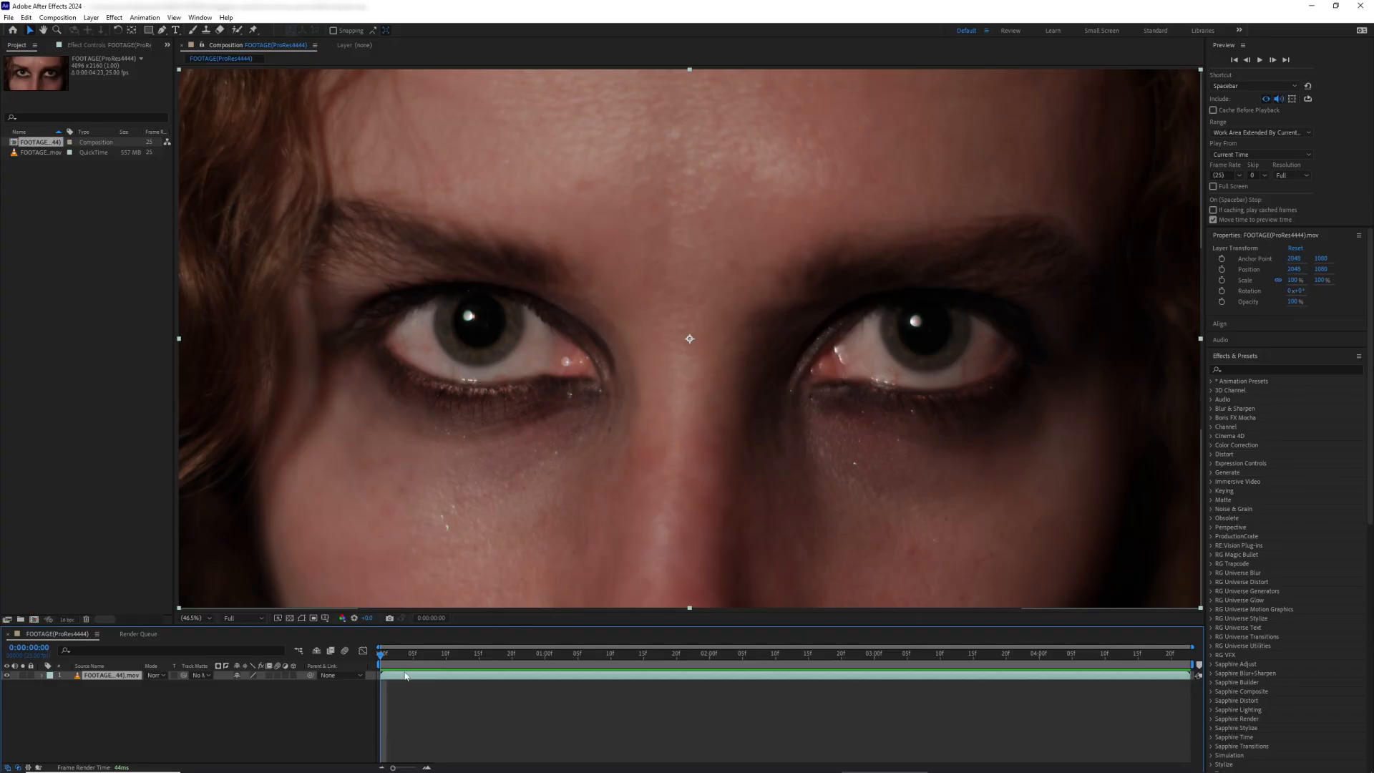
drag(408, 665, 248, 676)
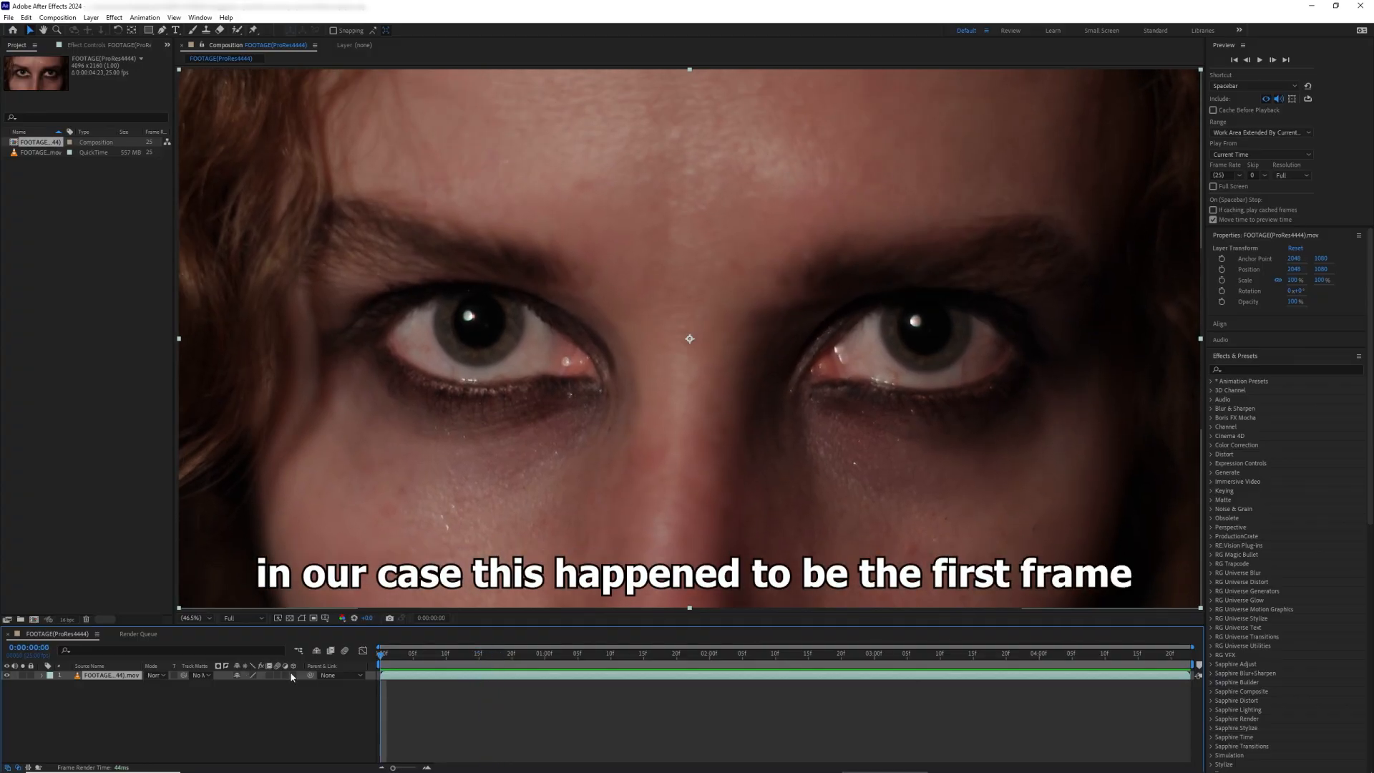
drag(369, 676, 290, 678)
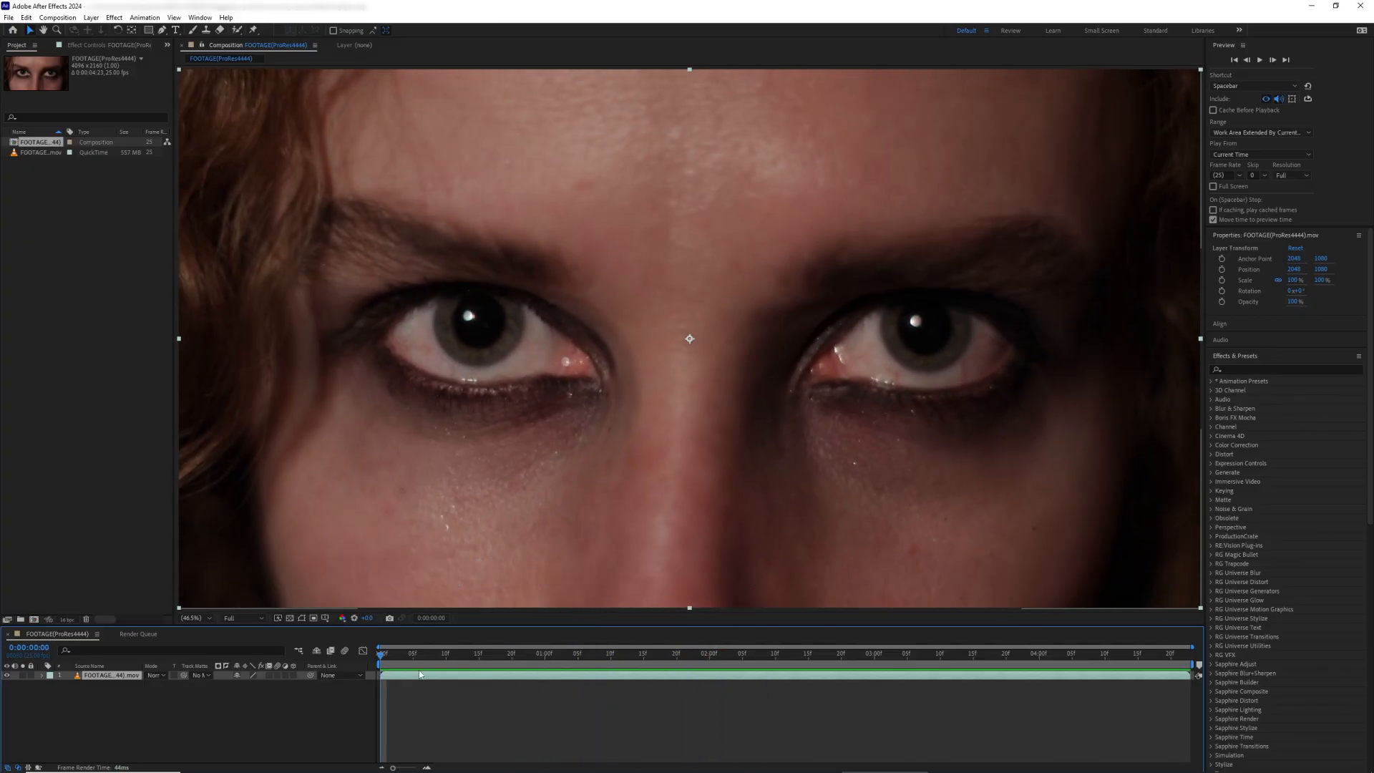
mouse_move(382, 656)
mouse_down()
mouse_move(431, 673)
mouse_move(369, 674)
mouse_move(460, 683)
mouse_move(373, 680)
mouse_up()
Step: Save the composition's first frame as a Photoshop (.psd) file, adding it to the render queue
click(58, 18)
mouse_move(143, 147)
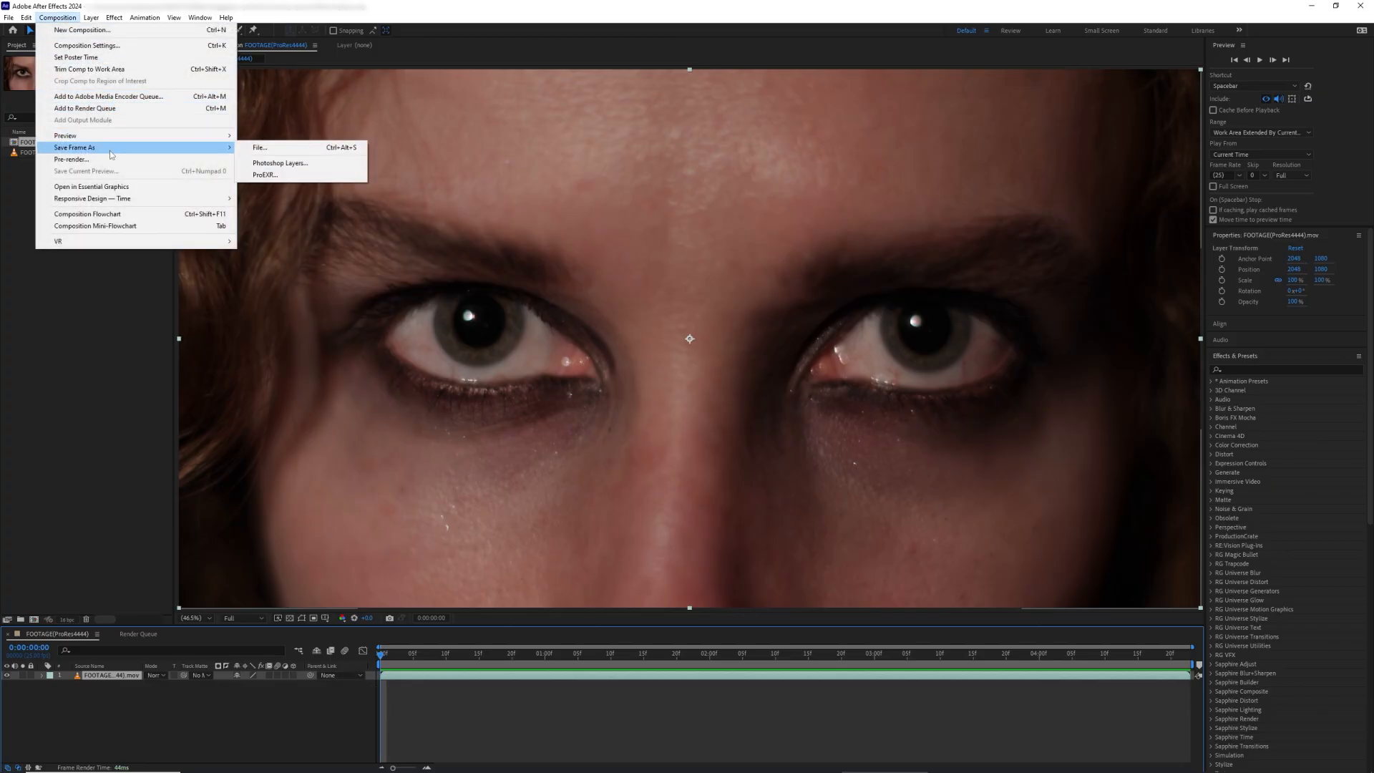
click(259, 147)
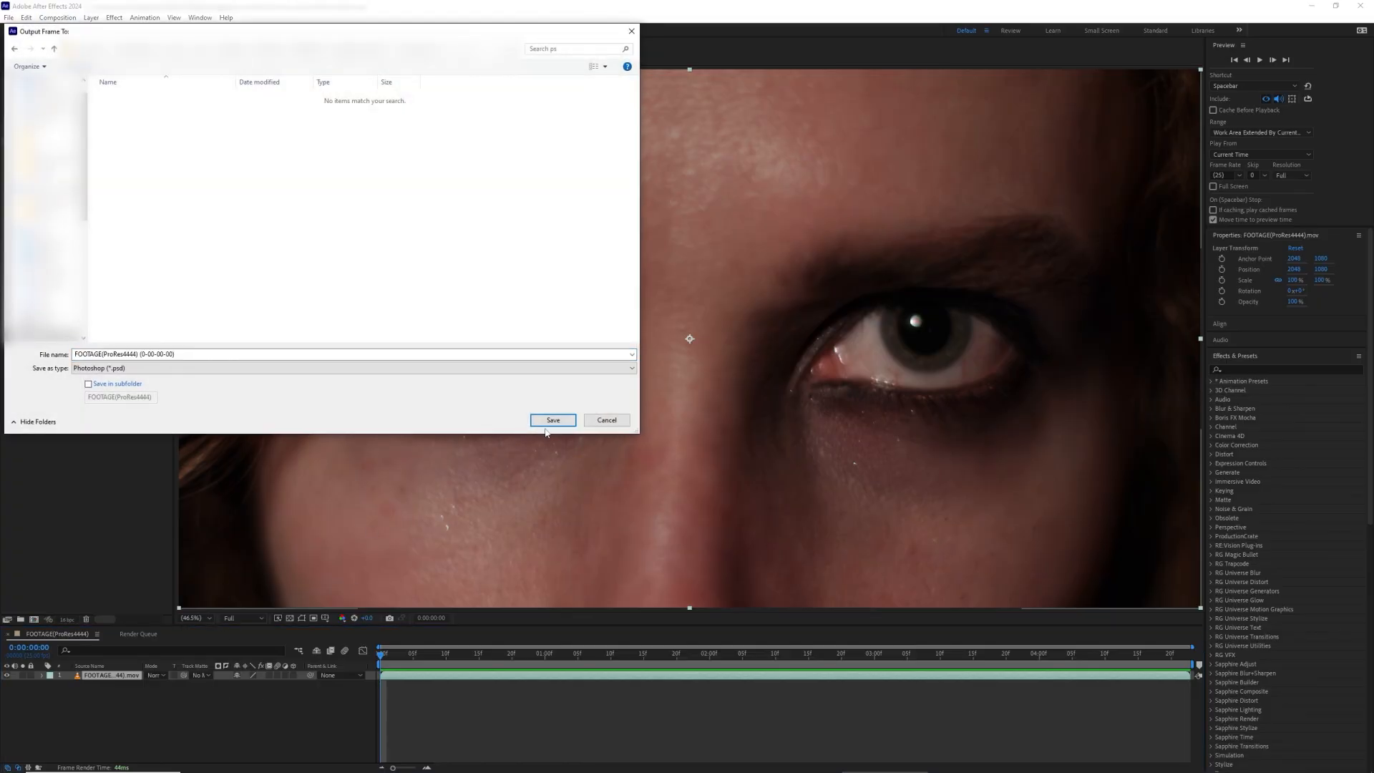
click(551, 417)
Step: Configure the frame's output module with the Import & Replace Usage post-render action and a depth of Trillions of Colors+
click(91, 699)
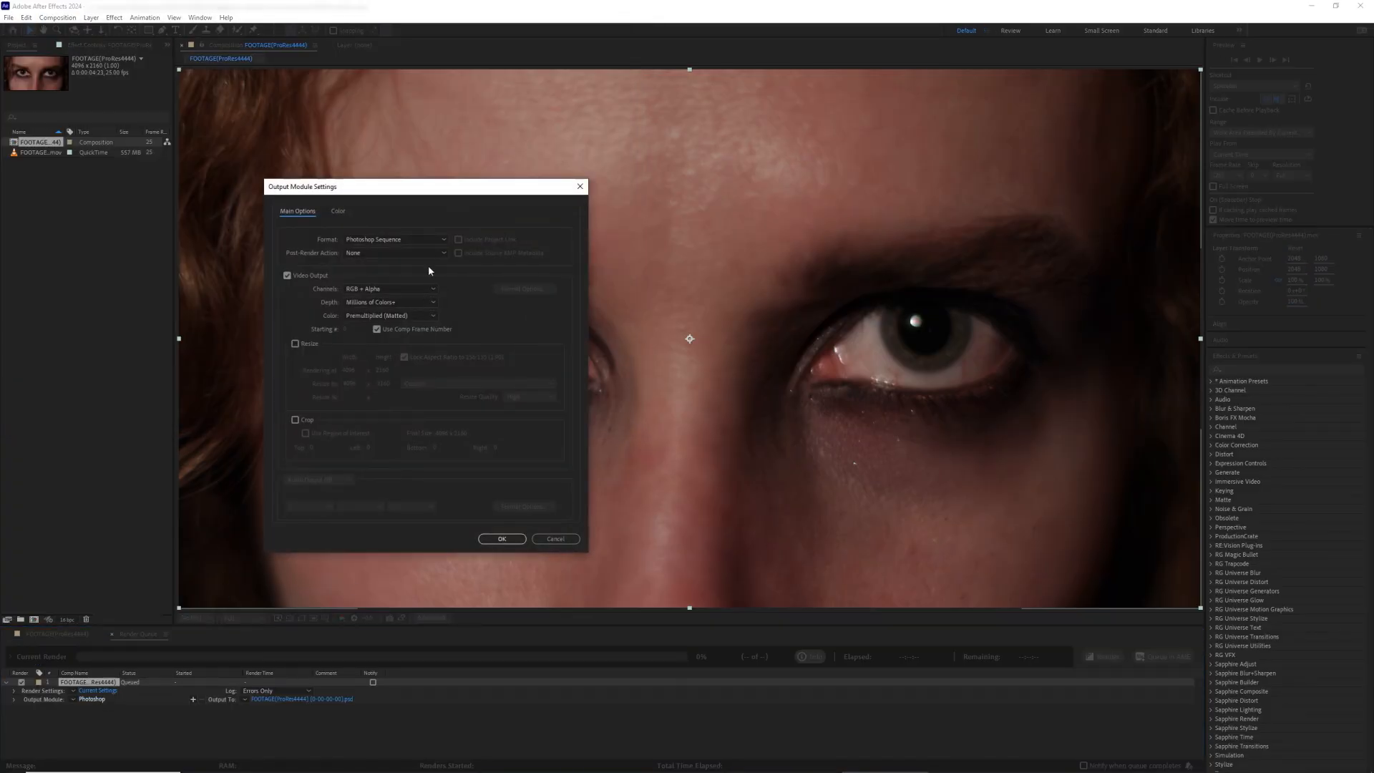
click(412, 253)
click(386, 290)
click(400, 302)
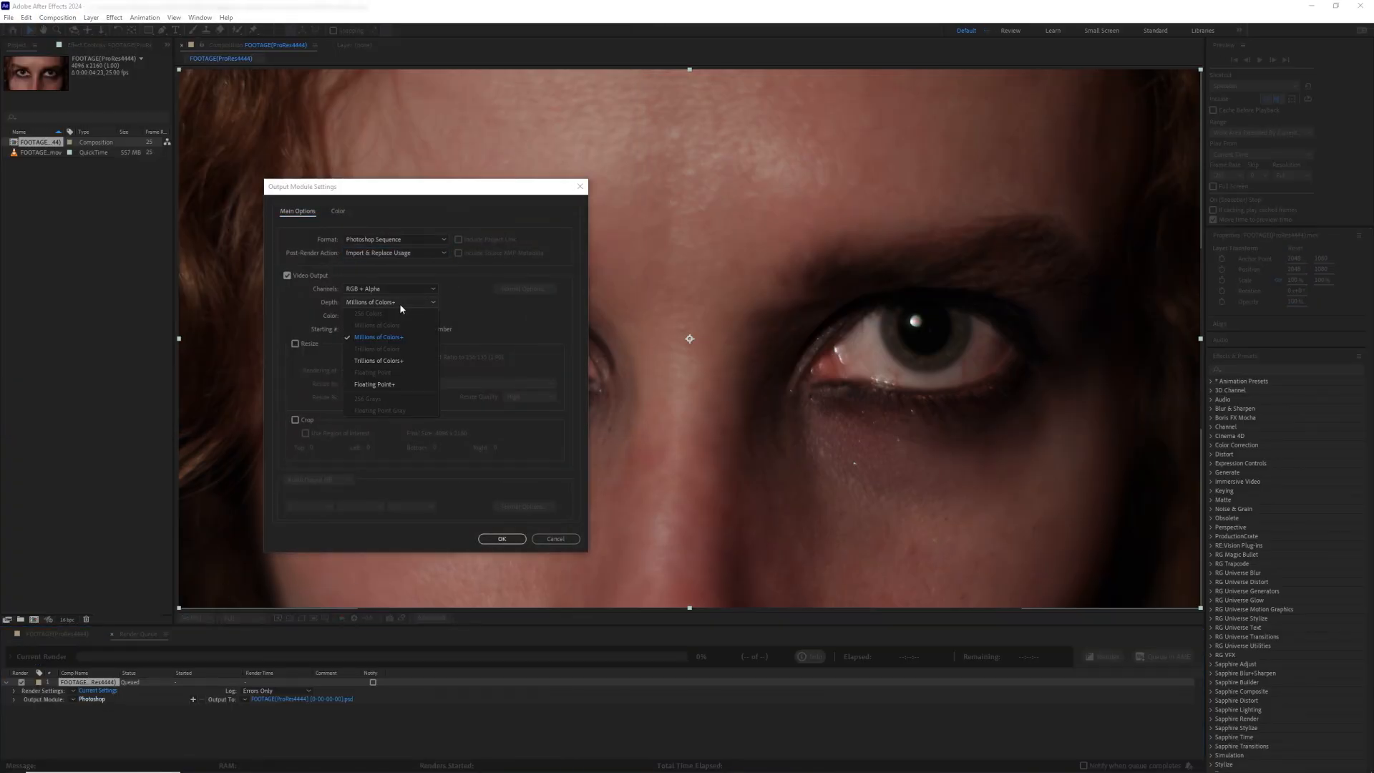
click(392, 359)
click(345, 211)
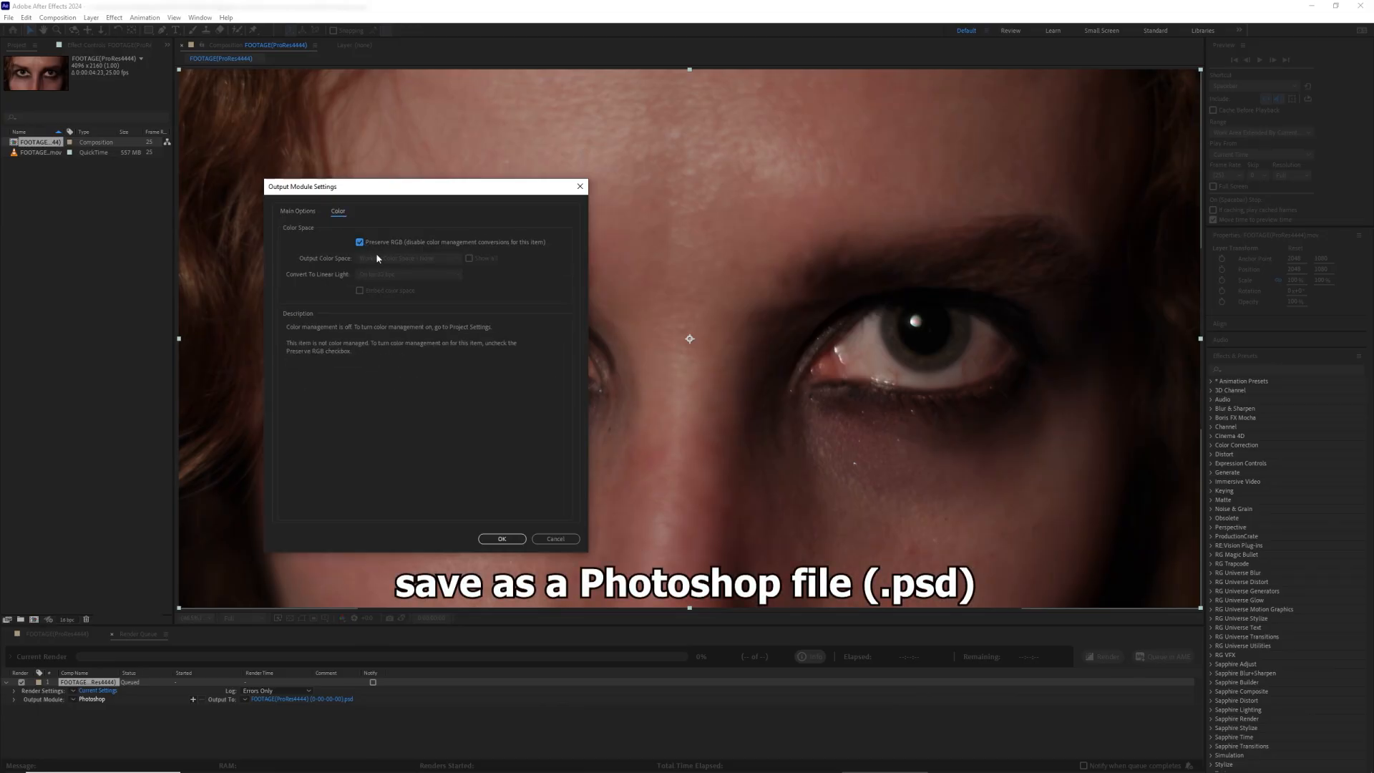
click(500, 539)
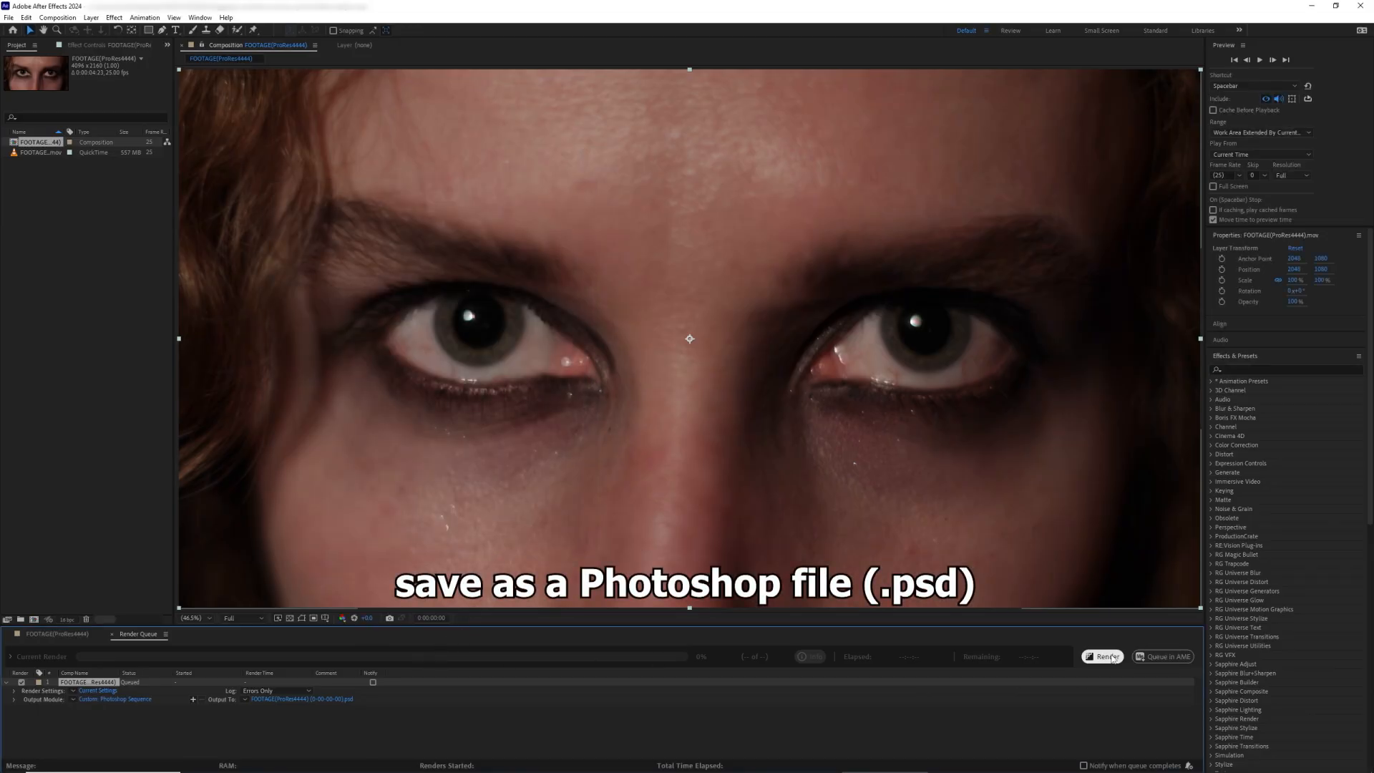
Step: Render the queued frame and return to the FOOTAGE composition's timeline
click(1095, 656)
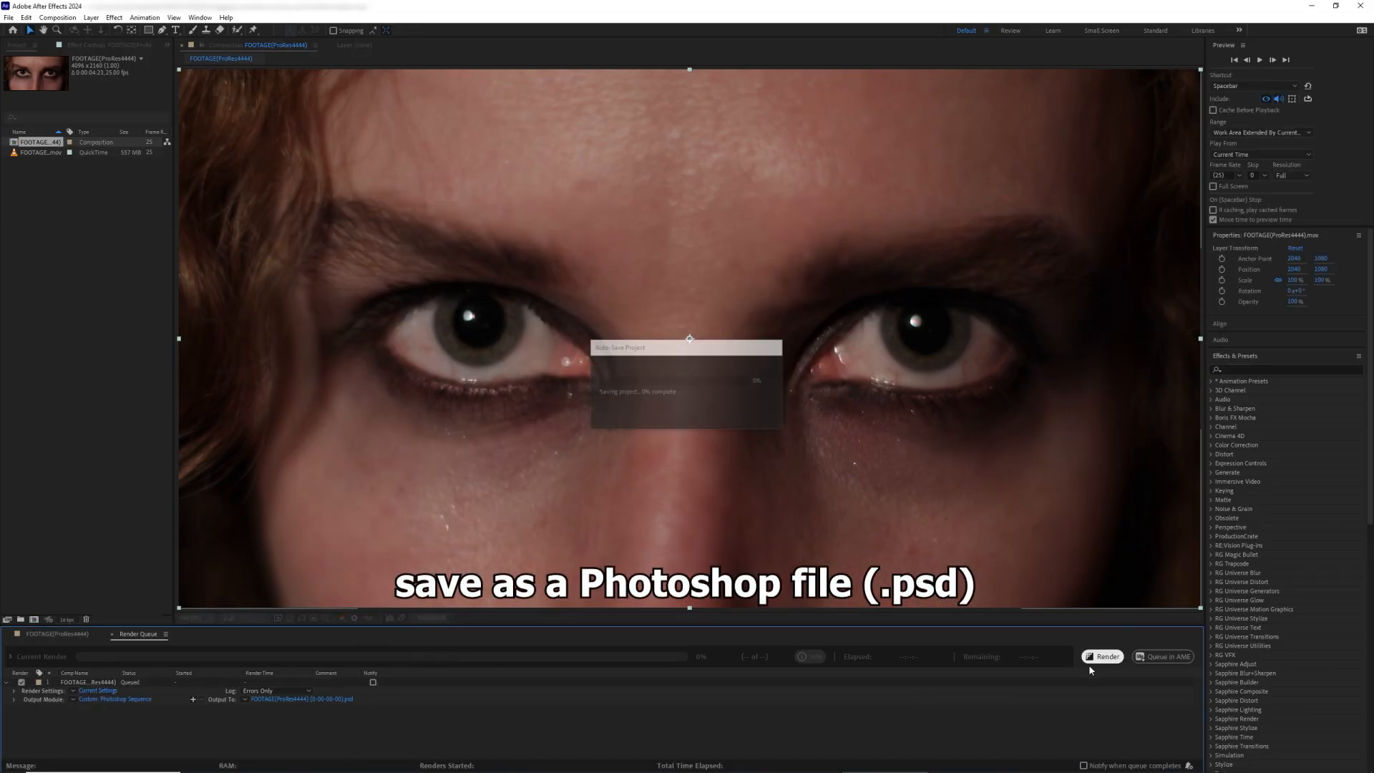
click(52, 634)
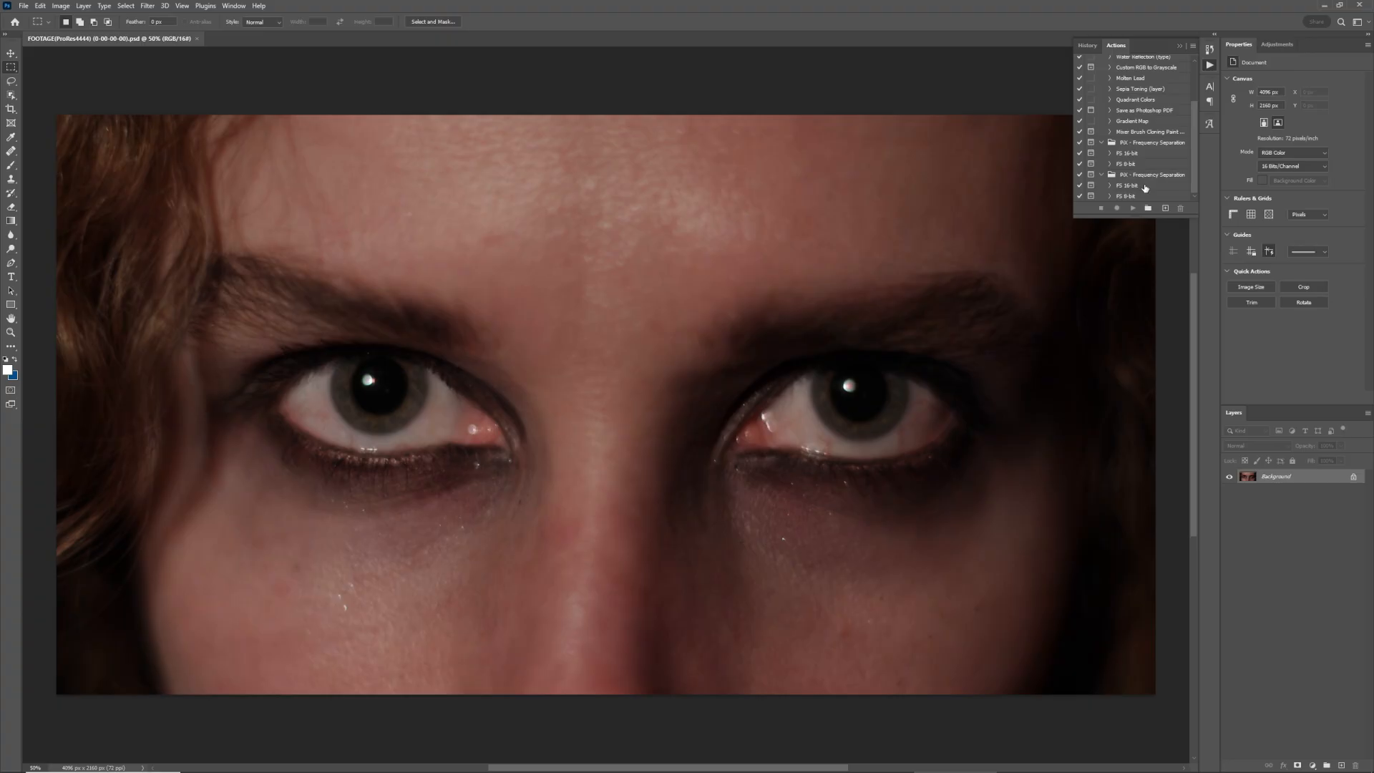
Step: Run the FS 16-bit frequency separation action on the still, adjusting and accepting its Gaussian Blur radius
click(1144, 187)
click(1133, 208)
drag(637, 350, 647, 350)
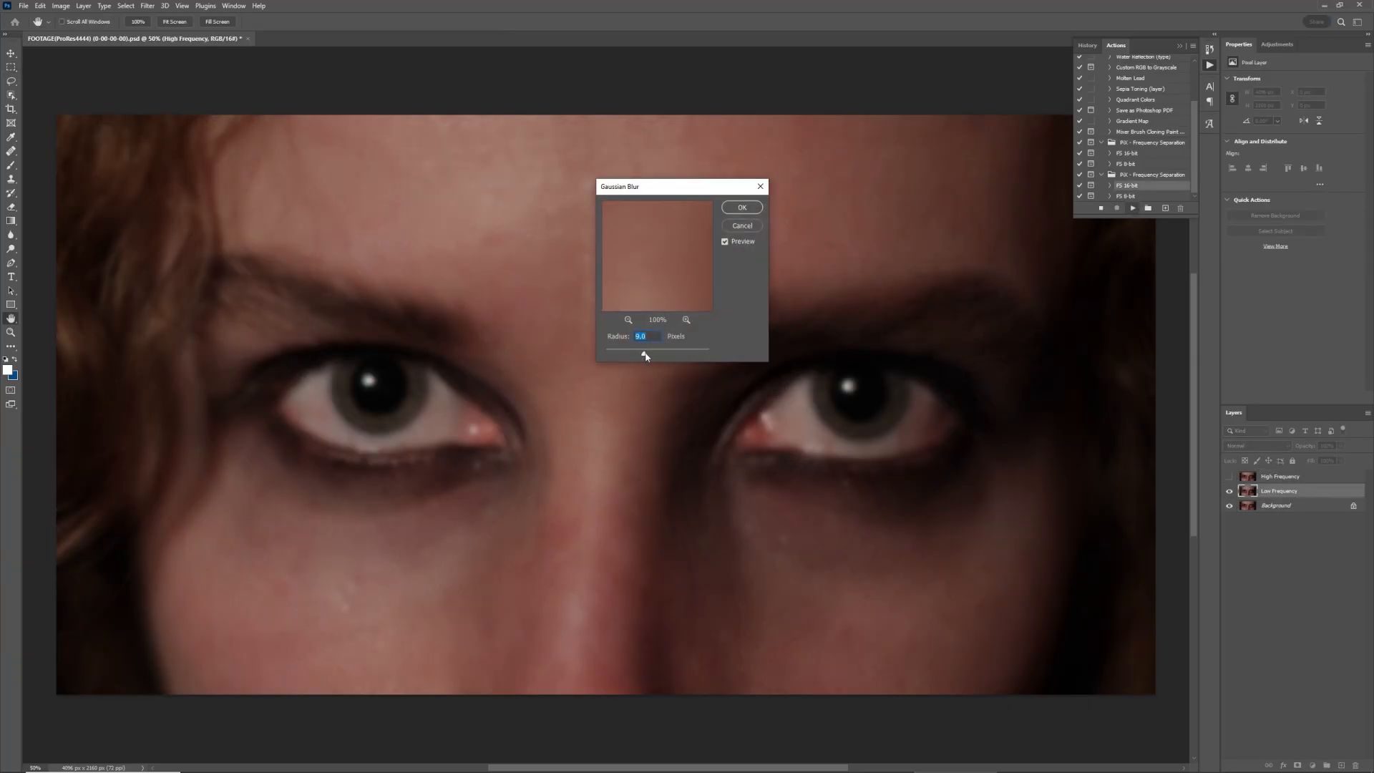
click(742, 208)
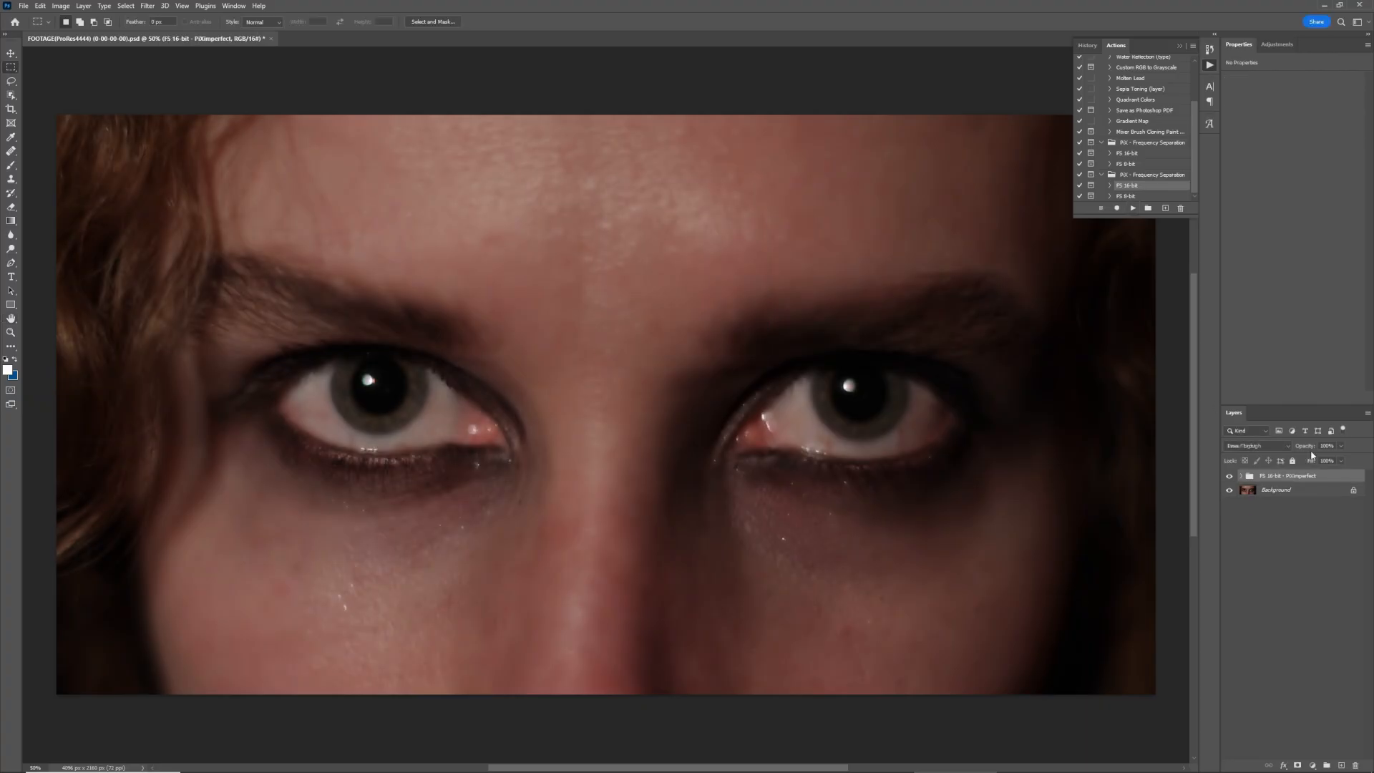
Step: Hide the High Frequency layer in the FS 16-bit group and activate the Low Frequency layer with the Healing Brush
click(1242, 476)
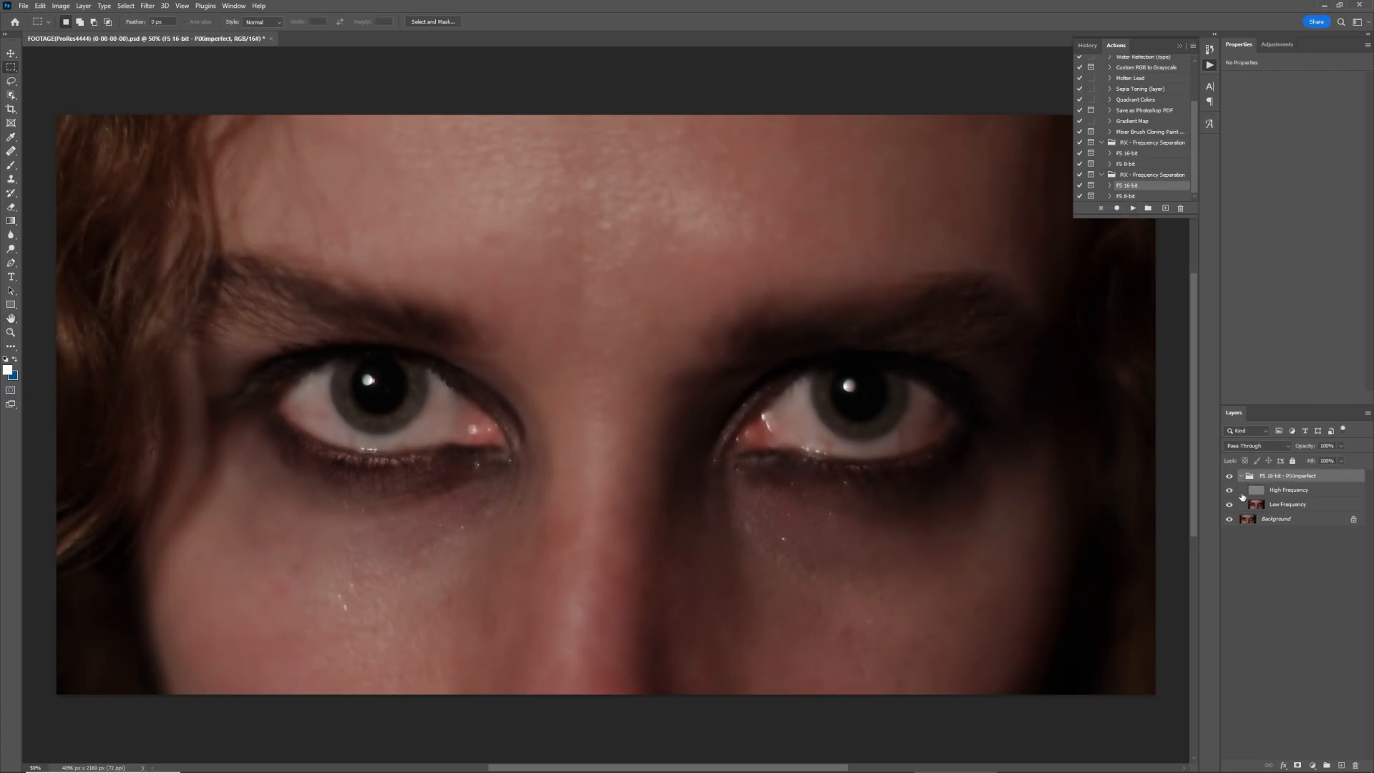
click(1229, 491)
click(1291, 507)
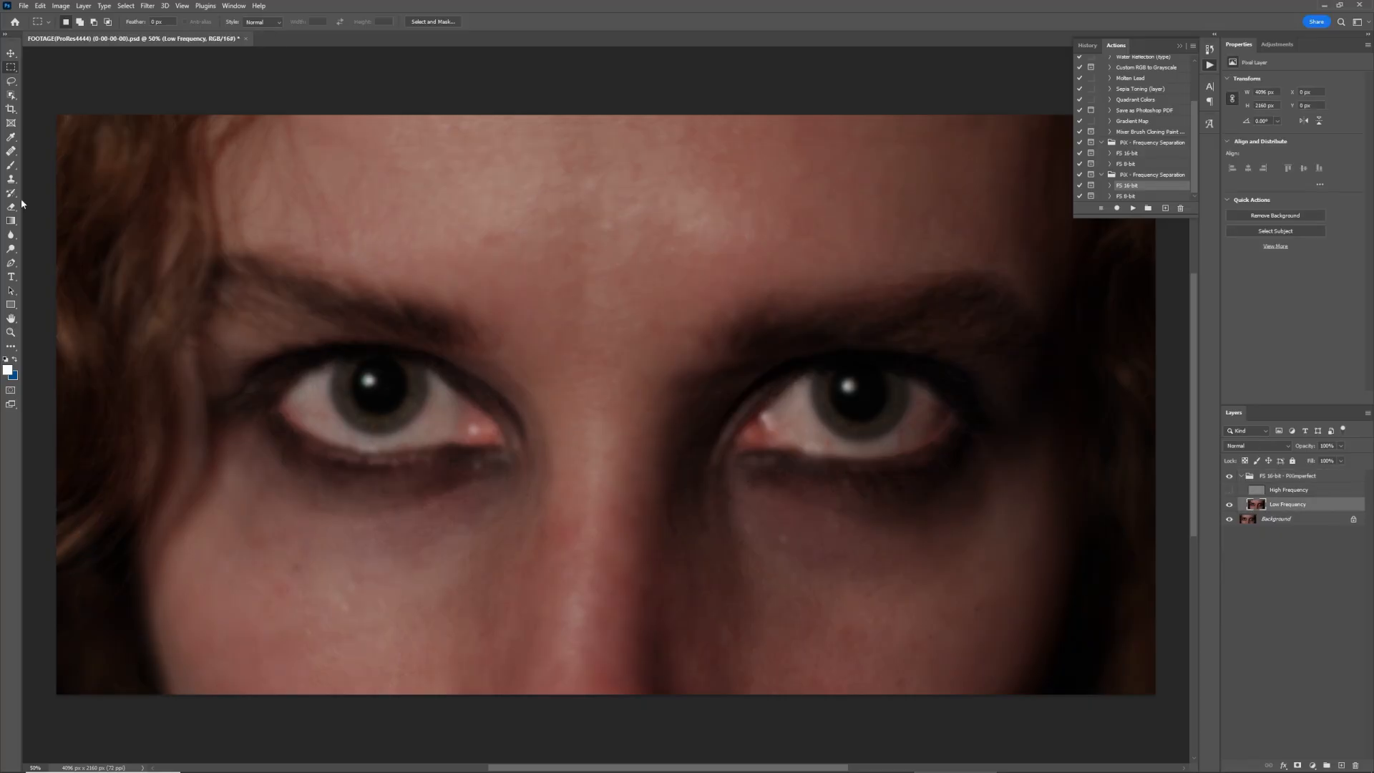
drag(13, 154, 44, 162)
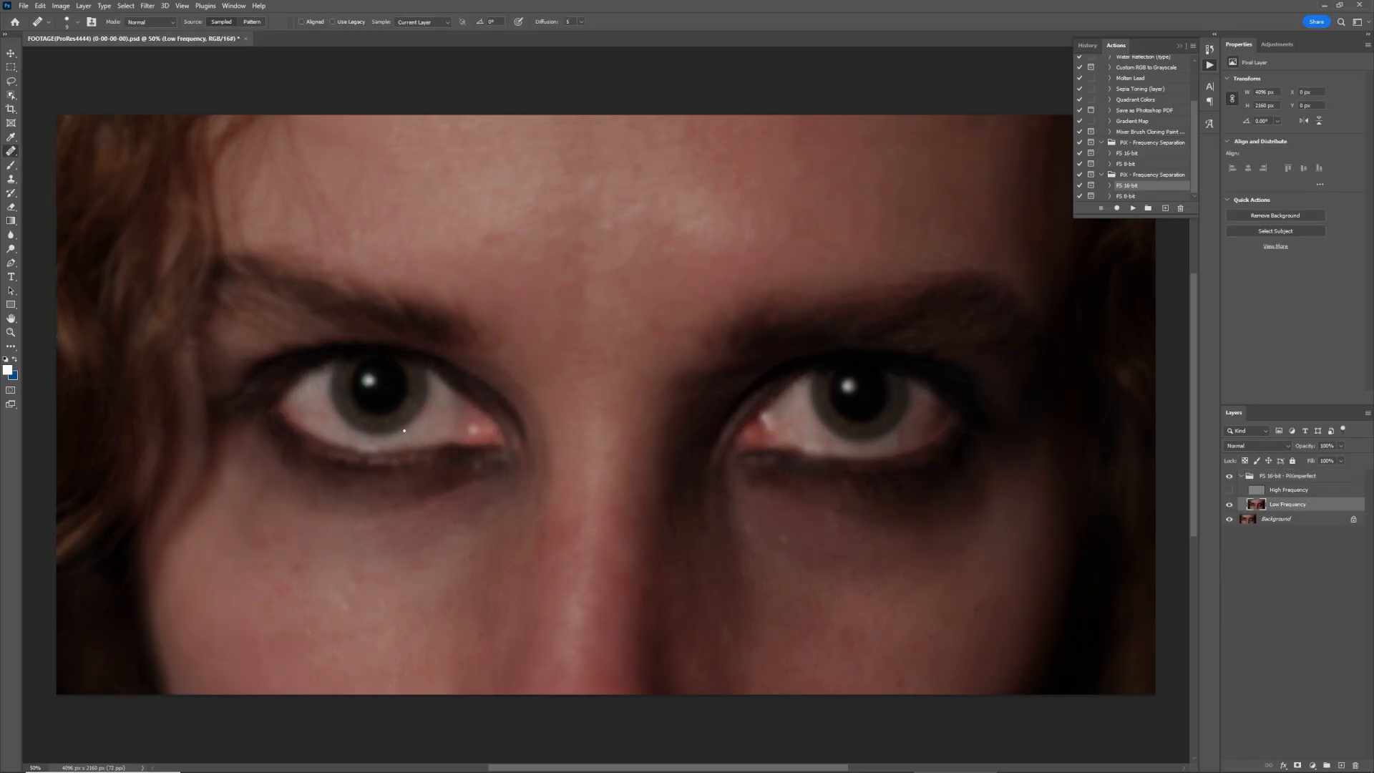
Step: Sample the white of the image's left eye and heal over the lower inner edge of its iris
scroll(345, 413, up, 8)
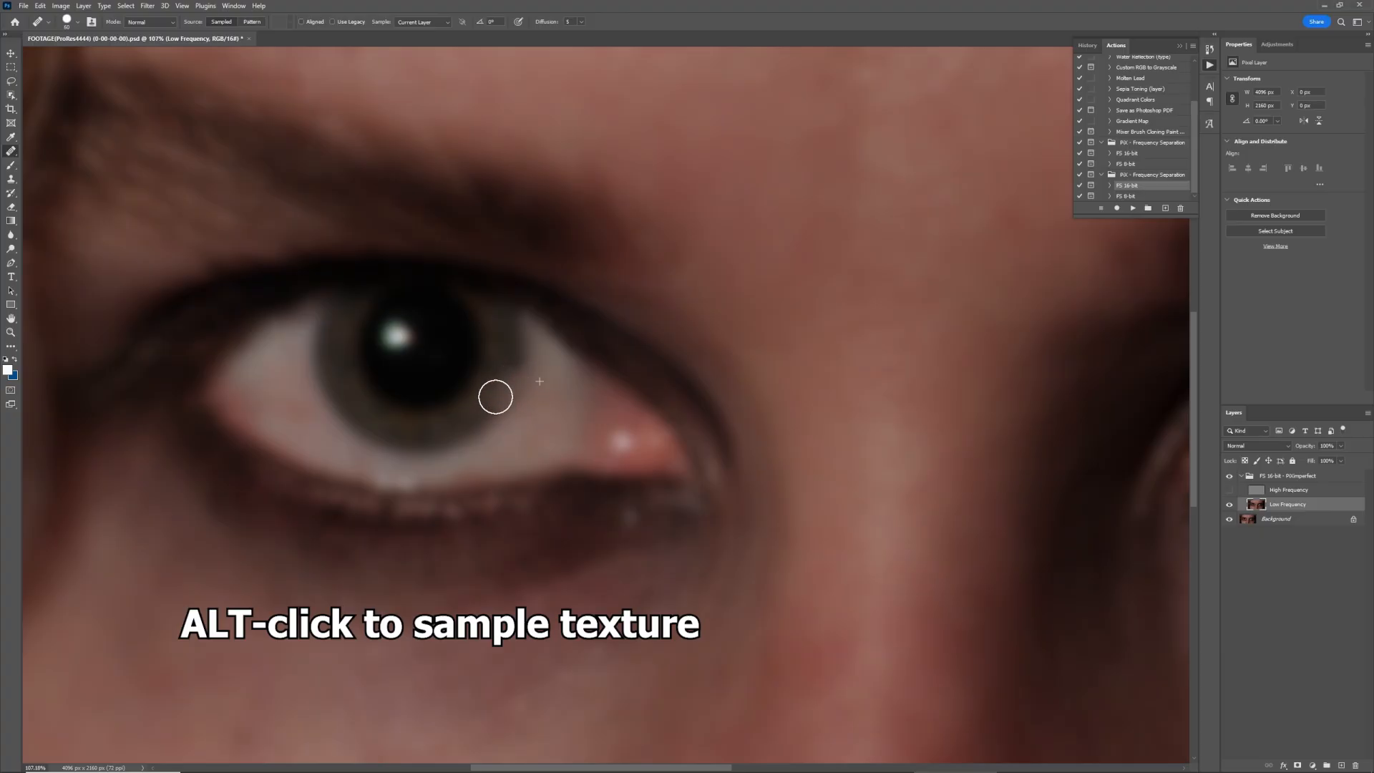
alt+click(529, 394)
key(bracketleft)
alt+click(513, 417)
drag(475, 424, 486, 407)
Step: Resample the outer white of the left eye and heal over its remaining iris and pupil on the Low Frequency layer
alt+click(293, 372)
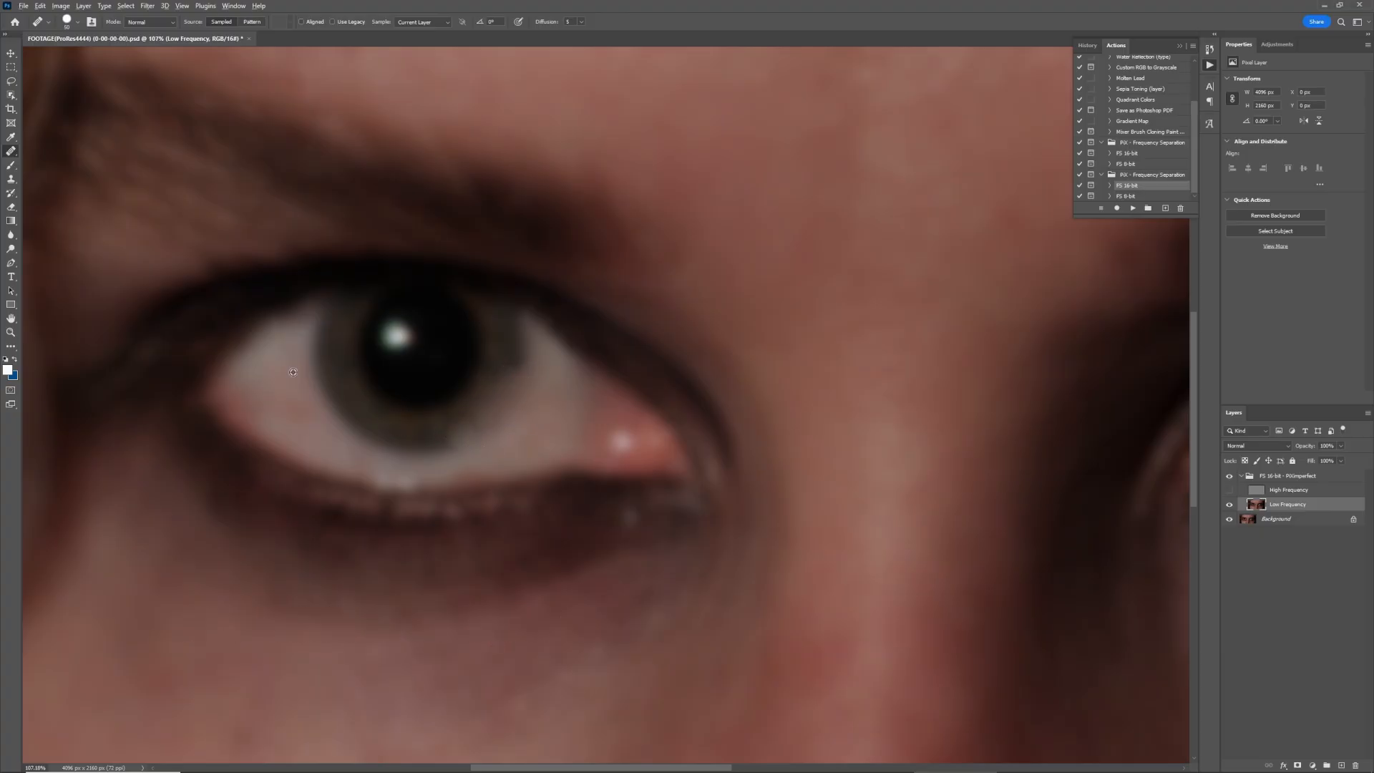
mouse_move(330, 386)
mouse_down()
mouse_move(462, 386)
mouse_move(389, 365)
mouse_move(429, 358)
mouse_move(337, 398)
mouse_move(497, 392)
mouse_up()
scroll(402, 321, up, 1)
mouse_move(363, 415)
mouse_down()
mouse_move(380, 460)
mouse_move(319, 444)
mouse_up()
mouse_move(529, 439)
mouse_down()
mouse_move(352, 364)
mouse_move(456, 378)
mouse_move(361, 397)
mouse_move(424, 394)
mouse_move(381, 419)
mouse_move(431, 437)
mouse_move(494, 381)
mouse_move(440, 434)
mouse_move(497, 402)
mouse_up()
scroll(490, 378, down, 3)
key(bracketright)
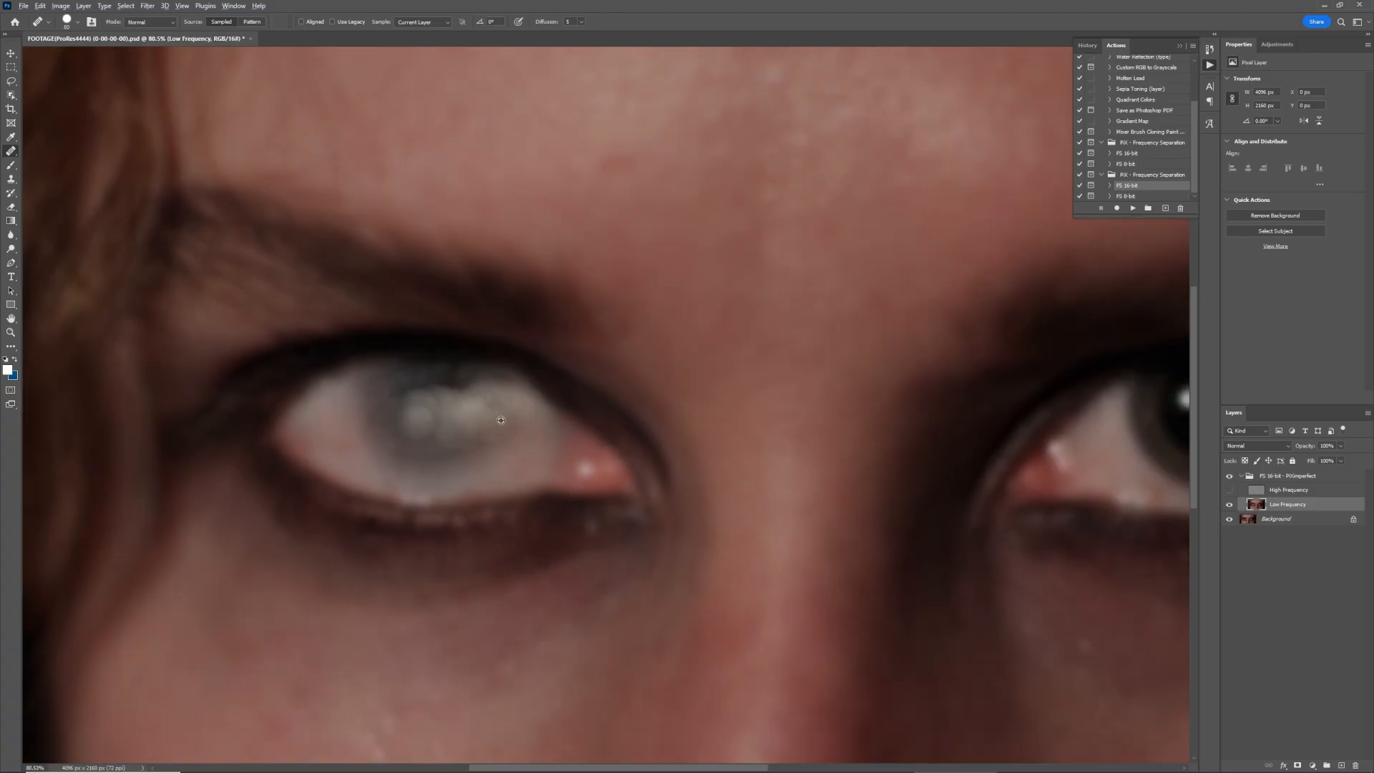
scroll(505, 400, up, 1)
drag(410, 427, 433, 458)
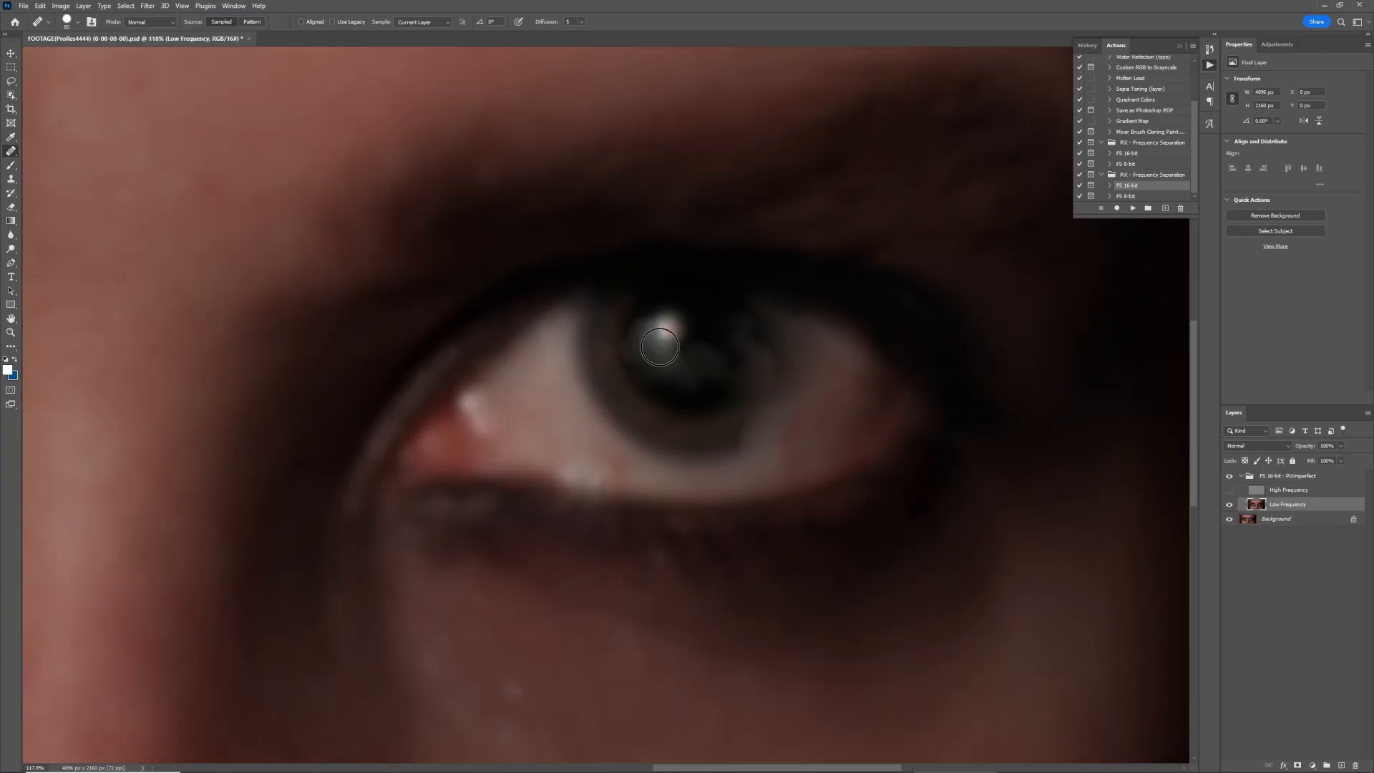
Step: Heal over the pupil of the image's right eye and lower the Healing Brush's hardness to about 48%
mouse_move(659, 346)
mouse_down()
mouse_move(688, 418)
mouse_move(741, 401)
mouse_up()
click(77, 22)
drag(114, 77, 68, 77)
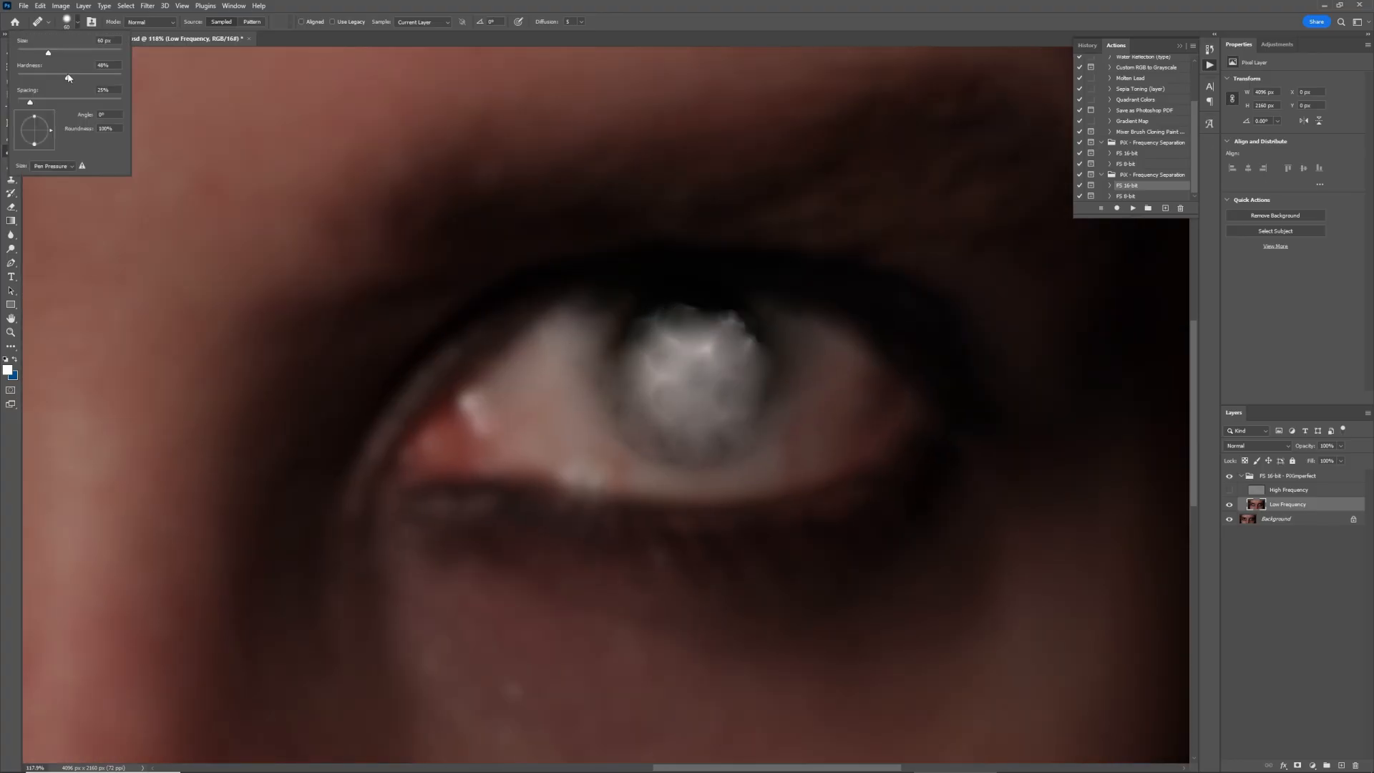
Step: Blend the remaining iris of the right eye into the white with softer Healing Brush strokes
drag(748, 354, 687, 394)
drag(698, 455, 623, 383)
drag(598, 325, 782, 389)
scroll(780, 400, up, 1)
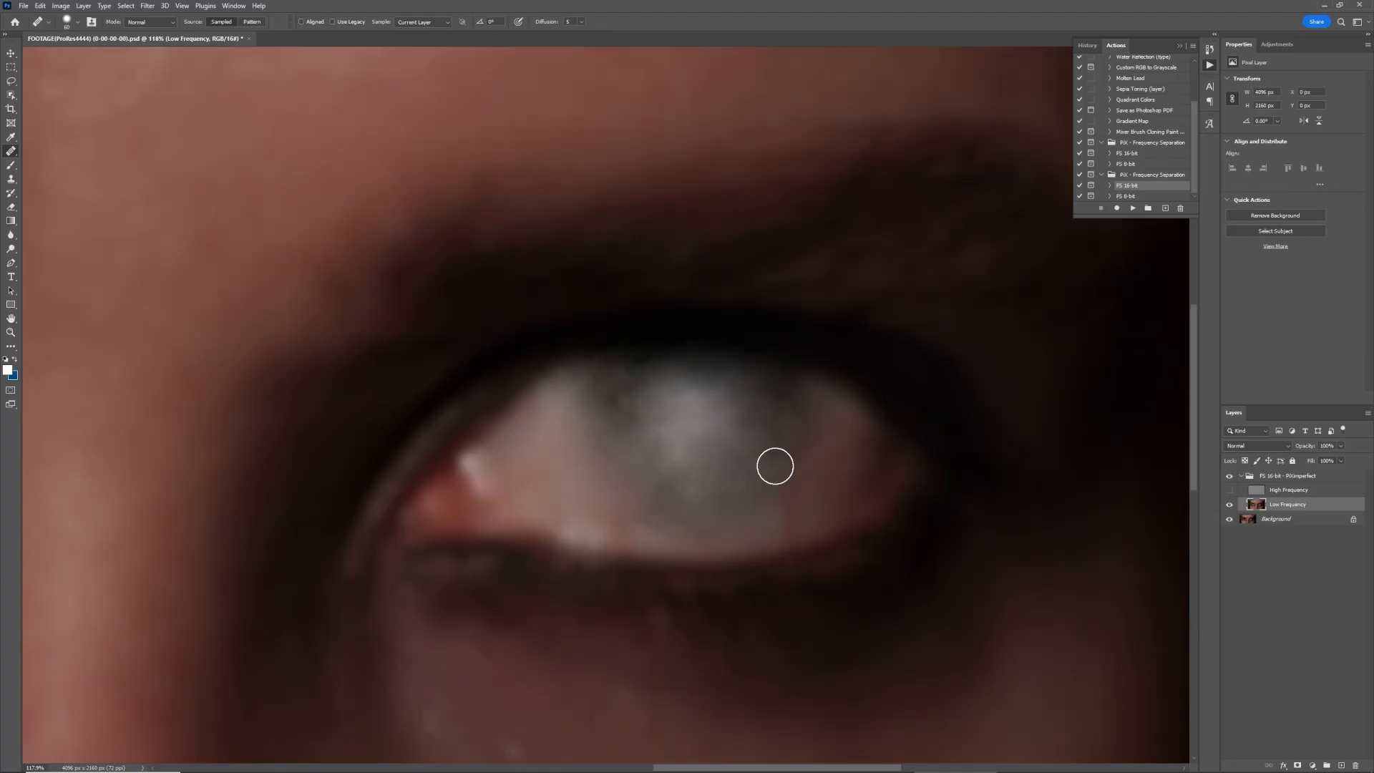
mouse_move(712, 447)
mouse_down()
mouse_move(668, 411)
mouse_move(609, 415)
mouse_up()
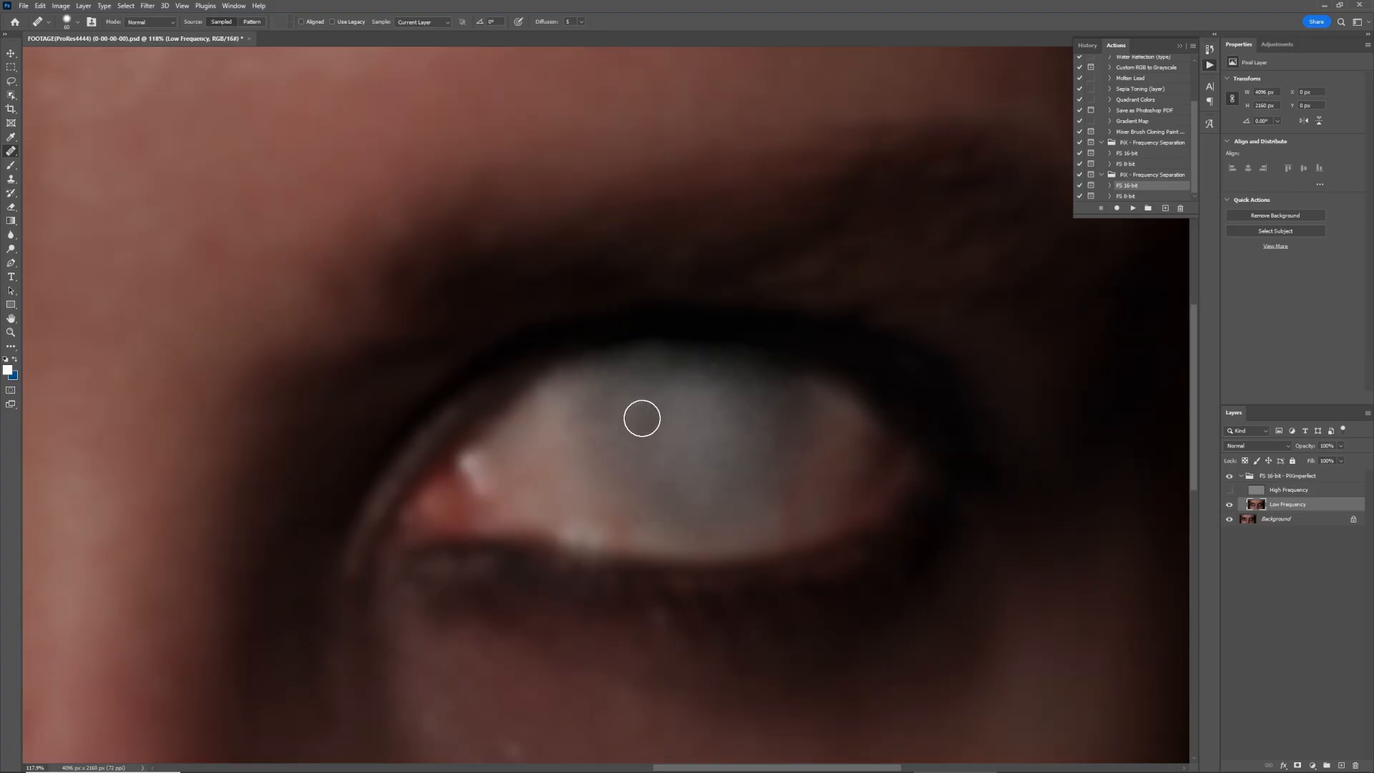
Step: Show the High Frequency layer again and make it the active layer
scroll(684, 365, down, 6)
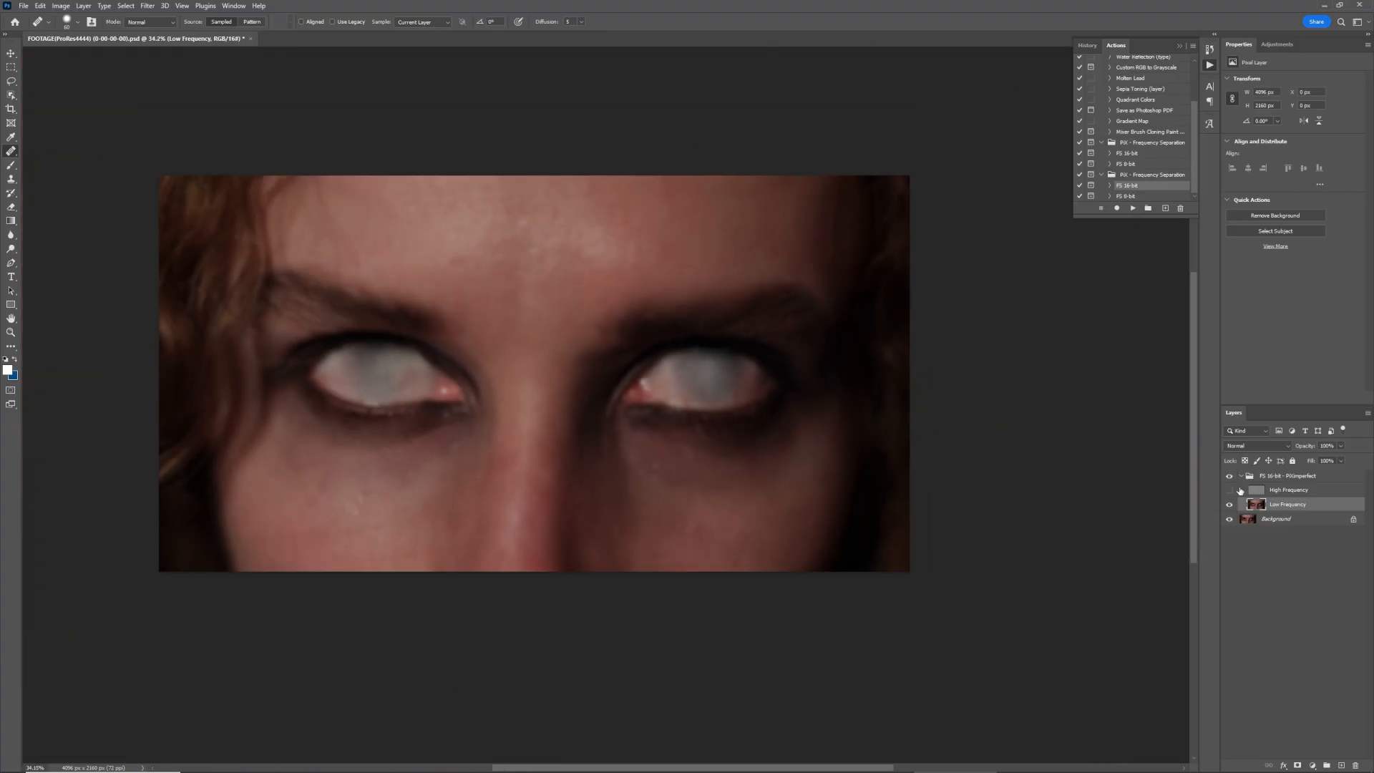
click(1240, 491)
click(1229, 490)
Step: Compare the eyes before and after the low-frequency retouch by toggling the FS 16-bit group's visibility
click(1230, 476)
click(1230, 475)
click(1230, 476)
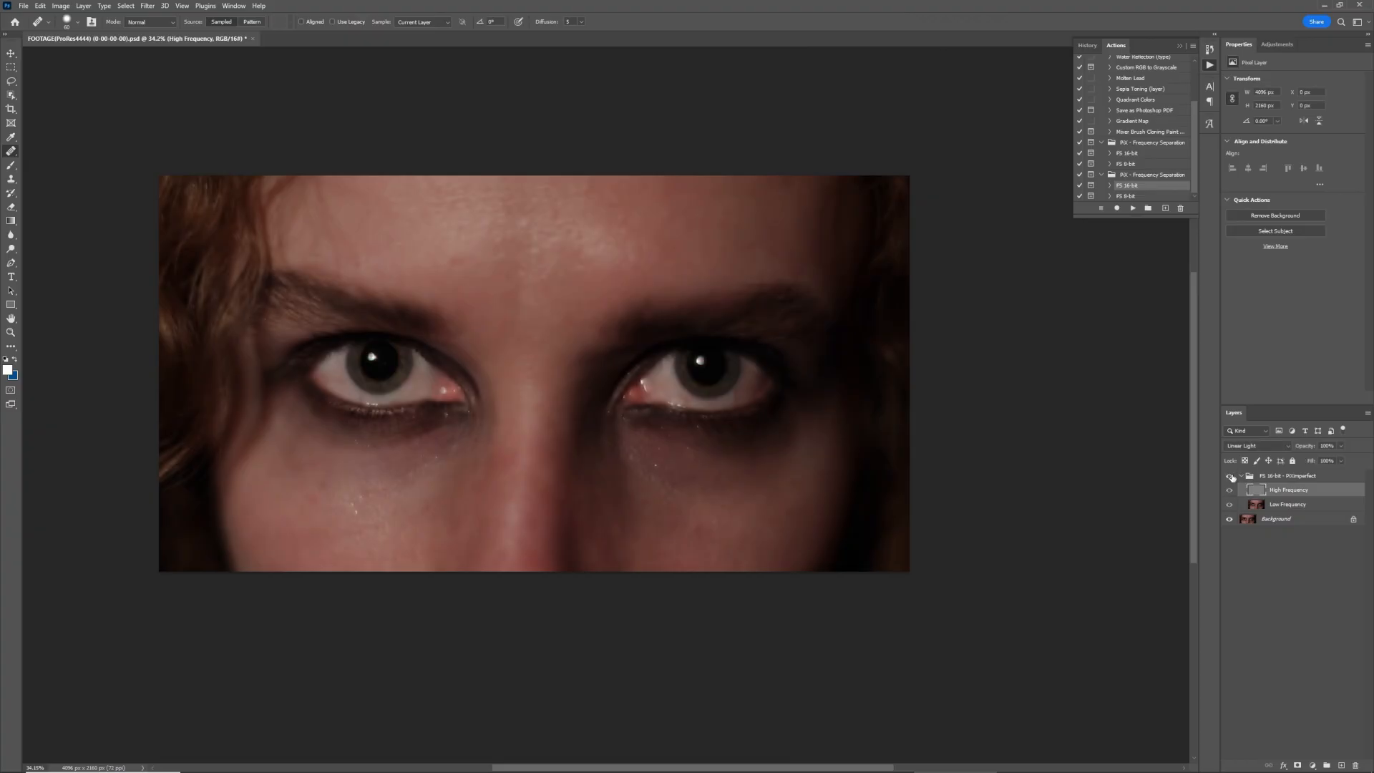
click(1230, 476)
click(1230, 476)
click(1229, 475)
click(1230, 476)
click(1230, 475)
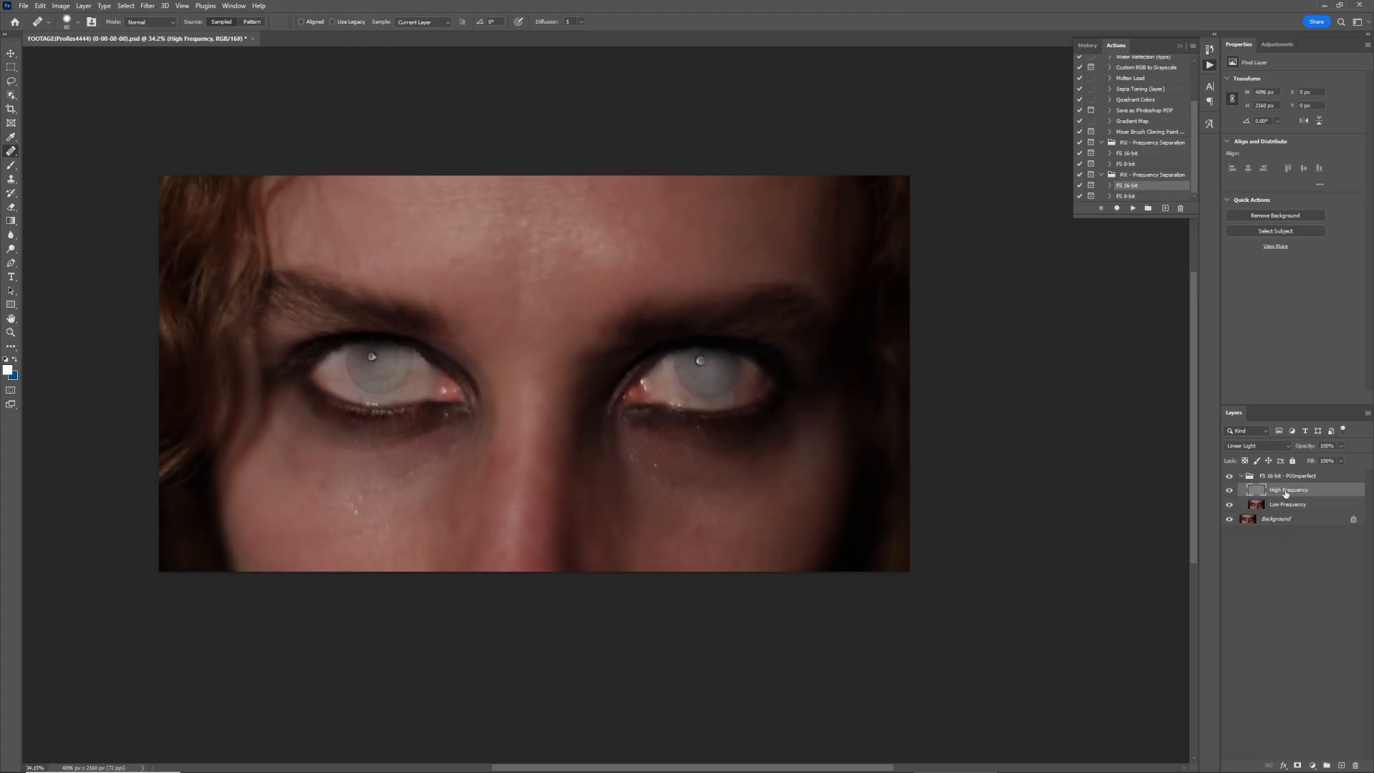
Step: Heal the lower iris edge of the left eye on the High Frequency layer with a smaller brush
scroll(335, 363, up, 8)
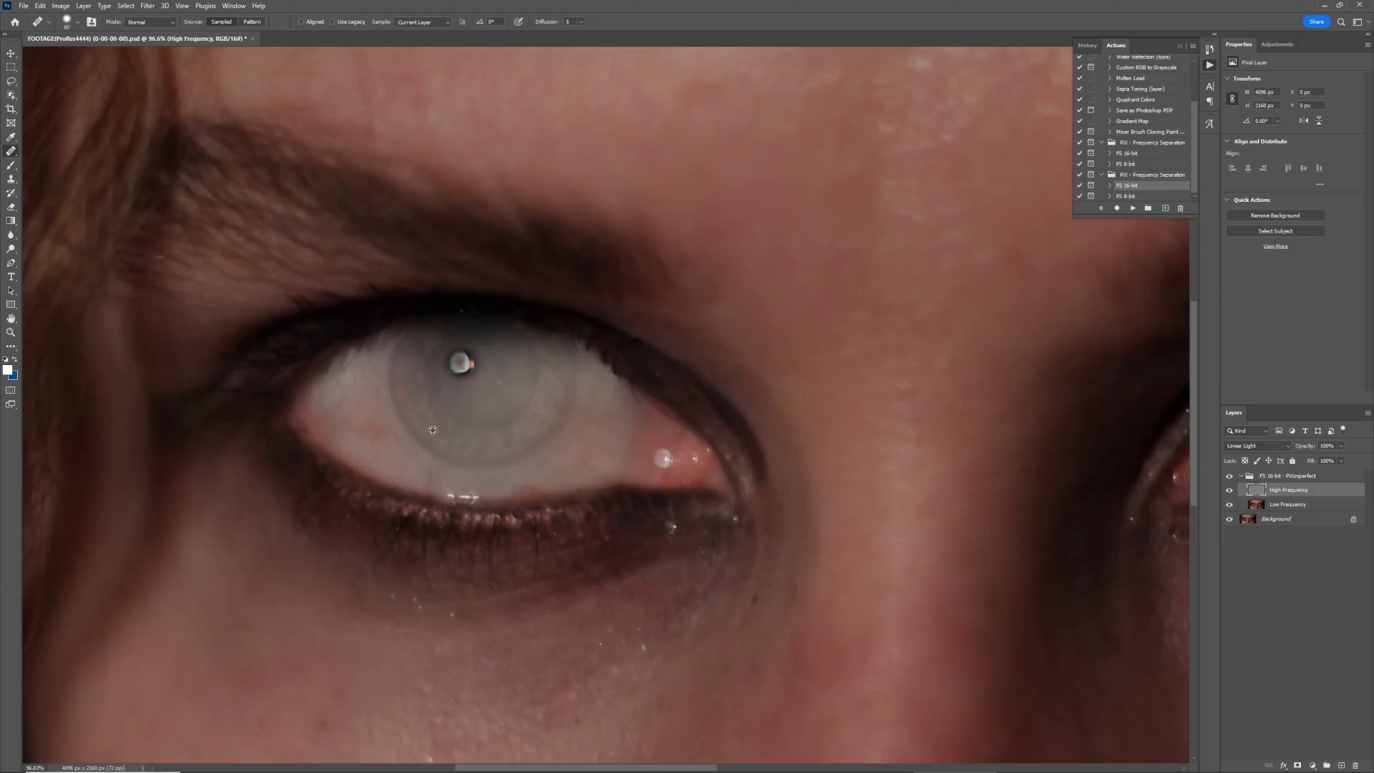
key(bracketleft)
key(bracketleft)
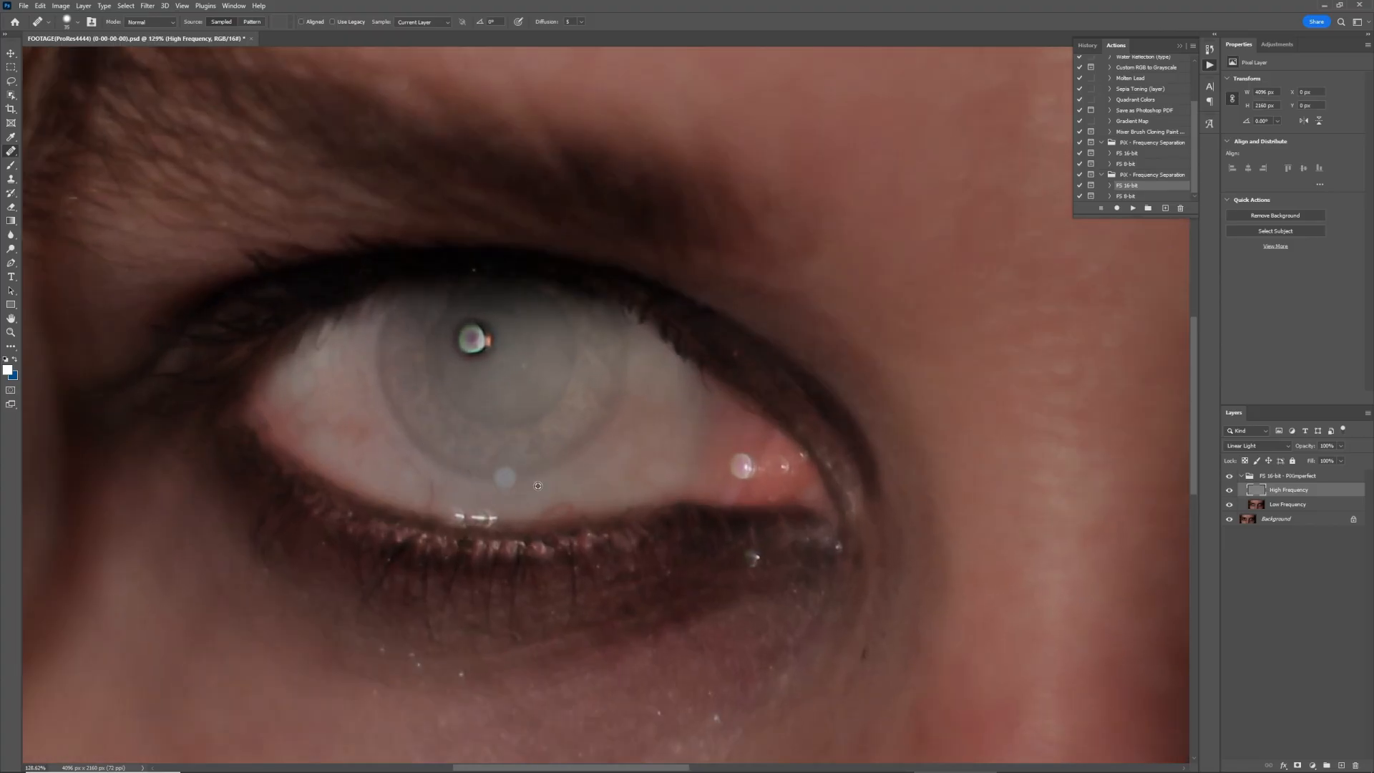
click(563, 454)
click(549, 466)
click(588, 436)
Step: Sample clean eye-white texture and heal away the outer iris ring of the left eye with a larger brush
alt+click(631, 348)
key(bracketright)
key(bracketright)
key(bracketright)
key(bracketright)
mouse_move(492, 484)
mouse_down()
mouse_move(435, 456)
mouse_move(385, 395)
mouse_move(395, 332)
mouse_up()
scroll(429, 386, down, 1)
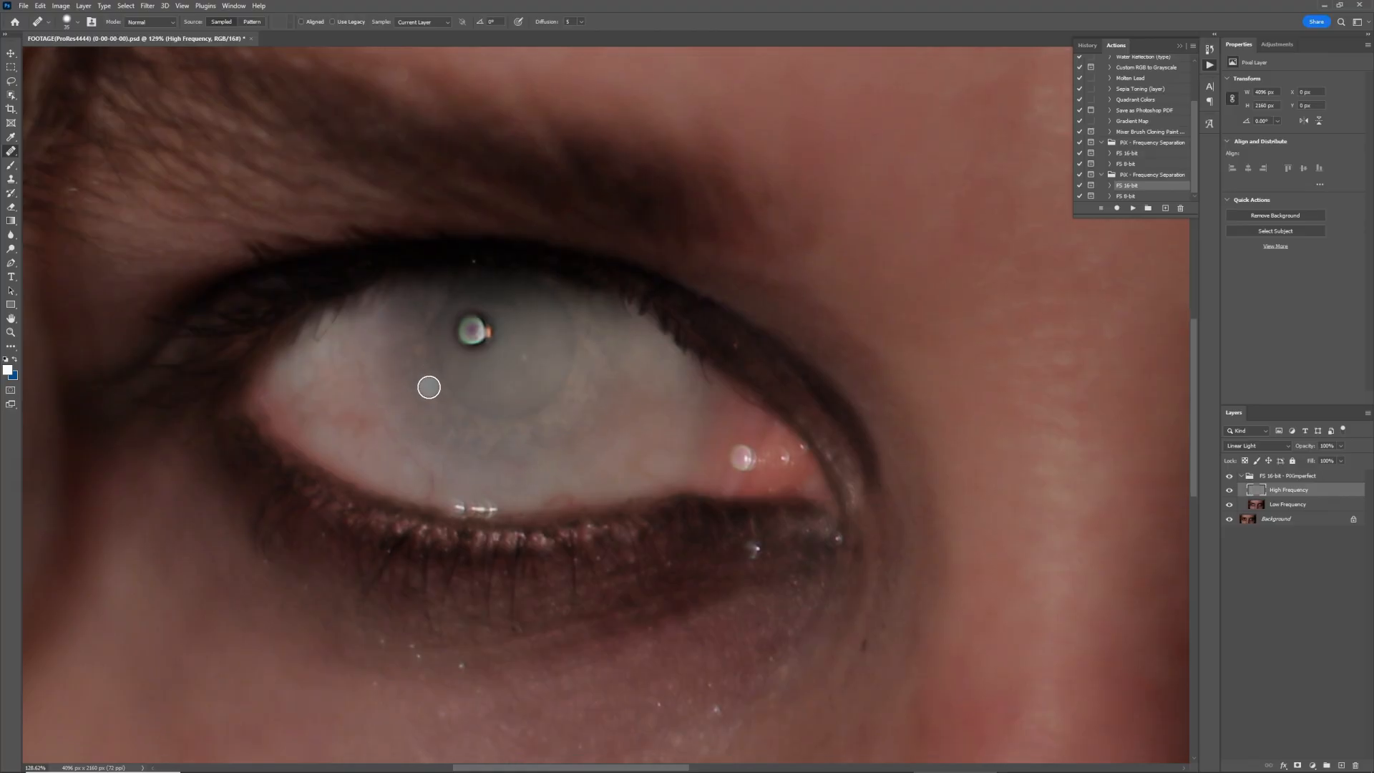
Step: Heal away the left eye's catchlight and leftover iris texture, and check the result against the original
scroll(593, 402, down, 1)
alt+click(628, 395)
click(489, 335)
key(bracketleft)
key(bracketleft)
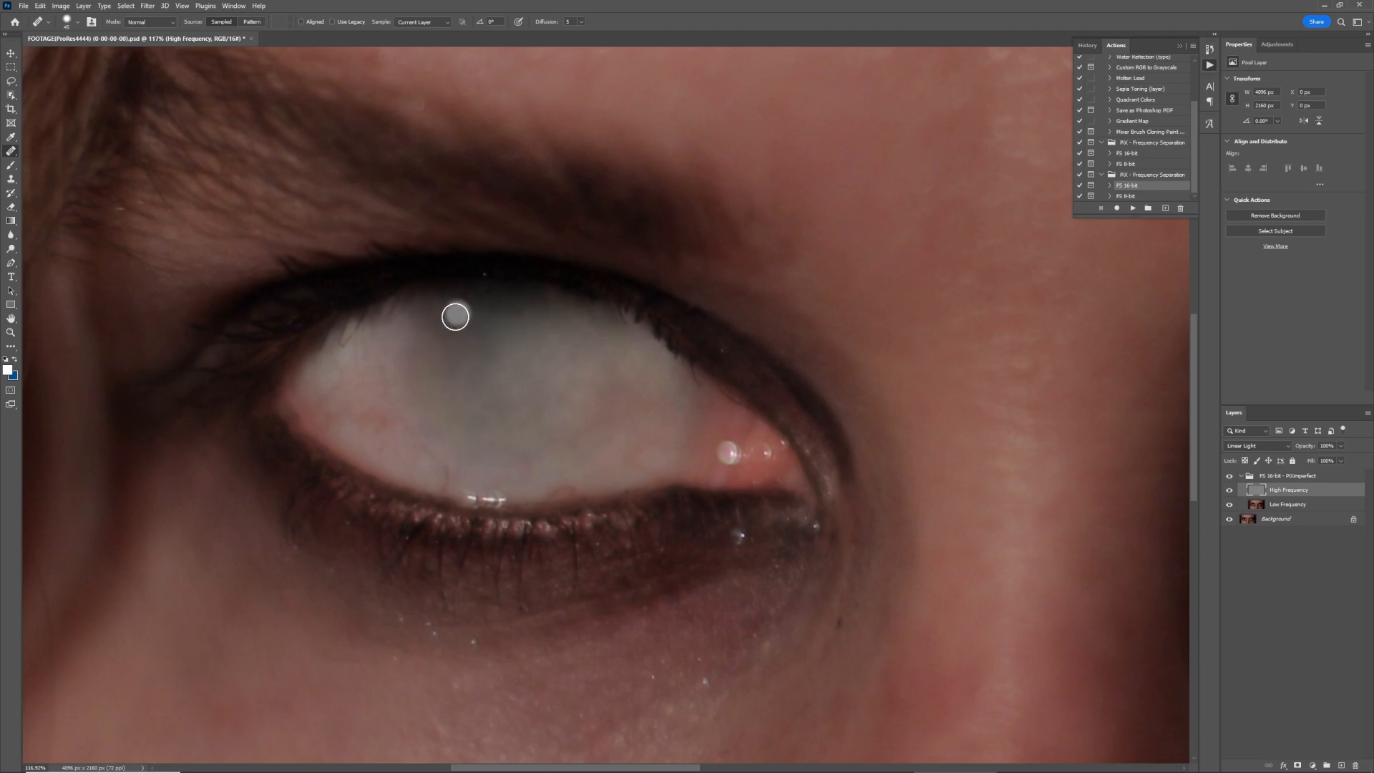
scroll(453, 316, down, 5)
click(1229, 476)
click(1229, 476)
Step: Heal away the catchlight and iris texture of the right eye on the High Frequency layer
scroll(787, 358, up, 5)
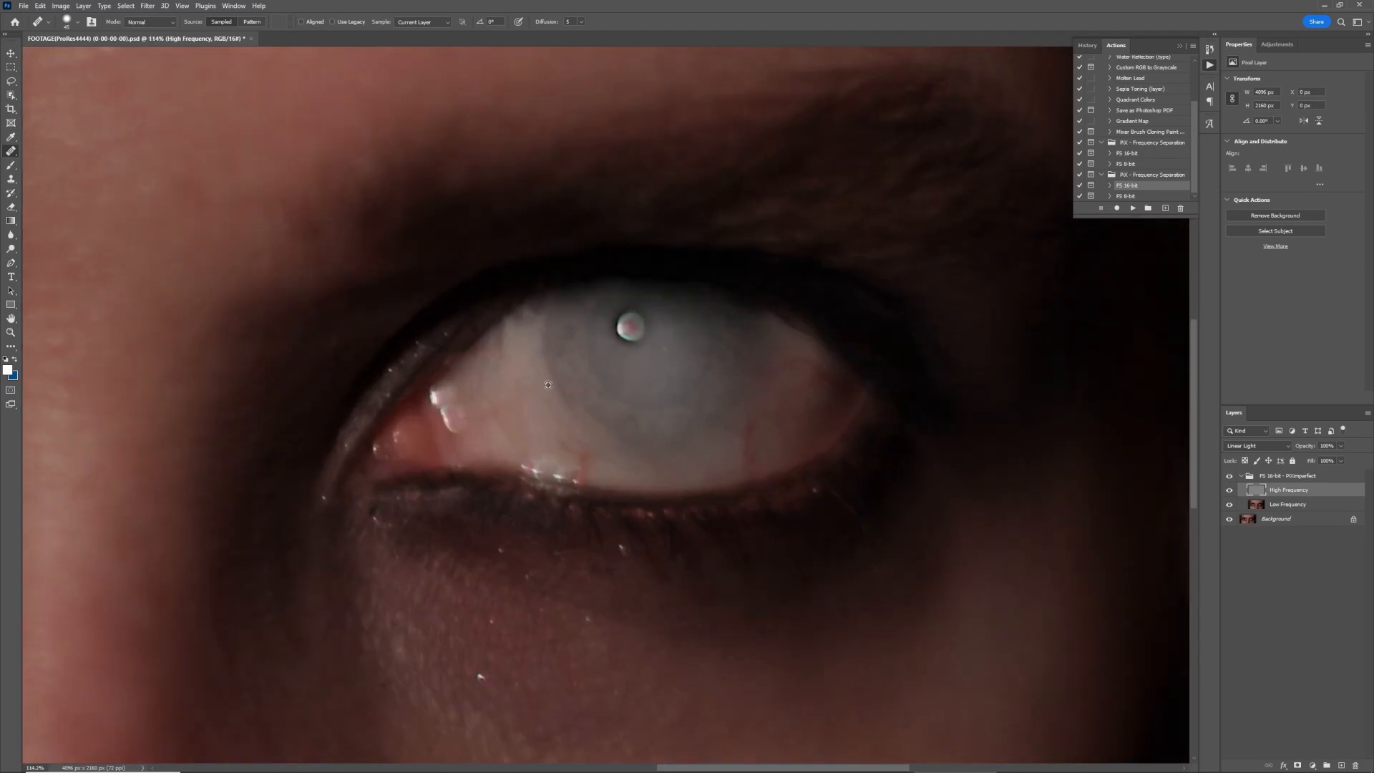
click(620, 329)
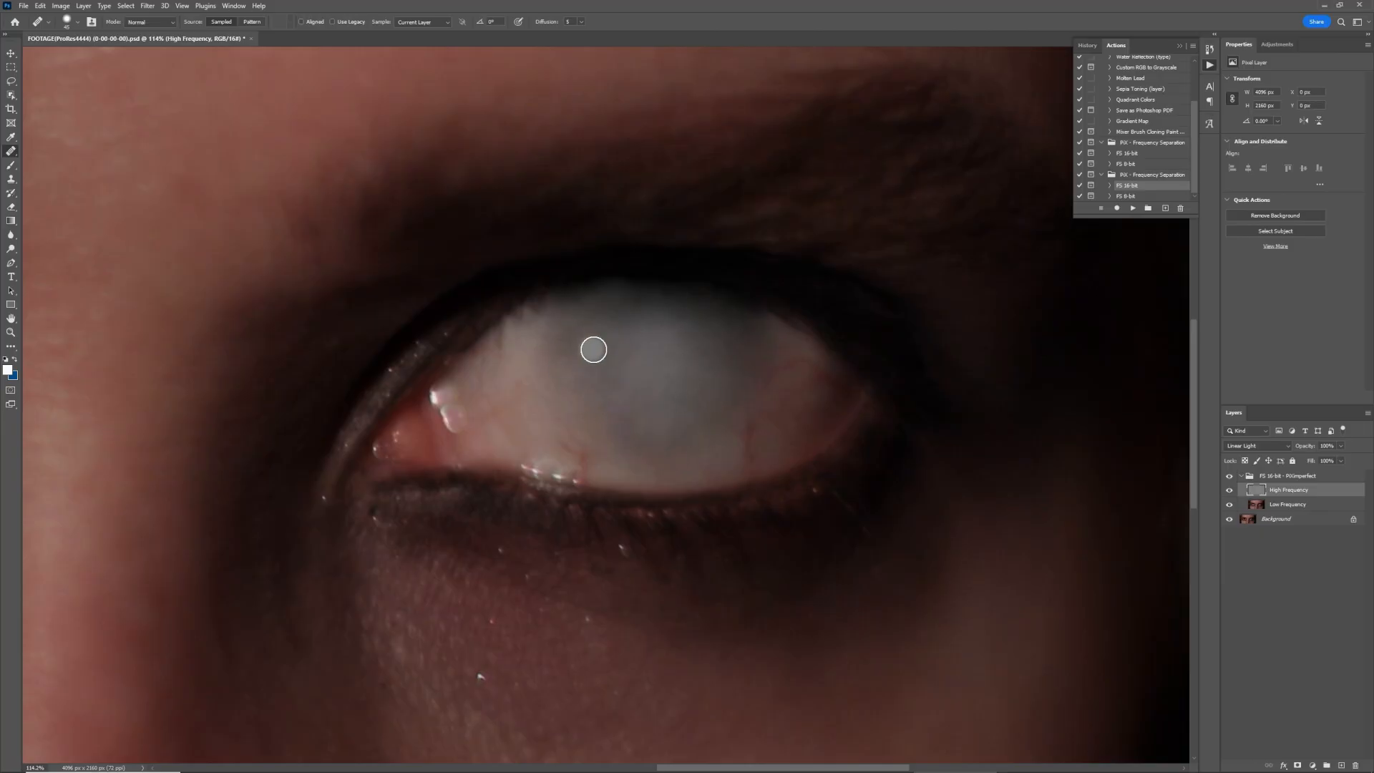
scroll(713, 383, down, 2)
scroll(713, 383, down, 2)
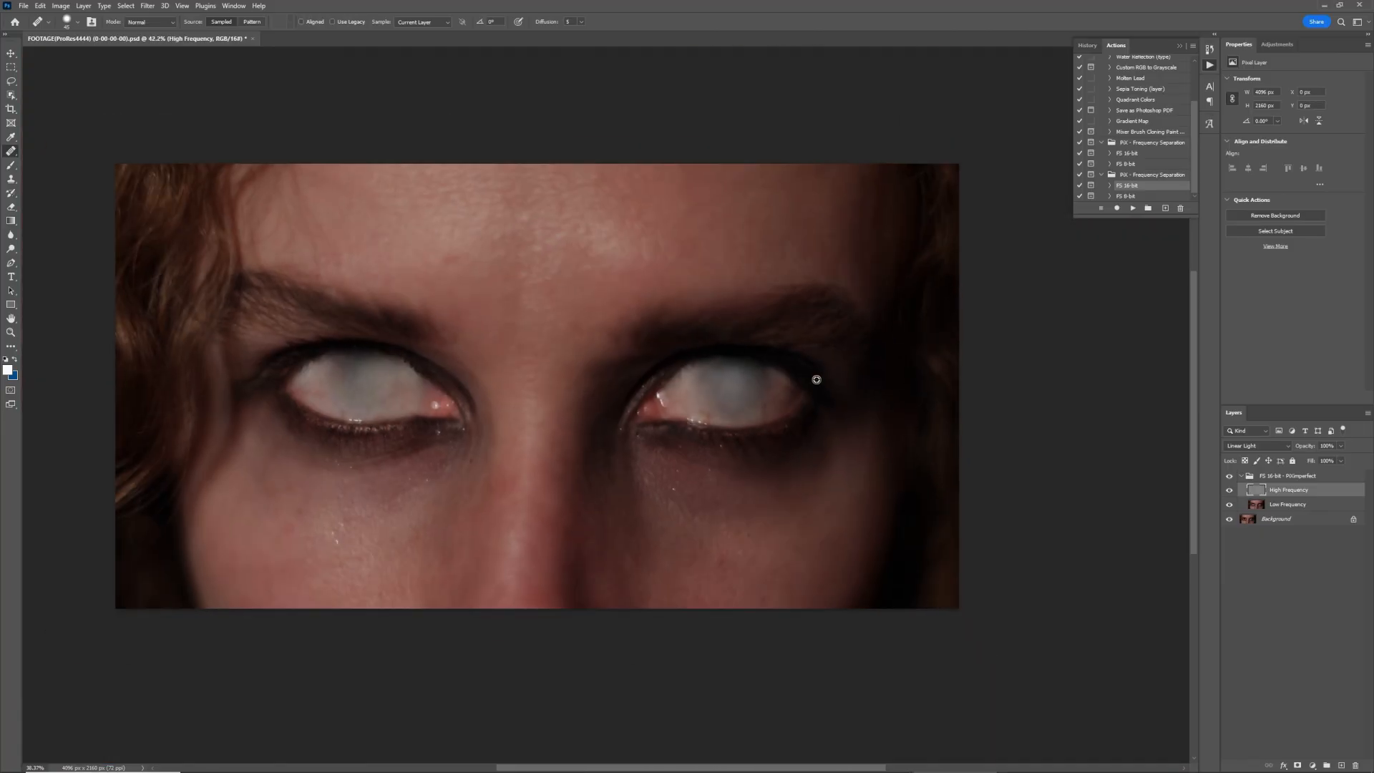
Step: Compare both fully retouched eyes with the original by toggling the frequency separation group's visibility
click(1229, 475)
click(1229, 475)
click(1229, 475)
click(1230, 475)
click(1229, 475)
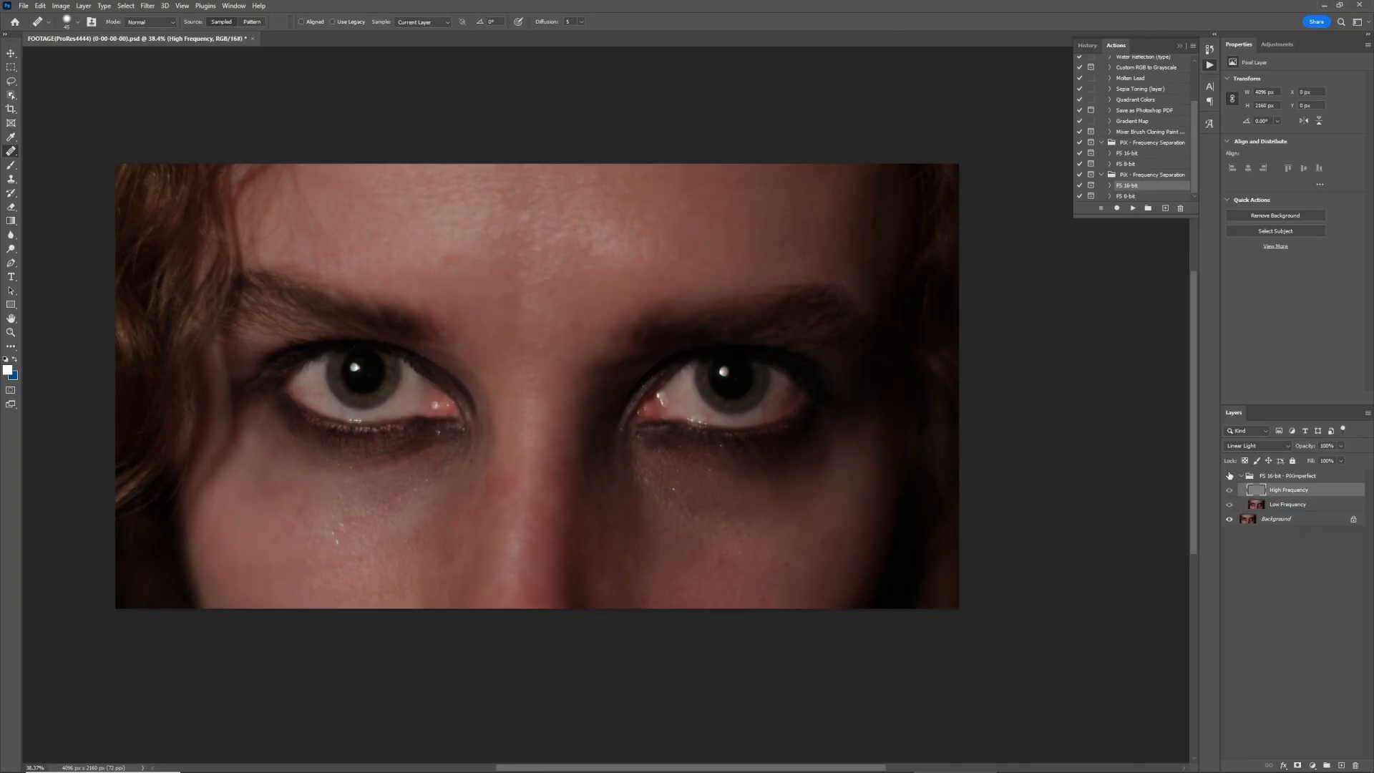
click(1229, 475)
Step: Collapse the frequency separation group and add a new empty layer above it
click(1243, 477)
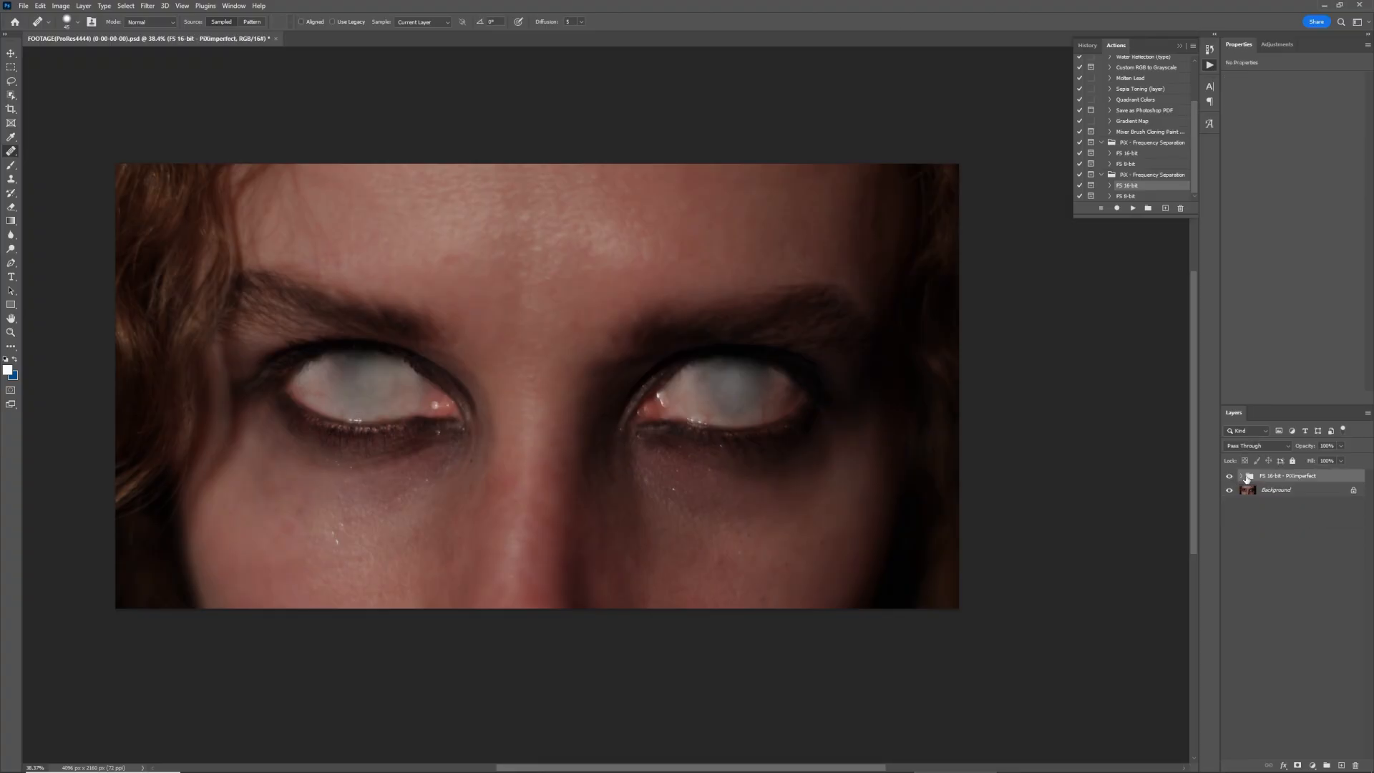
click(1343, 766)
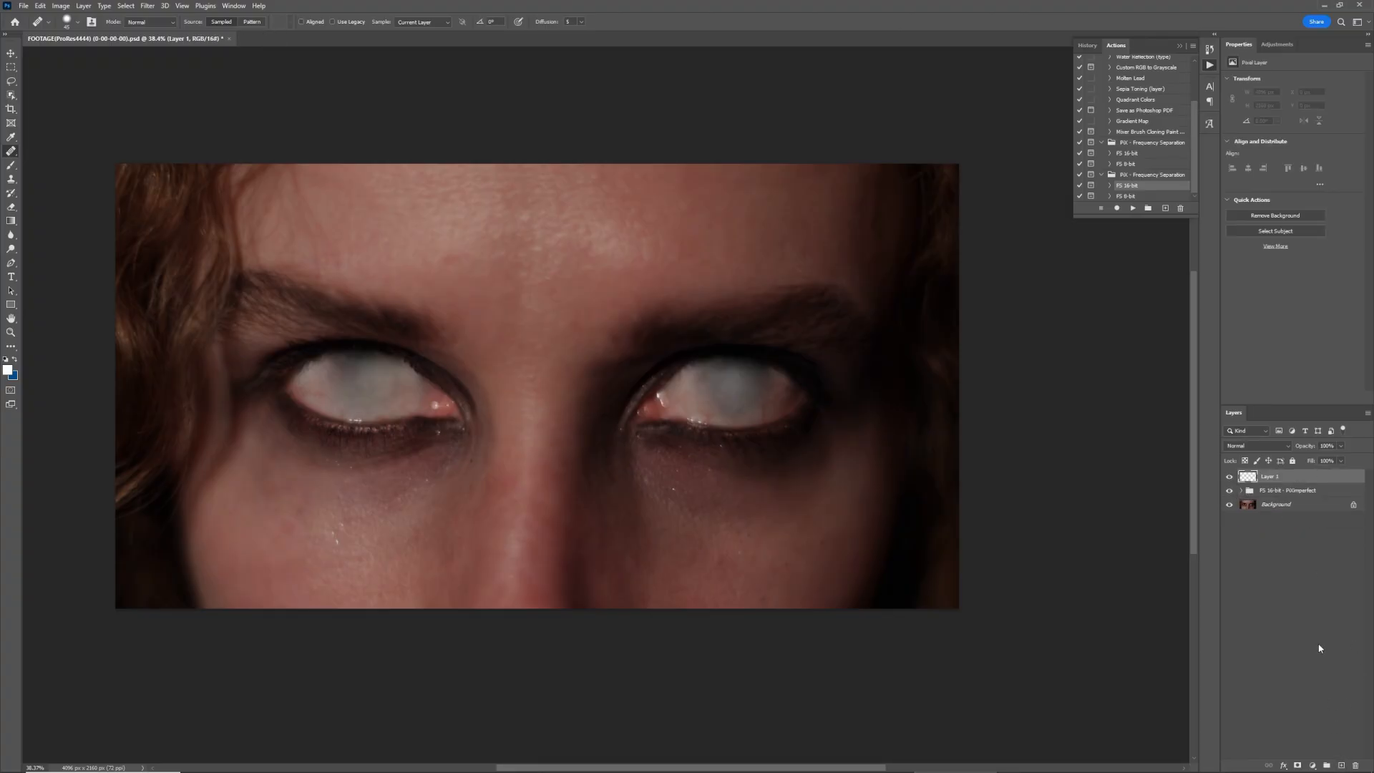
Step: Set the new layer's blend mode to Color and sample the eye-white tone of the right eye as the brush colour
click(1257, 445)
click(1253, 698)
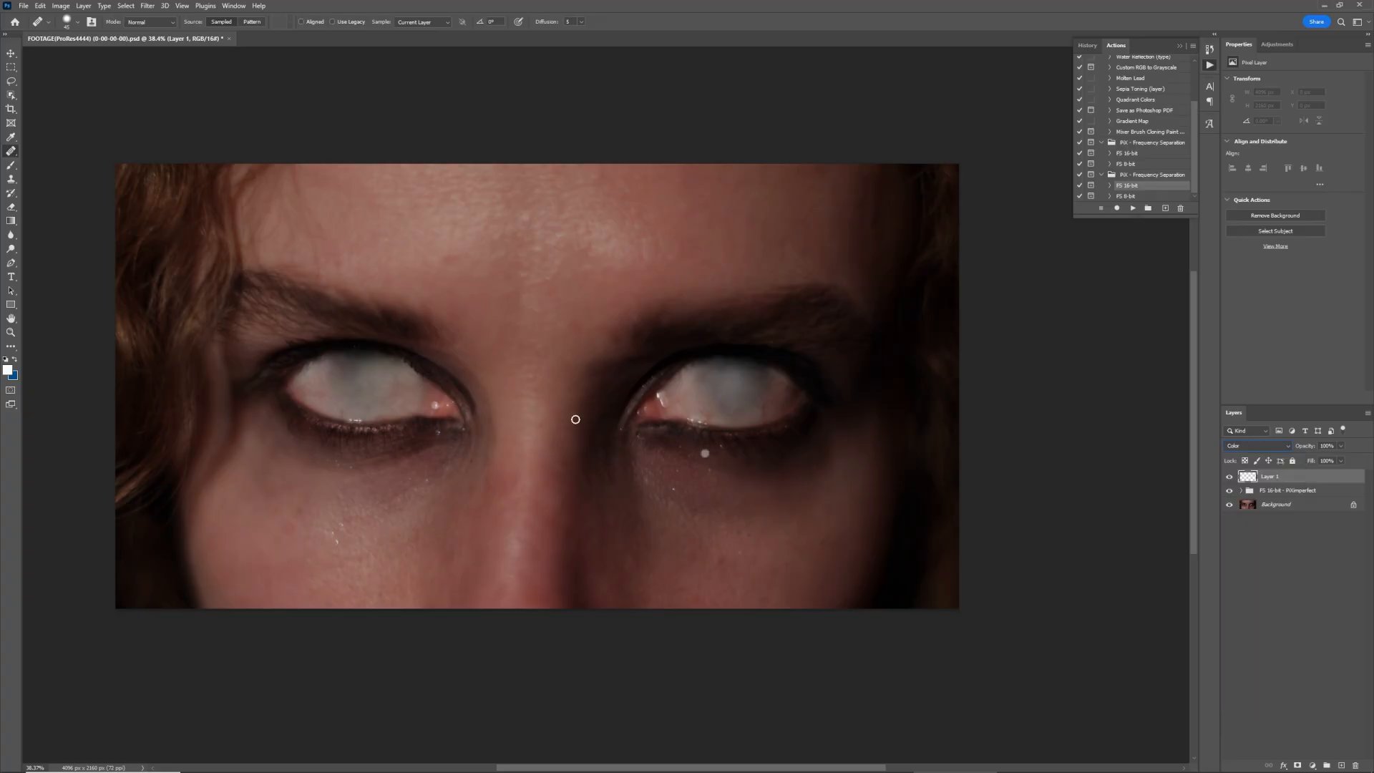
click(12, 167)
scroll(641, 371, up, 5)
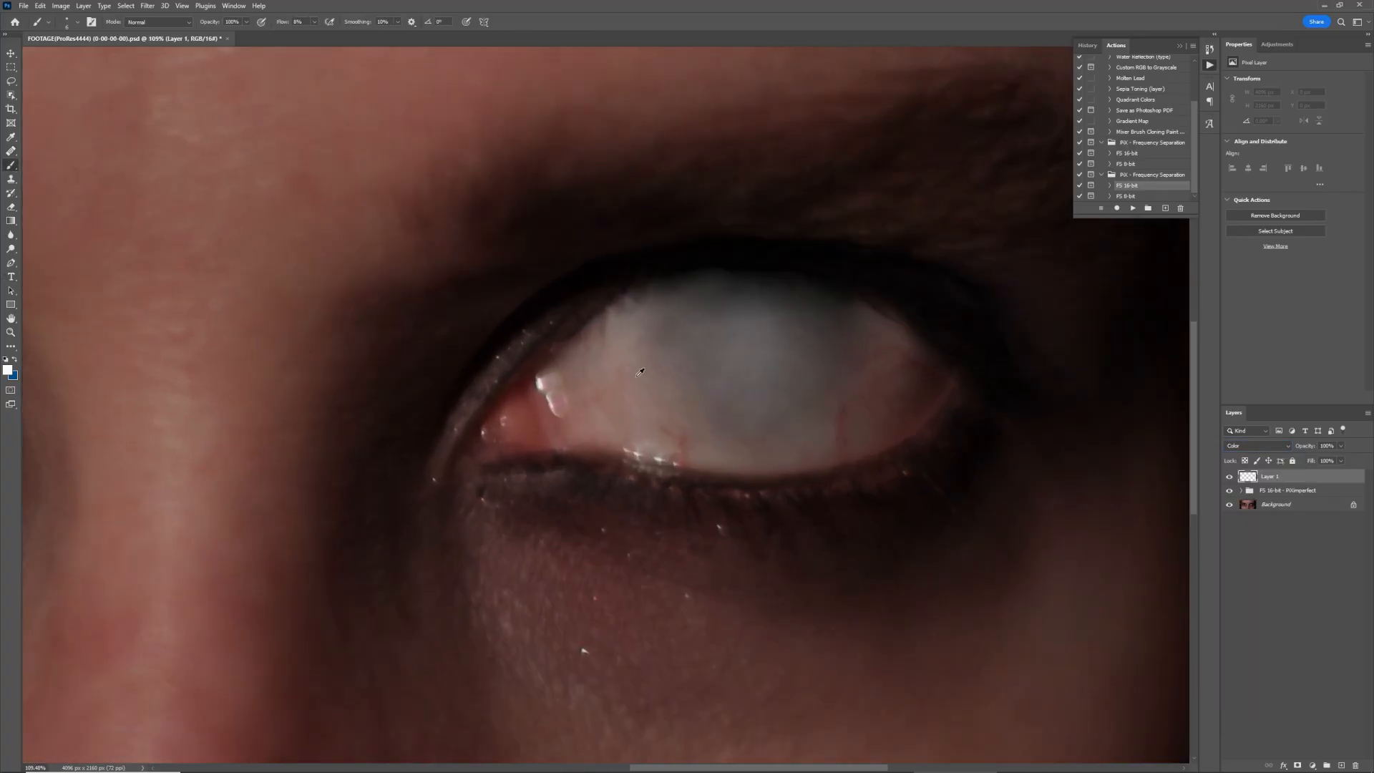
click(7, 374)
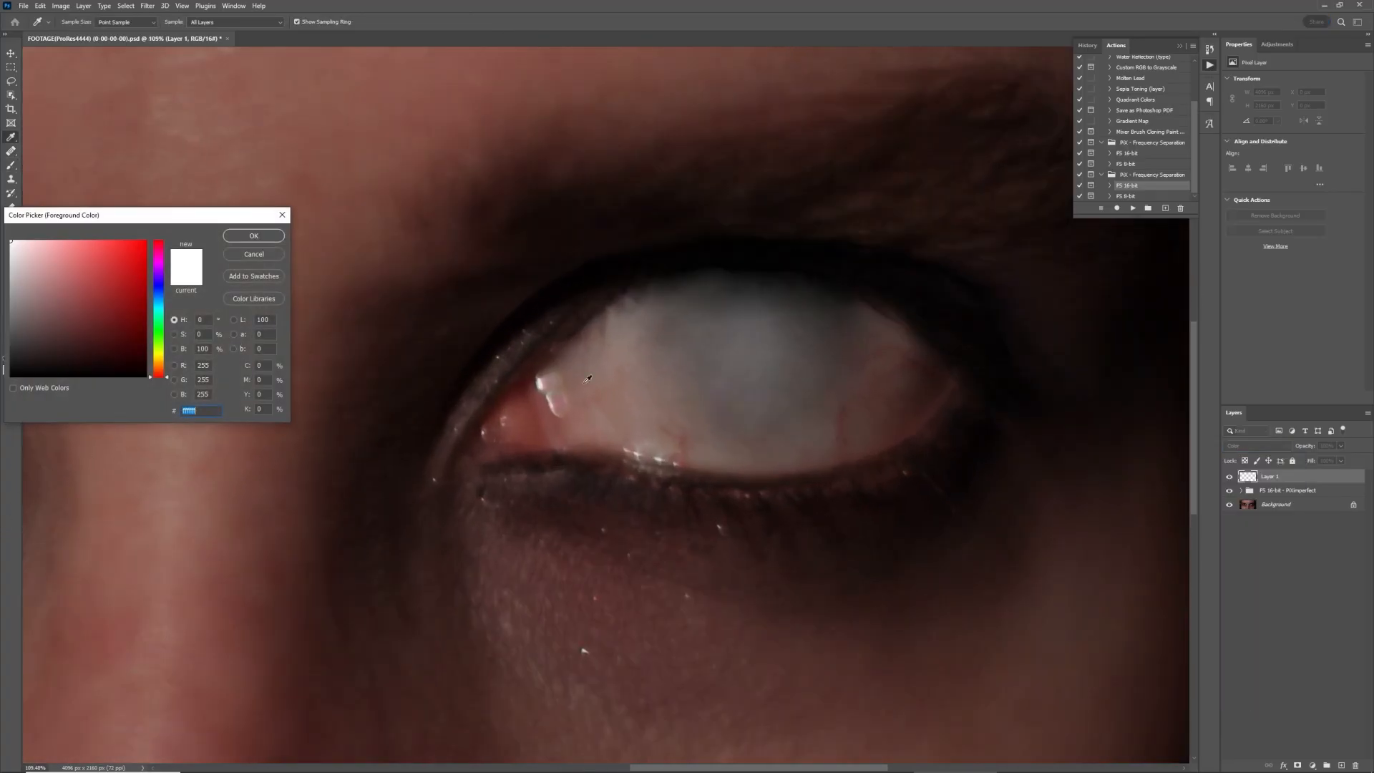
click(622, 344)
click(252, 236)
key(b)
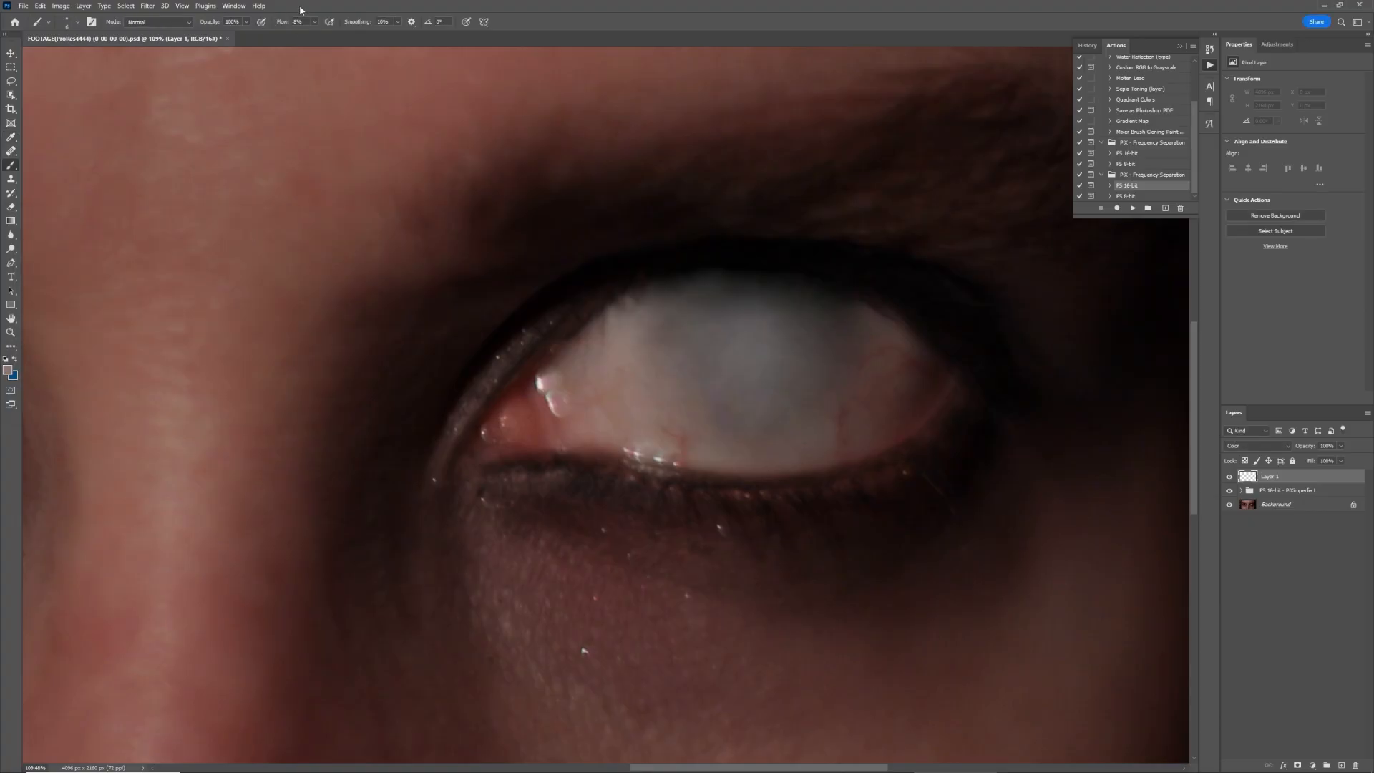
Step: Raise the brush flow to 34%, enlarge the brush and paint over the grey iris area of the right eye
click(315, 22)
click(533, 22)
key(bracketright)
key(bracketright)
key(bracketright)
key(bracketright)
key(bracketright)
key(bracketright)
key(bracketright)
key(bracketright)
key(bracketright)
key(bracketright)
key(bracketright)
key(bracketright)
key(bracketright)
key(bracketleft)
mouse_move(665, 374)
mouse_down()
mouse_move(679, 346)
mouse_move(695, 347)
mouse_move(699, 385)
mouse_up()
mouse_move(713, 409)
mouse_down()
mouse_move(739, 387)
mouse_move(776, 419)
mouse_up()
Step: Resample a tone from the lower white of the right eye and paint over the rest of its grey iris area
click(7, 370)
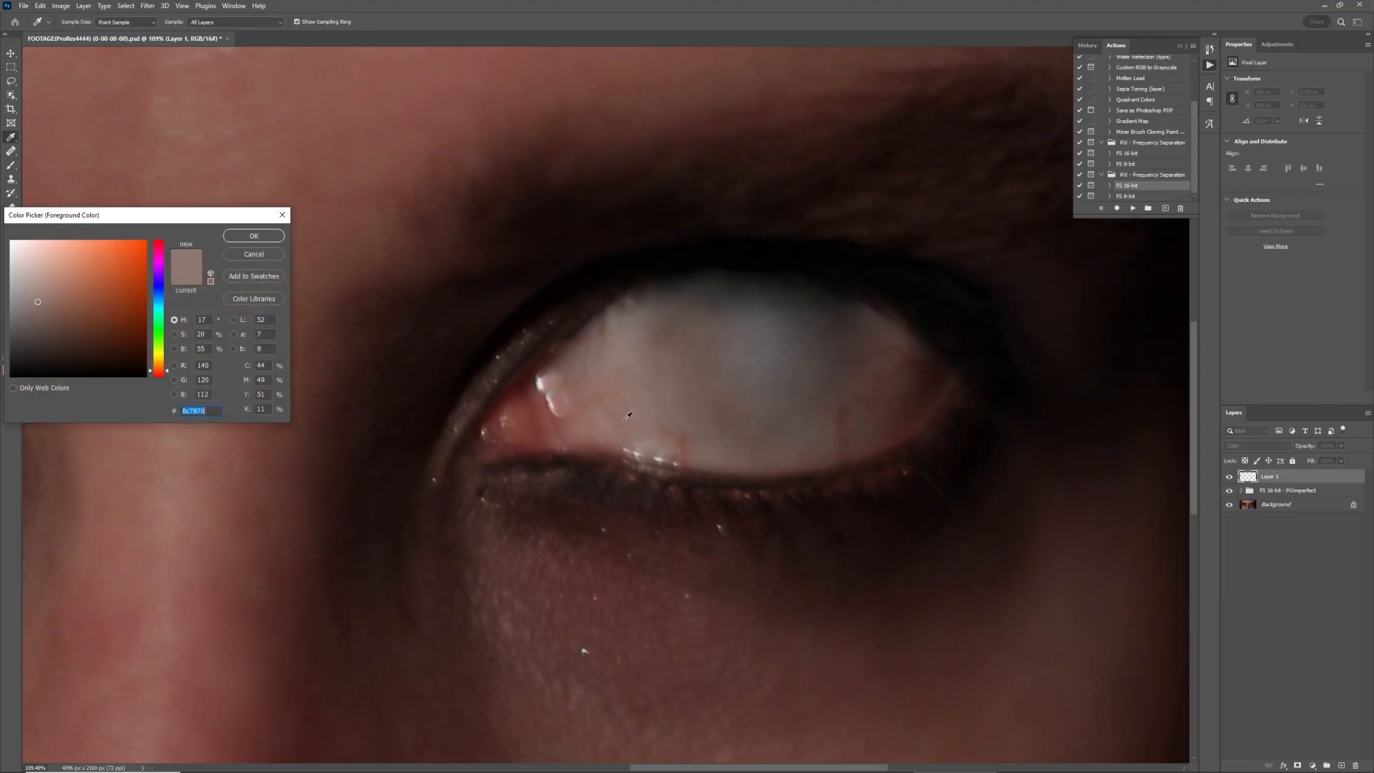
click(744, 447)
click(254, 236)
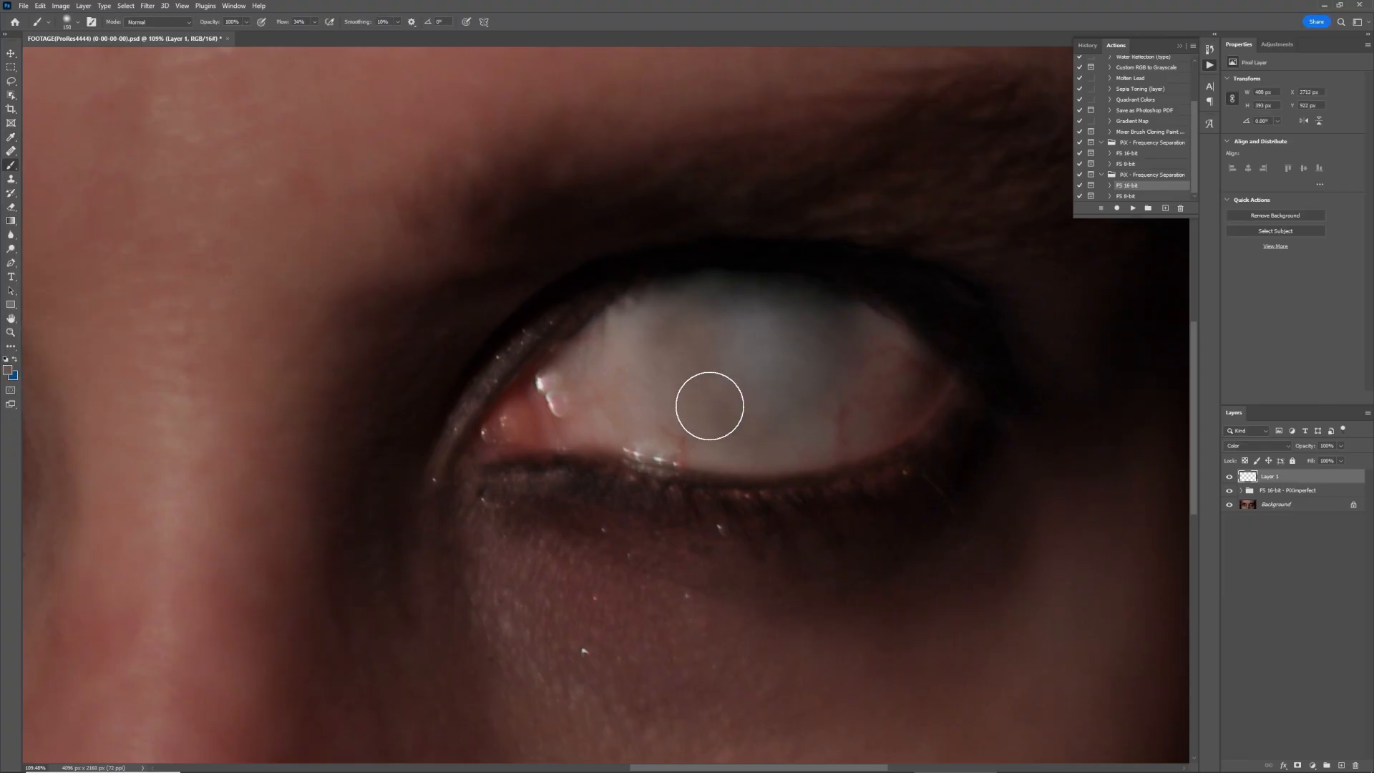
mouse_move(770, 422)
mouse_down()
mouse_move(801, 403)
mouse_move(778, 430)
mouse_move(802, 418)
mouse_move(805, 433)
mouse_move(806, 409)
mouse_move(752, 426)
mouse_move(780, 423)
mouse_move(827, 374)
mouse_up()
key(bracketleft)
key(bracketleft)
key(bracketright)
Step: Sample fresh tones from the eye whites and even out the remaining grey colour in both eyes
click(8, 372)
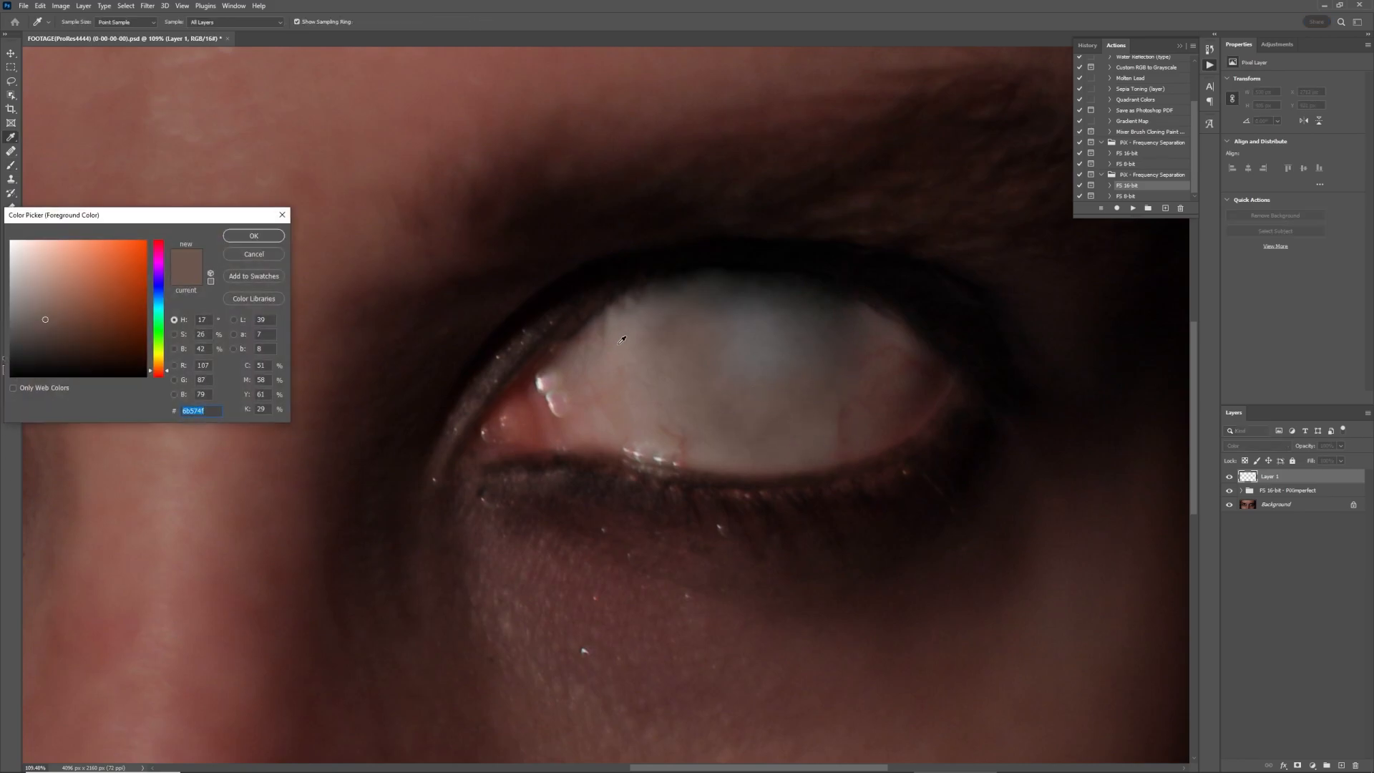
click(621, 339)
key(Return)
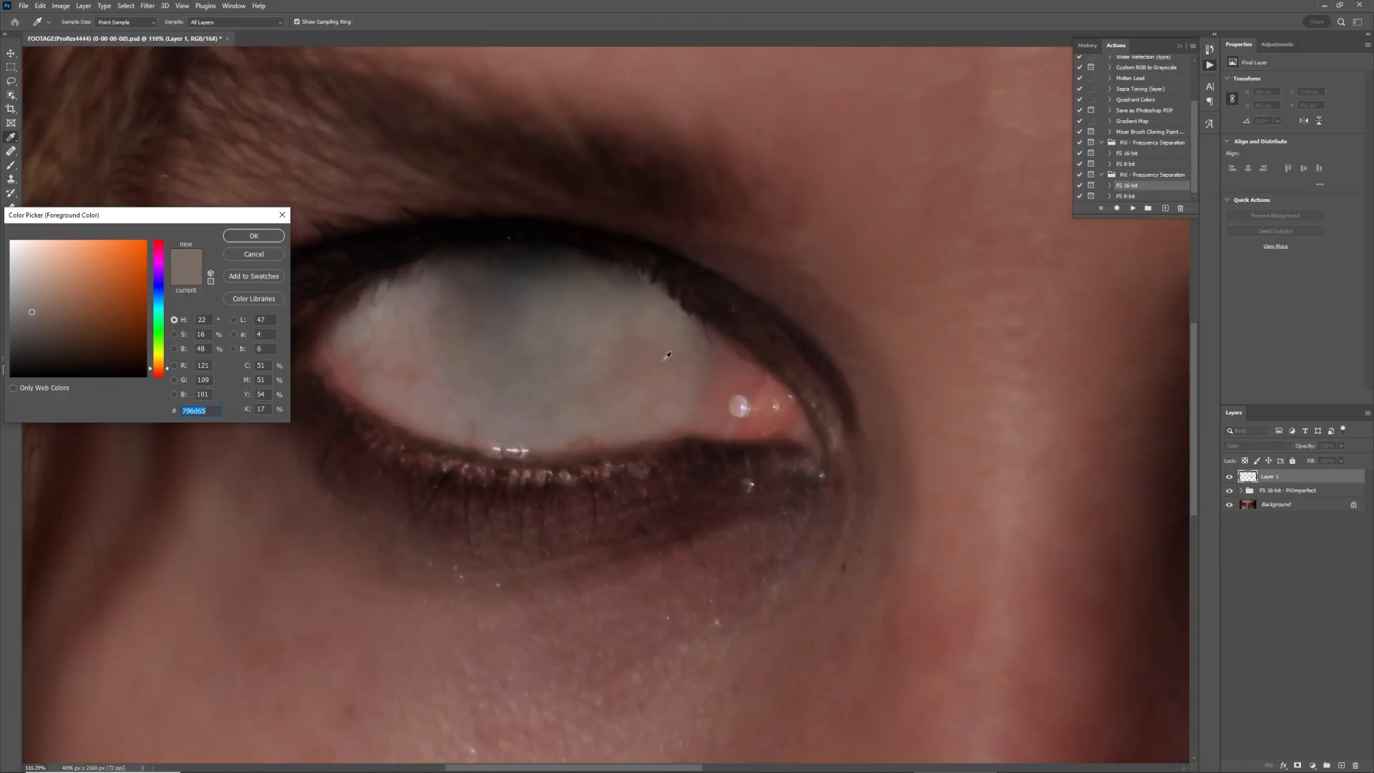
key(Return)
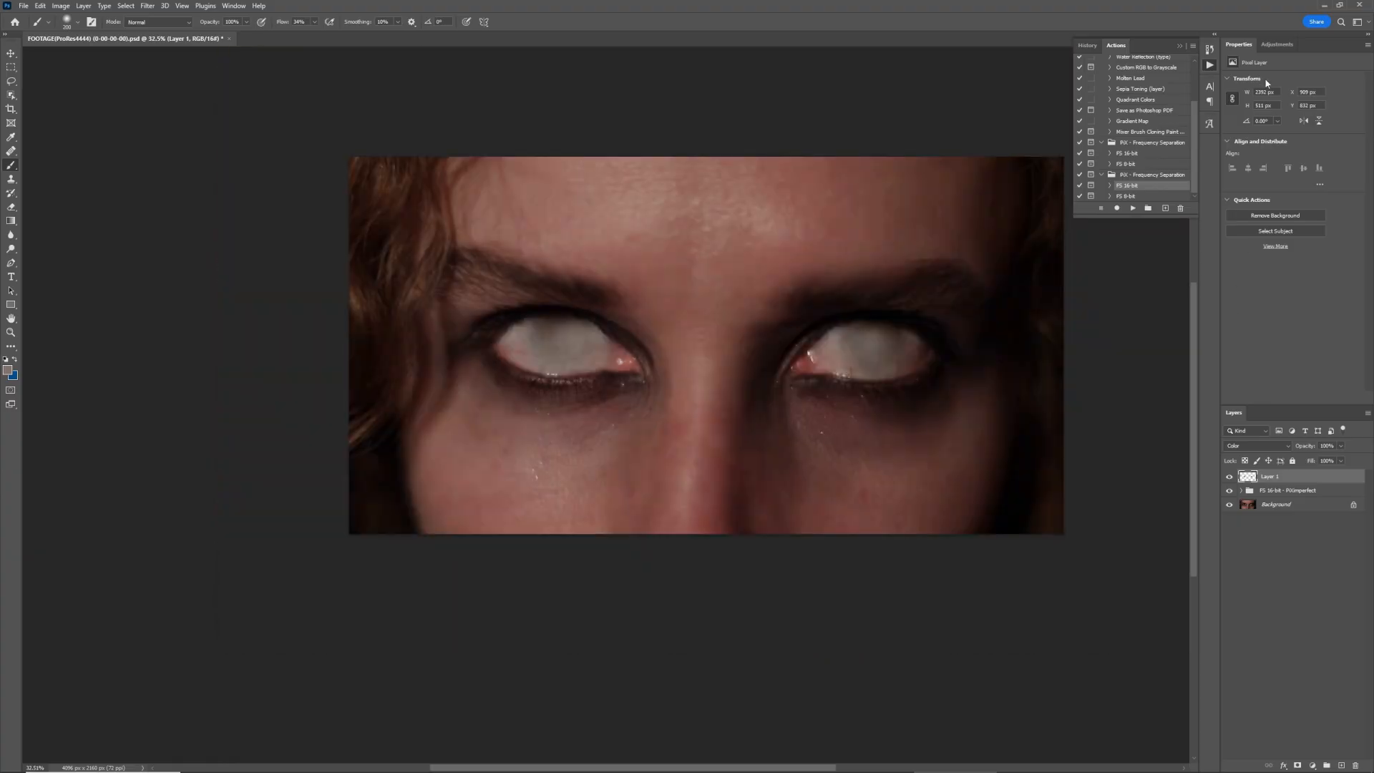
Step: Add a Curves adjustment layer in Luminosity mode and raise its curve in the highlights to brighten the image
click(1275, 46)
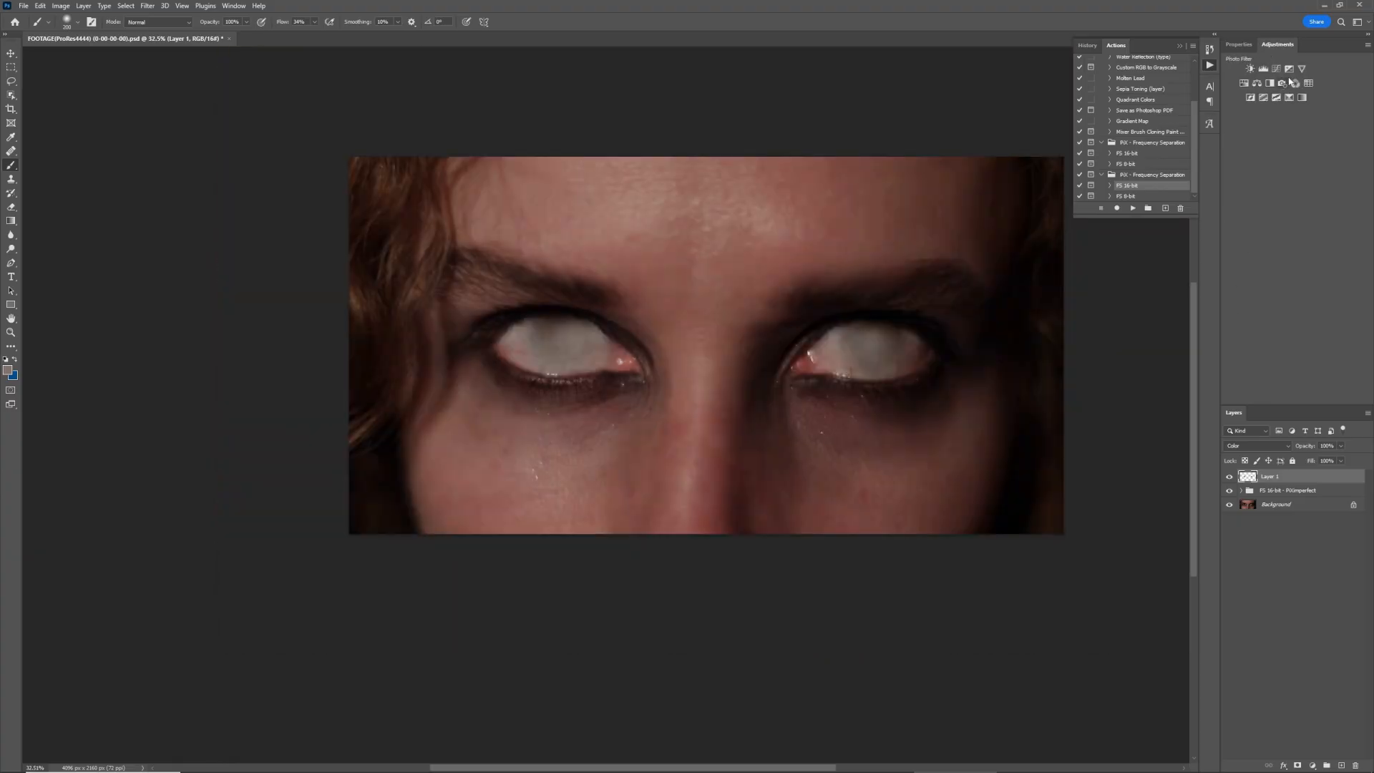
click(1270, 71)
click(1260, 447)
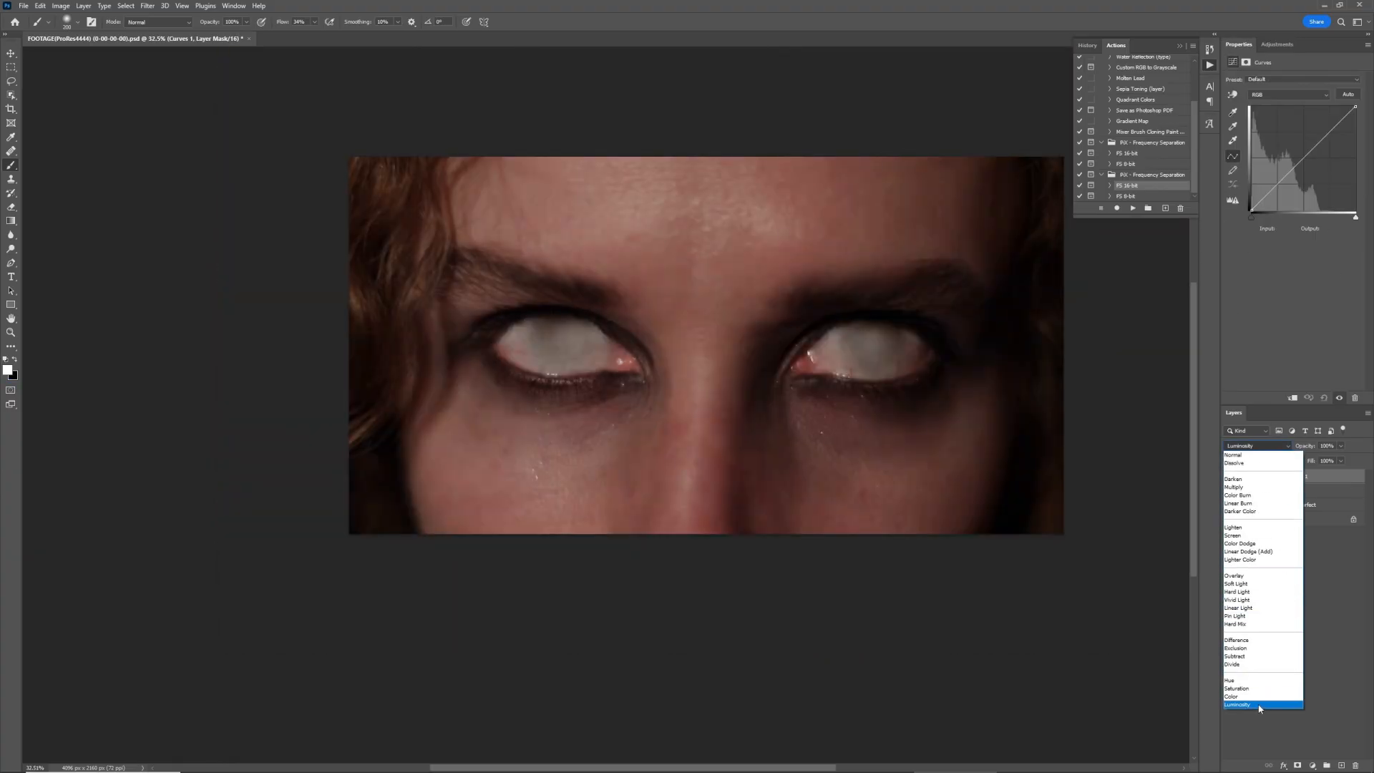
click(1260, 705)
drag(1327, 129, 1320, 124)
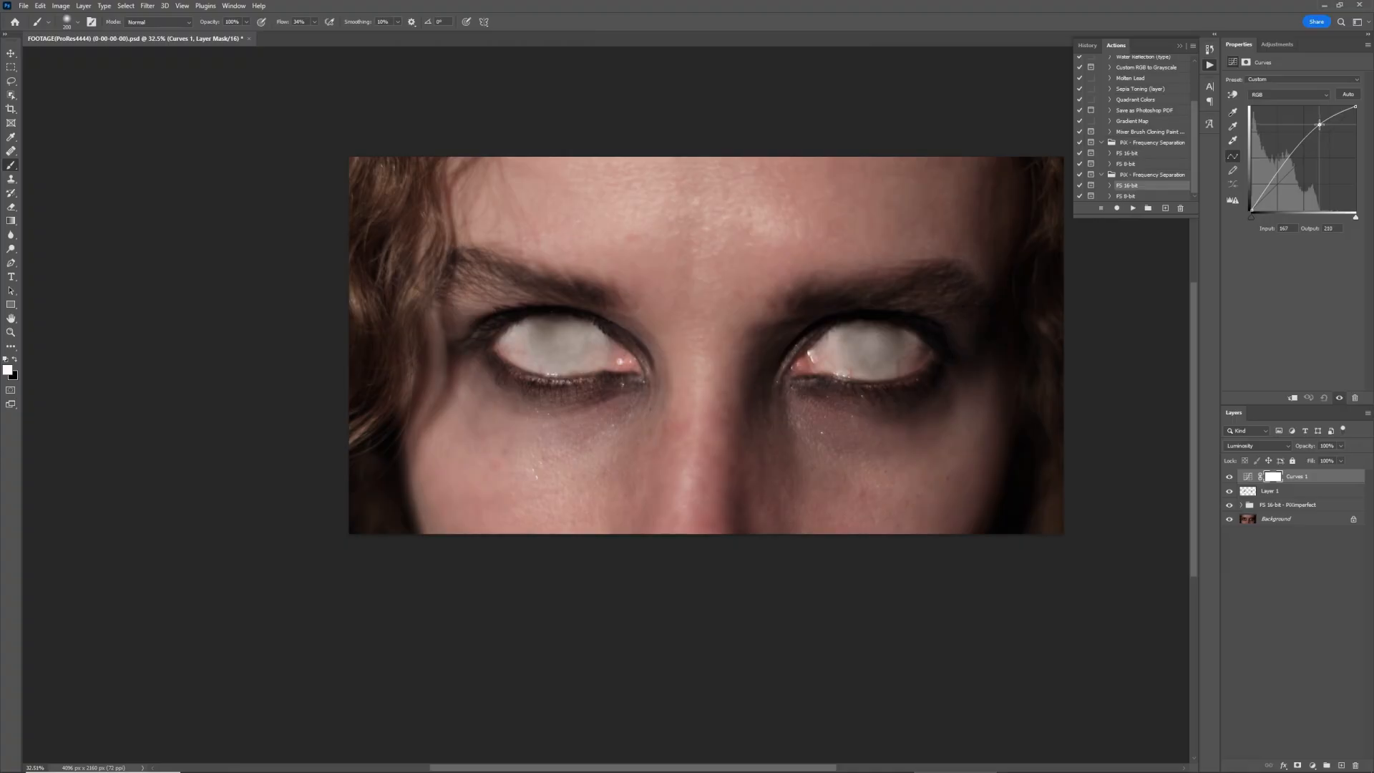
Step: Rename the brightening curves layer as highlight
double_click(1300, 476)
text(highlig)
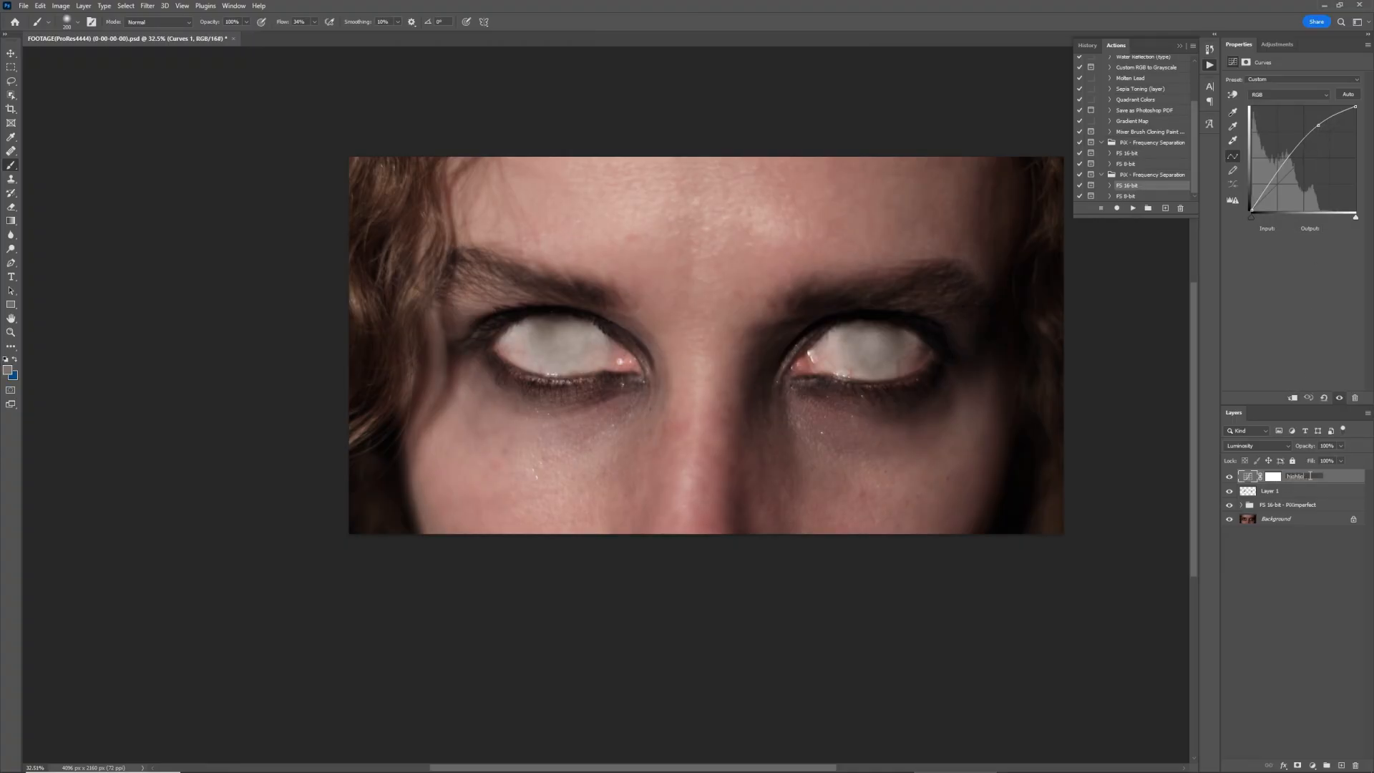
text(ht)
key(Return)
Step: Add a second Curves adjustment layer in Luminosity mode and pull its curve down to darken the image
click(1275, 69)
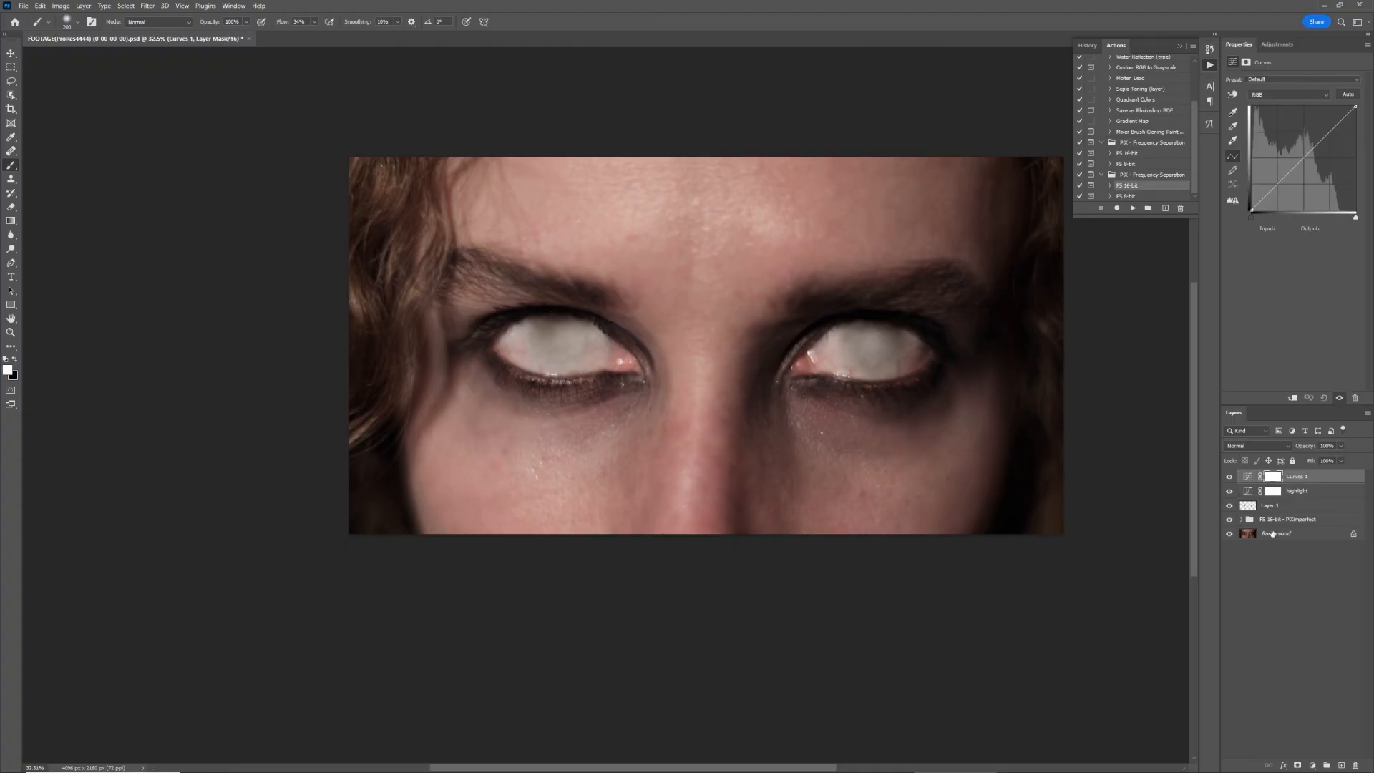
click(1257, 445)
click(1264, 709)
drag(1272, 188, 1304, 186)
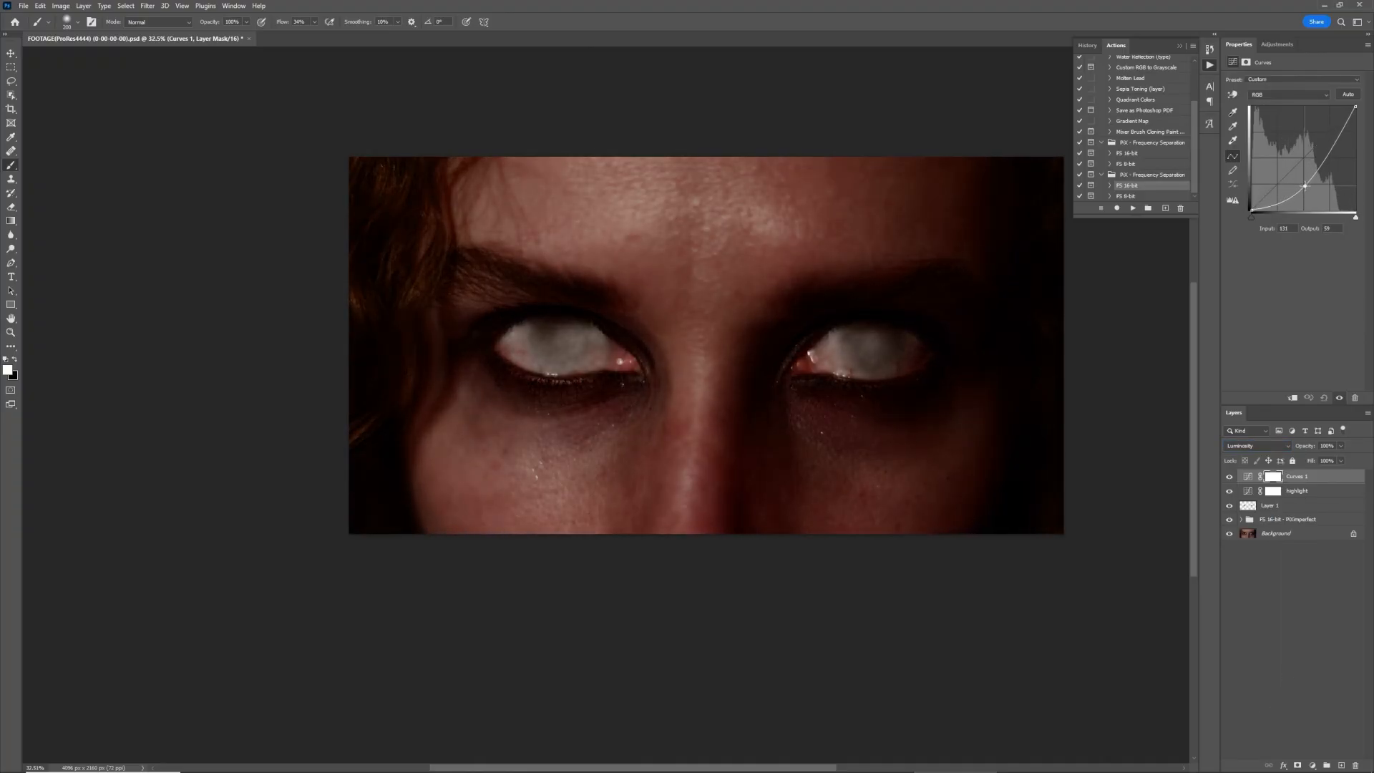
Step: Rename the darkening curves layer as shadow
click(1274, 479)
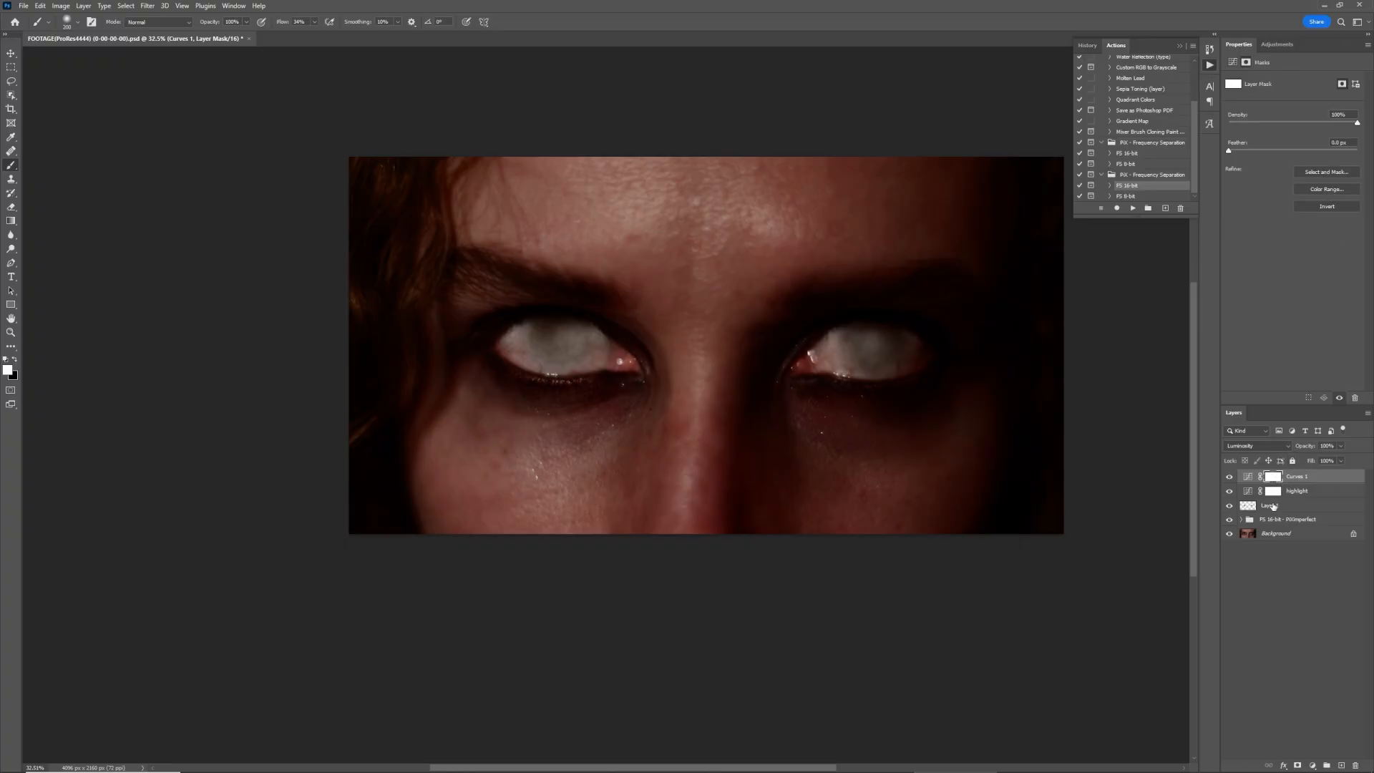
double_click(1297, 477)
text(shadow)
key(Return)
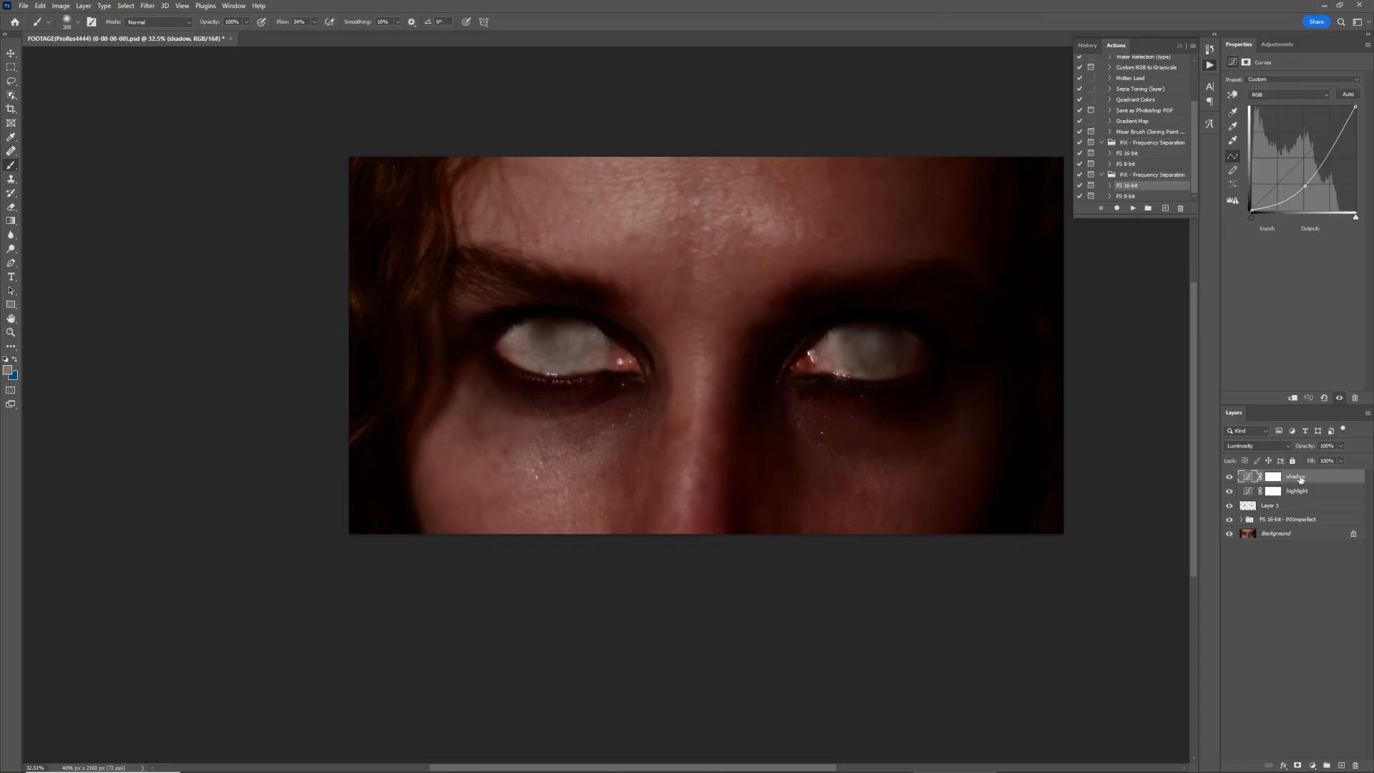
Step: Invert the shadow and highlight layer masks to black and set a smaller brush with 6% flow
click(1272, 476)
key(ctrl+i)
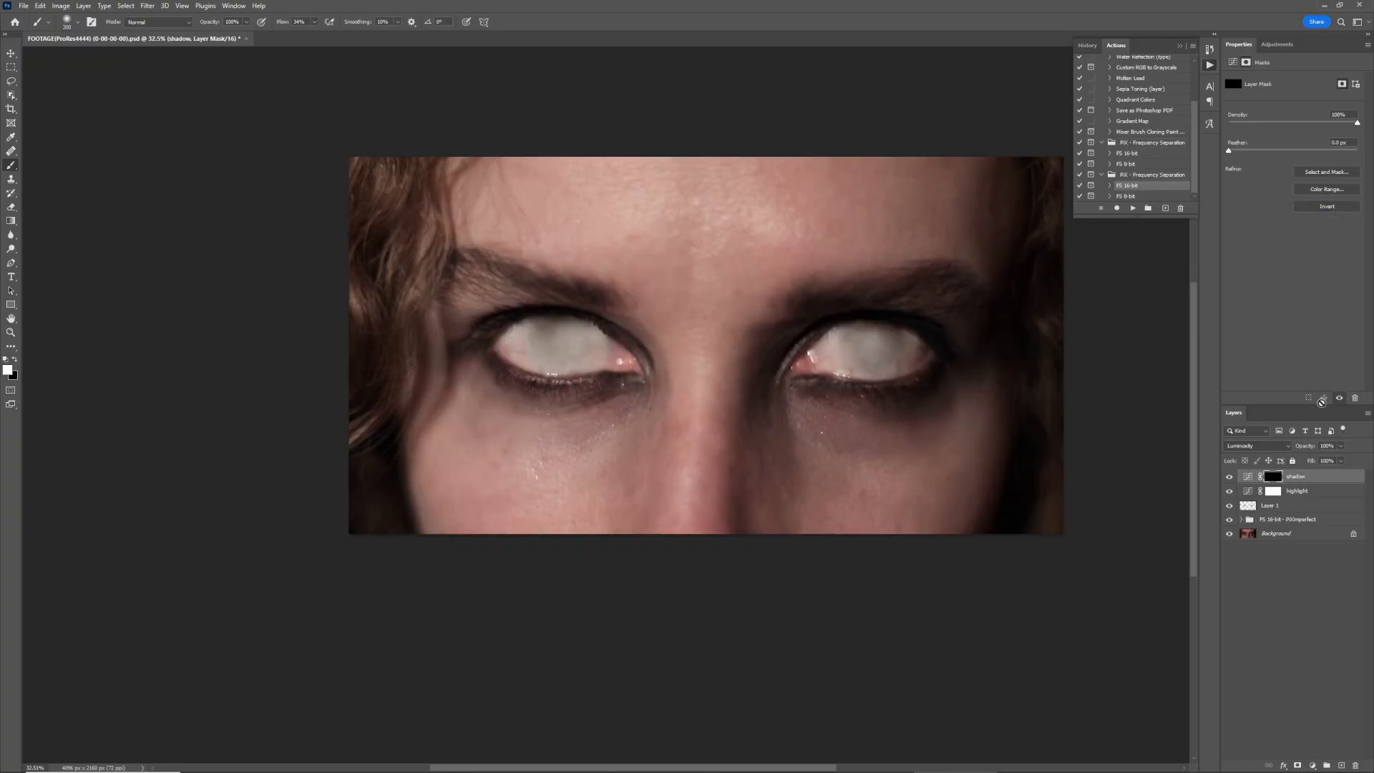
click(1272, 492)
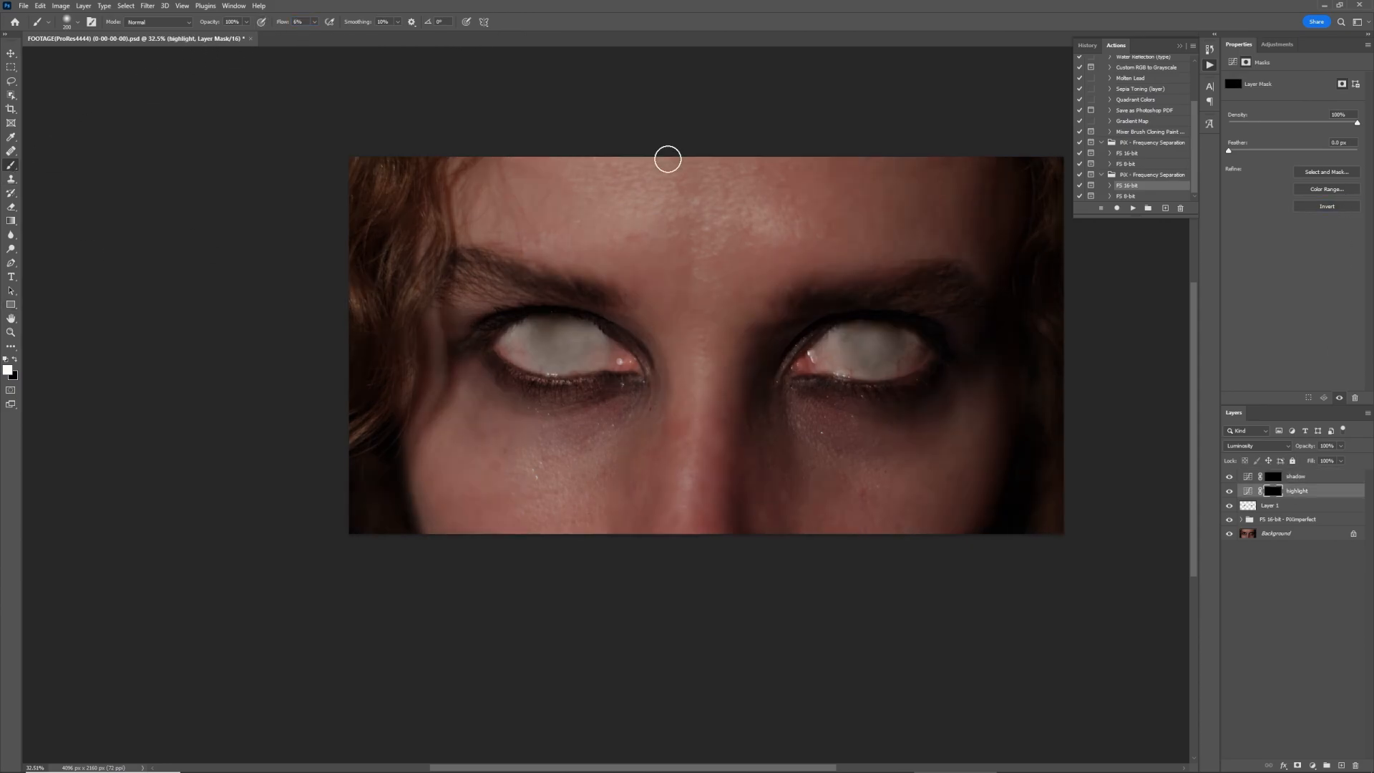
scroll(569, 339, up, 9)
scroll(556, 335, up, 1)
key([)
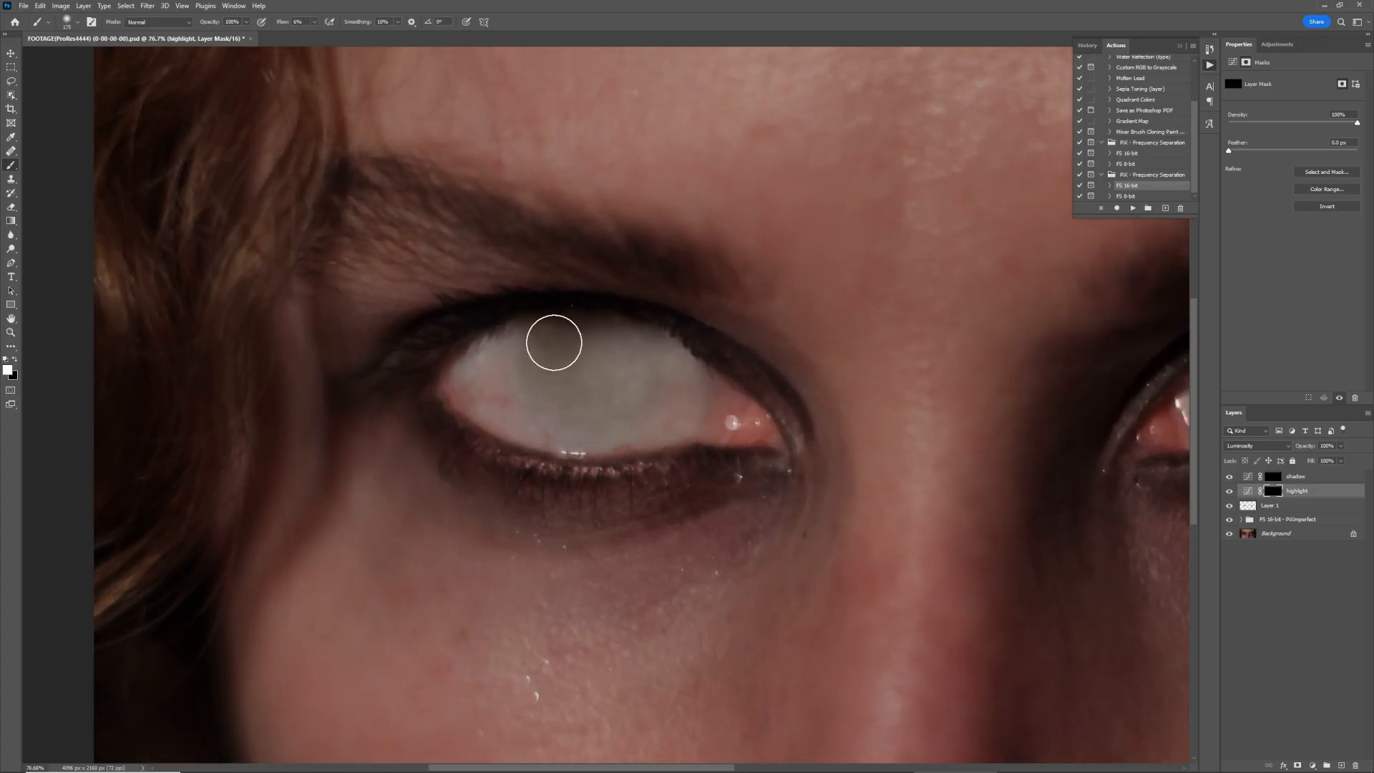
key([)
Step: Duplicate the highlight curves layer twice
right_click(1333, 495)
click(1273, 84)
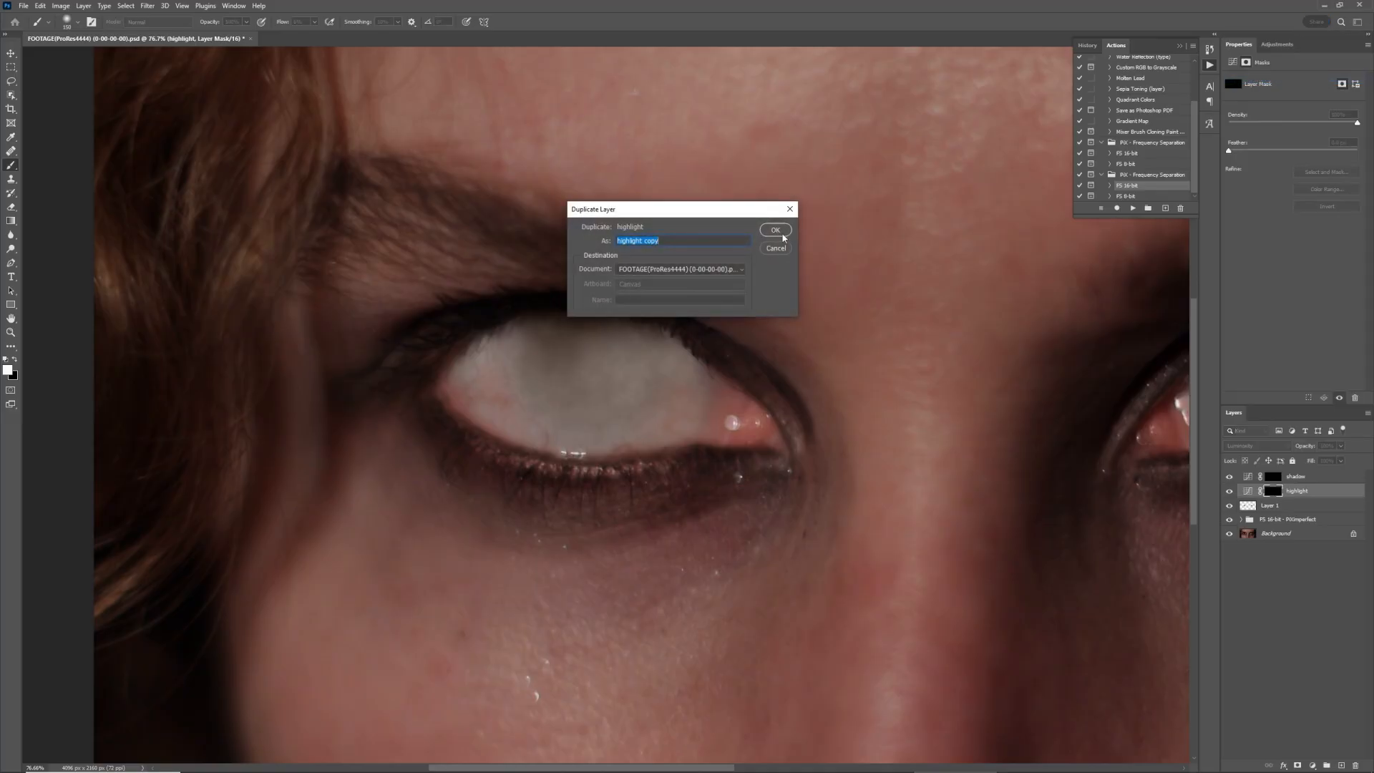
key(Return)
right_click(1334, 495)
click(1278, 82)
click(773, 229)
Step: Duplicate the shadow curves layer twice and put all six curves layers into one group
right_click(1331, 480)
click(1279, 68)
click(772, 230)
right_click(1330, 480)
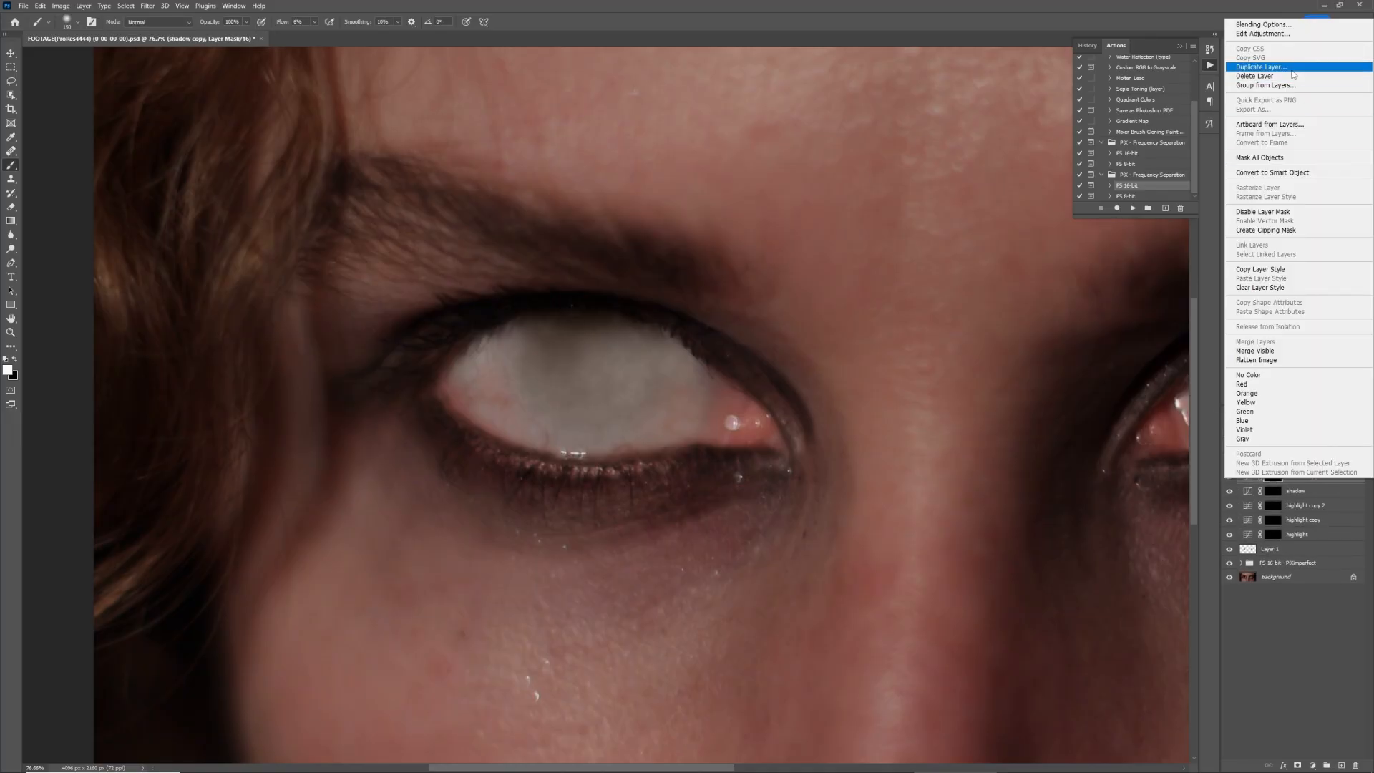
click(1281, 68)
shift+click(1302, 550)
click(1326, 765)
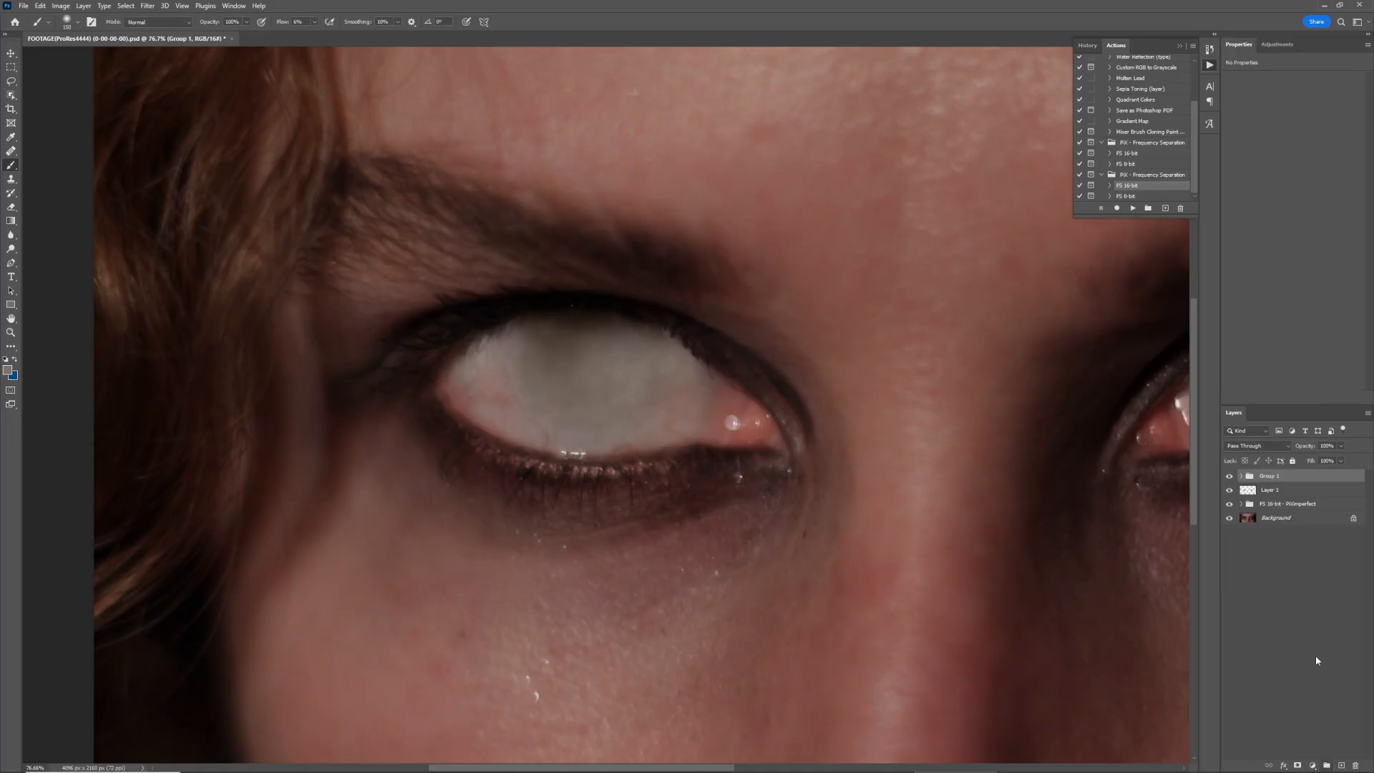
Step: Expand the curves group and paint white on the highlight mask over the dark patches of the left eye, varying the brush size
click(1240, 476)
click(1280, 563)
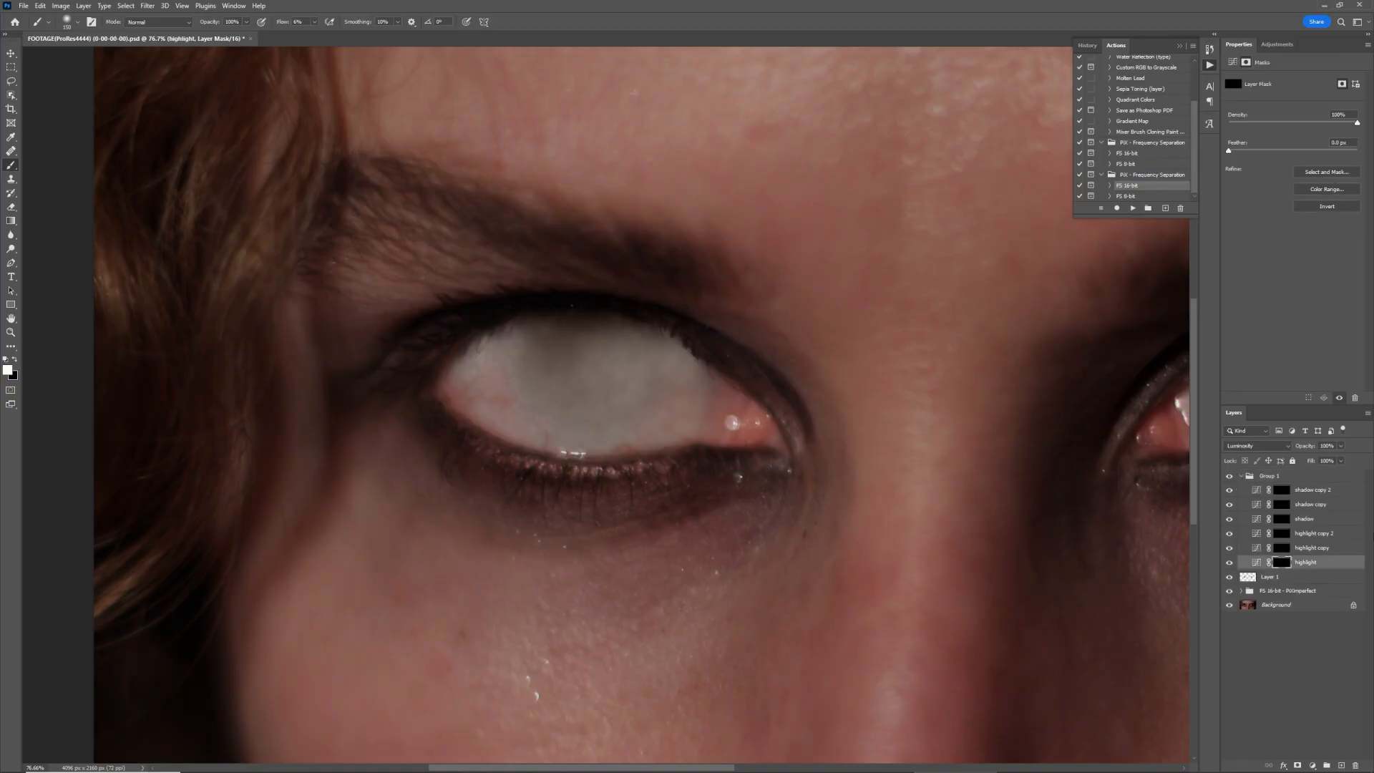
key(bracketleft)
key(bracketleft)
key(bracketleft)
key(bracketleft)
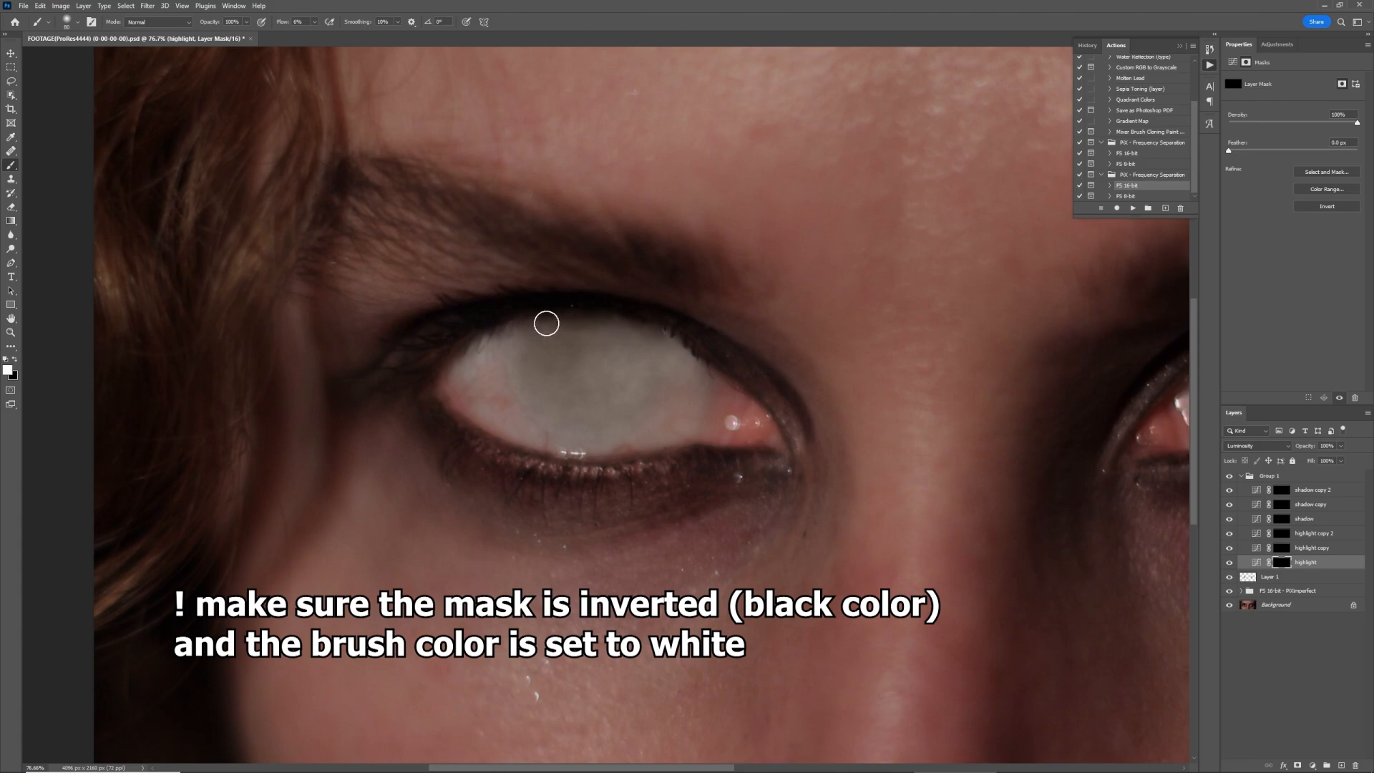
key(bracketright)
key(bracketright)
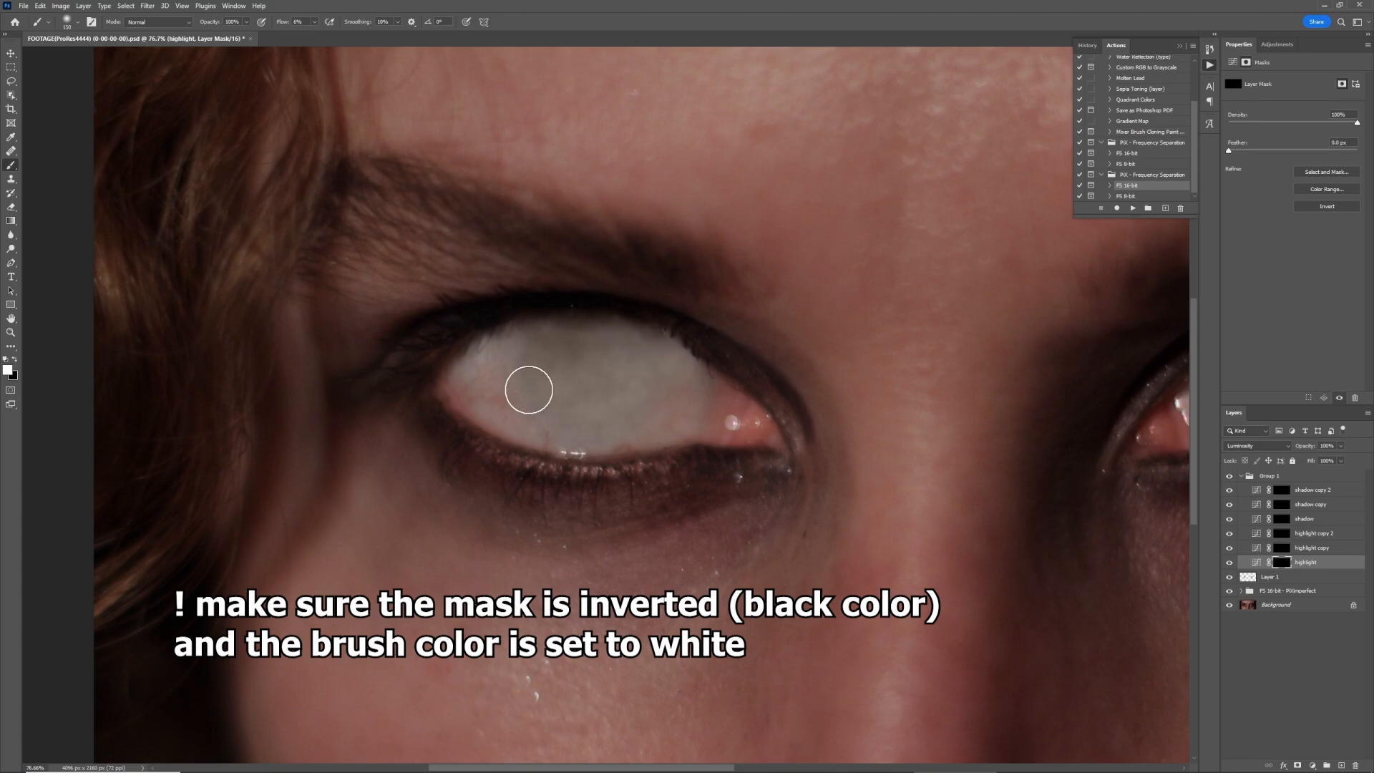
mouse_move(530, 346)
mouse_down()
mouse_move(568, 341)
mouse_move(577, 407)
mouse_move(591, 394)
mouse_move(575, 383)
mouse_up()
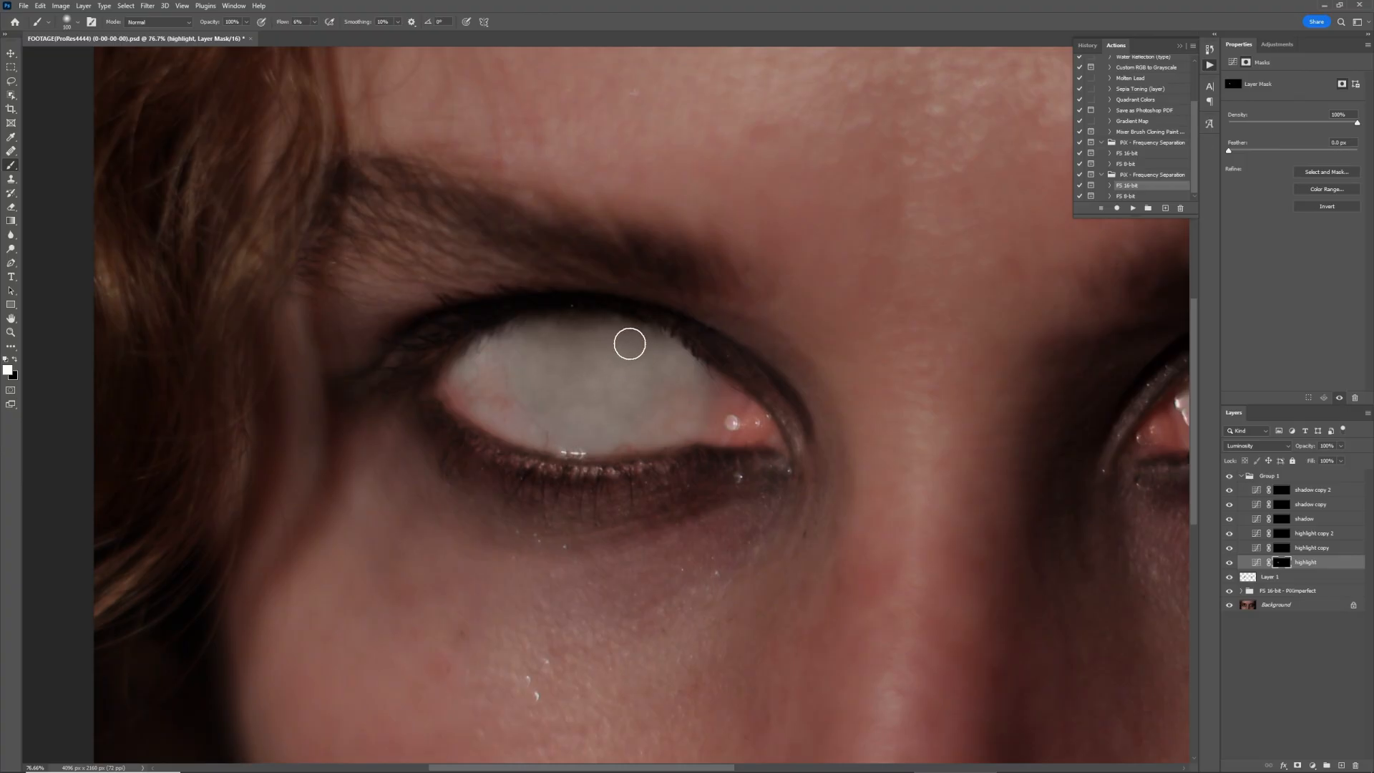
key(bracketright)
key(bracketleft)
key(bracketleft)
key(bracketleft)
key(bracketleft)
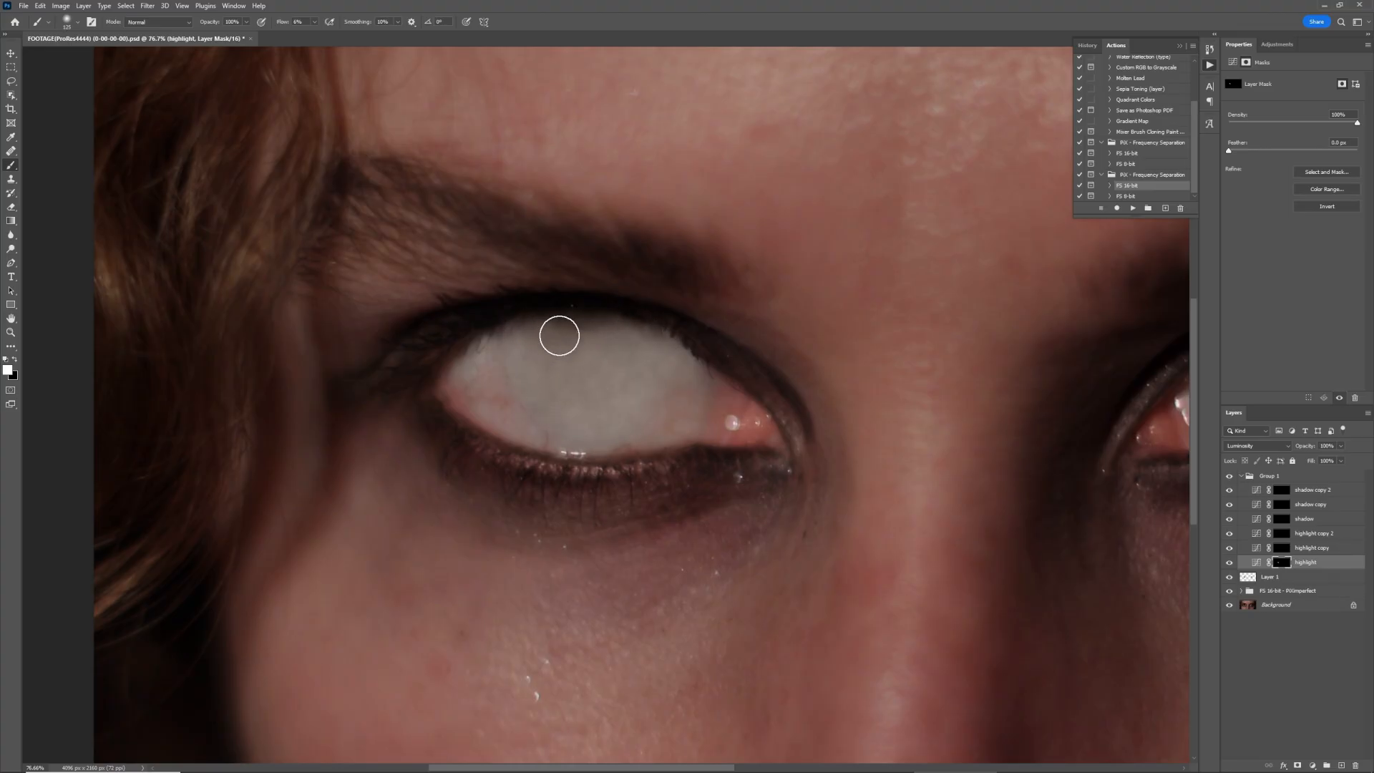
key(bracketright)
key(bracketright)
key(bracketright)
key(bracketright)
Step: Paint white on the highlight mask over the dark patches of the right eye
scroll(1036, 447, right, 5)
key(bracketleft)
key(bracketleft)
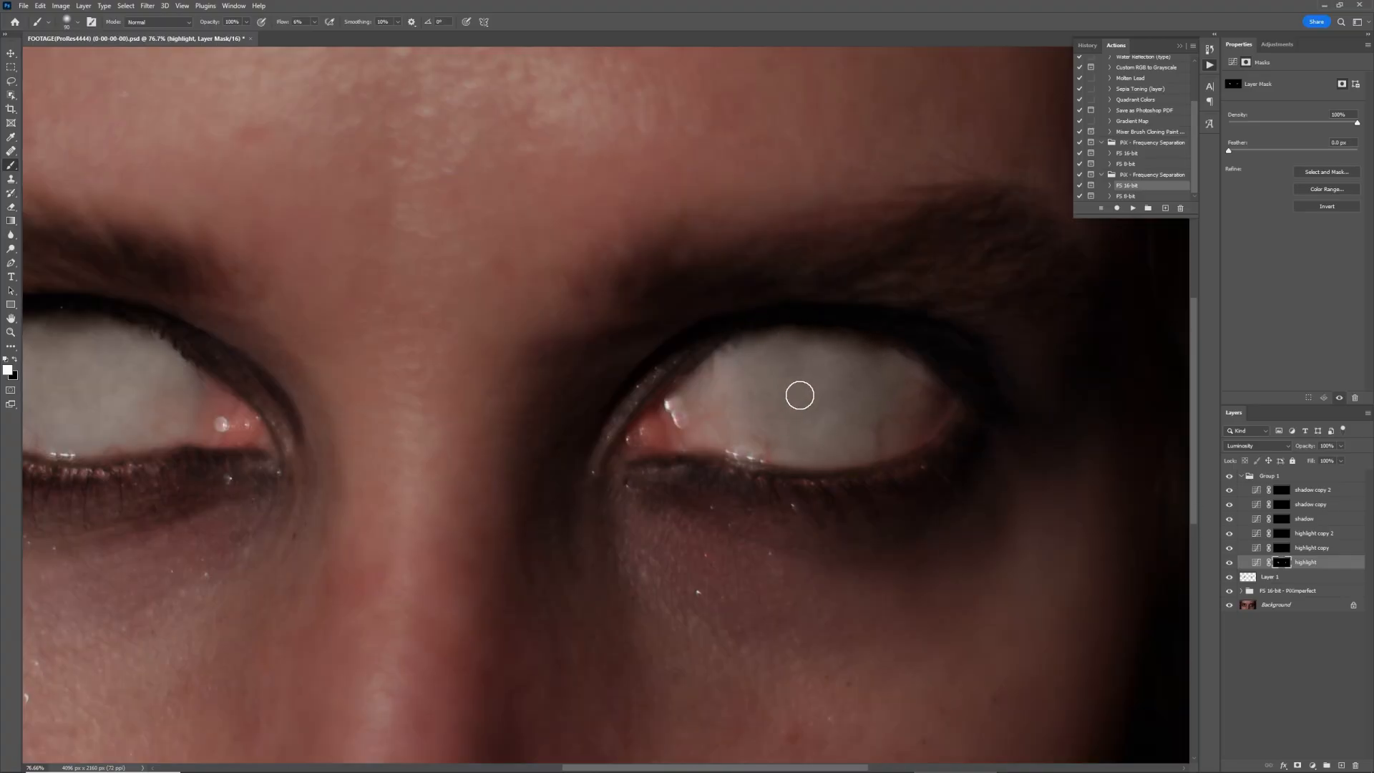
key(bracketright)
key(bracketright)
key(bracketright)
key(bracketleft)
key(bracketleft)
drag(758, 337, 1009, 318)
Step: Brighten both eyes further by painting white on the highlight copy layer's mask
click(1280, 549)
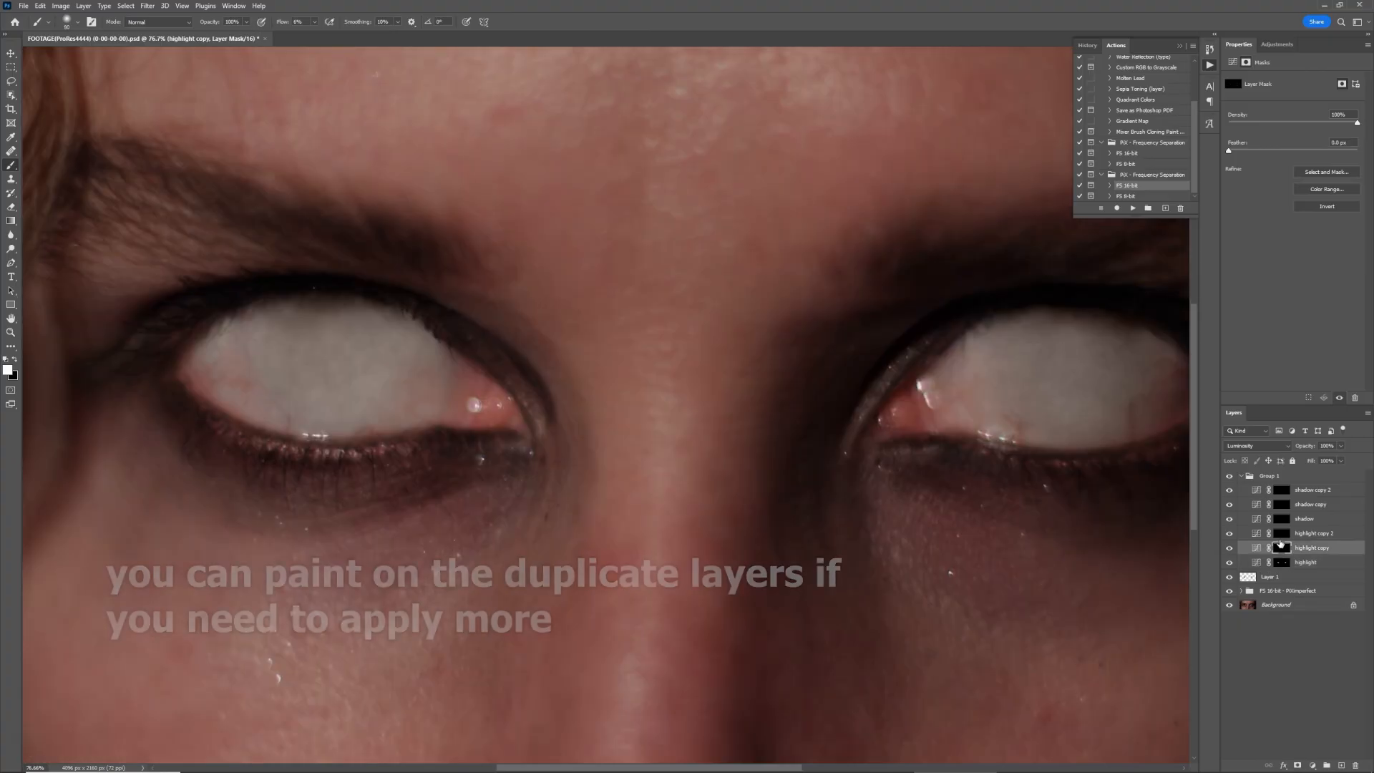
key(bracketleft)
key(bracketleft)
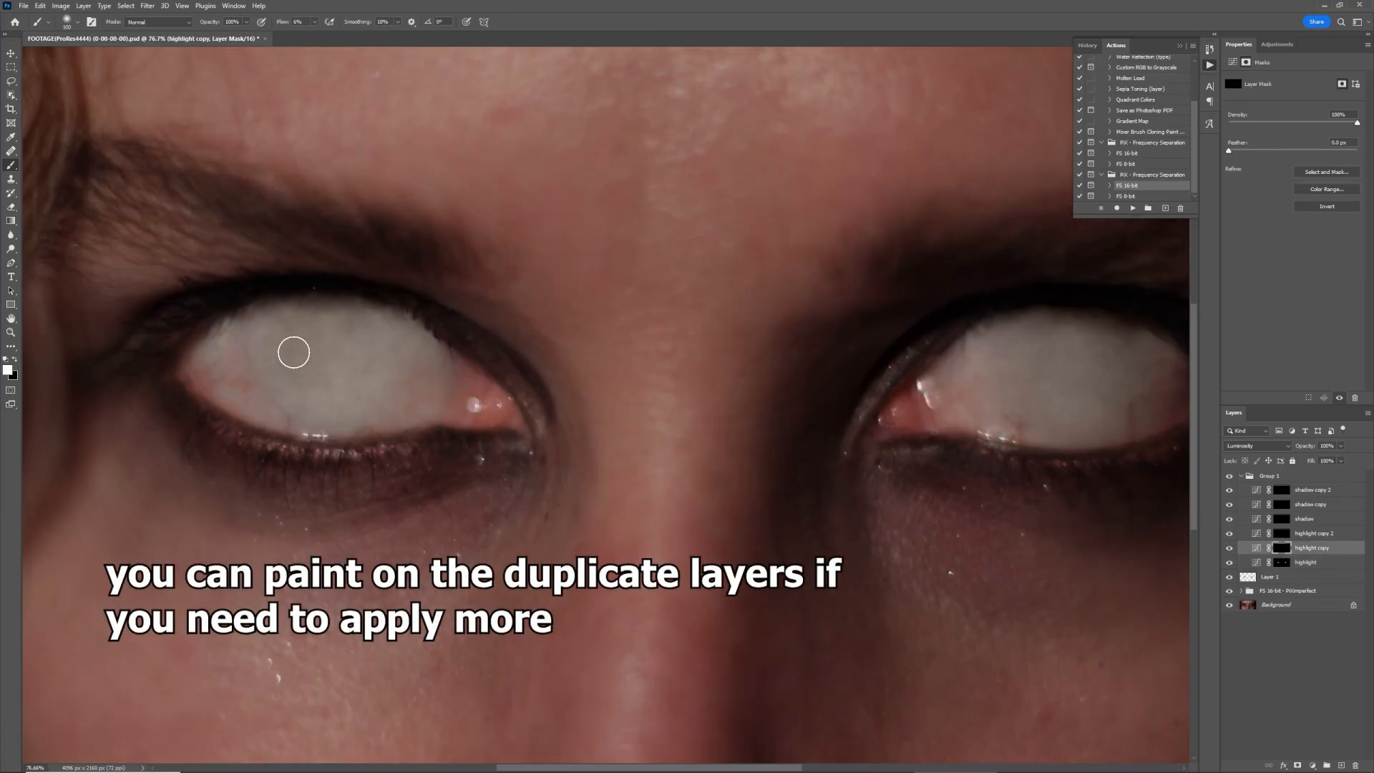
mouse_move(369, 359)
mouse_down()
mouse_move(311, 319)
mouse_move(272, 328)
mouse_up()
key(bracketright)
drag(1039, 364, 641, 365)
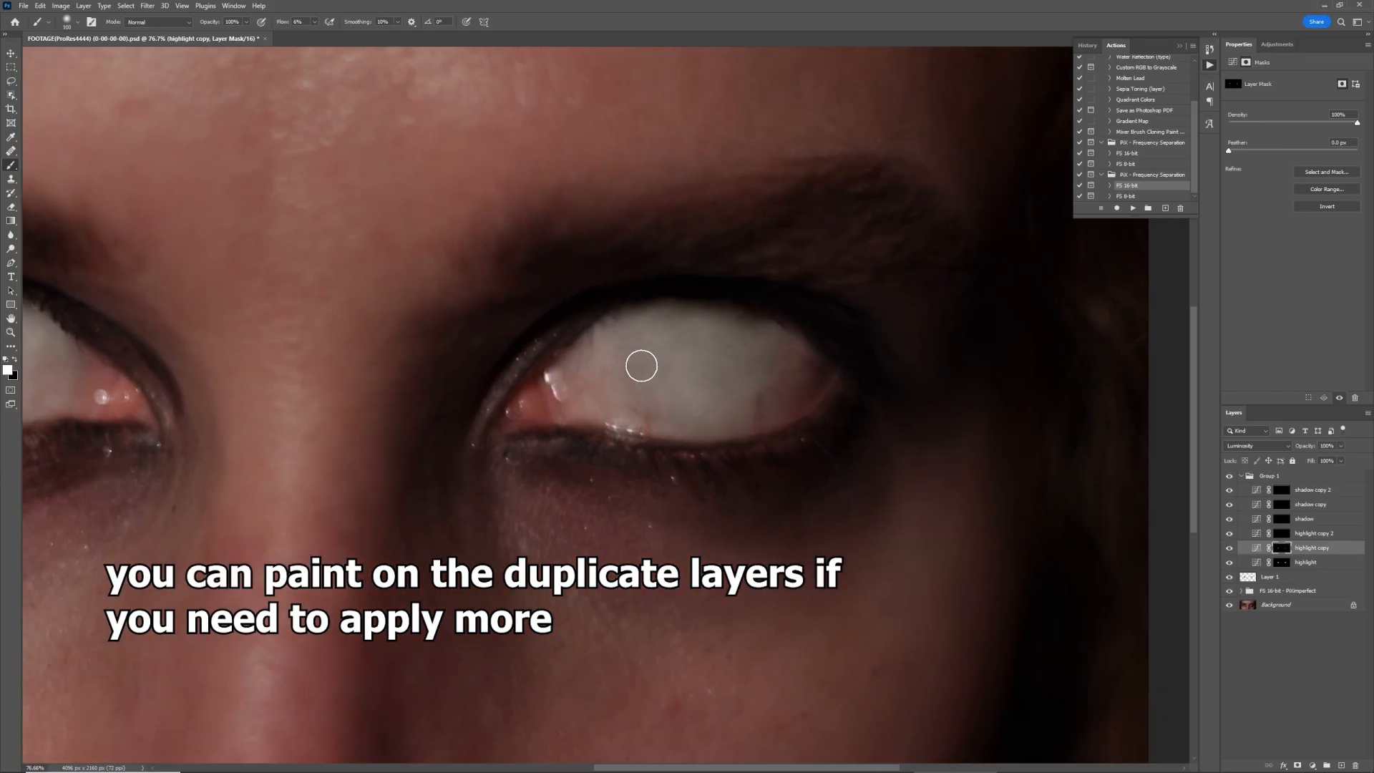
Step: Paint white on the highlight copy 2 mask to brighten the remaining dark areas of the eyes, adjusting the brush size
scroll(799, 348, down, 10)
click(1281, 533)
scroll(737, 351, up, 15)
key(bracketleft)
key(bracketleft)
key(bracketright)
key(bracketright)
drag(782, 393, 821, 398)
scroll(823, 401, down, 5)
key(bracketright)
key(bracketright)
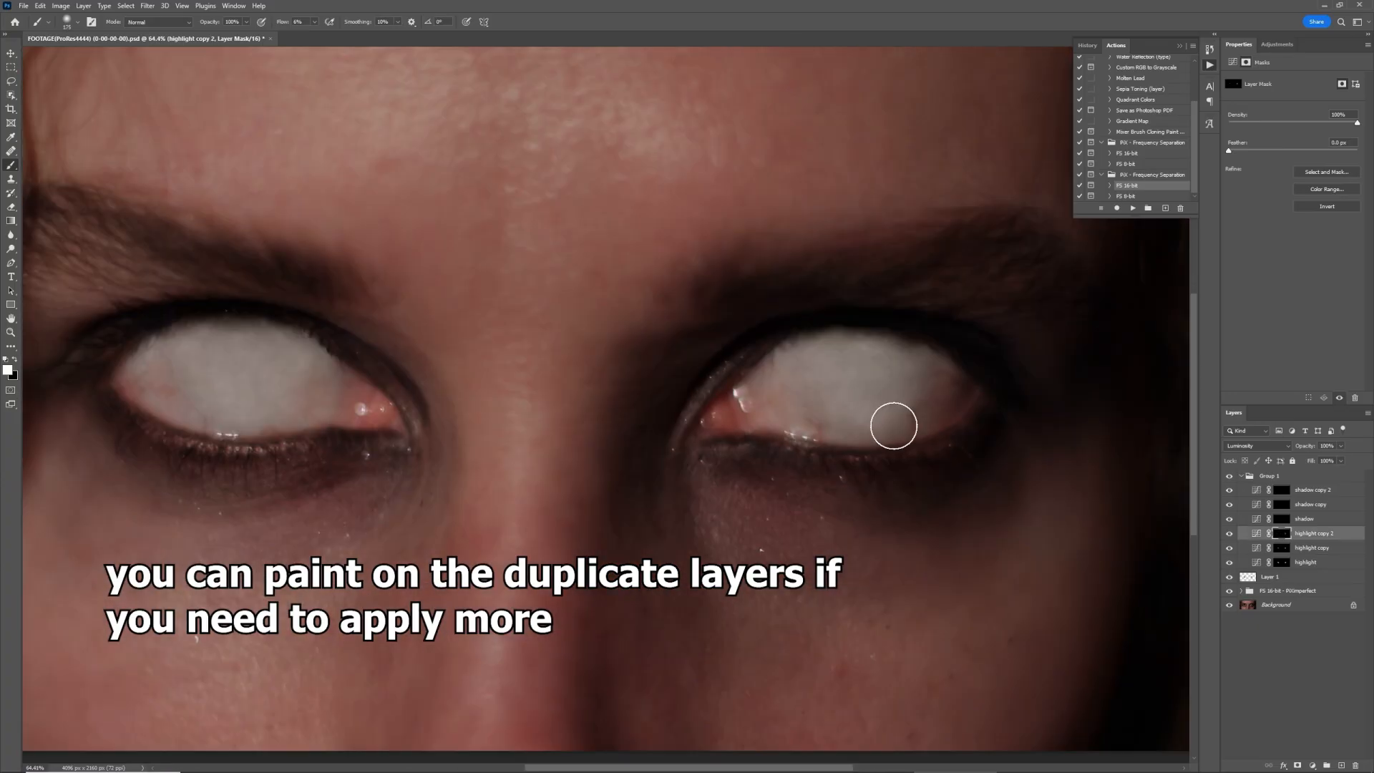
key(bracketleft)
key(bracketleft)
key(bracketleft)
key(bracketleft)
key(bracketright)
key(bracketright)
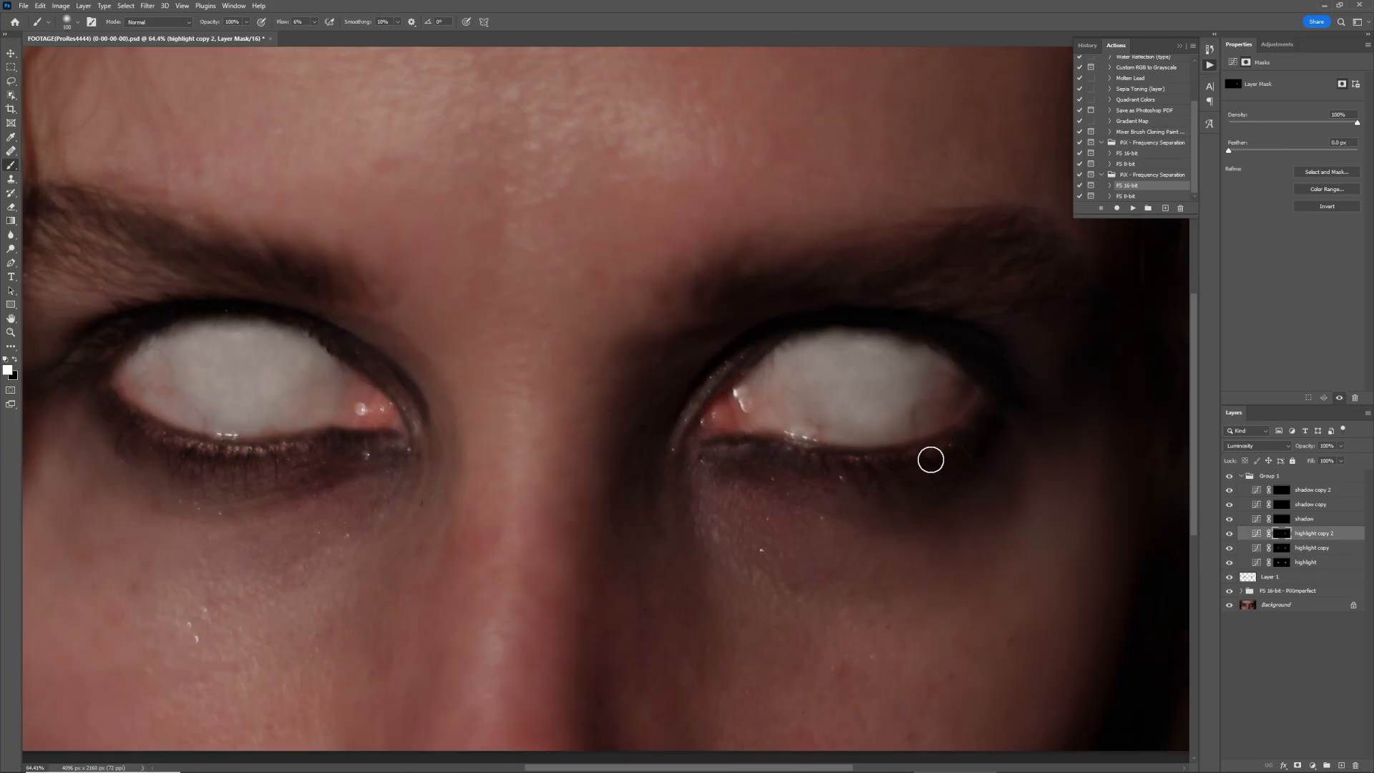
Step: Work on the shadow layer's mask to even out the bright patches in both eyes, and compare with the curves group hidden and shown
click(1286, 521)
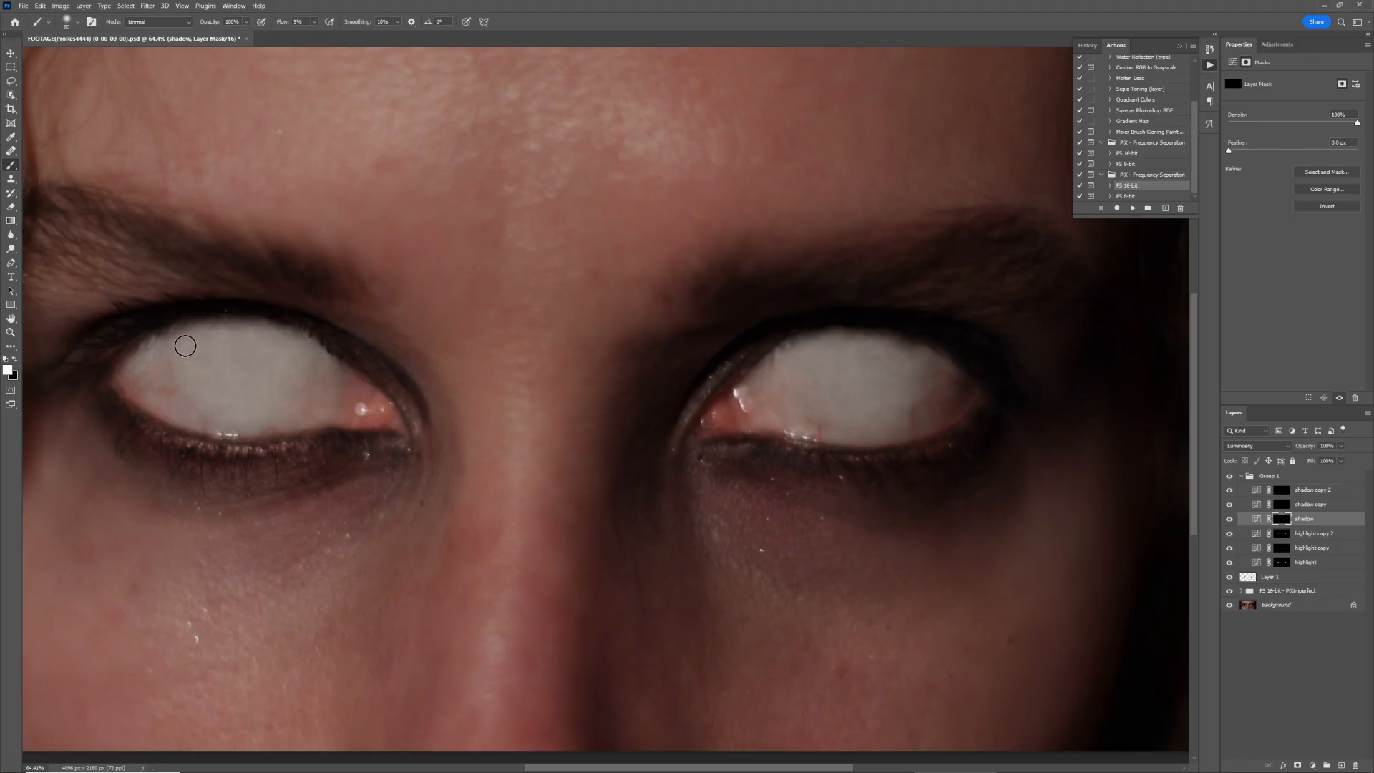
scroll(454, 369, down, 7)
click(1230, 478)
click(1229, 478)
click(1229, 478)
click(1229, 478)
click(1240, 476)
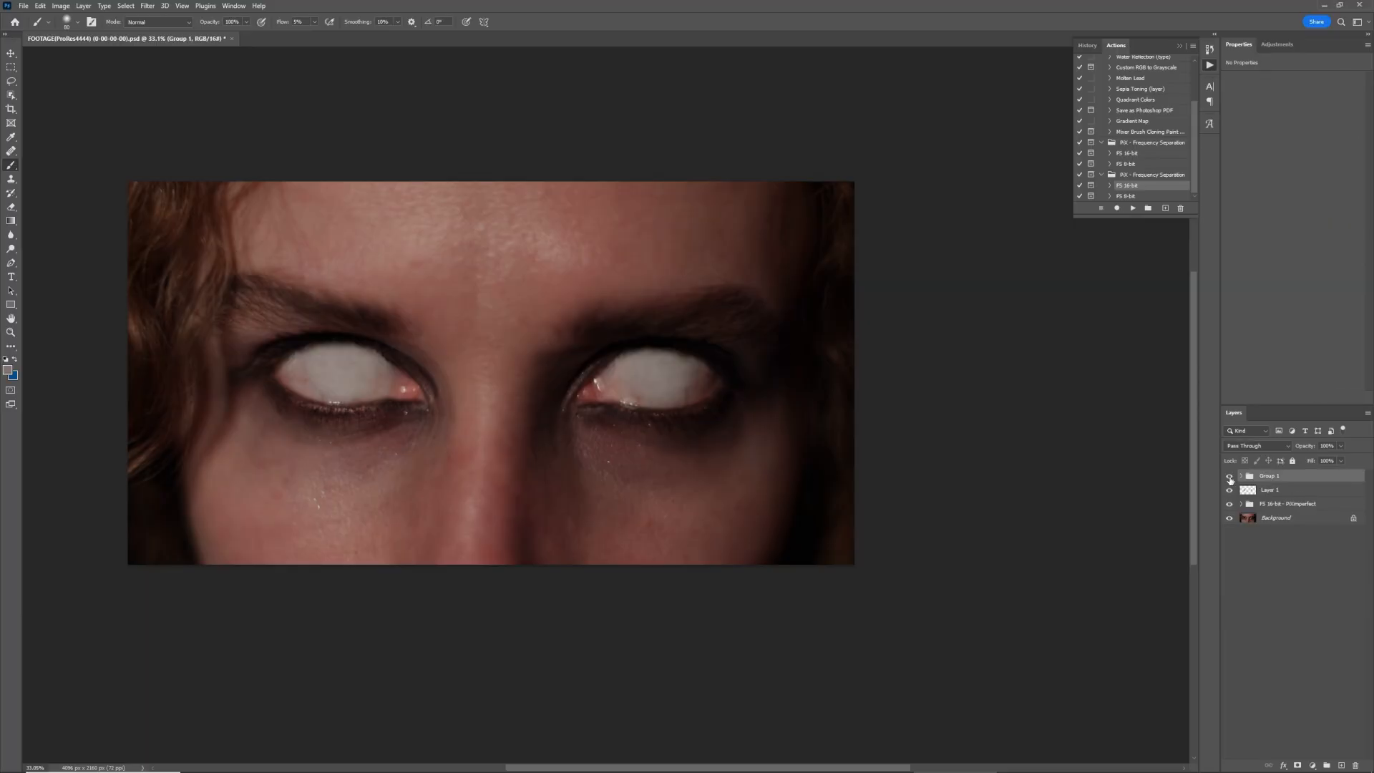
click(1229, 479)
click(1229, 479)
Step: Refine the eyes on the shadow copy mask with a smaller brush, and compare with the curves group hidden and shown
click(1240, 476)
click(1281, 505)
scroll(584, 411, up, 2)
key(bracketleft)
key(bracketleft)
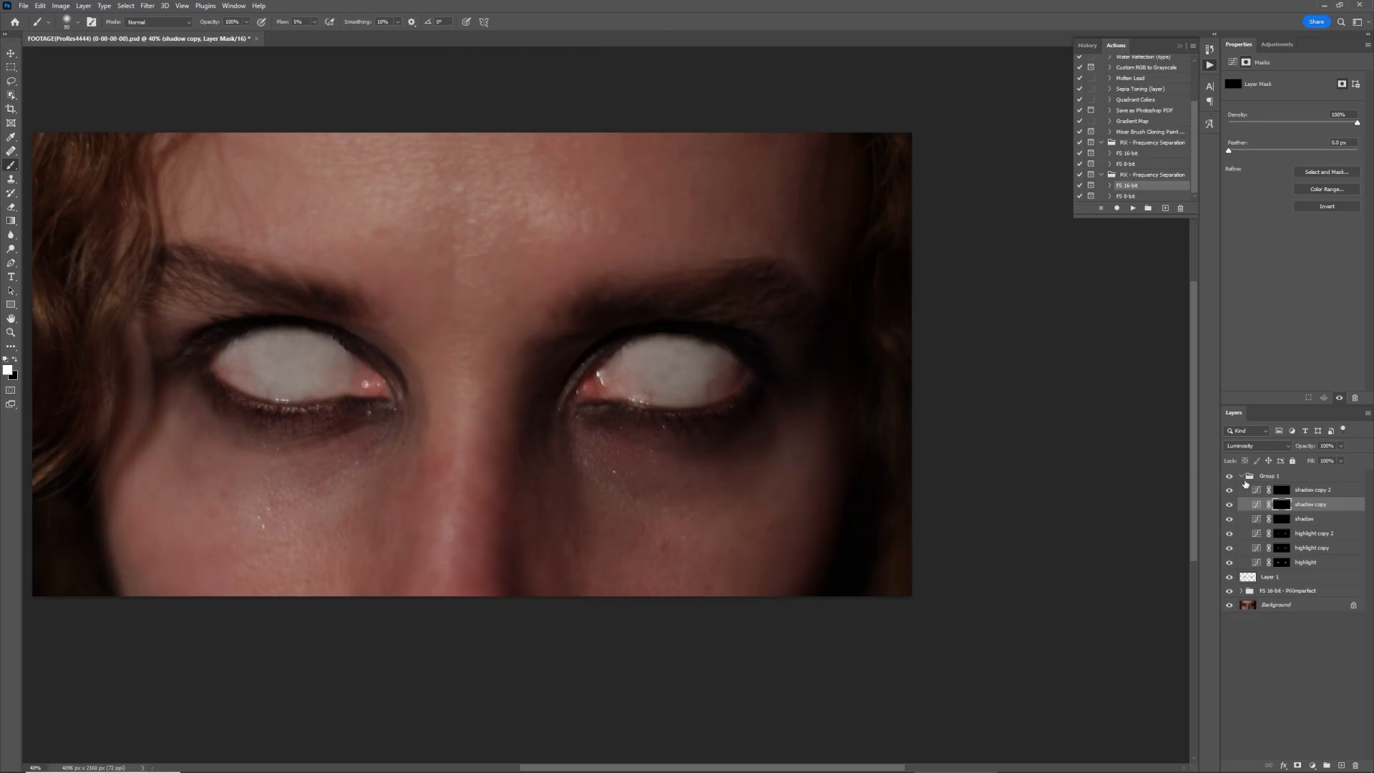
click(1229, 476)
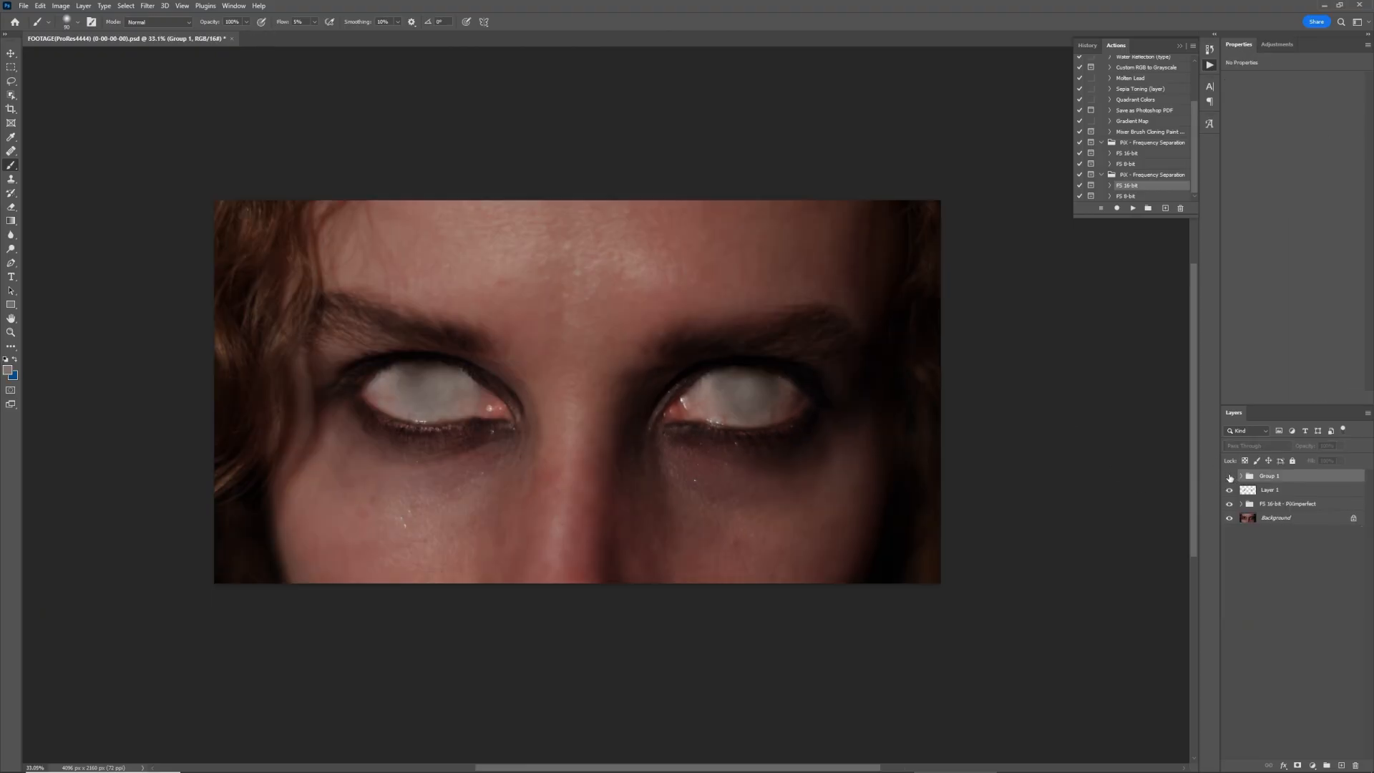
click(1229, 476)
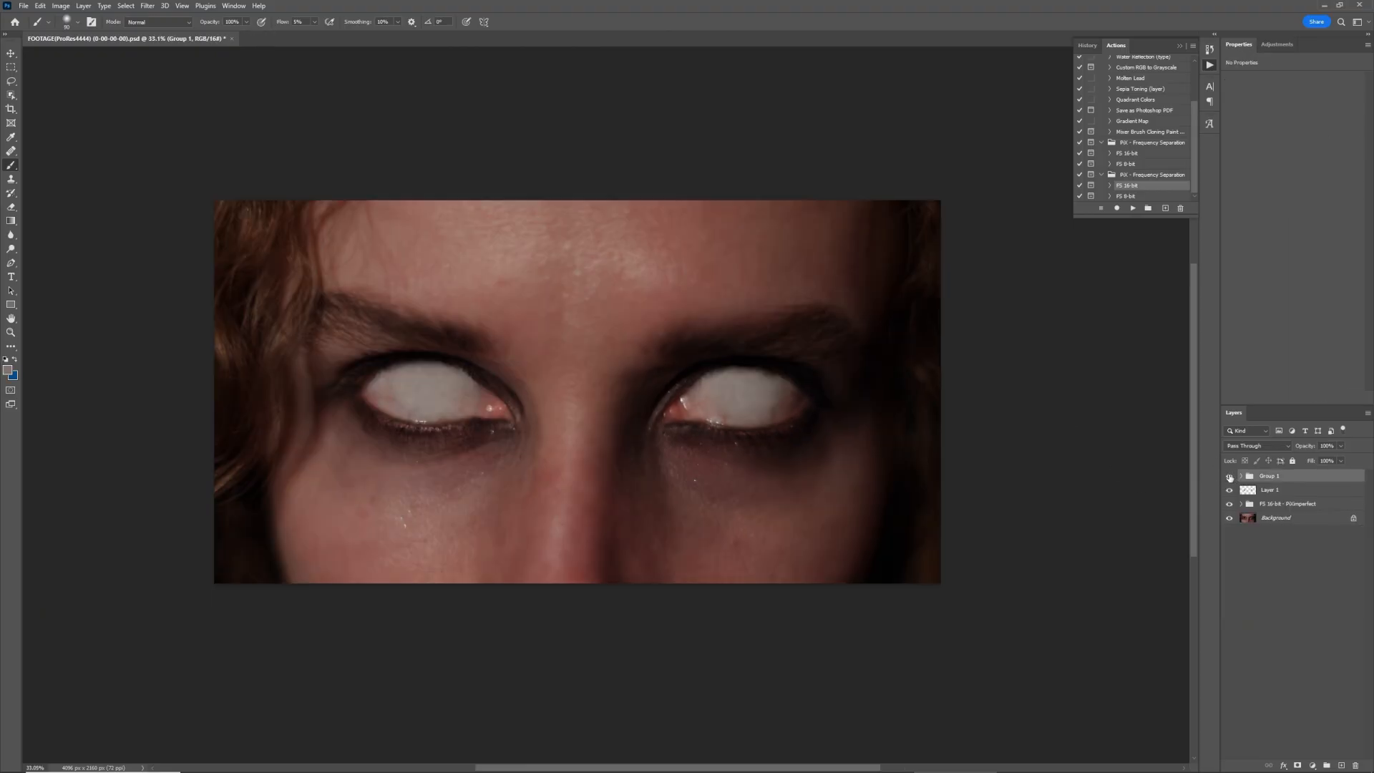
click(1229, 476)
click(1229, 476)
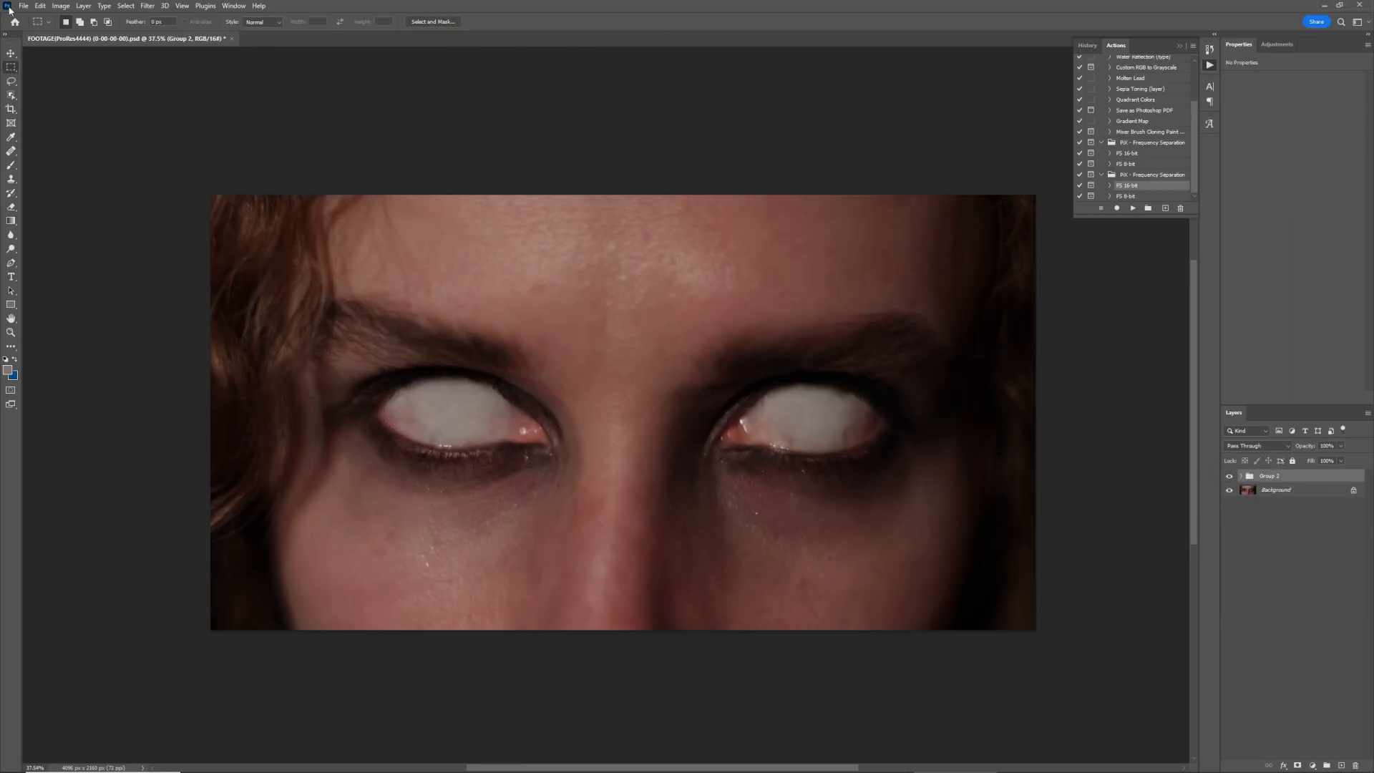
Step: Save the retouched white-eye frame as the PNG file FOOTAGE(ProRes4444) (0-00-00-00) copy, accepting the PNG options
click(23, 6)
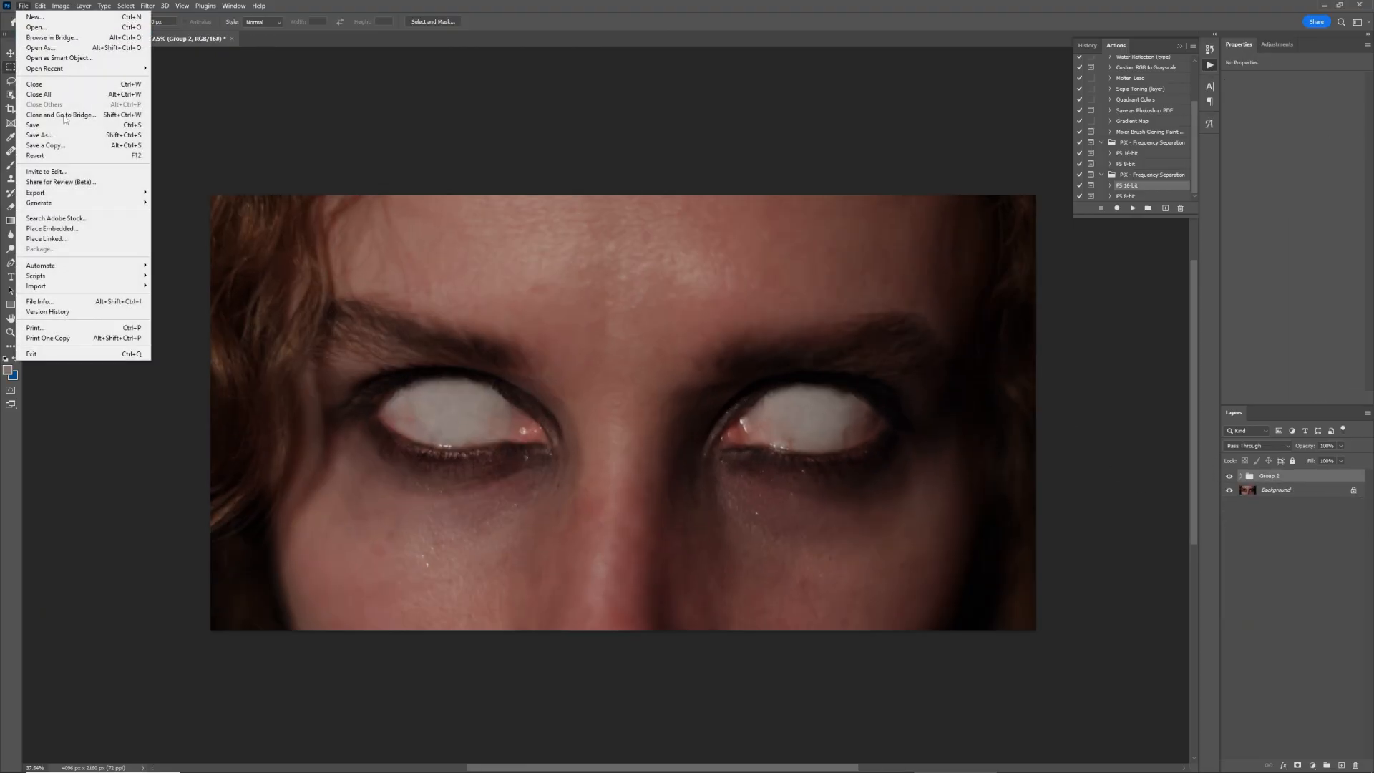
click(66, 134)
click(623, 669)
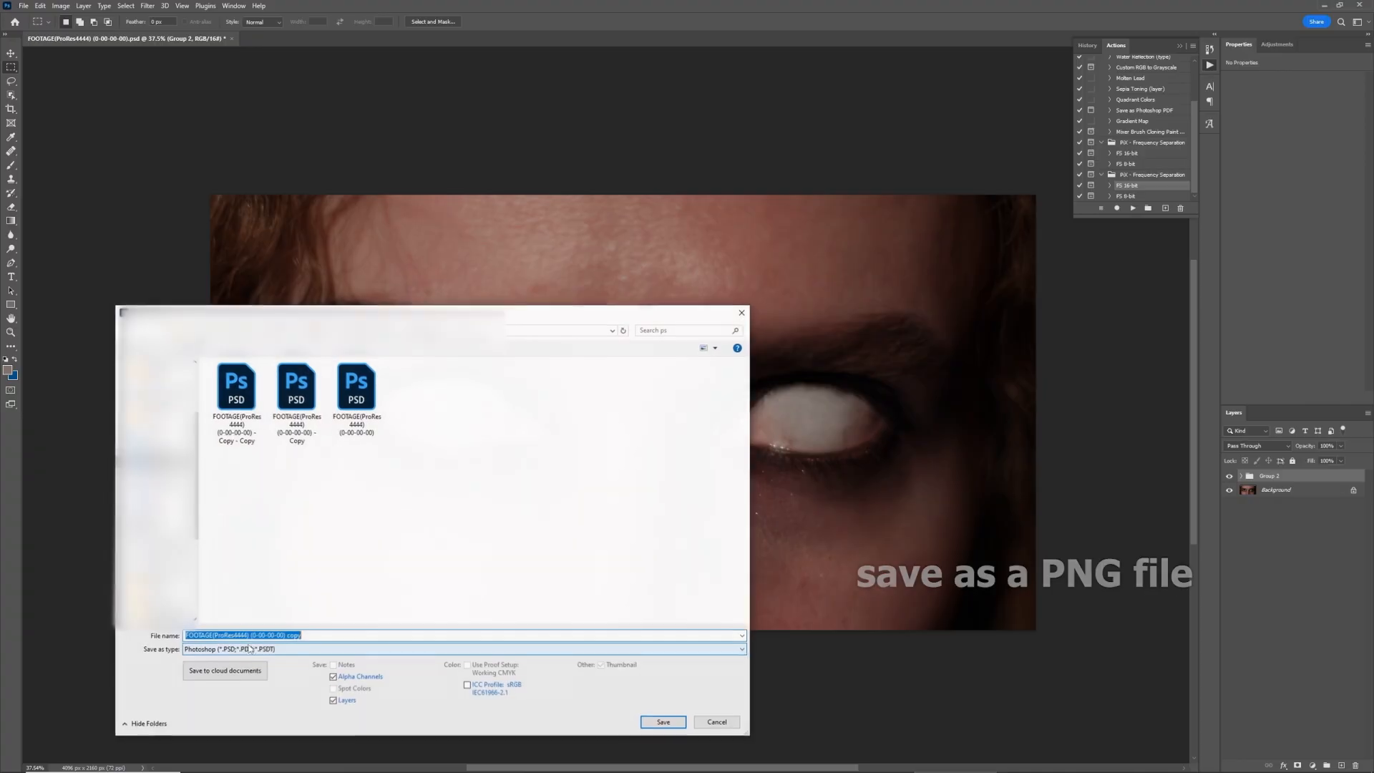
click(625, 649)
click(625, 613)
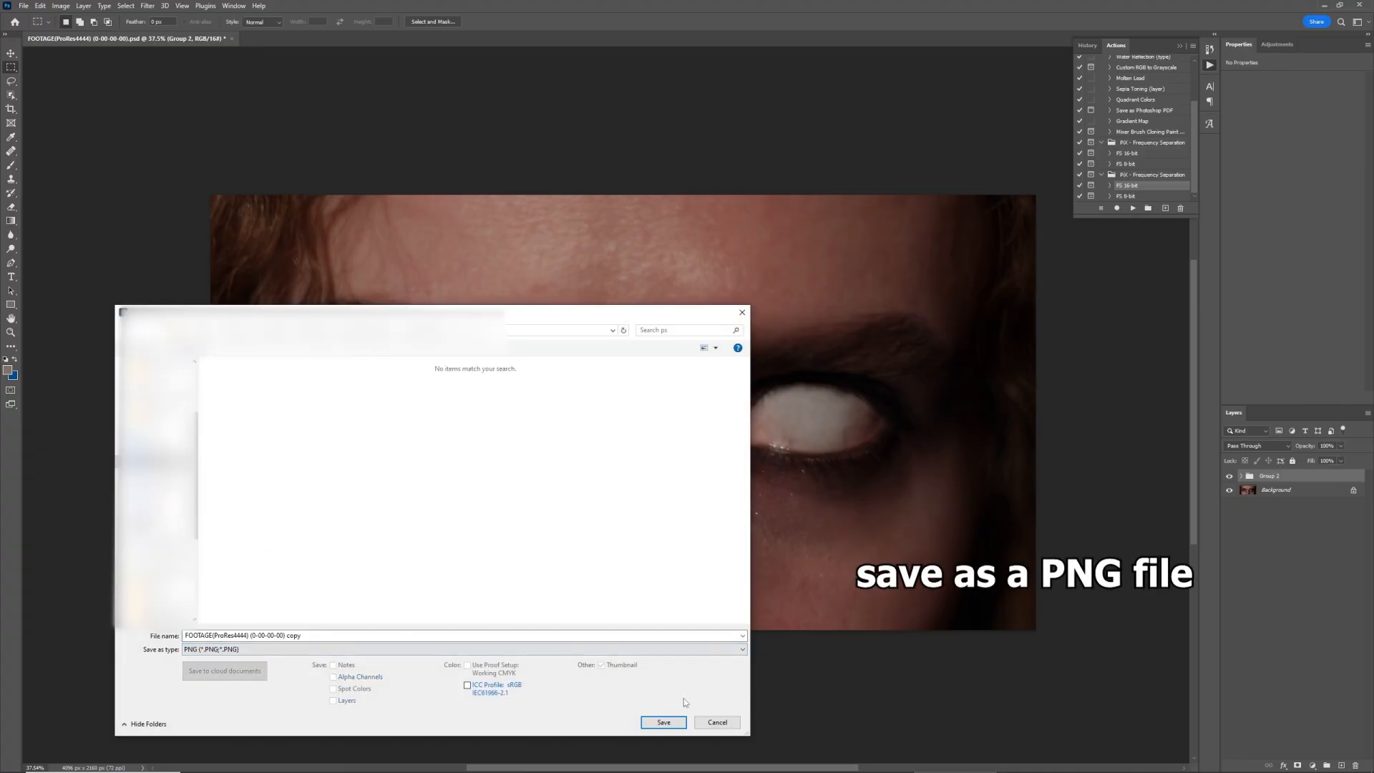
click(663, 722)
click(747, 240)
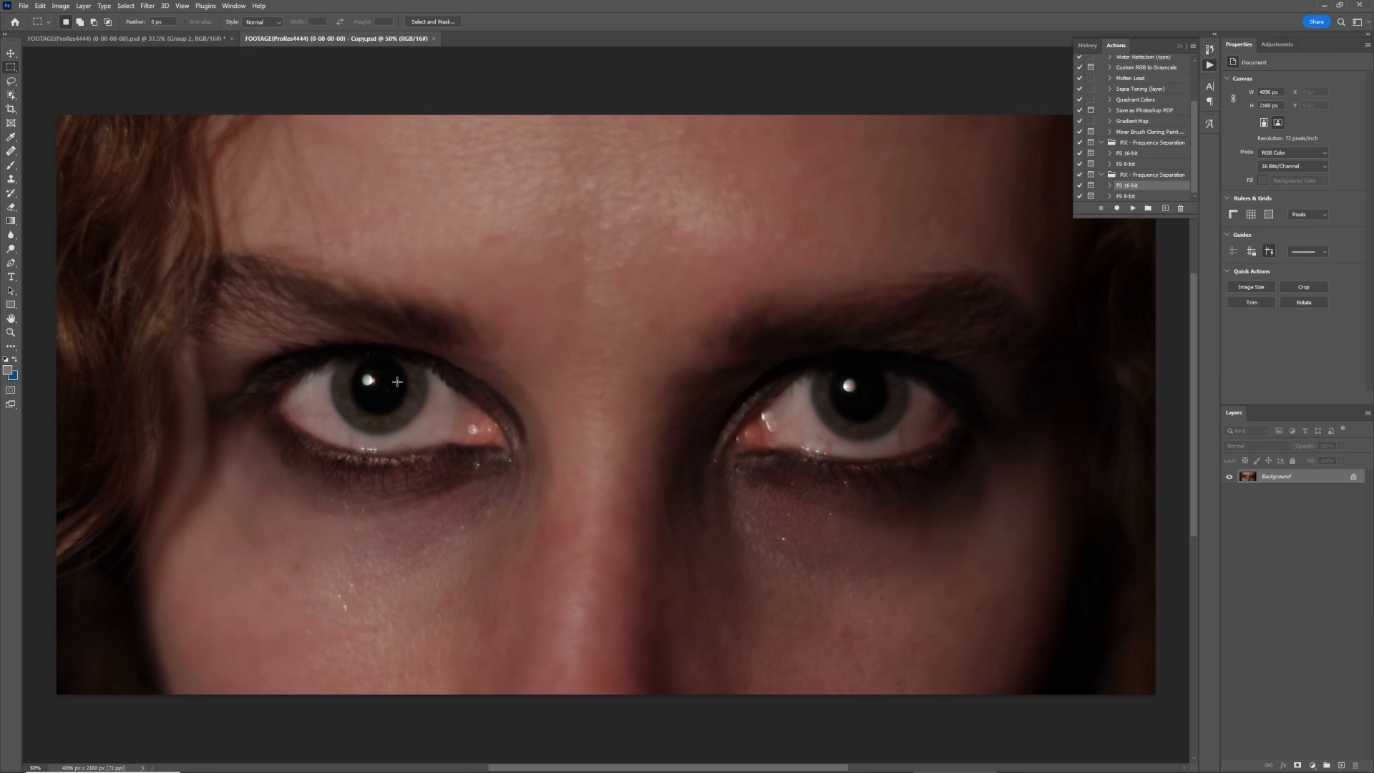
Step: Duplicate the Background layer of the FOOTAGE(ProRes4444) (0-00-00-00) - Copy.psd frame under its default name
scroll(397, 381, up, 6)
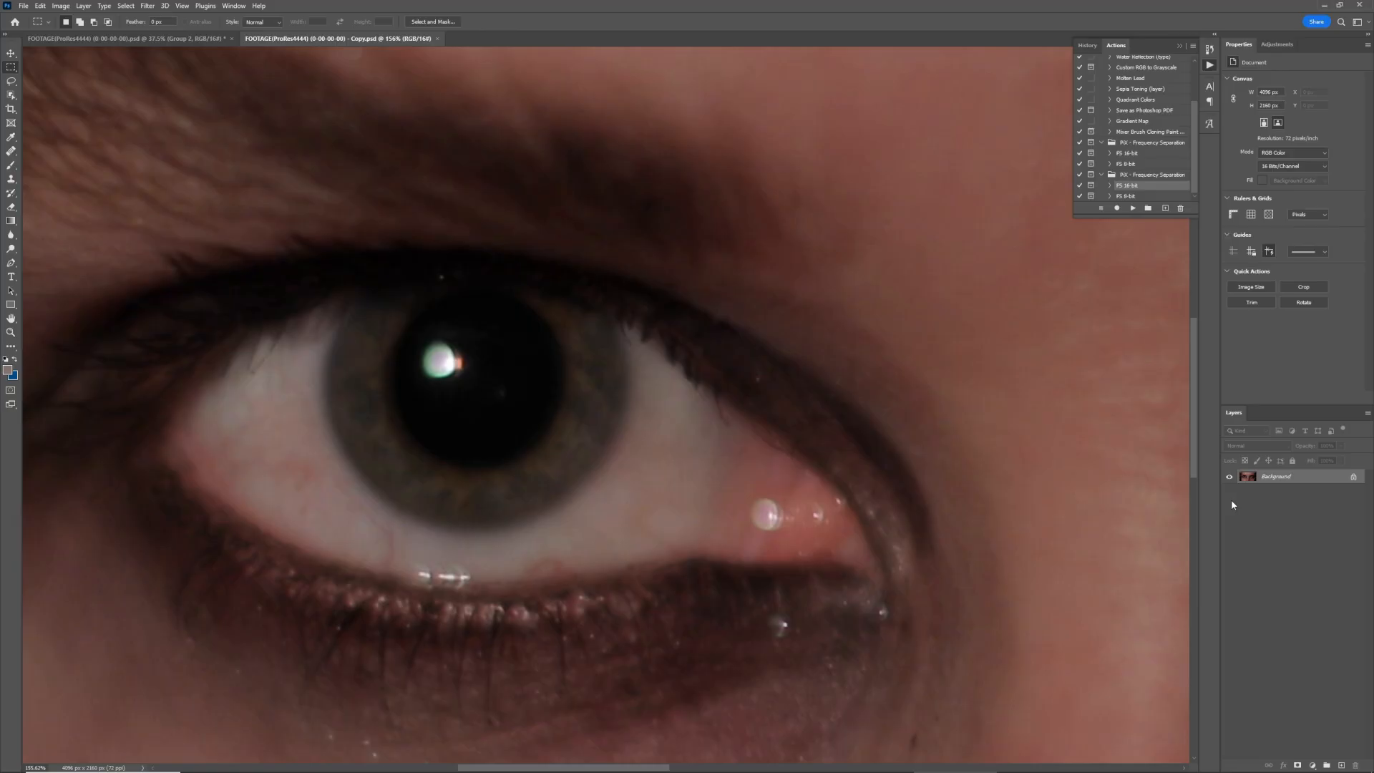
right_click(1265, 477)
click(1309, 498)
key(Return)
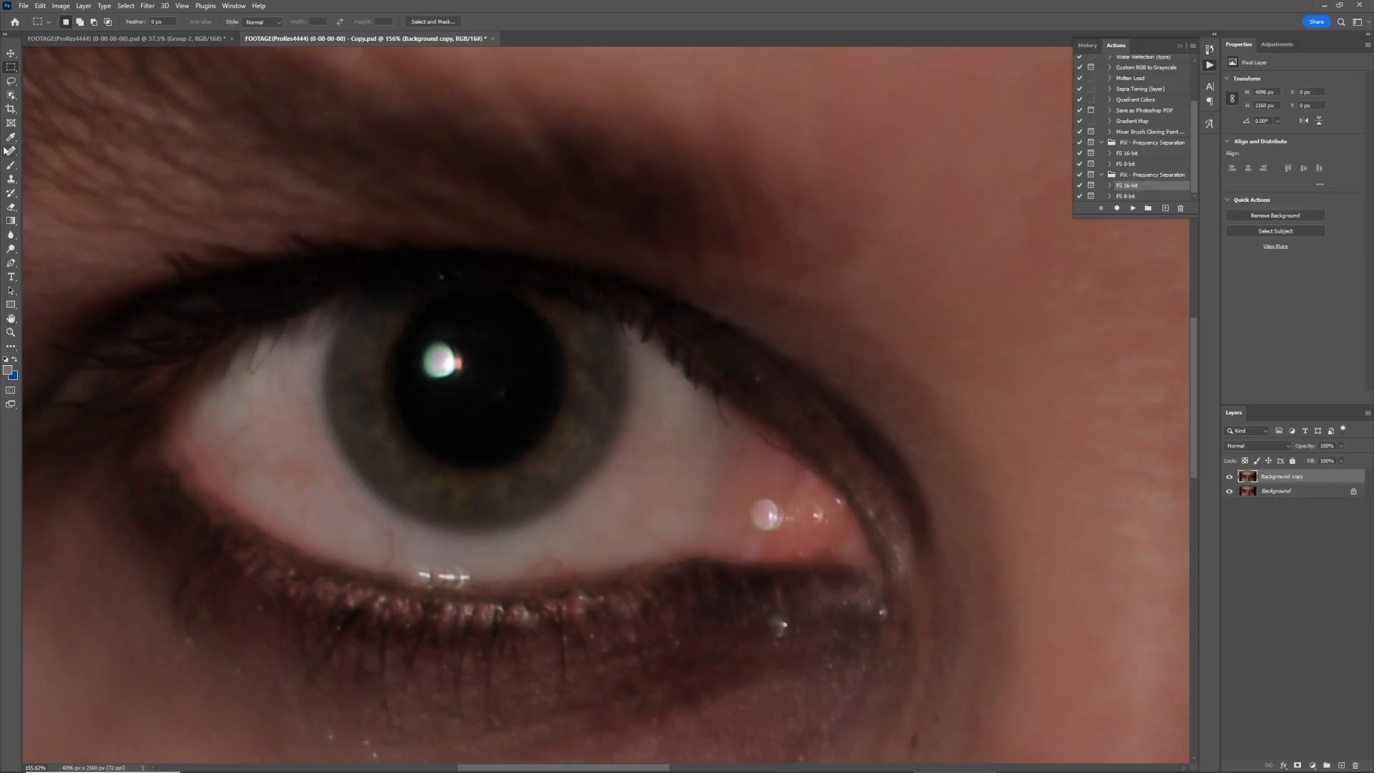
Step: Remove the large catchlight from the left eye's pupil with the Patch tool, replacing it with dark pupil texture
drag(10, 151, 51, 175)
click(50, 173)
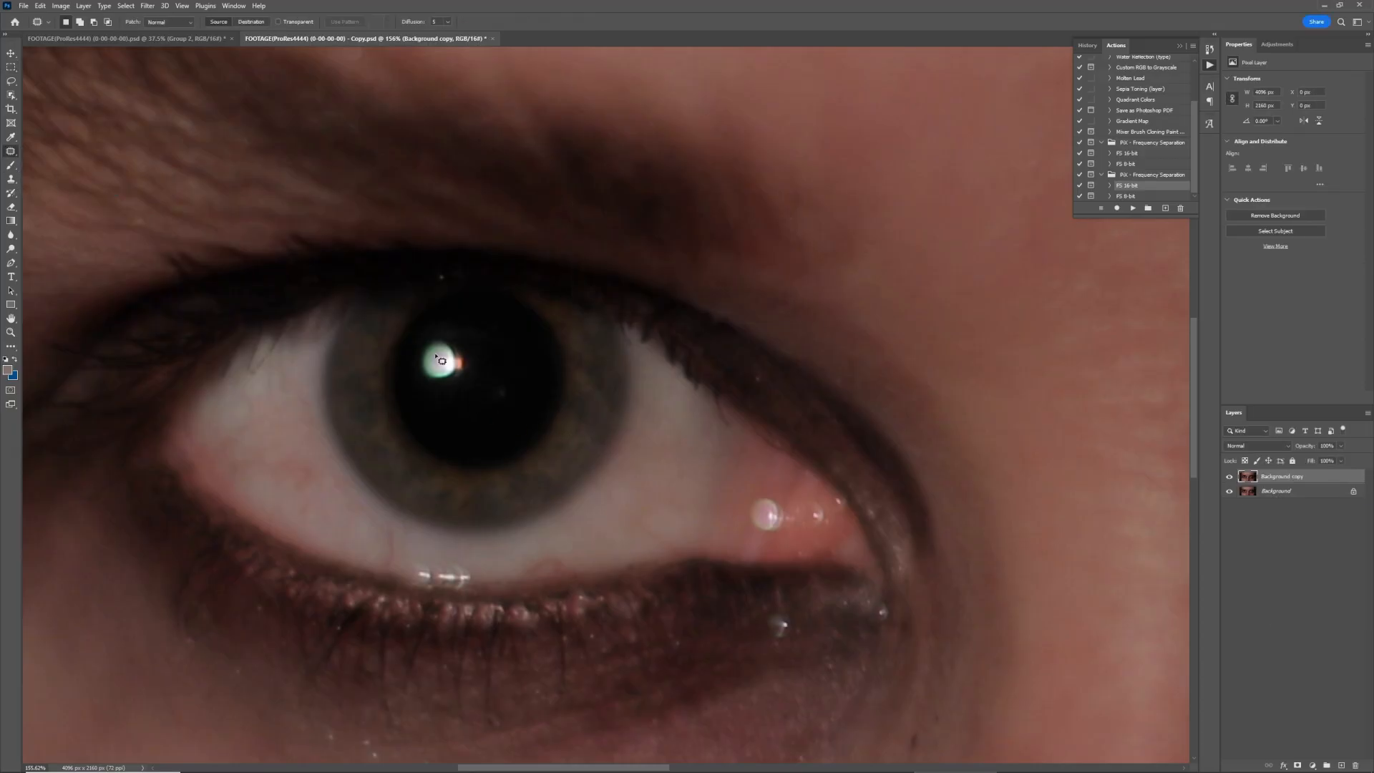
drag(454, 338, 428, 336)
mouse_move(444, 363)
mouse_down()
mouse_move(508, 345)
mouse_move(475, 348)
mouse_move(463, 327)
mouse_move(505, 351)
mouse_up()
key(ctrl+d)
key(ctrl+d)
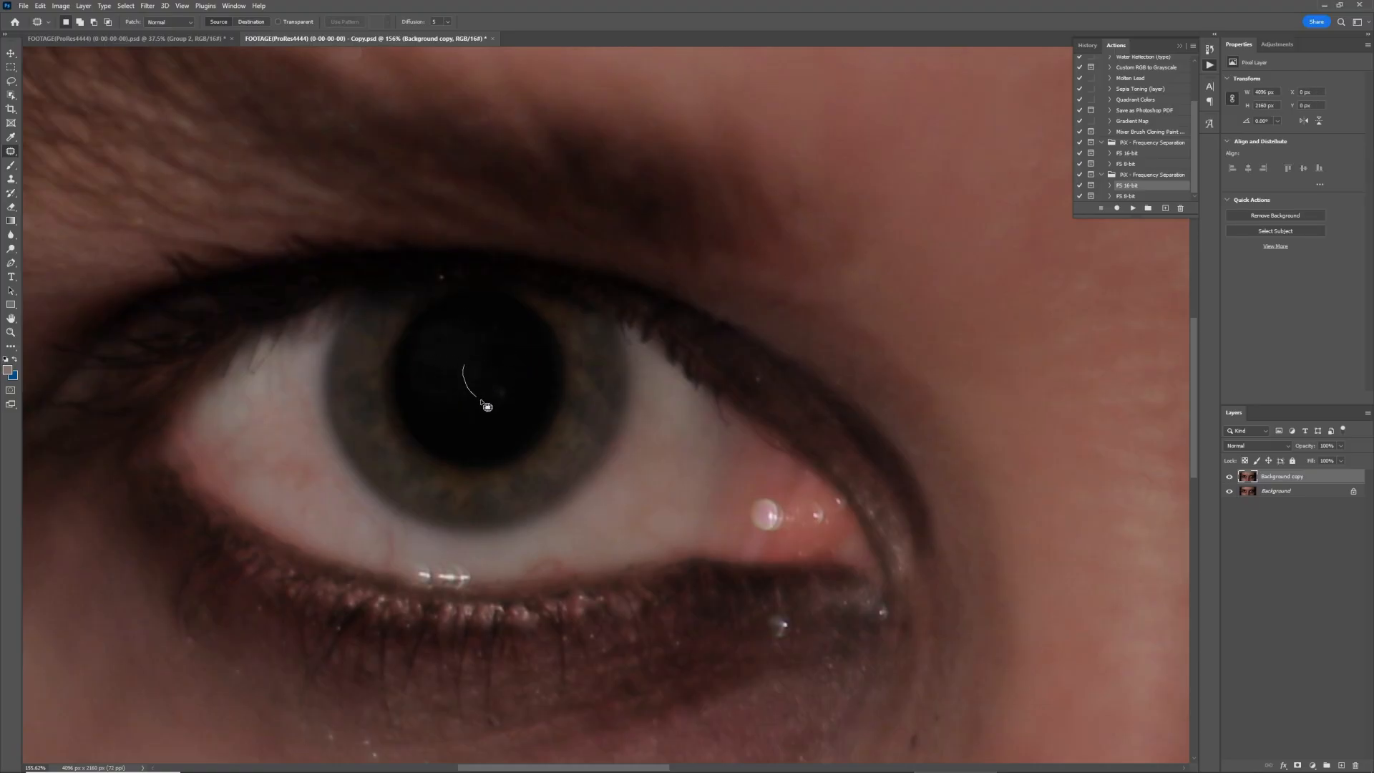
Step: Patch the remaining small reflections and uneven spots in the left pupil with clean dark areas, deselecting after each patch
mouse_move(480, 401)
mouse_down()
mouse_move(473, 360)
mouse_move(494, 353)
mouse_up()
key(ctrl+d)
drag(417, 386, 423, 388)
drag(442, 384, 489, 365)
key(ctrl+d)
mouse_move(424, 337)
mouse_down()
mouse_move(435, 404)
mouse_move(432, 344)
mouse_up()
drag(445, 378, 492, 354)
key(ctrl+d)
drag(422, 391, 439, 403)
key(ctrl+d)
scroll(465, 379, down, 12)
scroll(708, 364, up, 10)
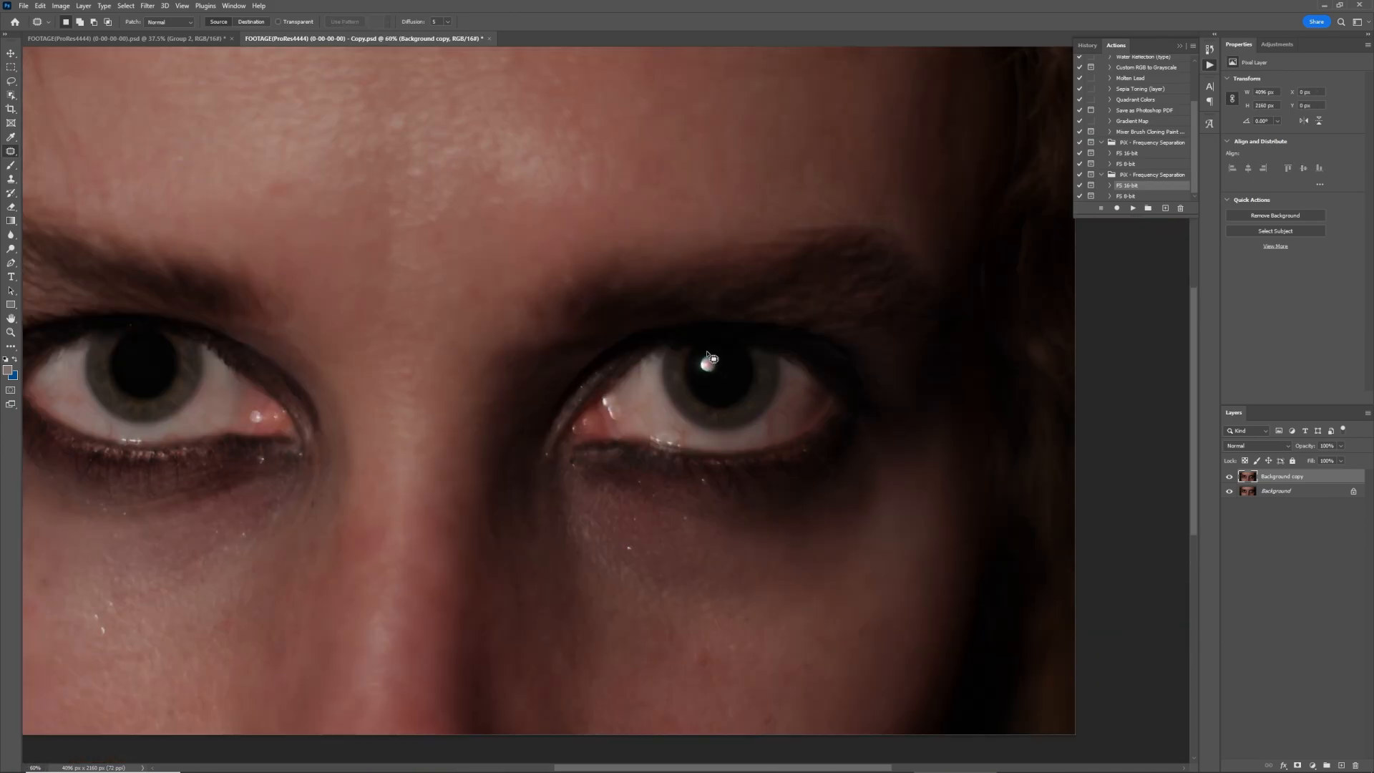
drag(697, 350, 705, 355)
drag(707, 374, 764, 365)
key(ctrl+d)
scroll(696, 382, up, 3)
key(ctrl+z)
key(ctrl+z)
key(ctrl+z)
Step: Patch out the catchlight and its leftover traces in the right eye's pupil with dark pupil texture
mouse_move(674, 361)
mouse_down()
mouse_move(758, 379)
mouse_move(696, 362)
mouse_up()
key(ctrl+d)
key(ctrl+d)
mouse_move(704, 380)
mouse_down()
mouse_move(765, 371)
mouse_move(716, 417)
mouse_move(705, 373)
mouse_up()
mouse_move(667, 349)
mouse_down()
mouse_move(754, 370)
mouse_move(673, 350)
mouse_up()
drag(716, 383, 802, 390)
key(ctrl+d)
drag(669, 350, 680, 377)
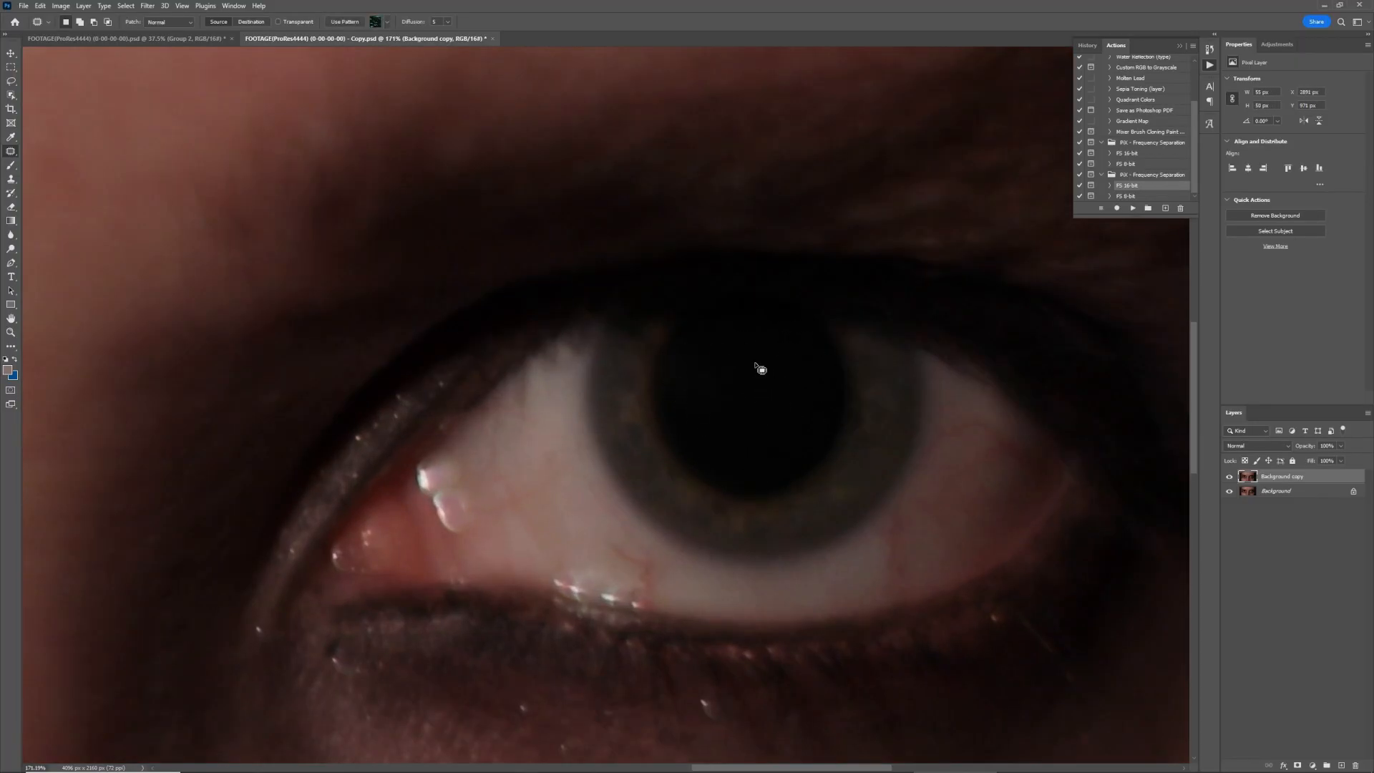
Step: Add a Curves adjustment layer, set its blend mode to Luminosity, and pull the midtones down to darken the image
key(ctrl+0)
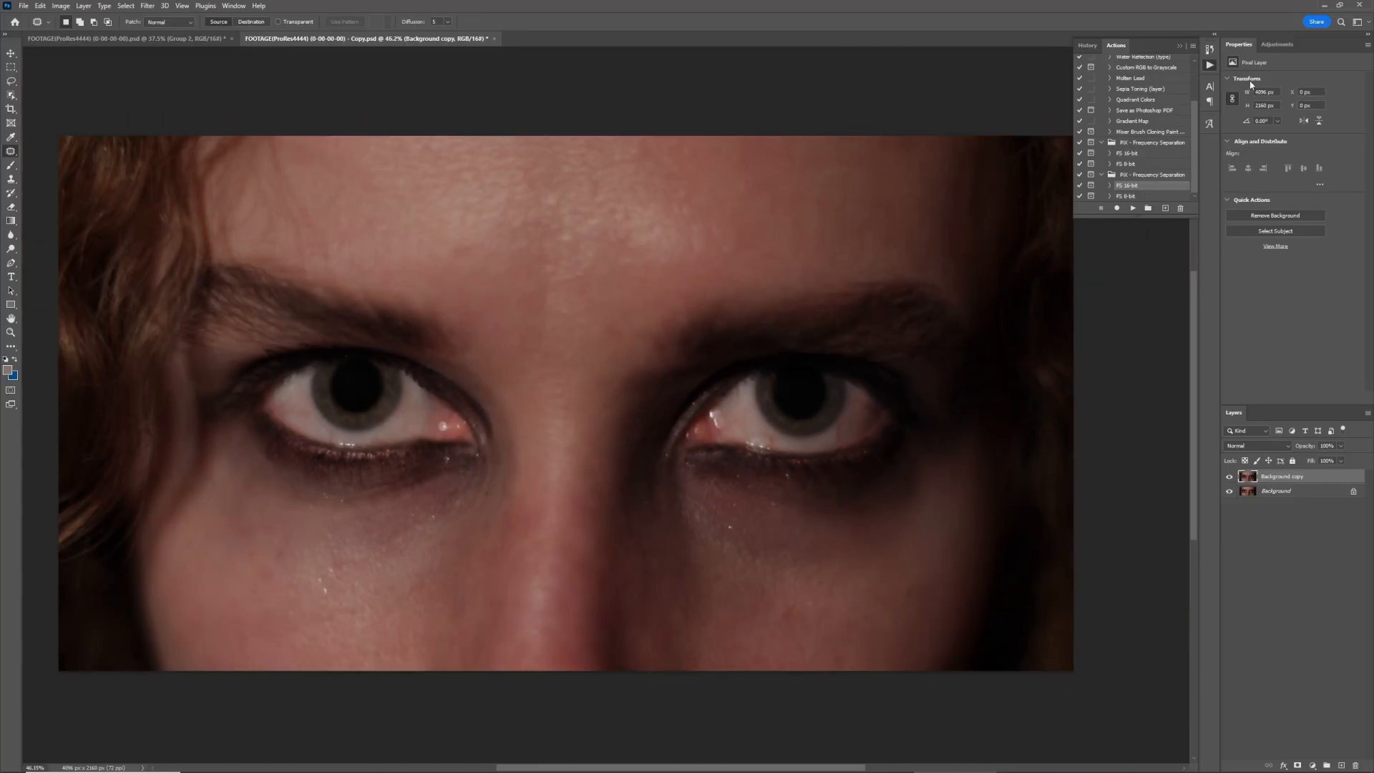
click(1277, 45)
click(1287, 69)
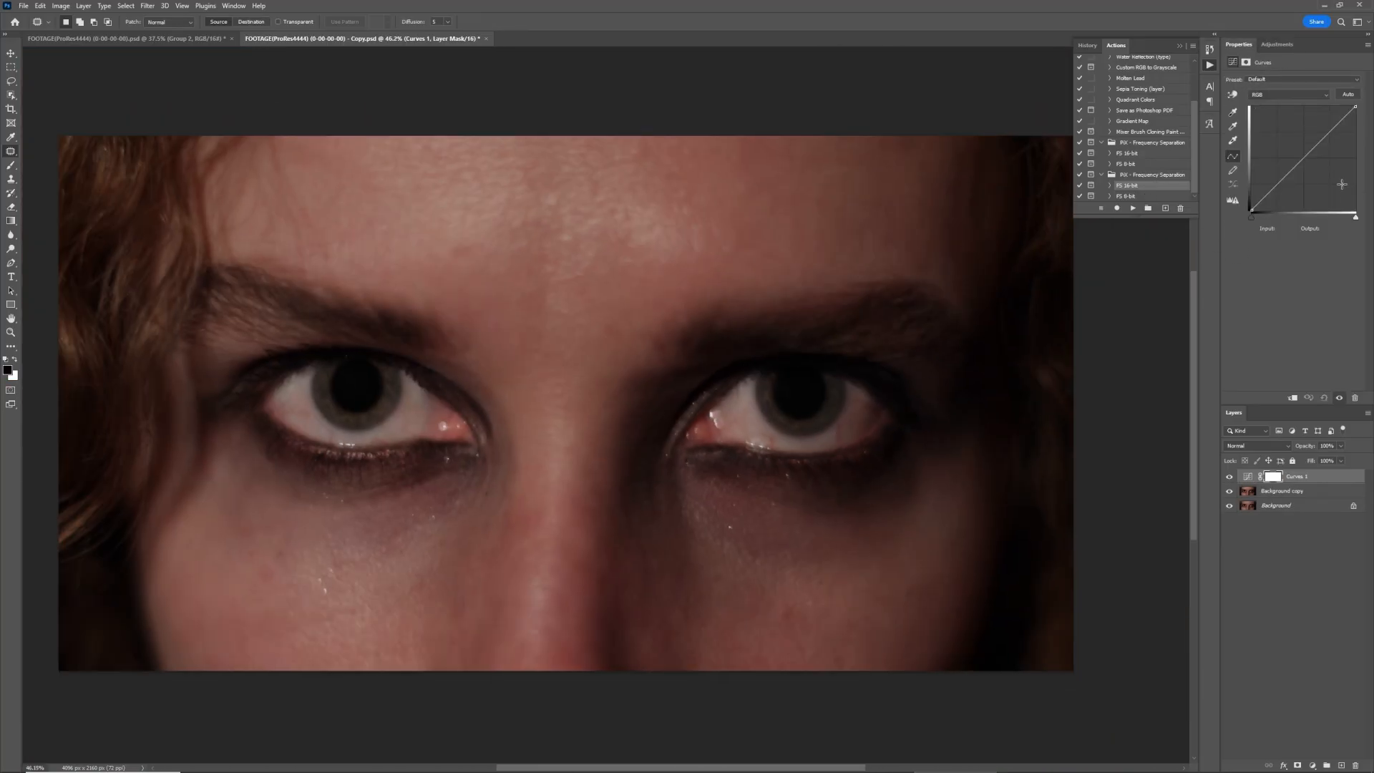
click(1257, 445)
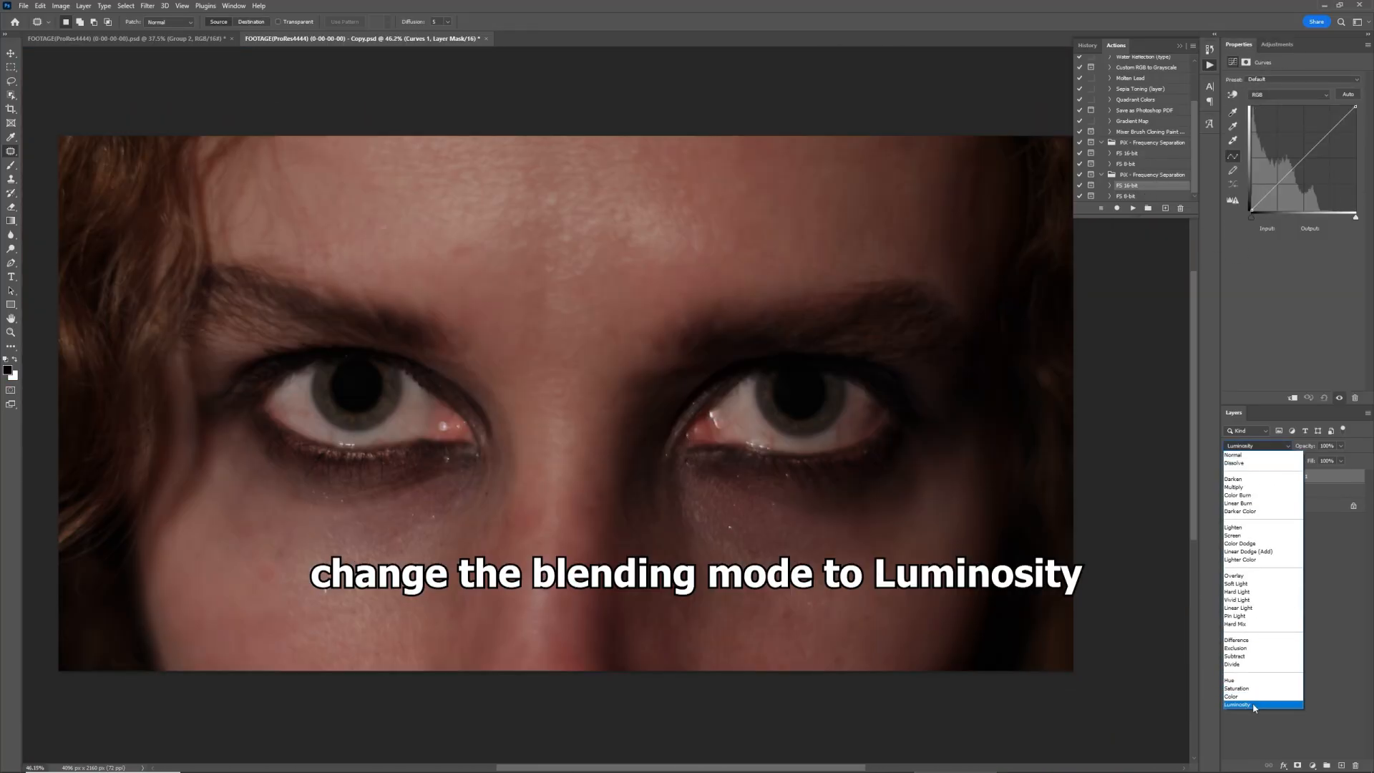
click(1237, 704)
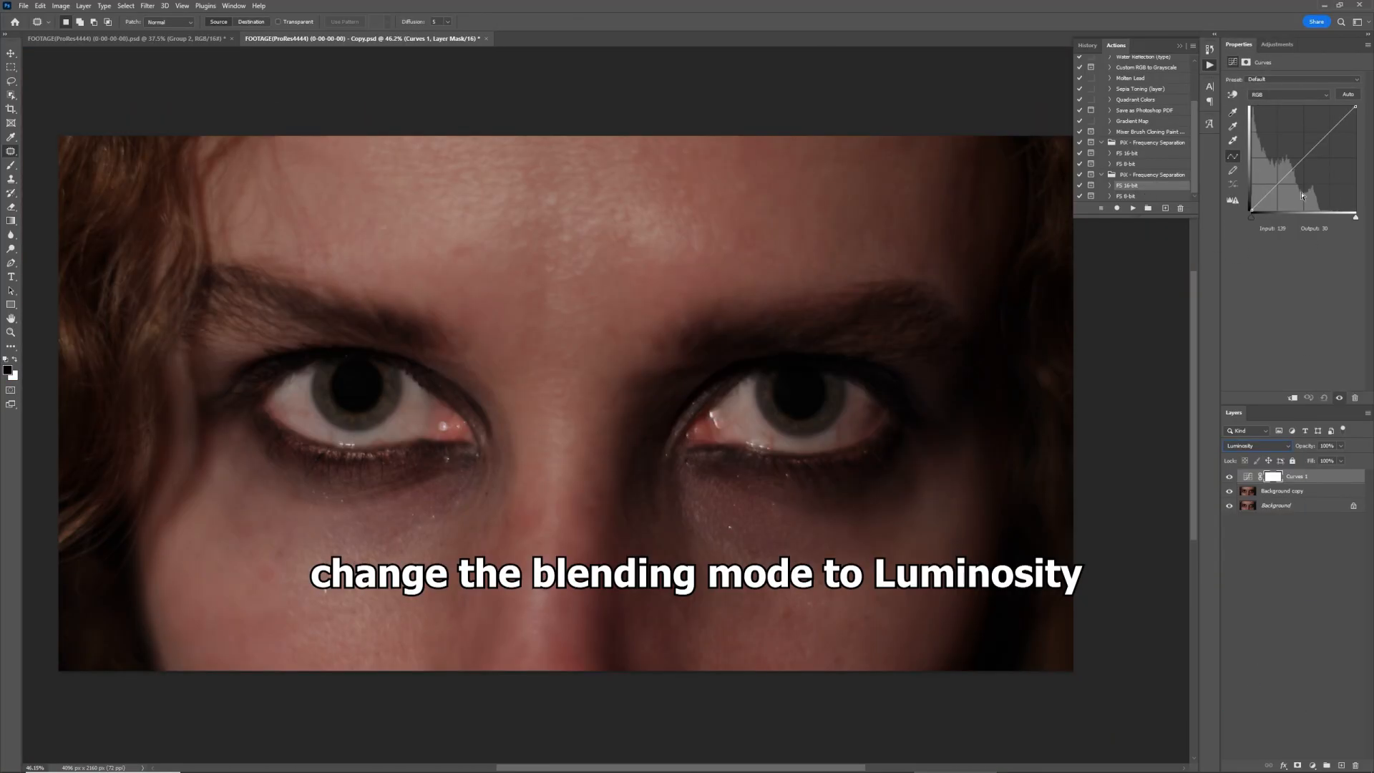
drag(1285, 178, 1285, 188)
Step: Invert the curves layer's mask to black and set up a white brush at 5% flow for painting over the left eye
click(1276, 479)
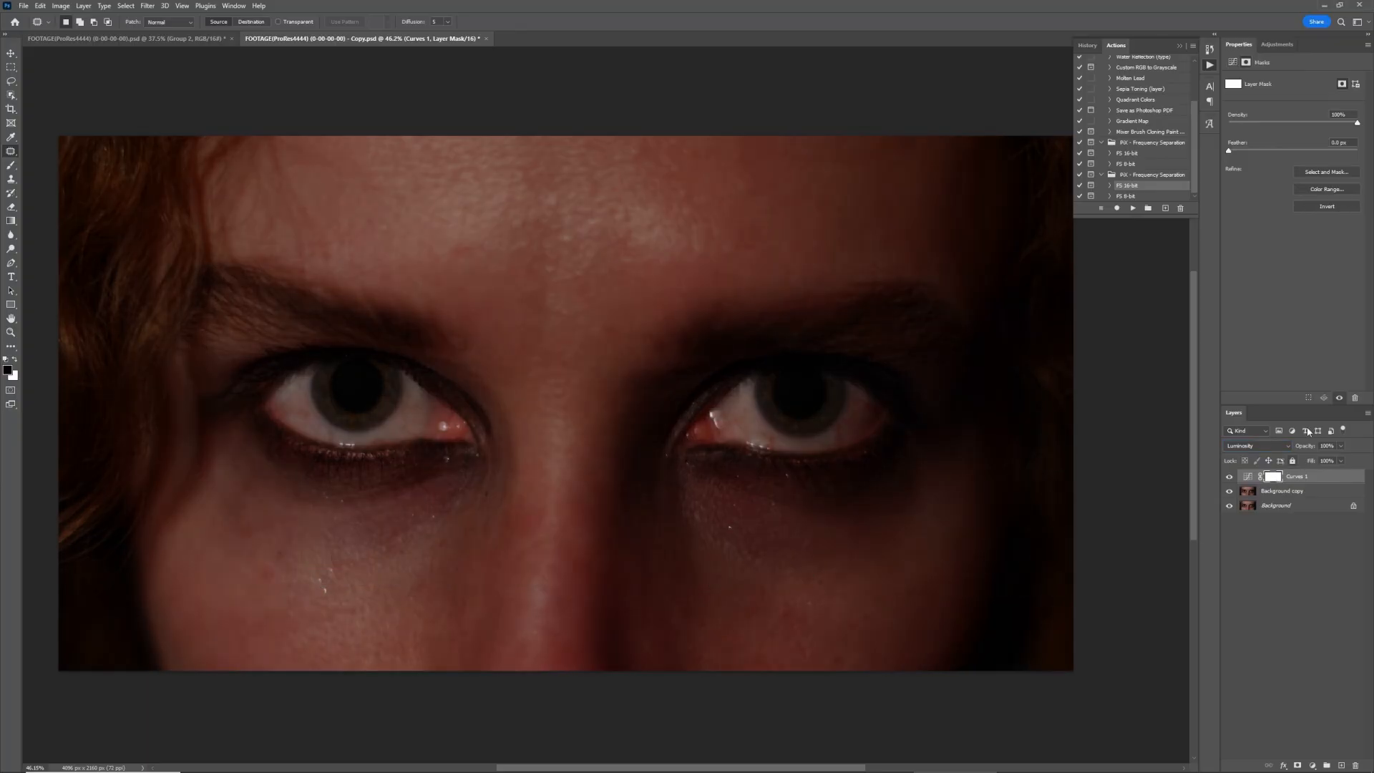
click(1327, 207)
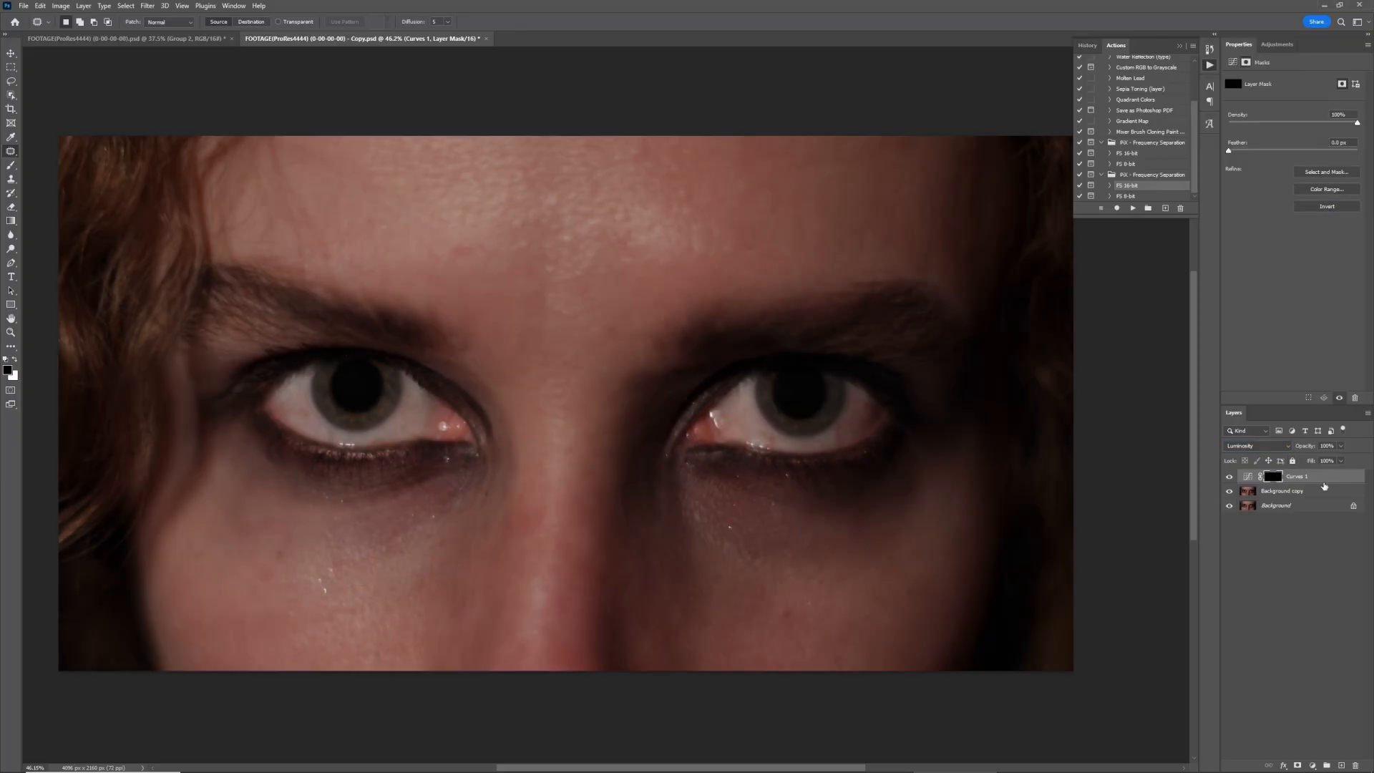
click(11, 165)
click(15, 361)
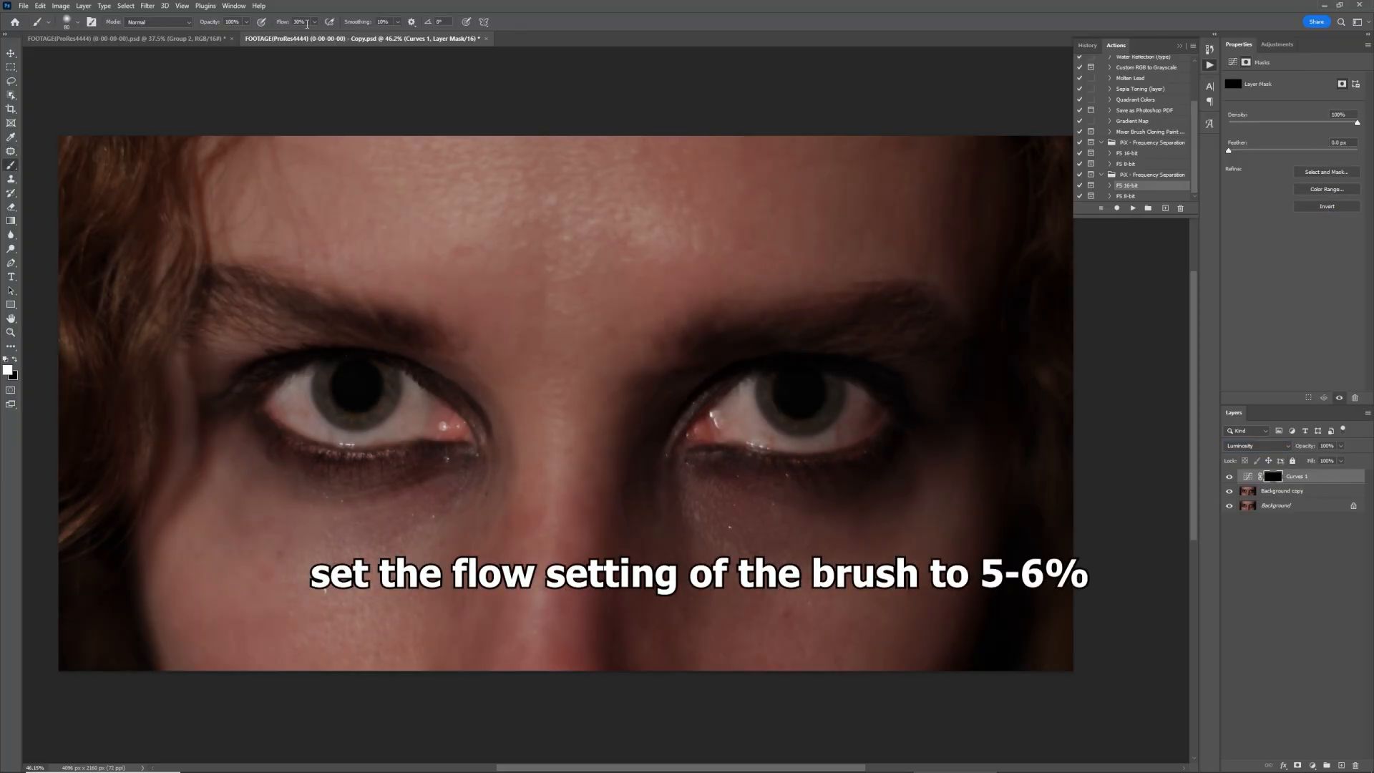
key(Return)
scroll(324, 385, up, 6)
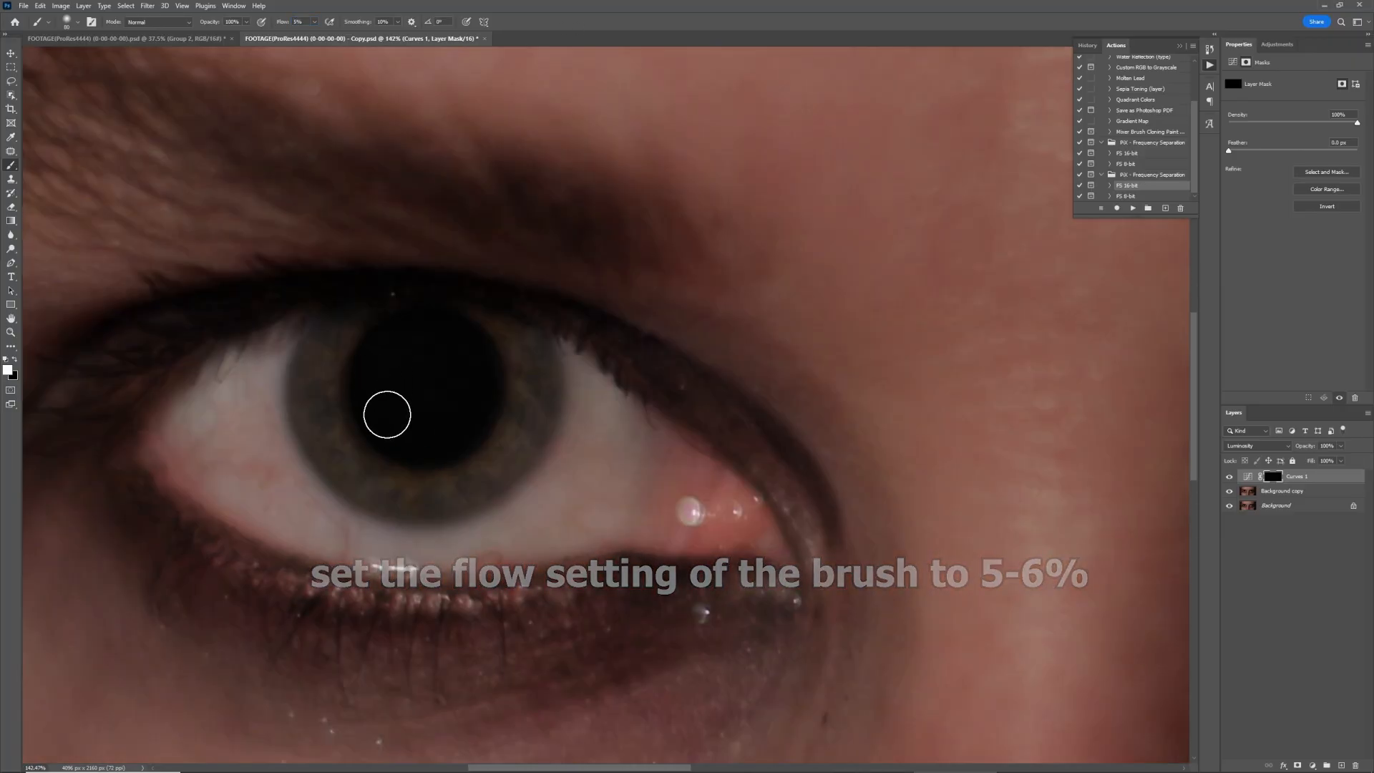
click(1228, 477)
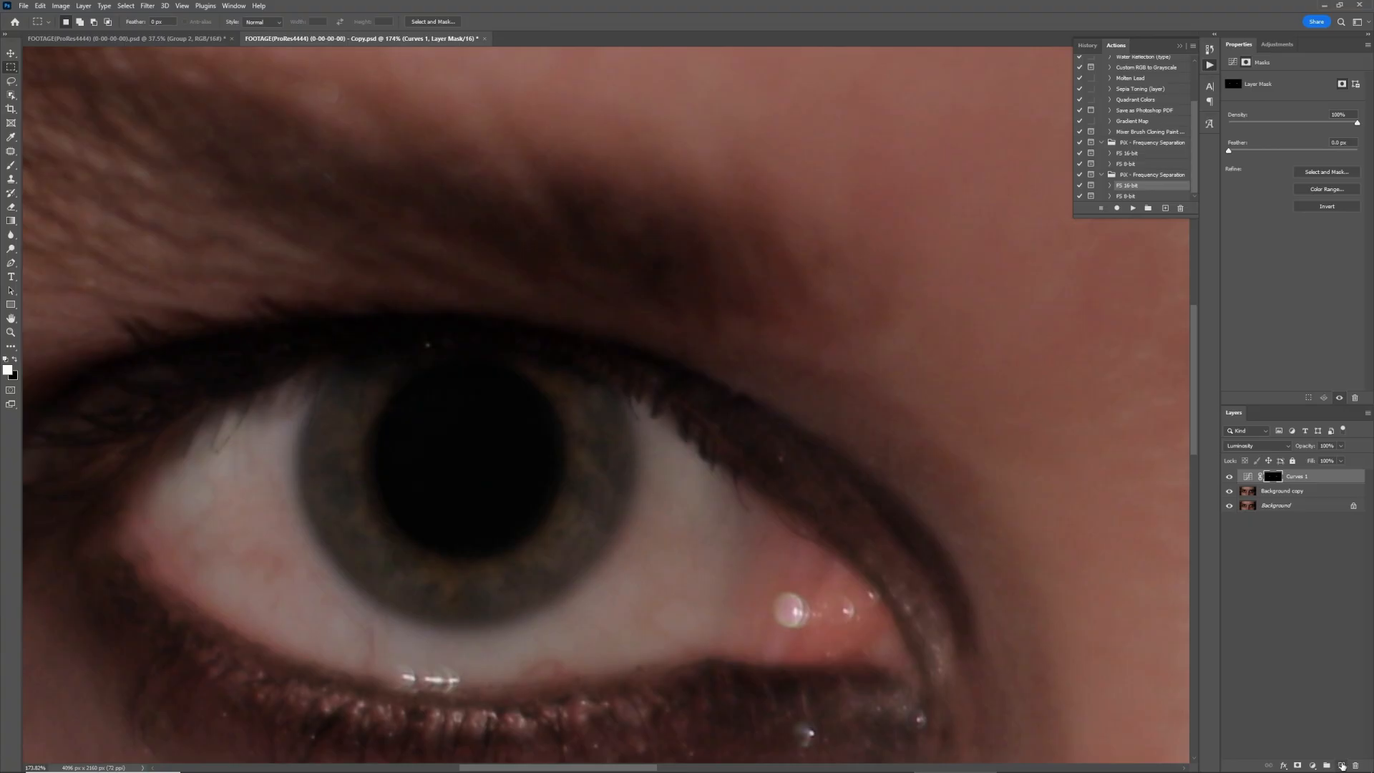
Step: Add a new layer and fill it with the merged image using Apply Image with Multiply blending at 100% opacity
click(1341, 765)
click(61, 6)
click(82, 164)
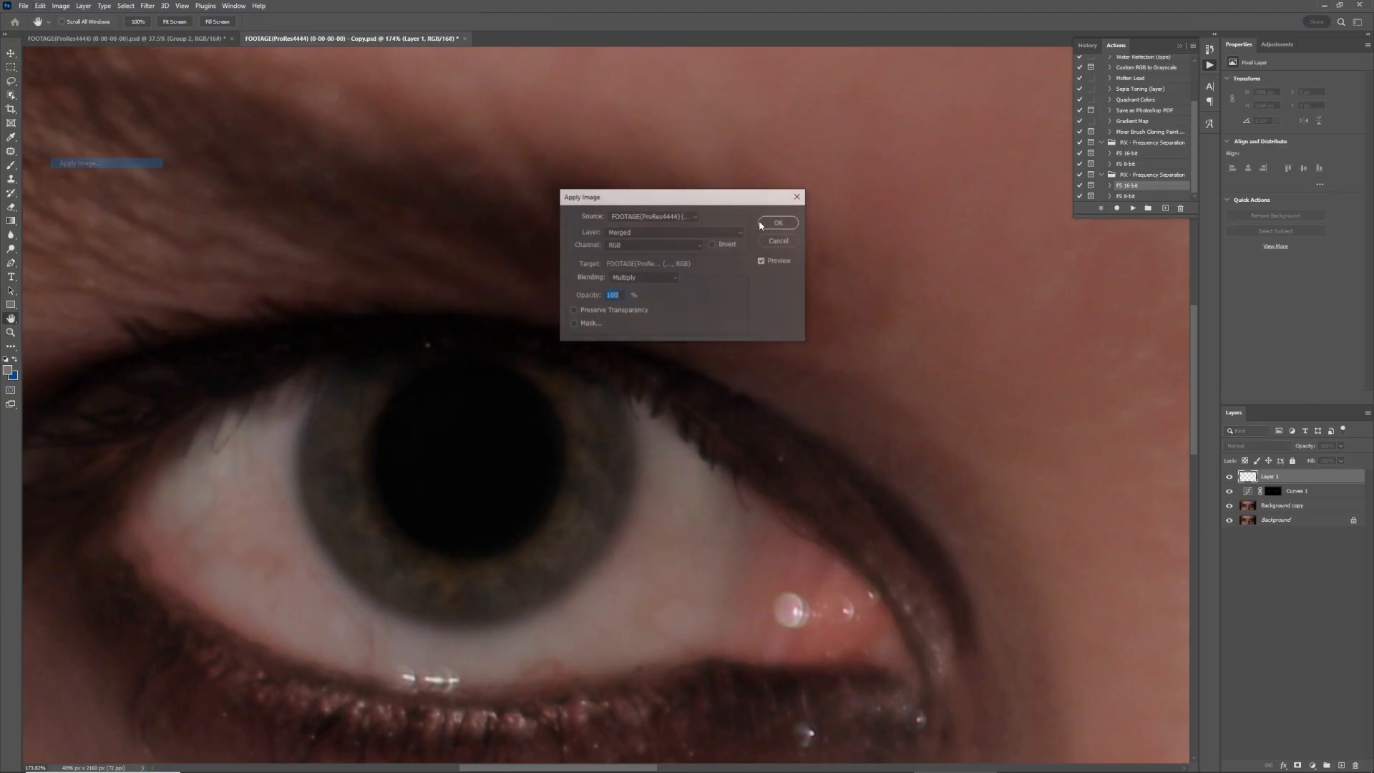
click(777, 223)
Step: Sample the left iris's upper inner edge with a smaller Healing Brush and paint it over the adjacent upper eyelid
click(10, 154)
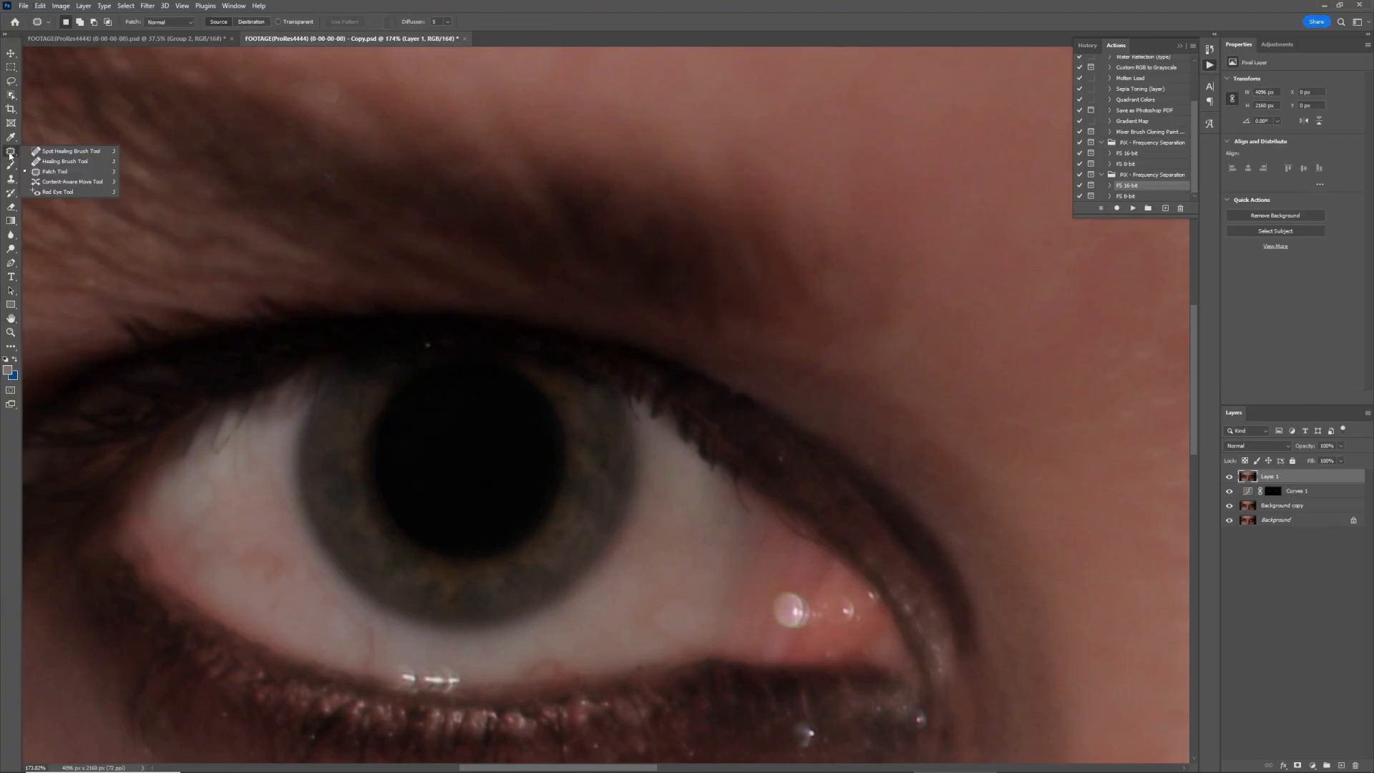
click(45, 164)
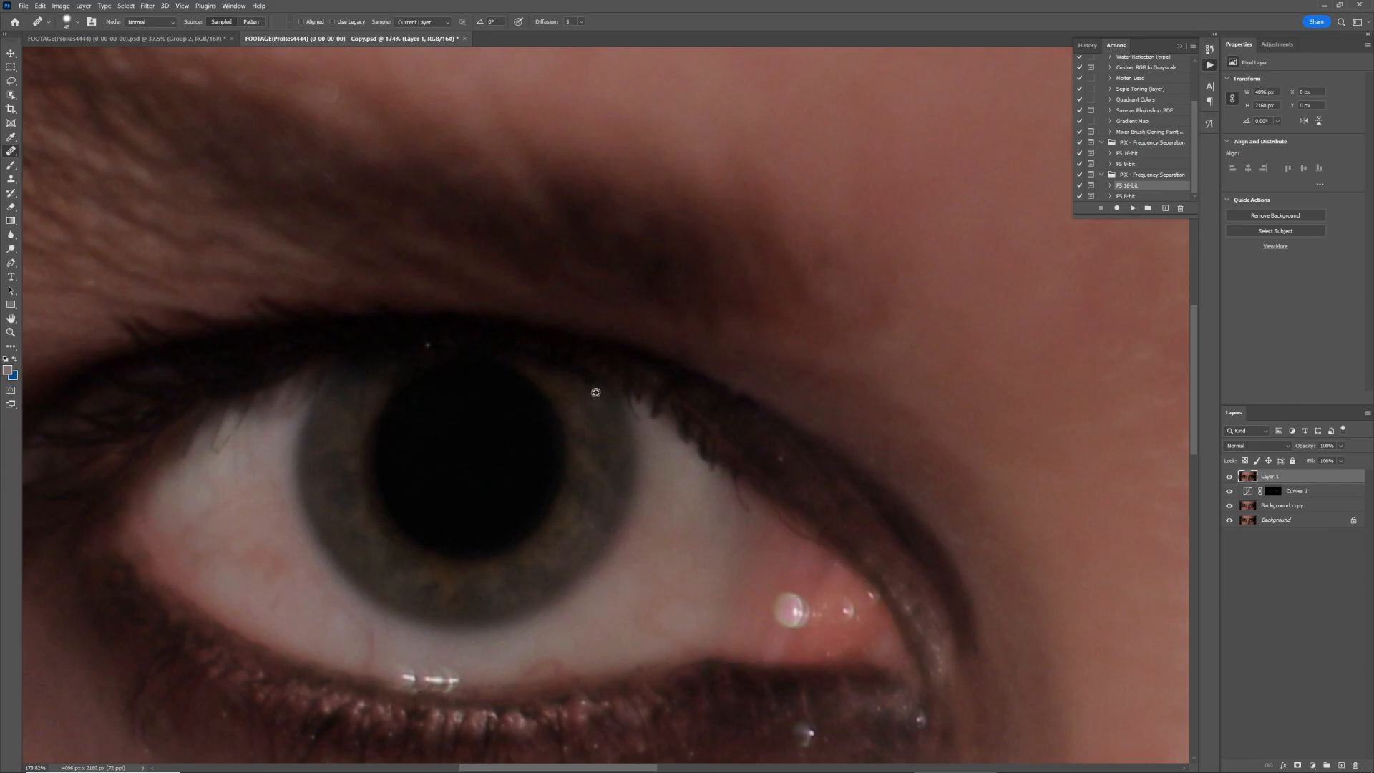
alt+click(595, 395)
key(bracketleft)
key(bracketleft)
key(bracketleft)
mouse_move(585, 379)
mouse_down()
mouse_move(559, 357)
mouse_move(530, 358)
mouse_up()
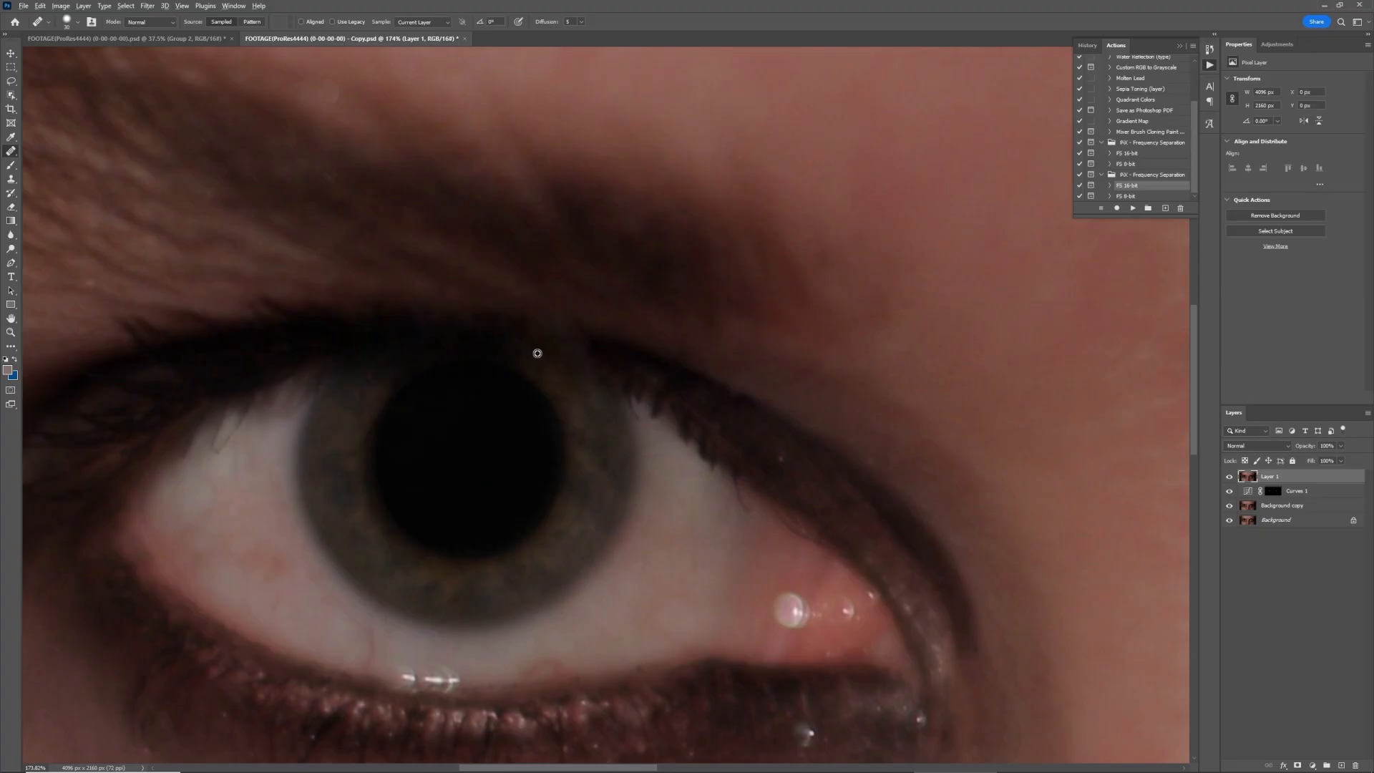
Step: Heal the eyelid edge above the left pupil and outer iris from newly sampled spots, and continue on the right eye's upper lid
alt+click(434, 342)
drag(467, 342, 483, 329)
alt+click(378, 380)
drag(410, 350, 427, 330)
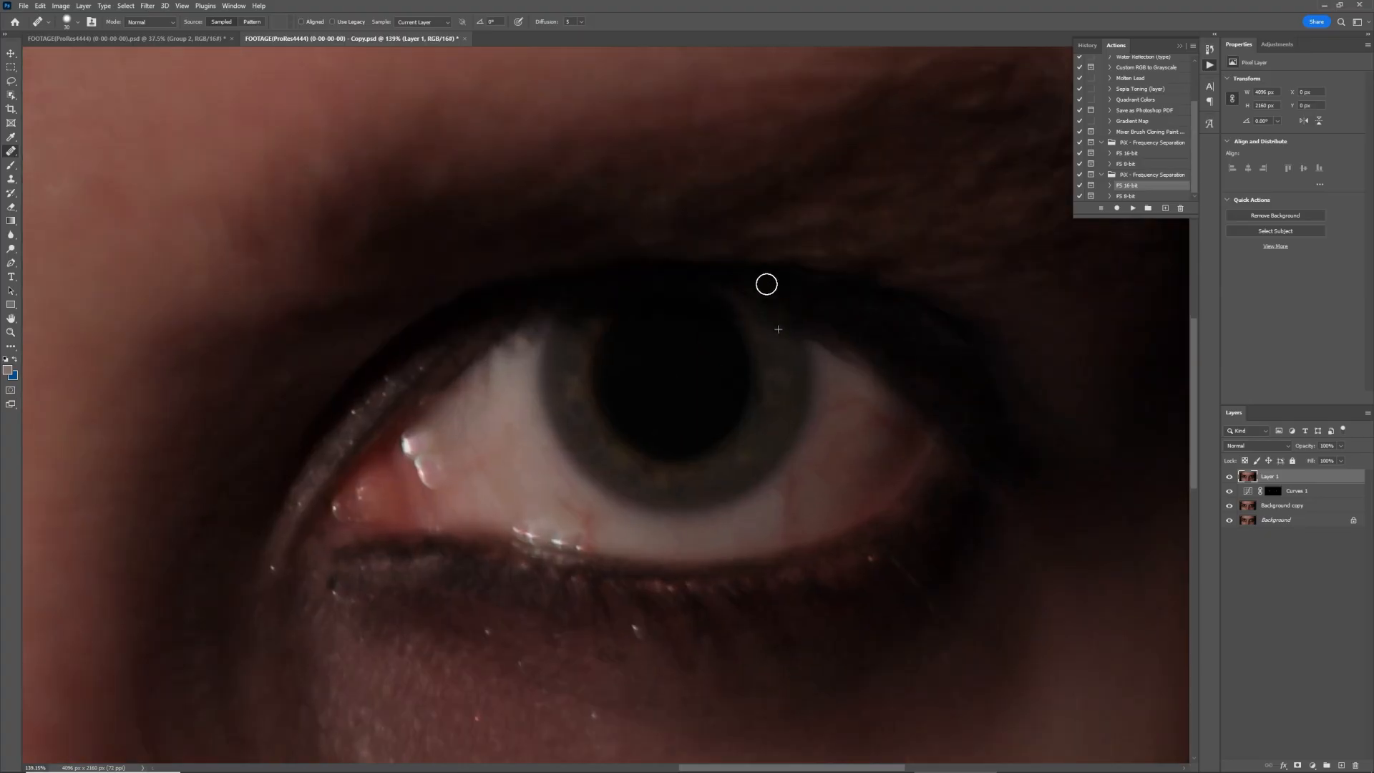
scroll(766, 285, up, 1)
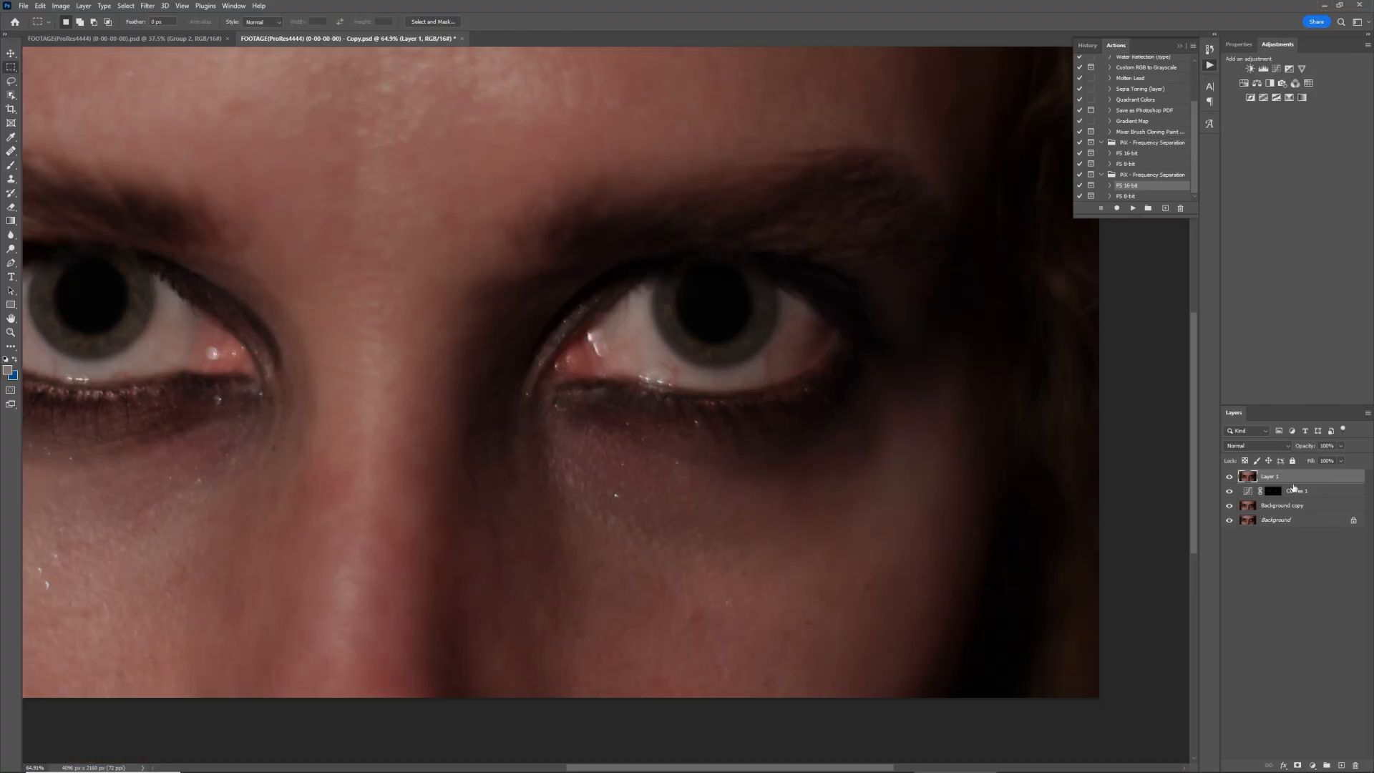
Step: Add another new layer on top and set the Brush tool's foreground colour to white, ffffff
click(1342, 764)
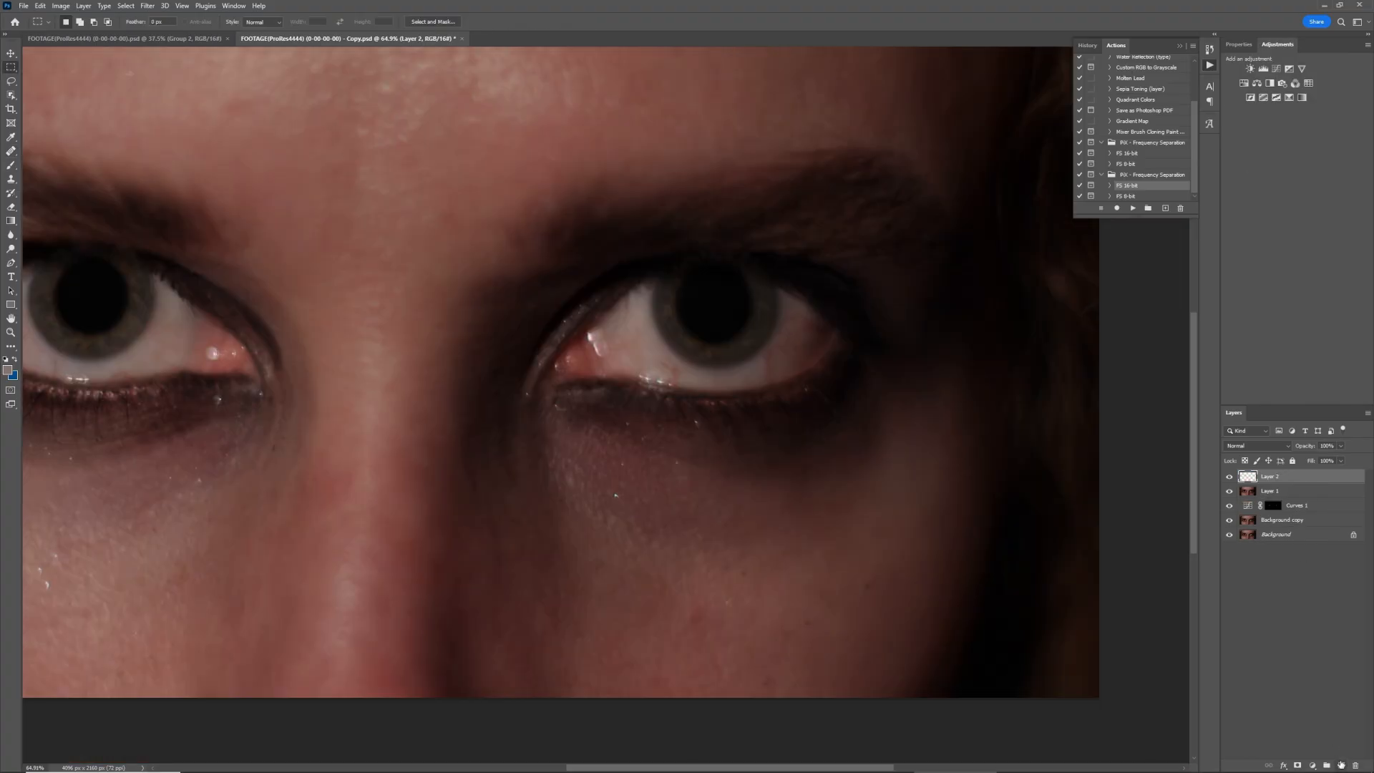
click(10, 165)
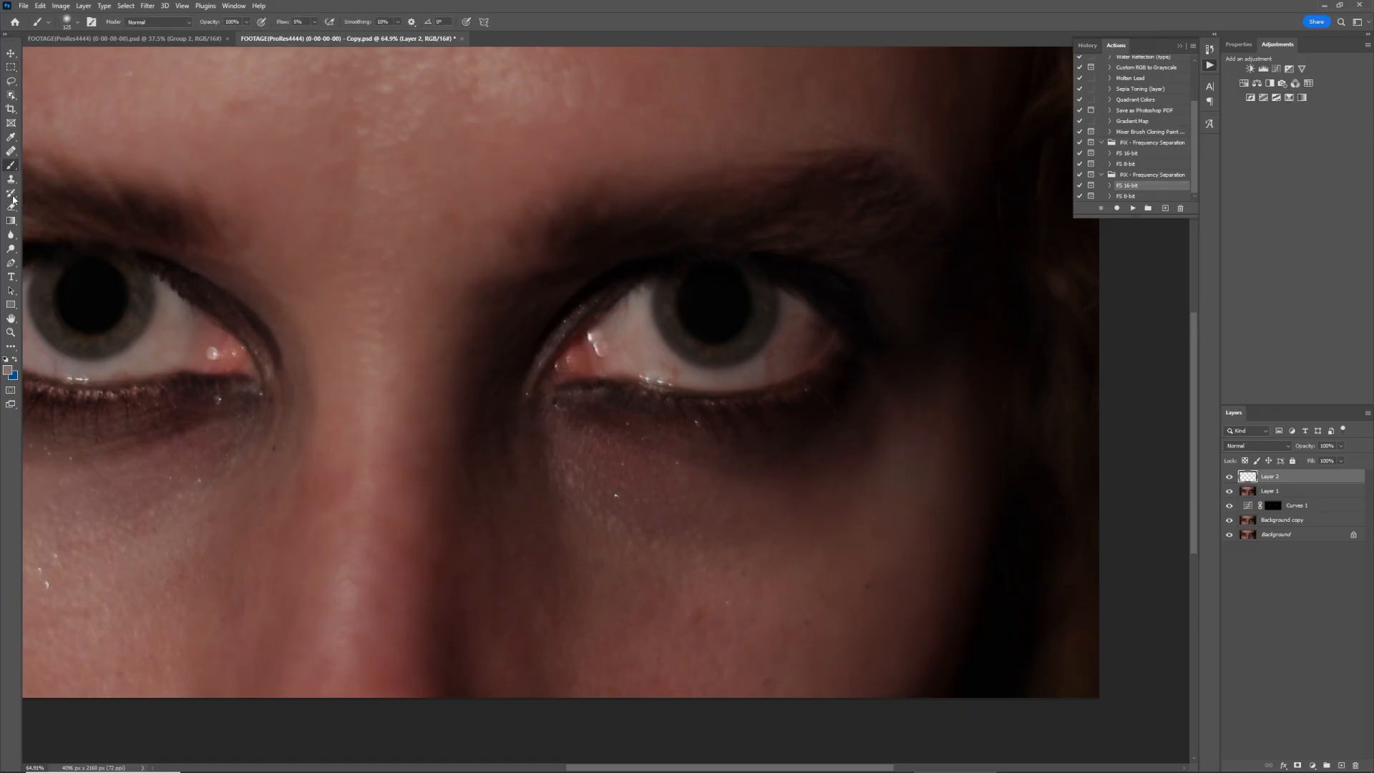
click(7, 369)
text(ffffff)
click(254, 236)
Step: Set the new layer's blend mode to Overlay and raise the brush flow to 47%
click(1257, 445)
click(1254, 577)
scroll(565, 171, up, 1)
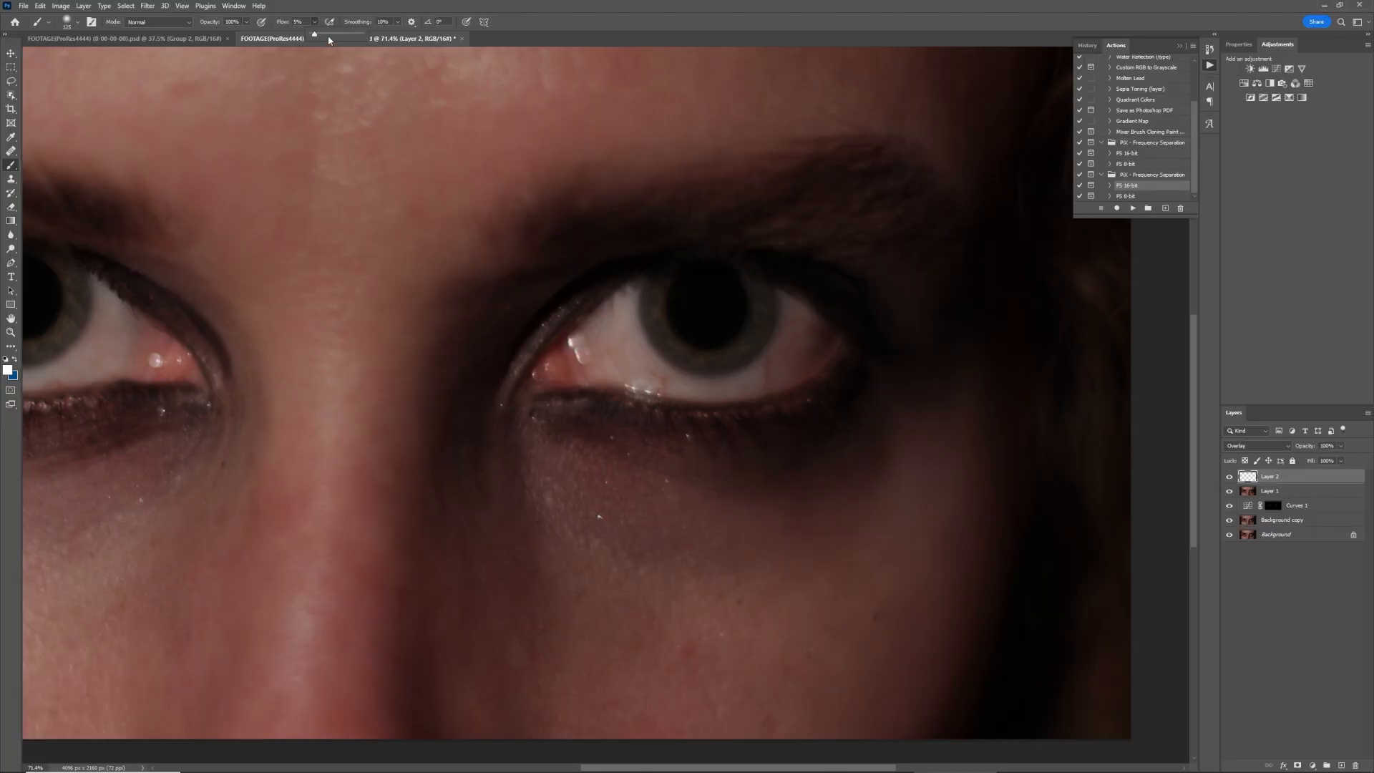
scroll(711, 282, up, 1)
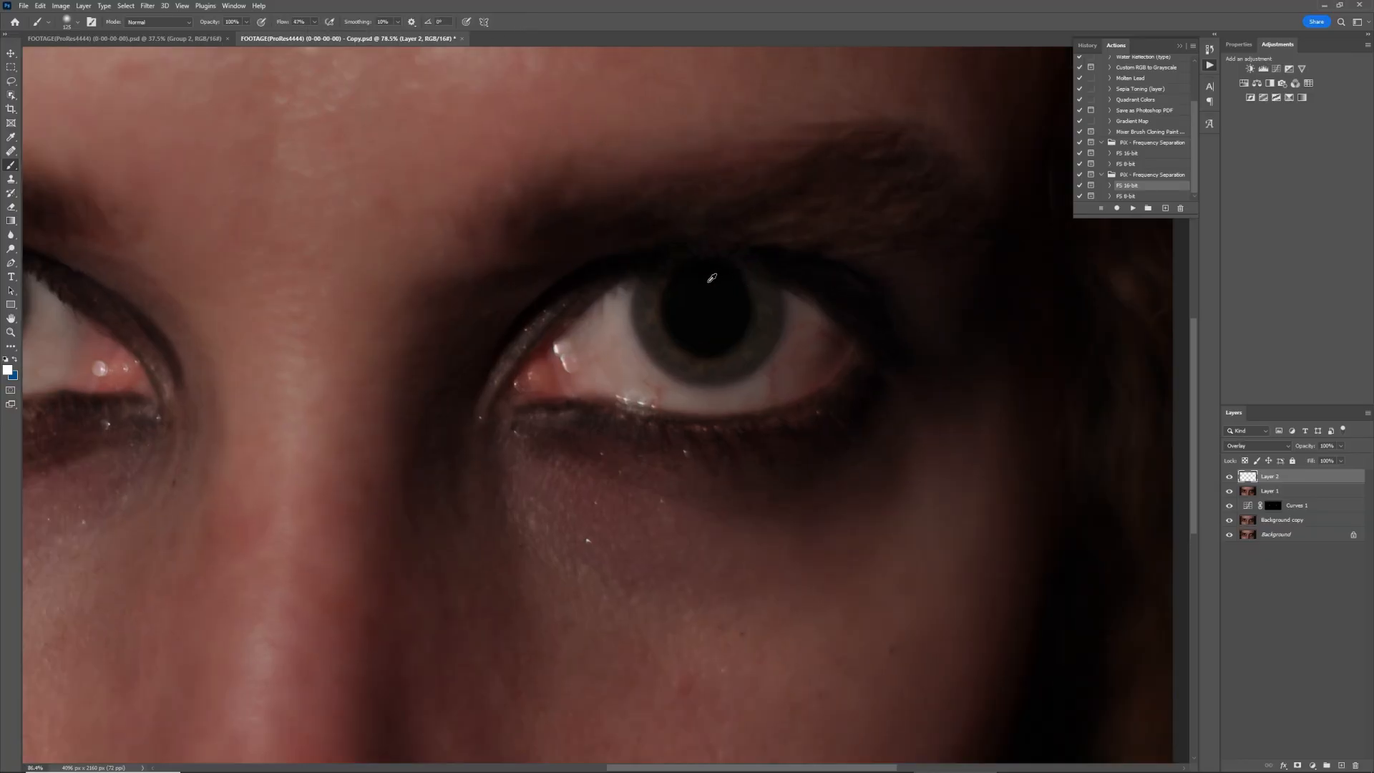
Step: Paint white over the right iris on the Overlay layer with a reduced brush size to brighten it around the pupil
key(bracketleft)
key(bracketleft)
key(bracketleft)
key(bracketleft)
key(bracketleft)
mouse_move(651, 282)
mouse_down()
mouse_move(657, 355)
mouse_move(652, 343)
mouse_move(696, 378)
mouse_move(672, 367)
mouse_move(729, 376)
mouse_move(698, 374)
mouse_move(755, 360)
mouse_move(767, 289)
mouse_move(756, 269)
mouse_move(690, 259)
mouse_up()
key(bracketleft)
key(bracketright)
key(bracketright)
key(bracketright)
mouse_move(640, 322)
mouse_down()
mouse_move(692, 377)
mouse_move(766, 344)
mouse_move(770, 322)
mouse_up()
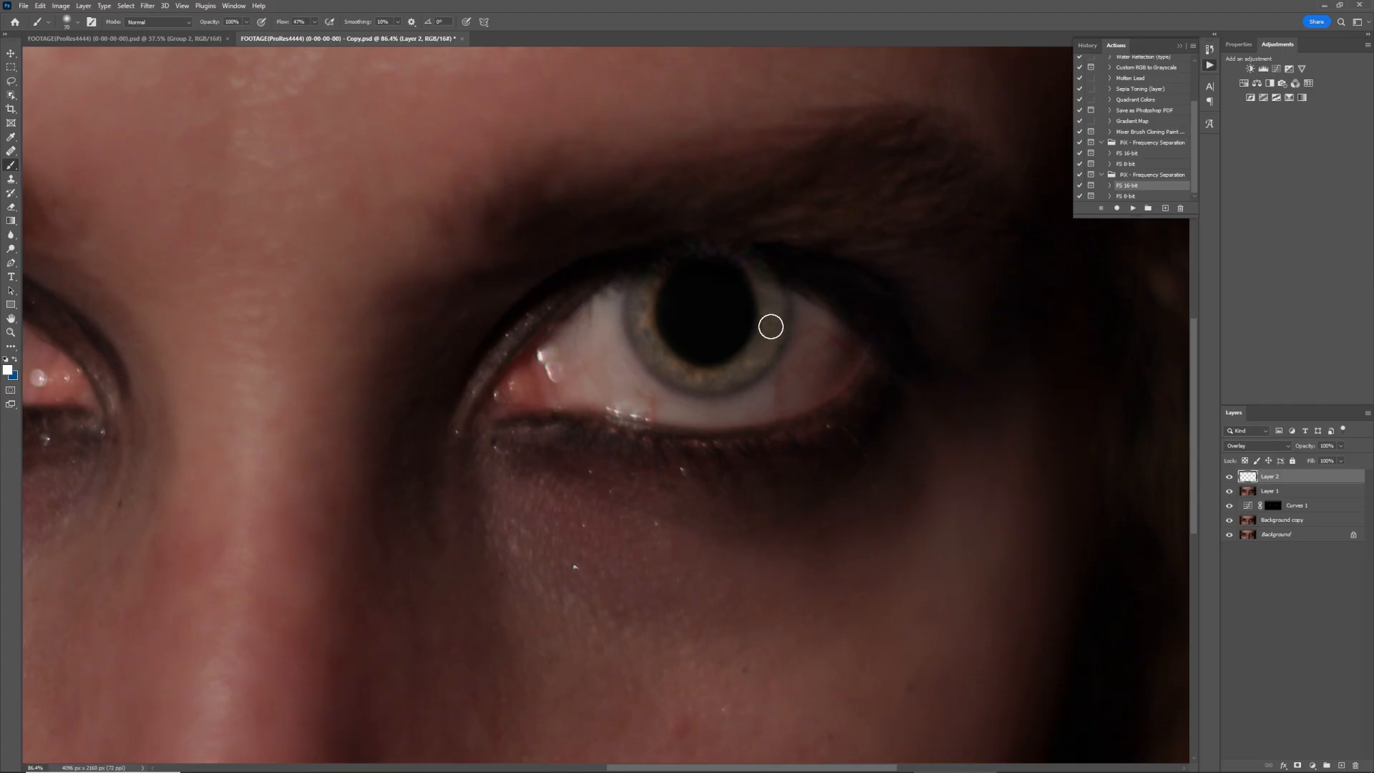
Step: Brighten the left iris the same way, painting white around the pupil with a slightly smaller brush
key(bracketleft)
key(bracketleft)
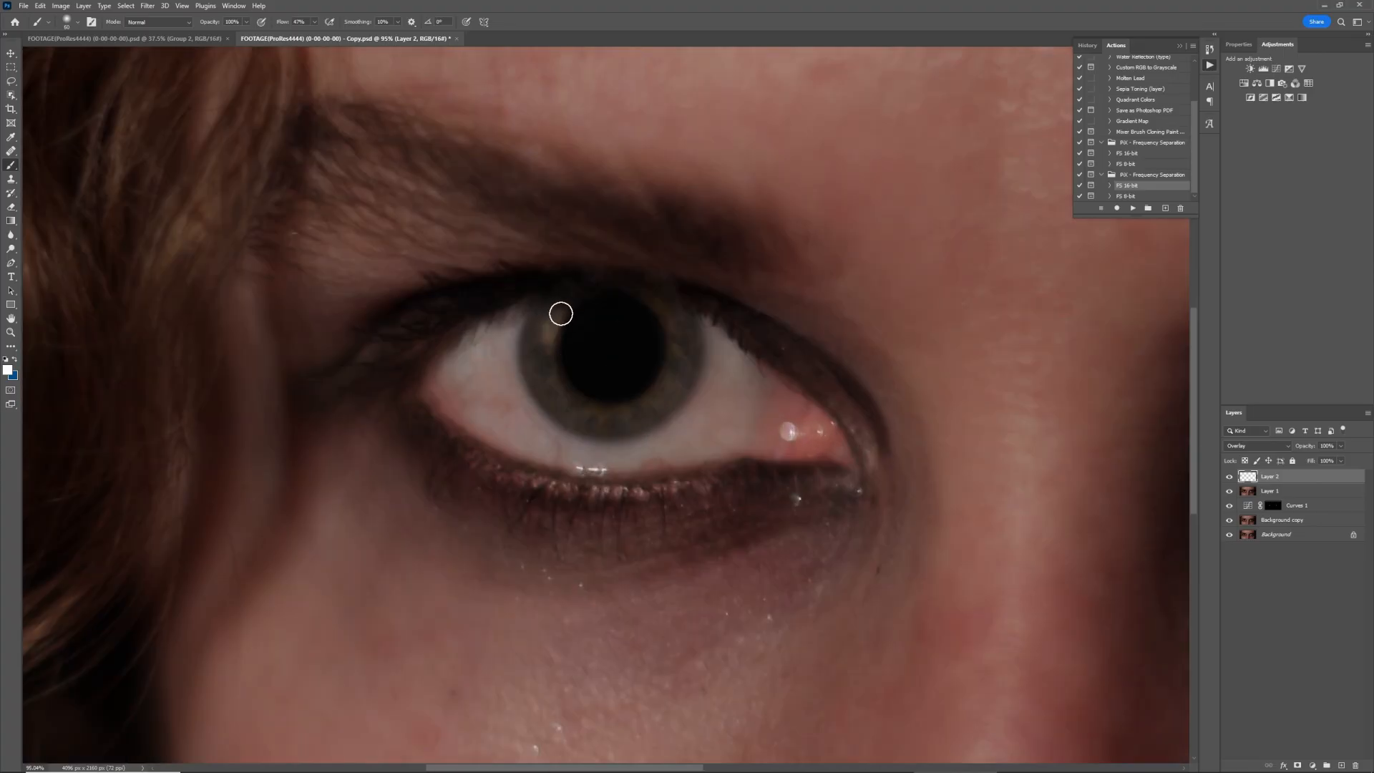
mouse_move(561, 312)
mouse_down()
mouse_move(606, 413)
mouse_move(679, 322)
mouse_move(682, 373)
mouse_move(639, 414)
mouse_move(569, 410)
mouse_move(533, 344)
mouse_move(548, 384)
mouse_move(636, 419)
mouse_move(669, 393)
mouse_move(638, 292)
mouse_move(558, 308)
mouse_move(623, 284)
mouse_move(595, 298)
mouse_move(690, 361)
mouse_move(604, 417)
mouse_move(556, 366)
mouse_move(667, 322)
mouse_up()
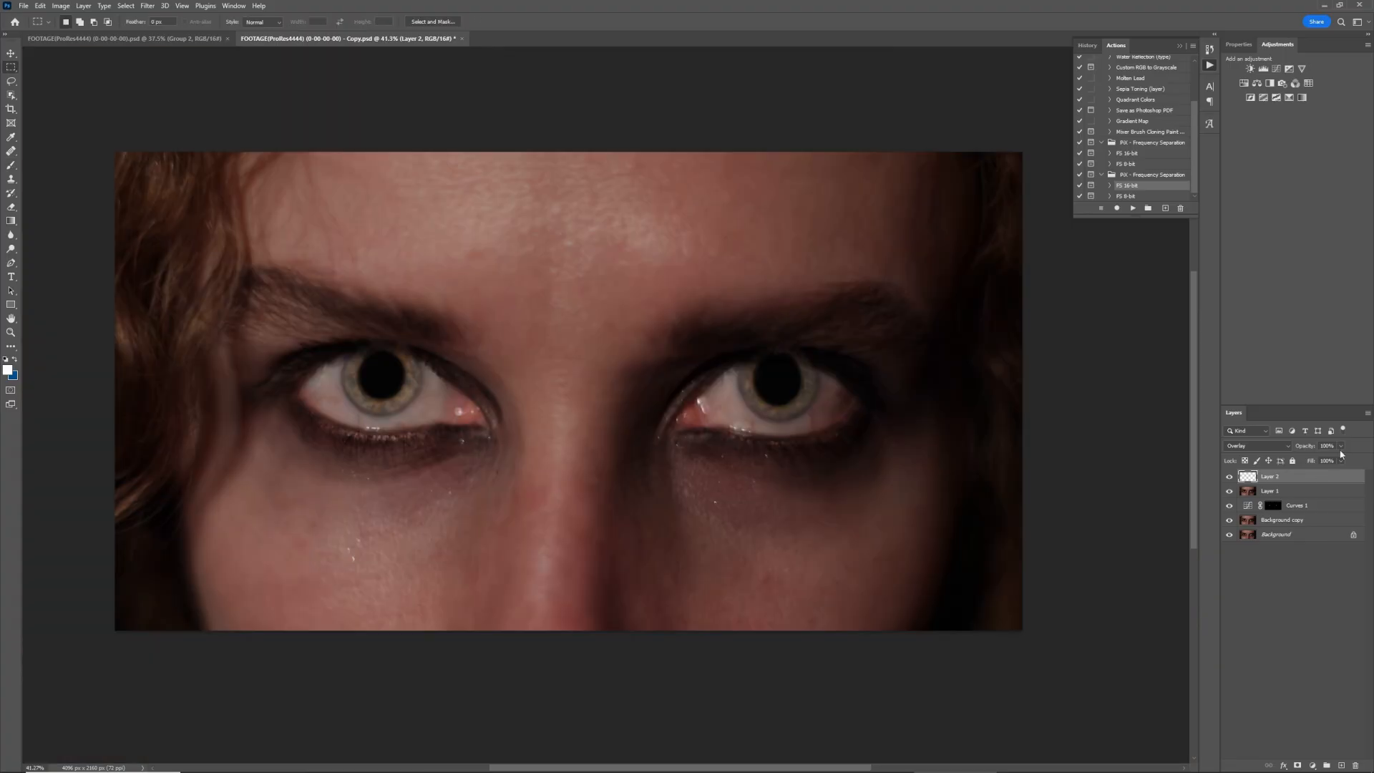
Step: Lower the Overlay layer's opacity to 40% and toggle its visibility to compare the irises with and without it
drag(1340, 445, 1309, 457)
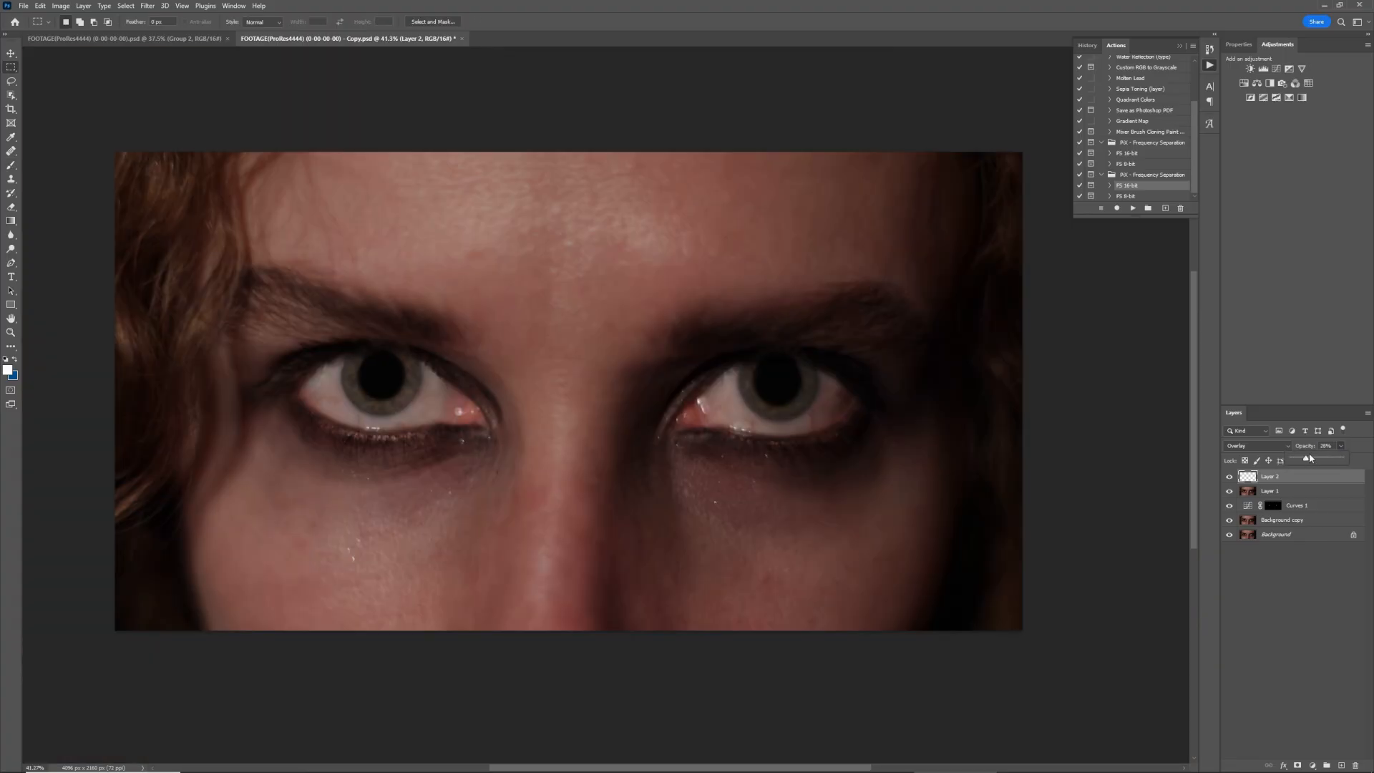
click(1228, 476)
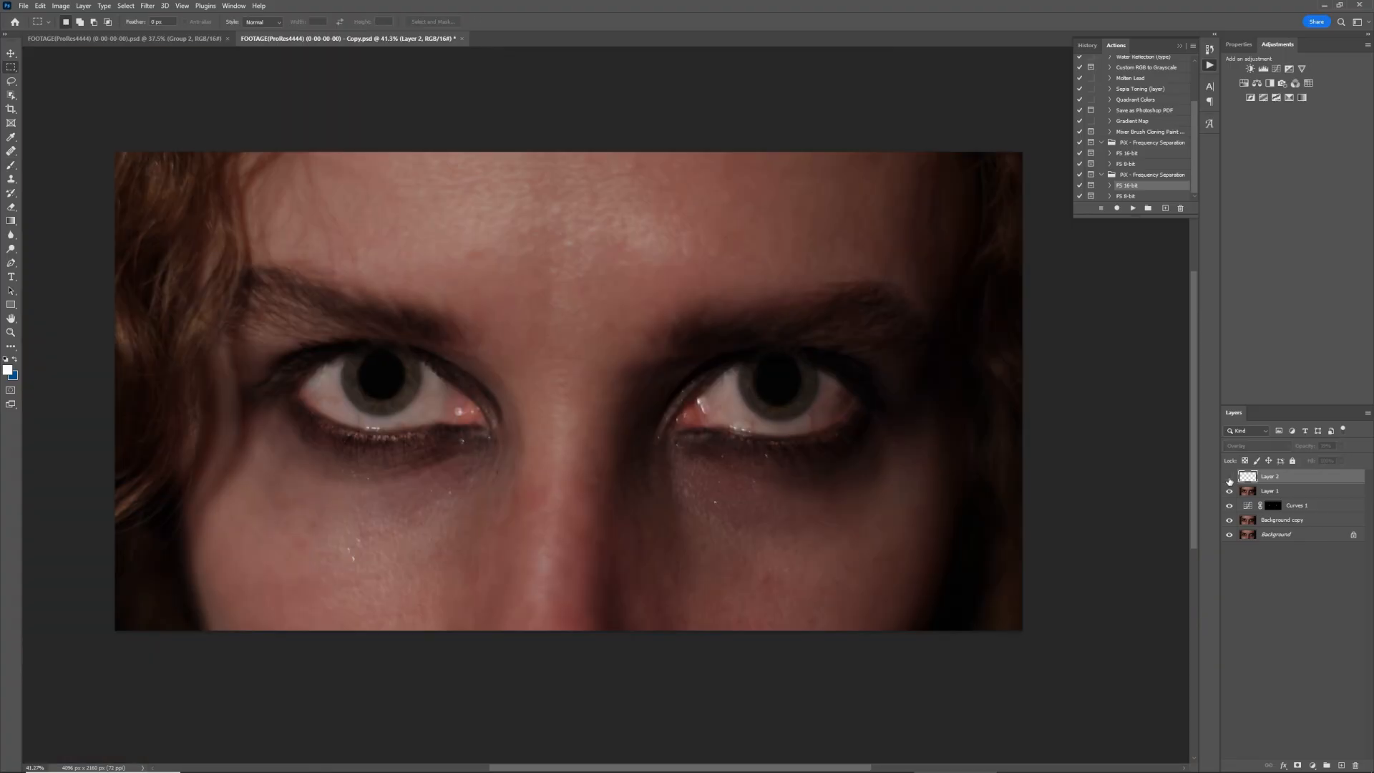
click(1228, 477)
click(1228, 476)
click(1229, 476)
click(1229, 477)
click(1229, 477)
click(1228, 477)
click(1228, 477)
Step: Add another new layer on top and fill it with the merged image using Apply Image
scroll(517, 390, up, 1)
scroll(517, 390, up, 2)
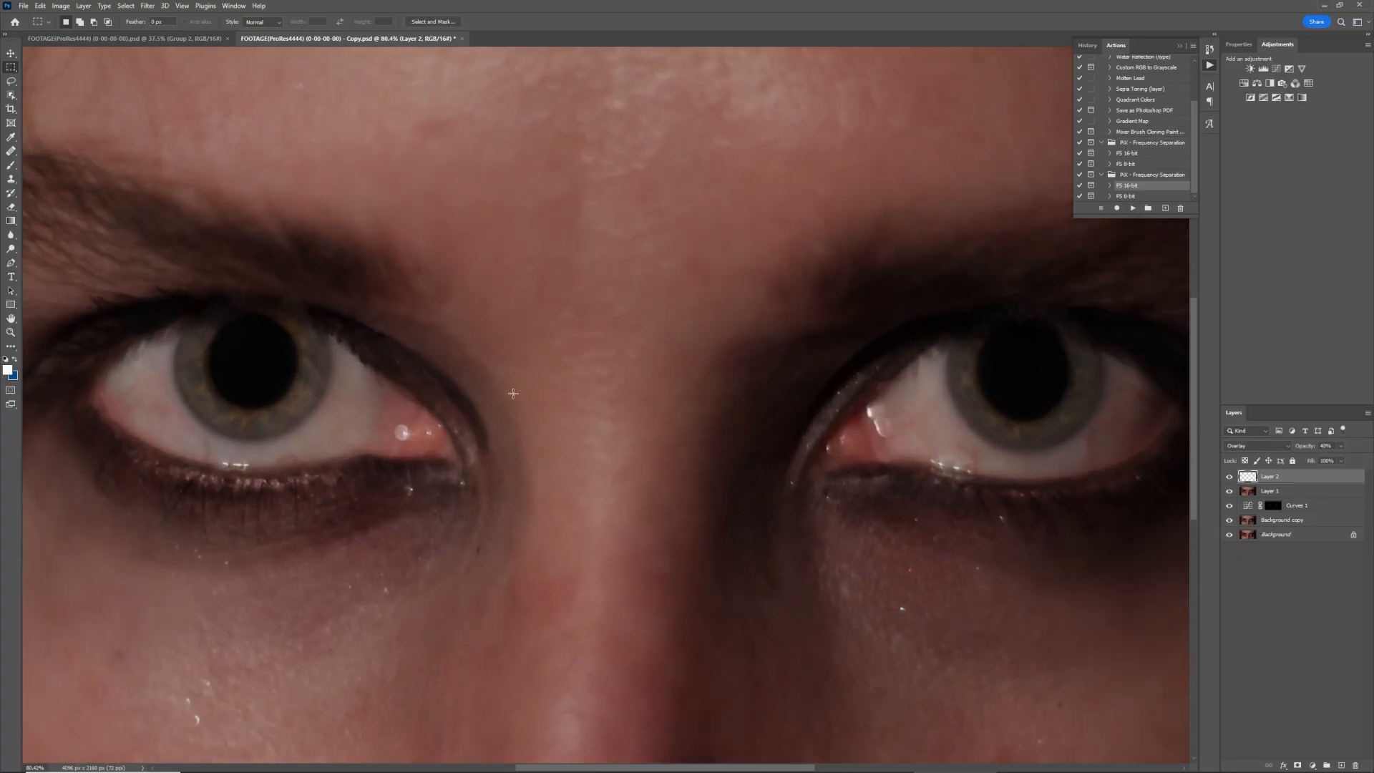
click(1342, 765)
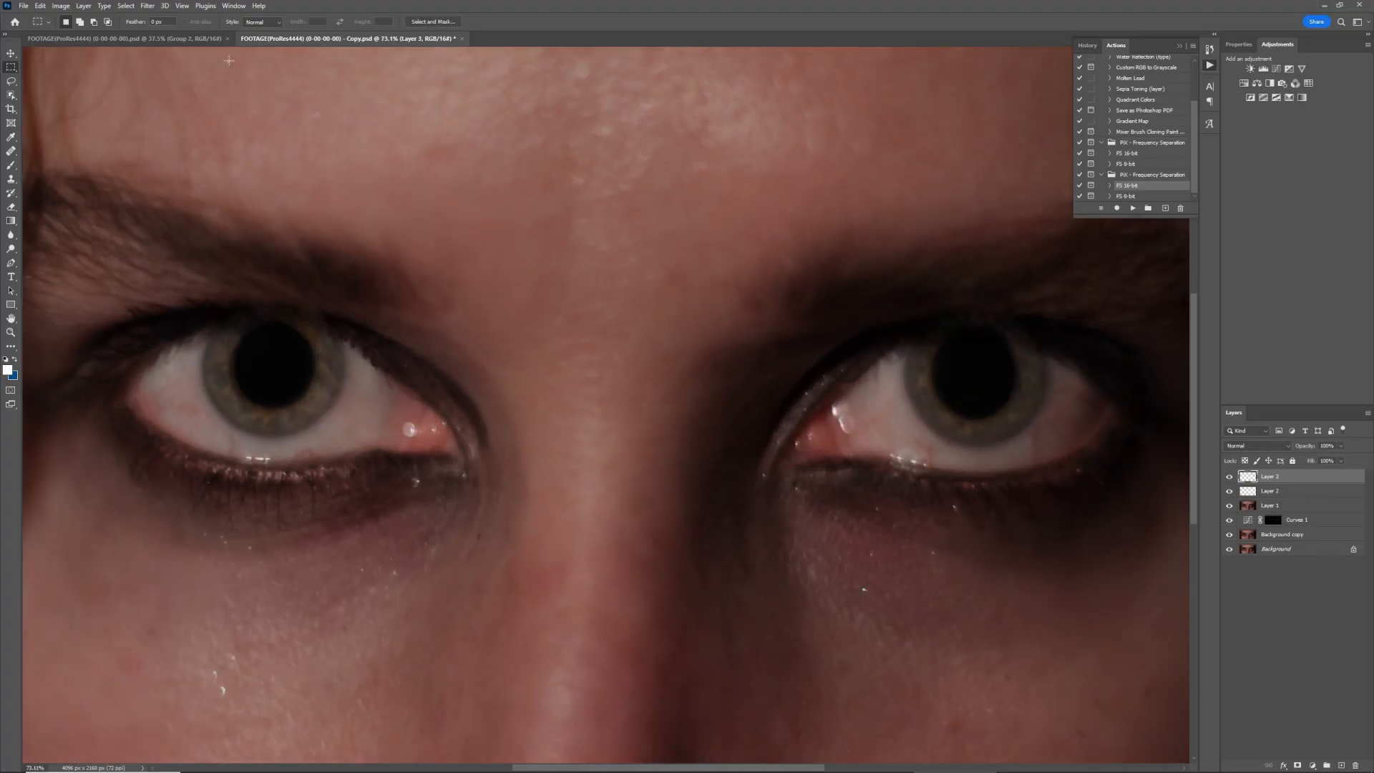
click(56, 8)
click(79, 166)
key(Return)
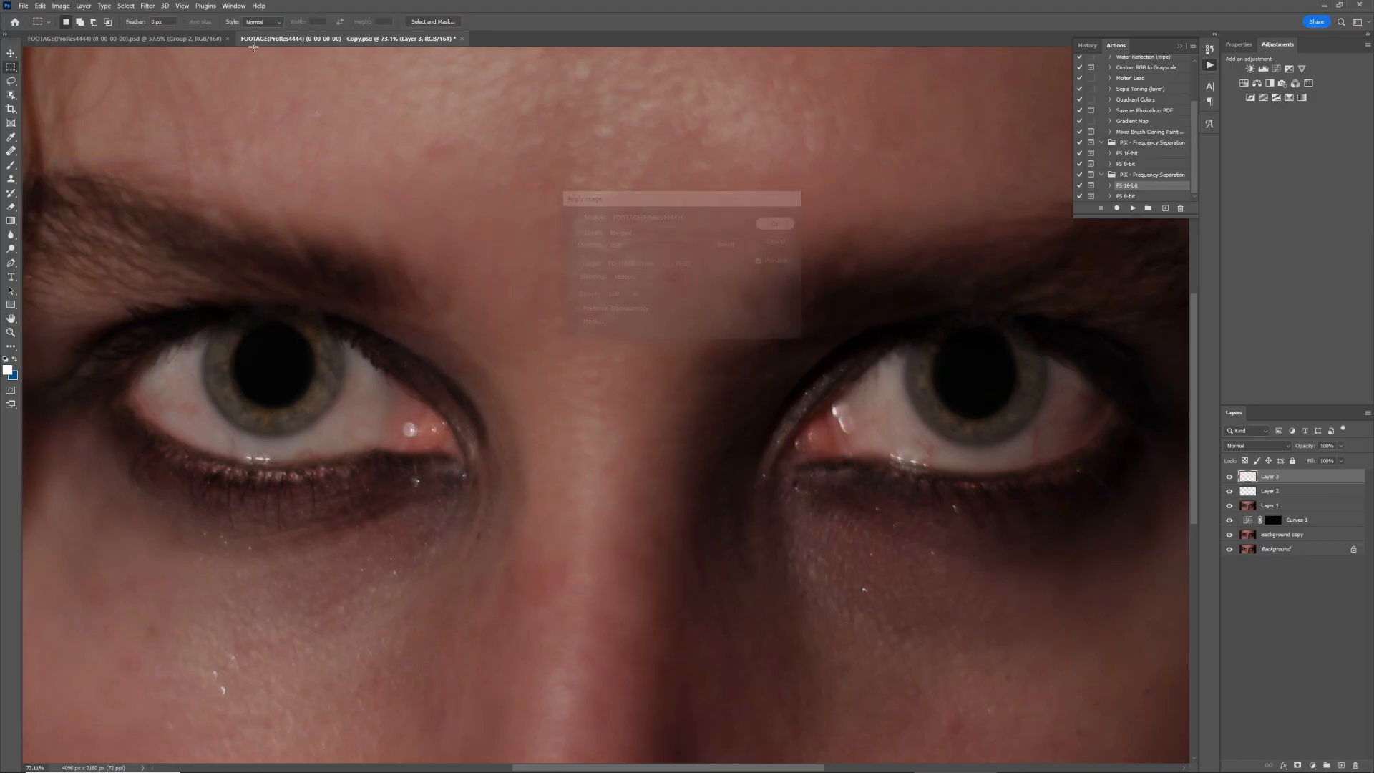
Step: Apply a High Pass filter with a 4.2-pixel radius to the merged layer and set its blend mode to Linear Light
click(153, 8)
click(297, 244)
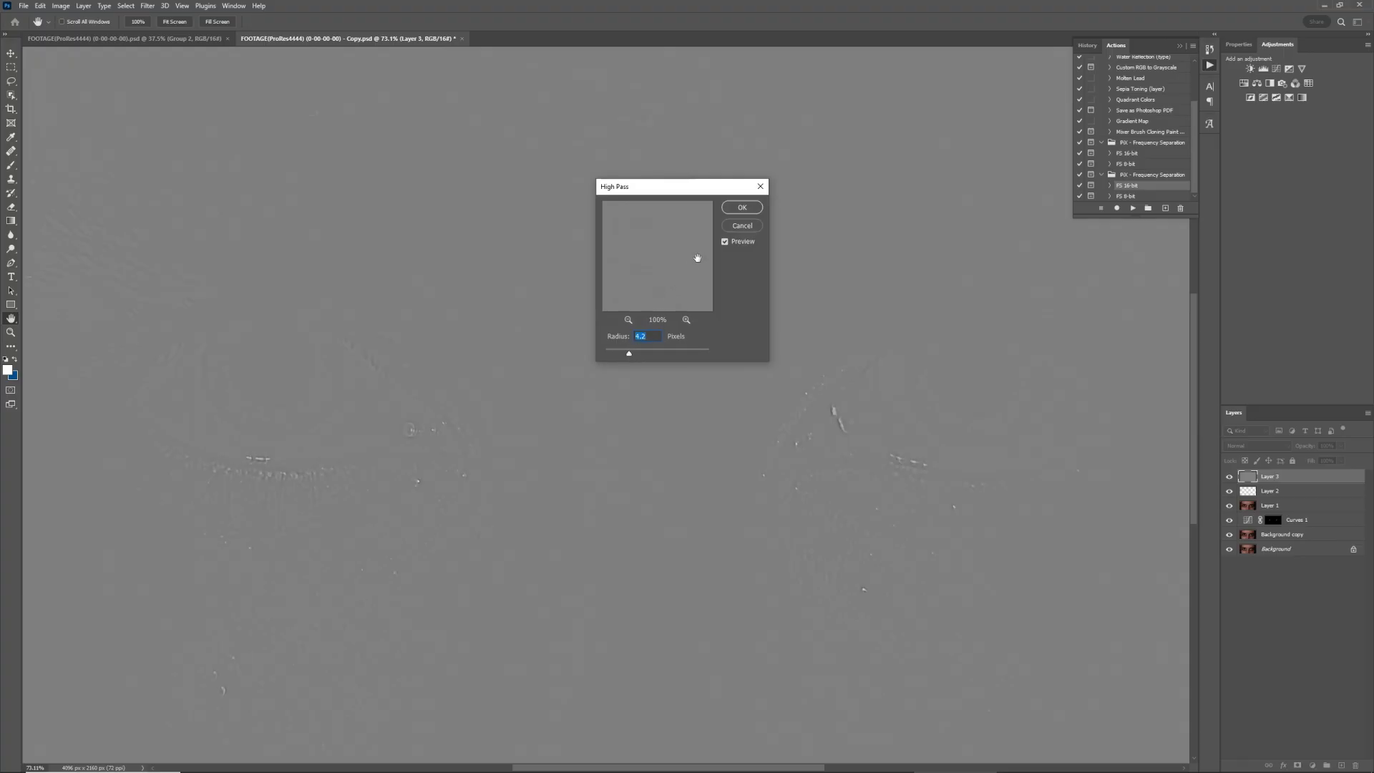
click(742, 208)
click(1252, 445)
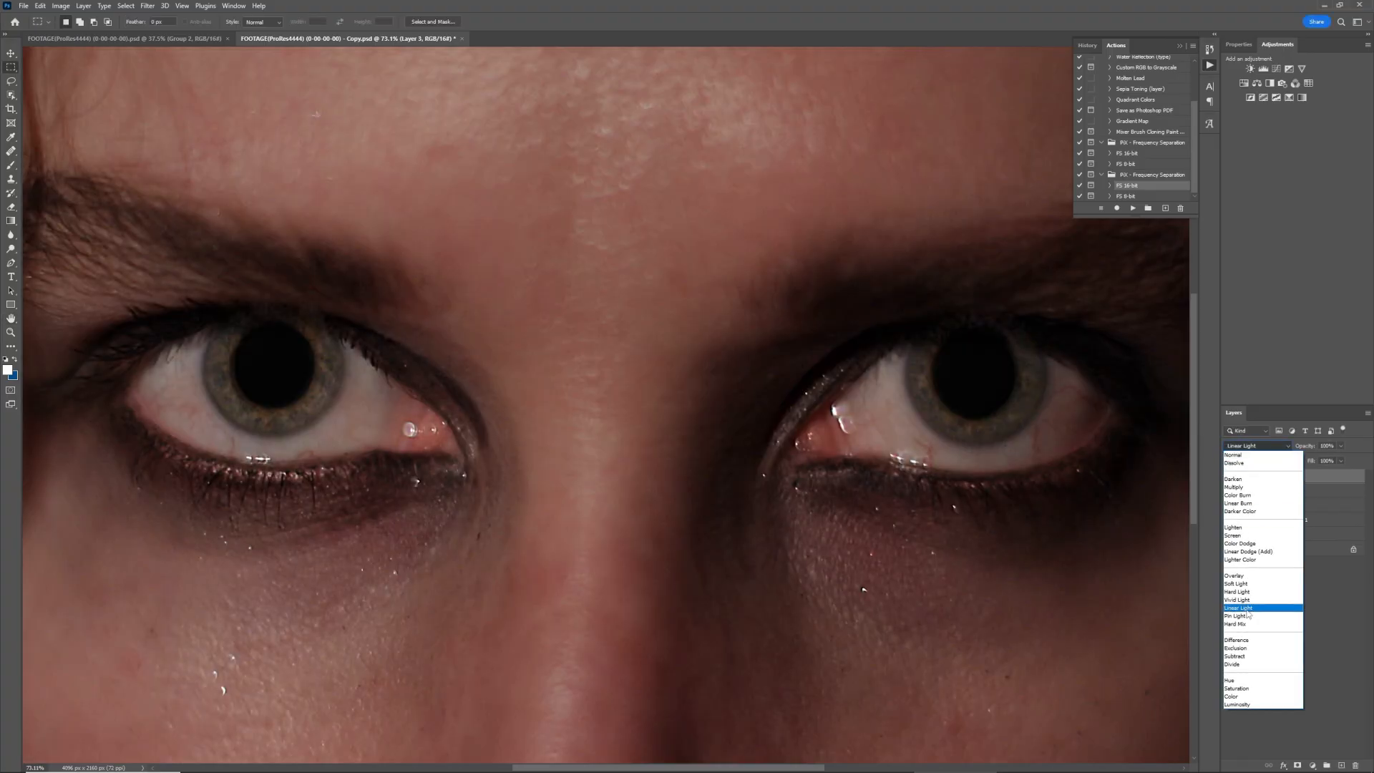
click(1248, 610)
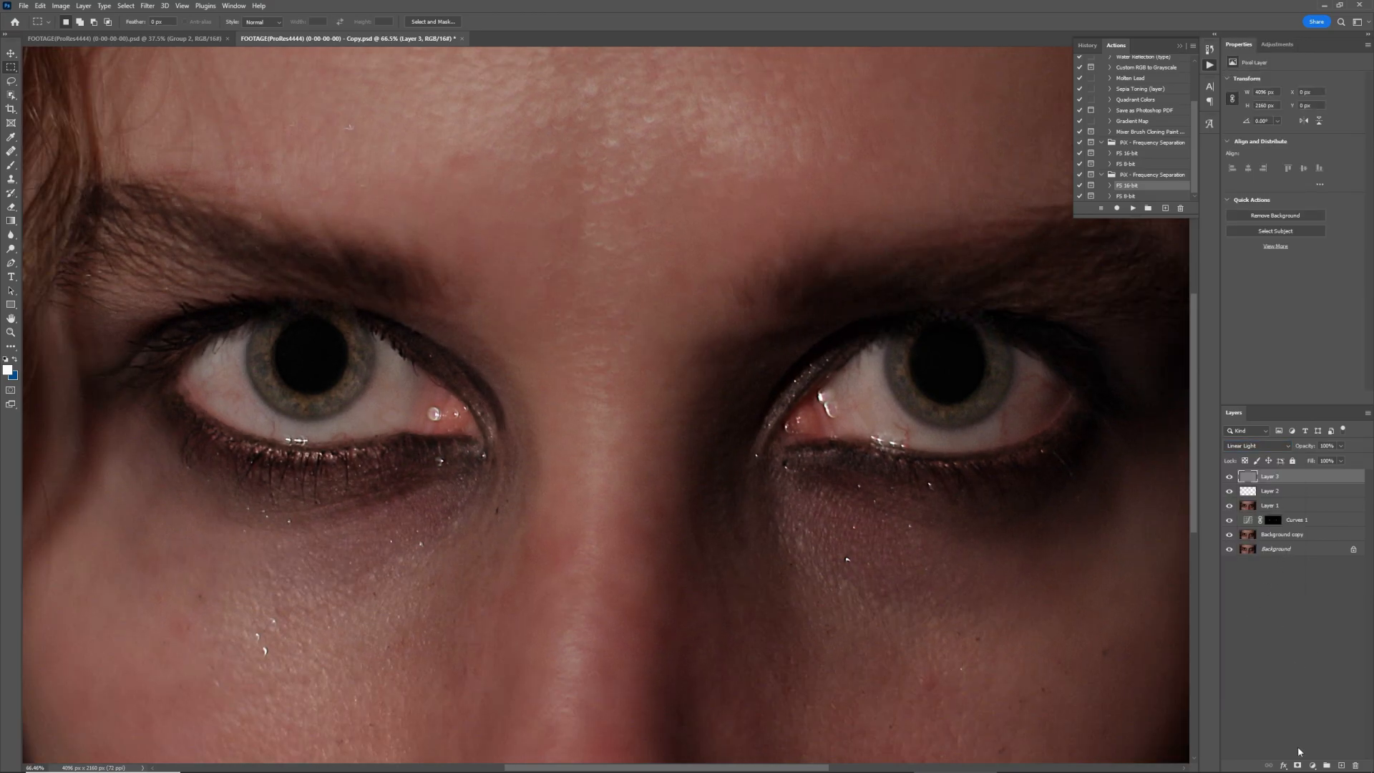
Step: Add an inverted black mask to the High Pass layer and paint white on it to sharpen only both irises
click(1297, 765)
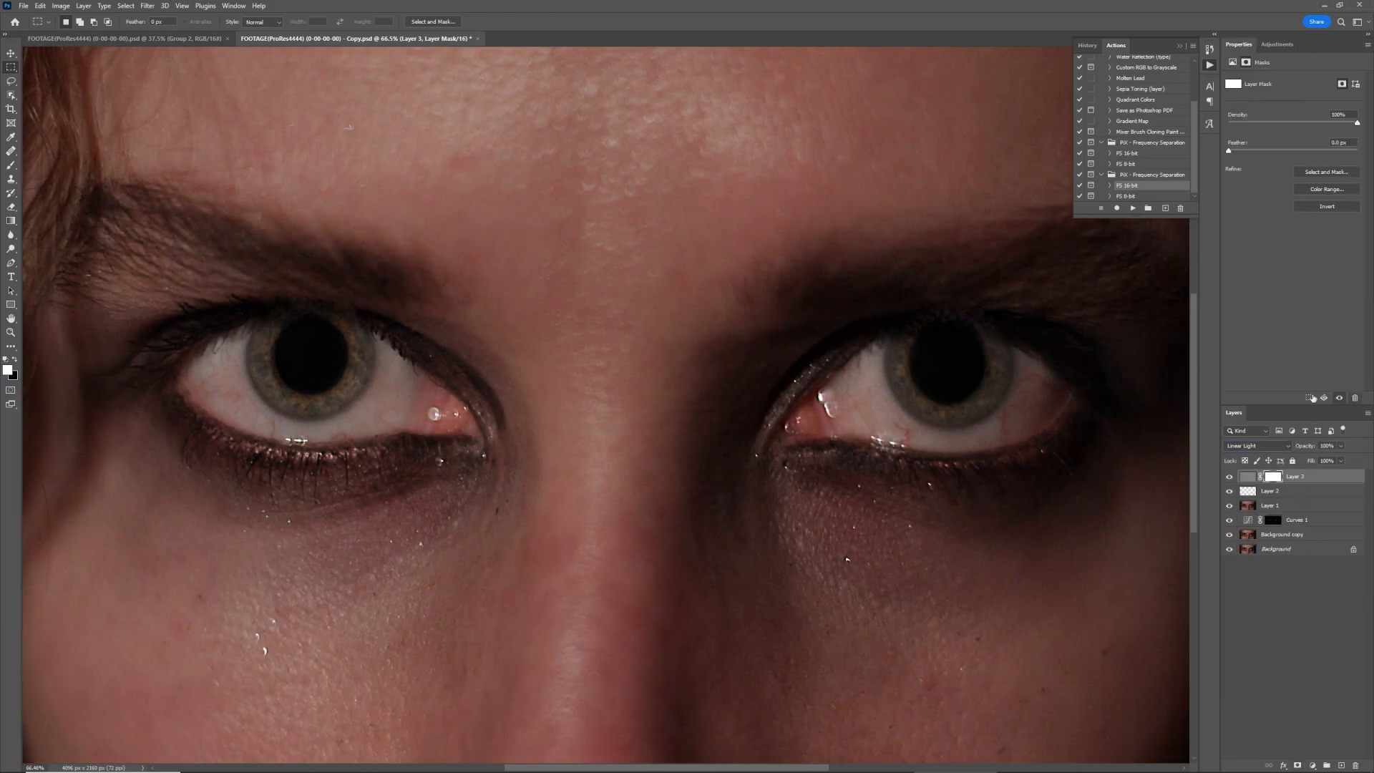
key(ctrl+i)
key(b)
click(314, 22)
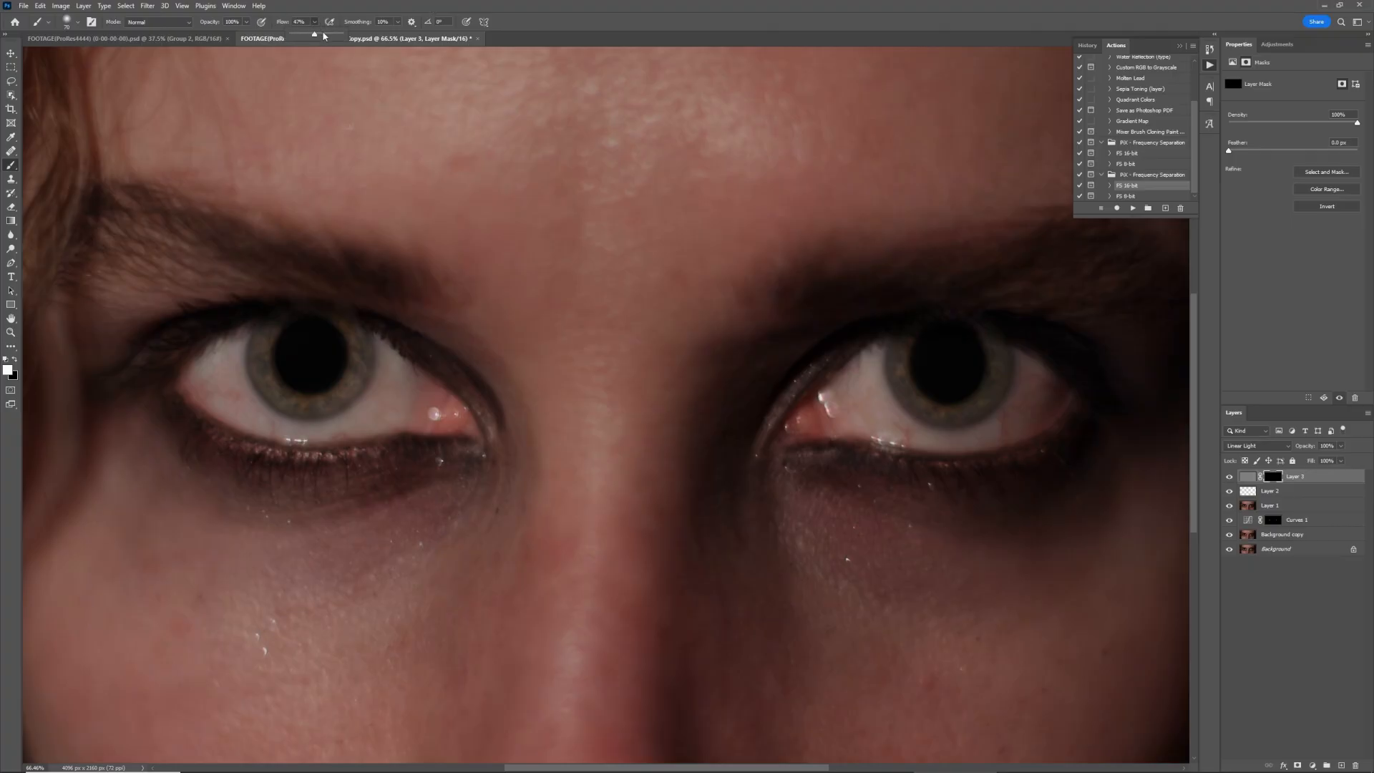
click(565, 32)
mouse_move(902, 381)
mouse_down()
mouse_move(926, 401)
mouse_move(969, 401)
mouse_move(993, 365)
mouse_move(985, 335)
mouse_up()
mouse_move(277, 329)
mouse_down()
mouse_move(266, 352)
mouse_move(280, 393)
mouse_move(331, 390)
mouse_move(353, 358)
mouse_move(347, 383)
mouse_move(360, 344)
mouse_move(294, 408)
mouse_move(269, 326)
mouse_up()
drag(899, 367, 972, 417)
drag(973, 417, 1000, 369)
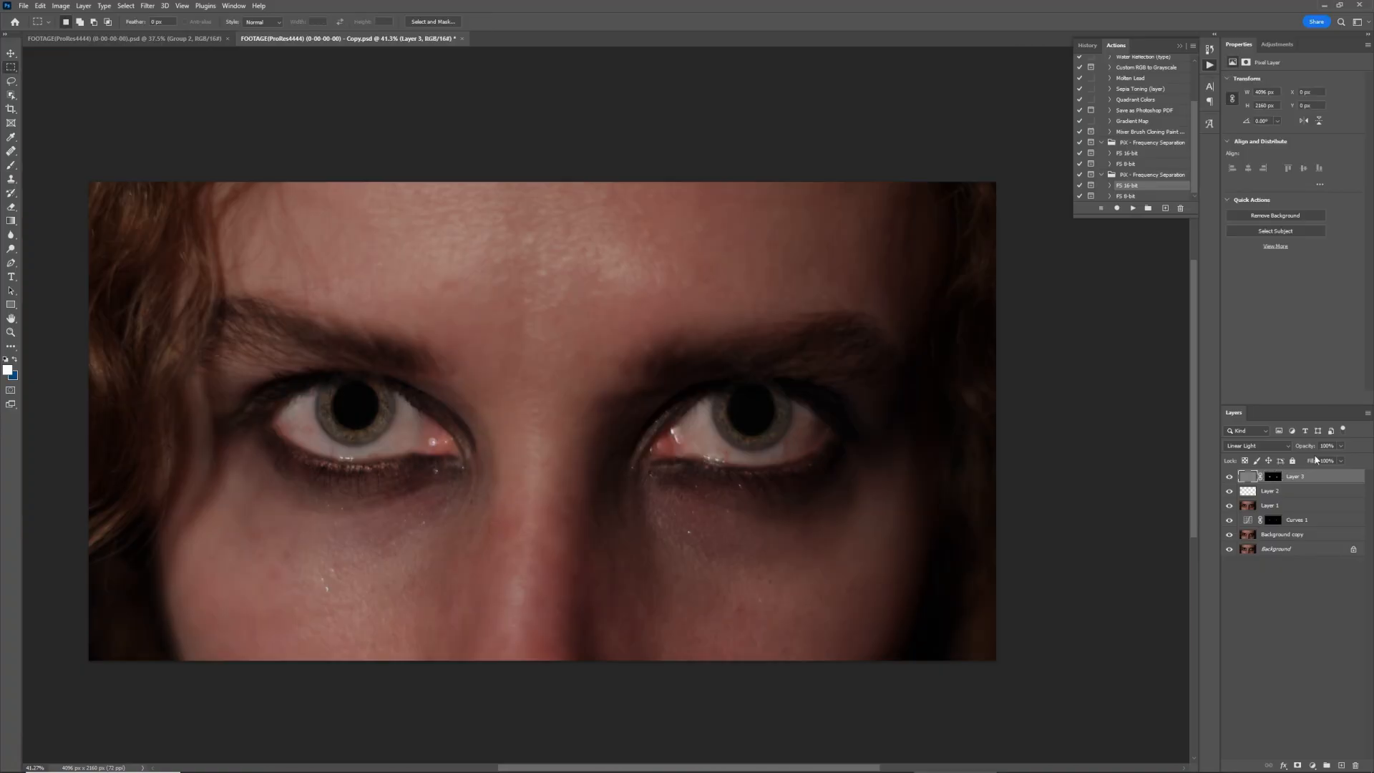
Step: Lower the High Pass layer's opacity to roughly half and compare the eyes with the layer hidden
click(1339, 445)
click(1229, 478)
scroll(844, 310, down, 1)
Step: Save the retouched second copy as a PNG file in the ps folder, confirming the PNG options
click(25, 7)
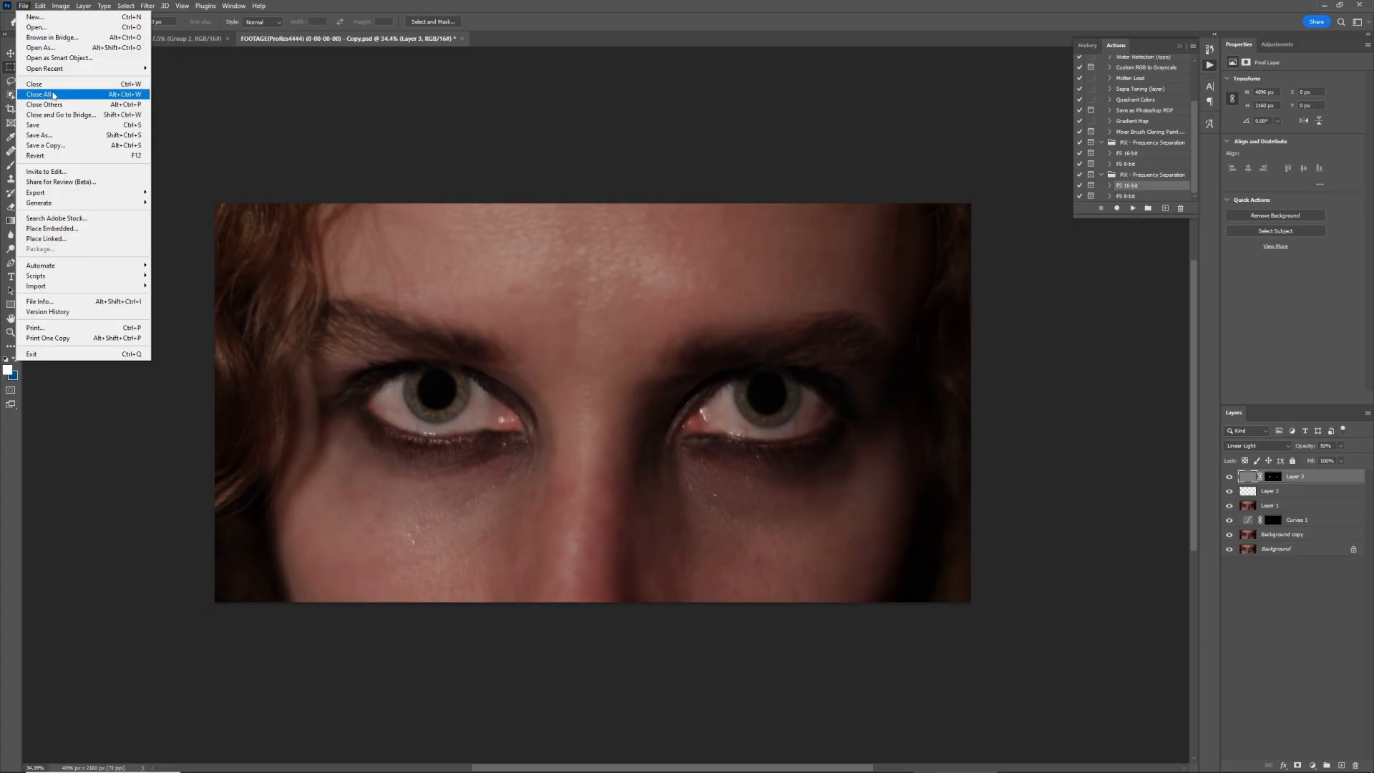
click(59, 136)
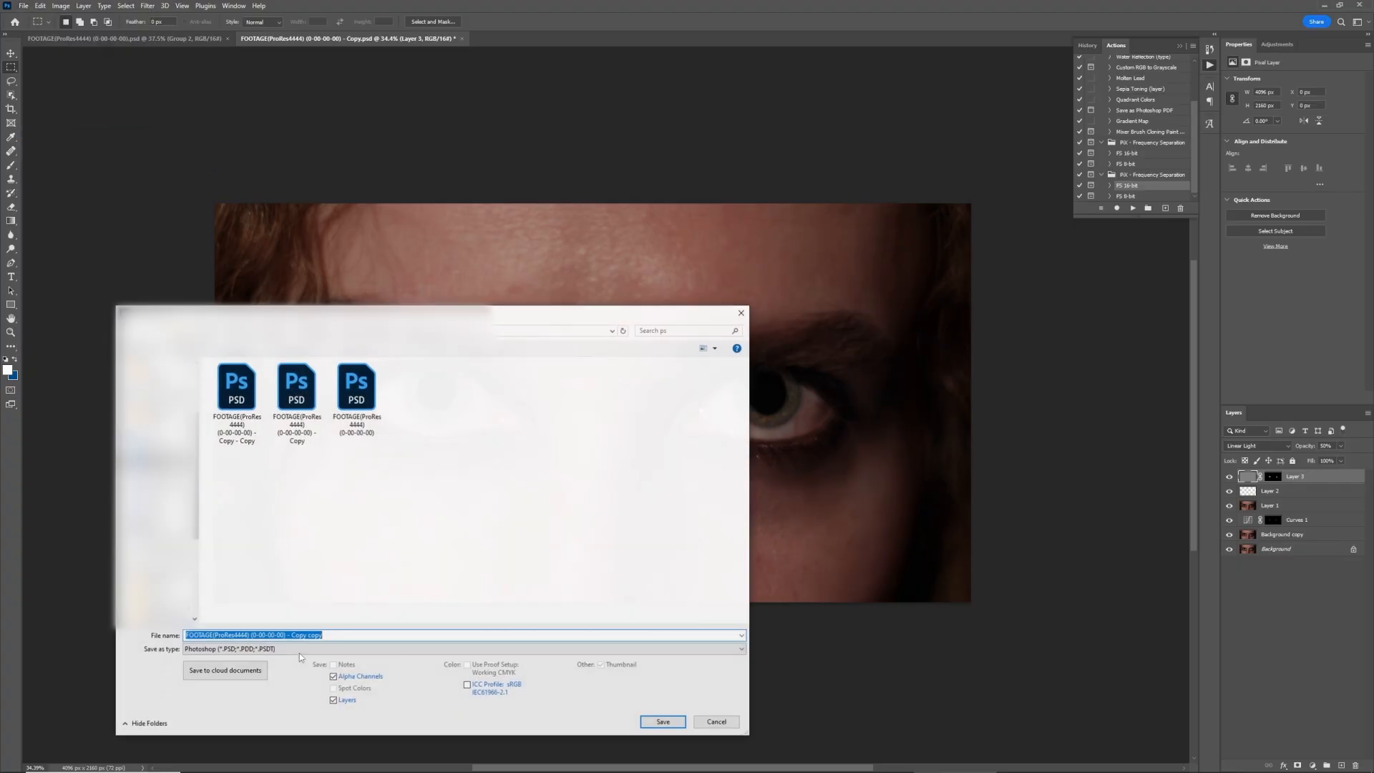
click(260, 649)
click(243, 617)
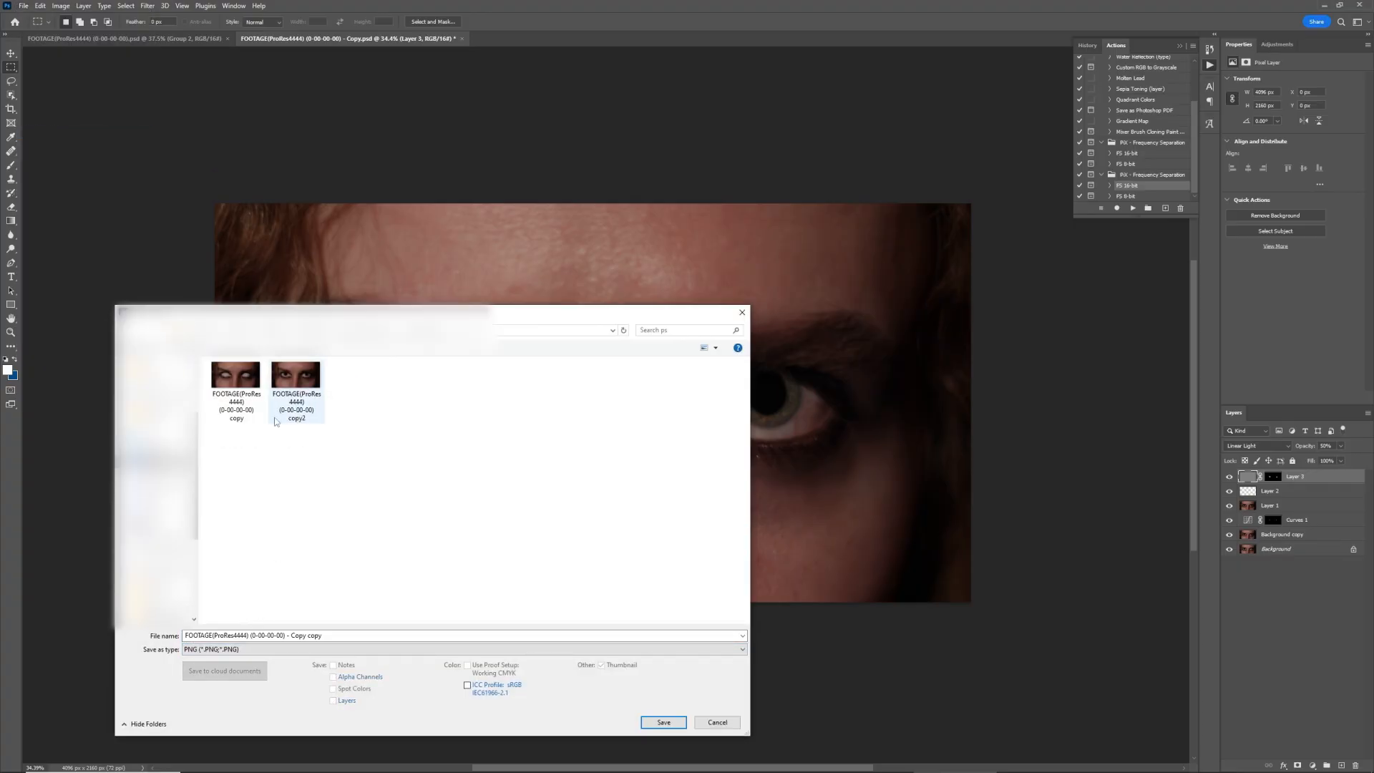
click(662, 722)
click(743, 239)
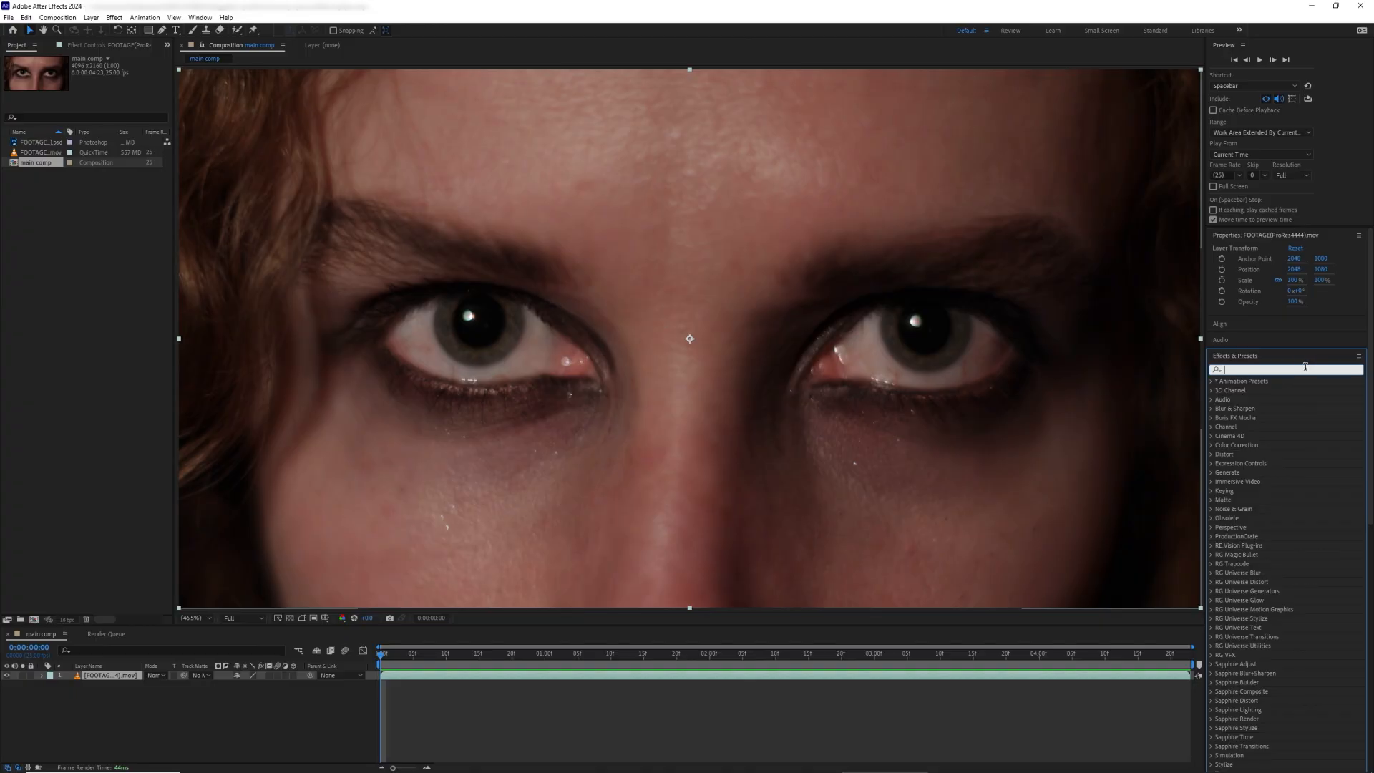
Step: In After Effects, apply Spot Clone Tracker to the footage layer and set its overlay to Wireframes Only (Faster Tracking)
text(pot c)
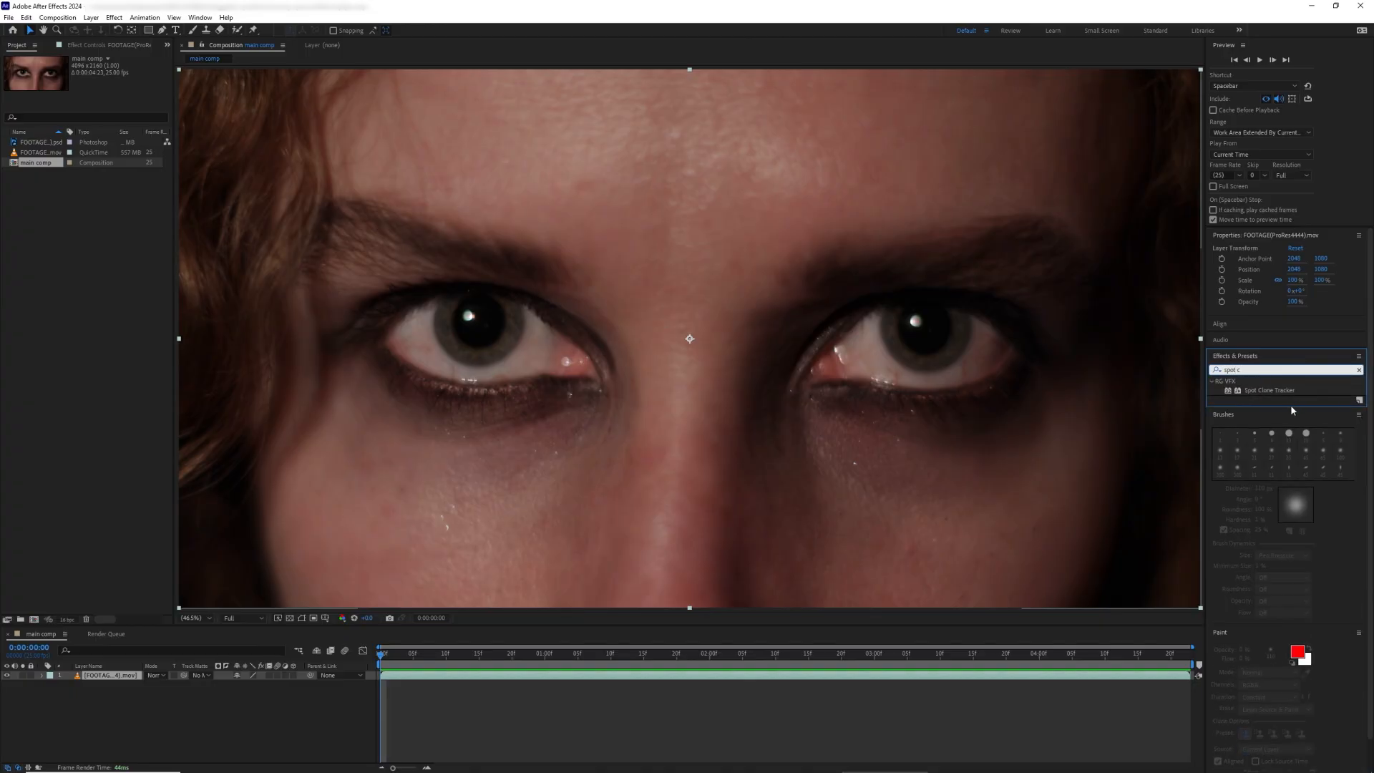
double_click(1268, 390)
click(127, 120)
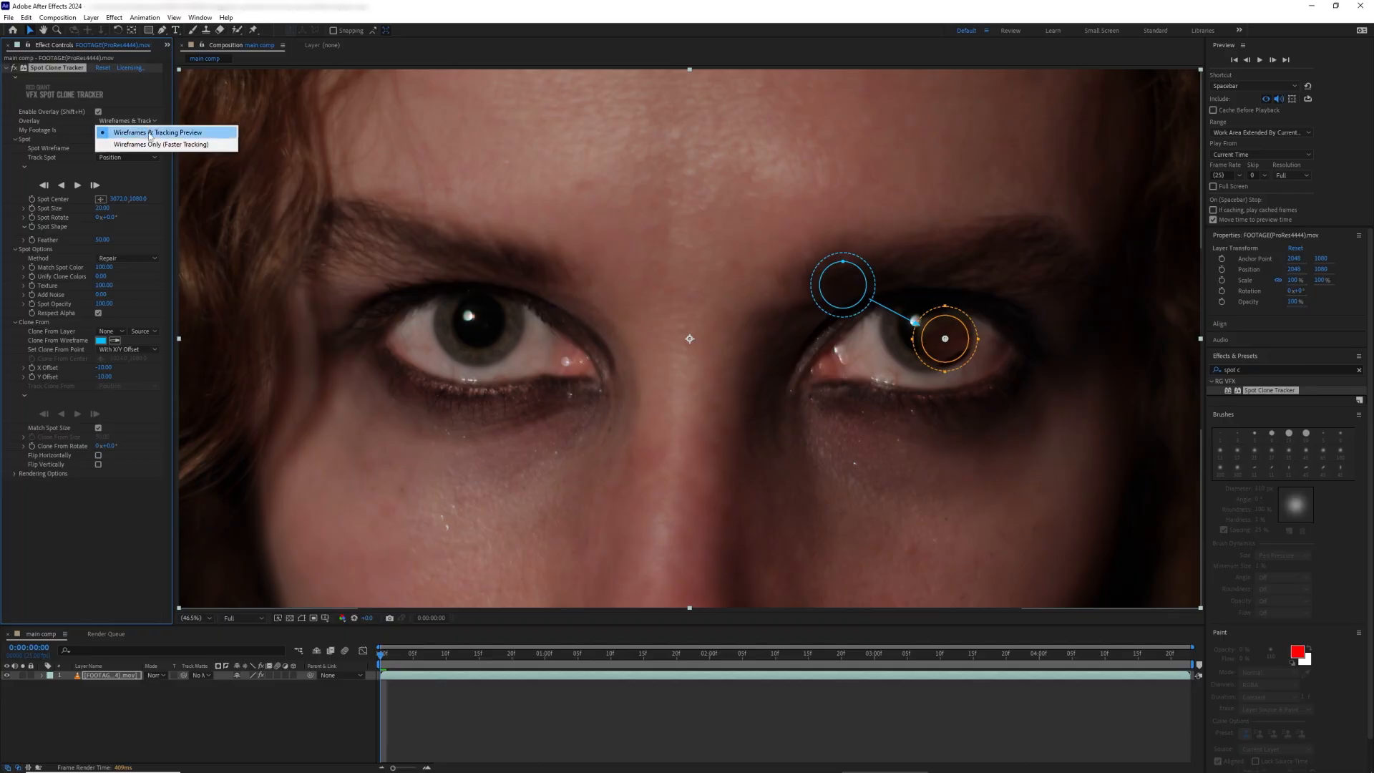
click(154, 144)
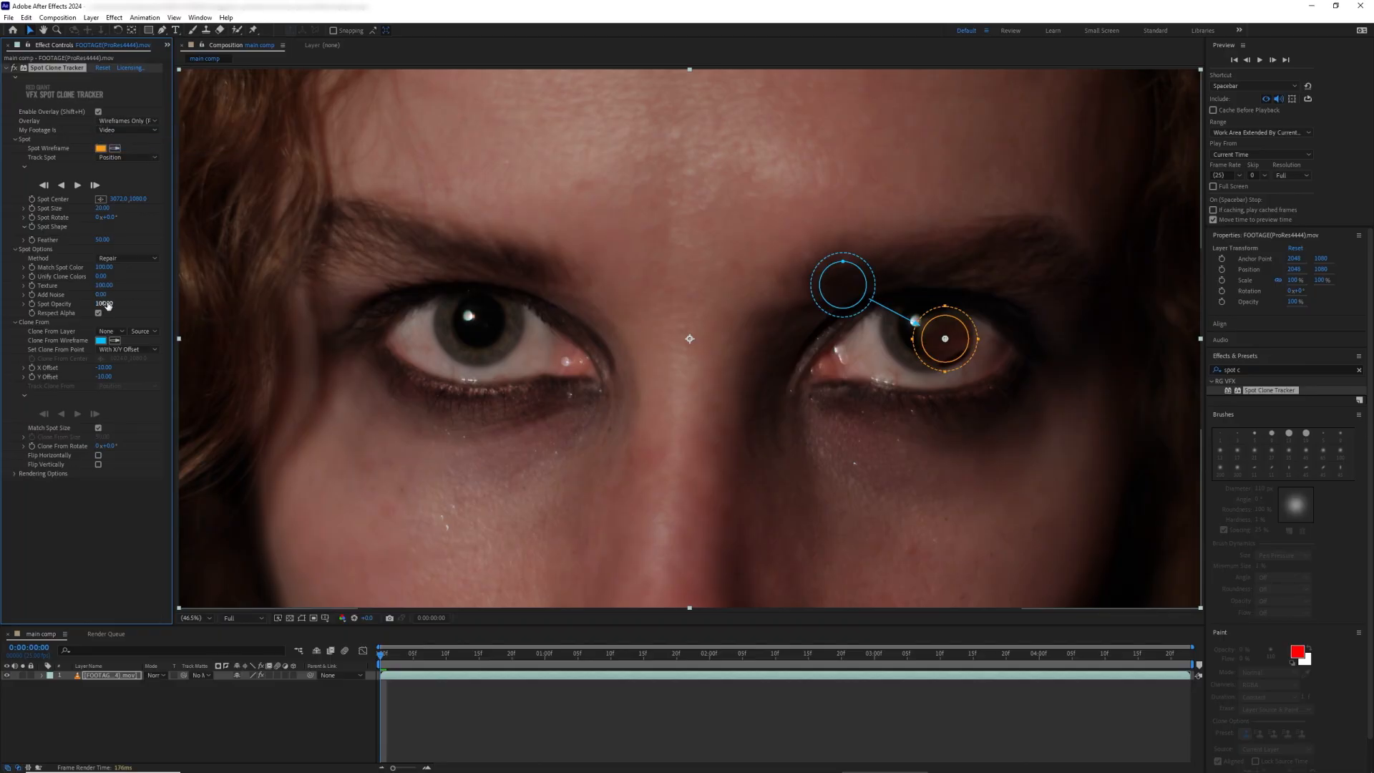
Step: Set the tracker's spot opacity to 0 and its clone-from point to Explicitly
click(131, 349)
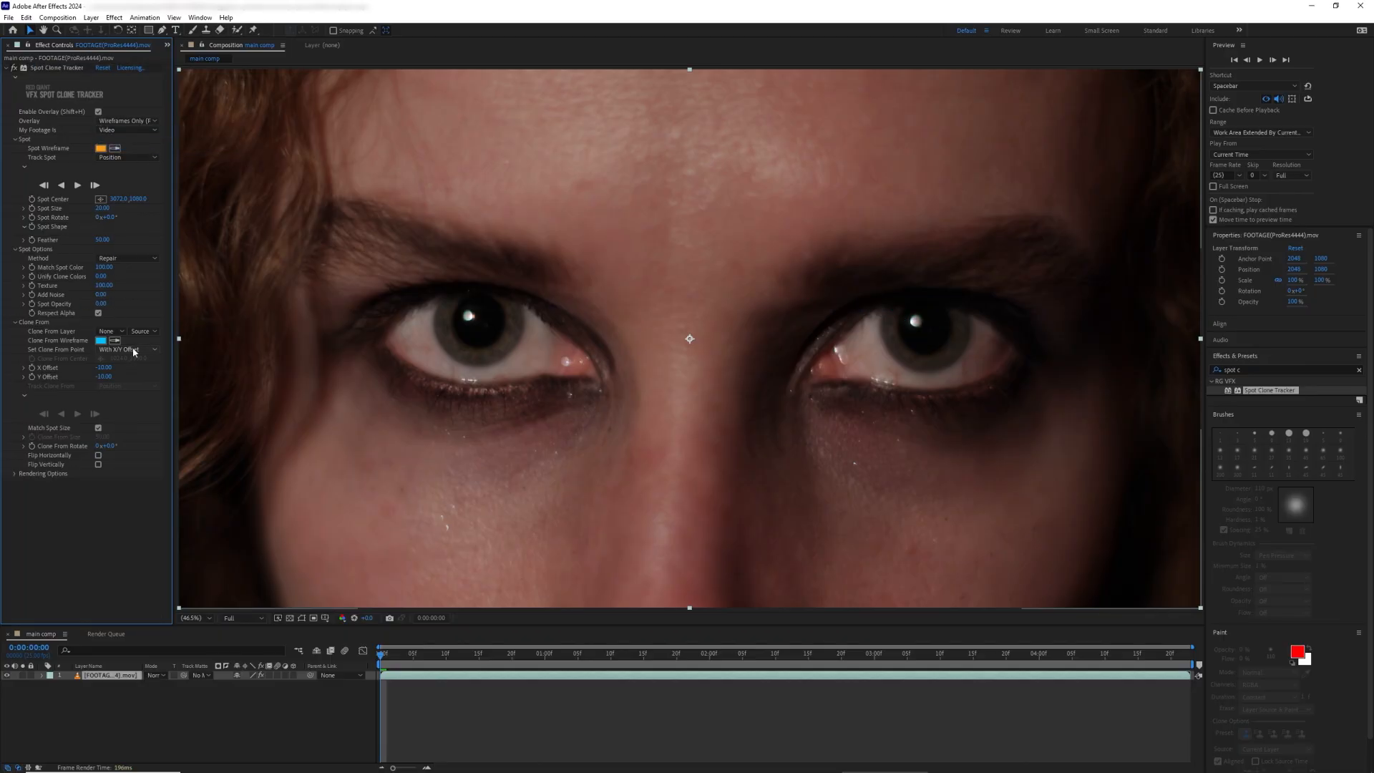
click(134, 350)
click(136, 362)
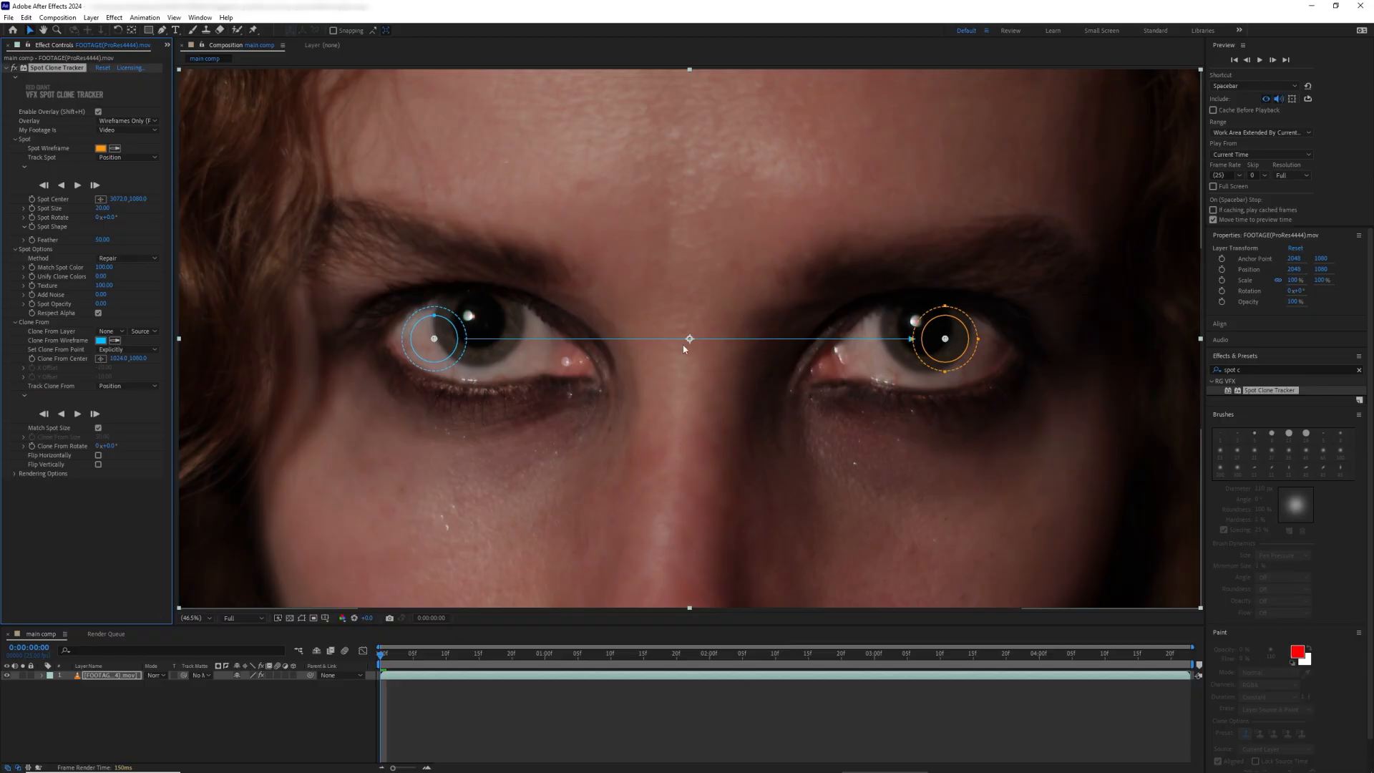
Step: Place the spot circle on the left iris and the clone-from circle on the right iris, enlarged to surround the whole iris
mouse_move(953, 353)
mouse_down()
mouse_move(504, 342)
mouse_move(892, 355)
mouse_move(937, 335)
mouse_up()
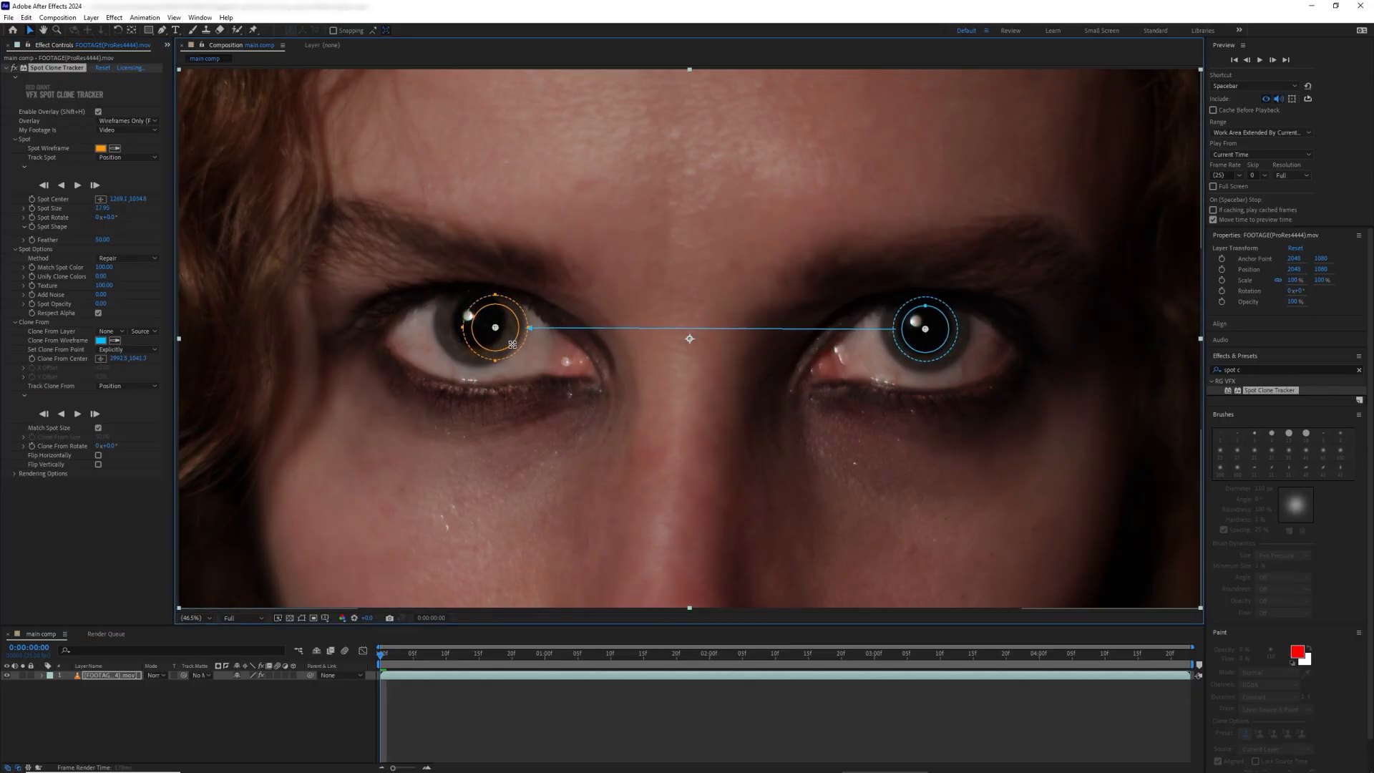
mouse_move(512, 344)
mouse_down()
mouse_move(585, 406)
mouse_move(568, 370)
mouse_move(598, 403)
mouse_move(578, 383)
mouse_move(613, 398)
mouse_move(569, 363)
mouse_move(586, 377)
mouse_move(547, 407)
mouse_up()
click(99, 428)
click(99, 428)
Step: Check the spot circle's fit around the left iris and track the spot forward through the clip
scroll(511, 389, up, 2)
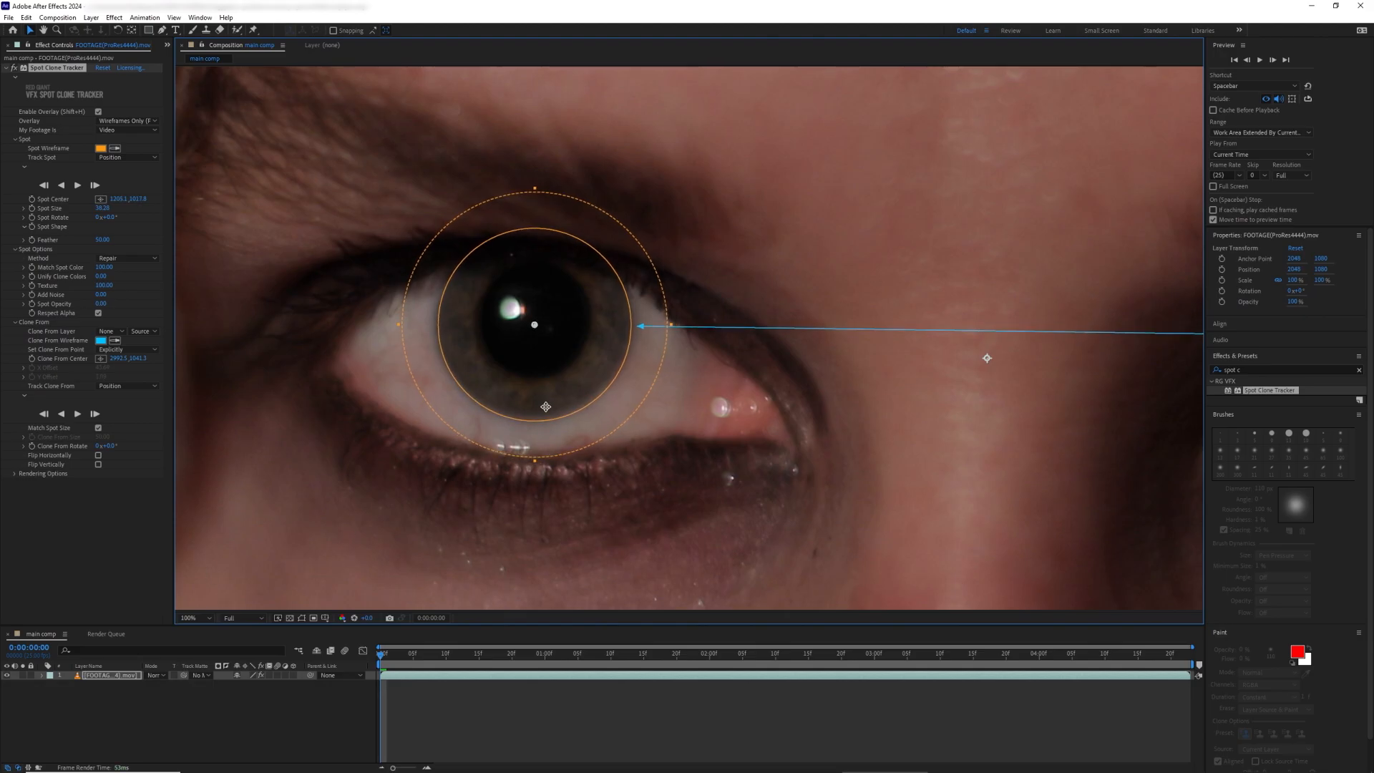
key(shift+slash)
click(79, 184)
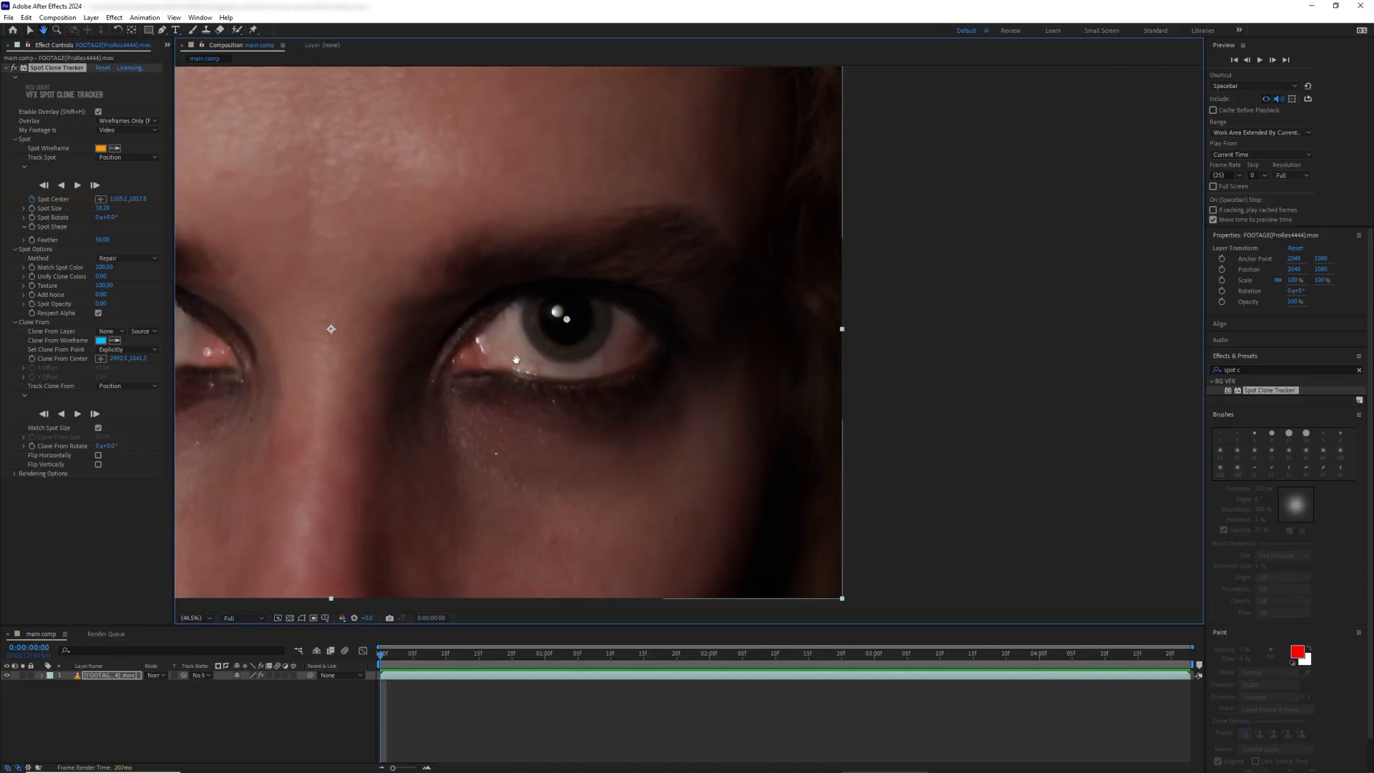
Step: Centre the clone-from circle precisely on the right iris and track it forward through the clip
scroll(562, 366, up, 3)
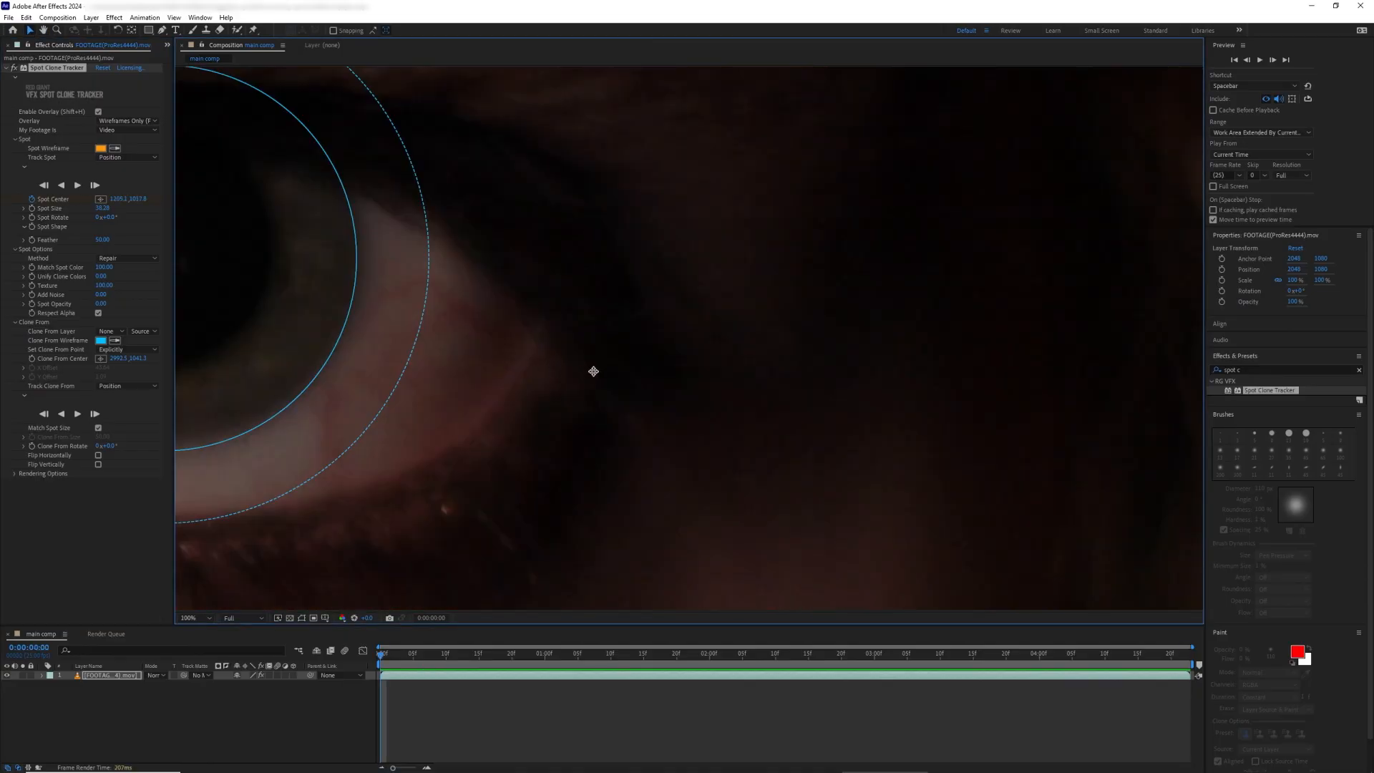
scroll(595, 371, down, 1)
drag(641, 406, 775, 408)
scroll(664, 367, down, 1)
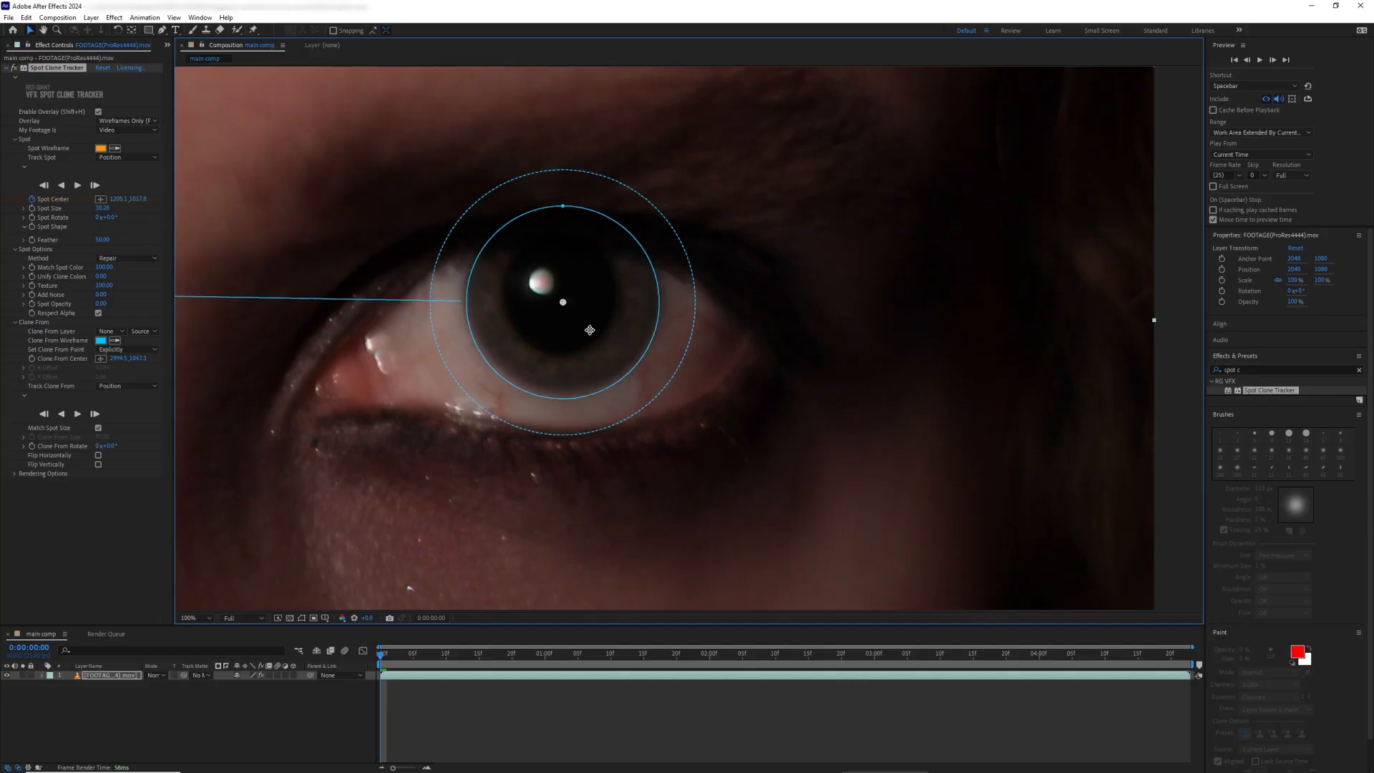
drag(591, 330, 591, 330)
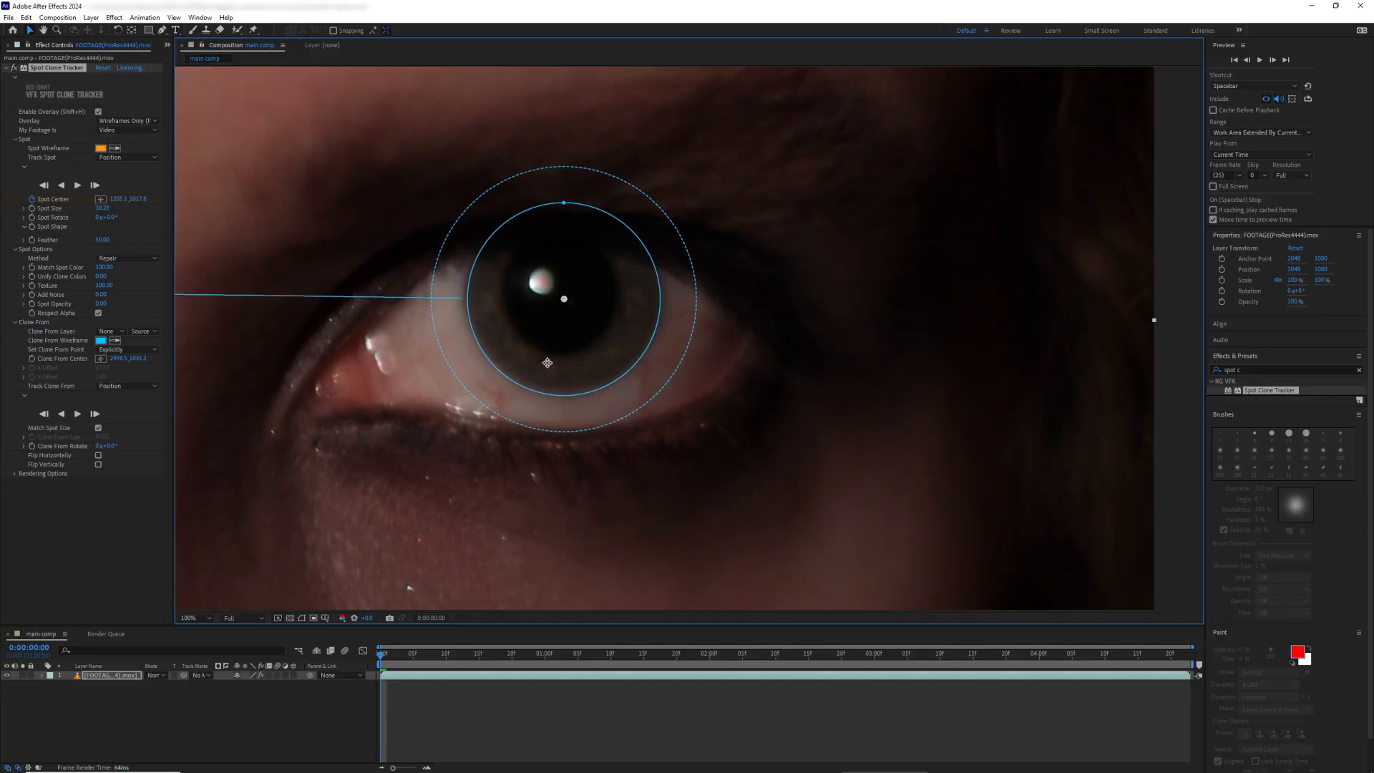
key(shift+slash)
click(78, 414)
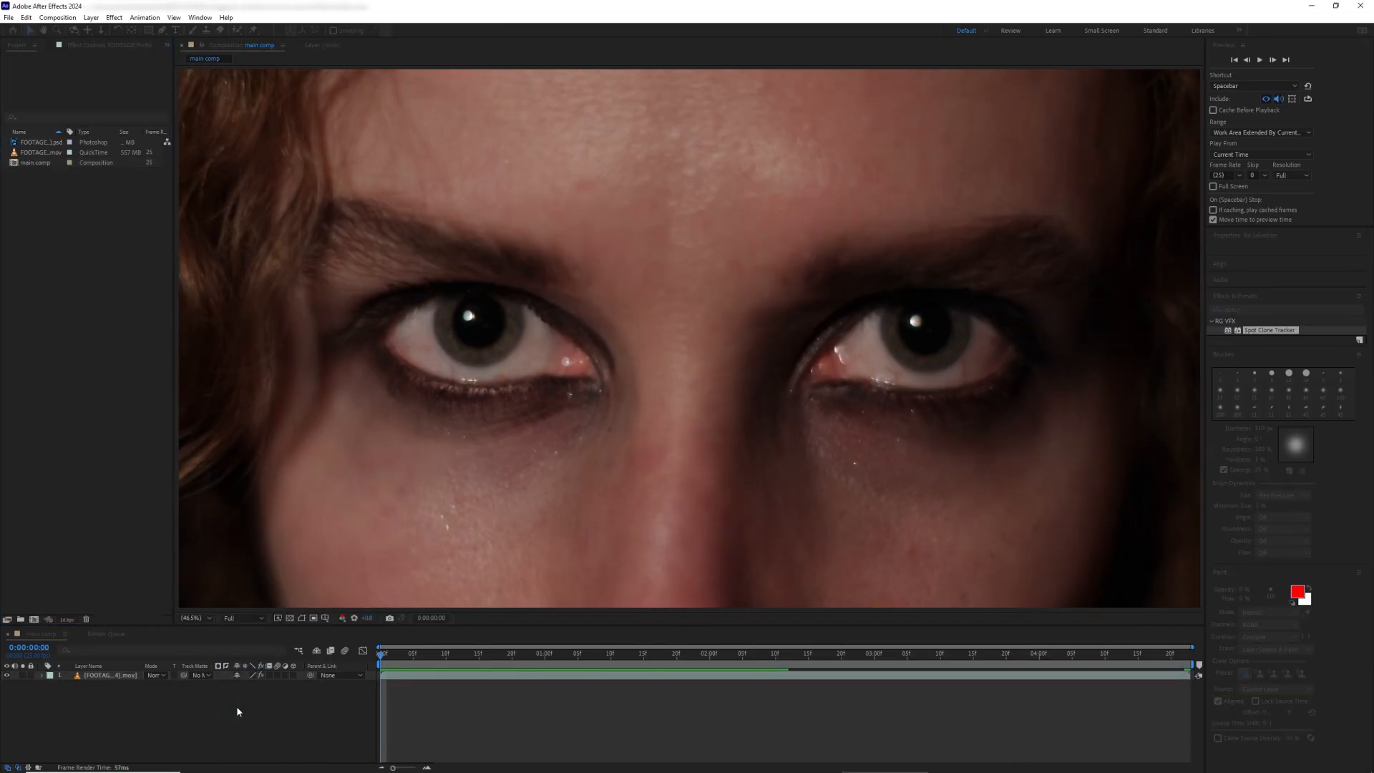
Step: Add the blank-white-eye PNG above the footage in main comp and toggle its visibility to compare it with the original eyes
click(7, 674)
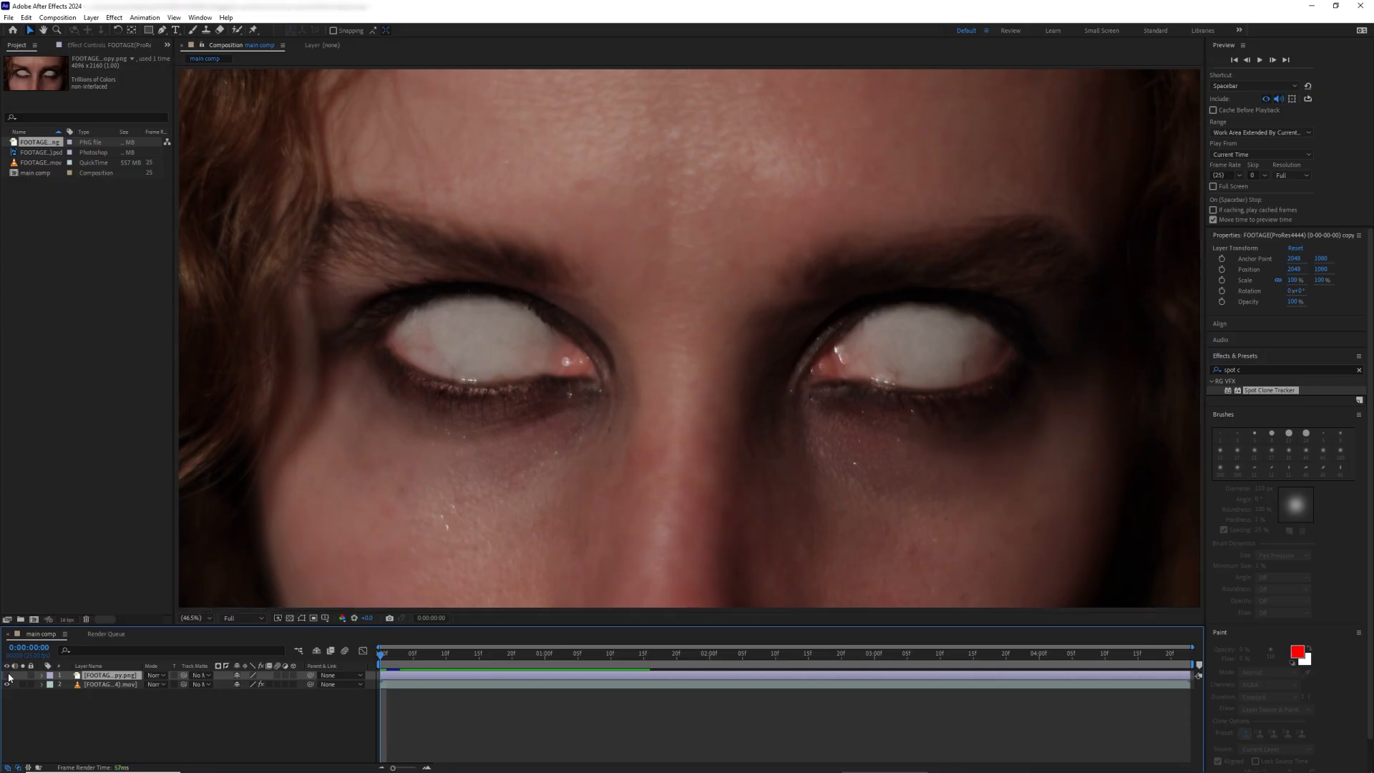
click(7, 675)
key(p)
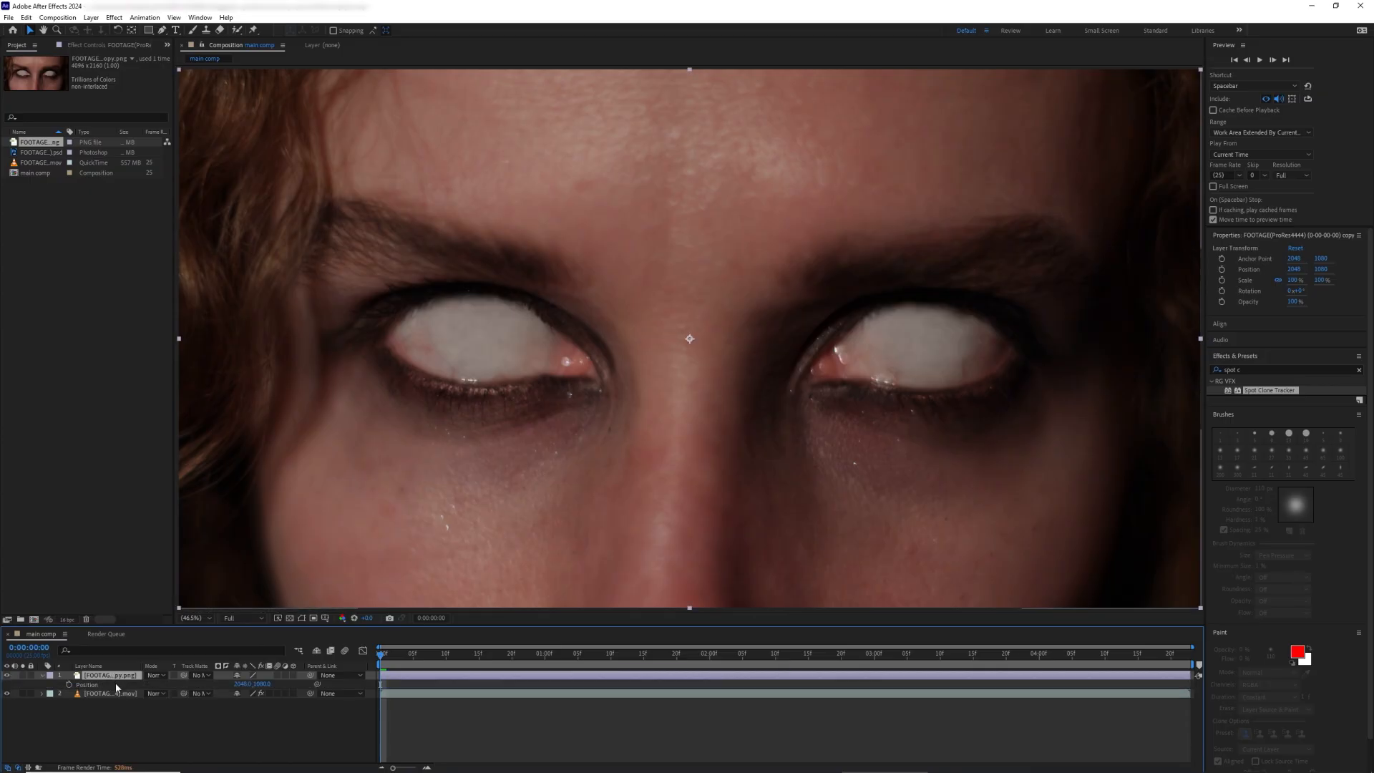
key(p)
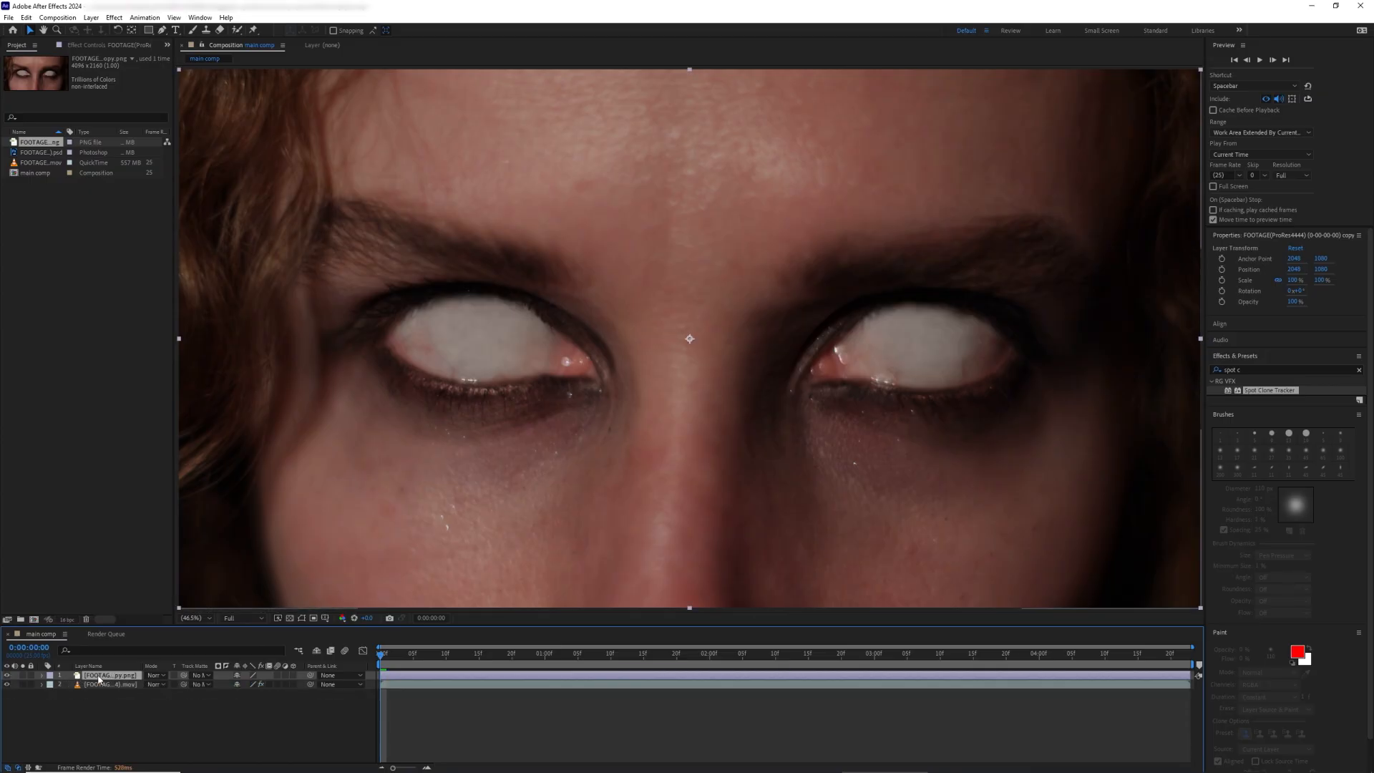
Step: Duplicate the blank-white-eye layer and rename the lower copy "right eye"
key(ctrl+d)
right_click(106, 686)
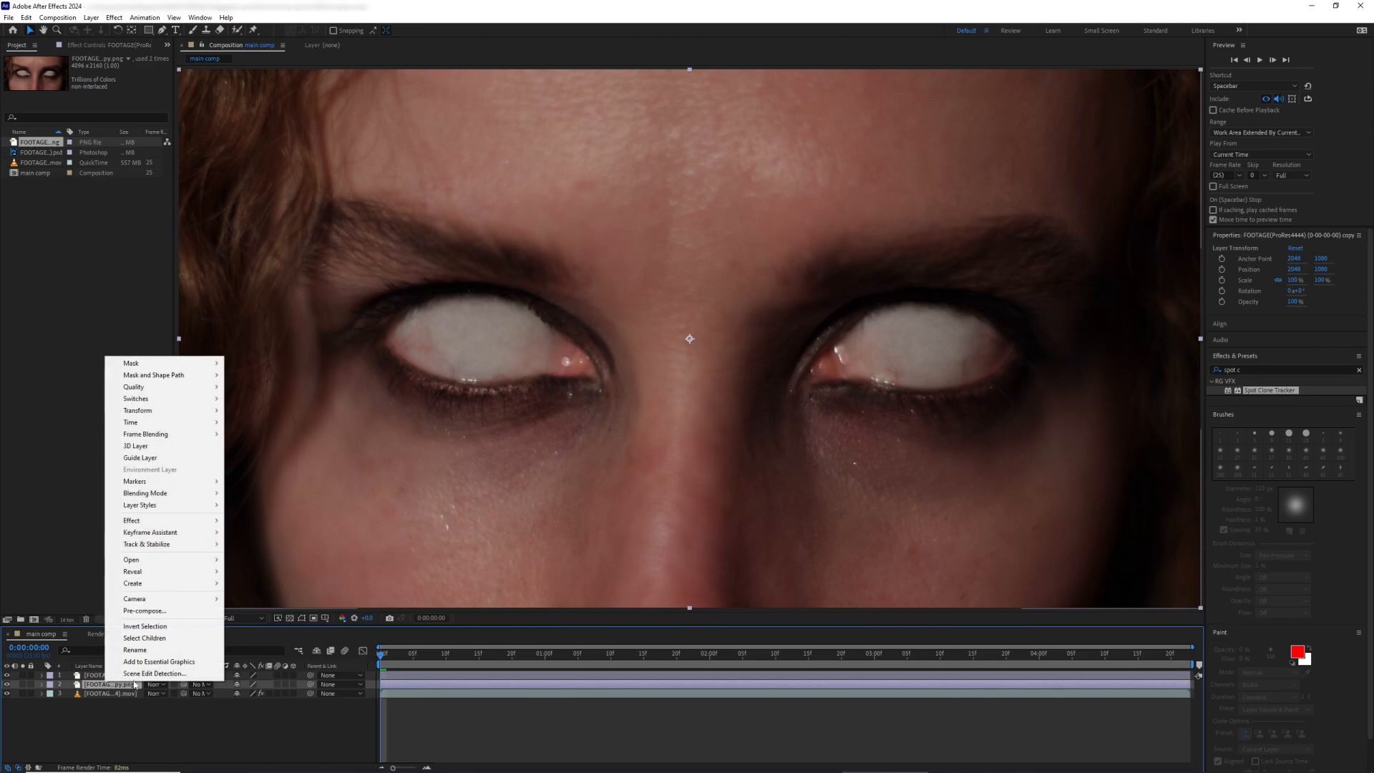
click(148, 650)
text(right eye)
key(Return)
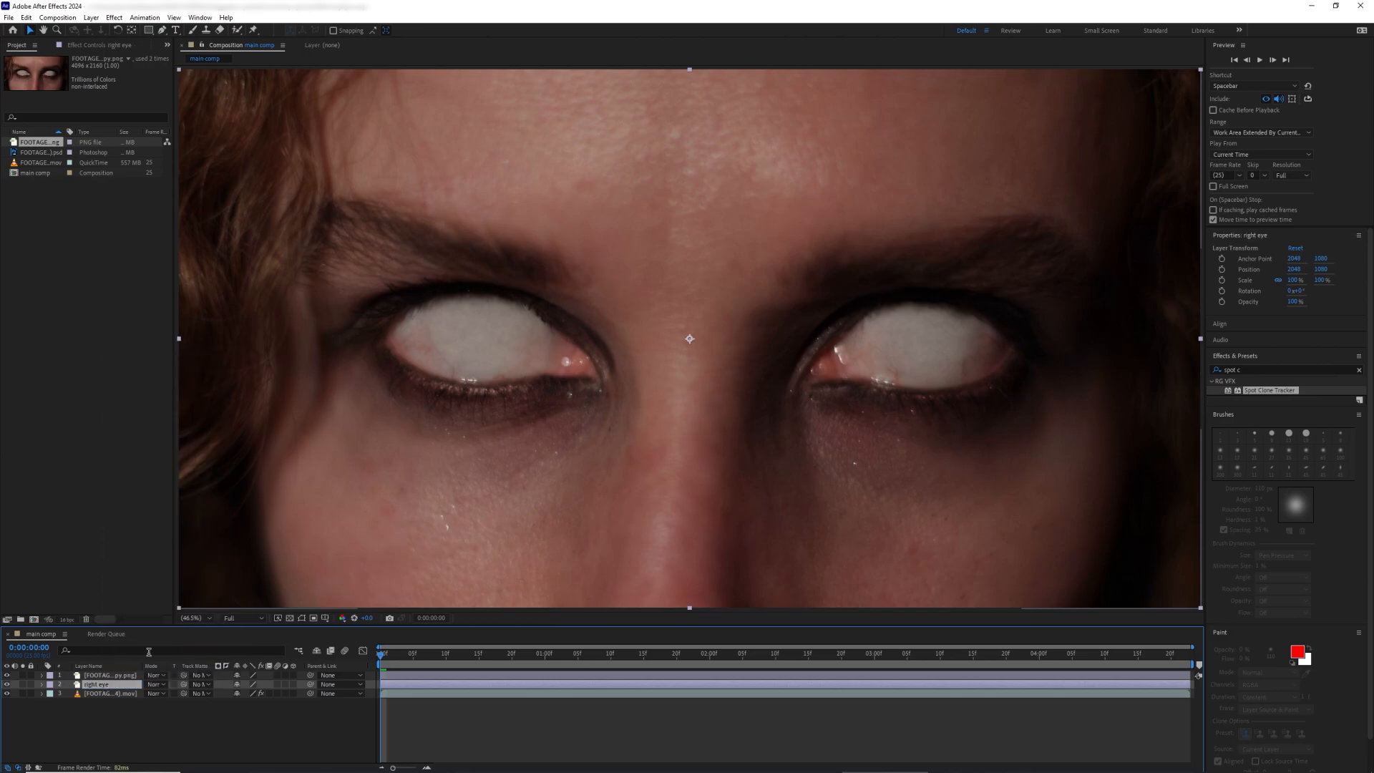
Step: Rename the upper copy of the blank-white-eye layer "left eye"
right_click(127, 676)
click(157, 641)
text(left eye)
key(Return)
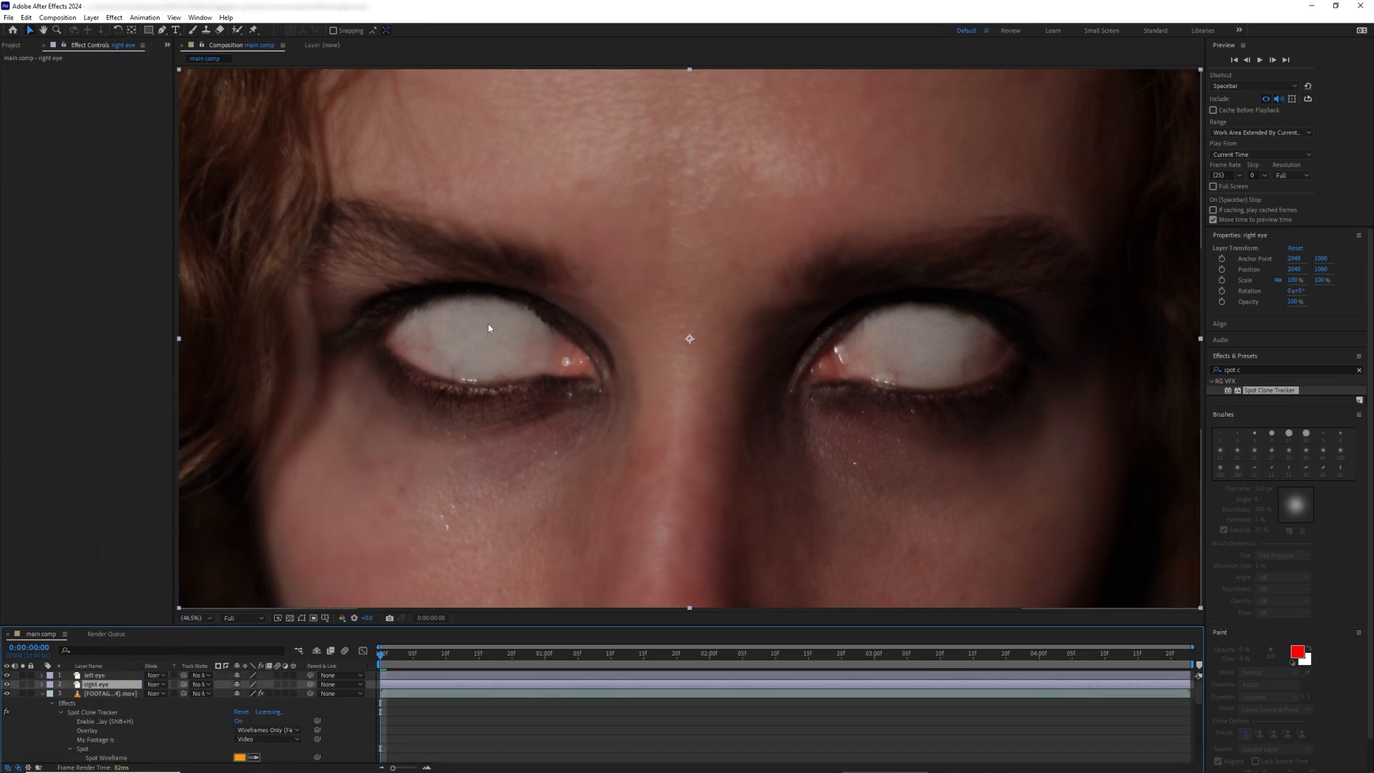
Step: Add a position expression to the right eye layer that links it to the footage's Spot Clone Tracker Spot Center
key(p)
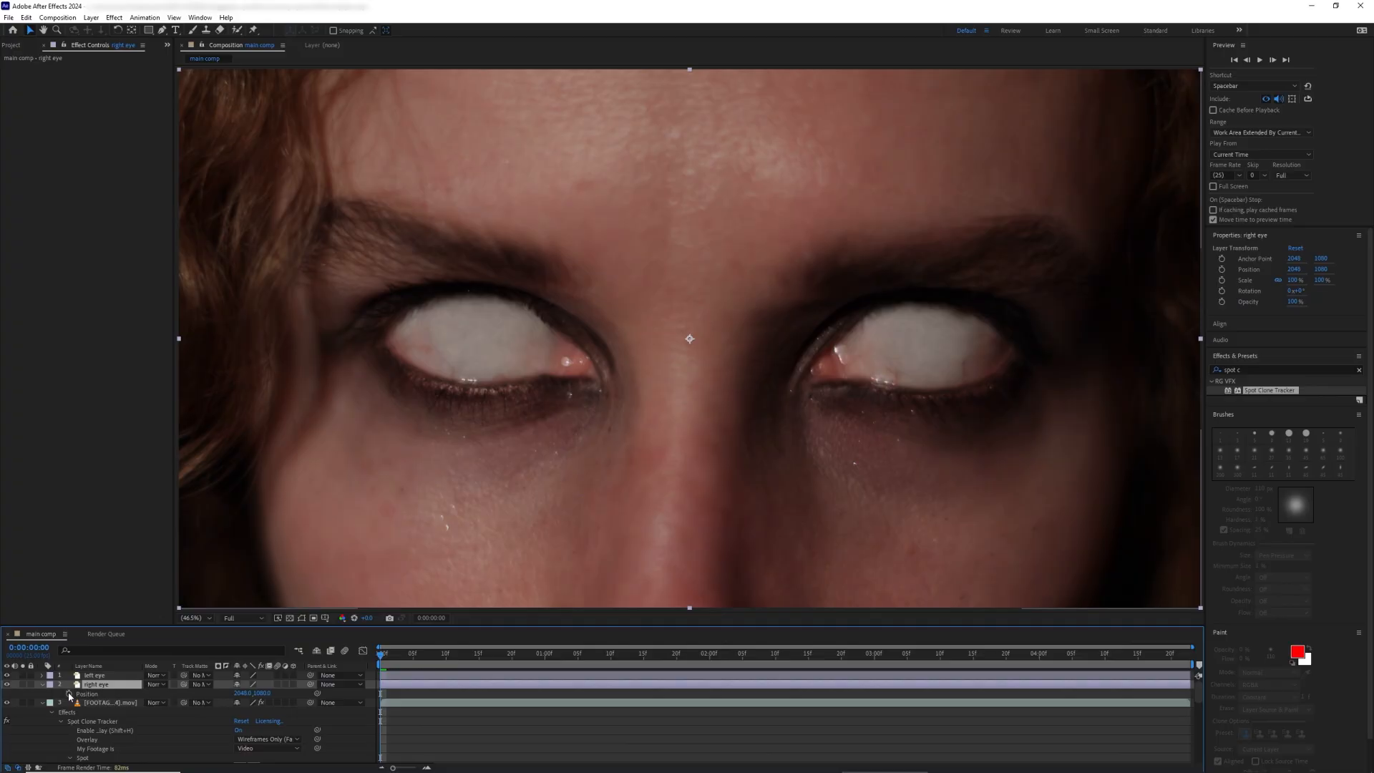
alt+click(69, 694)
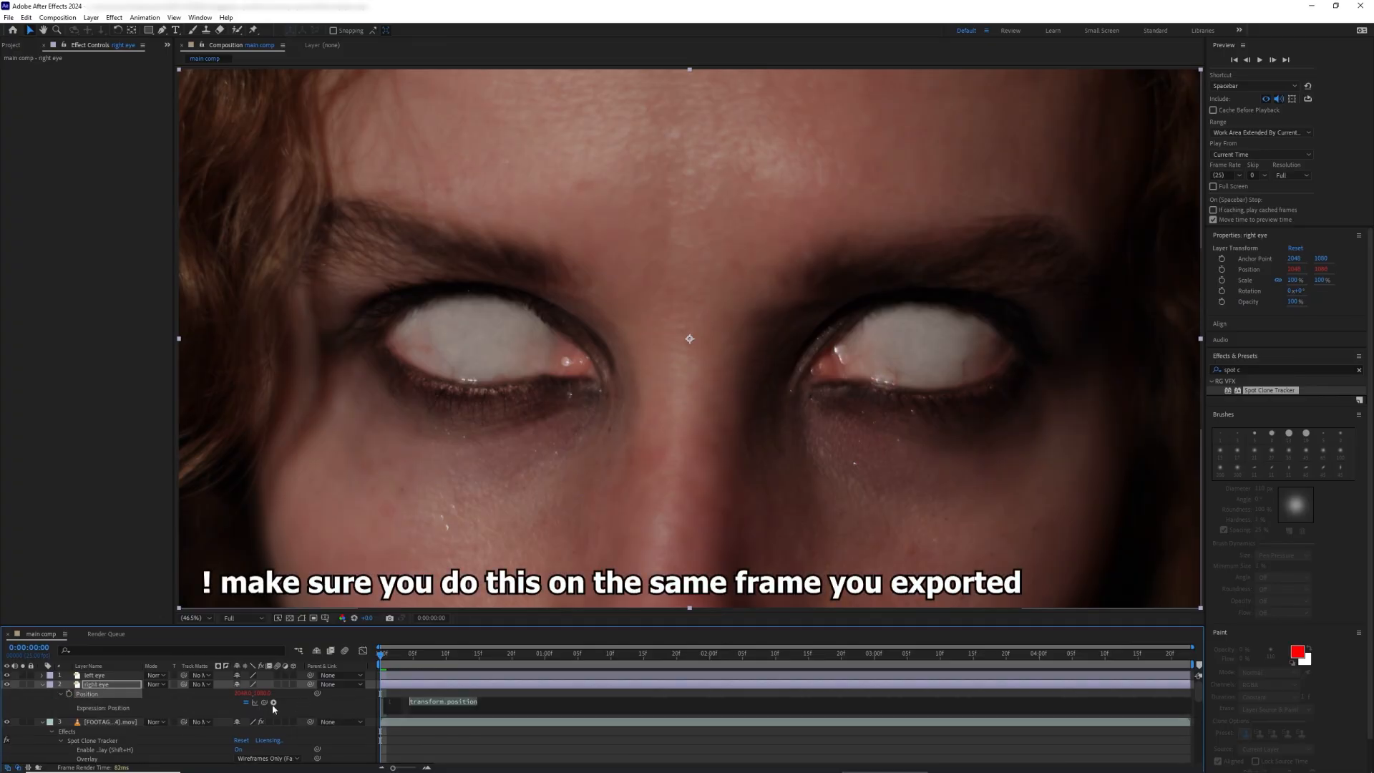
drag(212, 739, 143, 708)
click(42, 725)
scroll(42, 722, up, 2)
Step: Add a position expression to the left eye layer that links it to the footage's Spot Clone Tracker Clone From Center
click(100, 676)
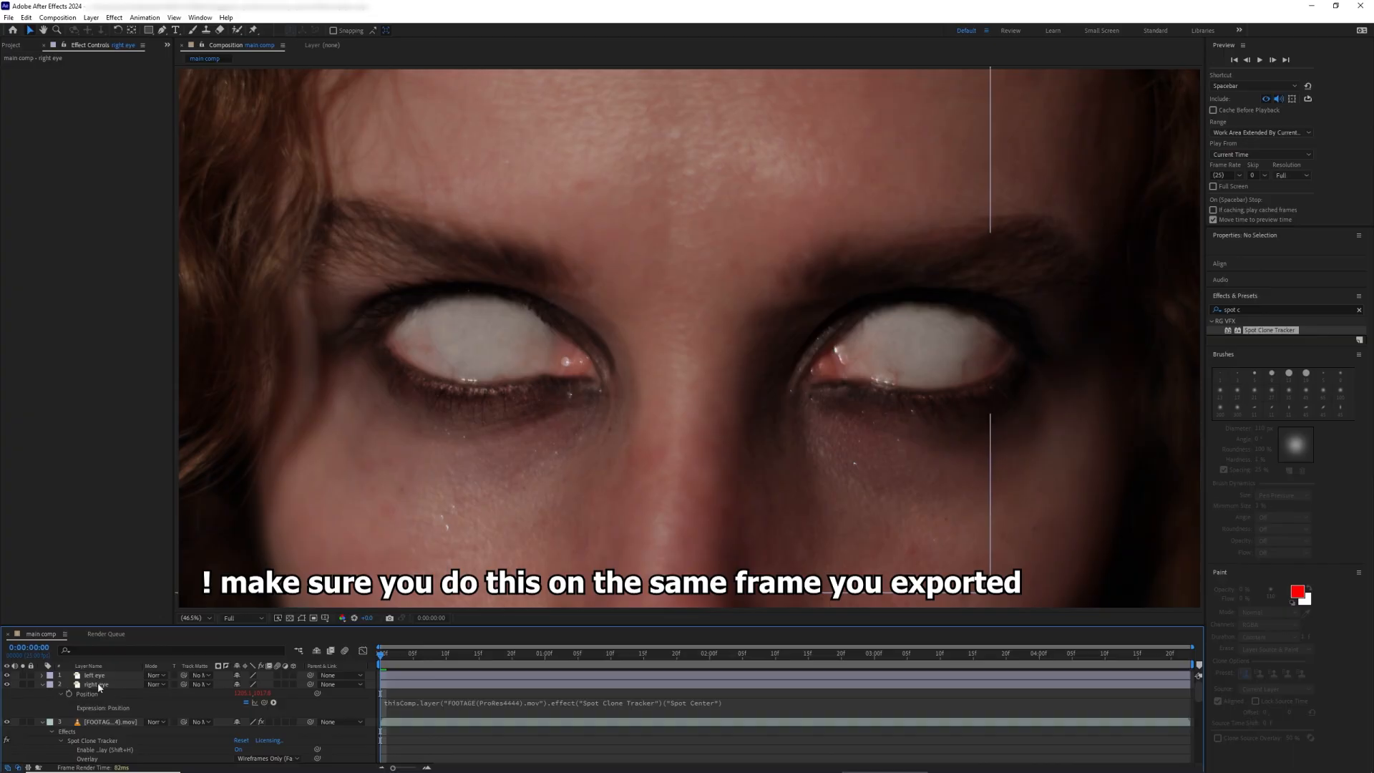
key(p)
alt+click(68, 684)
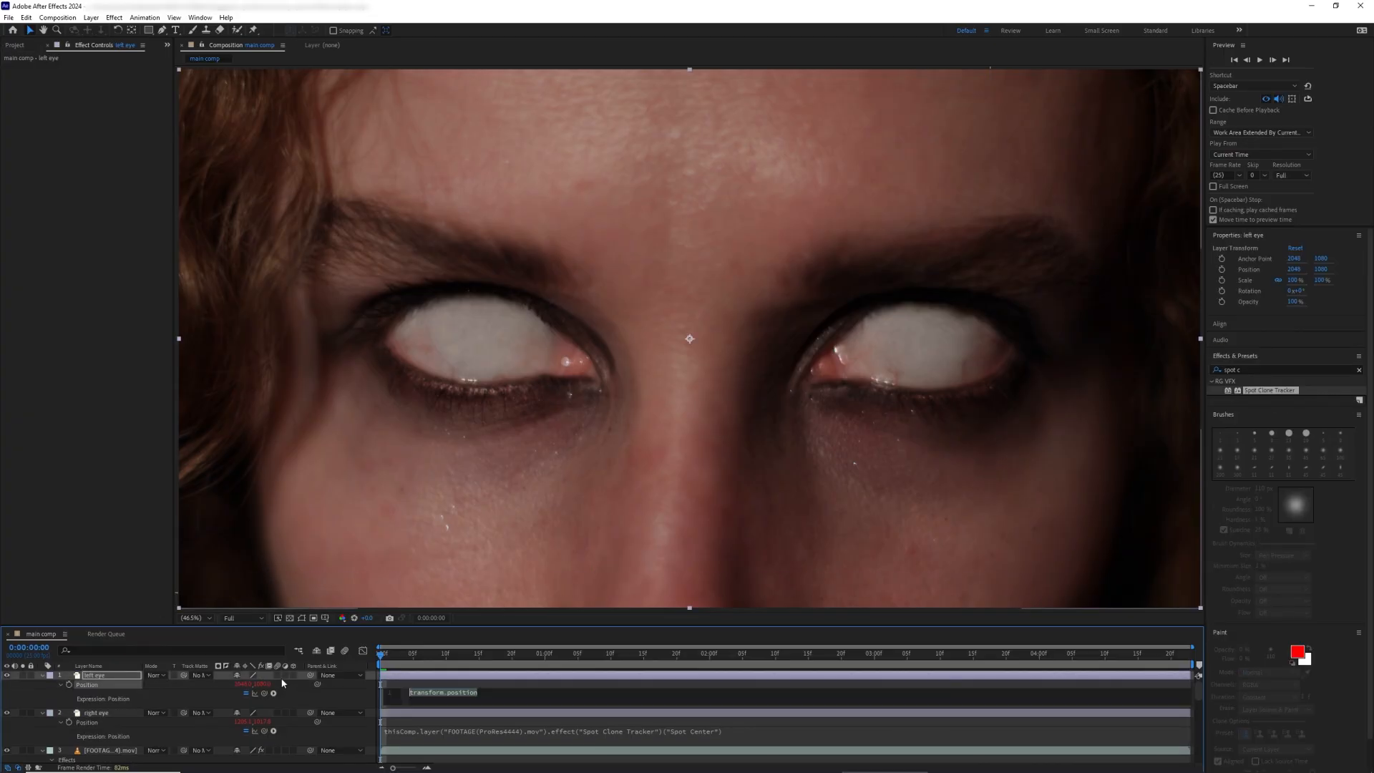
mouse_move(264, 694)
mouse_down()
mouse_move(126, 768)
mouse_move(134, 676)
mouse_move(131, 709)
mouse_up()
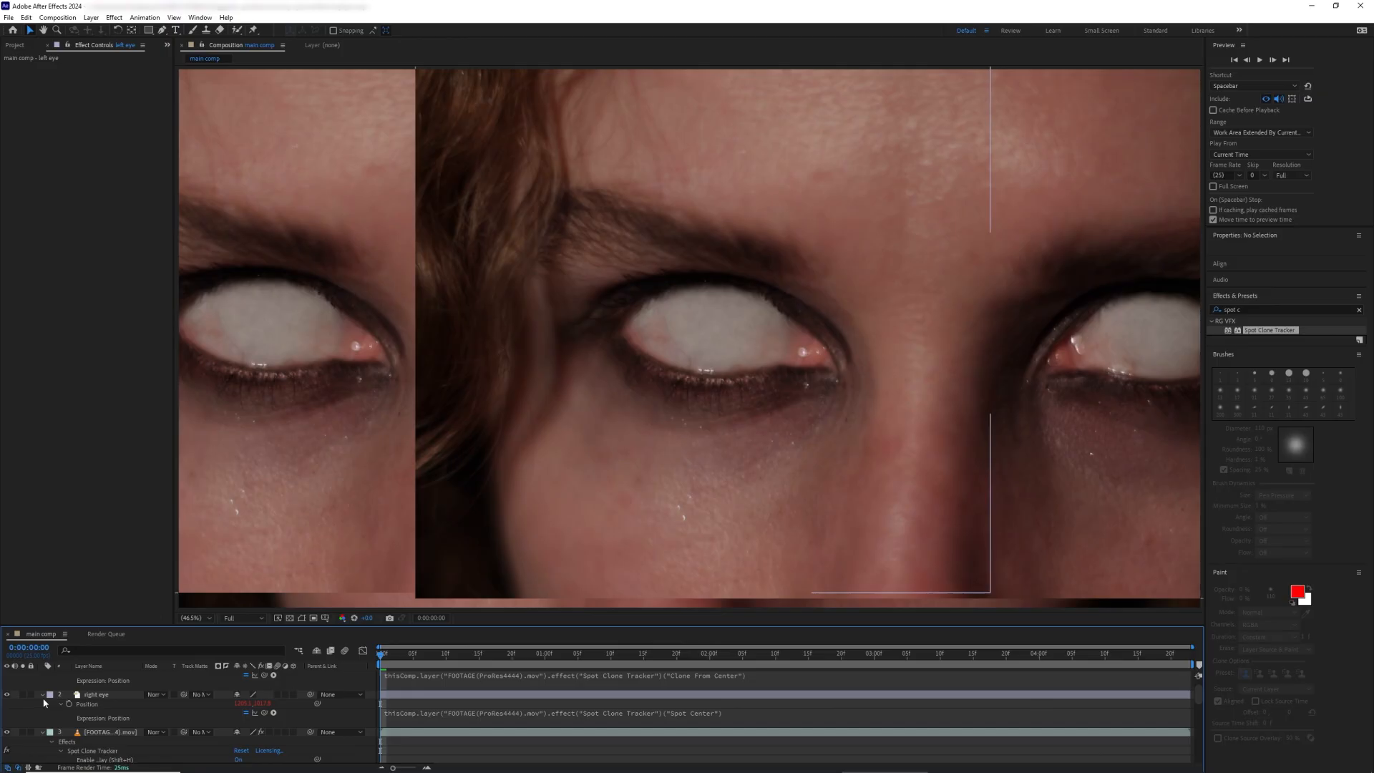
click(41, 675)
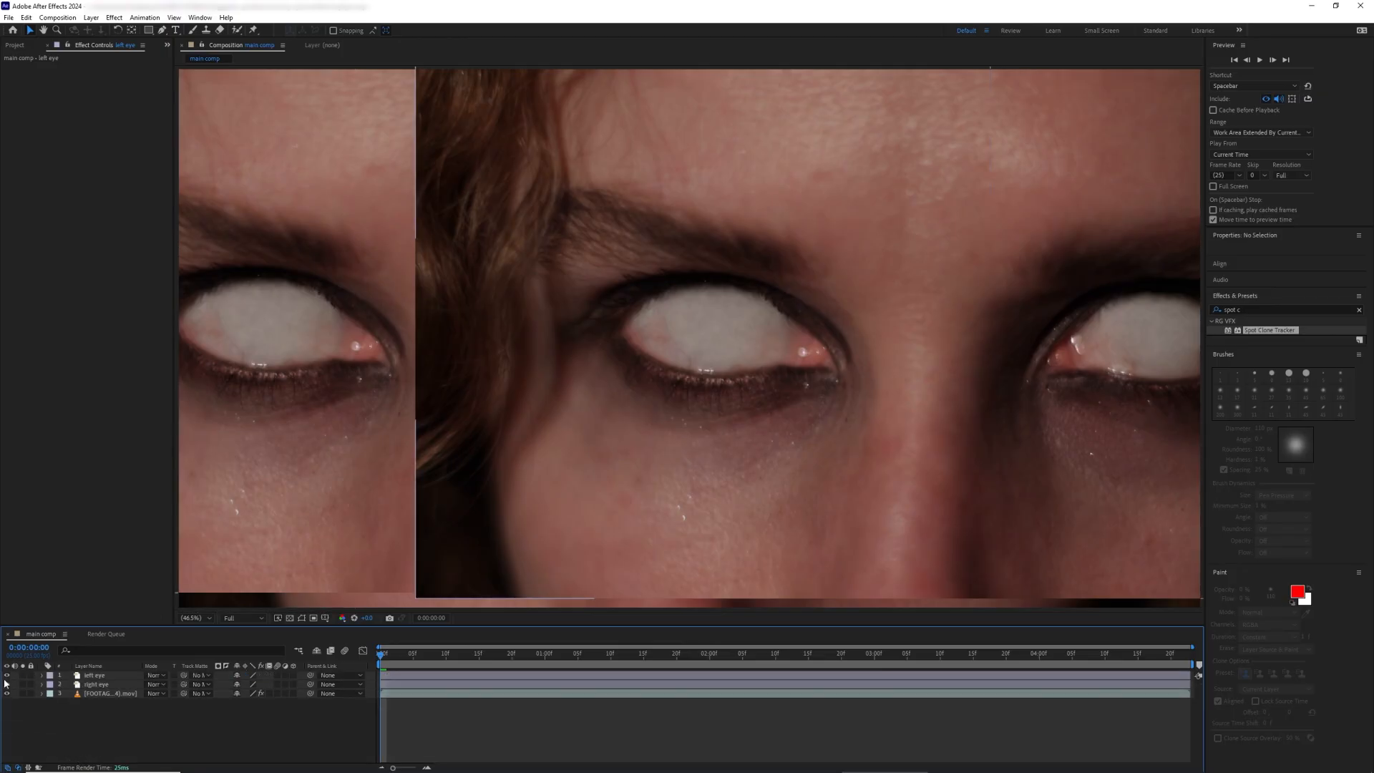
Step: Roughly shift the right eye layer's anchor point until its image lines up with the composition edges
click(102, 685)
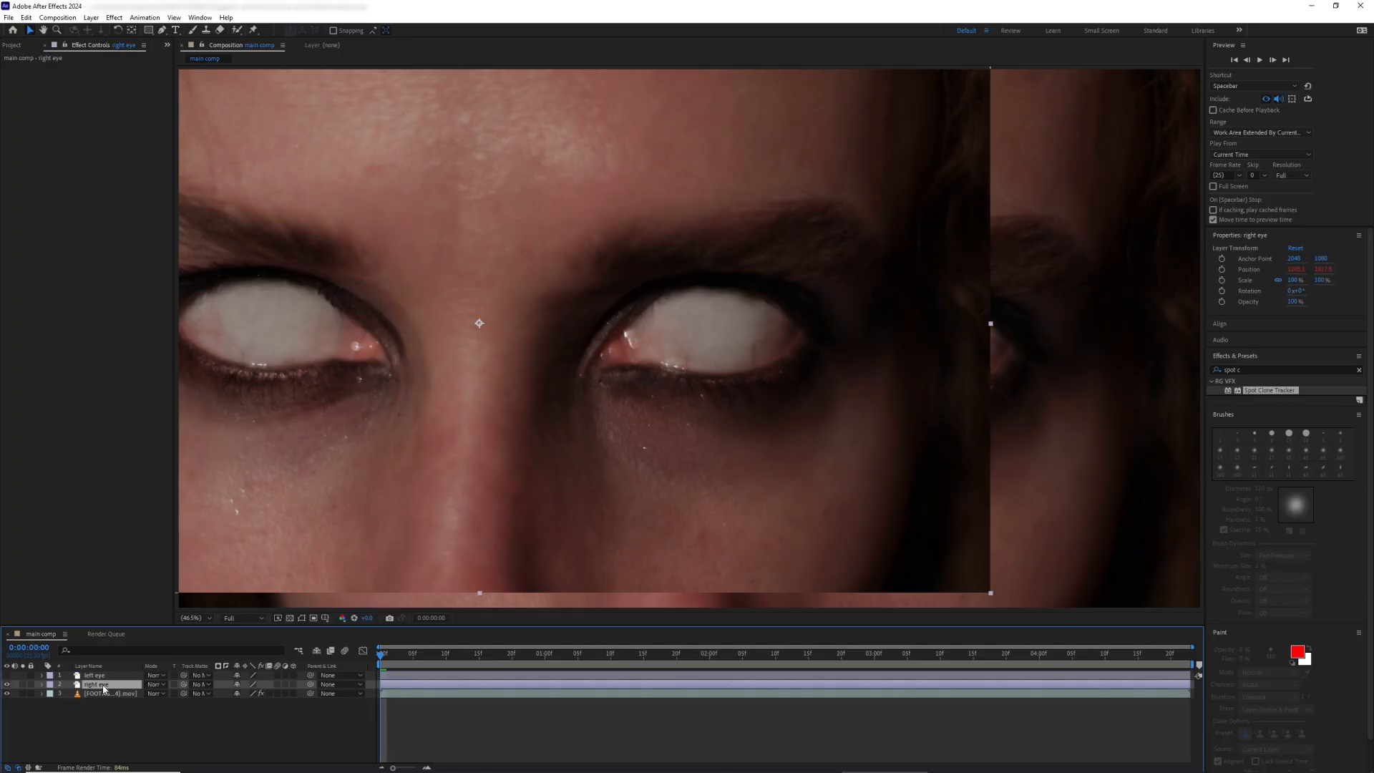
key(a)
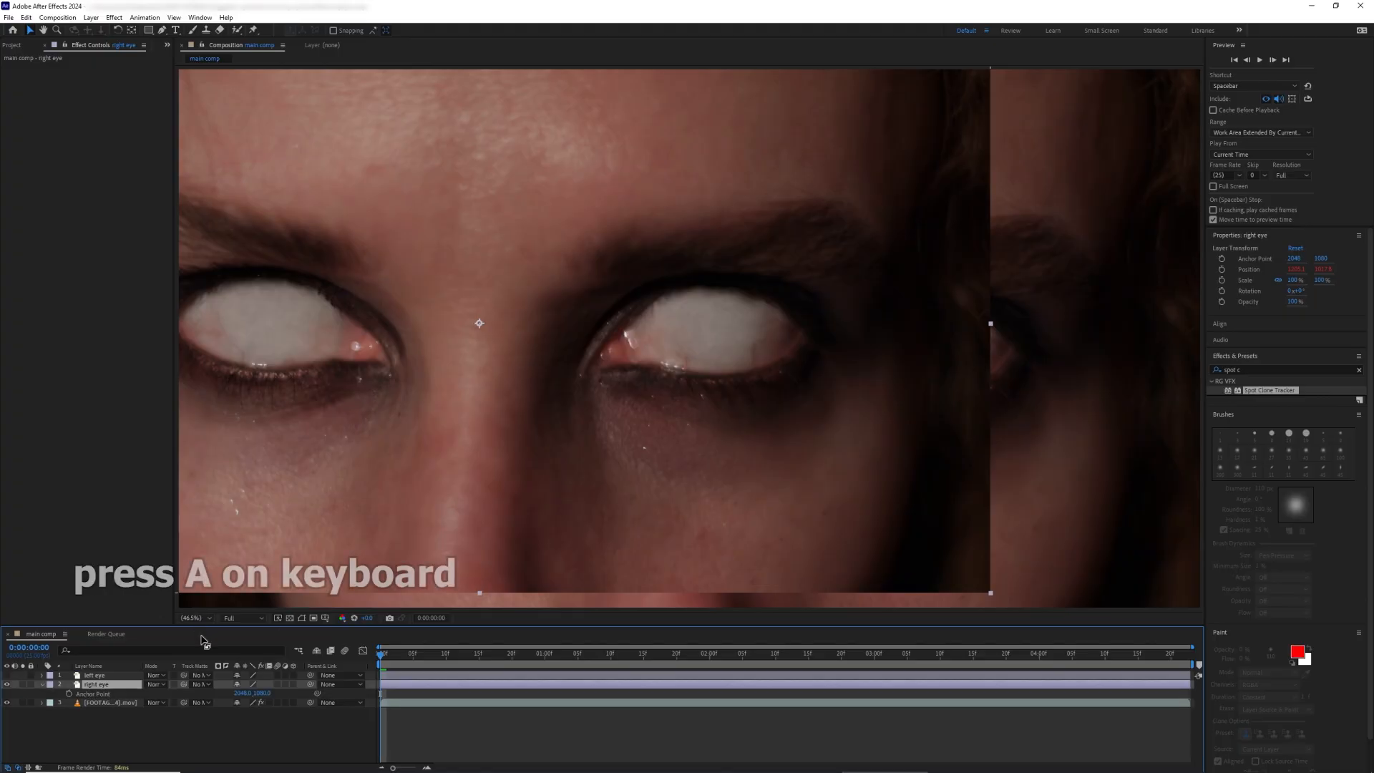
drag(240, 692, 2, 695)
mouse_move(240, 693)
mouse_down()
mouse_move(12, 694)
mouse_move(251, 694)
mouse_move(231, 693)
mouse_up()
key(space)
drag(442, 276, 831, 380)
scroll(830, 380, up, 4)
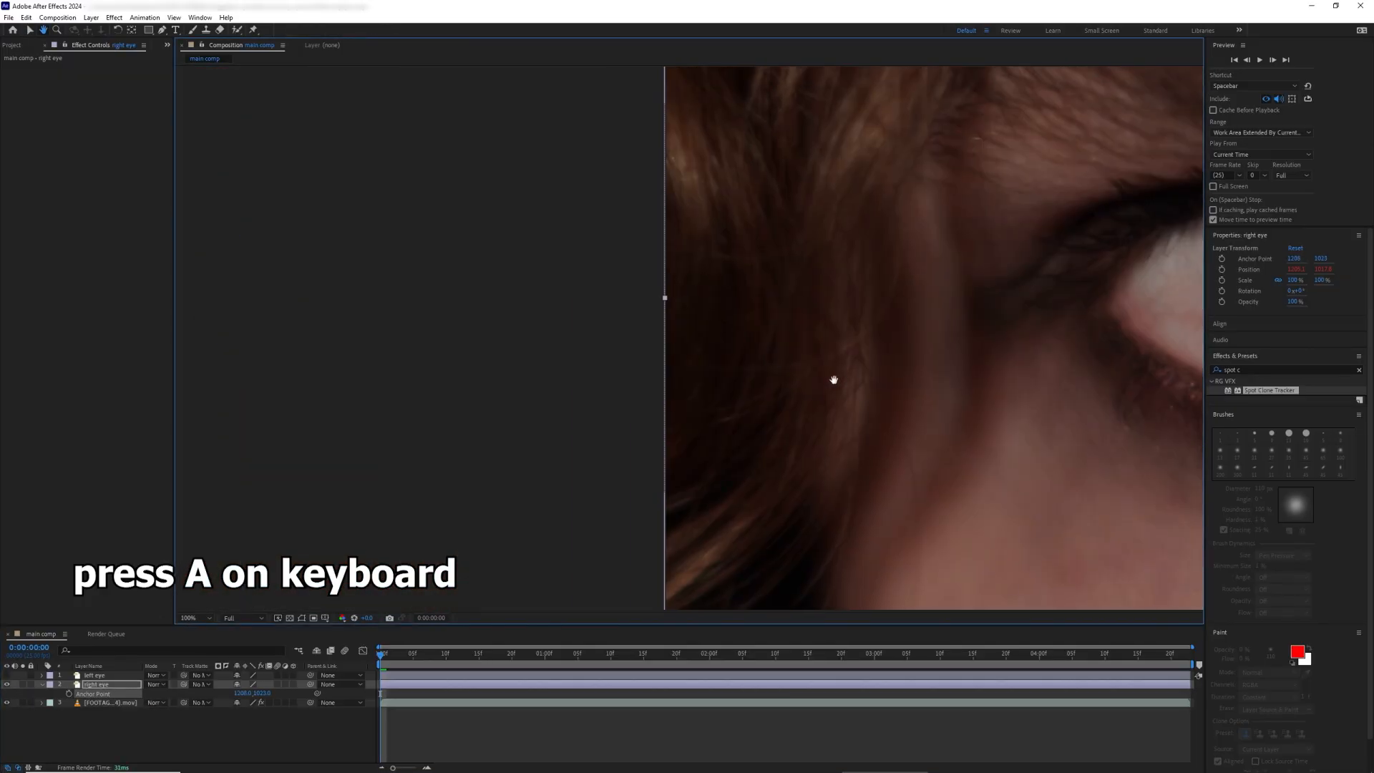
Step: Fine-tune the right eye layer's anchor point to about 1205, 1018, checking its edges against the composition frame
drag(247, 693, 244, 692)
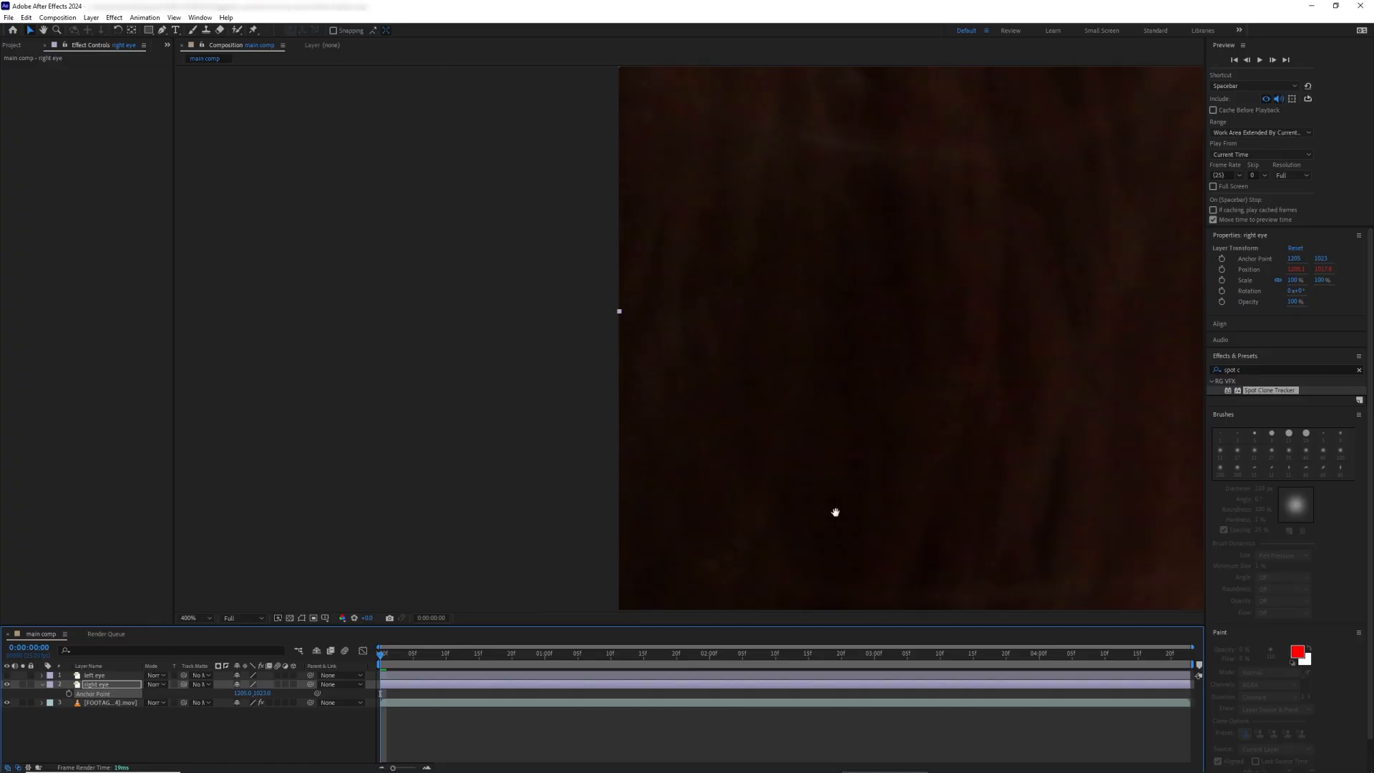
scroll(835, 512, down, 3)
drag(893, 429, 744, 246)
scroll(842, 448, up, 3)
drag(843, 448, 931, 535)
drag(260, 694, 256, 695)
Step: Show the left eye layer and shift its anchor point to about 2995, 1041 to line up with the composition
click(8, 676)
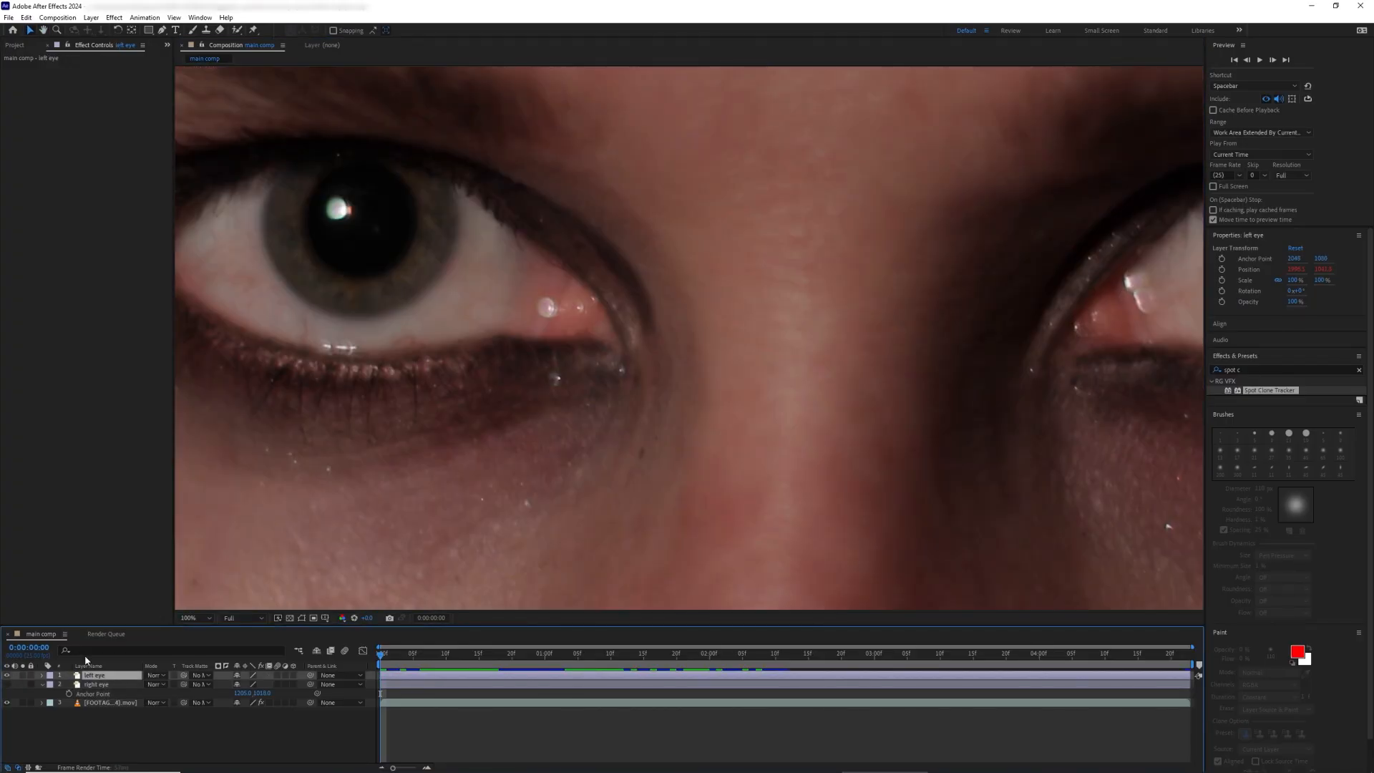
click(196, 618)
click(207, 439)
key(a)
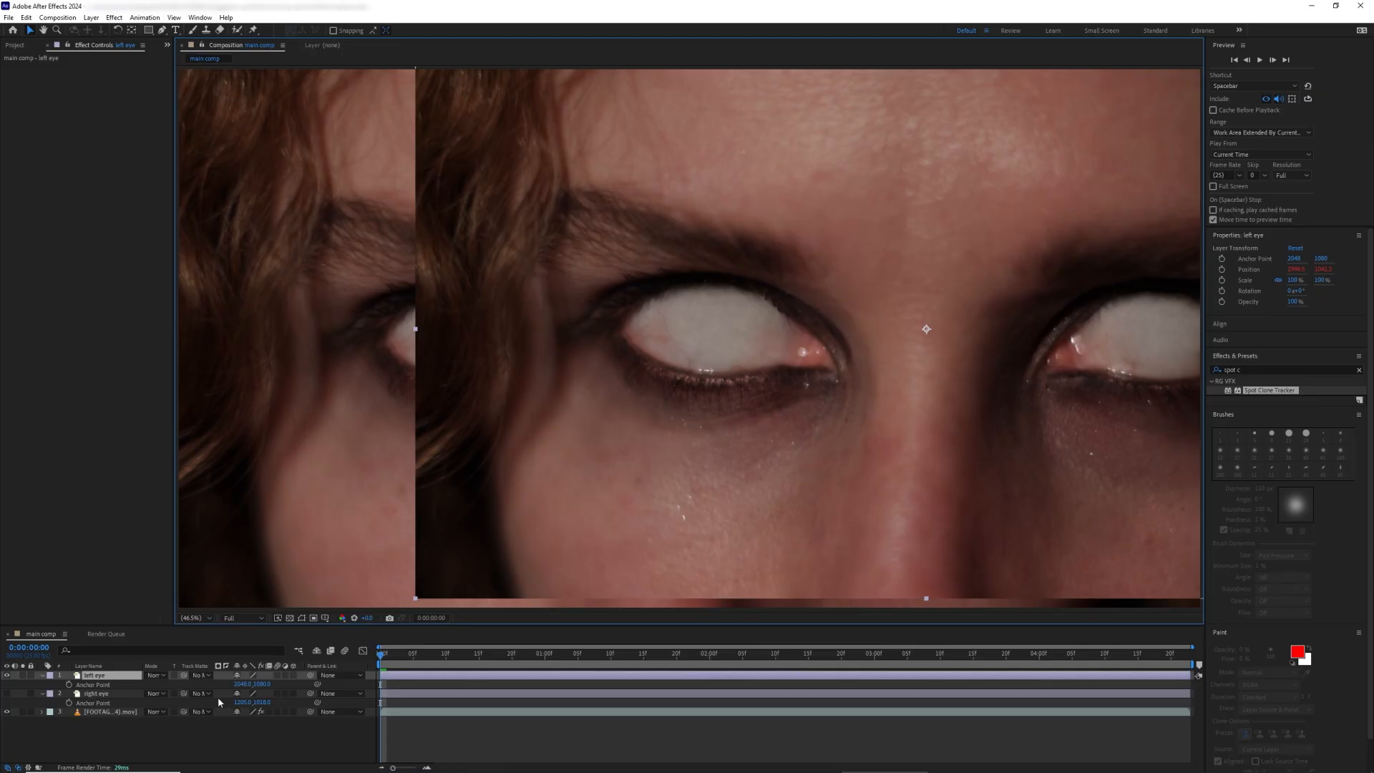
drag(249, 684, 730, 662)
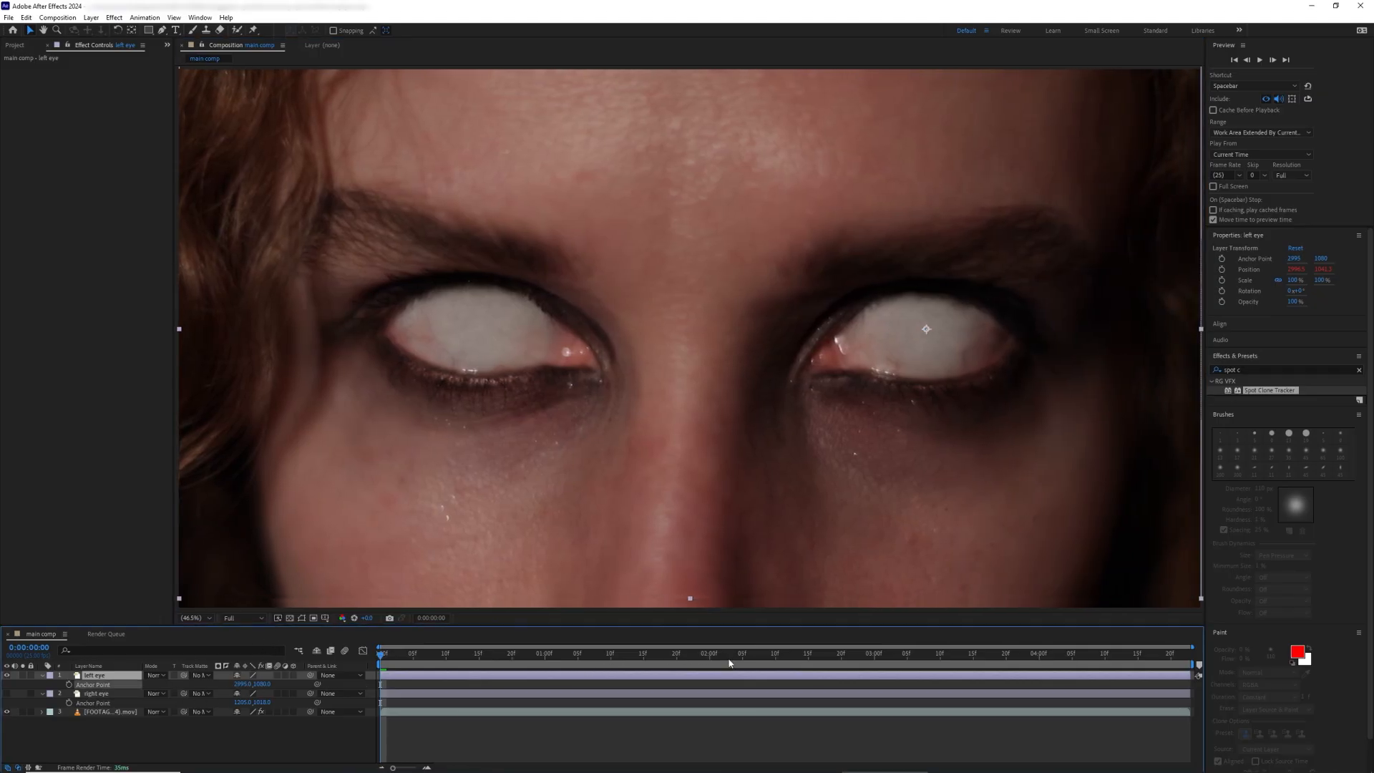
click(43, 694)
drag(263, 685, 241, 685)
drag(209, 347, 768, 337)
scroll(769, 337, up, 4)
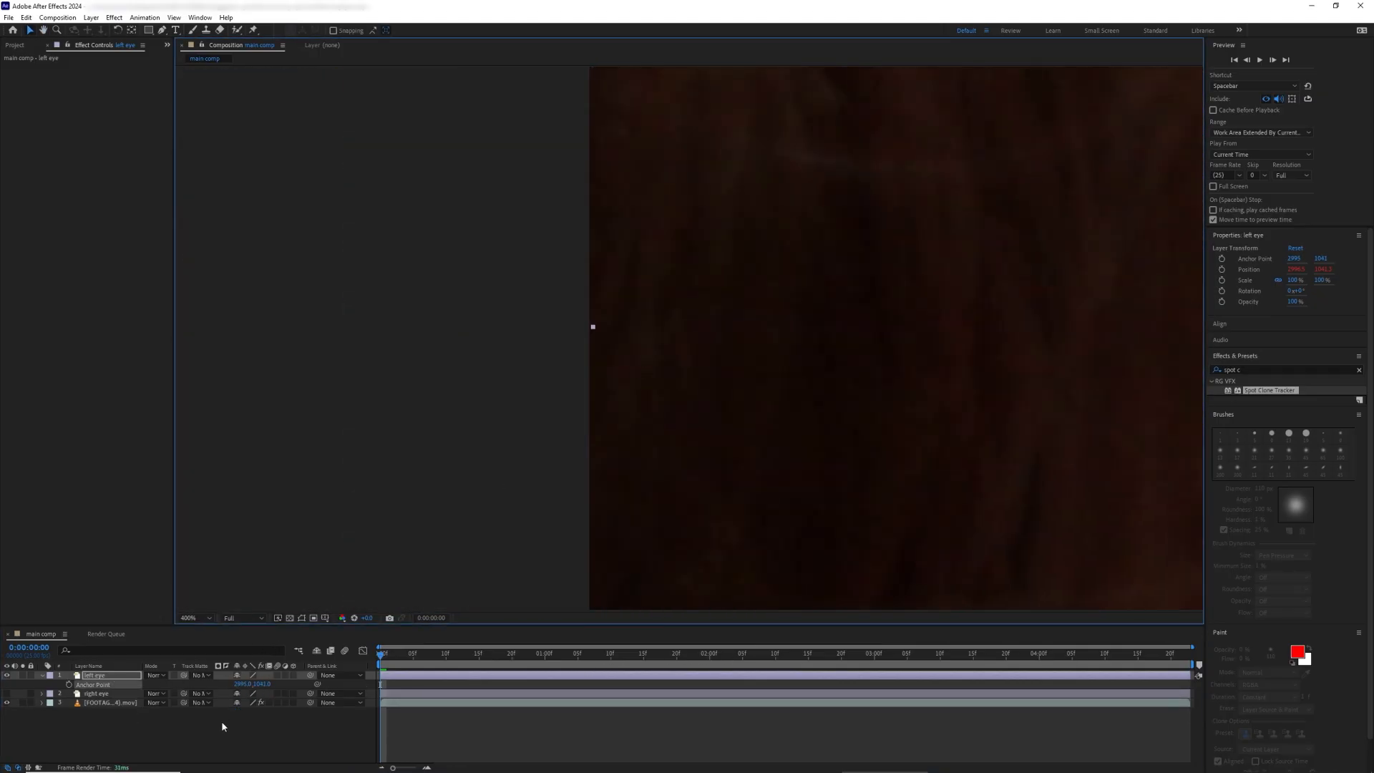
Step: Fine-tune the left eye layer's anchor point to 2996.5, 1041.4 so its edges meet the composition frame
drag(245, 686, 245, 685)
key(BackSpace)
text(6.5)
key(Return)
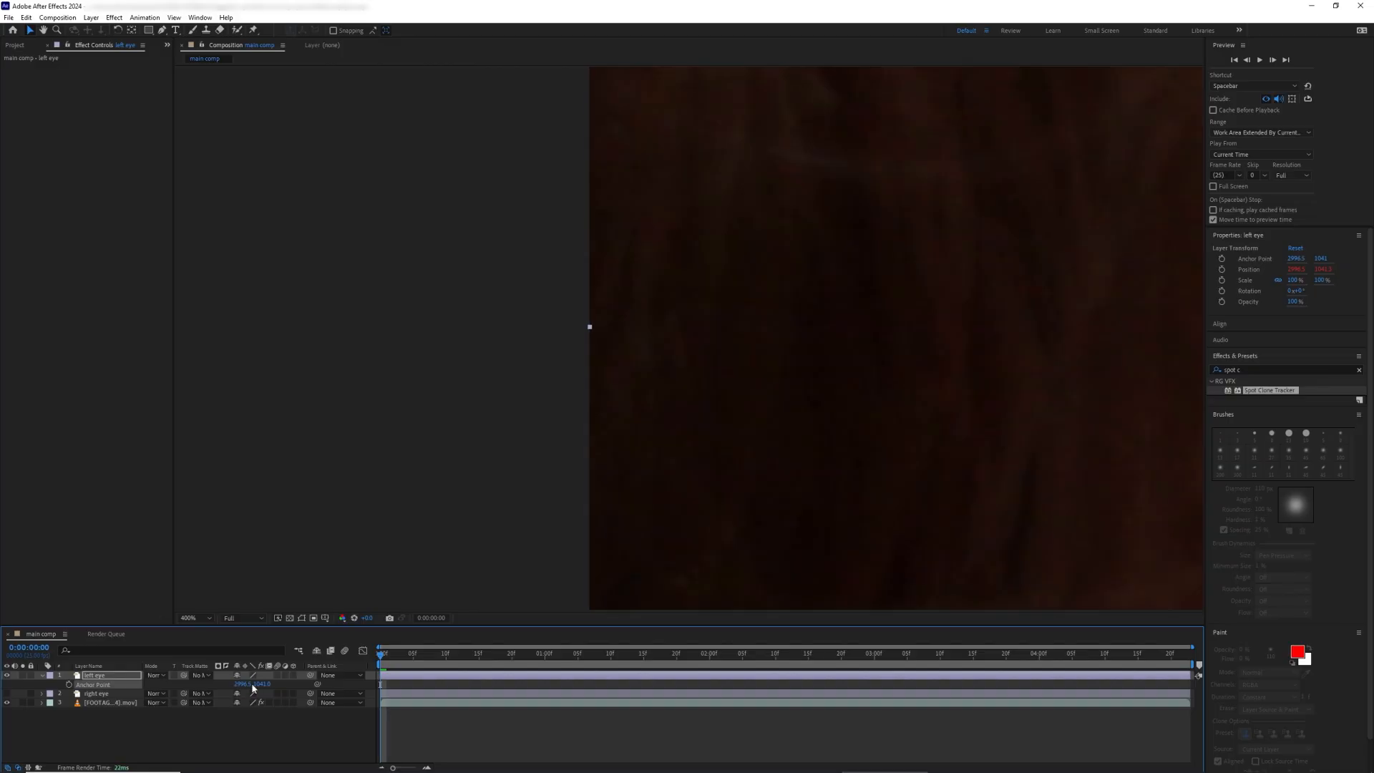
scroll(791, 408, down, 4)
scroll(730, 397, up, 4)
drag(262, 684, 265, 683)
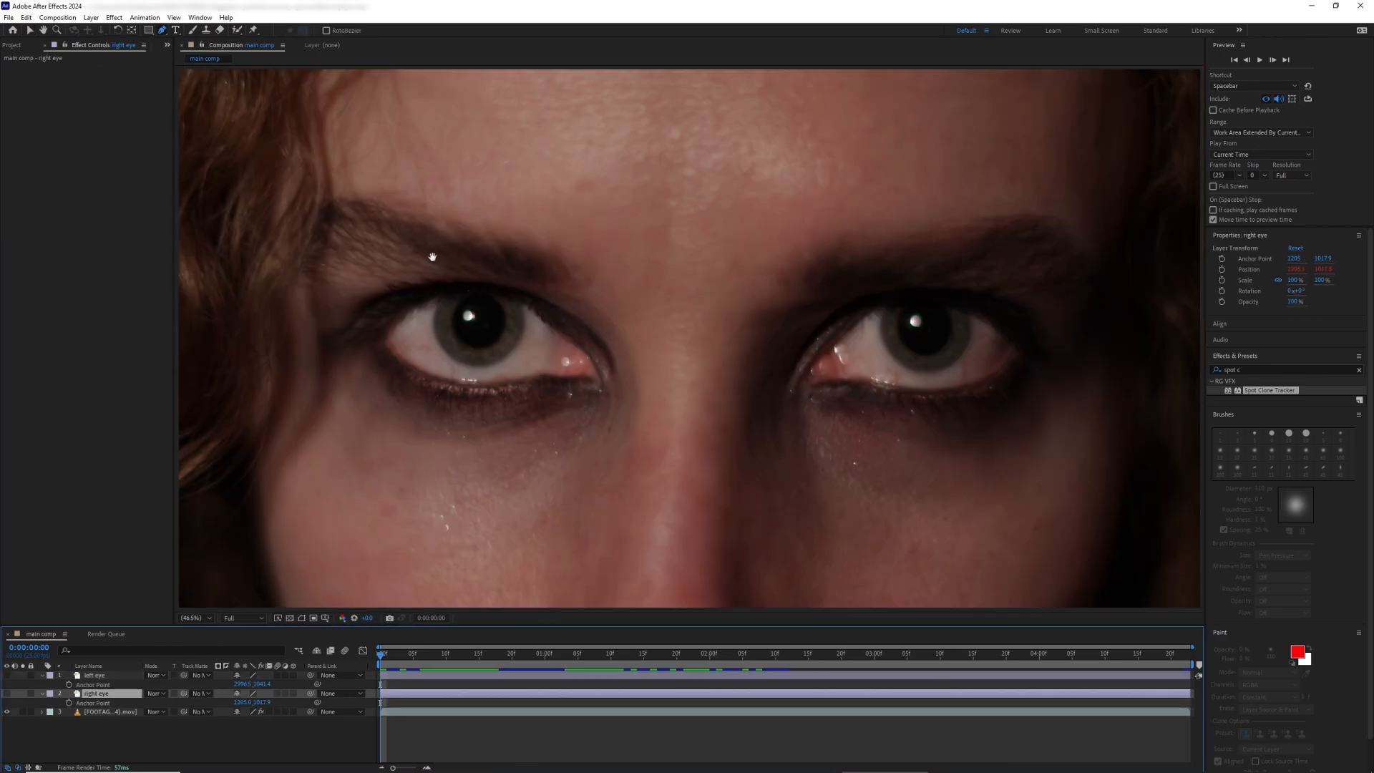
Step: Draw a closed Pen mask around the iris on the right eye layer and make the layer visible
drag(432, 258, 551, 270)
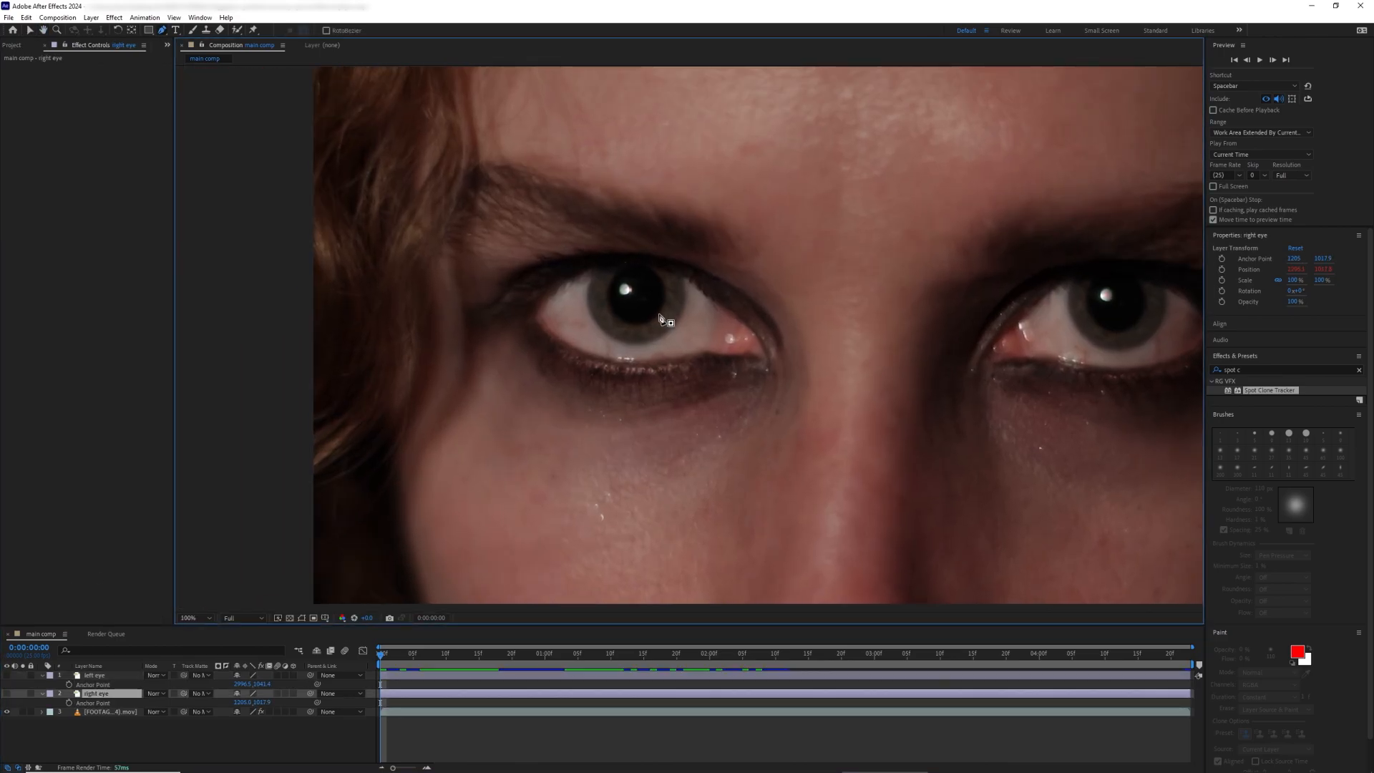
scroll(660, 319, up, 3)
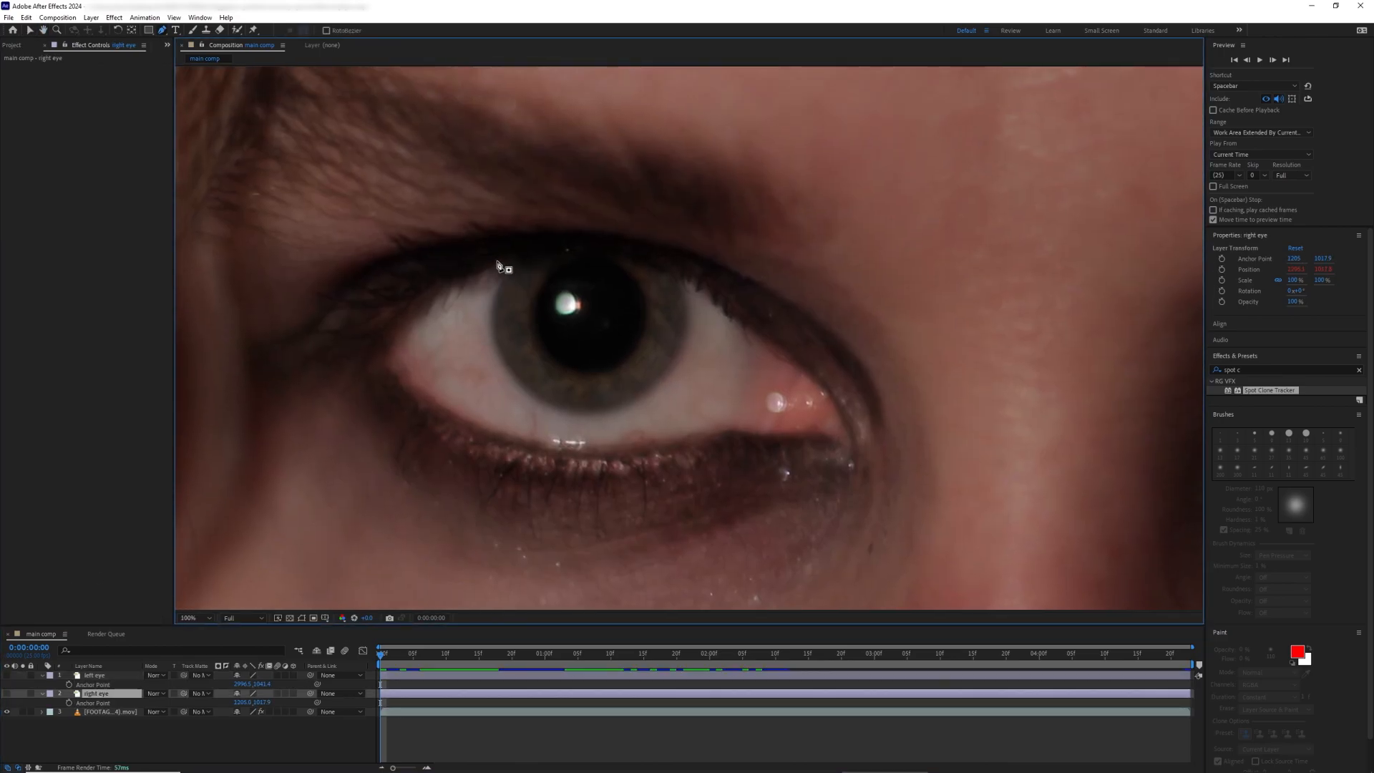
click(495, 262)
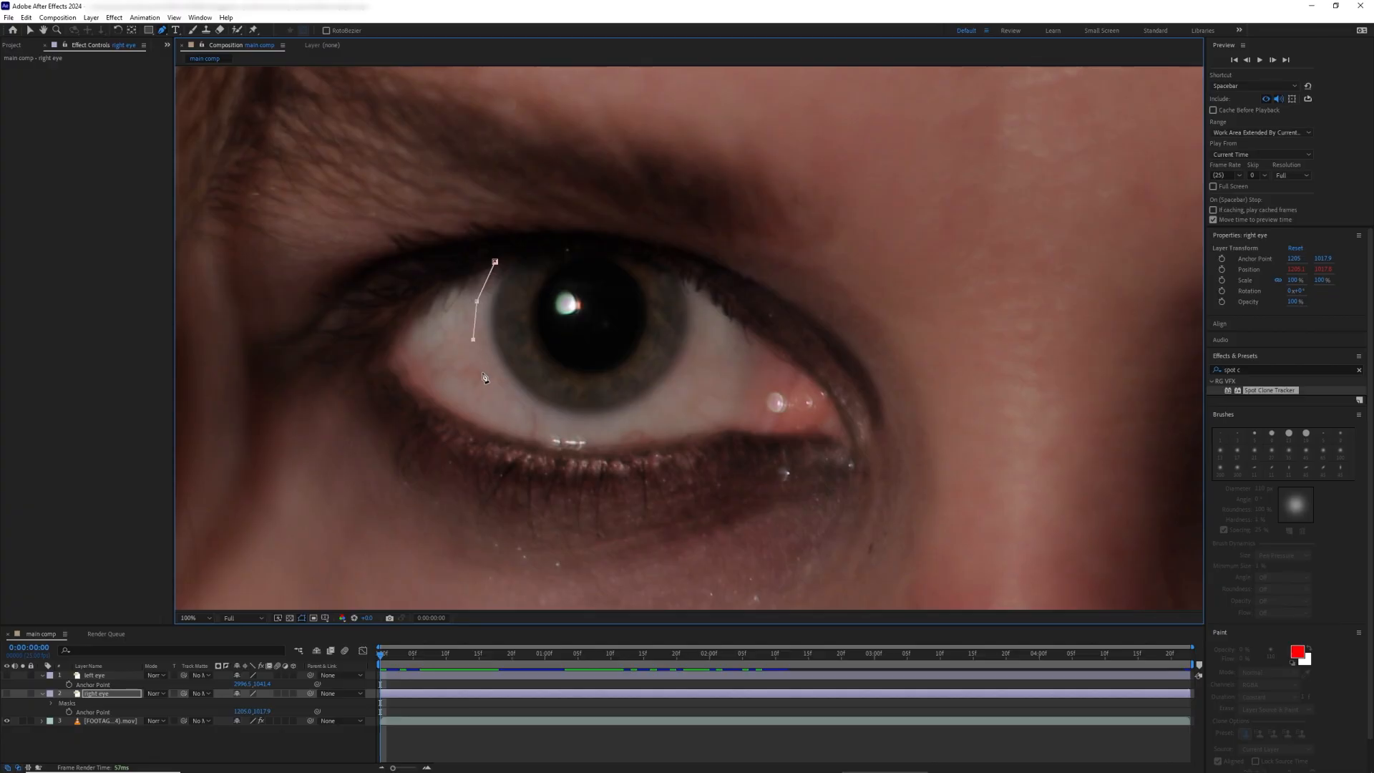
click(702, 285)
click(640, 251)
click(576, 244)
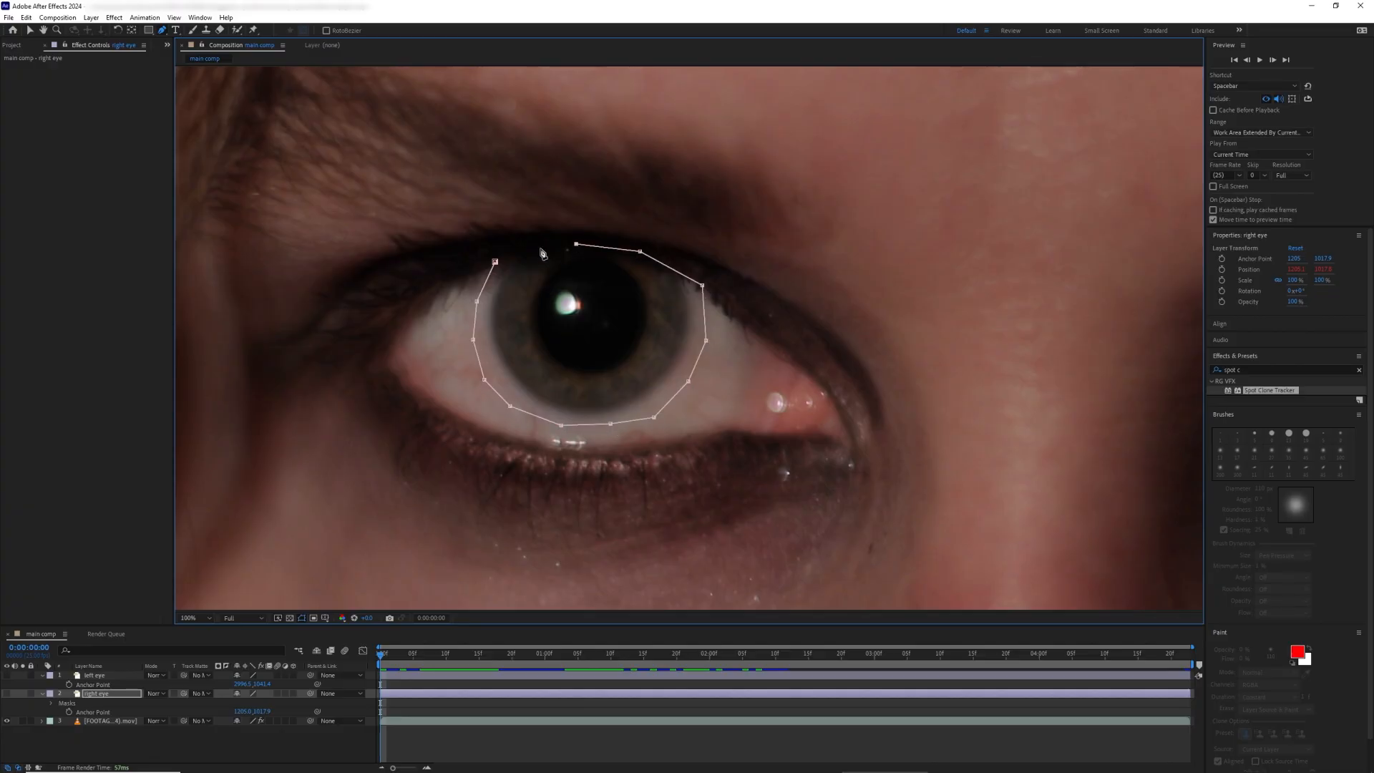
click(514, 251)
click(495, 262)
click(7, 693)
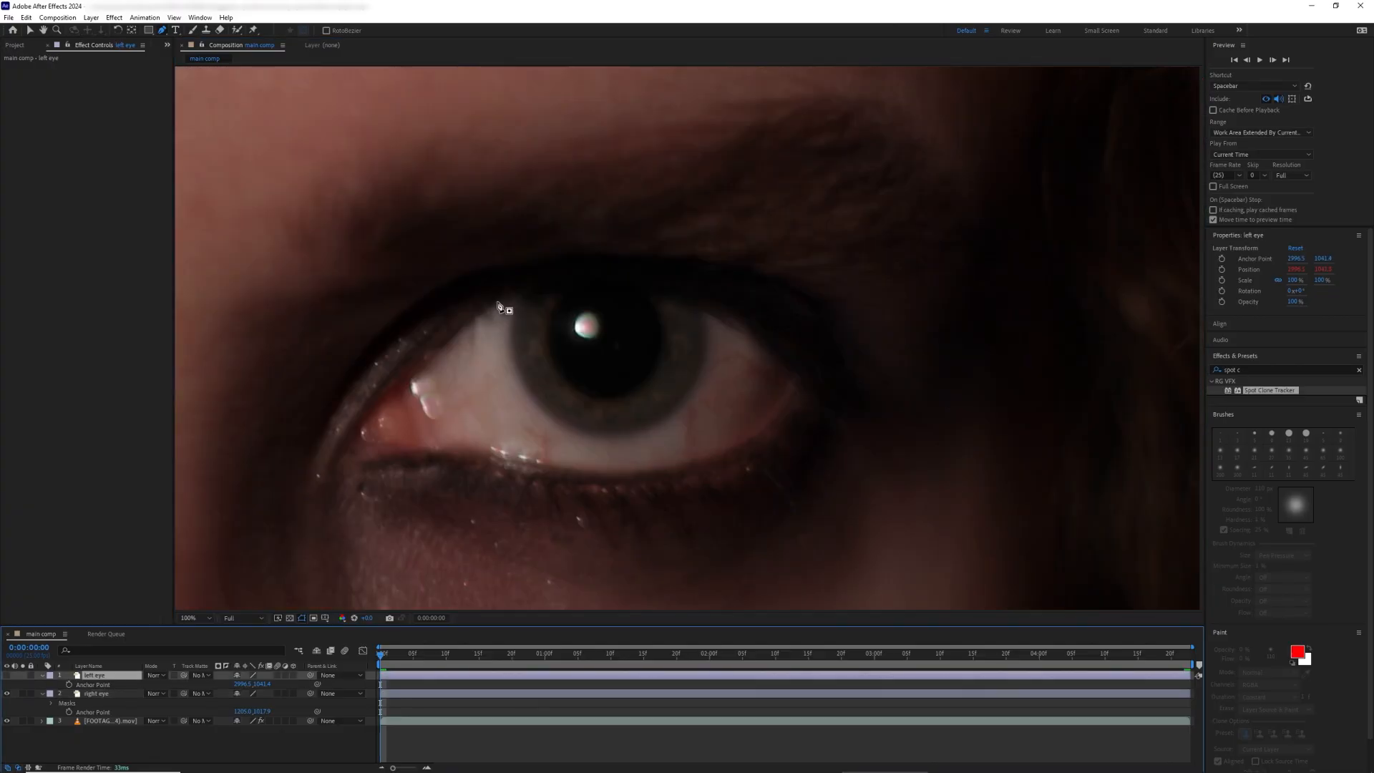
Step: Draw a closed Pen mask around the iris on the left eye layer and make the layer visible
click(497, 298)
click(494, 352)
click(507, 396)
click(544, 430)
click(661, 438)
click(706, 414)
click(733, 354)
click(721, 305)
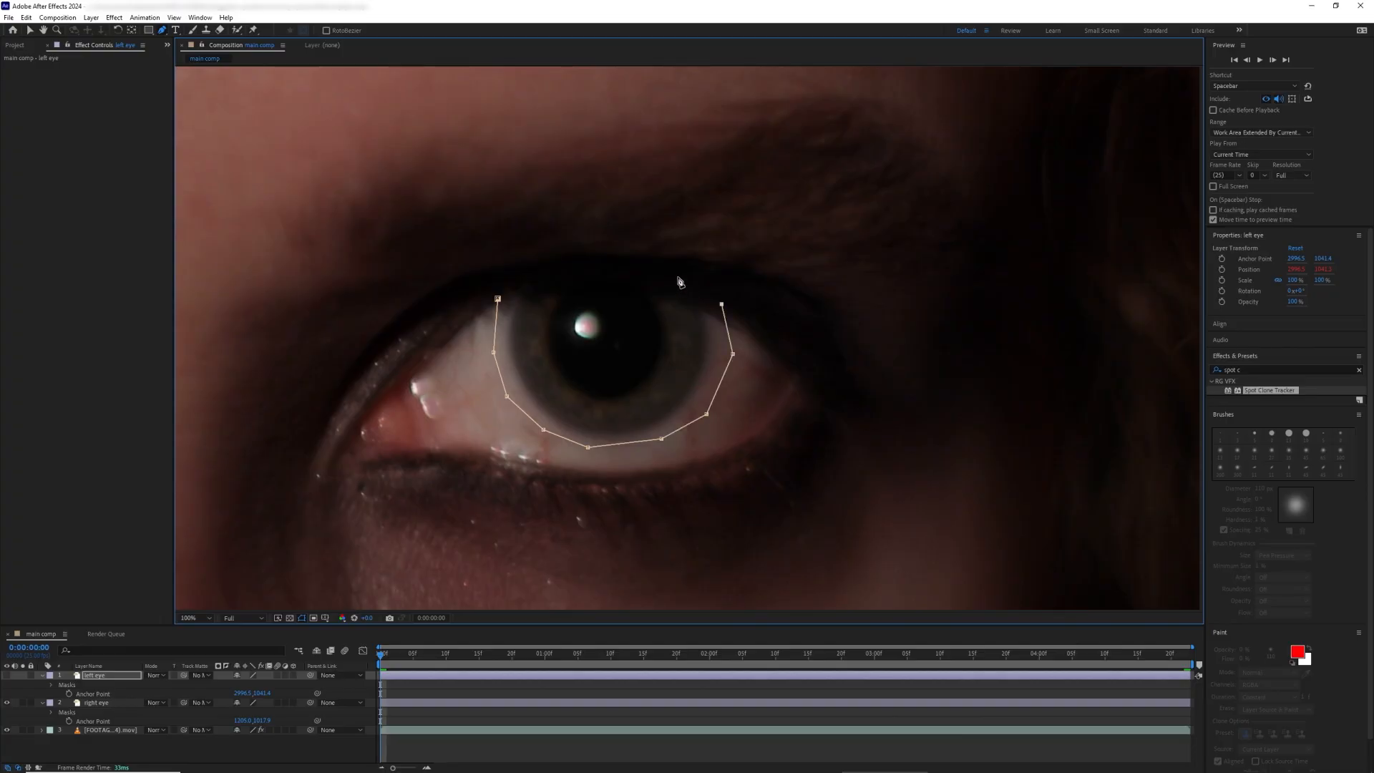
key(v)
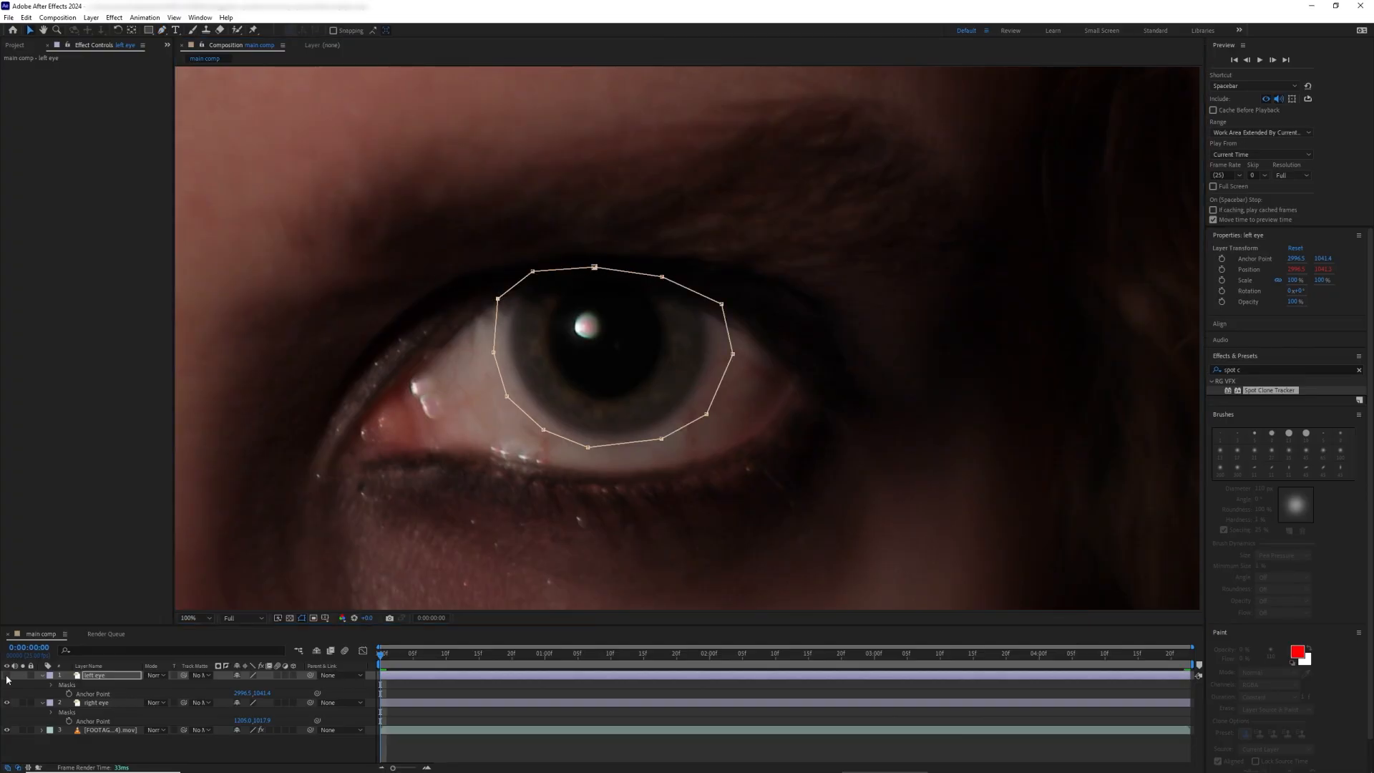
click(7, 675)
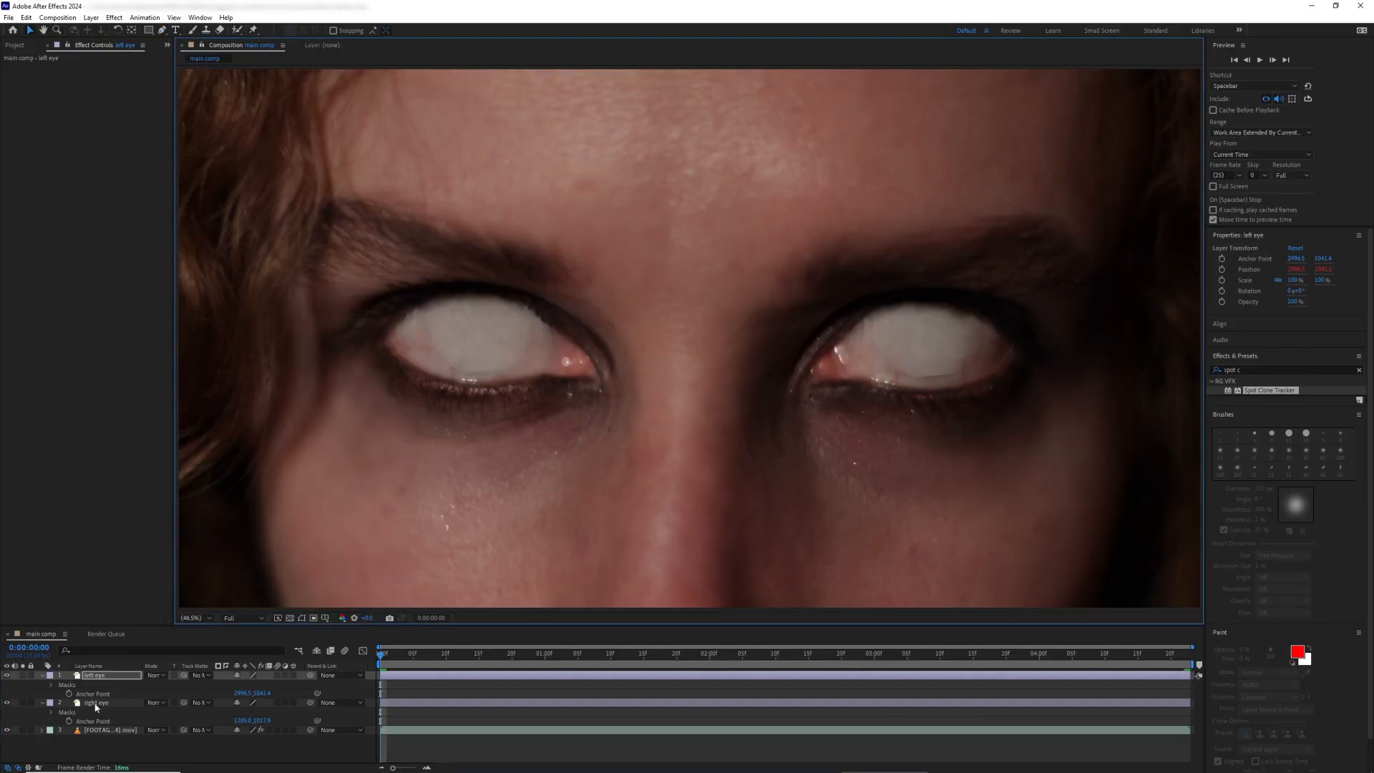
Step: Set an anchor point keyframe on both eye layers at the first frame
click(96, 702)
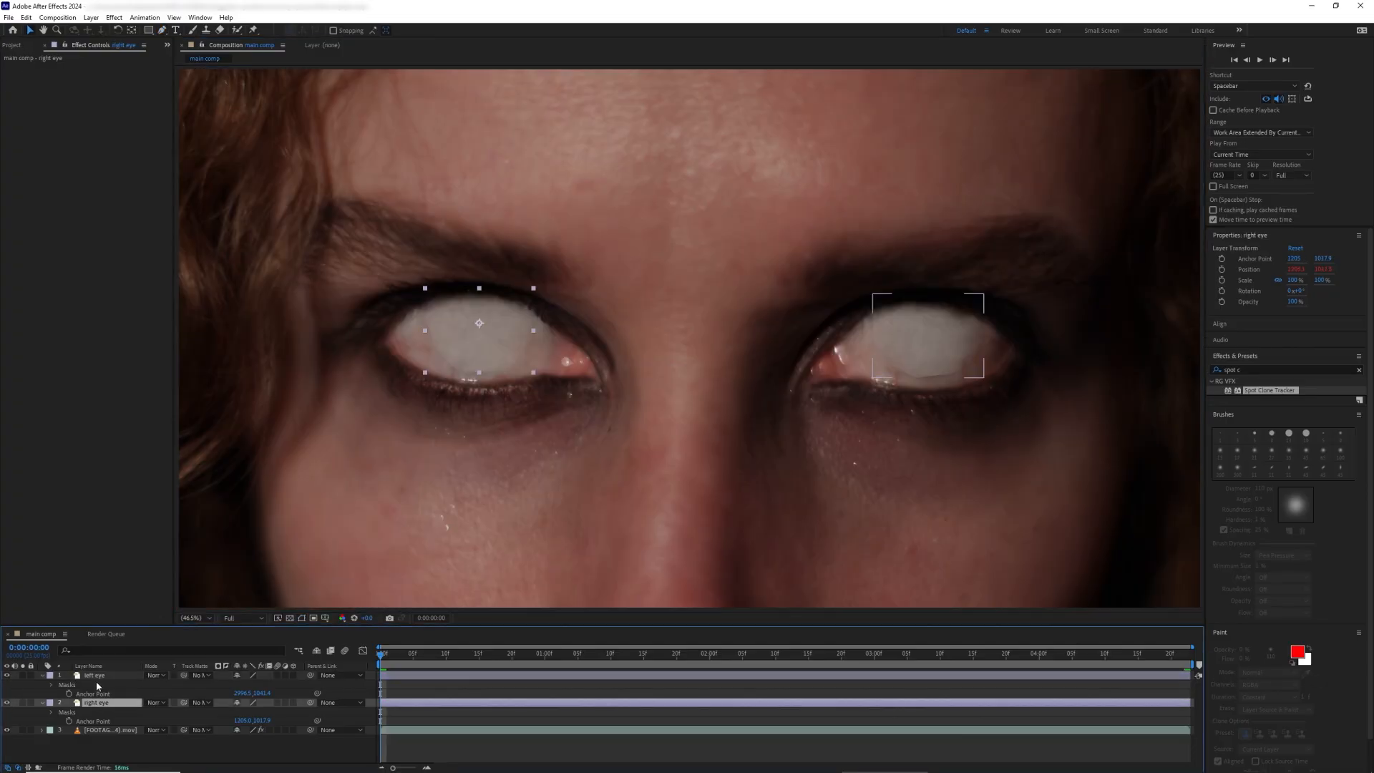
ctrl+click(97, 684)
key(u)
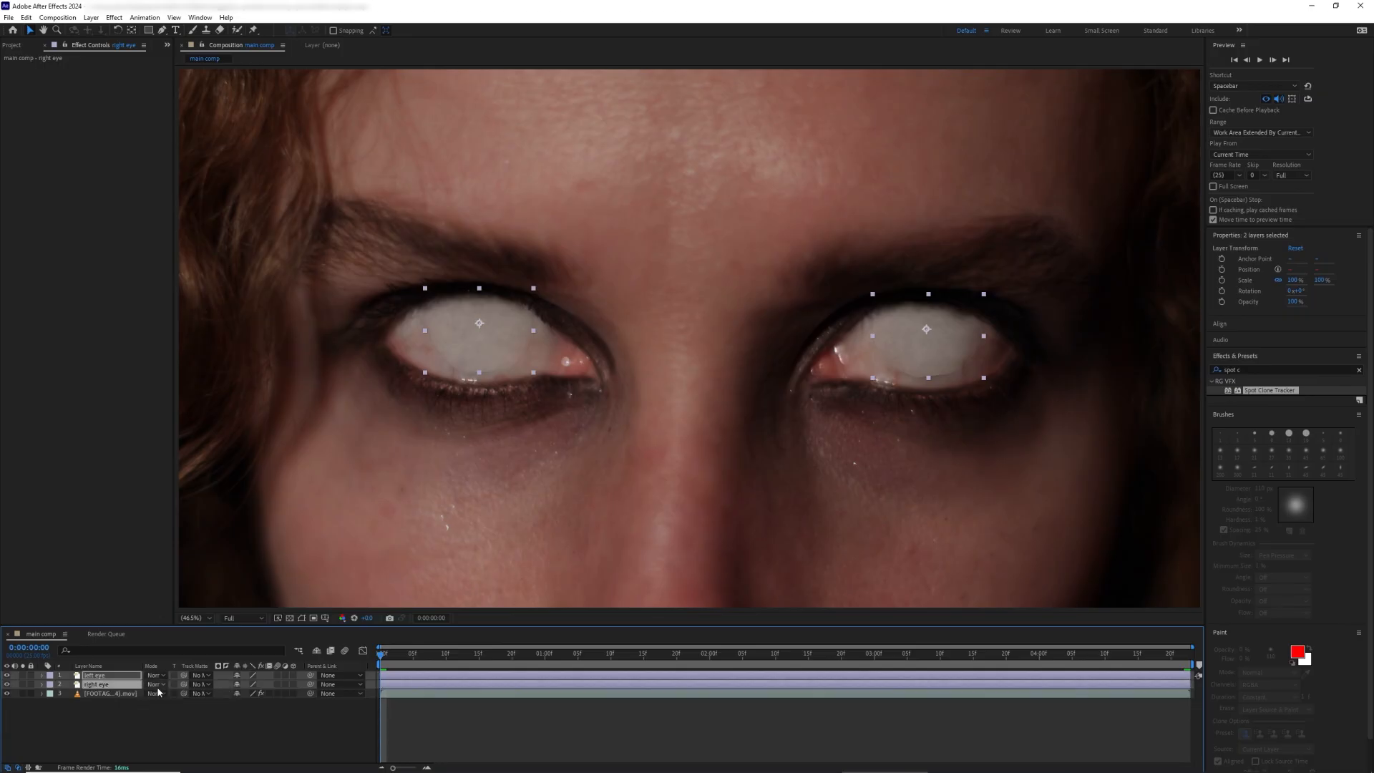
key(a)
click(70, 683)
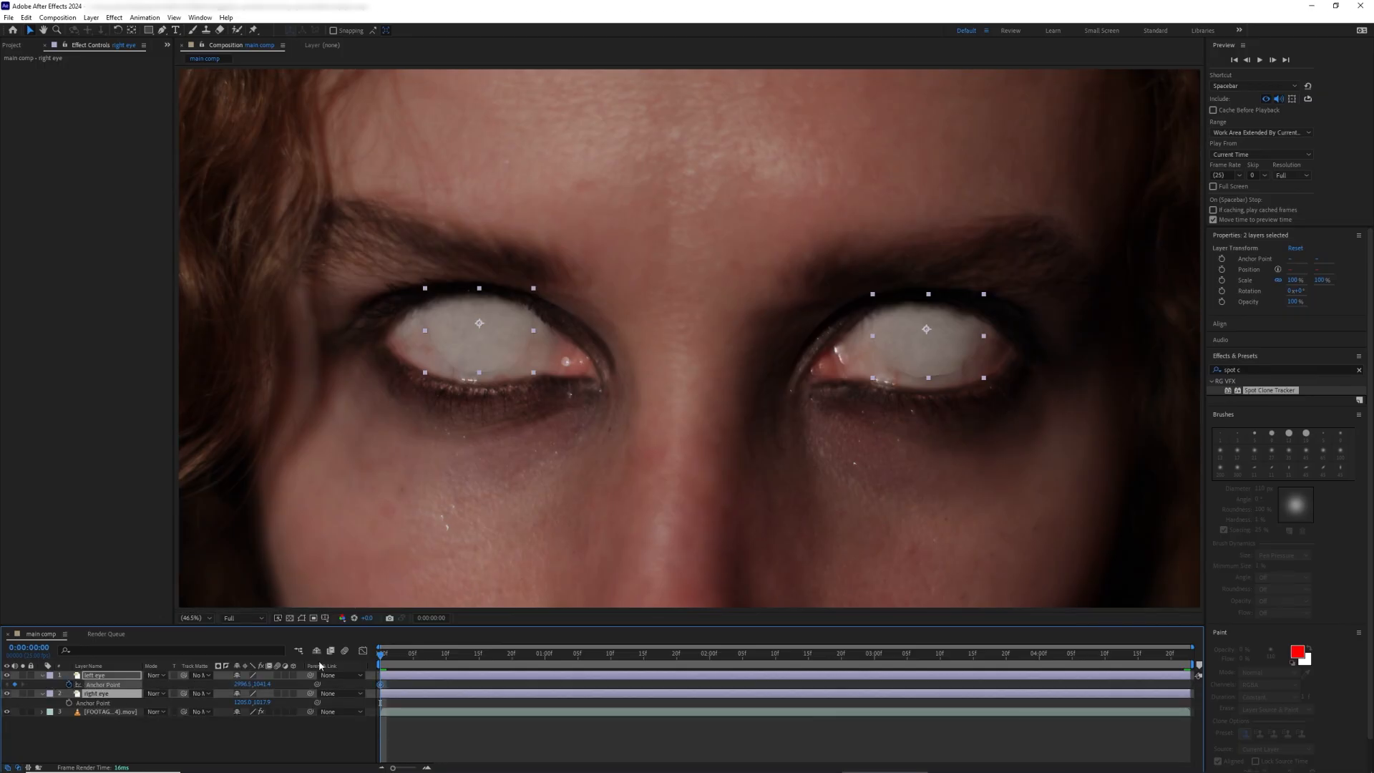
Step: Reshape the left eye and right eye masks slightly wider so they cover the white areas better
click(925, 383)
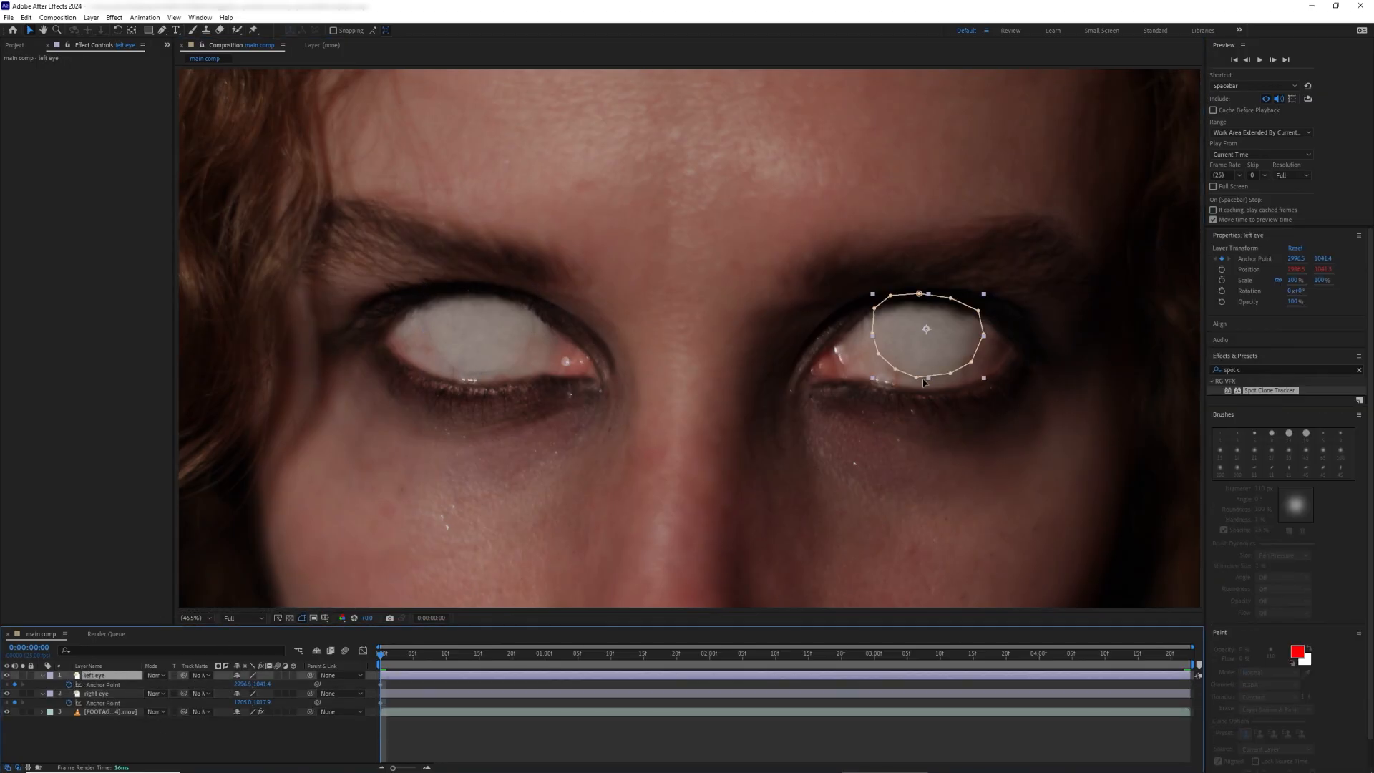
drag(878, 354, 866, 358)
drag(872, 333, 863, 333)
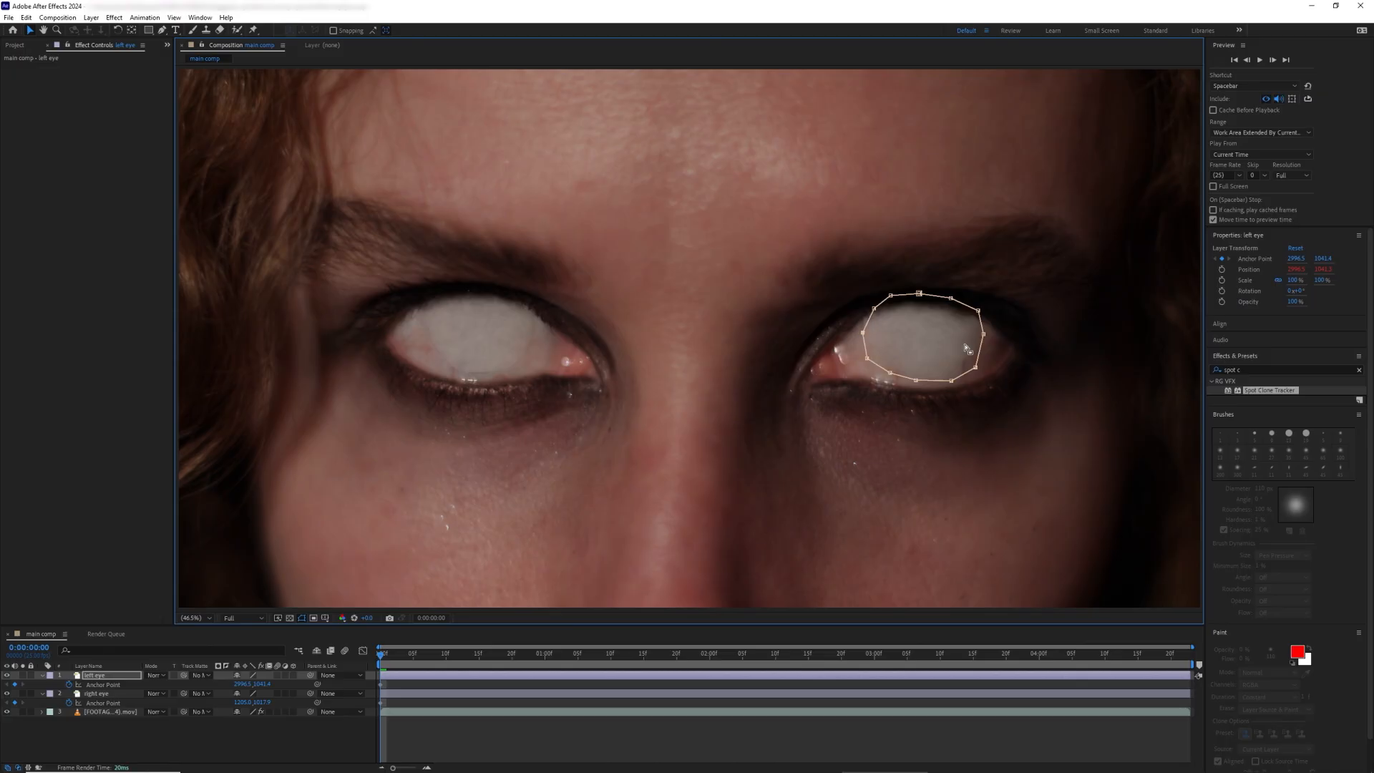
drag(983, 334, 988, 337)
click(463, 378)
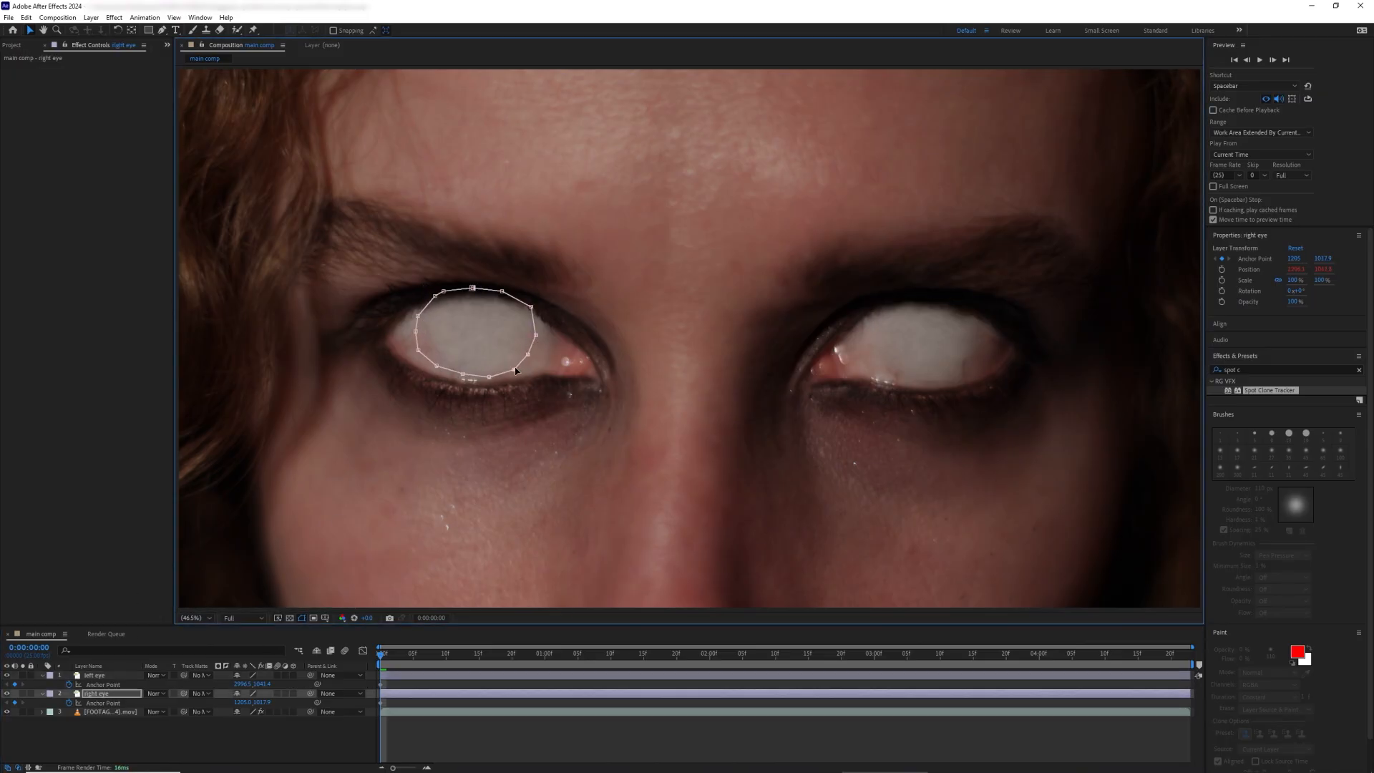
Step: At 0:00:04:22, nudge both eye layers' anchor points to realign them with the footage, toggling layer visibility to compare
click(1188, 655)
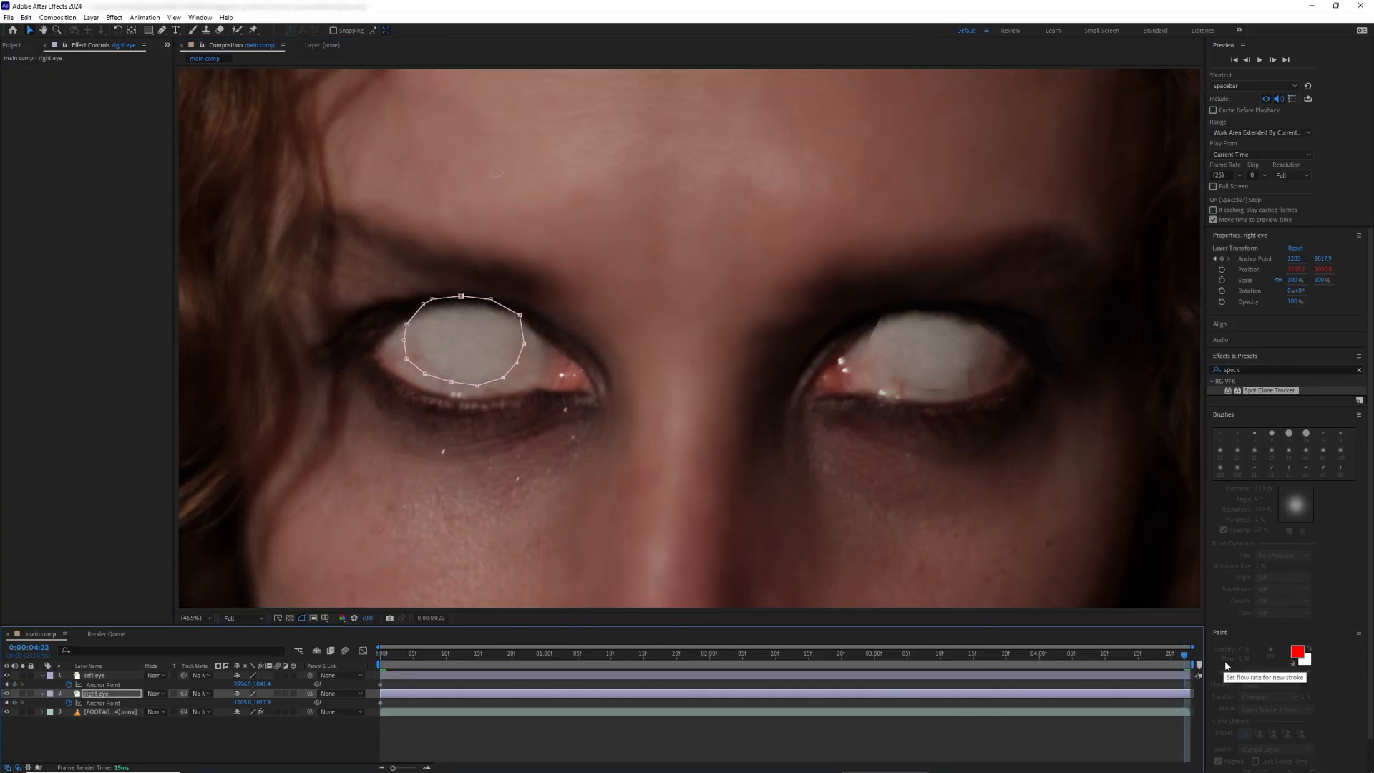
drag(265, 704, 257, 707)
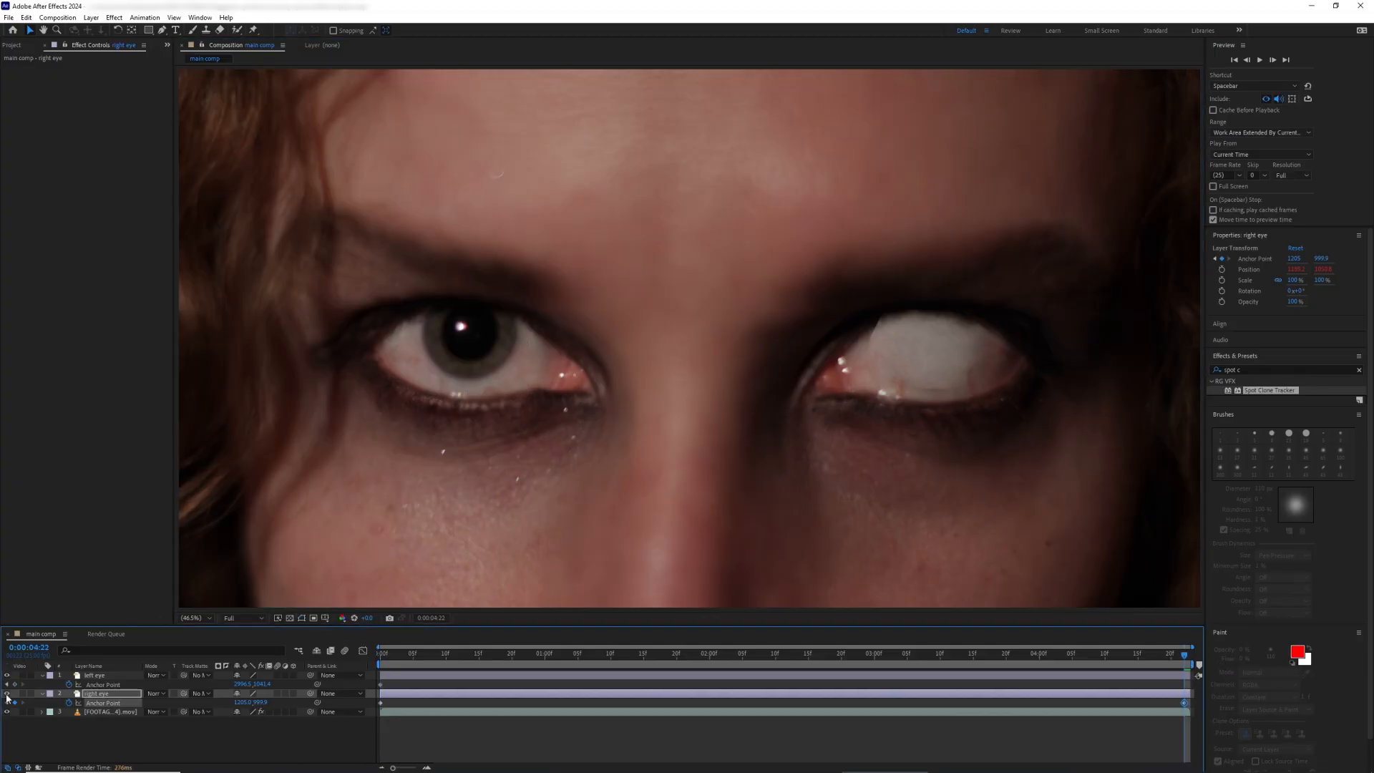
click(98, 677)
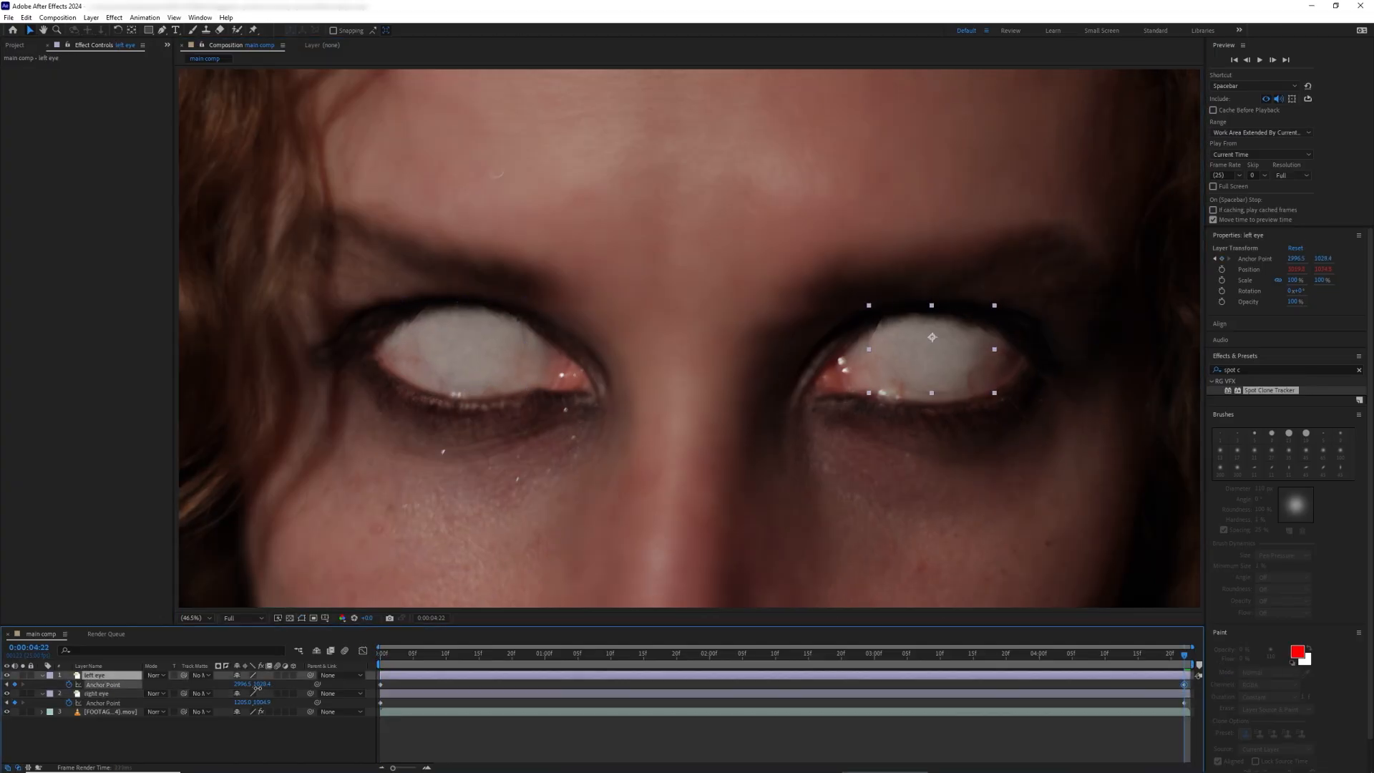
click(8, 676)
click(7, 676)
click(97, 676)
drag(242, 684, 239, 685)
click(7, 676)
click(7, 675)
click(7, 675)
click(7, 675)
Step: Set the mask feather to 70 pixels on both the left eye and right eye layers
shift+click(96, 693)
key(m)
click(61, 685)
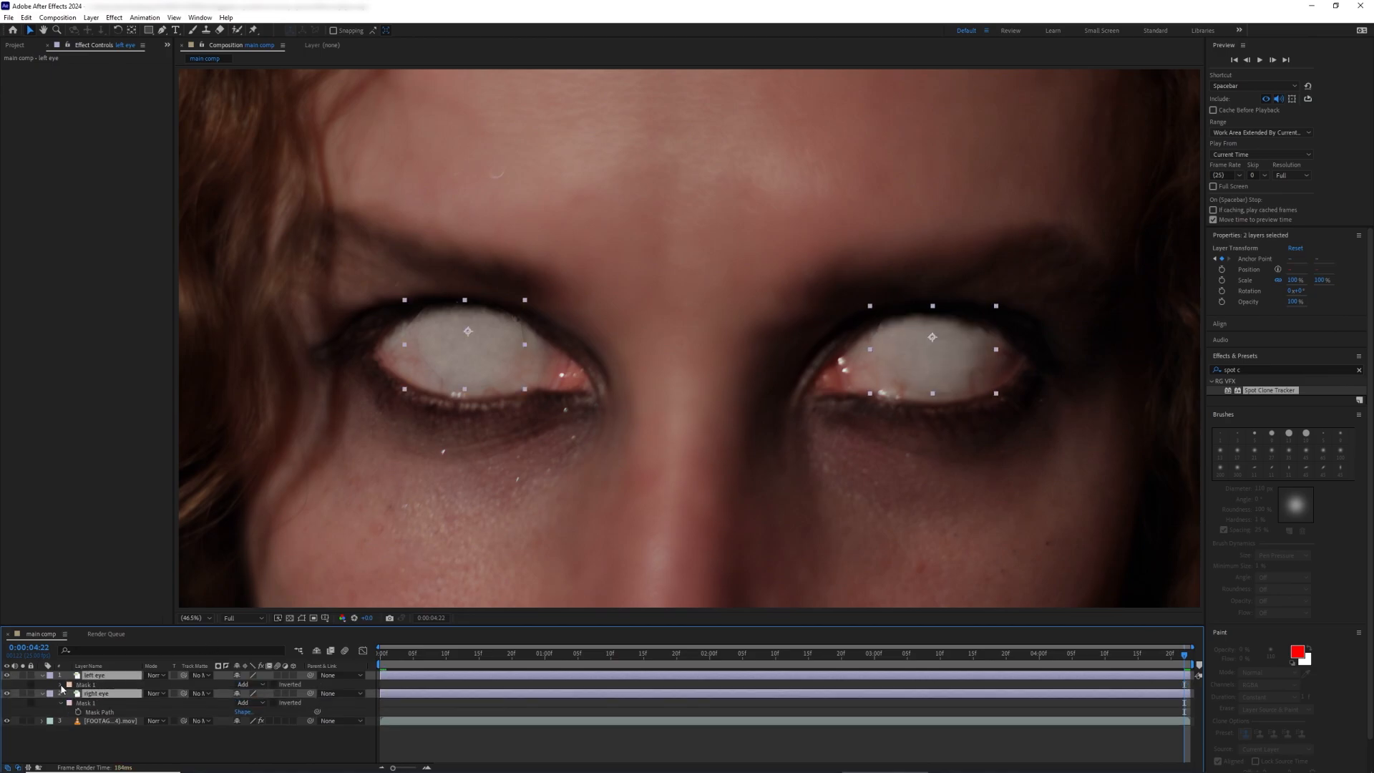
double_click(77, 686)
drag(254, 703, 258, 706)
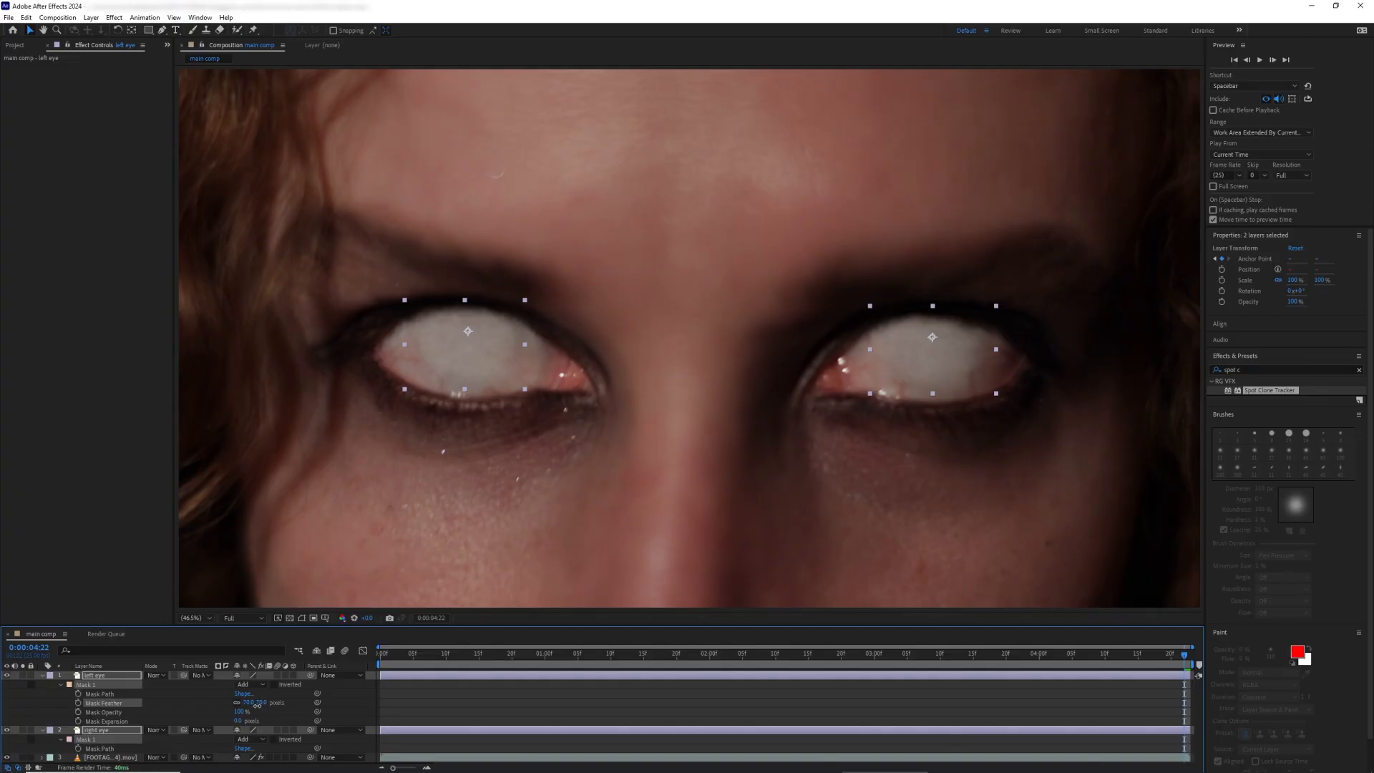
Step: Widen the masks on the left eye and right eye layers by moving their edge points outward
key(ctrl+shift+h)
click(927, 330)
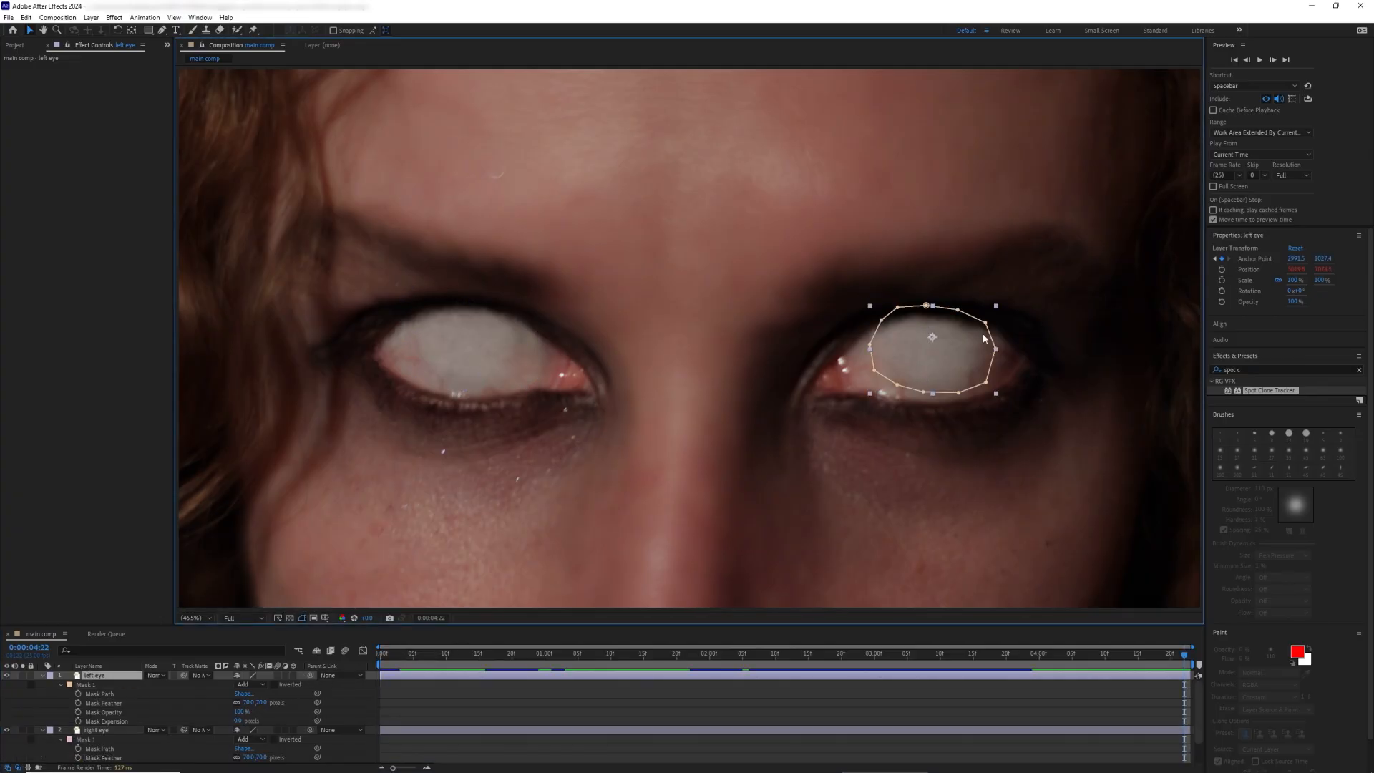
drag(995, 350, 991, 389)
drag(871, 355, 859, 356)
click(503, 373)
drag(525, 345, 533, 315)
drag(504, 380, 509, 388)
drag(406, 328, 397, 331)
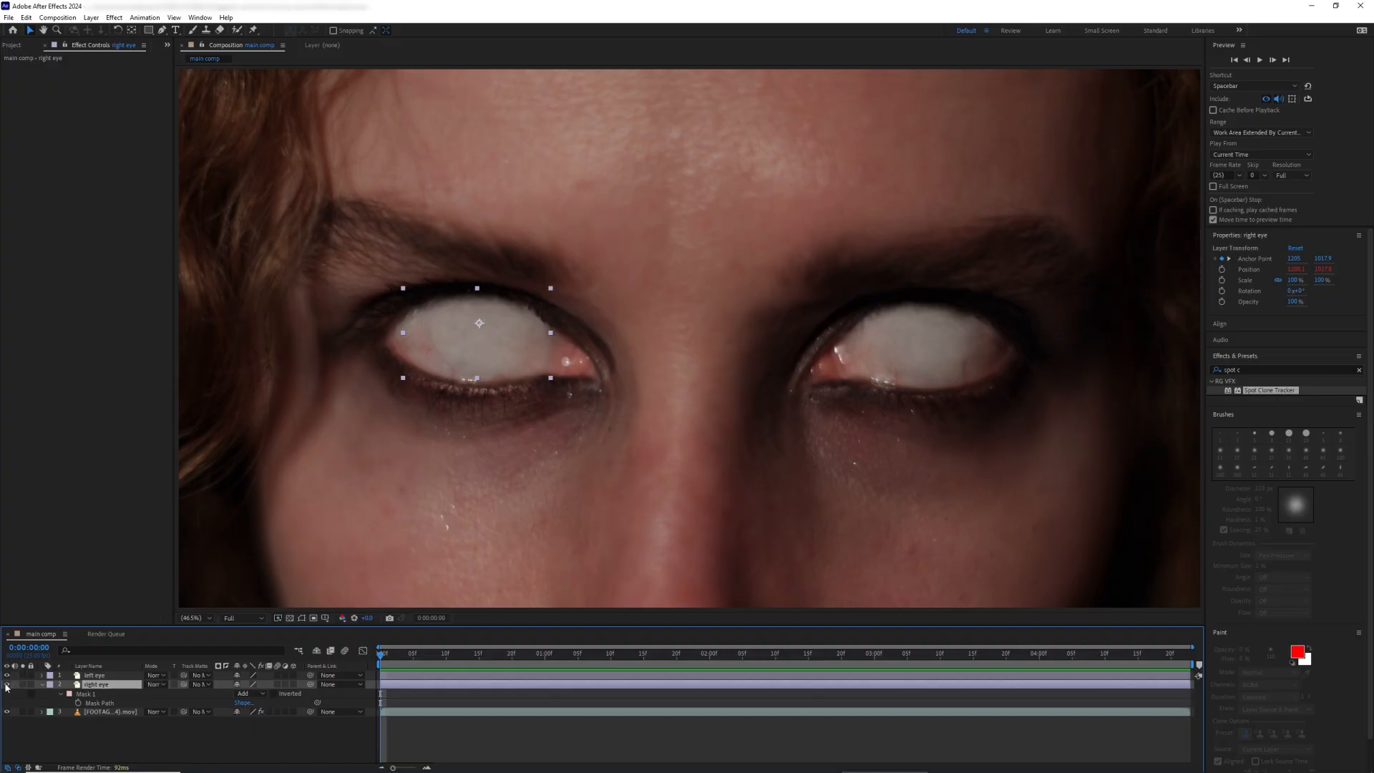
Step: Hide the right eye layer and draw a second Pen mask on it along the upper eyelid at the first frame
click(7, 685)
click(106, 675)
click(110, 685)
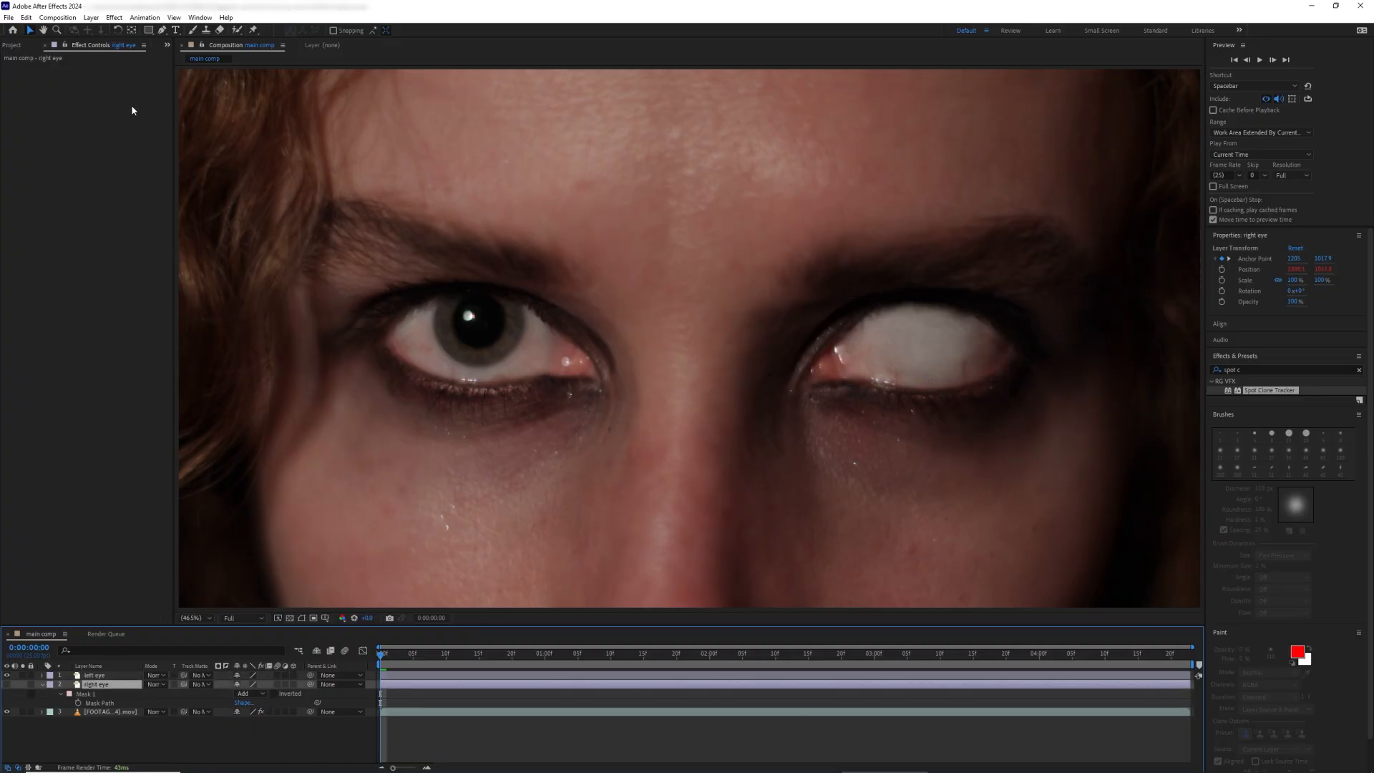
click(163, 33)
scroll(476, 269, up, 2)
drag(340, 316, 800, 419)
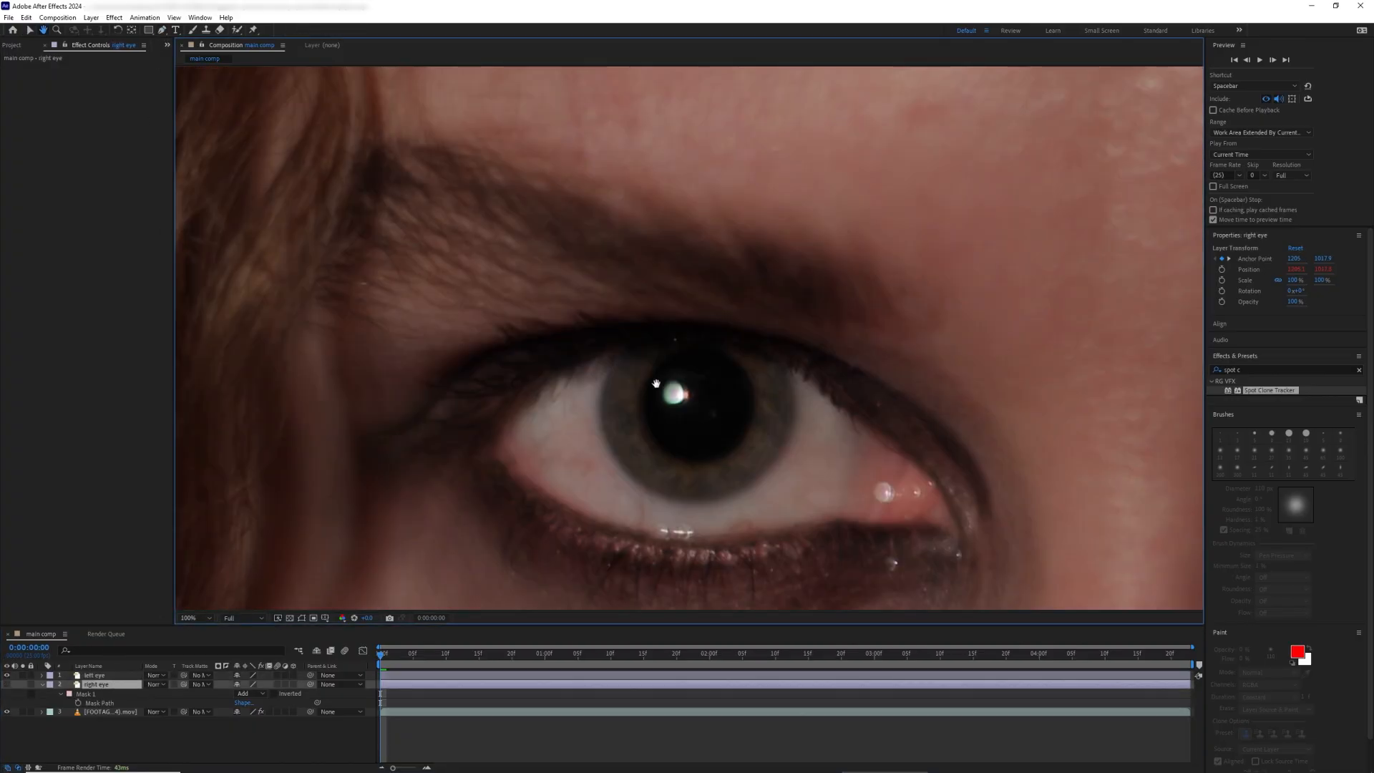
drag(516, 396, 570, 372)
click(639, 342)
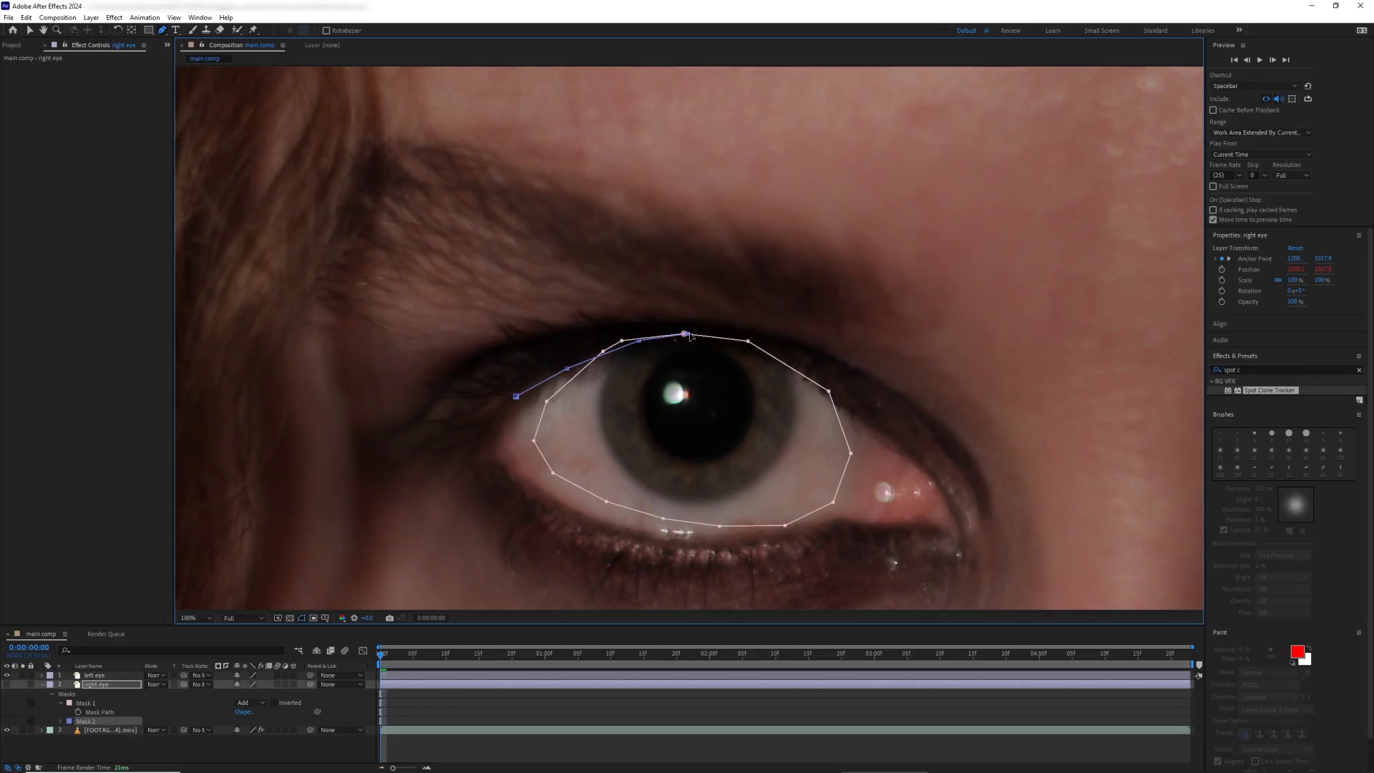
click(772, 353)
click(893, 343)
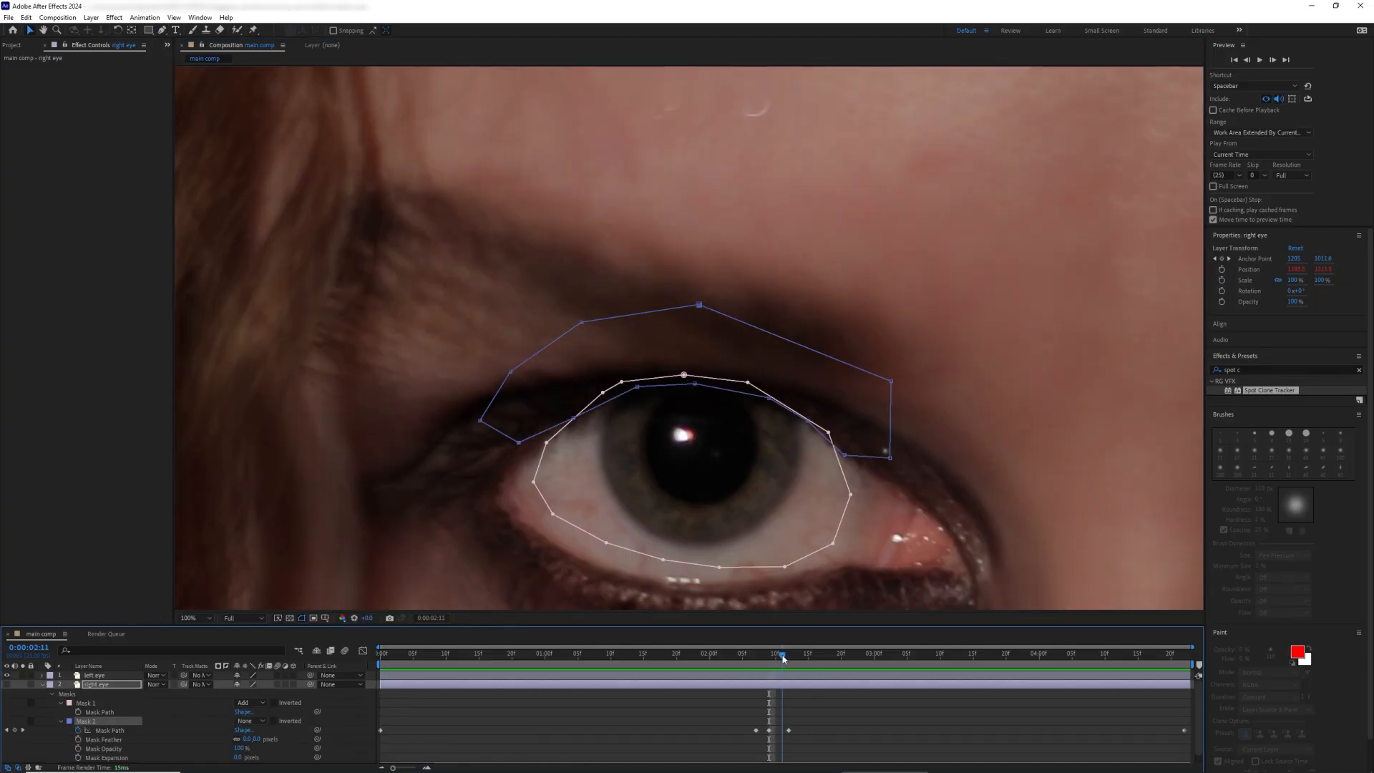
Step: At 0:00:02:09, set the right eye layer's eyelid mask to Subtract, show the layer and feather that mask
drag(782, 654, 769, 657)
click(252, 721)
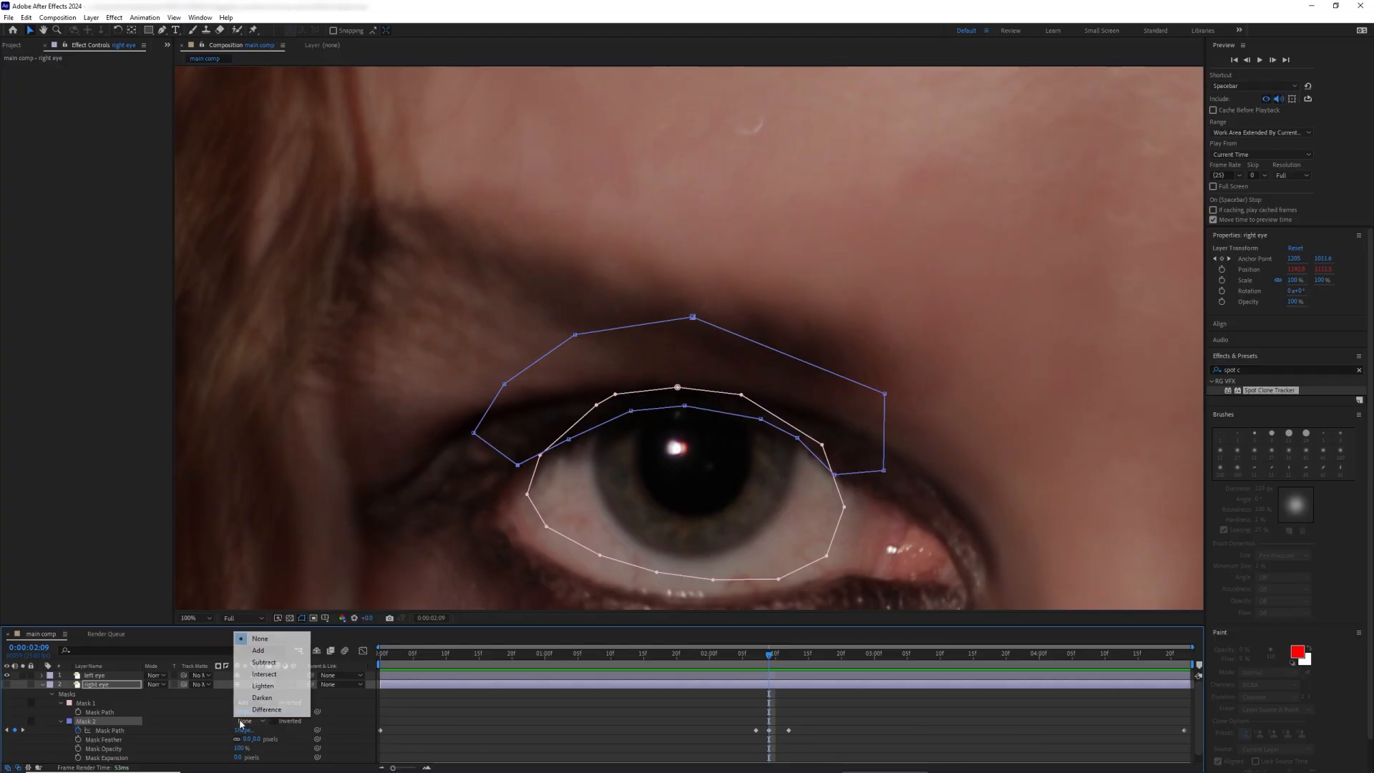
click(263, 667)
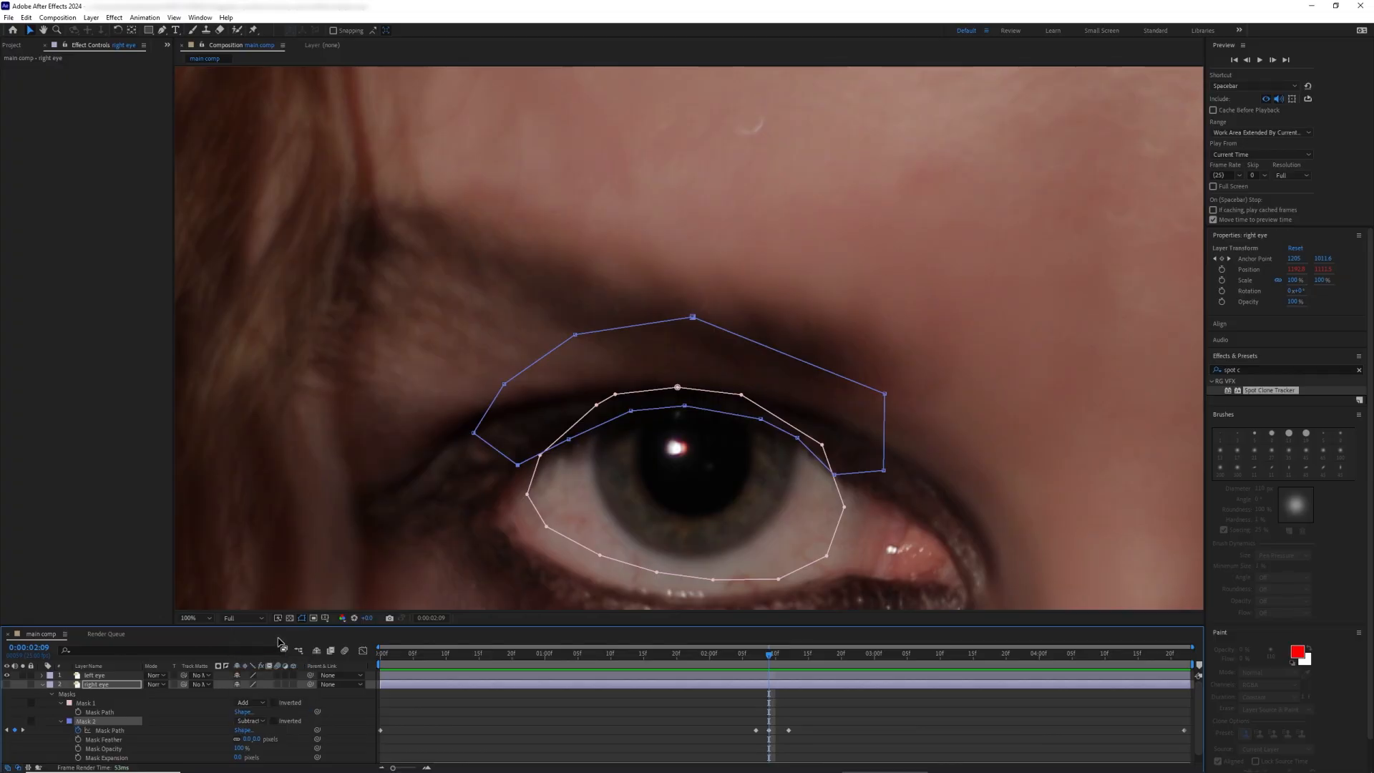
click(6, 684)
drag(247, 738, 289, 738)
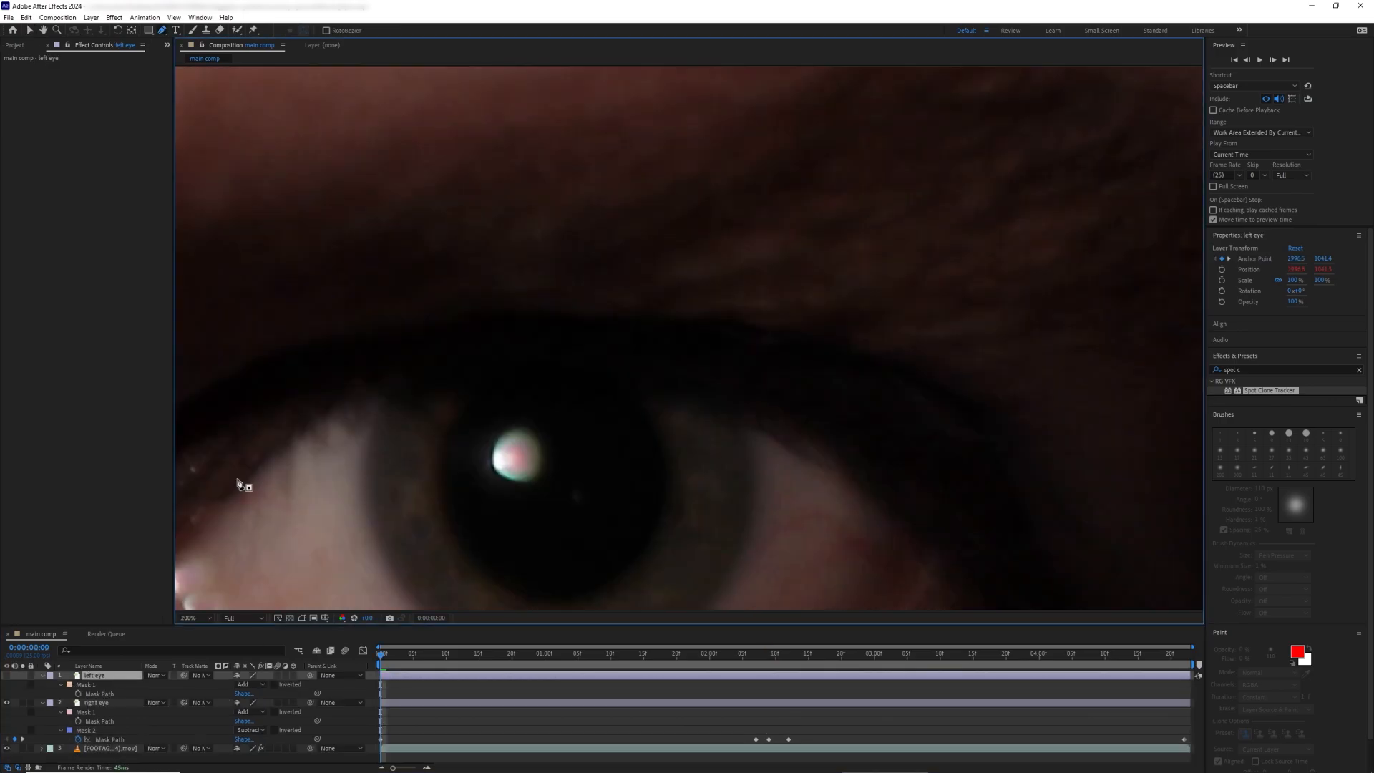
Step: Draw a second Pen mask on the left eye layer that follows the upper eyelid and closes above it
click(433, 371)
click(525, 359)
click(616, 364)
click(695, 387)
click(755, 422)
click(838, 460)
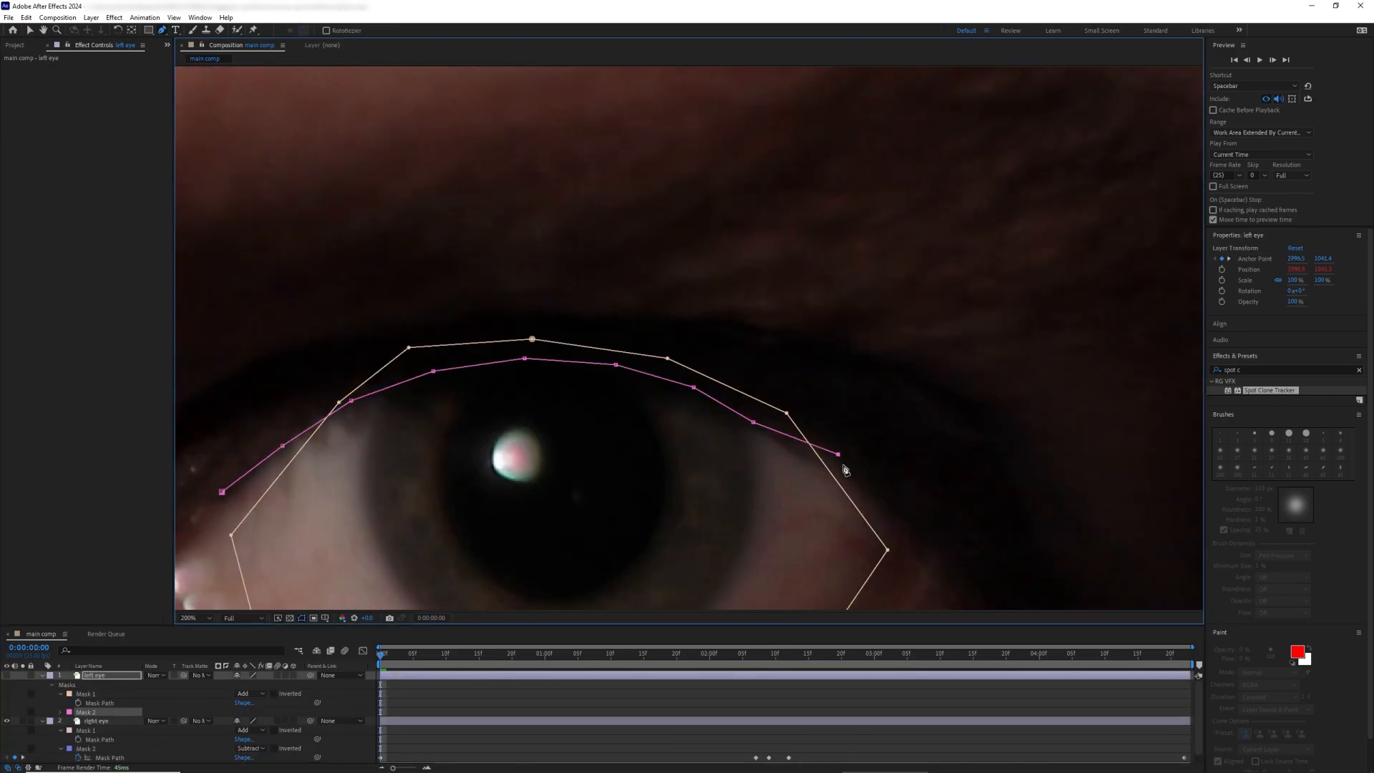
scroll(842, 463, down, 1)
click(788, 408)
click(808, 354)
Step: Keyframe the left eyelid mask path at the first frame, and reshape it to the eyelid at 0:00:04:22
key(m)
click(78, 712)
drag(381, 655, 1221, 656)
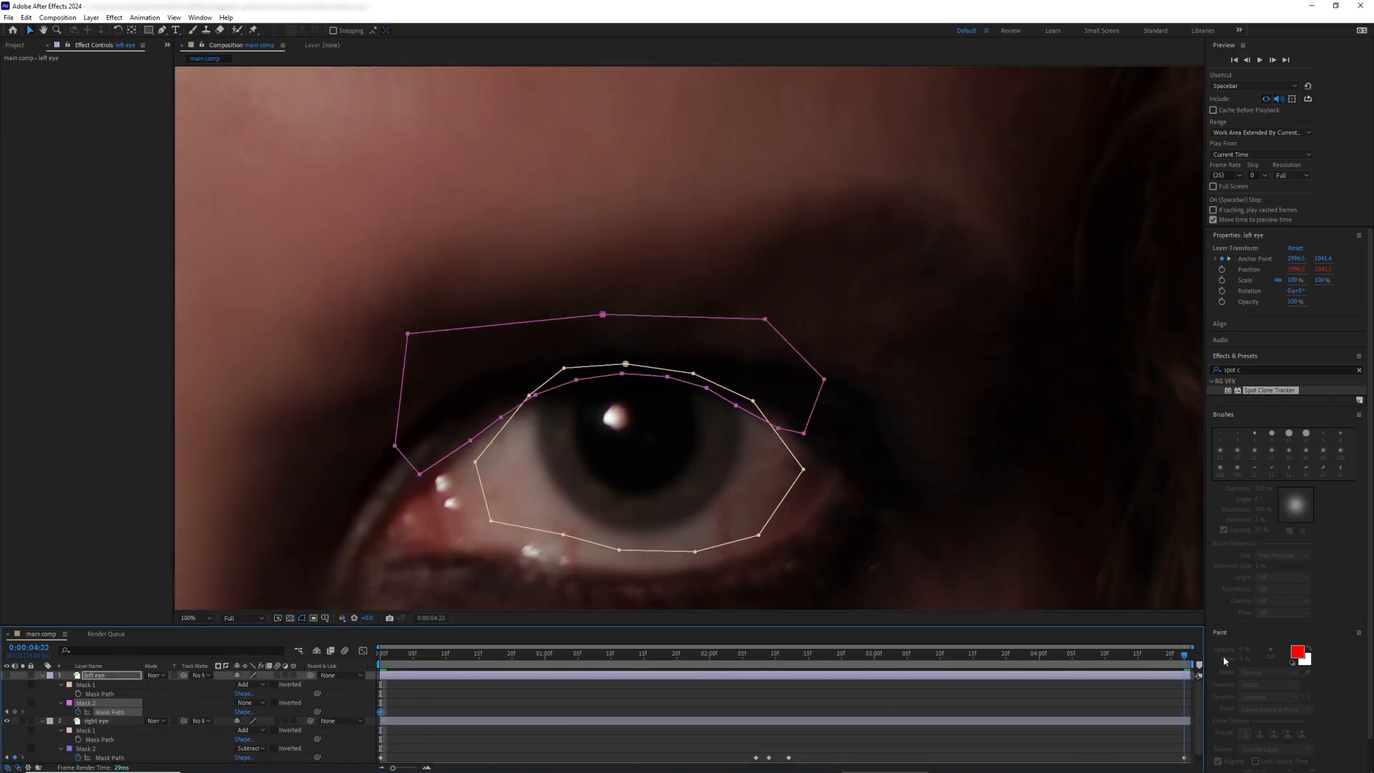
key(v)
drag(777, 428, 779, 419)
drag(737, 405, 706, 384)
drag(666, 377, 665, 377)
Step: Keyframe the left eyelid mask path at 0:00:02:07, and reshape it at the right eyelid mask's keyframe just after 0:00:02:09
drag(1184, 655, 756, 655)
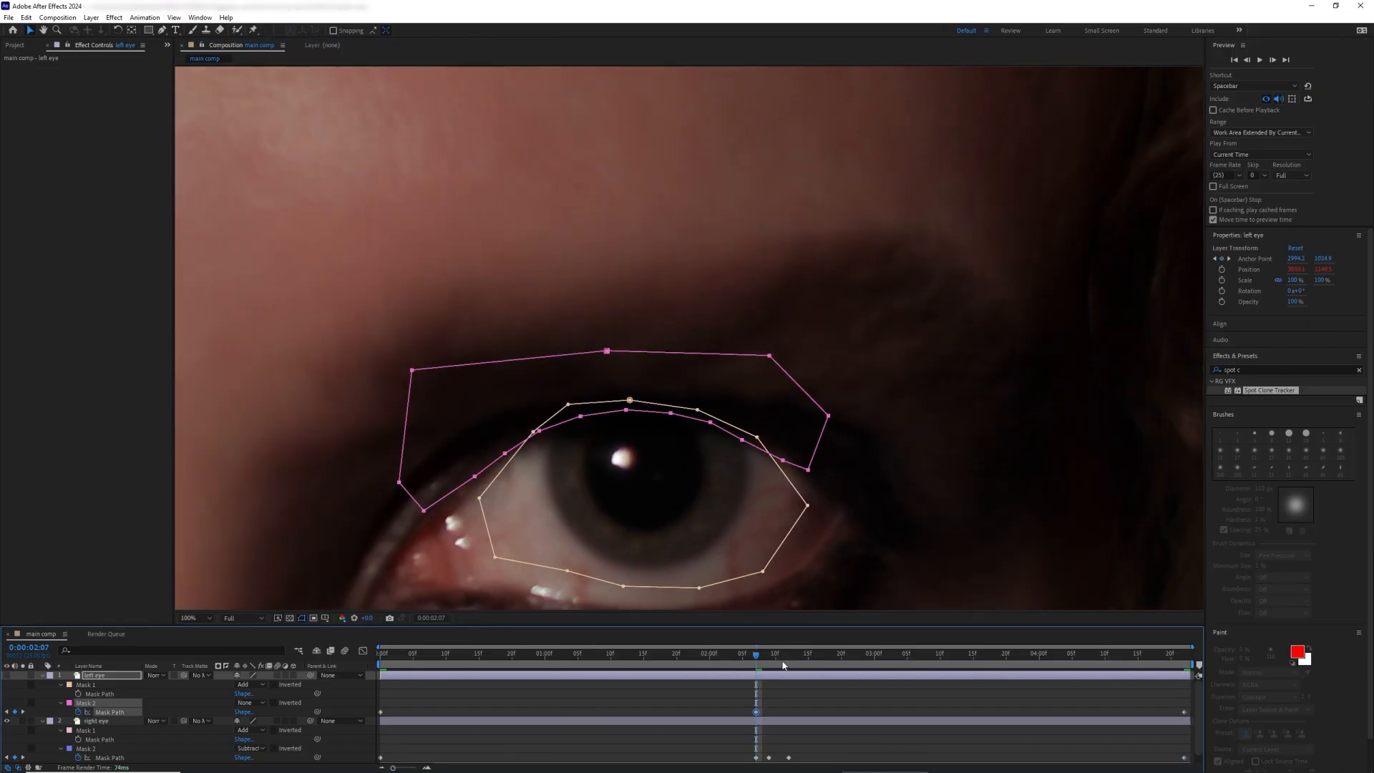
click(789, 655)
click(25, 18)
click(57, 30)
drag(514, 437, 518, 438)
drag(550, 414, 555, 413)
drag(720, 404, 727, 408)
drag(793, 439, 817, 459)
Step: Reshape the left eyelid mask at 0:00:02:09 so its lower edge follows the lowered eyelid
drag(789, 655, 769, 656)
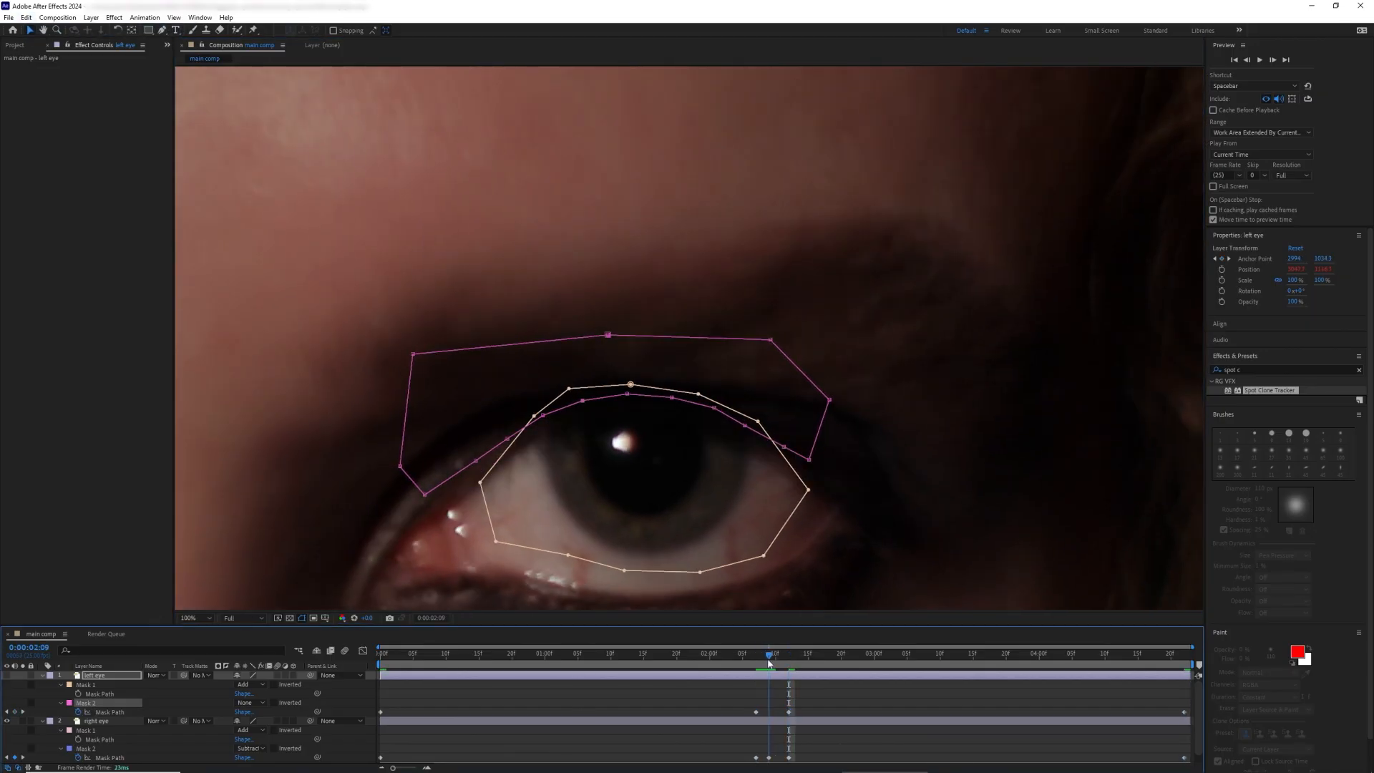
drag(582, 400, 539, 429)
drag(508, 439, 509, 451)
drag(475, 460, 483, 473)
drag(424, 495, 432, 503)
drag(626, 394, 631, 403)
drag(784, 447, 783, 463)
drag(809, 459, 808, 485)
Step: Show the left eye layer and set its eyelid mask to Subtract
click(7, 675)
click(250, 703)
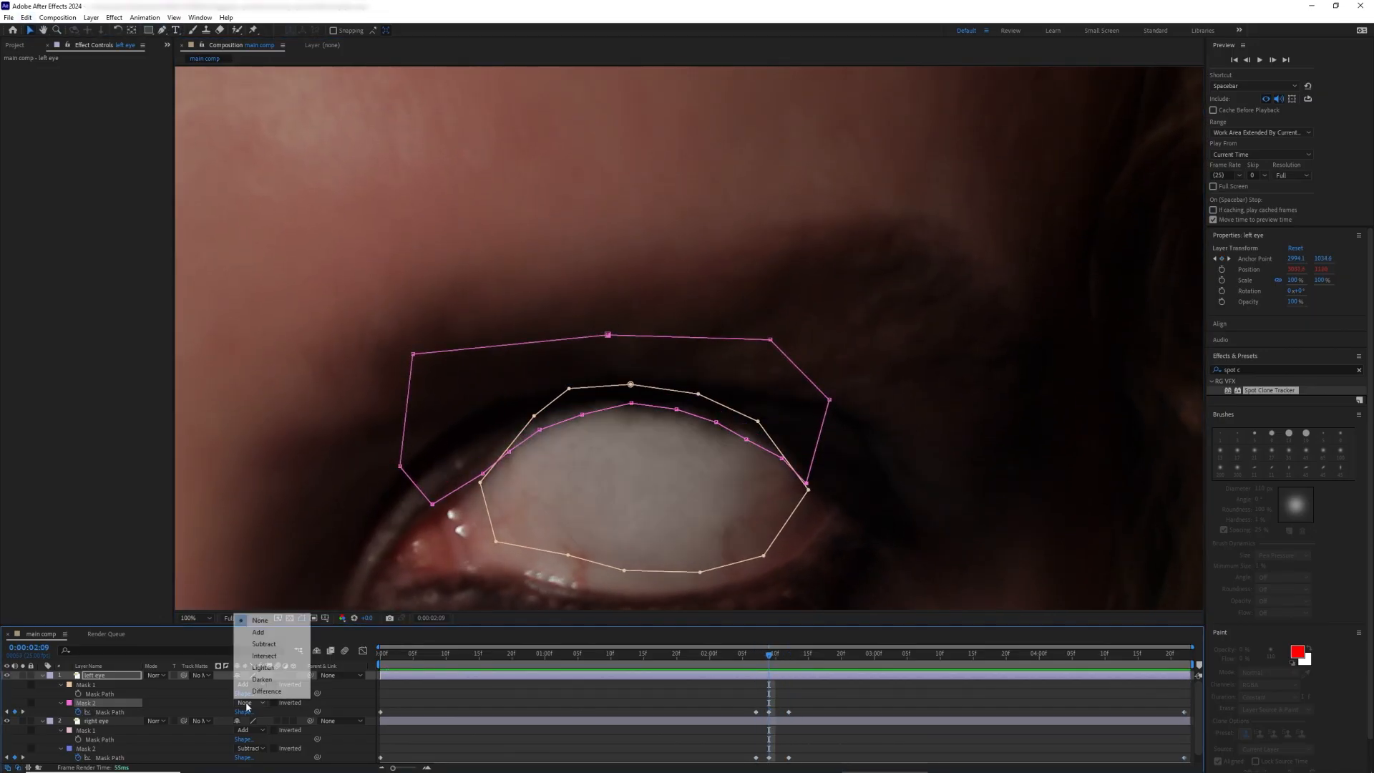
click(260, 643)
Step: Hide the mask outlines and review both white eyes across the whole shot
click(61, 703)
click(302, 617)
click(193, 617)
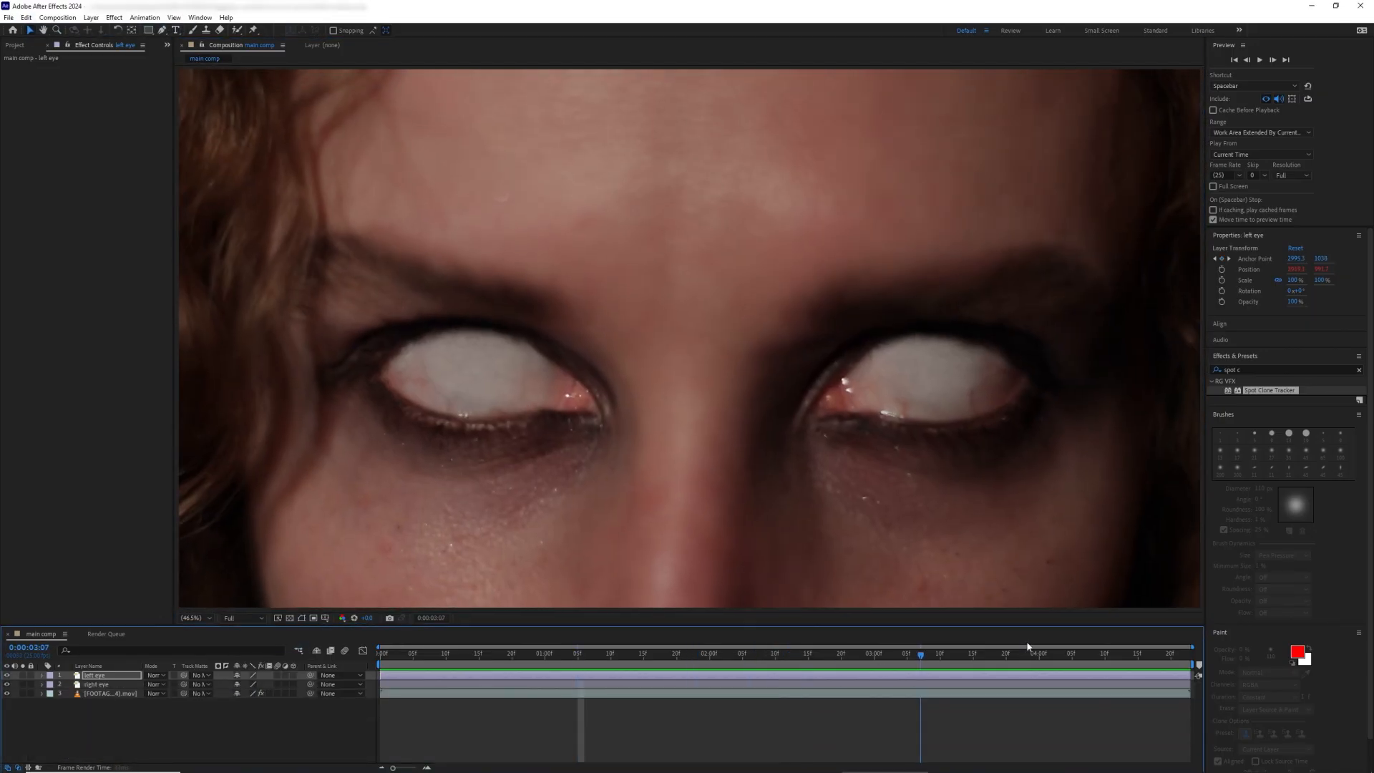
mouse_move(1028, 646)
mouse_down()
mouse_move(1203, 640)
mouse_move(386, 652)
mouse_up()
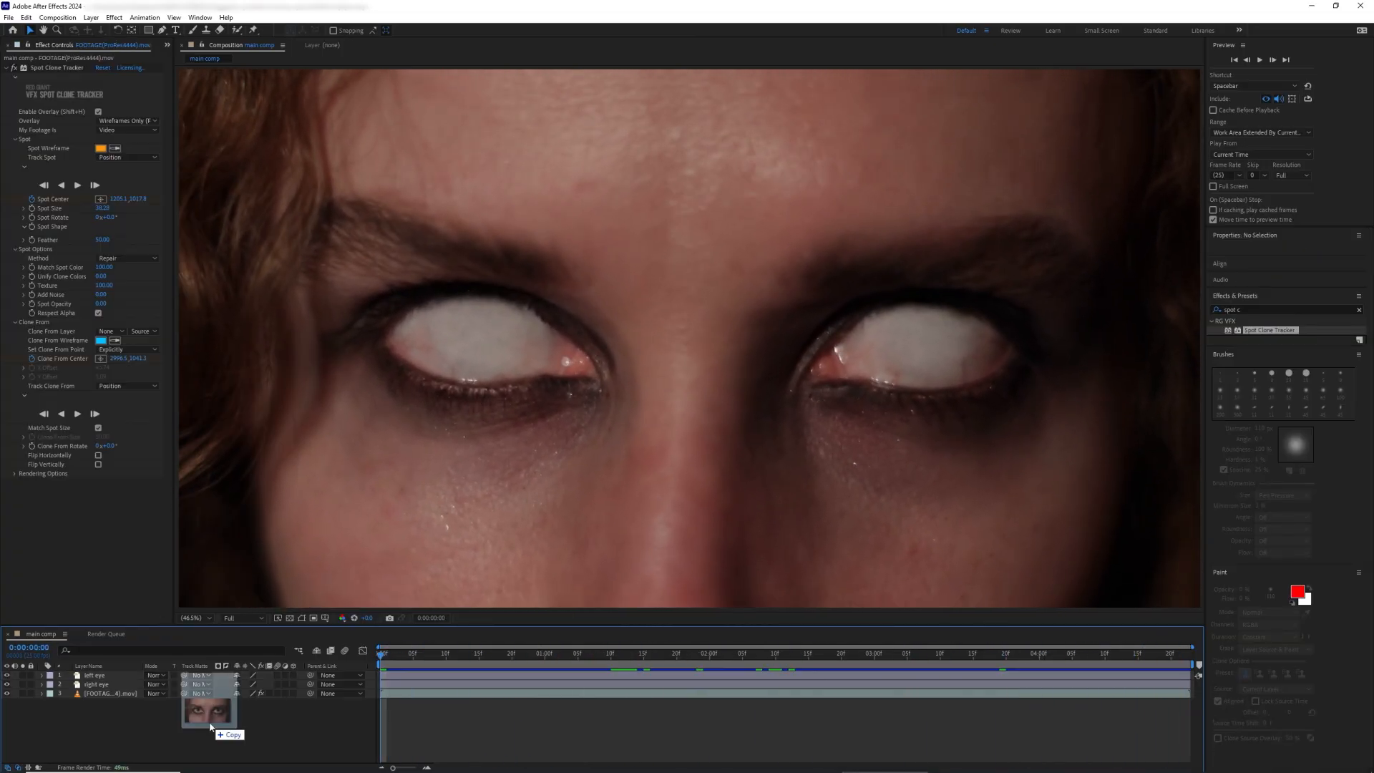
Step: Add the retouched black-pupil PNG above the eye layers in main comp, duplicate it and hide the top copy
drag(209, 725, 209, 722)
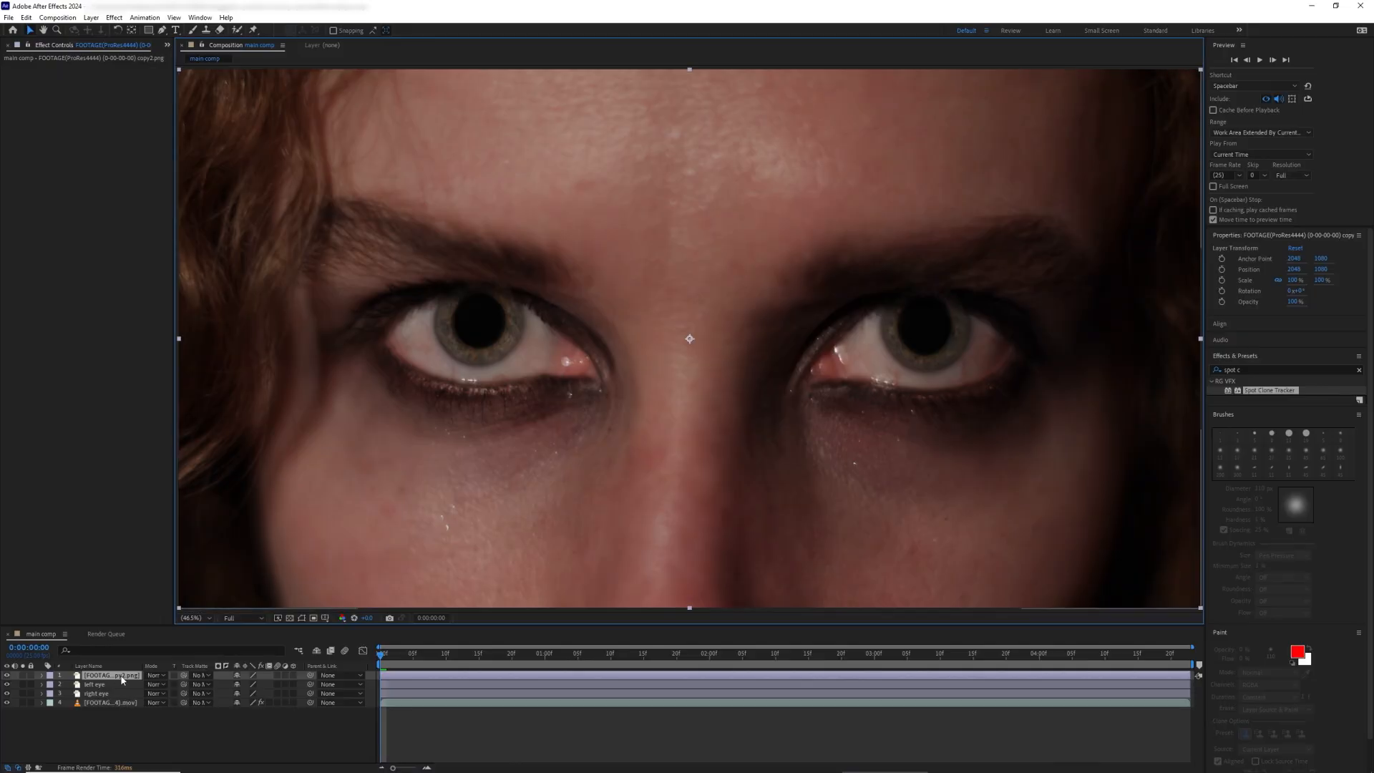
key(ctrl+d)
click(116, 685)
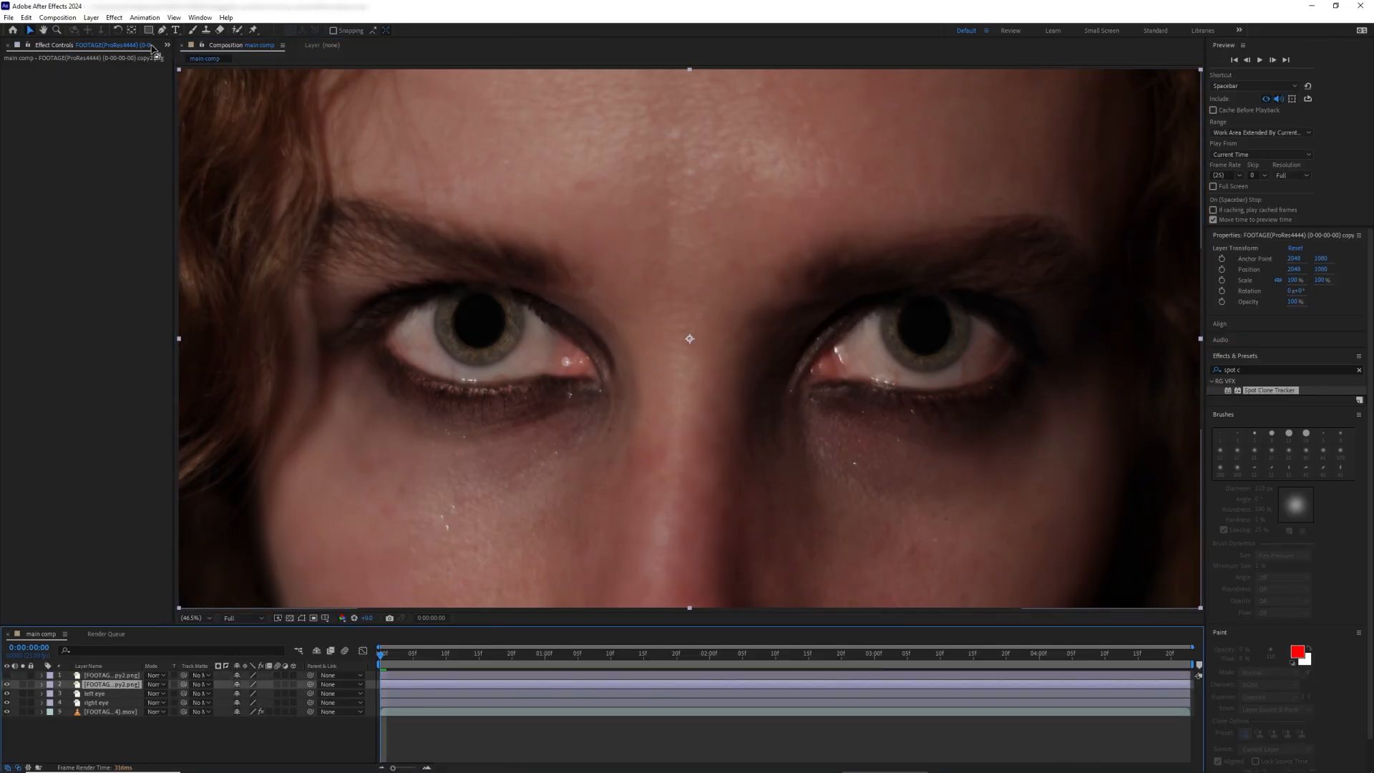
Step: Draw a closed Pen mask around the right eye's iris on the lower copy of the black-pupil still
scroll(472, 347, up, 2)
drag(294, 390, 674, 391)
key(g)
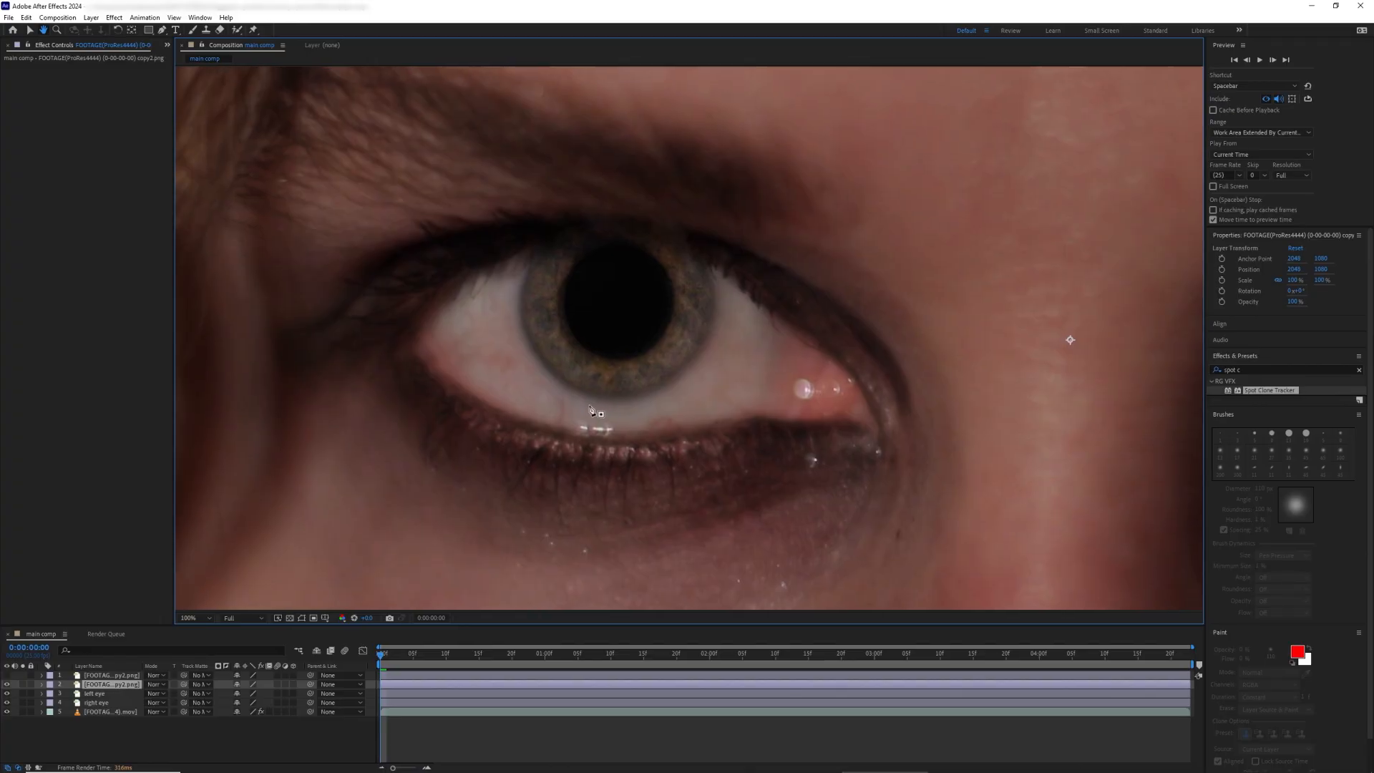
key(period)
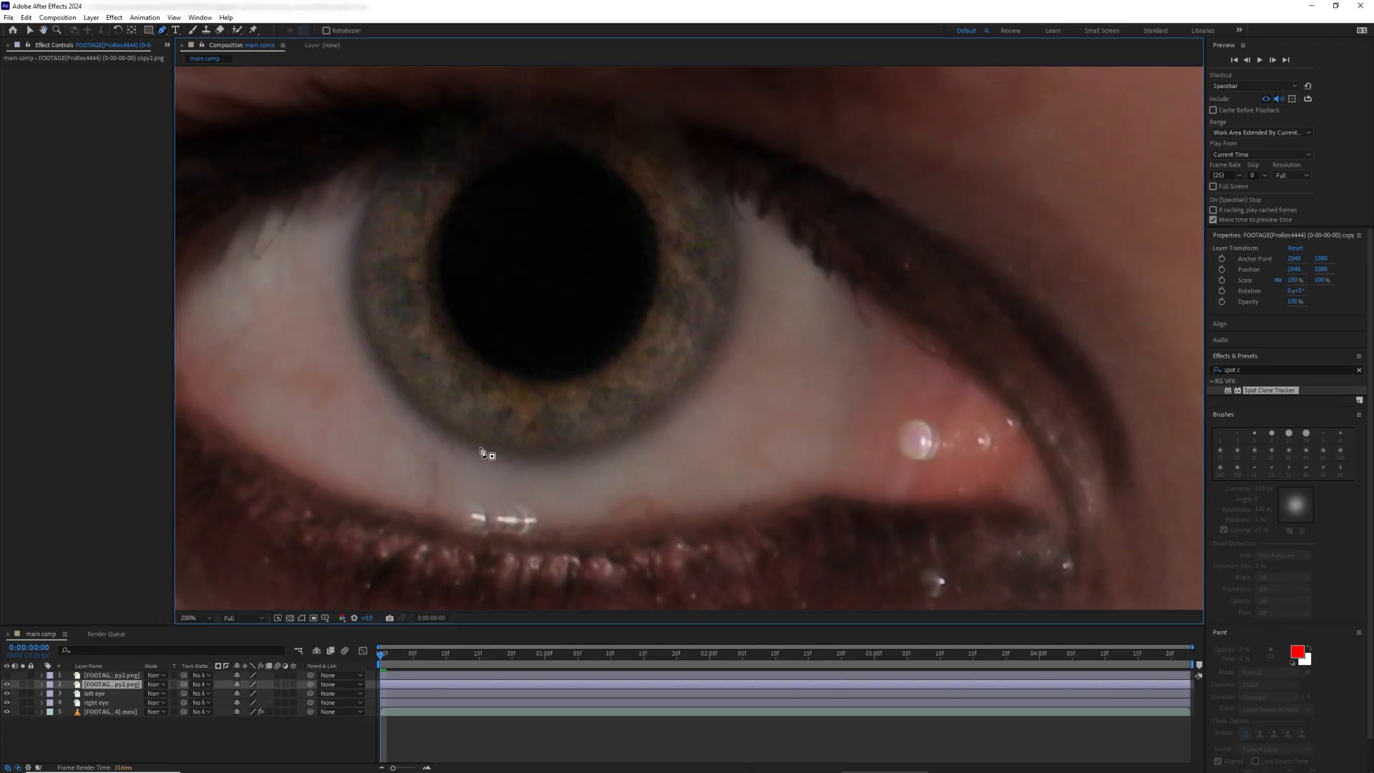
click(480, 447)
click(529, 457)
click(566, 457)
click(595, 450)
click(626, 438)
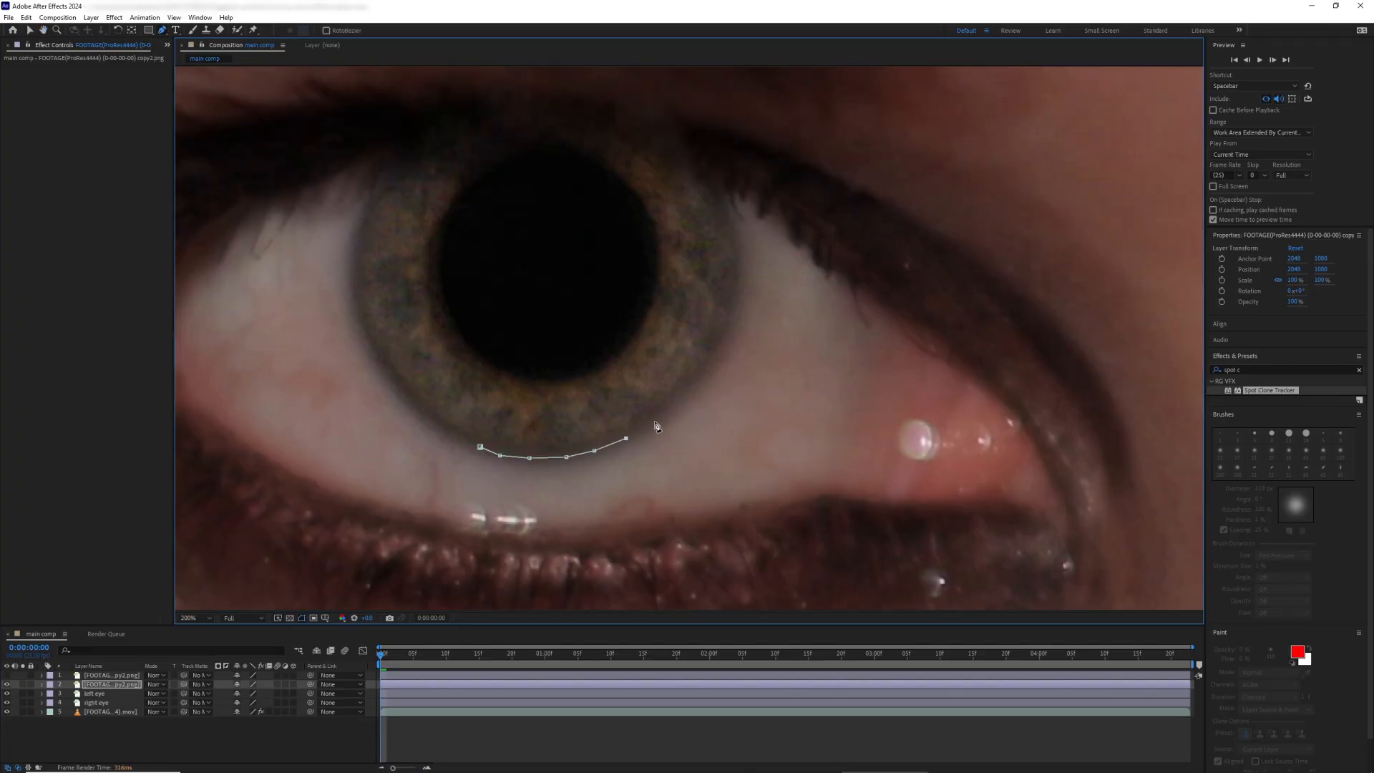
click(726, 335)
click(737, 303)
click(741, 268)
drag(736, 189, 747, 345)
click(749, 399)
click(741, 370)
click(732, 345)
click(714, 320)
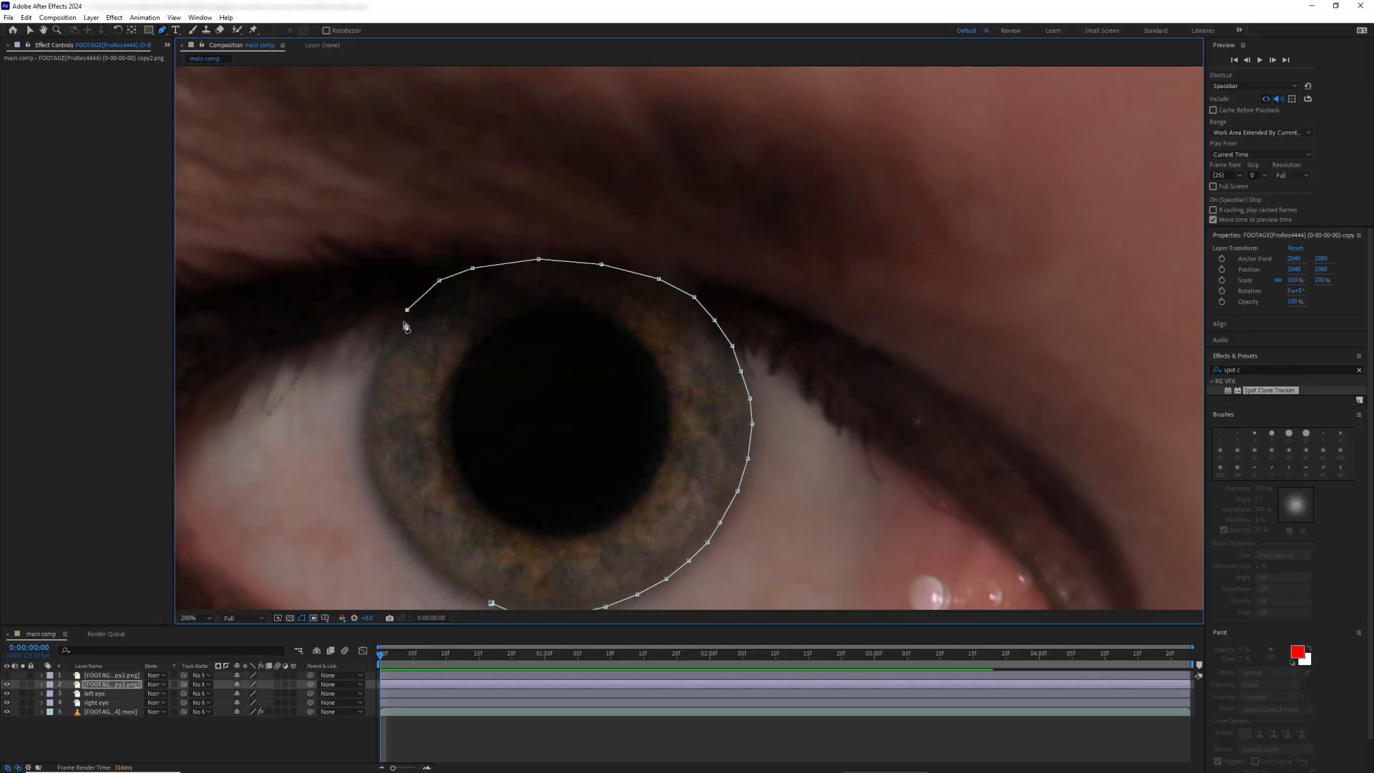
click(420, 562)
drag(421, 564, 462, 468)
click(480, 485)
click(501, 497)
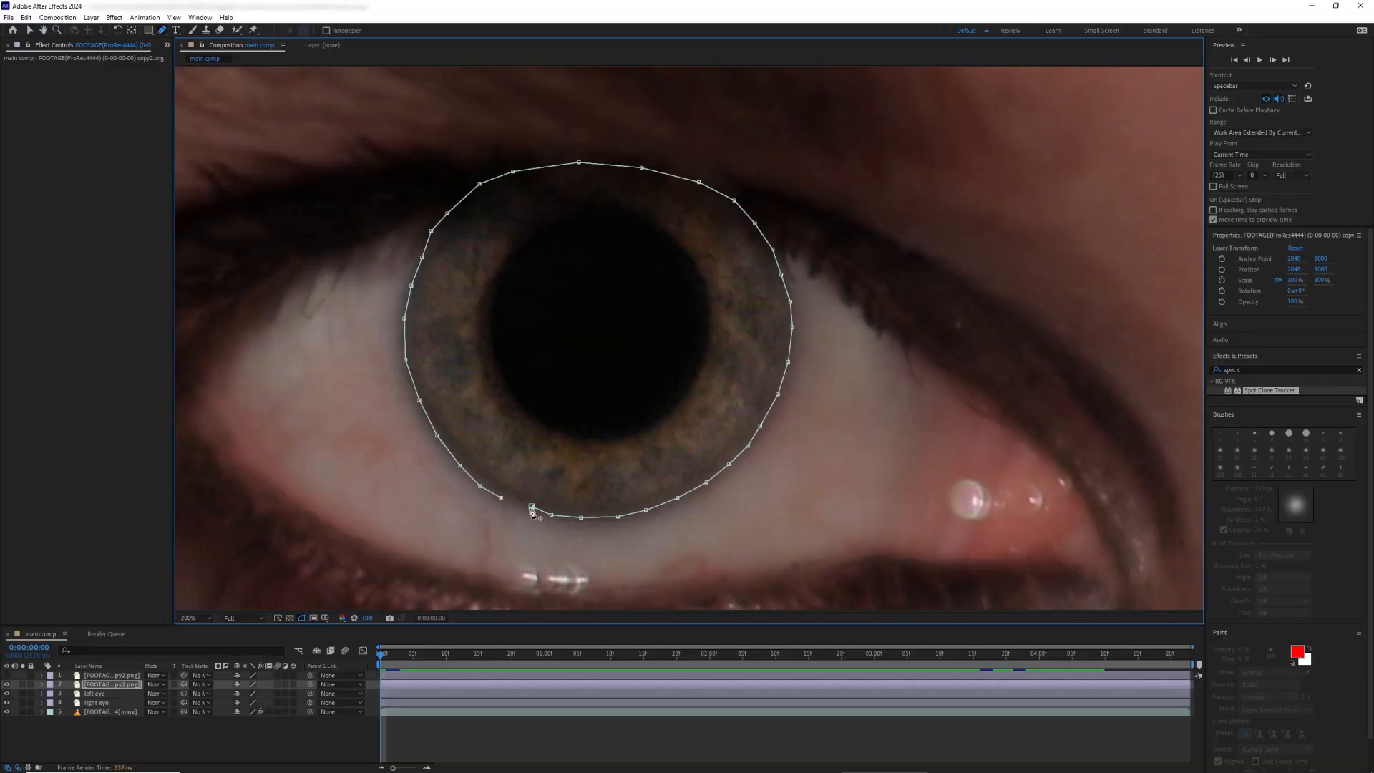
click(531, 508)
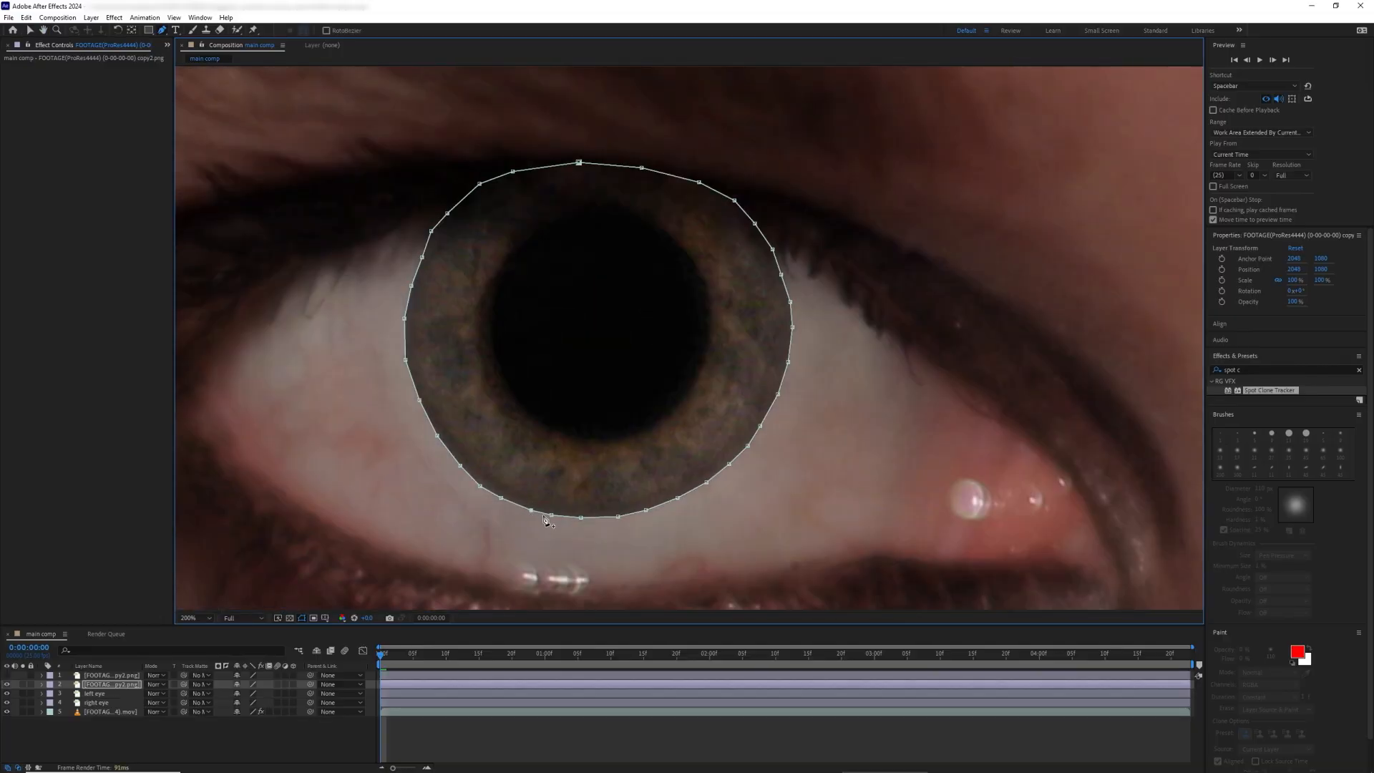
Step: Feather the right iris mask by 20 pixels and expand it by 12 pixels
key(m)
key(m)
drag(252, 712, 225, 718)
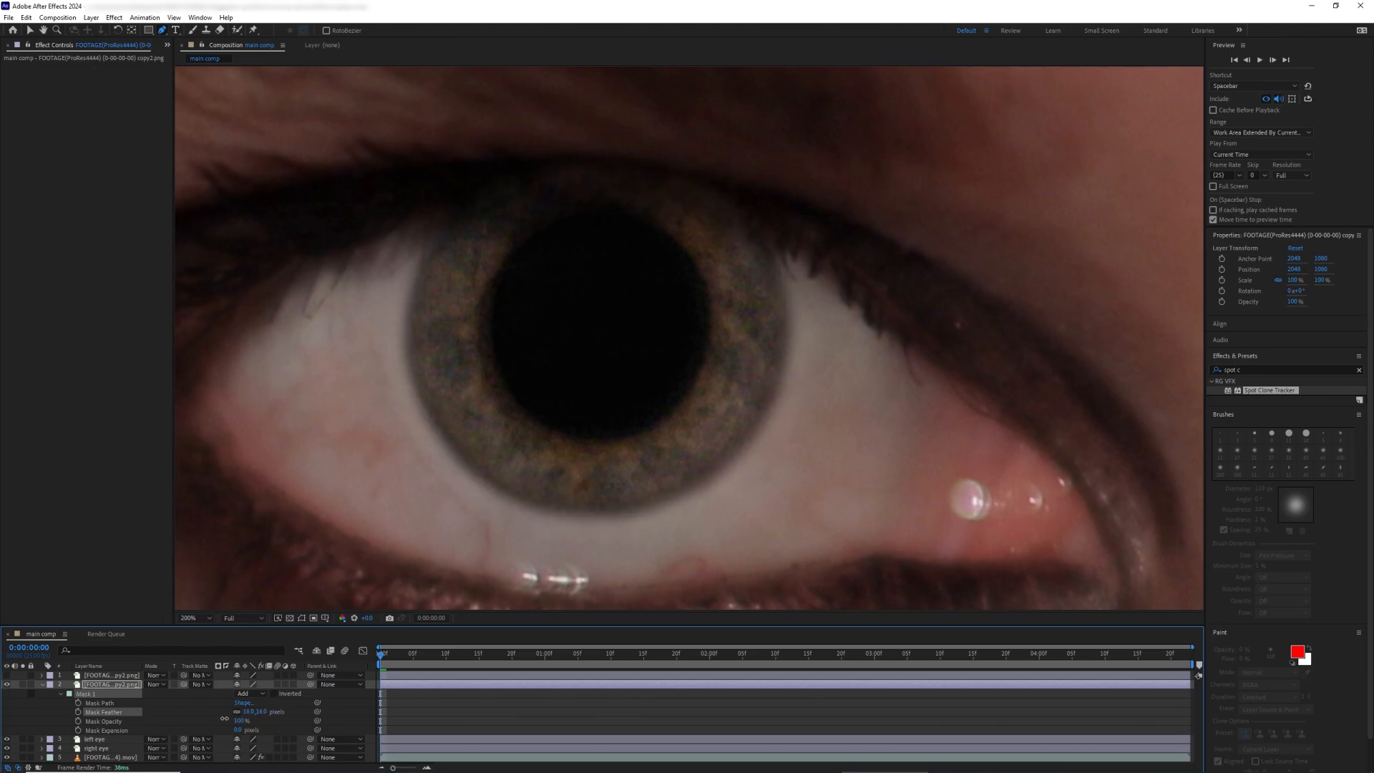
click(238, 730)
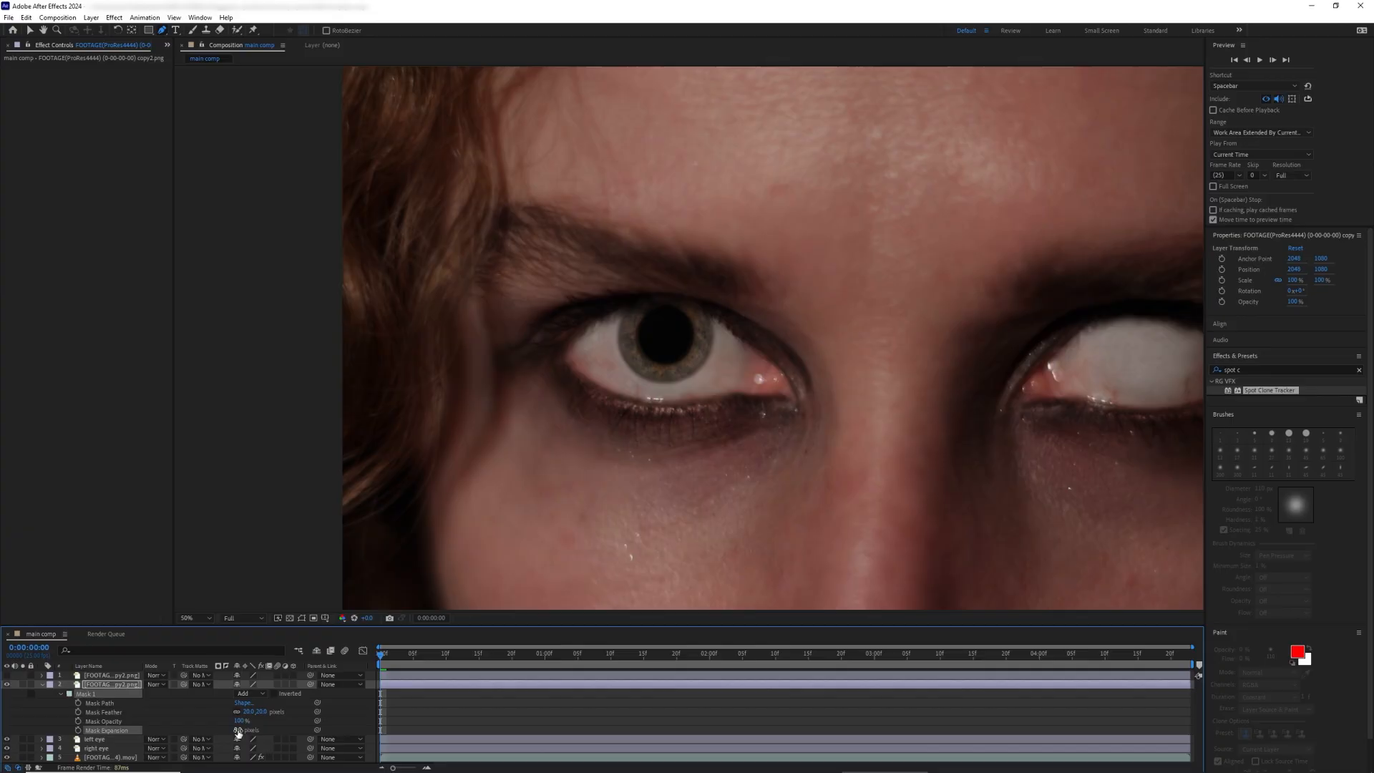
drag(238, 731, 241, 730)
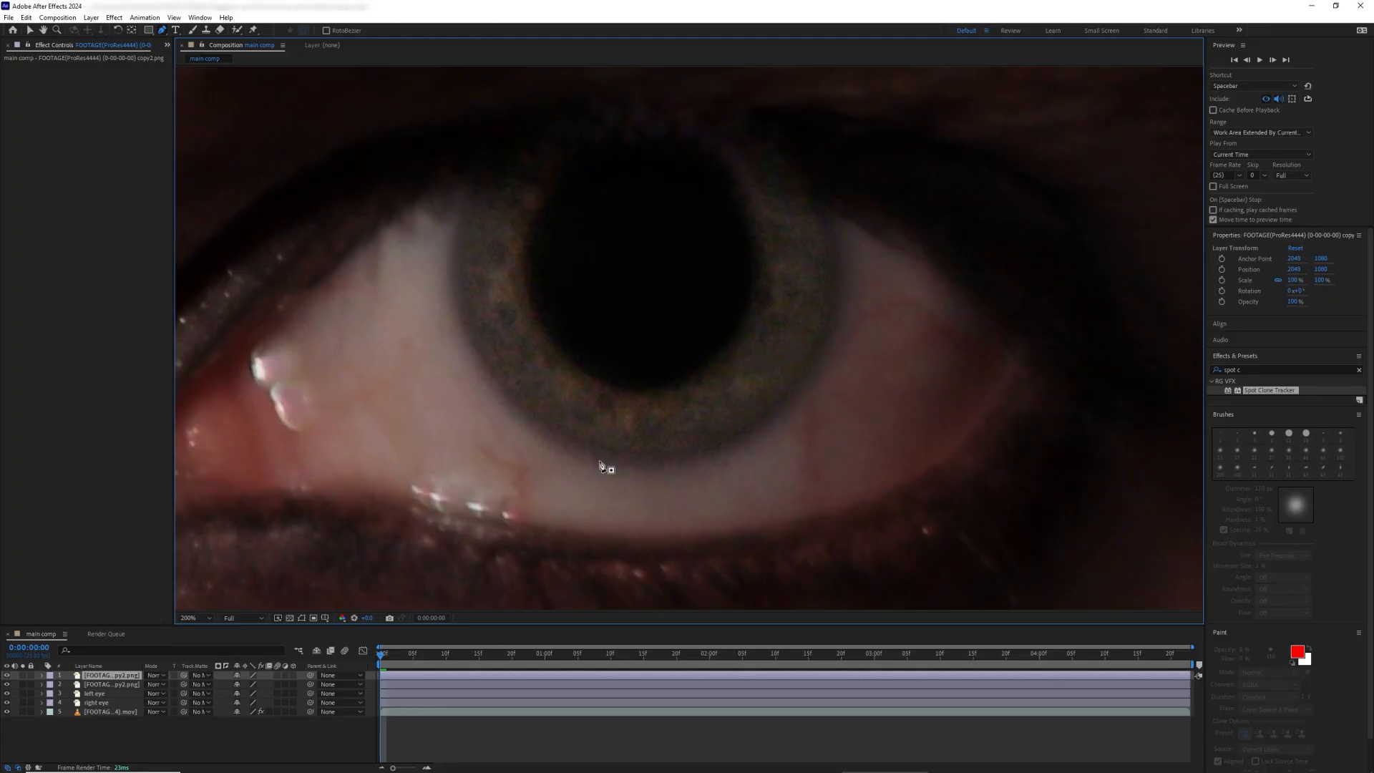
Step: Draw a closed Pen mask around the left eye's iris on the top copy of the black-pupil still
click(598, 463)
click(779, 420)
click(834, 344)
click(843, 261)
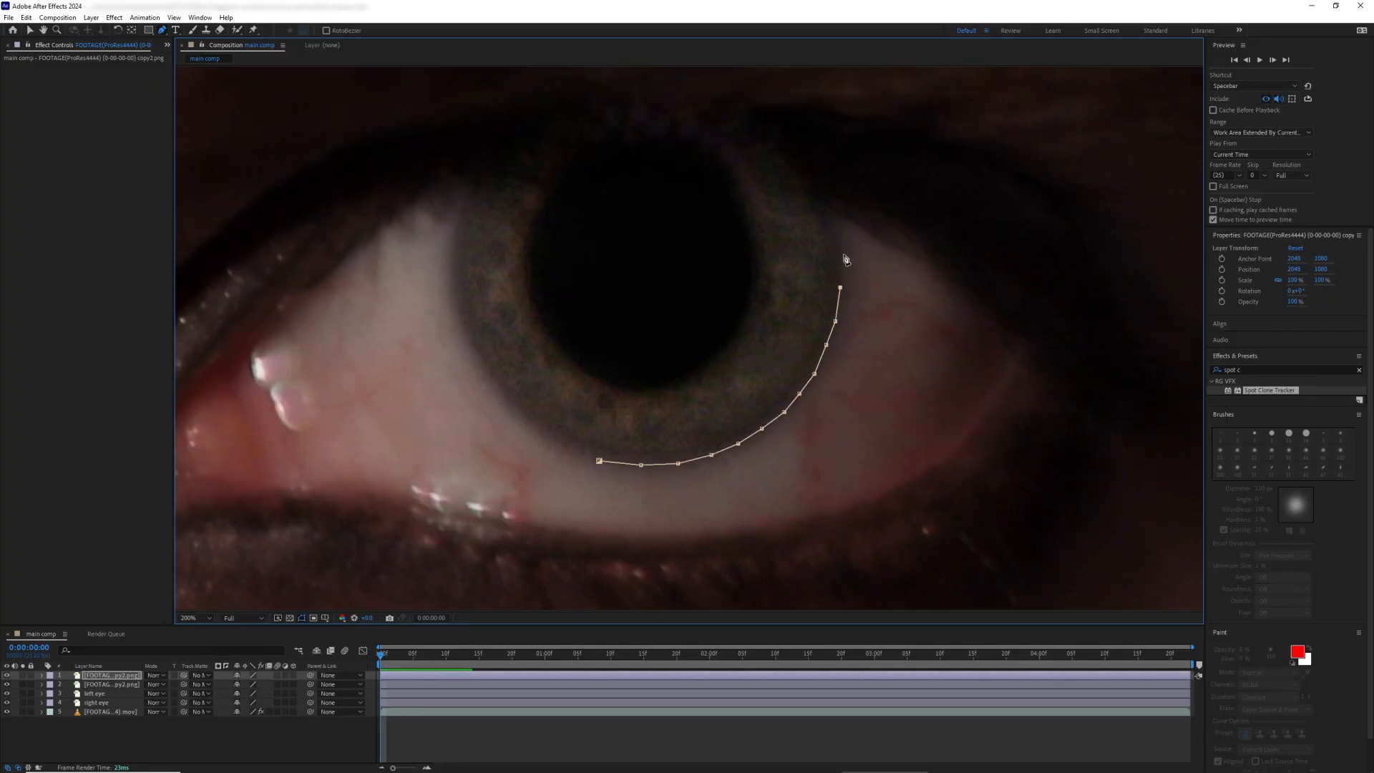
scroll(844, 260, up, 3)
click(842, 347)
click(800, 286)
click(725, 256)
click(562, 264)
click(496, 321)
click(471, 428)
click(510, 537)
drag(537, 573, 526, 493)
click(576, 525)
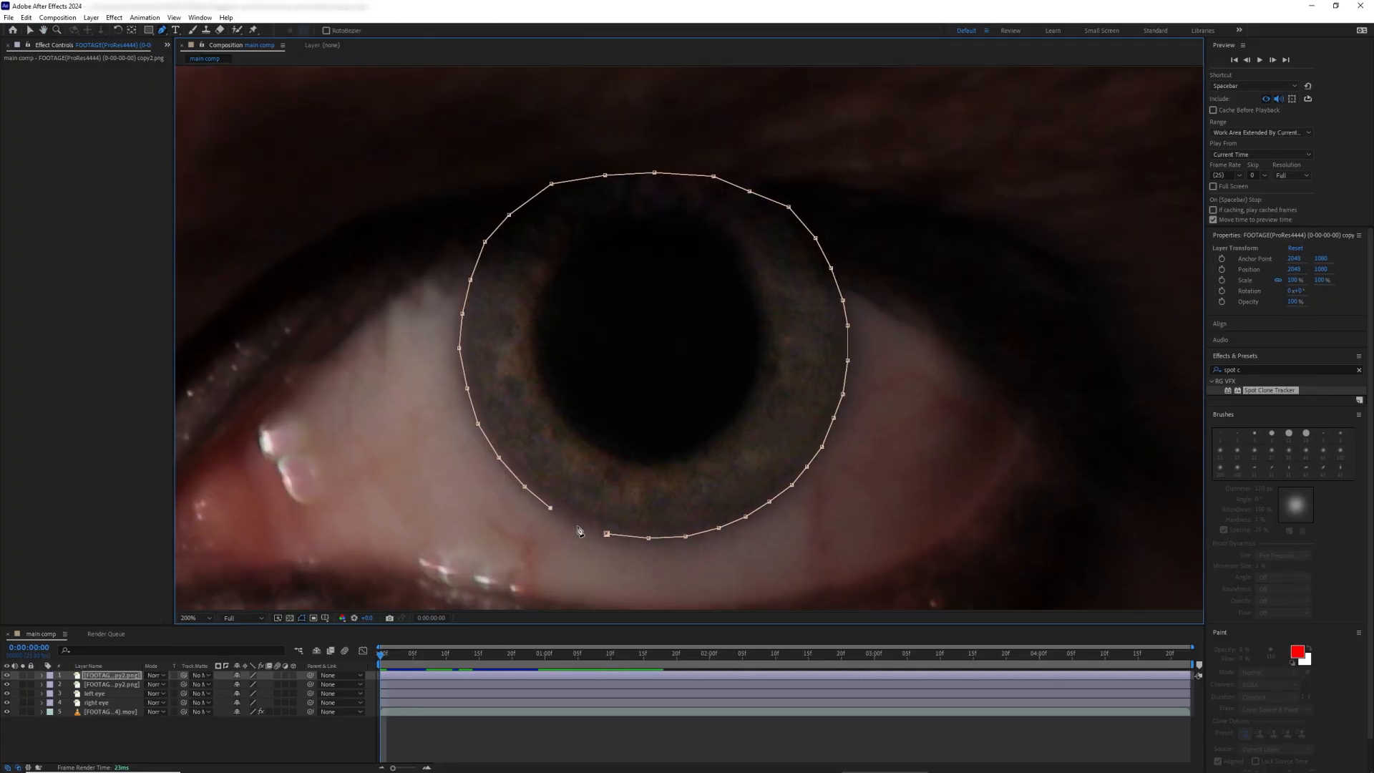
click(606, 534)
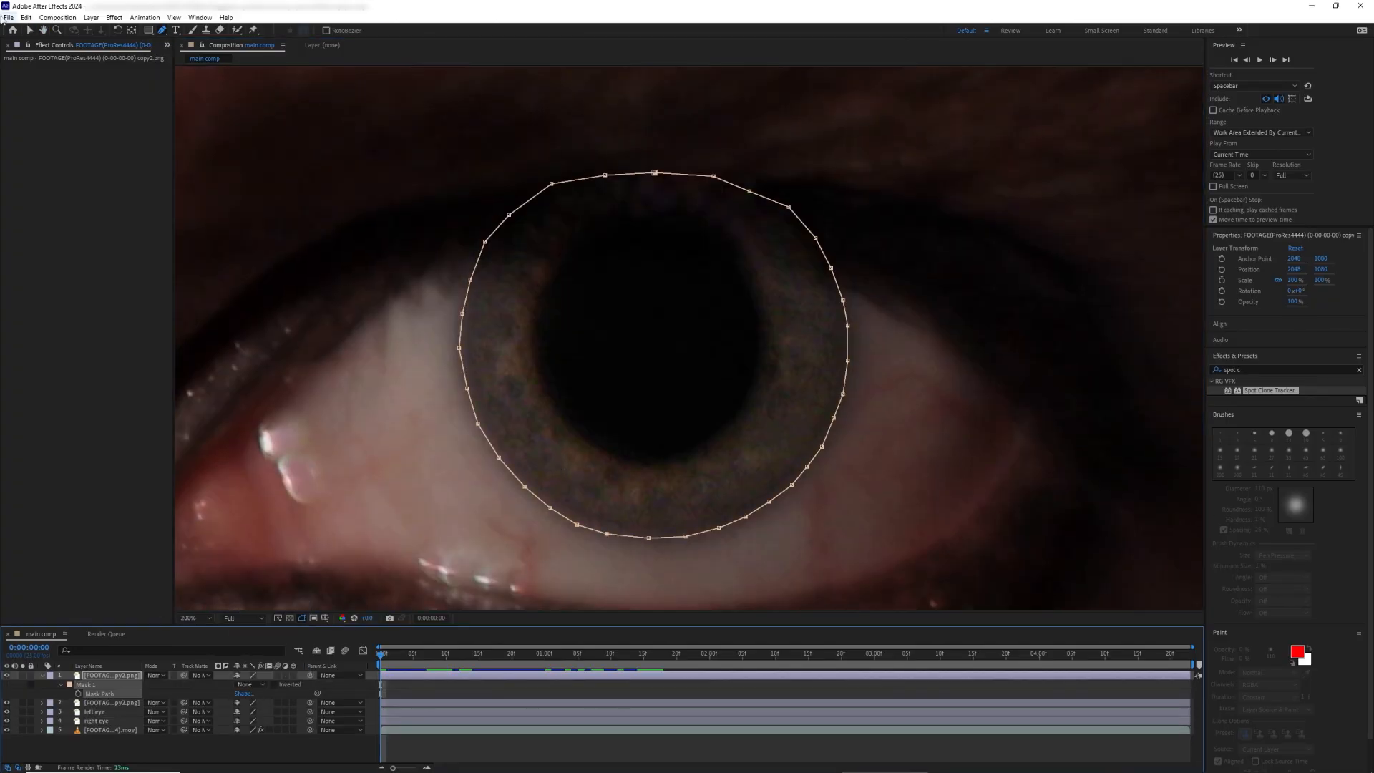
Step: Refine the left iris mask's points along the iris edge, and set the mask to Add with a 20-pixel feather
click(30, 30)
drag(467, 388, 464, 388)
drag(525, 487, 523, 488)
drag(648, 538, 649, 539)
drag(685, 536, 688, 536)
drag(834, 418, 837, 418)
drag(847, 359, 850, 359)
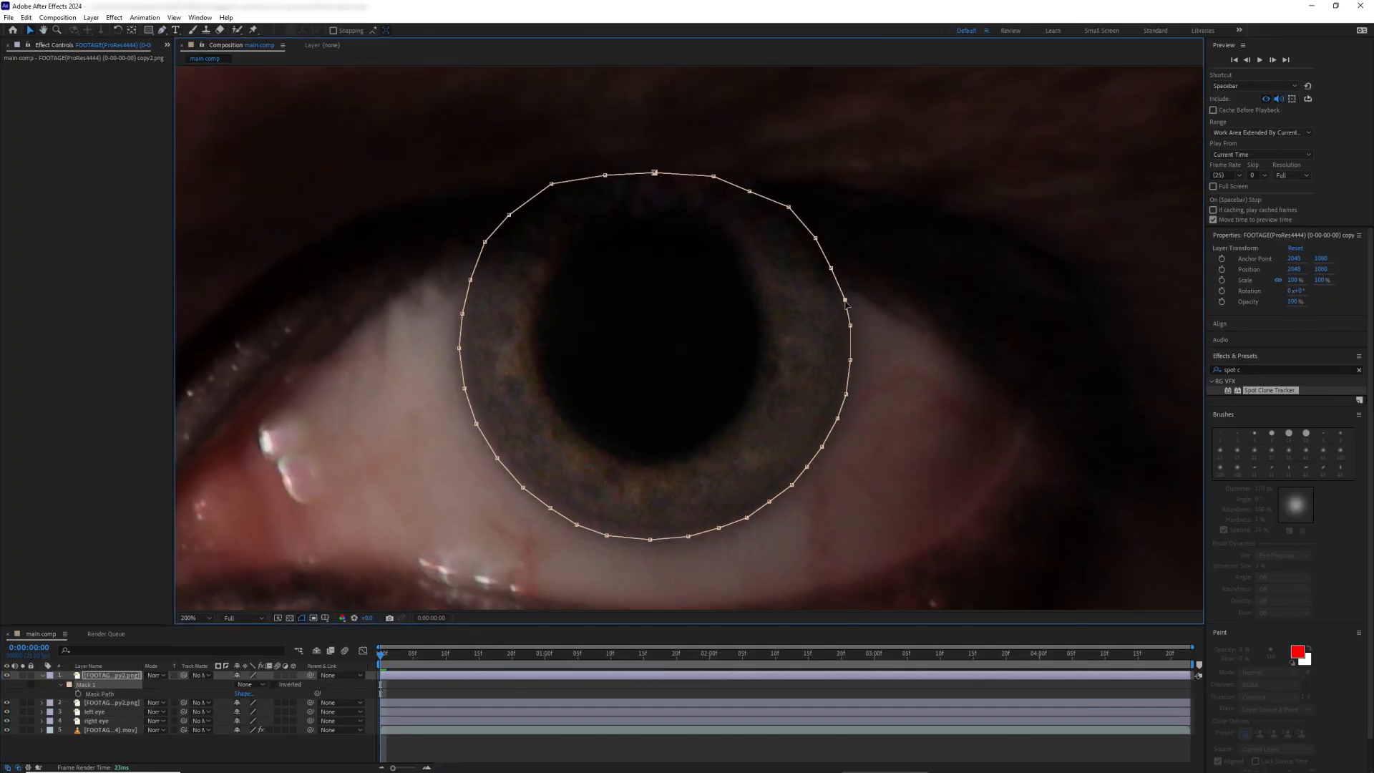
drag(789, 207, 786, 207)
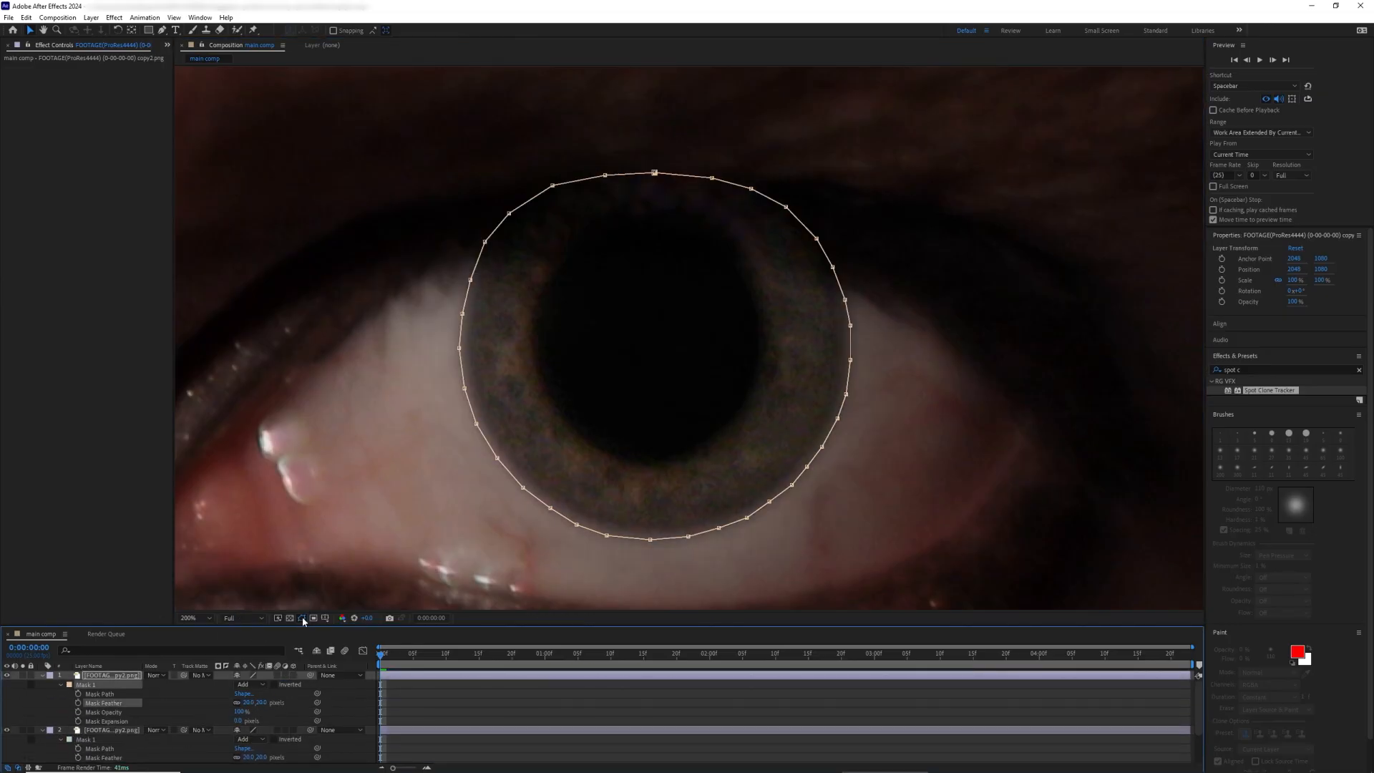
click(202, 619)
click(225, 440)
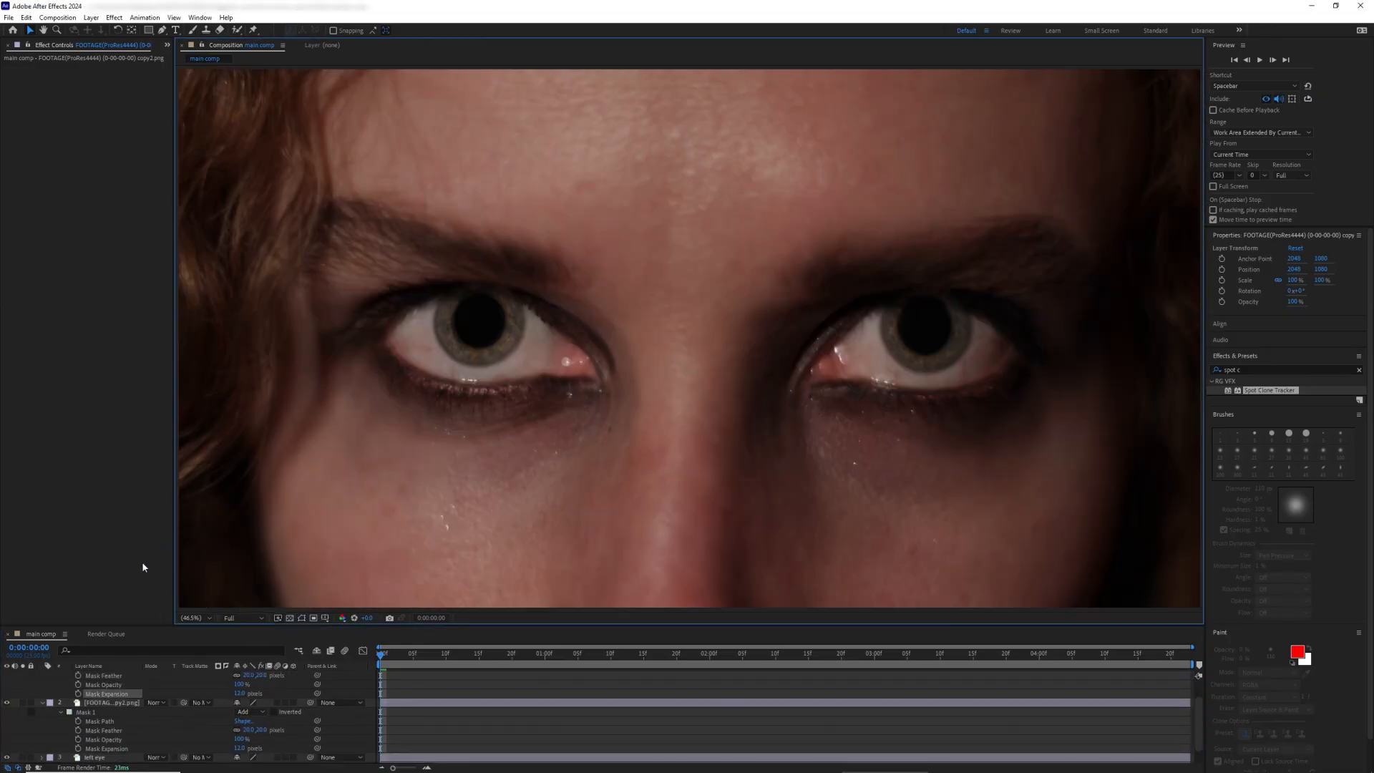
Step: Pre-compose the masked still copy for the right iris, leaving all attributes in main comp
scroll(40, 697, up, 2)
click(41, 676)
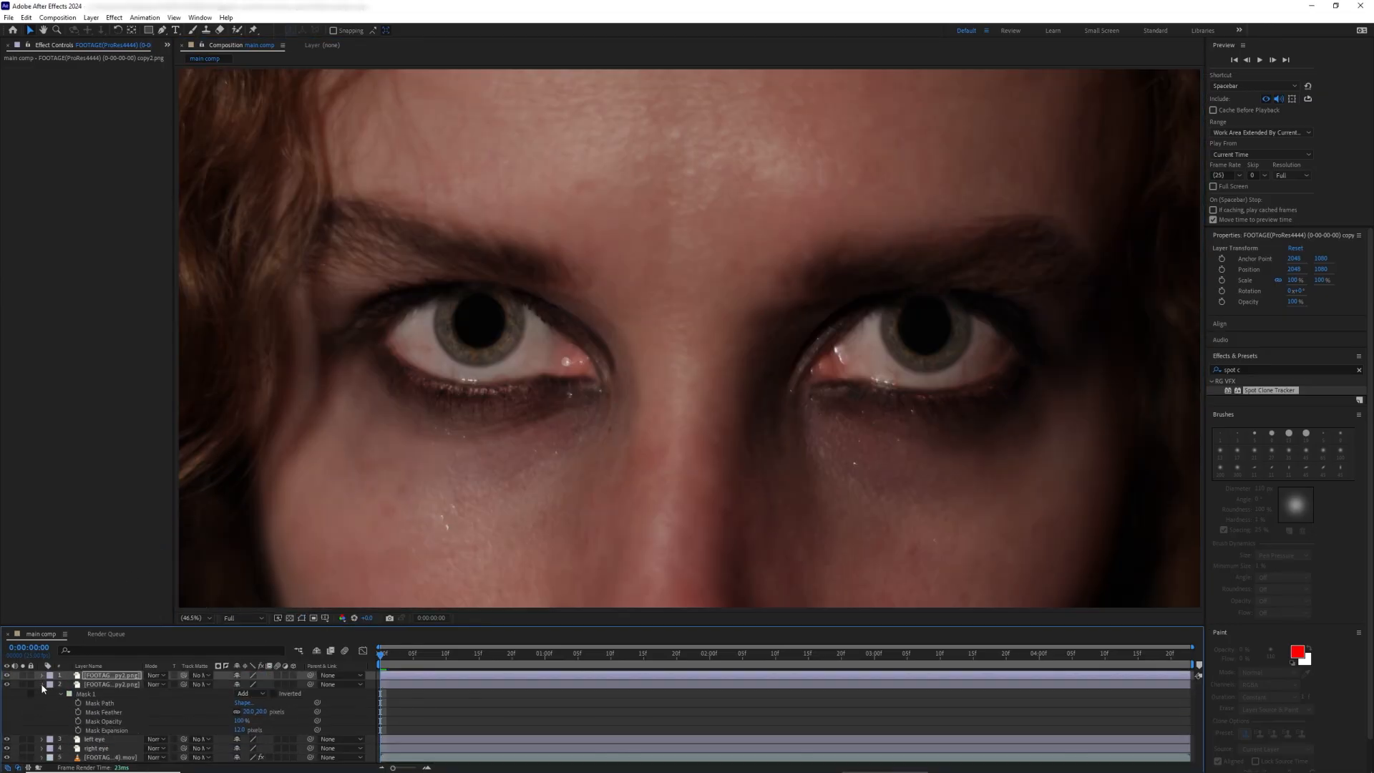
click(42, 684)
right_click(108, 684)
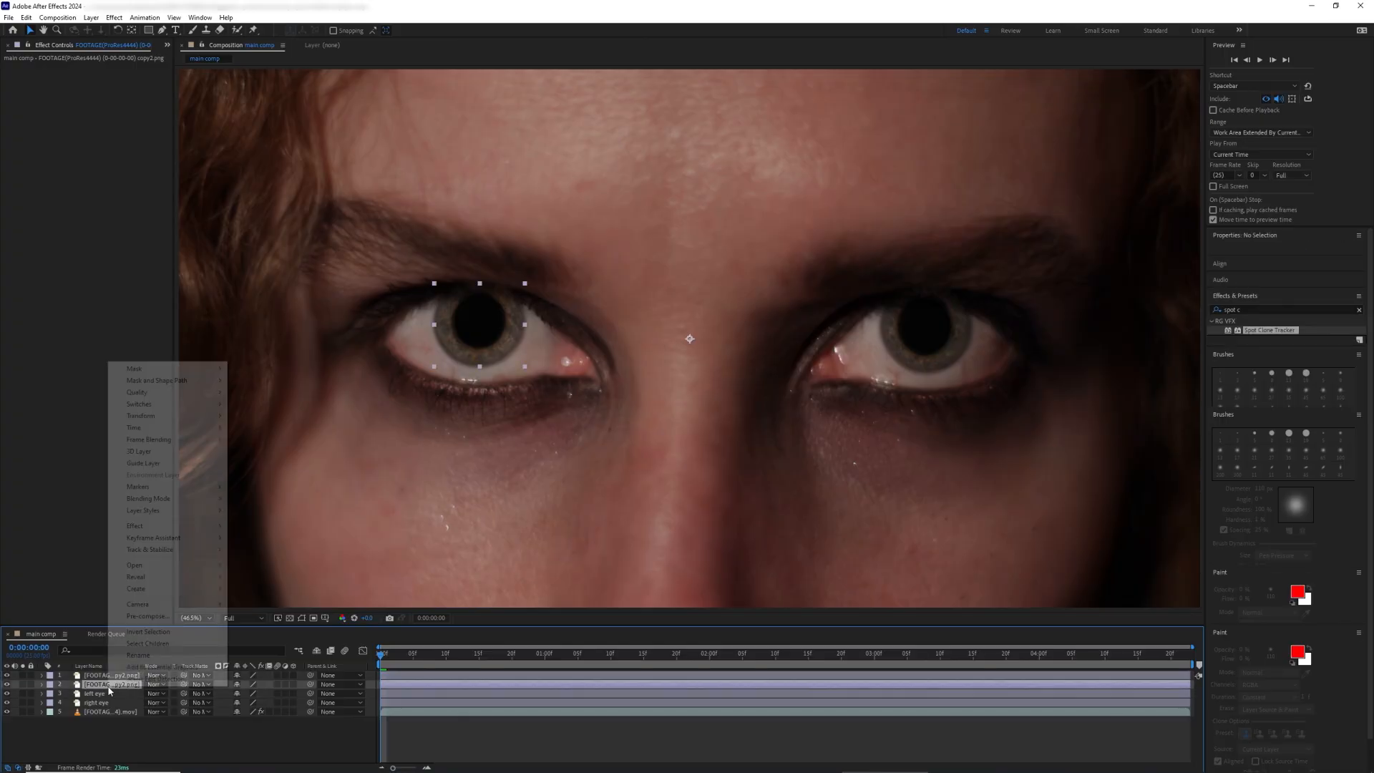
click(143, 618)
click(309, 394)
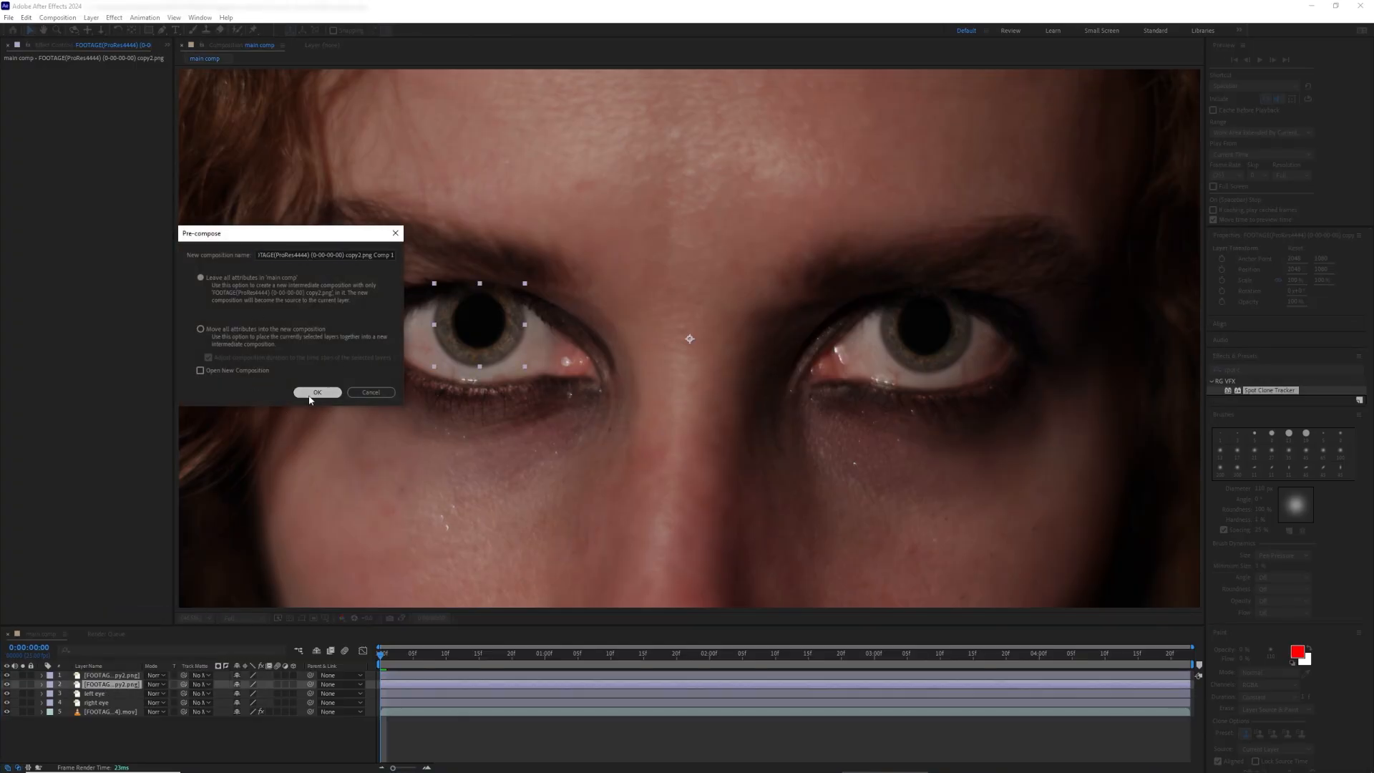
Step: Pre-compose the masked still copy for the left iris on the top layer
click(110, 675)
right_click(111, 675)
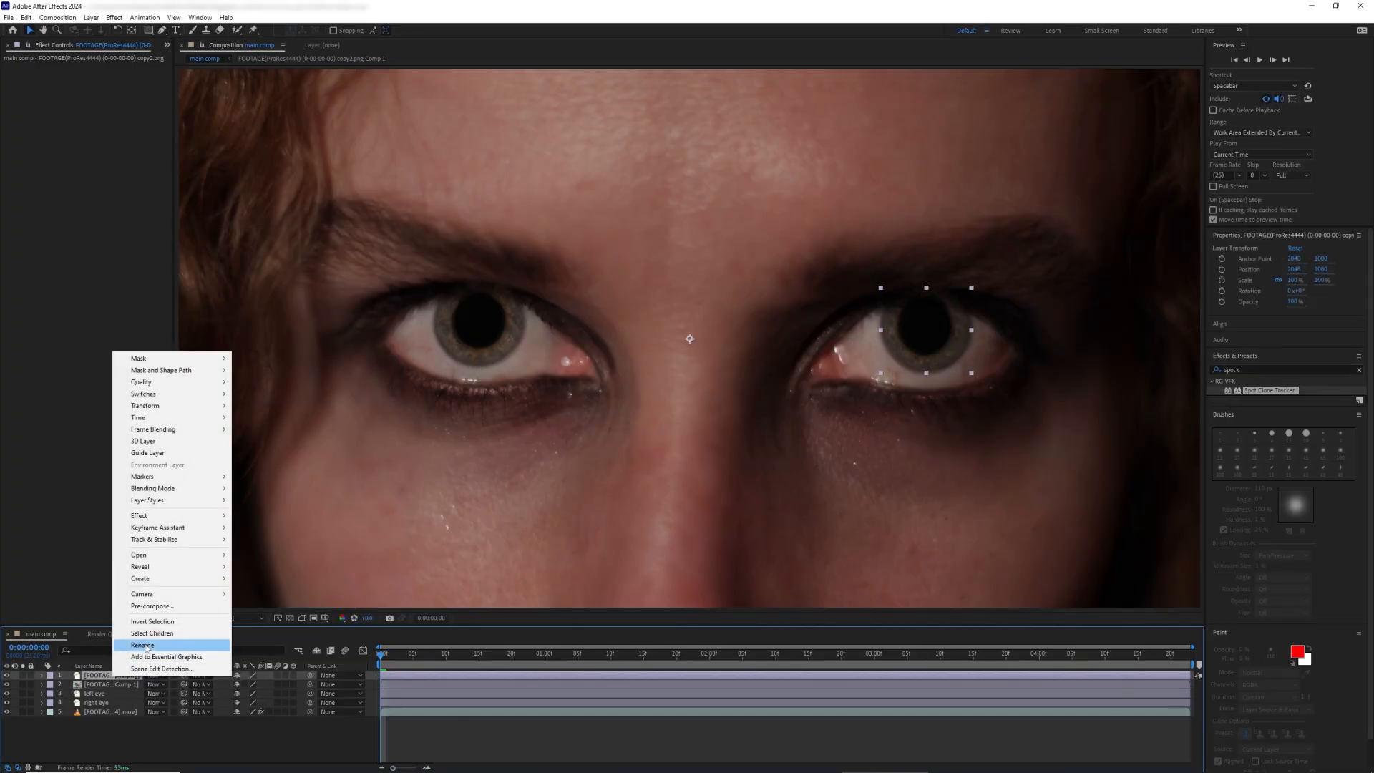
click(143, 609)
click(318, 392)
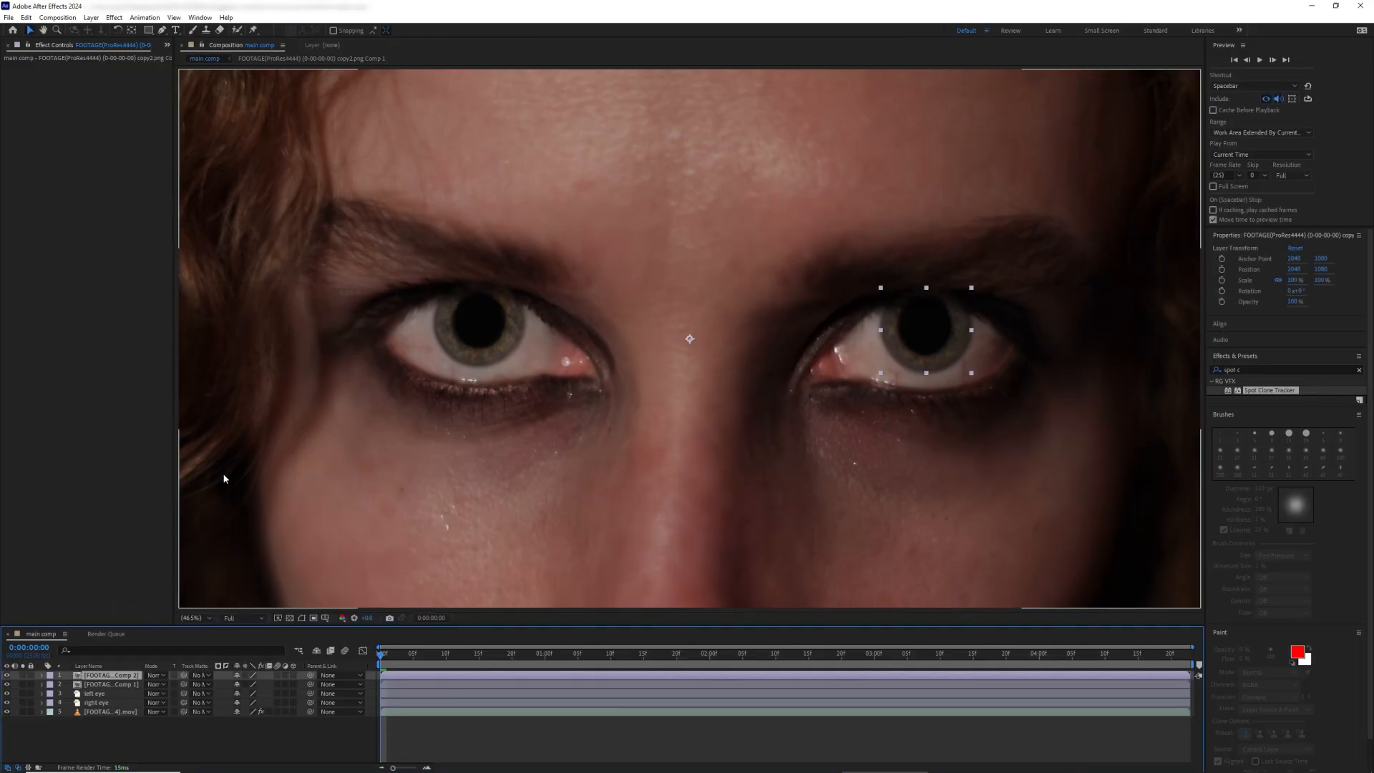
Step: Rename the two new pre-composed layers as right iris and left iris
right_click(125, 687)
click(159, 650)
text(right iris)
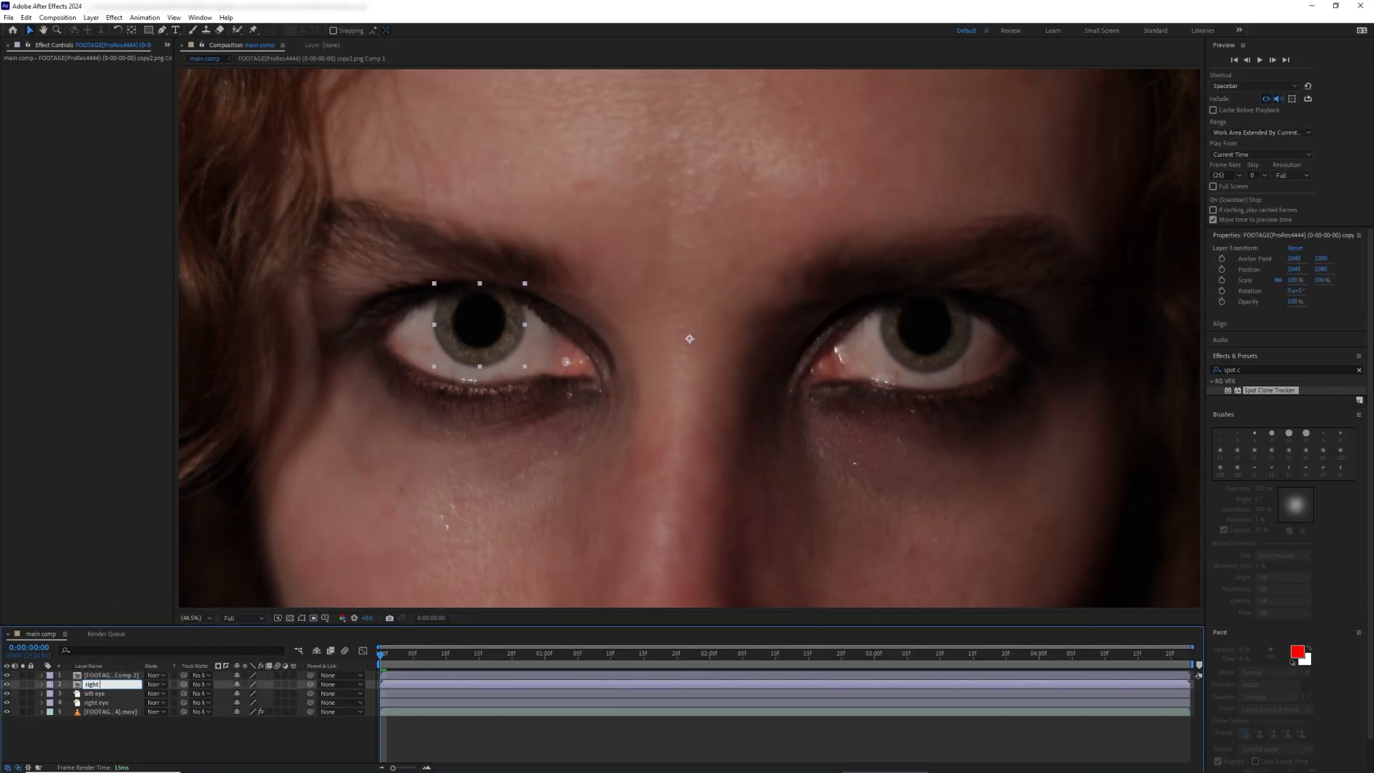
key(Return)
right_click(116, 676)
click(168, 645)
text(left iris)
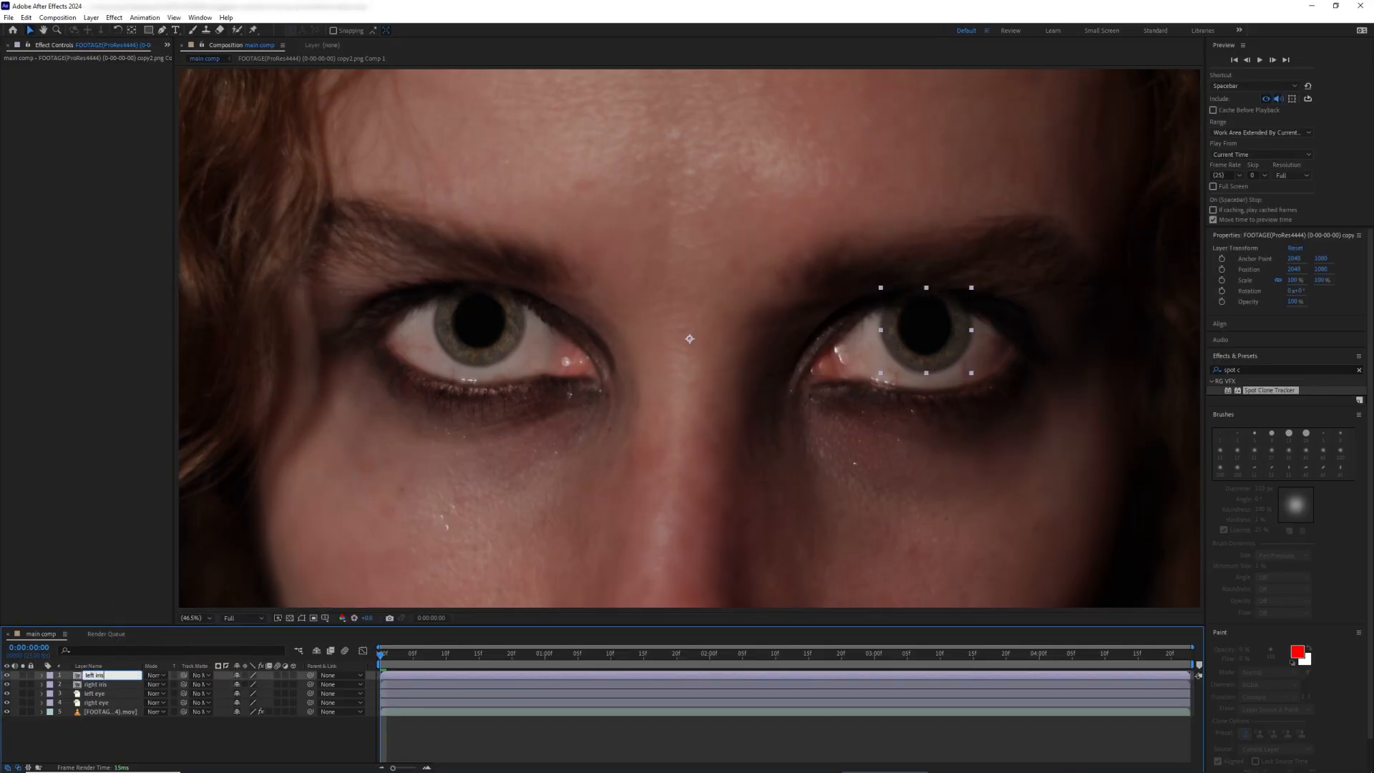
key(Return)
Step: Link the right iris layer's Position by expression to Spot Center in the footage layer's Spot Clone Tracker effect
click(107, 712)
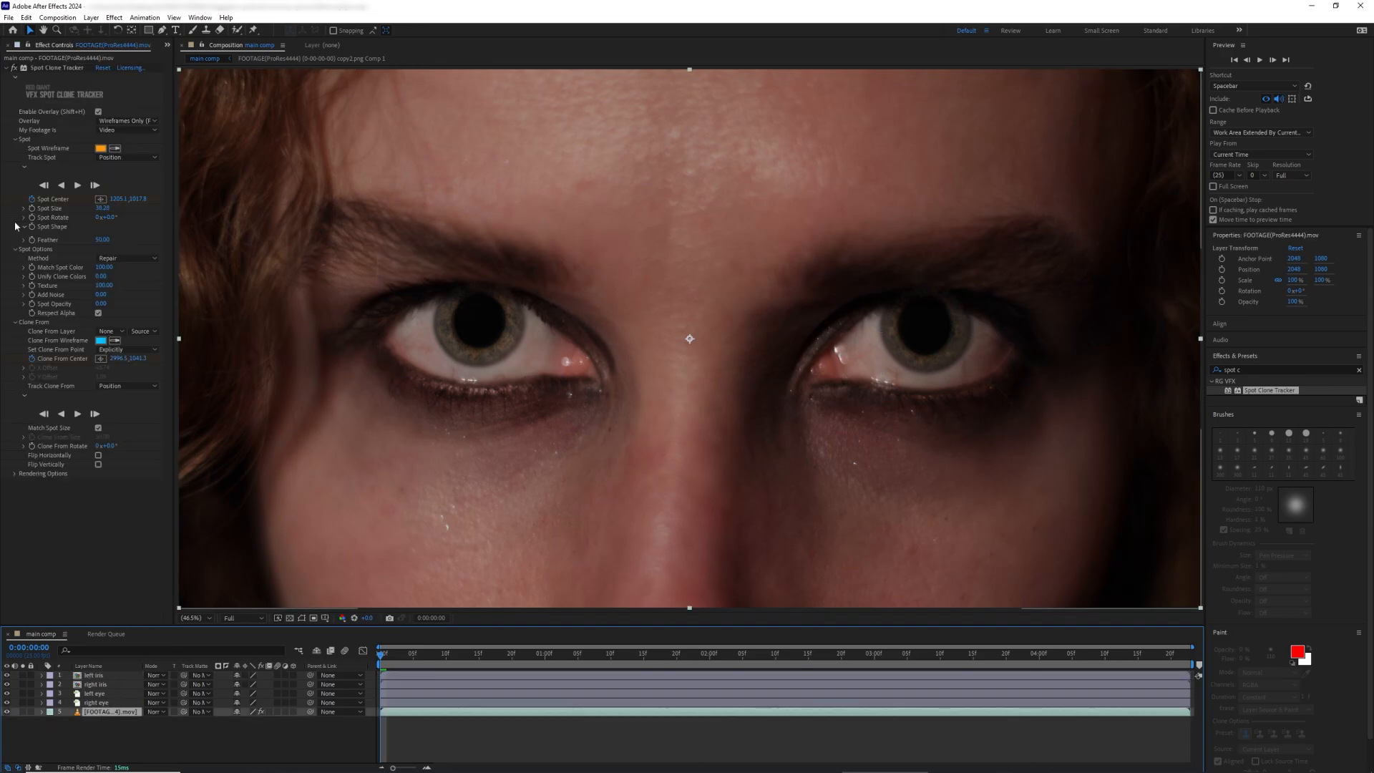
double_click(56, 202)
scroll(64, 690, up, 3)
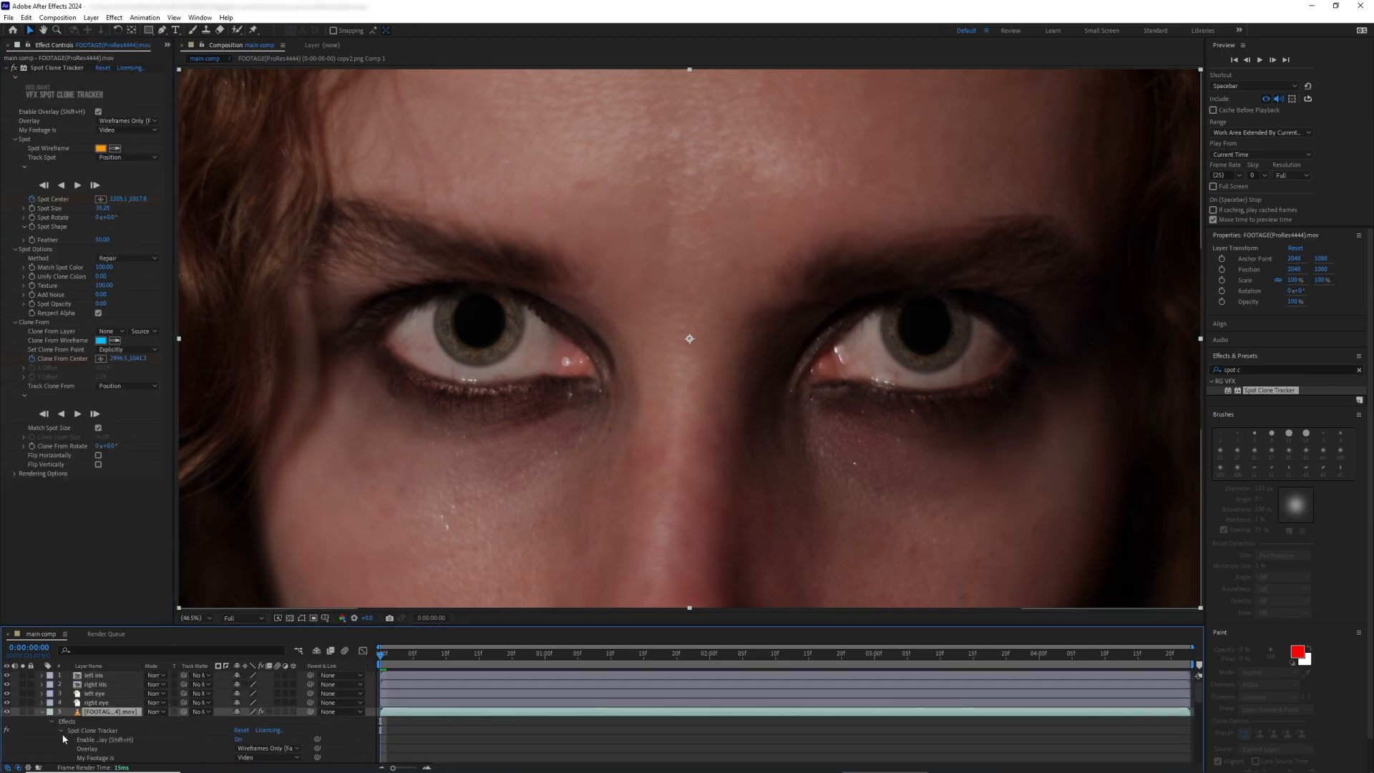
click(102, 685)
shift+click(102, 676)
key(p)
click(99, 712)
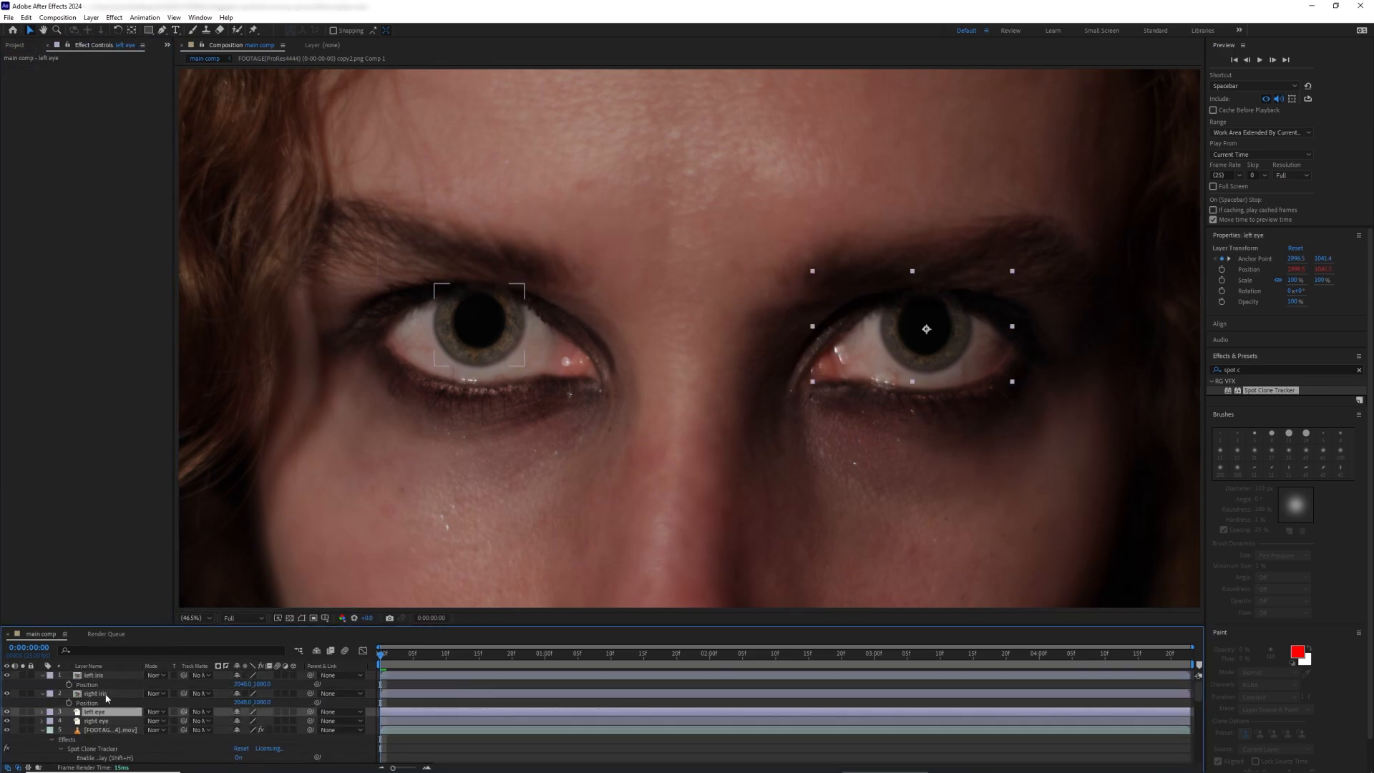
click(103, 694)
alt+click(70, 702)
mouse_move(264, 711)
mouse_down()
mouse_move(165, 733)
mouse_move(130, 759)
mouse_move(129, 736)
mouse_up()
click(31, 746)
scroll(72, 712, up, 2)
Step: Link the left iris layer's Position by expression to the Spot Clone Tracker's Clone From Center, and collapse both iris layers
click(96, 685)
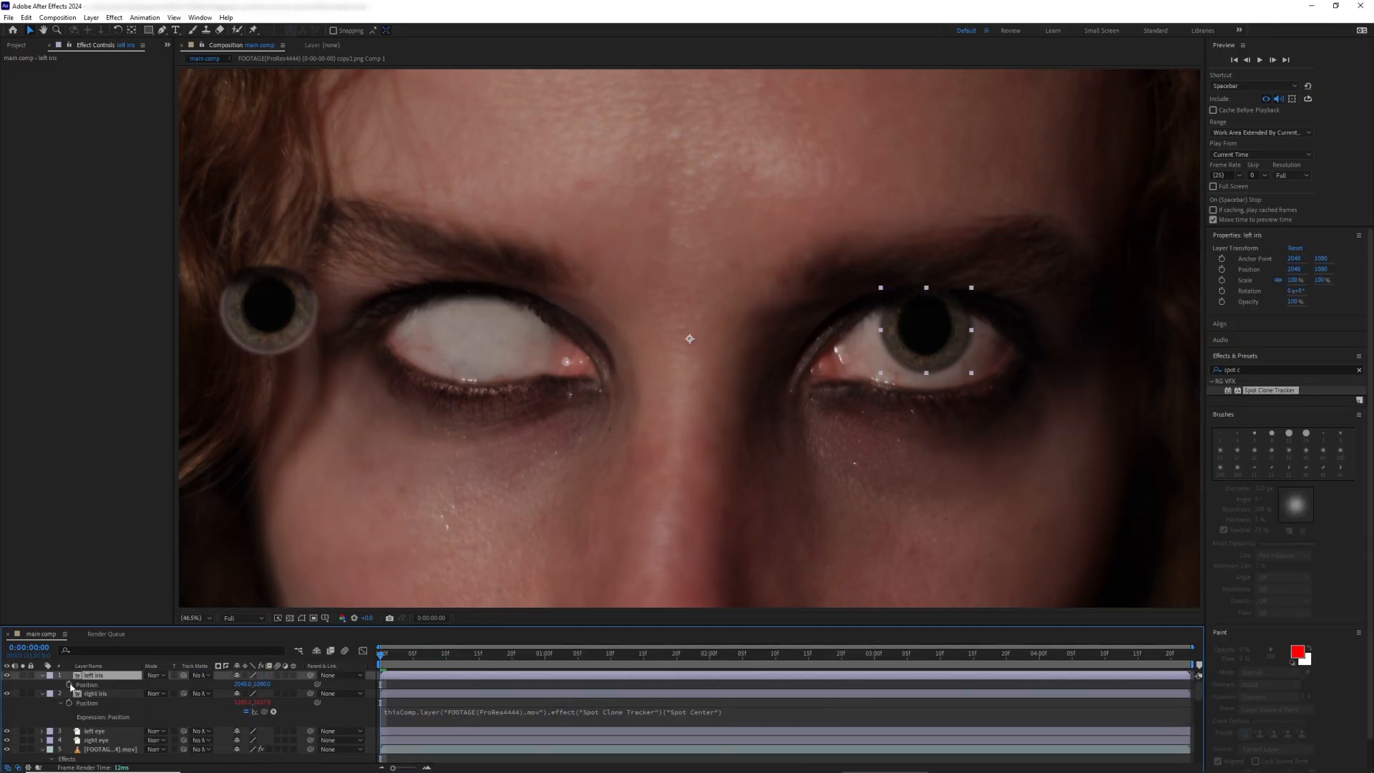
alt+click(69, 684)
mouse_move(233, 712)
mouse_down()
mouse_move(79, 764)
mouse_move(125, 731)
mouse_move(122, 742)
mouse_up()
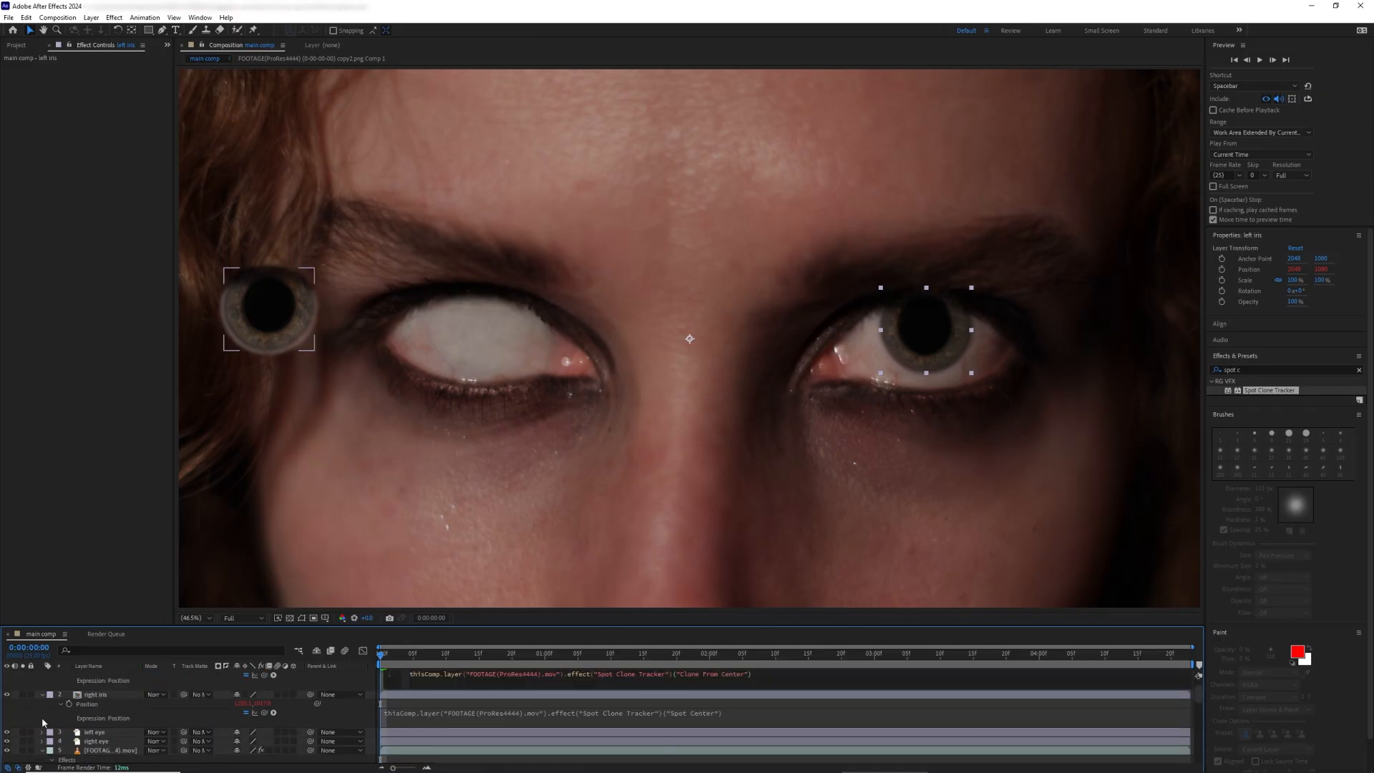
click(42, 721)
click(42, 695)
click(43, 722)
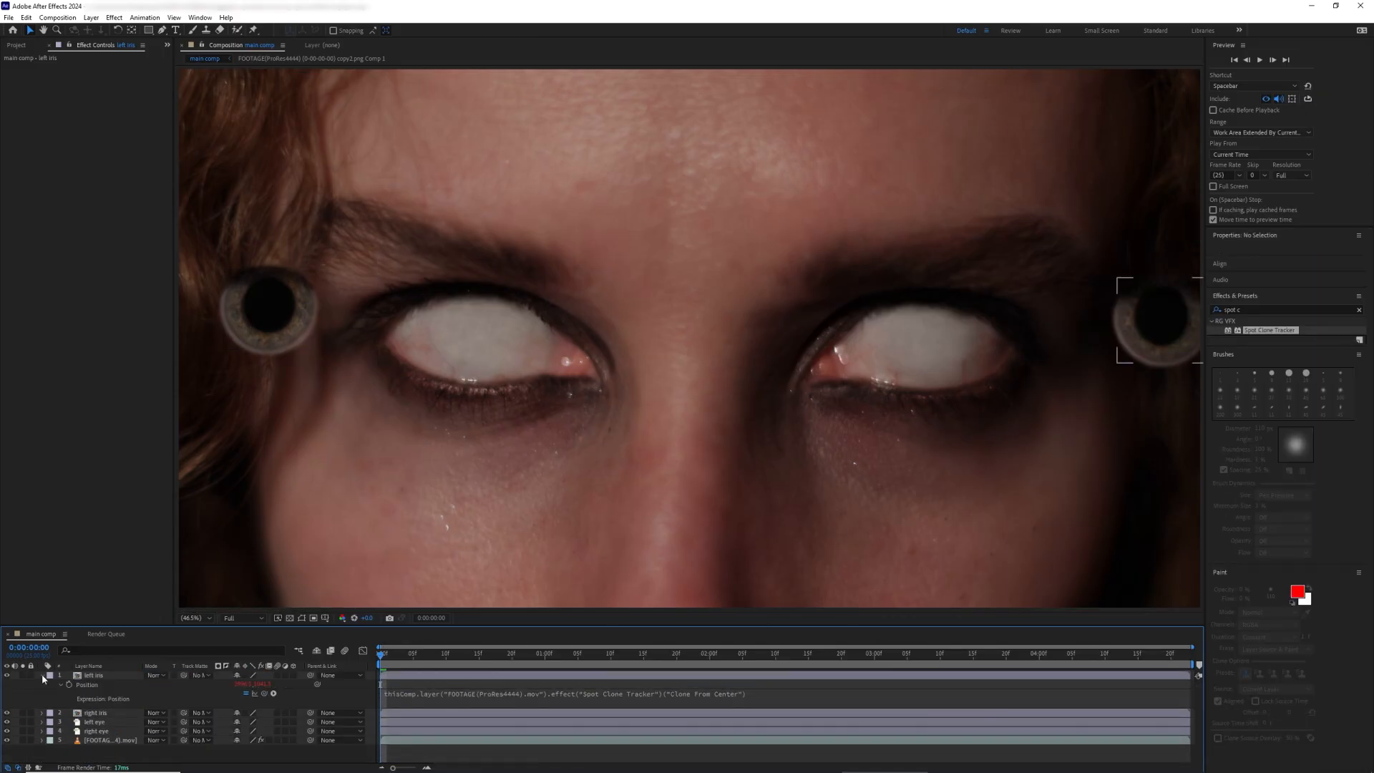
click(41, 675)
Step: Show the Anchor Point of the iris and eye layers, and copy the right eye's Anchor Point keyframes to right iris
click(114, 685)
shift+click(115, 678)
key(a)
click(114, 711)
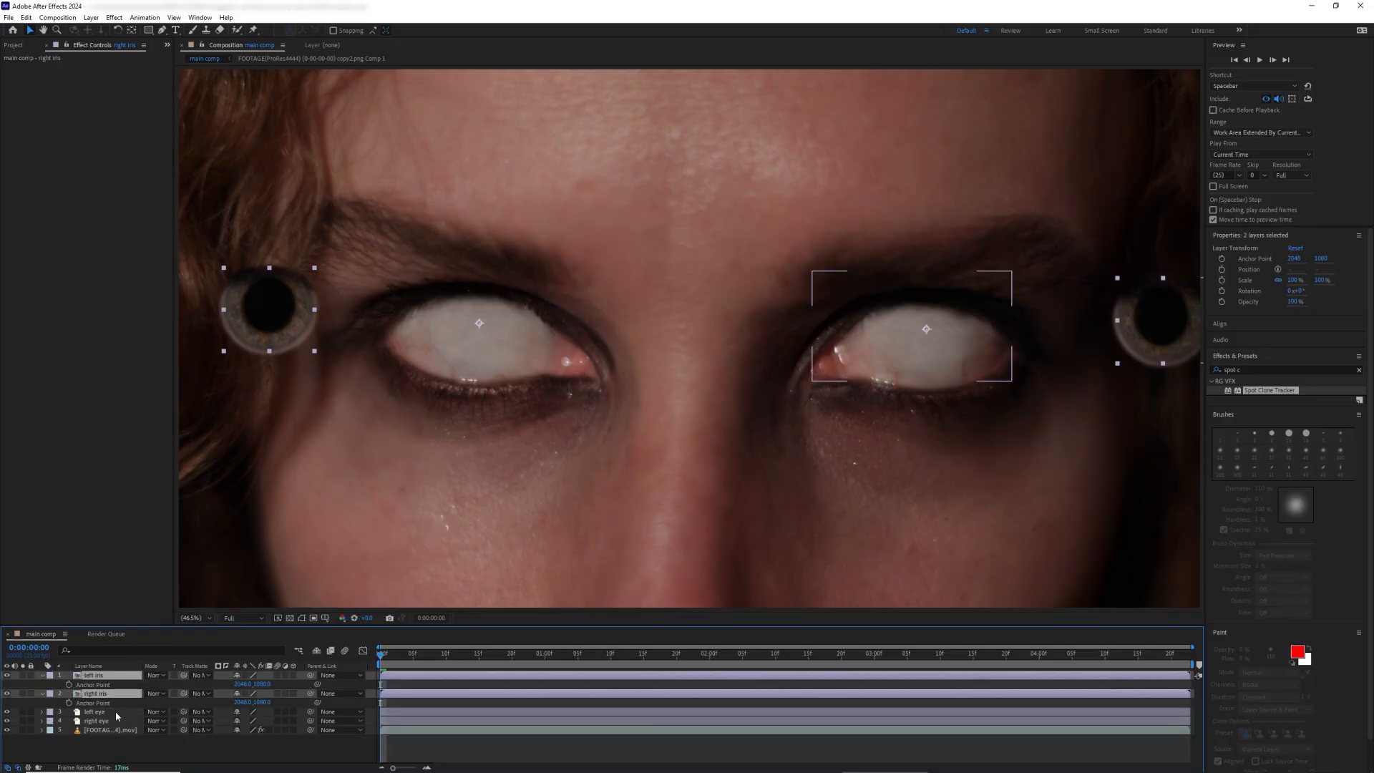
shift+click(114, 721)
key(a)
click(109, 730)
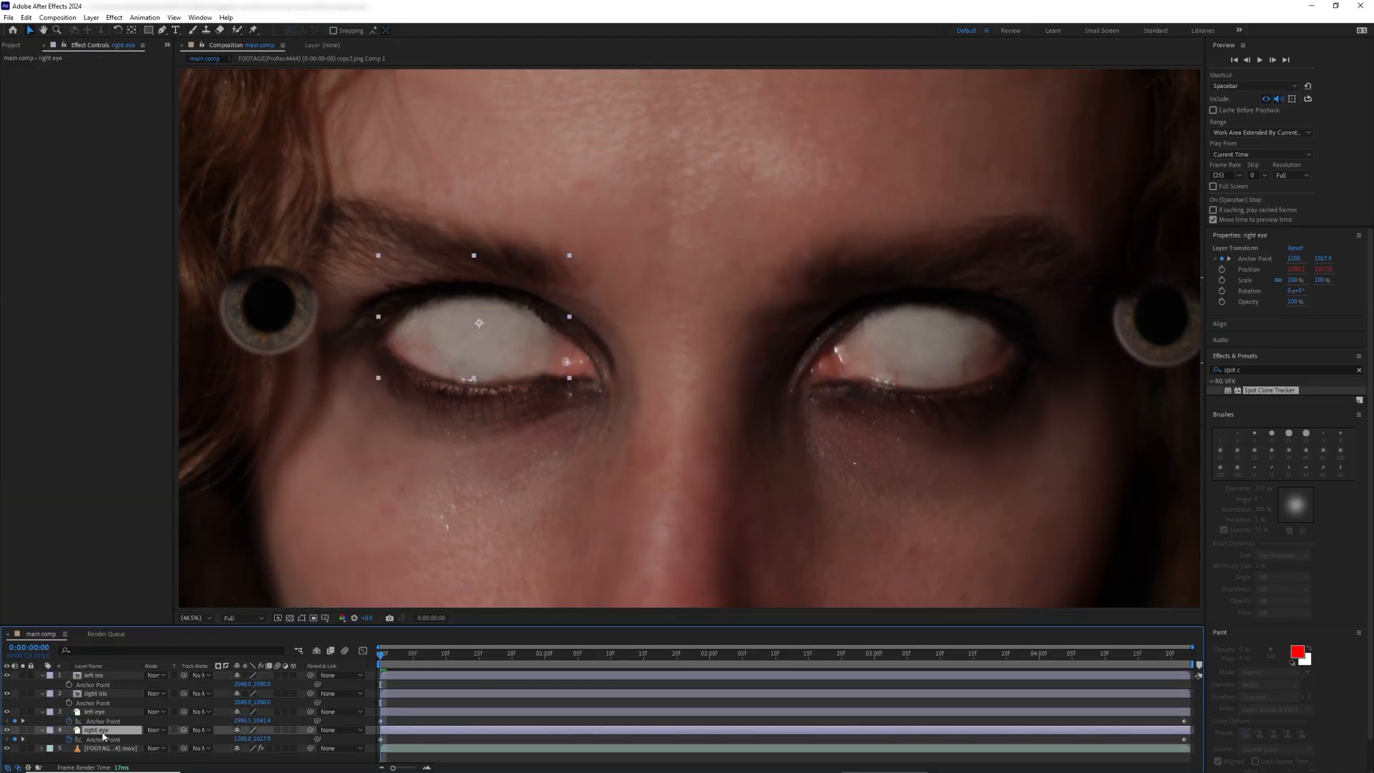
key(ctrl+c)
click(105, 693)
key(ctrl+v)
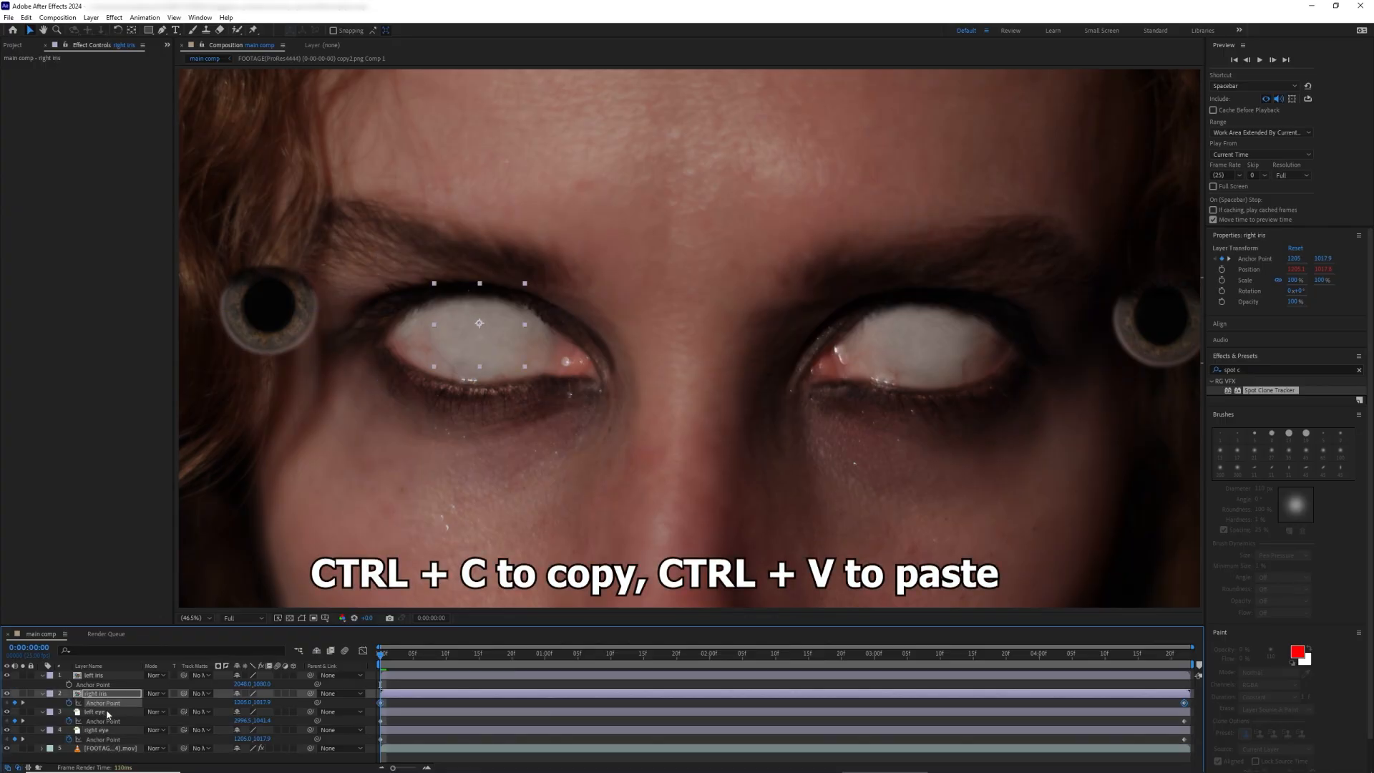
Step: Copy the left eye layer's Anchor Point keyframes to the left iris layer
click(107, 712)
click(106, 721)
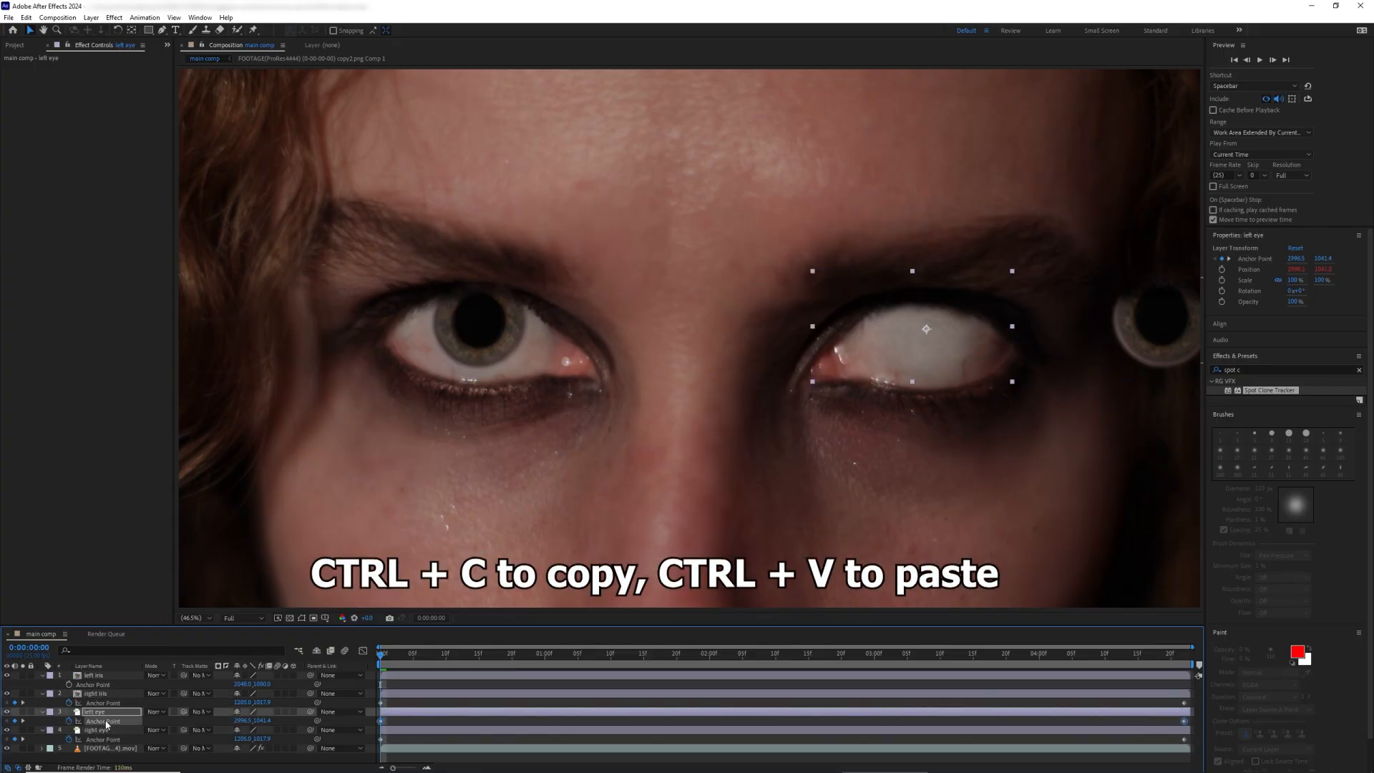
click(106, 684)
key(ctrl+v)
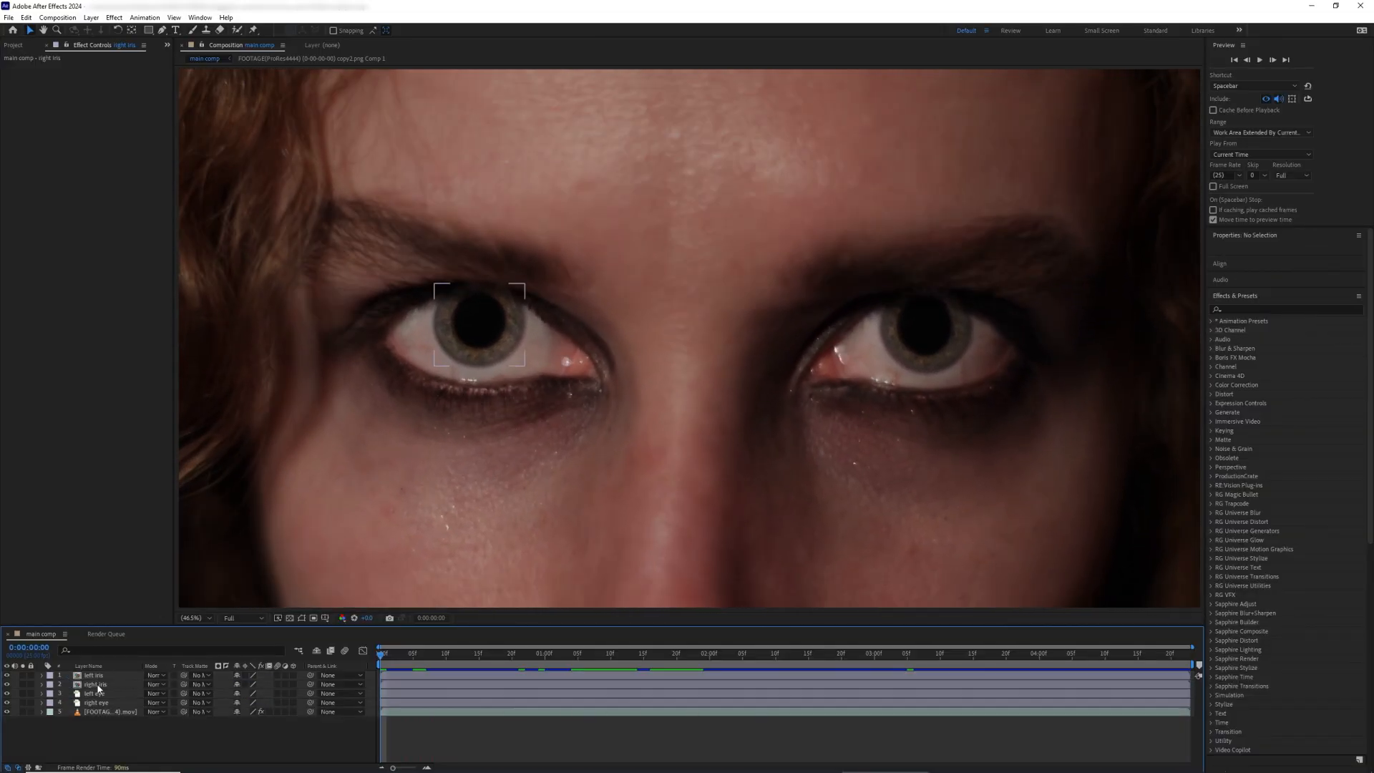
Step: Open the right iris pre-composition and apply the Liquify effect to its still layer
double_click(97, 685)
click(103, 675)
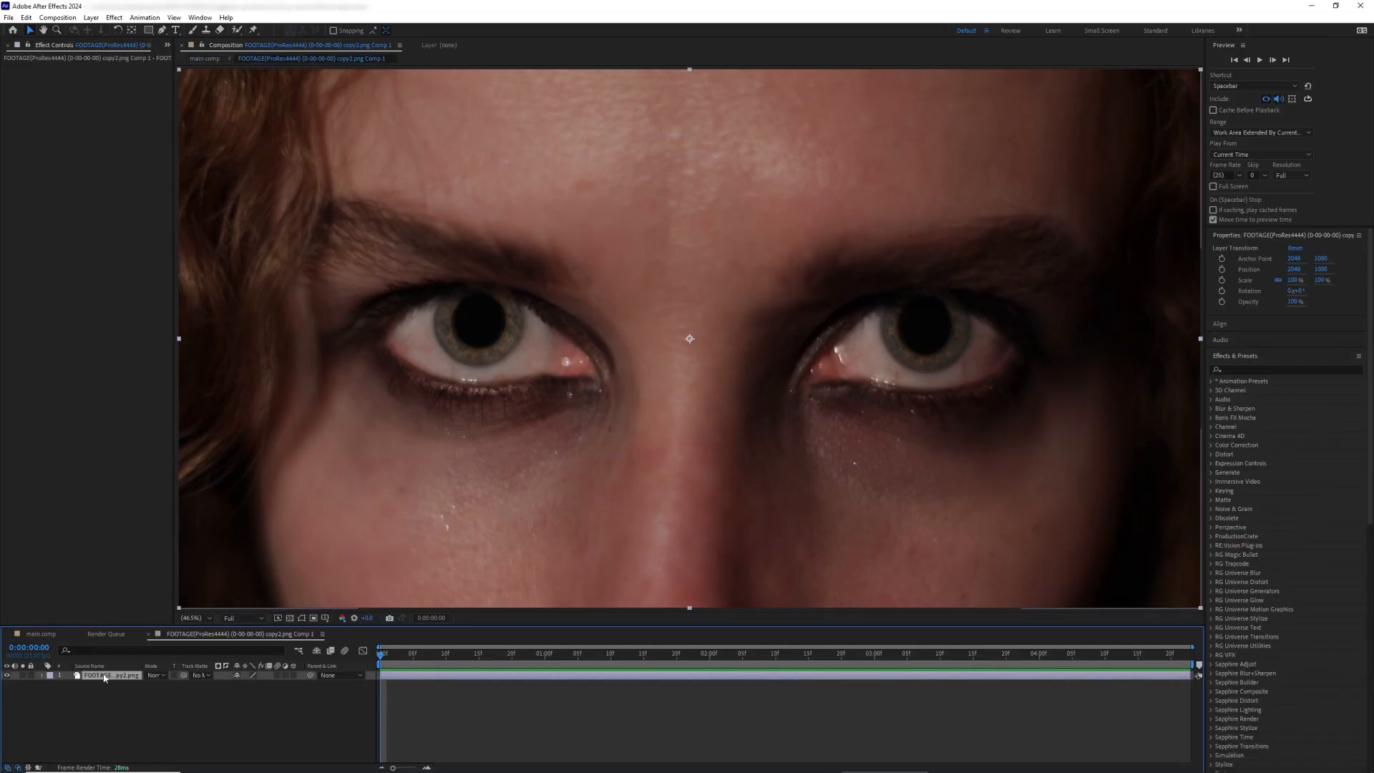
click(1277, 369)
text(liq)
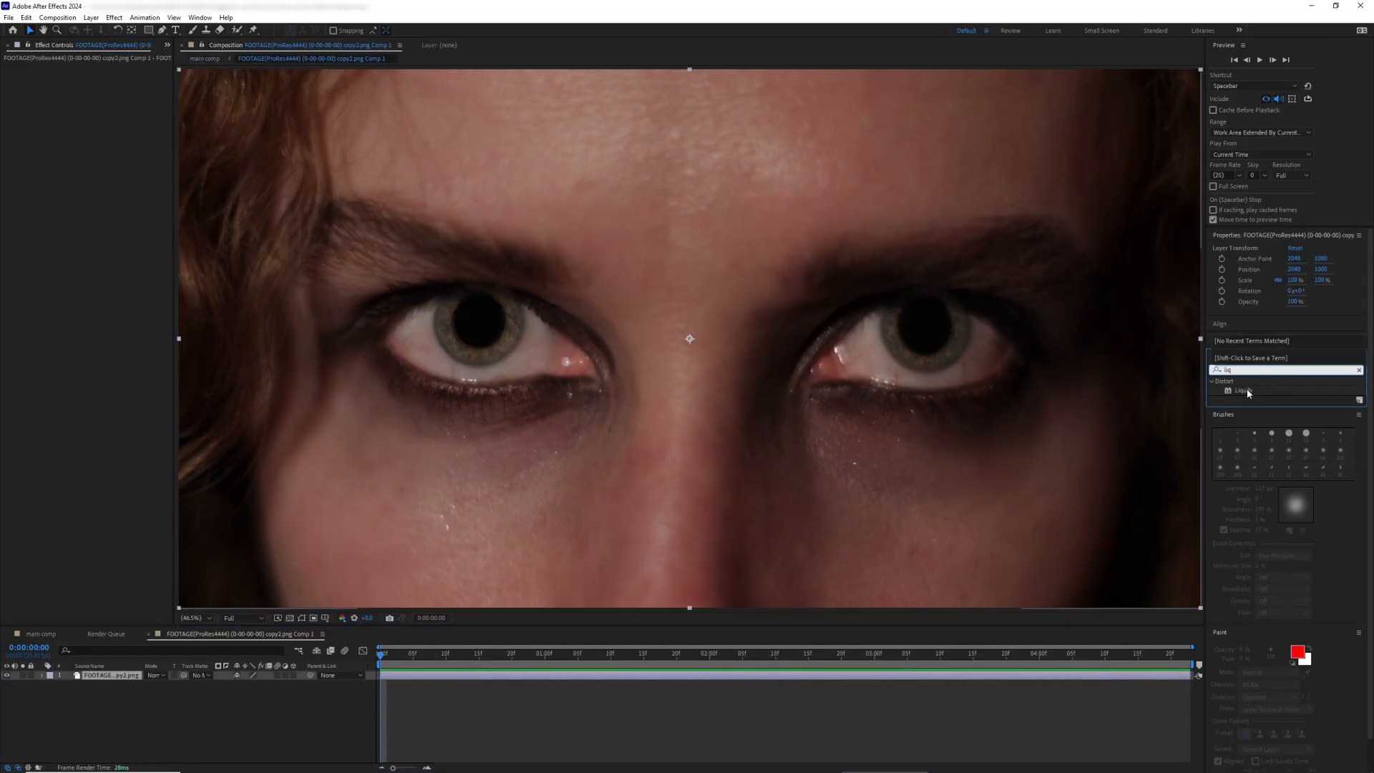
double_click(1248, 392)
Step: Shrink the right eye's pupil with Liquify's Pucker tool and touch up its shape with the Warp tool
click(83, 91)
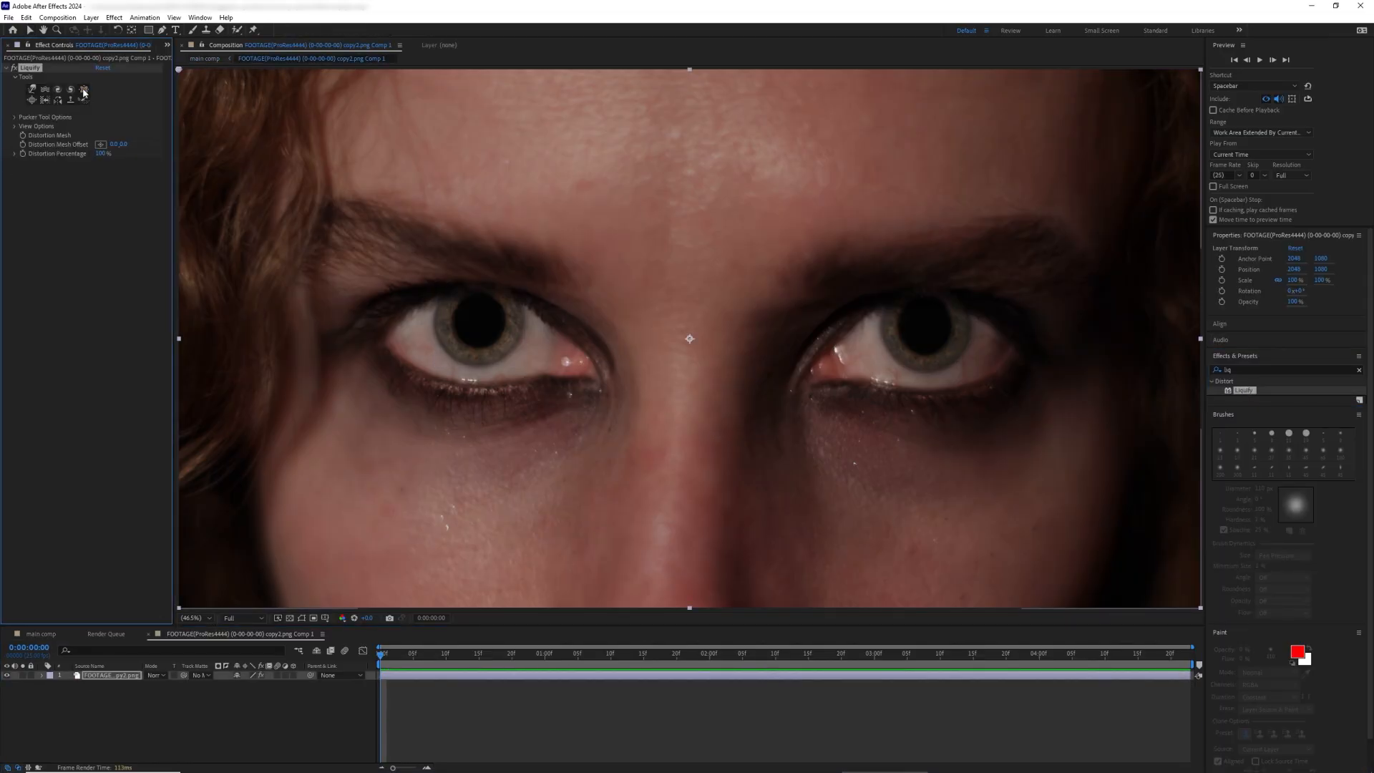
drag(472, 336, 488, 323)
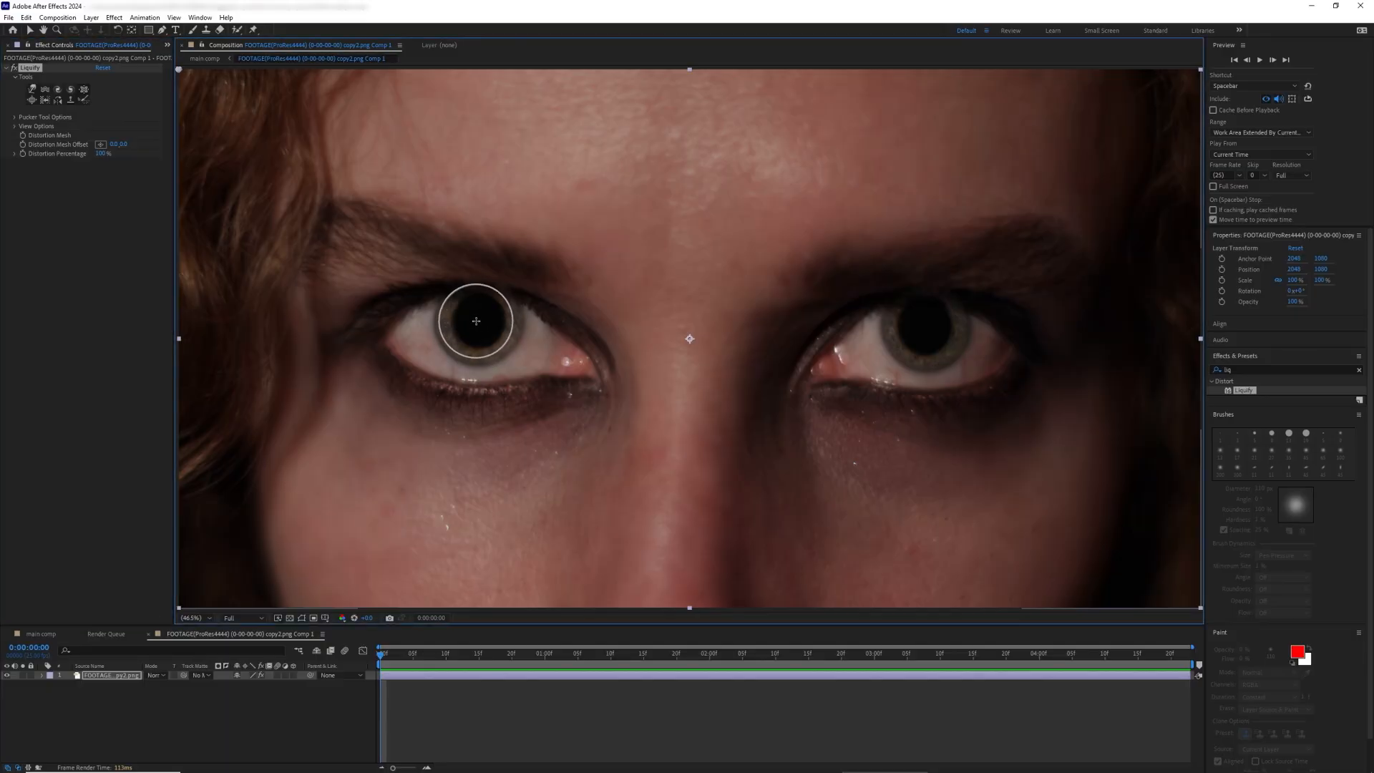
click(476, 321)
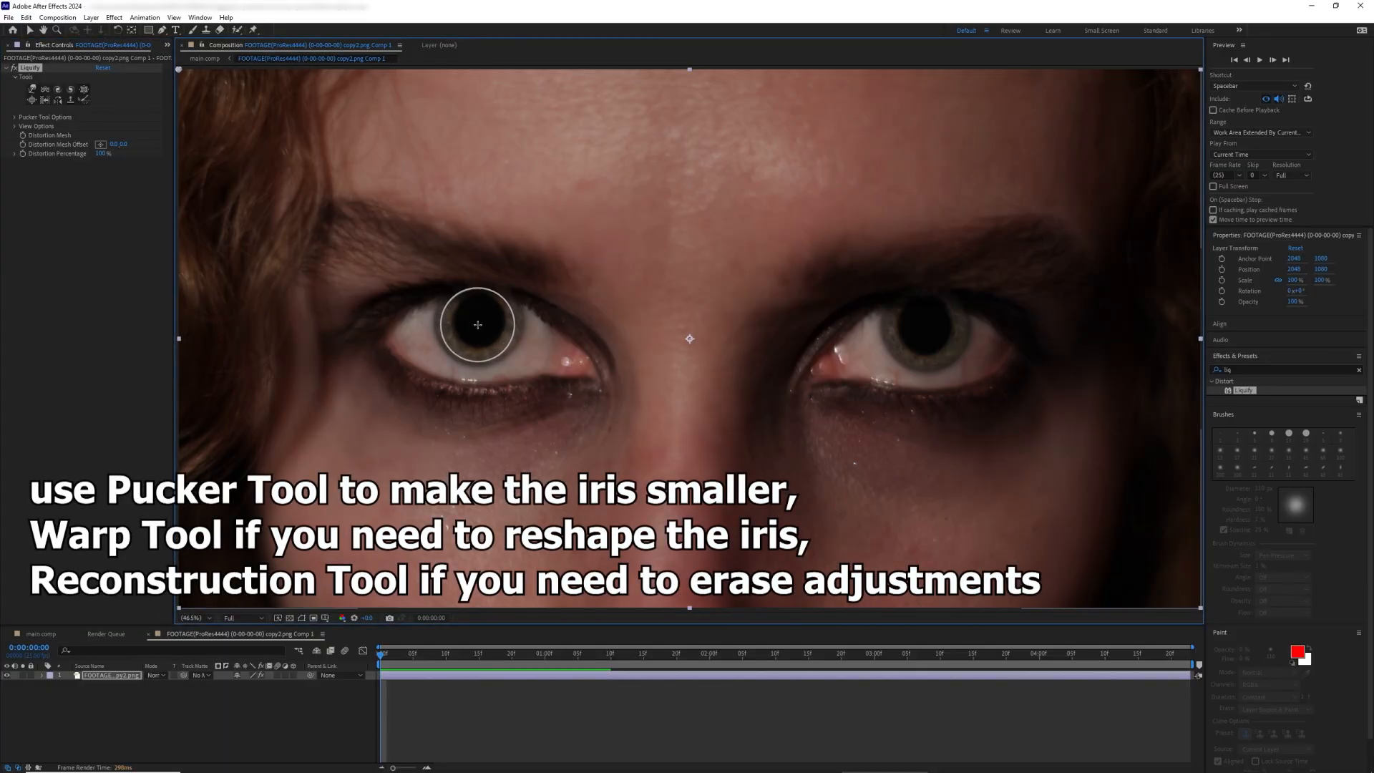
click(478, 321)
drag(478, 321, 482, 316)
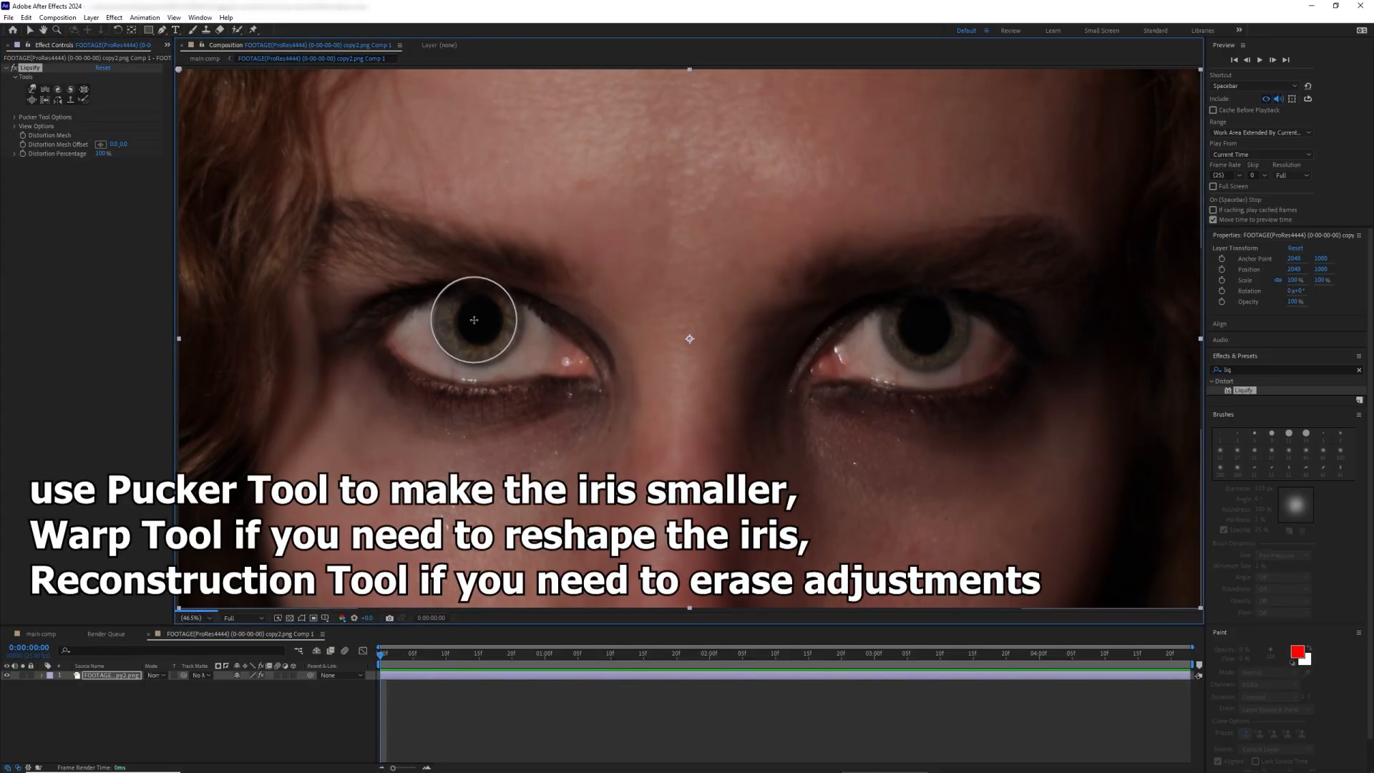
click(33, 89)
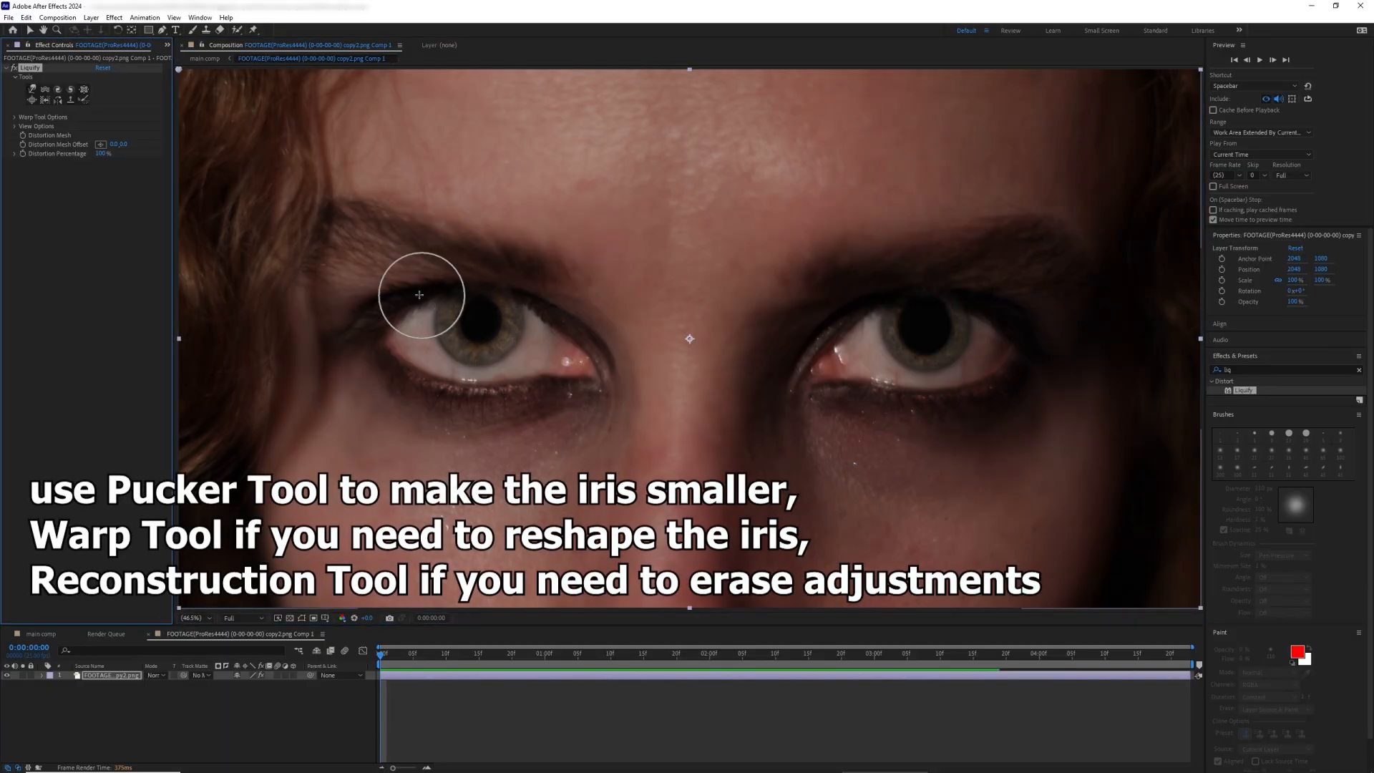
mouse_move(491, 320)
mouse_down()
mouse_move(480, 305)
mouse_move(463, 328)
mouse_move(437, 439)
mouse_up()
scroll(458, 322, up, 2)
click(83, 100)
Step: Set Liquify's Distortion Percentage to 80% after trying 70%, and compare the right pupil with the effect off and on
click(106, 155)
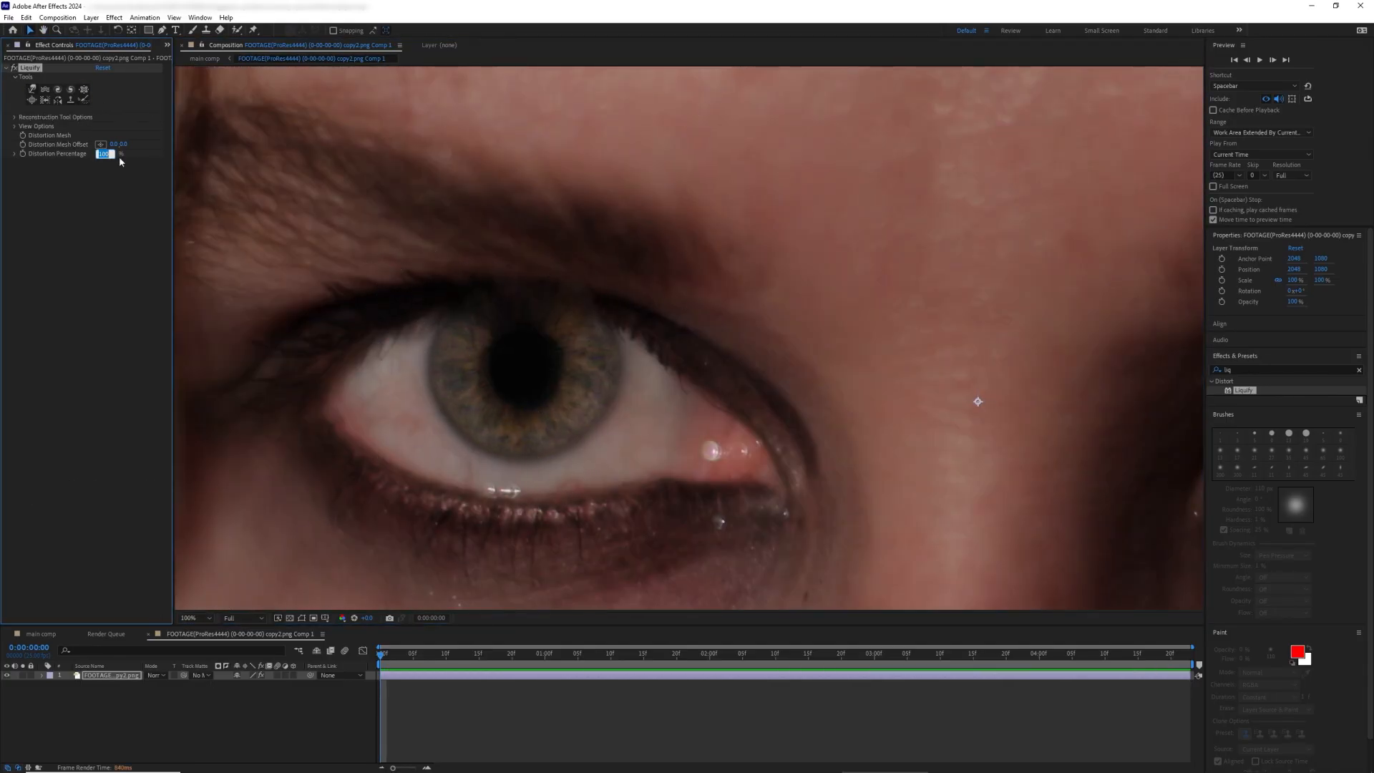
text(70)
key(Return)
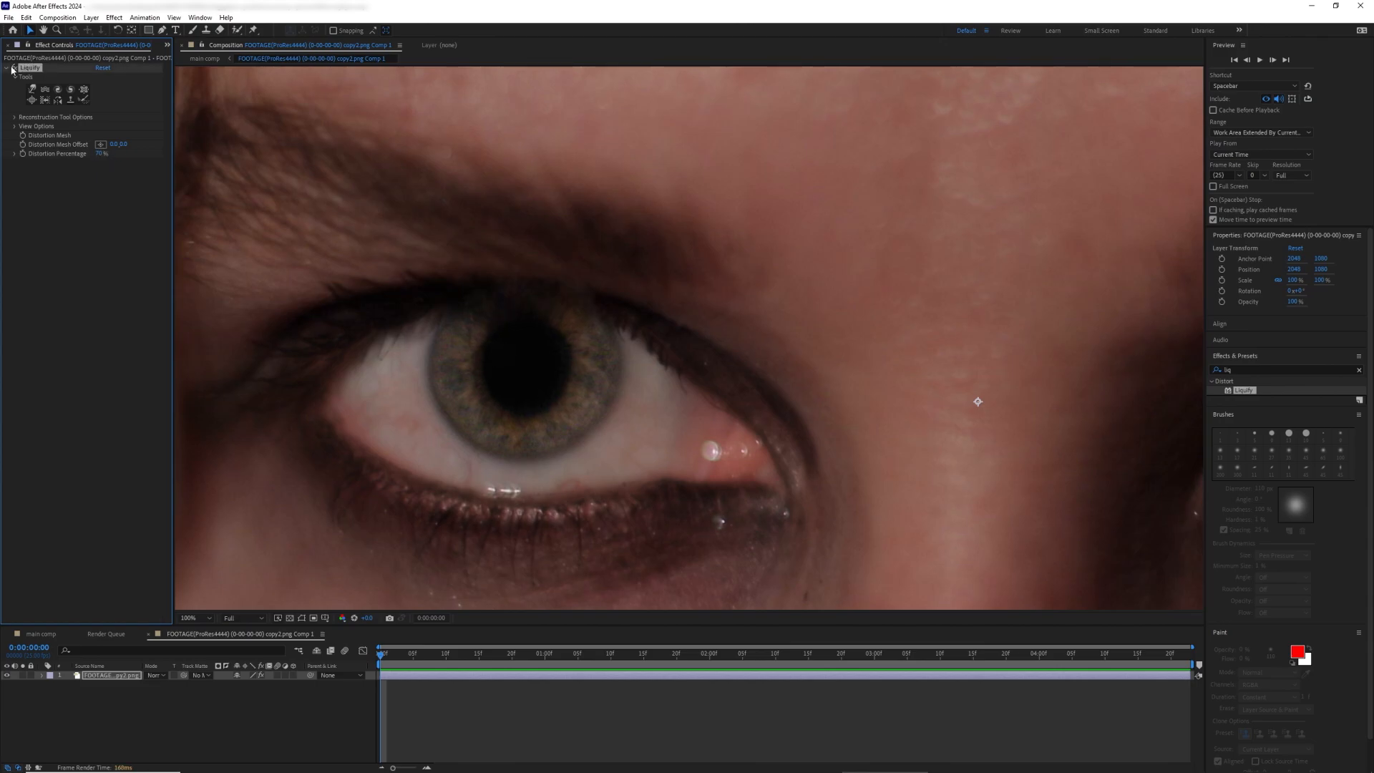
click(102, 153)
text(80)
key(Return)
click(194, 618)
click(211, 446)
click(12, 67)
click(12, 67)
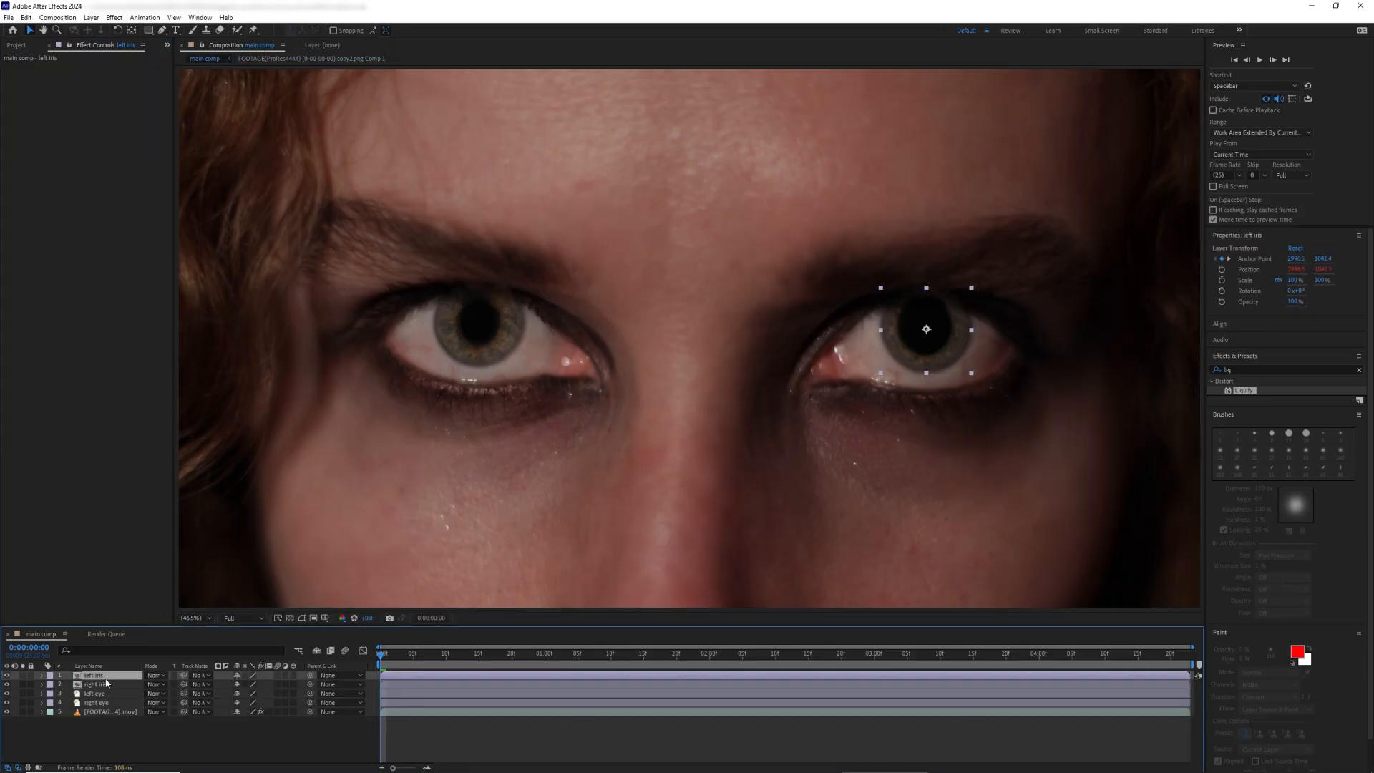
Step: Apply Liquify to the still in the left iris pre-composition, shrinking the left pupil with Pucker and reshaping it with Warp
double_click(106, 676)
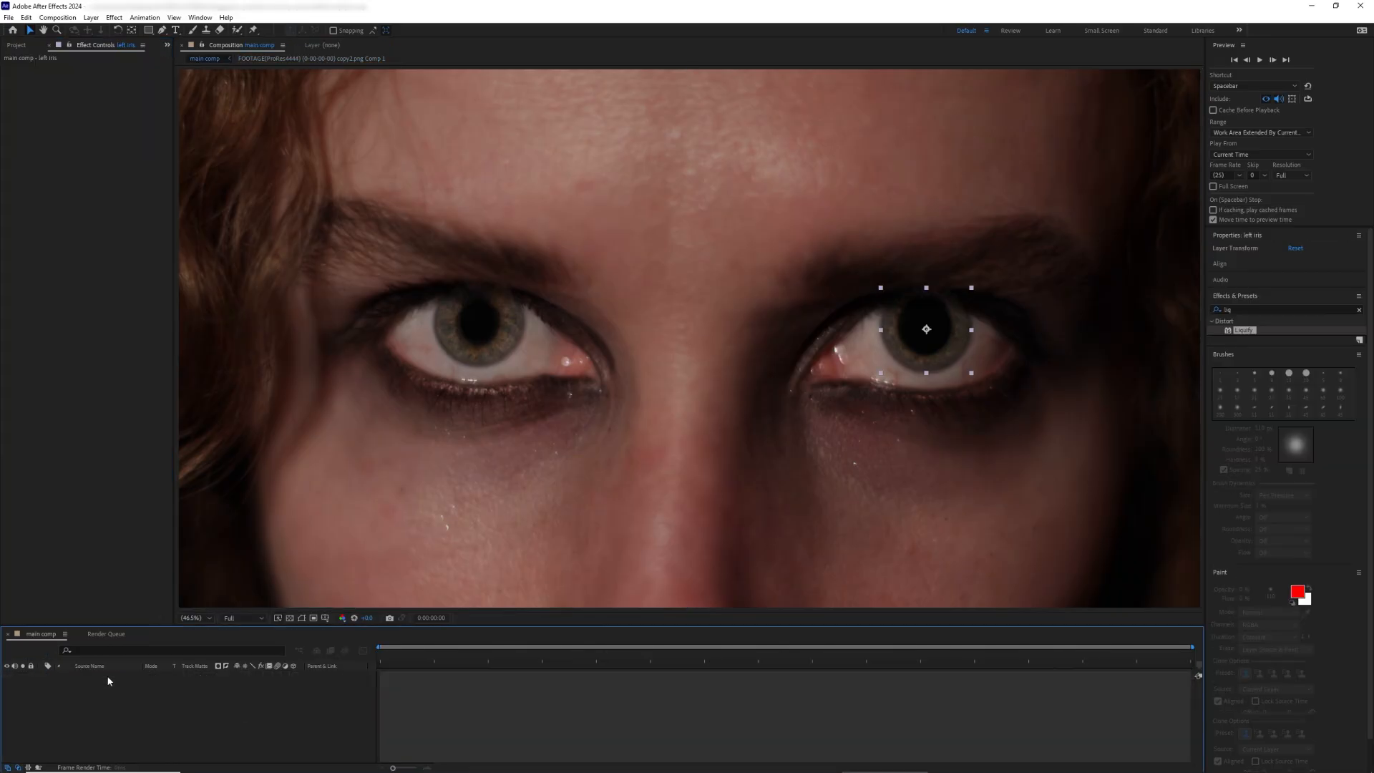
click(441, 676)
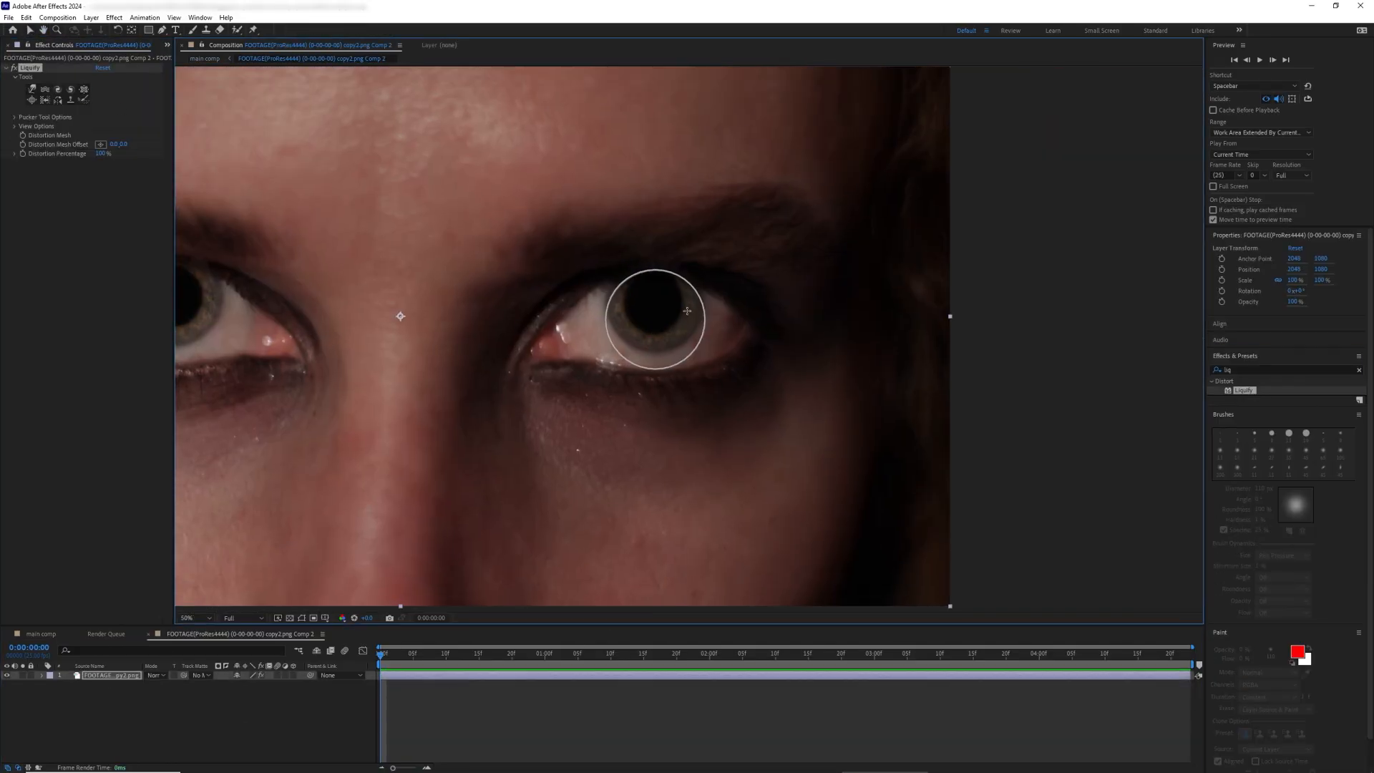
click(654, 303)
click(654, 302)
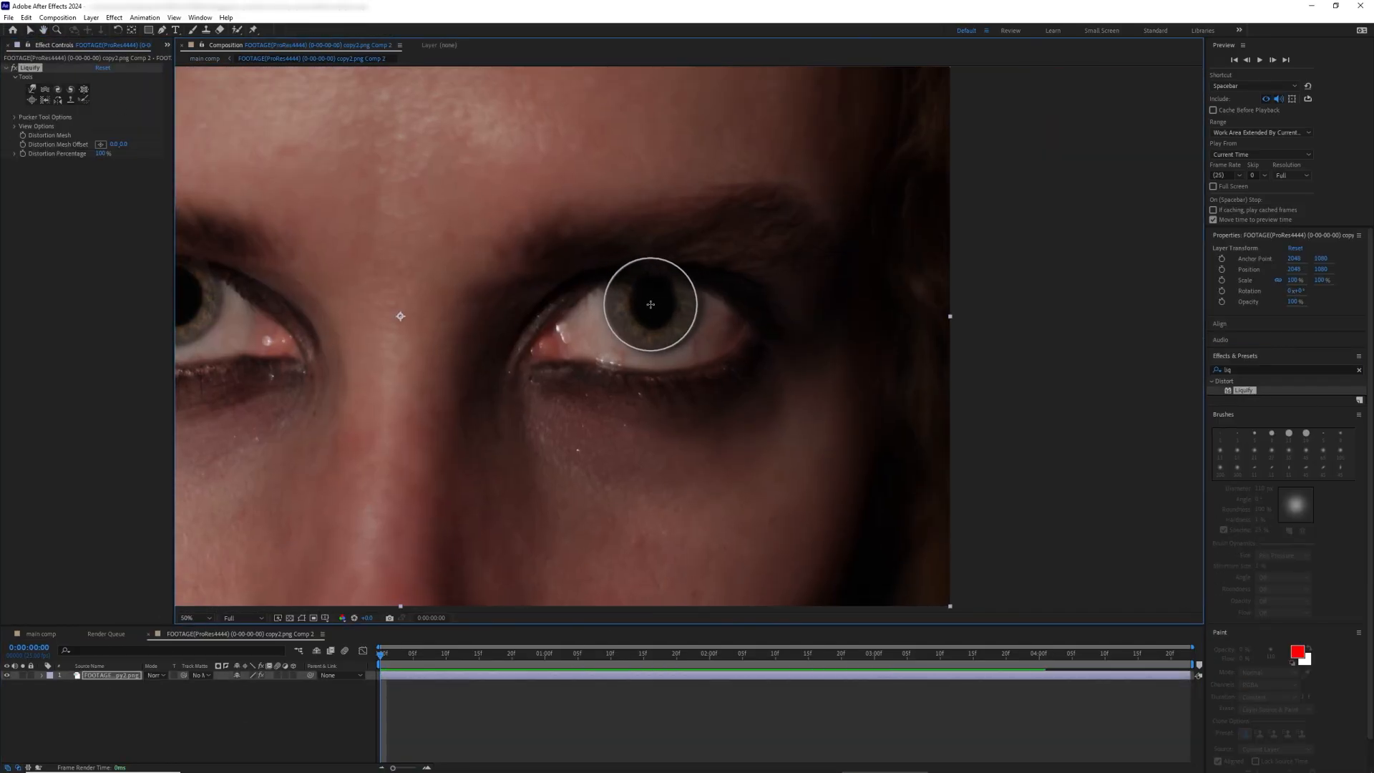
click(651, 303)
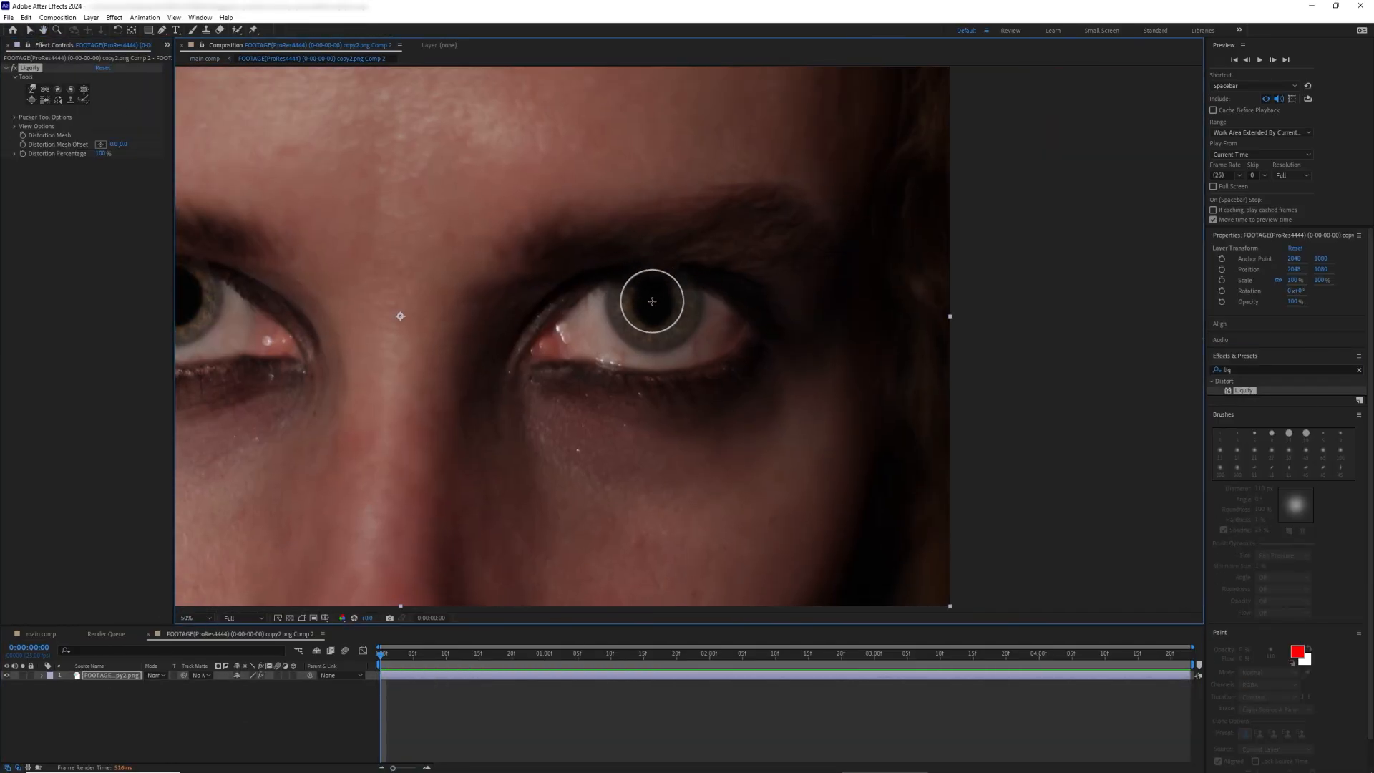
drag(651, 300, 652, 312)
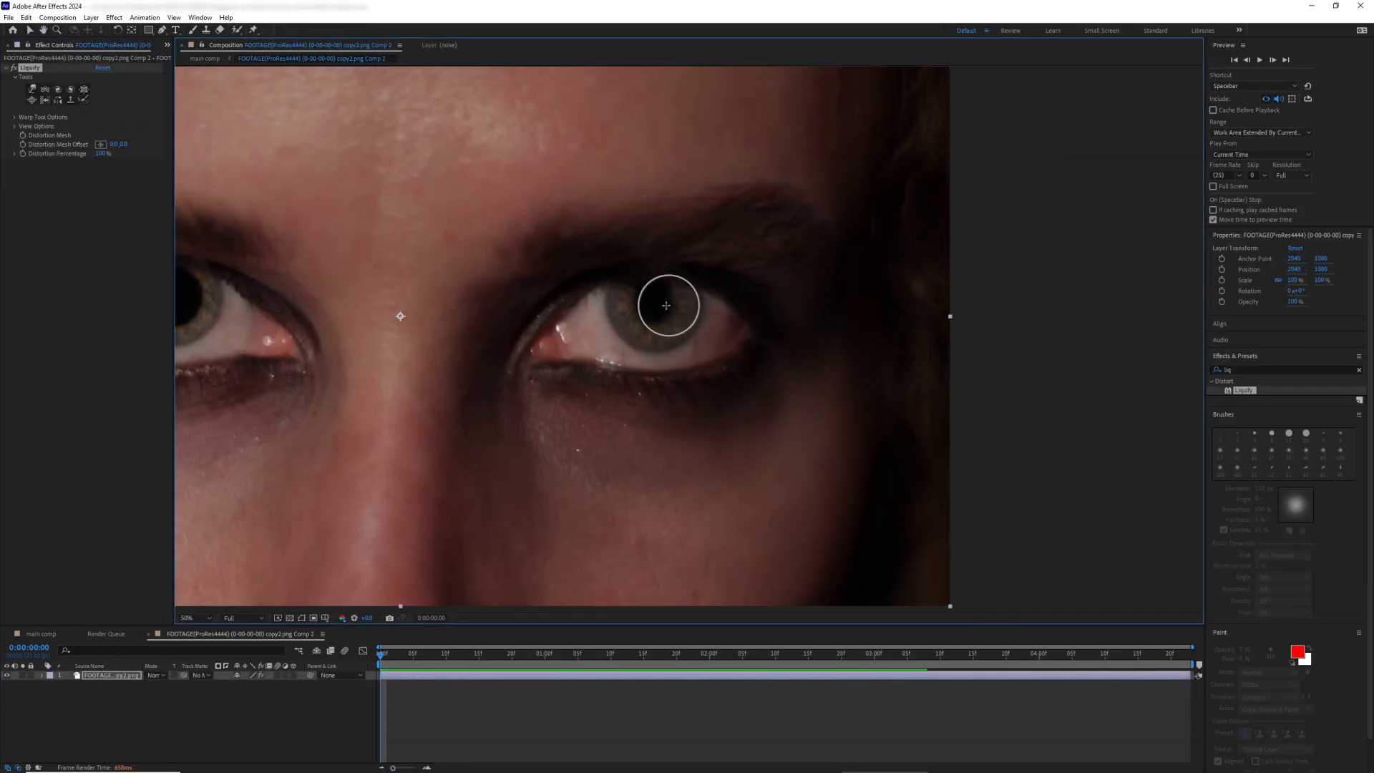
mouse_move(623, 353)
mouse_down()
mouse_move(714, 312)
mouse_move(714, 269)
mouse_move(601, 351)
mouse_move(694, 249)
mouse_up()
key(v)
Step: Lower the Distortion Percentage of the left iris's Liquify effect, and compare the pupil with the effect off and on
drag(104, 154, 99, 156)
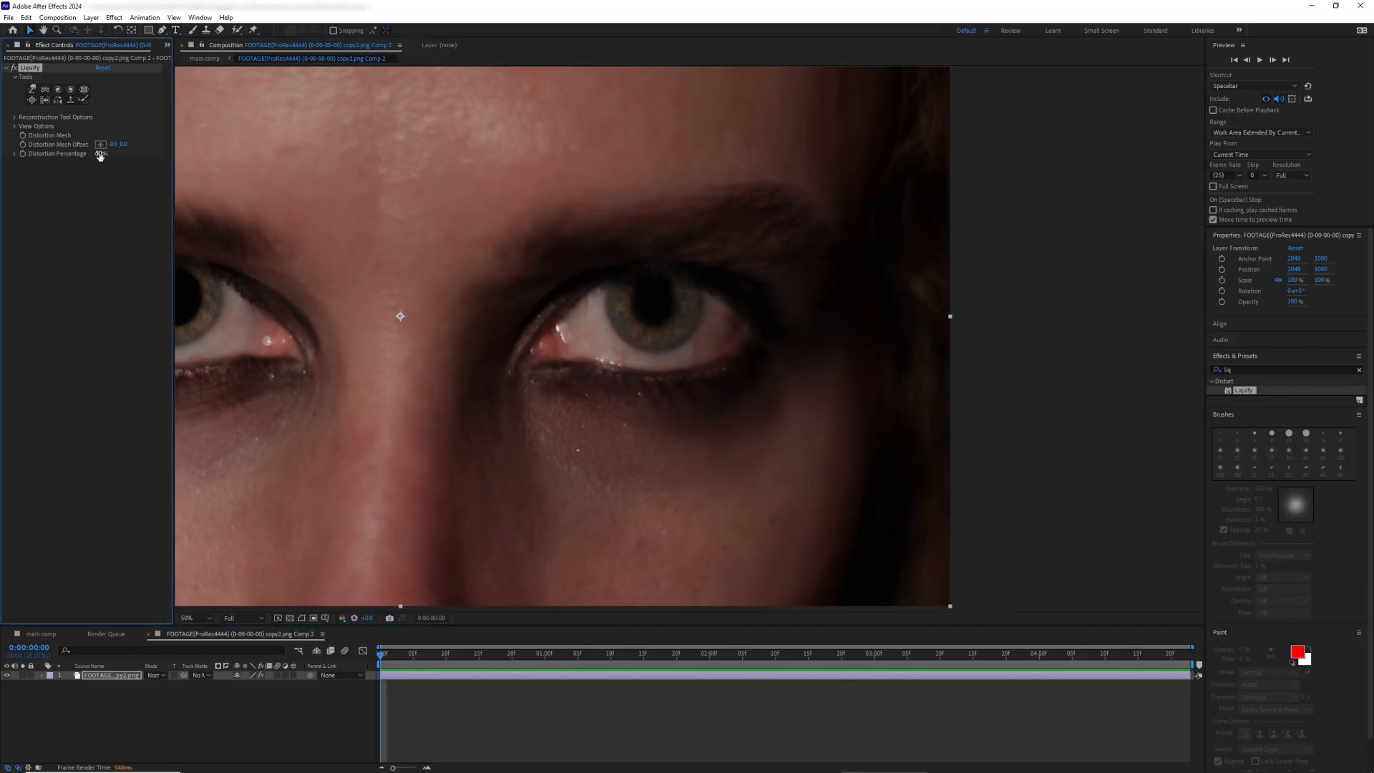
click(14, 69)
click(13, 68)
click(13, 69)
click(13, 69)
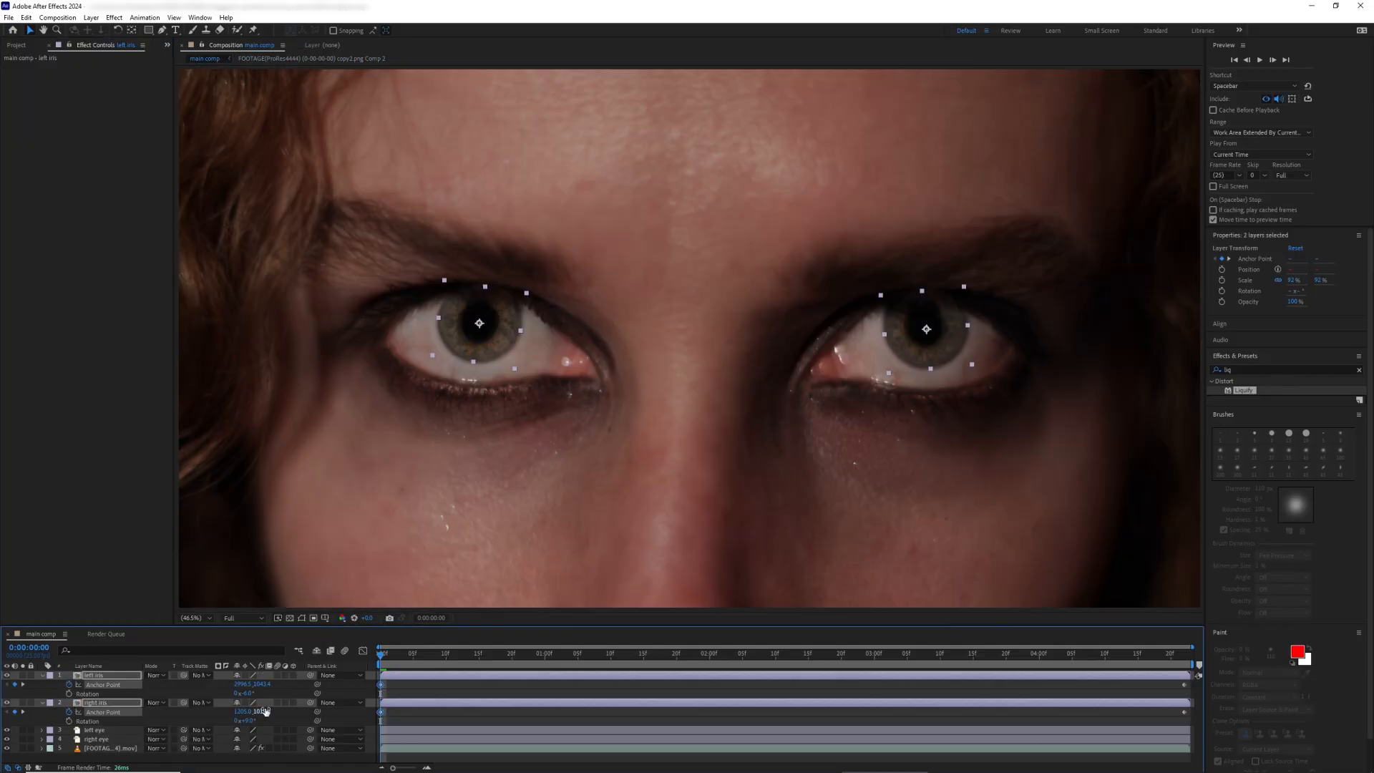
Step: Scale both iris layers to 85% and set the left iris layer's Rotation to -9°
key(shift+s)
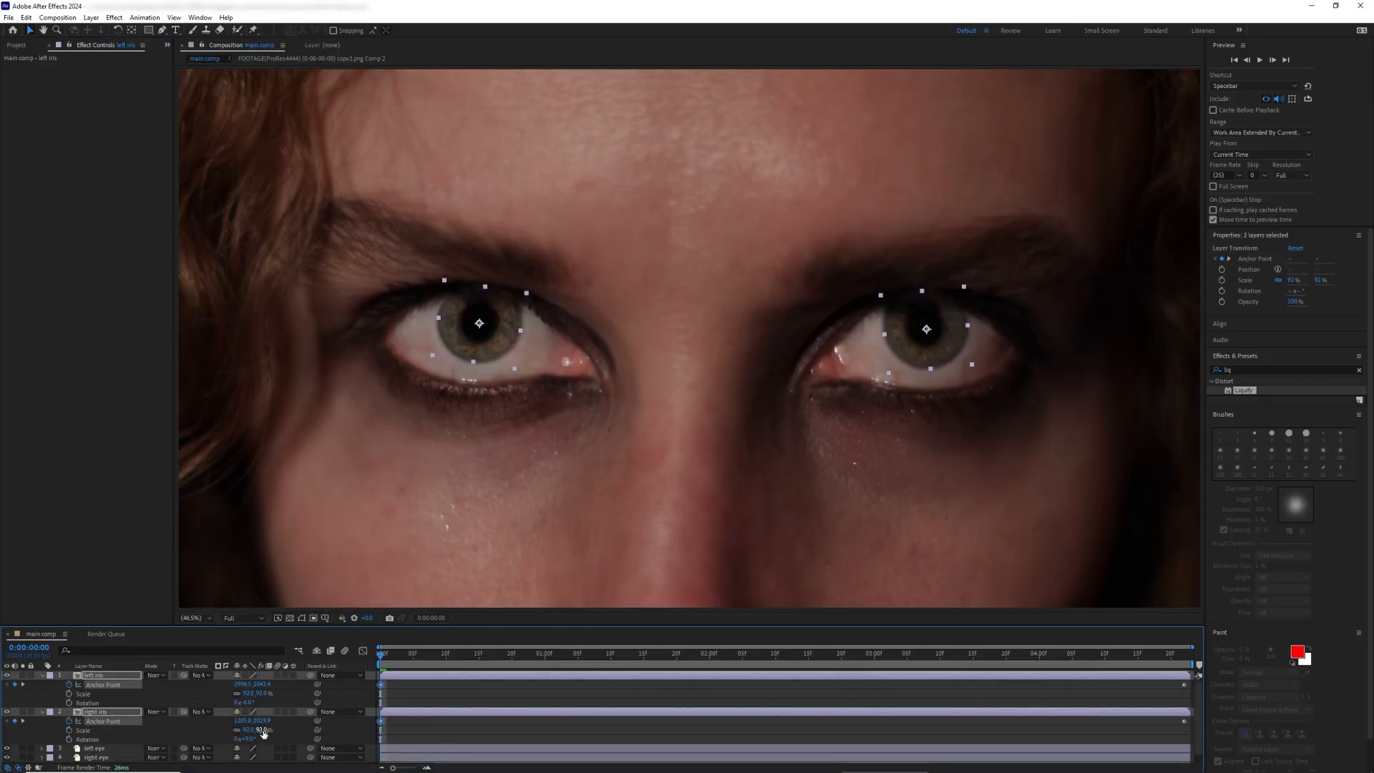
drag(261, 730, 251, 702)
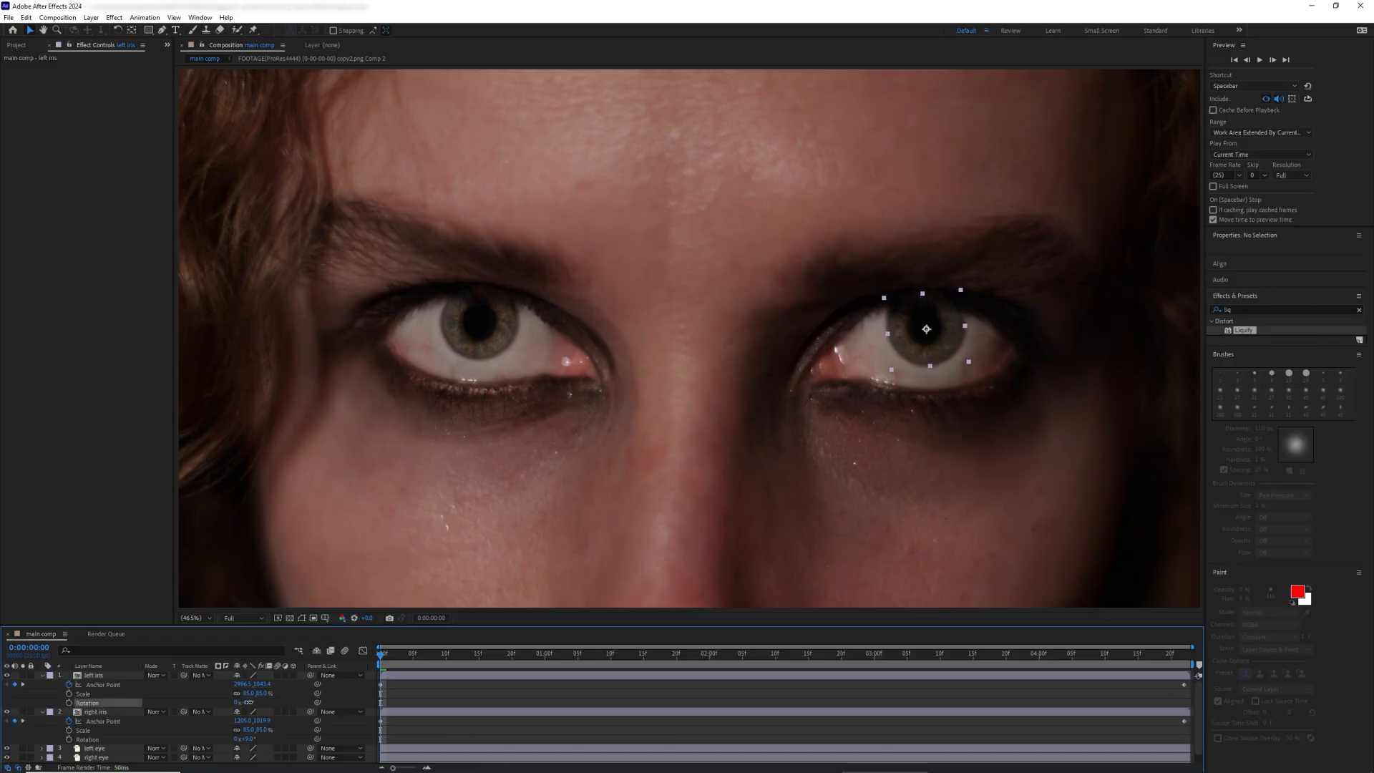
click(248, 703)
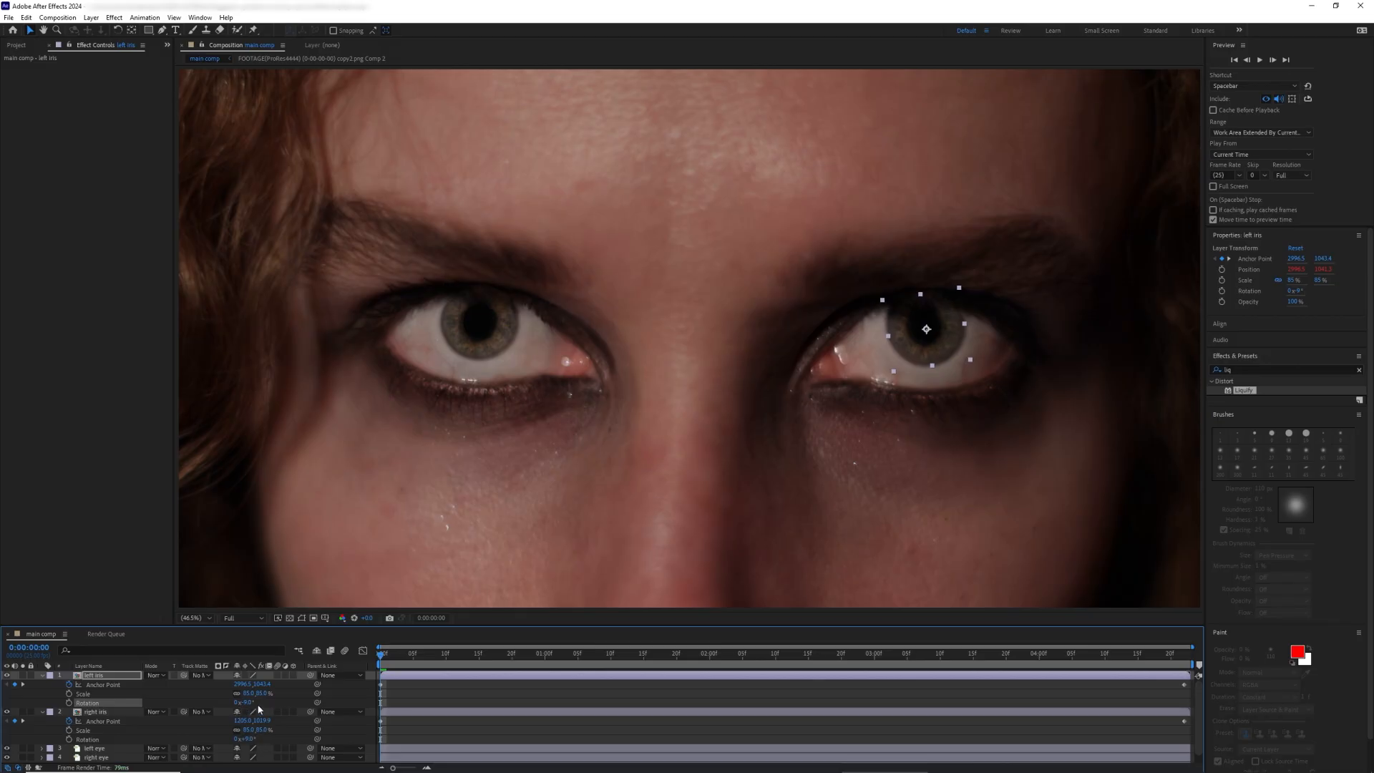
Step: Compare the right iris layer hidden and shown, and flip it horizontally
click(108, 712)
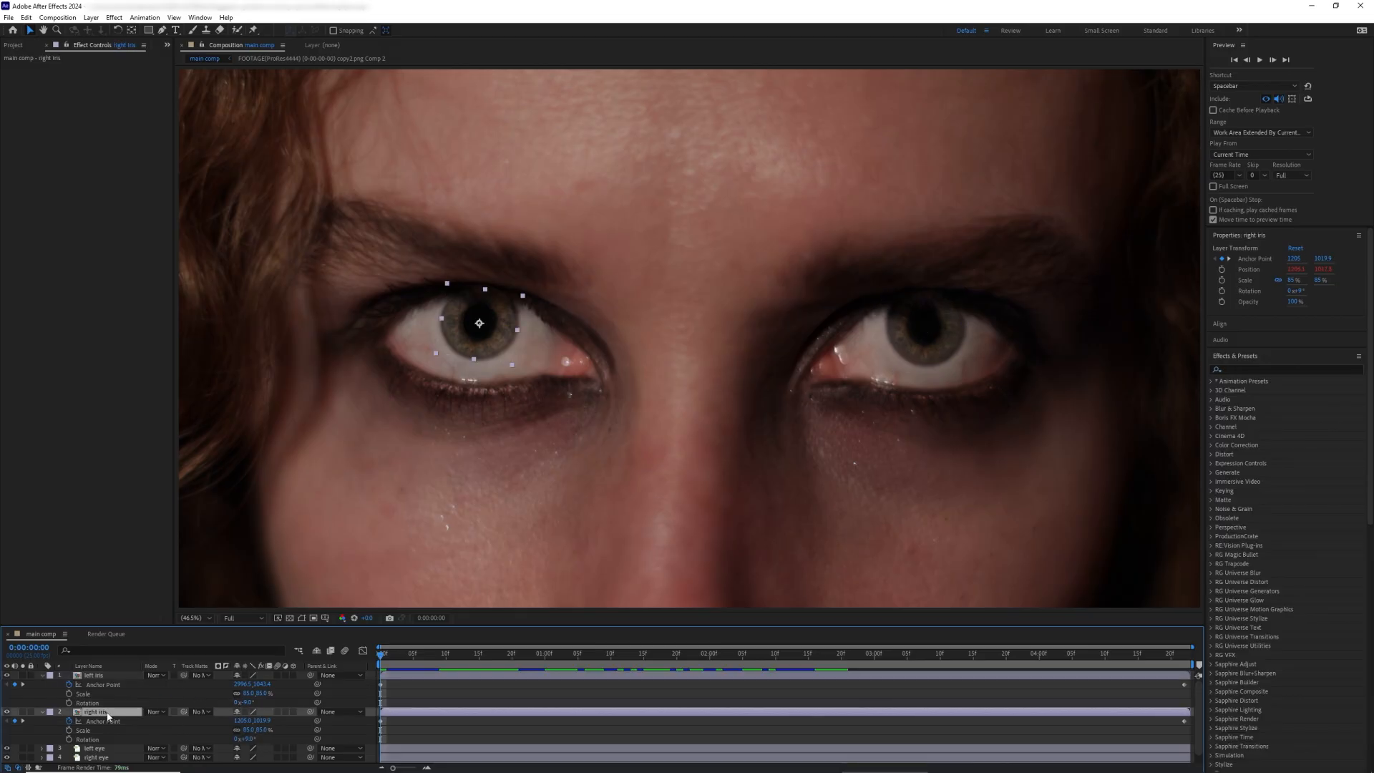
click(7, 712)
click(7, 712)
right_click(115, 717)
mouse_move(169, 447)
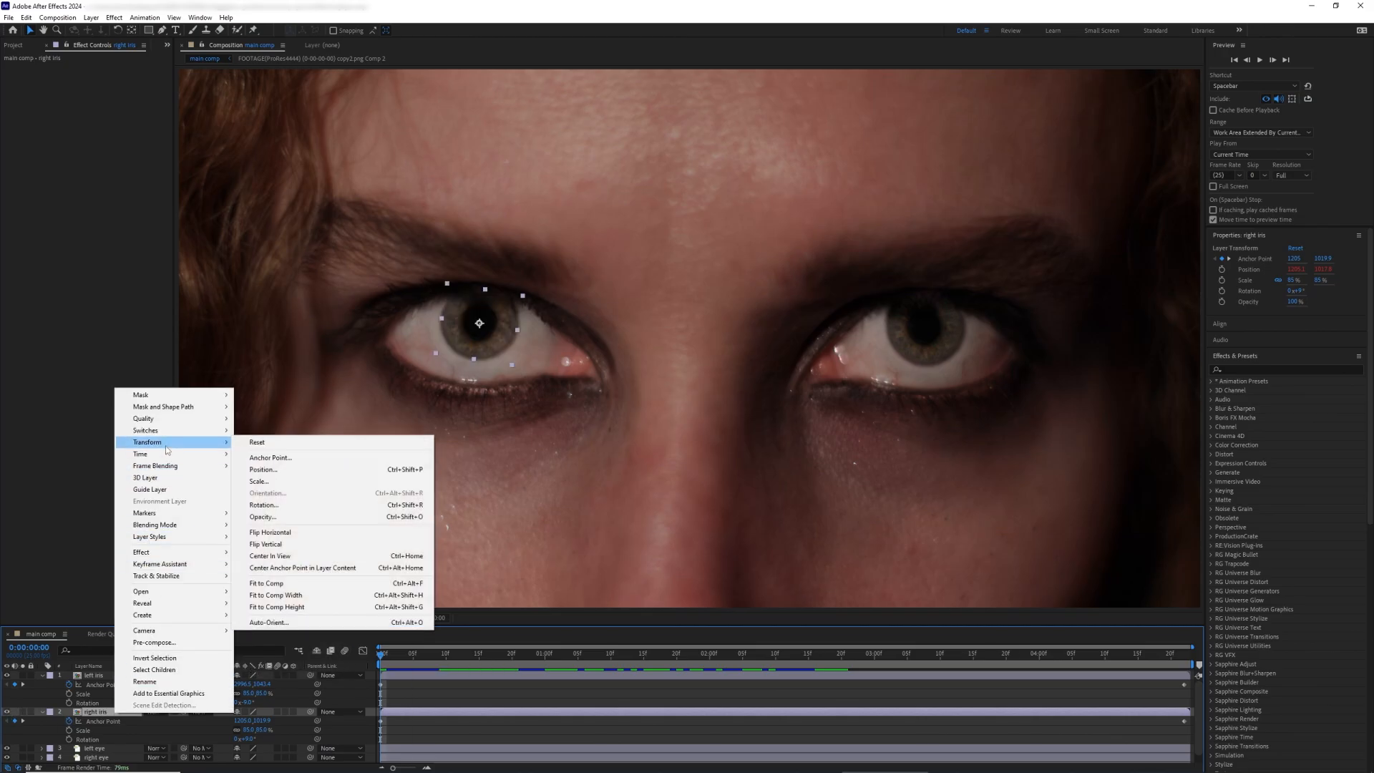
click(295, 535)
Step: Adjust the right iris layer's Anchor Point at the first keyframe to shift the iris slightly toward the nose
key(u)
shift+click(118, 677)
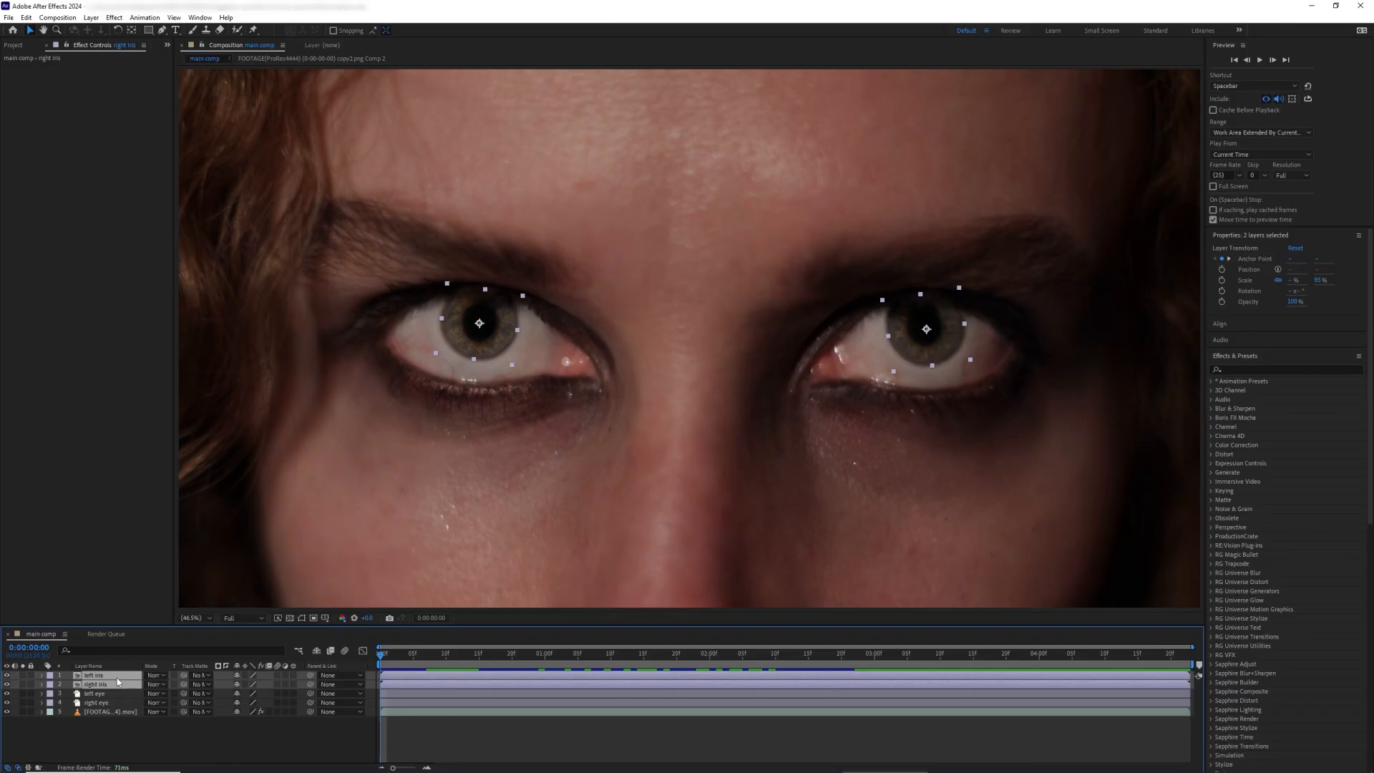
key(a)
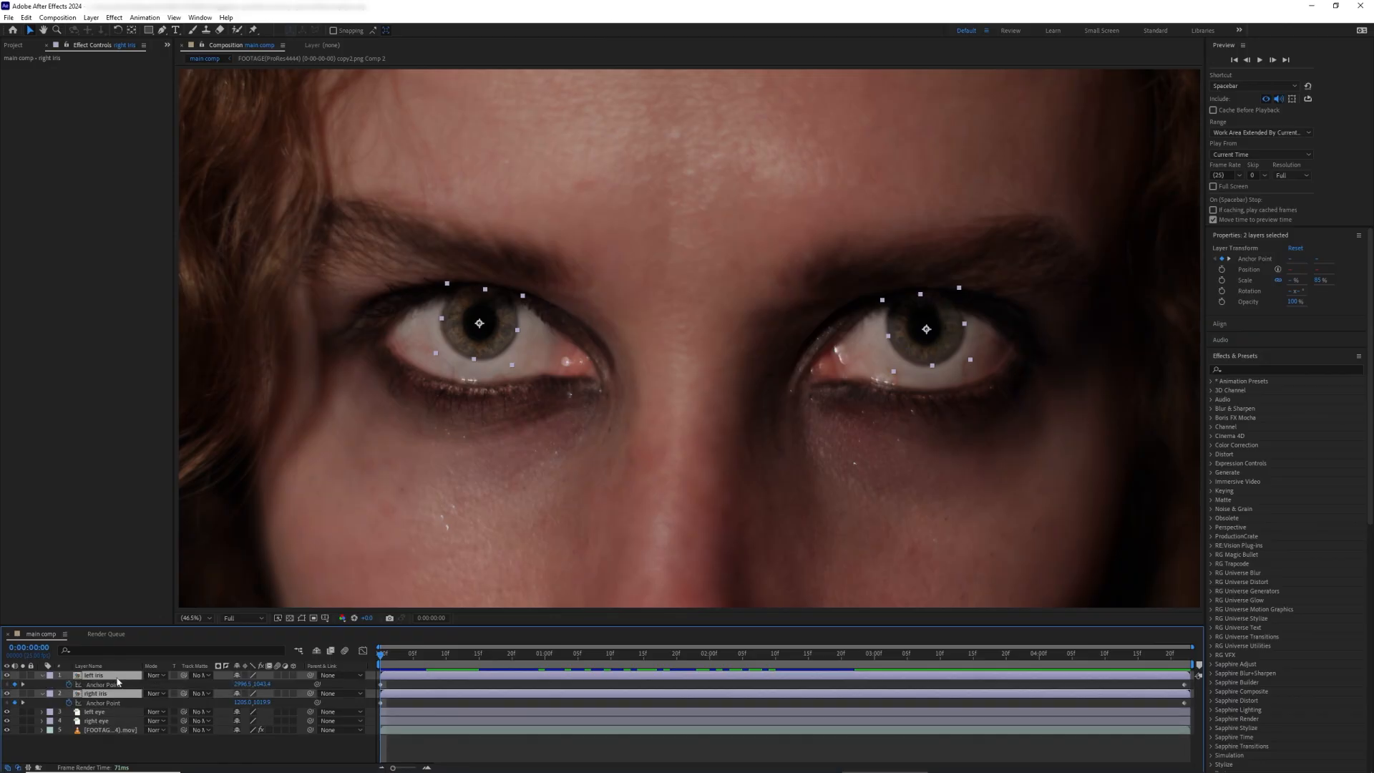
drag(242, 701, 264, 701)
mouse_move(267, 701)
mouse_down()
mouse_move(313, 708)
mouse_move(245, 684)
mouse_move(275, 705)
mouse_move(334, 702)
mouse_move(269, 703)
mouse_up()
Step: Adjust the Anchor Points of the right and left iris layers at the last keyframe, moving both irises inward toward the nose
key(k)
click(111, 694)
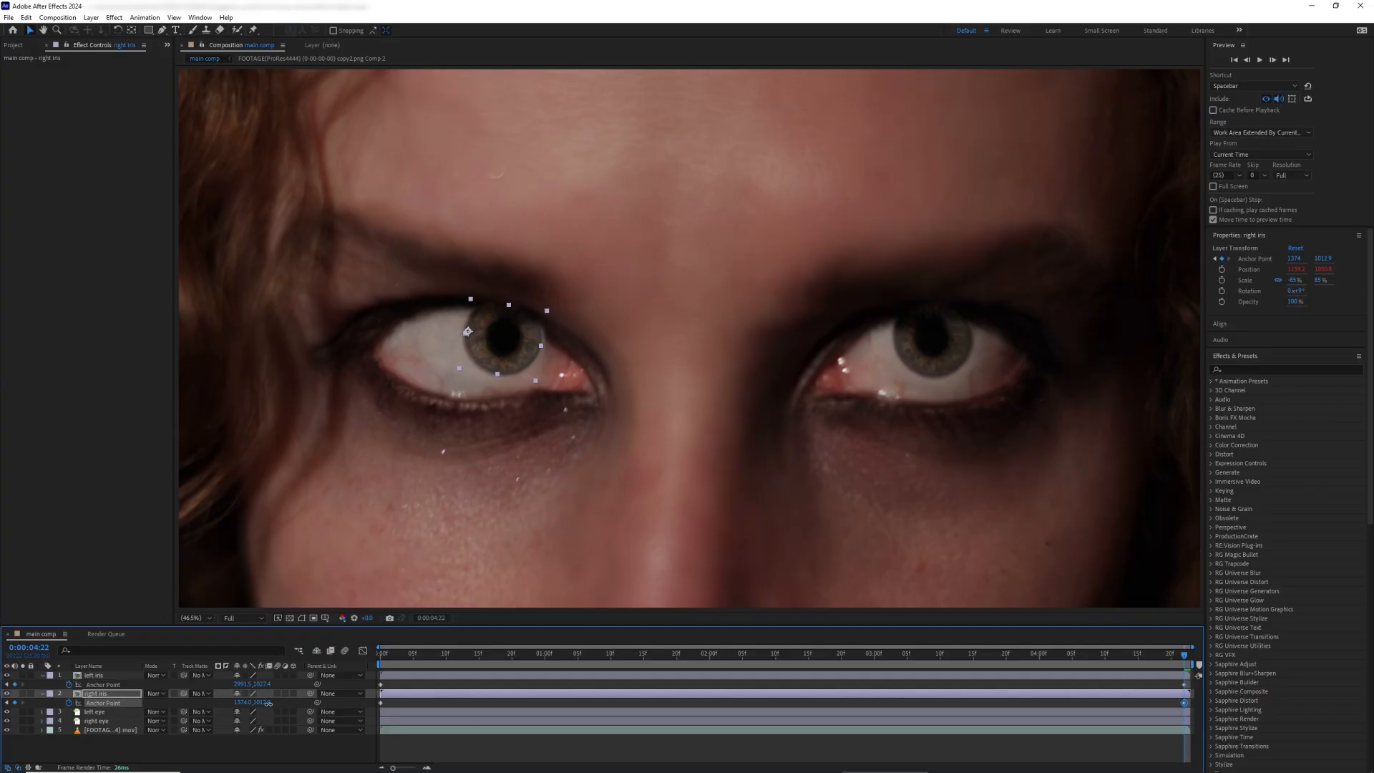
drag(245, 685, 277, 683)
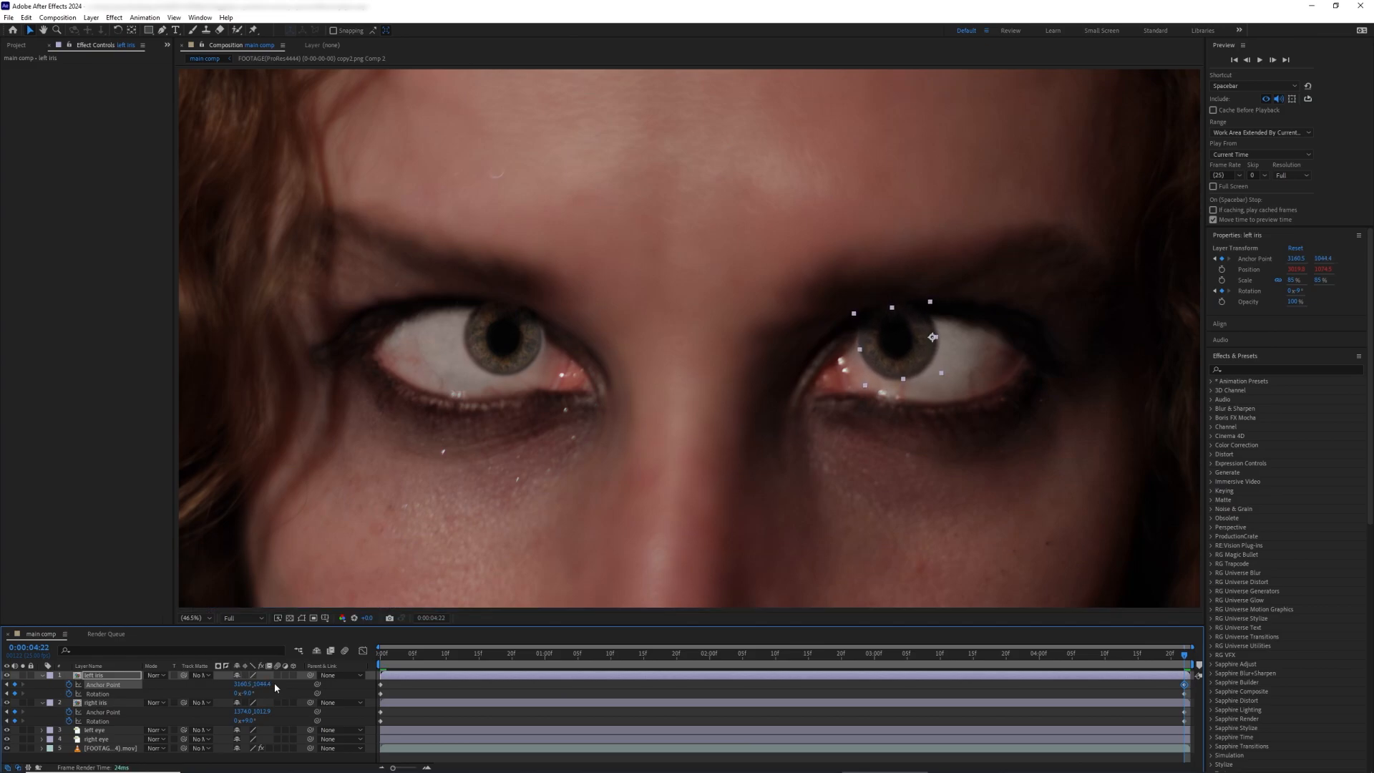
Step: Return to the first frame and set the Rotation of the left and right iris layers to 0°
key(Home)
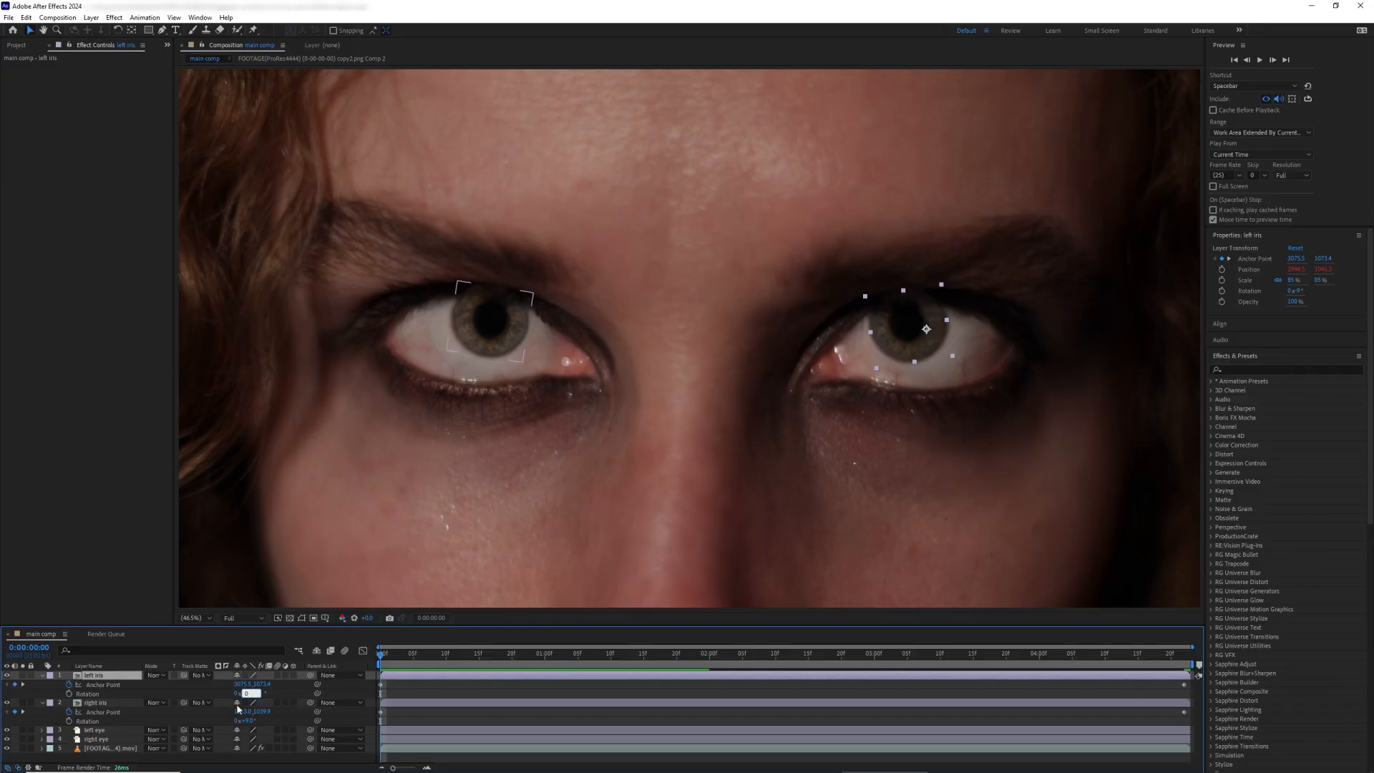
click(246, 721)
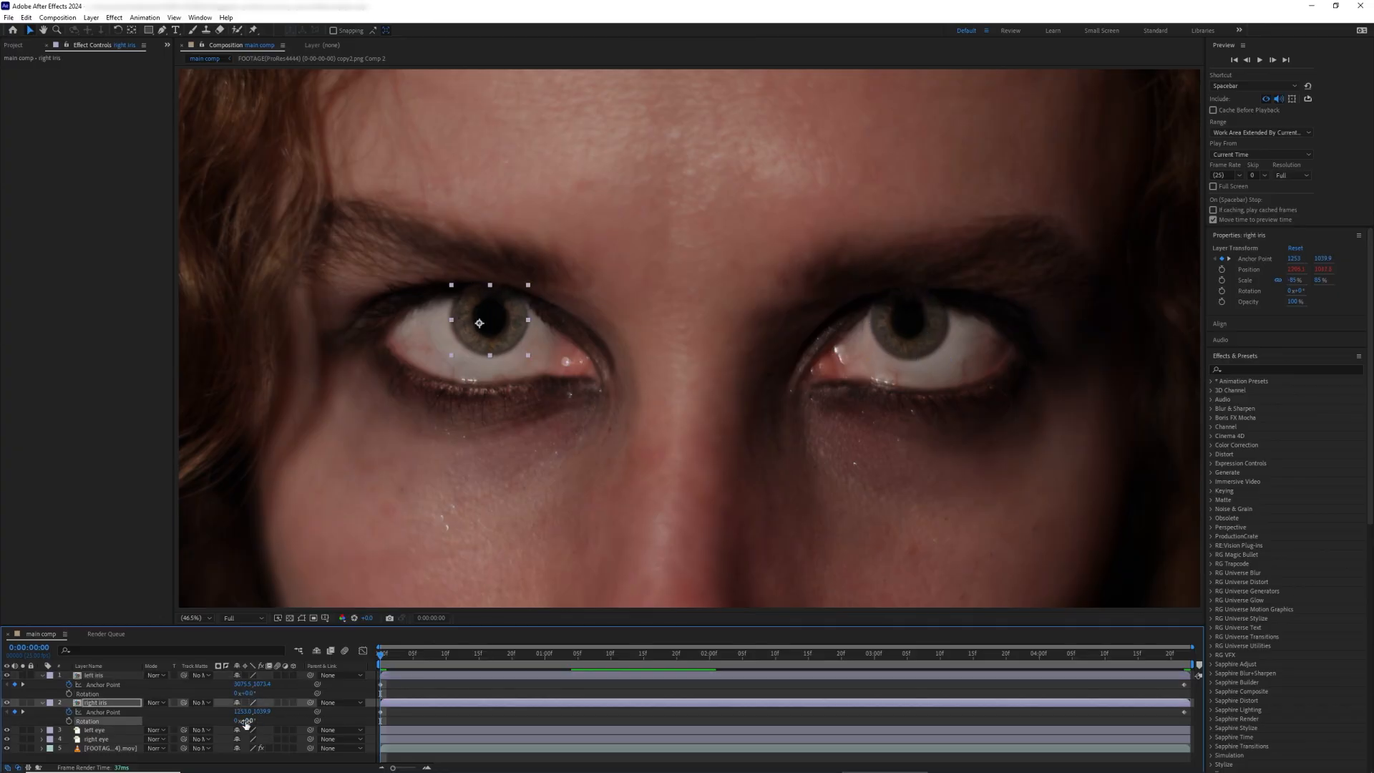
Step: Keyframe both irises' rotation at the first frame, then at 0:00:04:22 set it to 9° for the right iris and -9° for the left
click(69, 721)
click(69, 694)
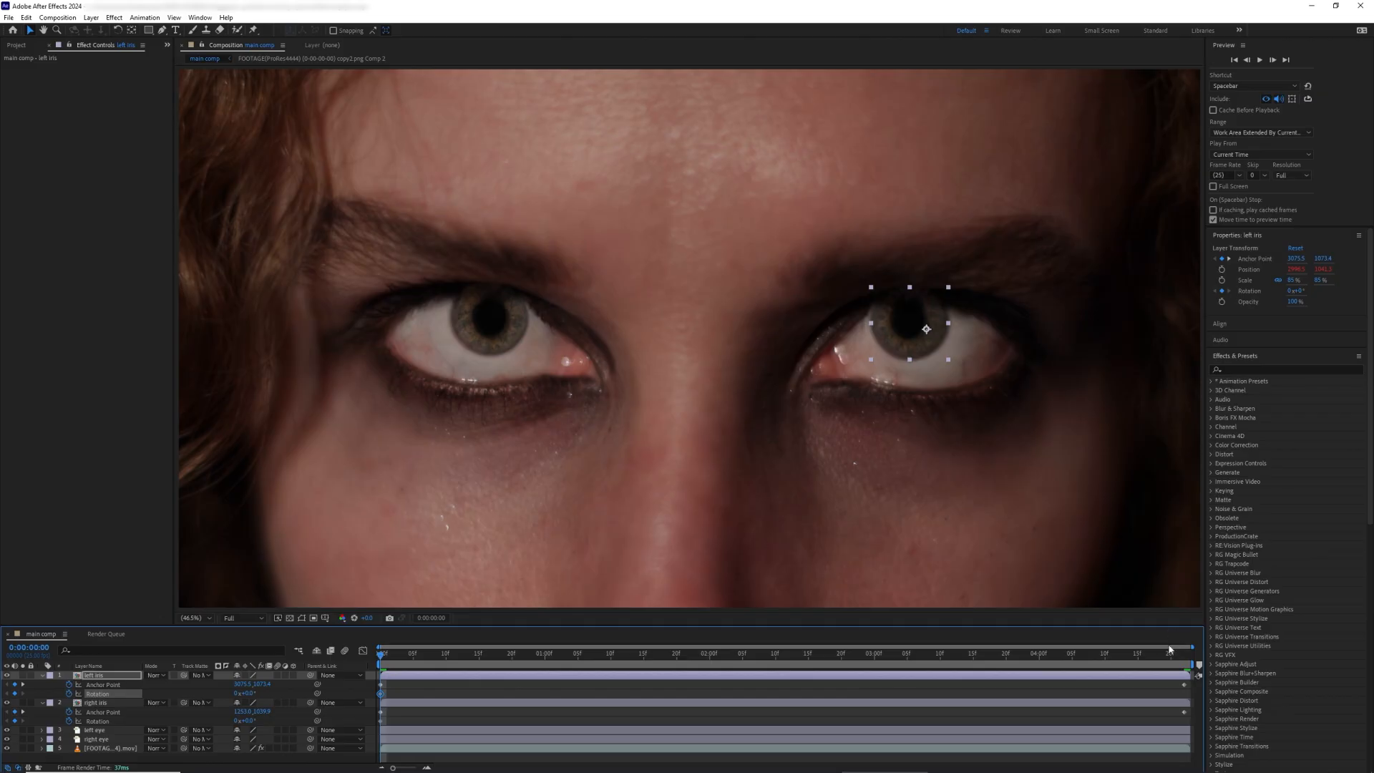
click(1184, 662)
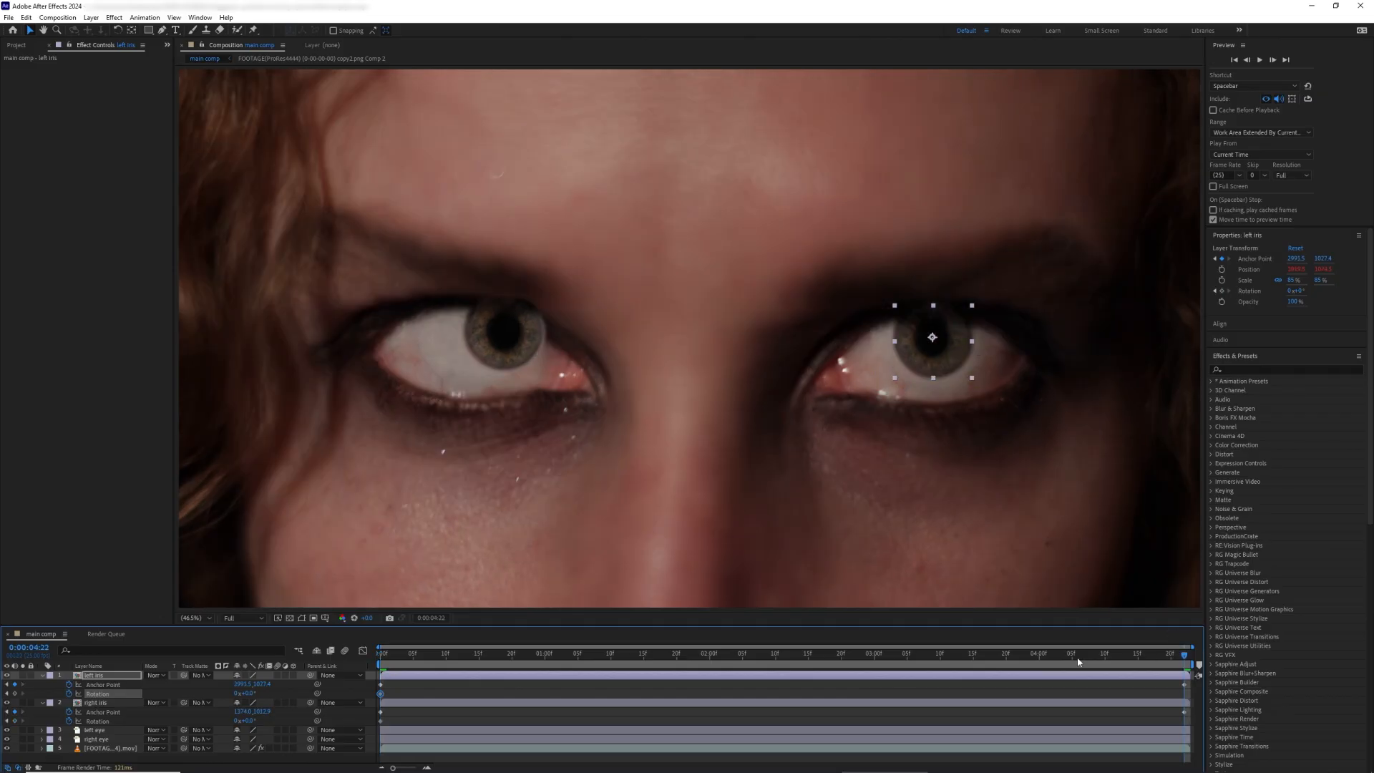
click(122, 677)
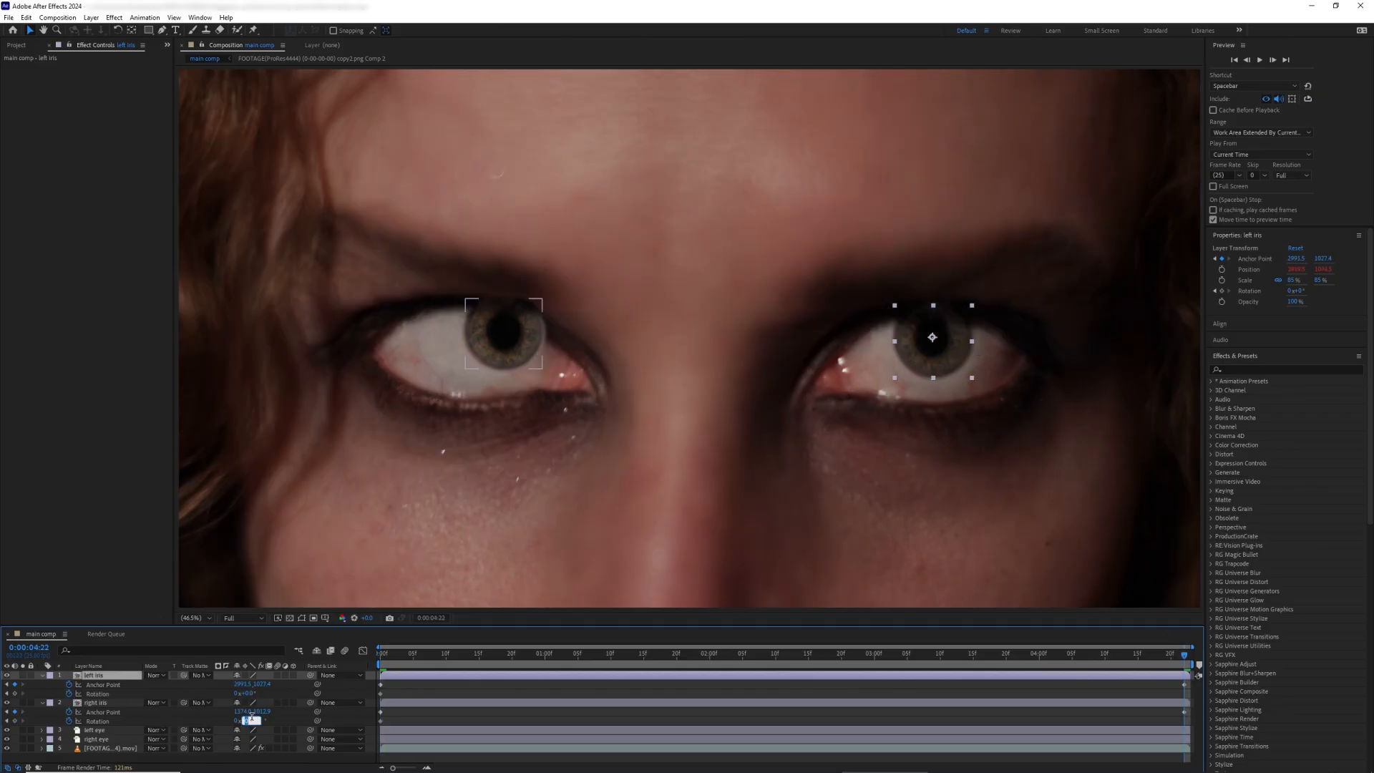
key(Return)
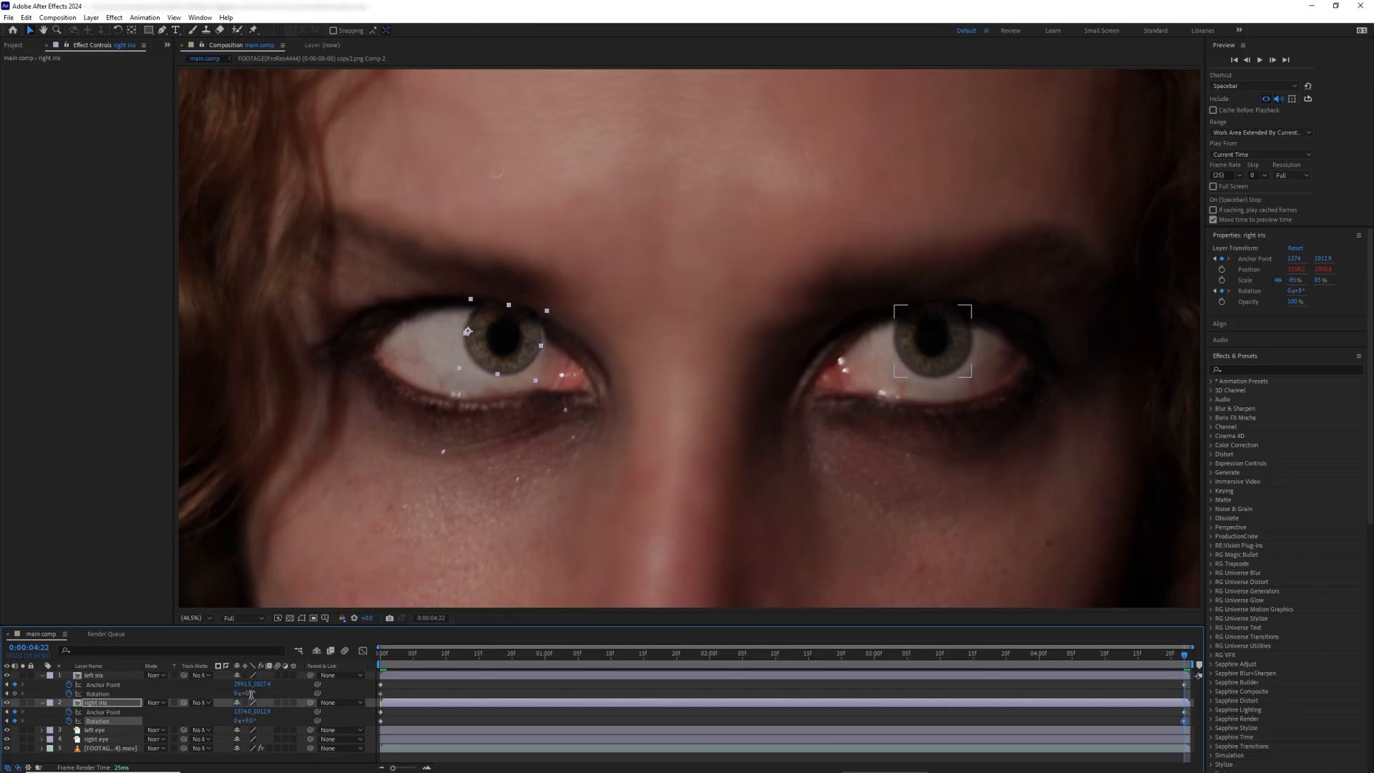
text(-9)
key(Return)
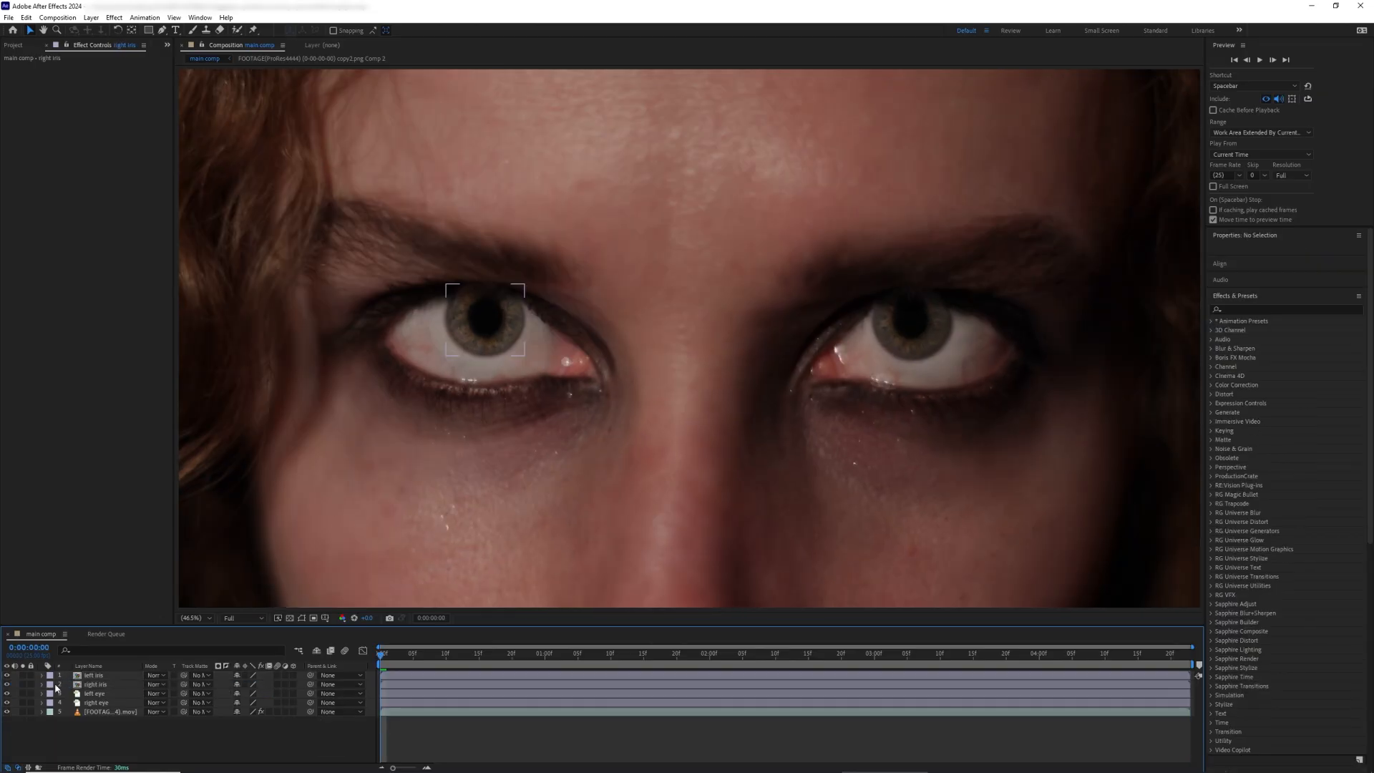
Step: Find the Mirror effect and apply it to the right iris layer at the first frame
click(97, 686)
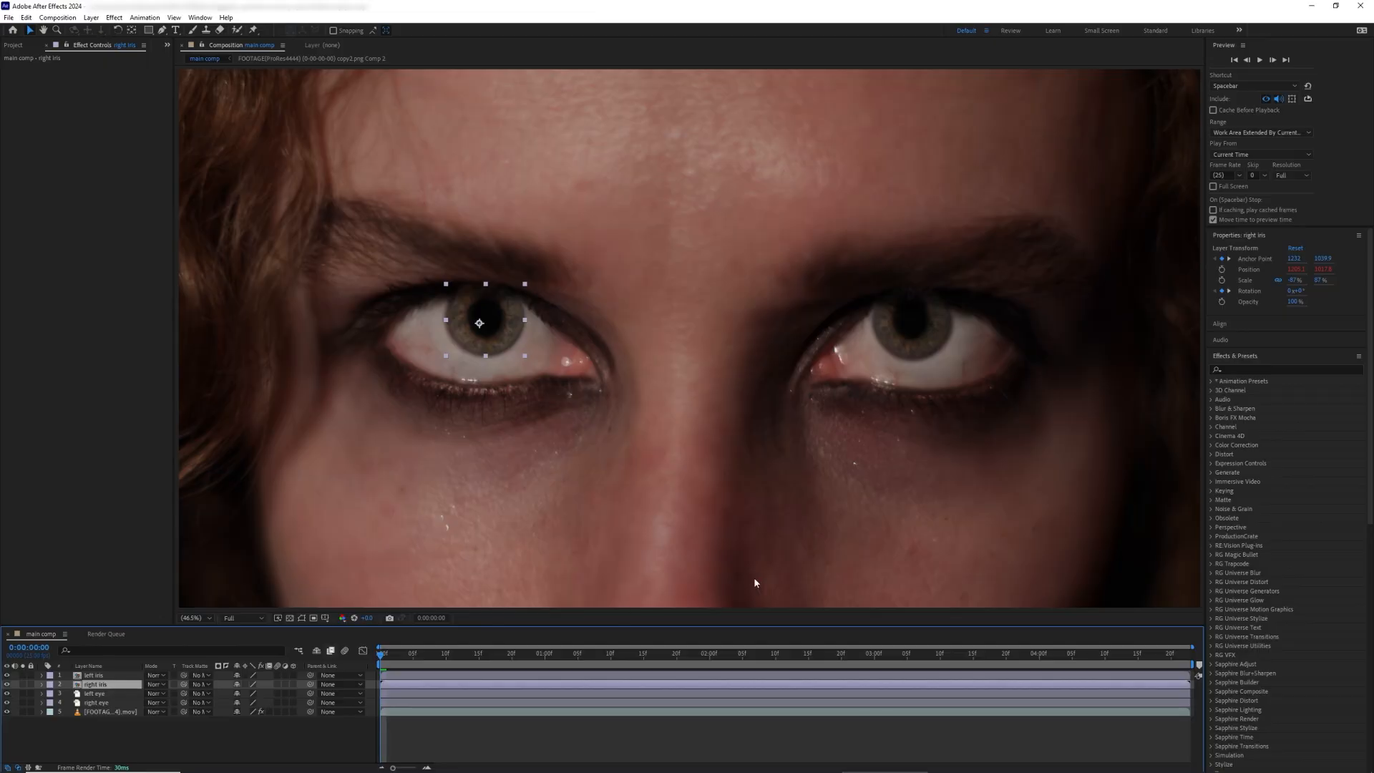
click(1260, 369)
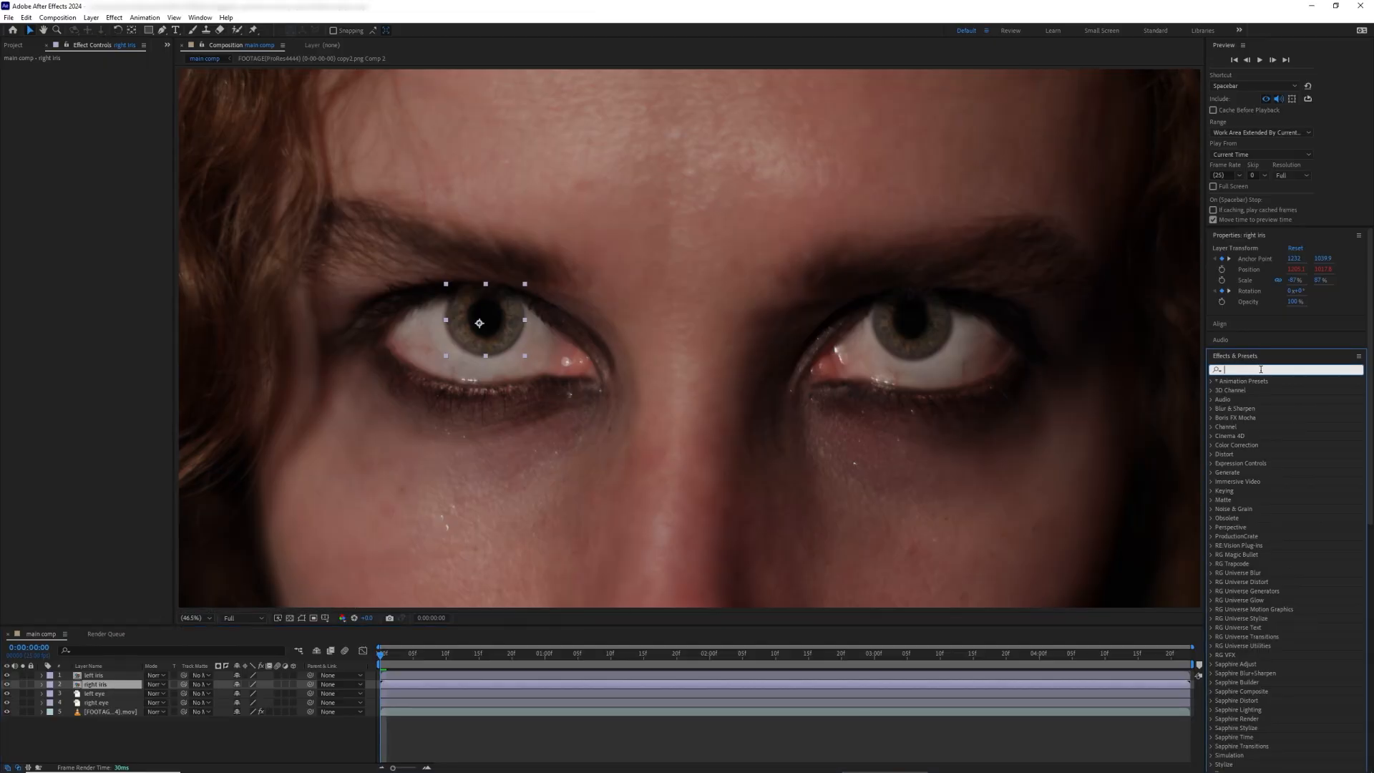
text(mirror)
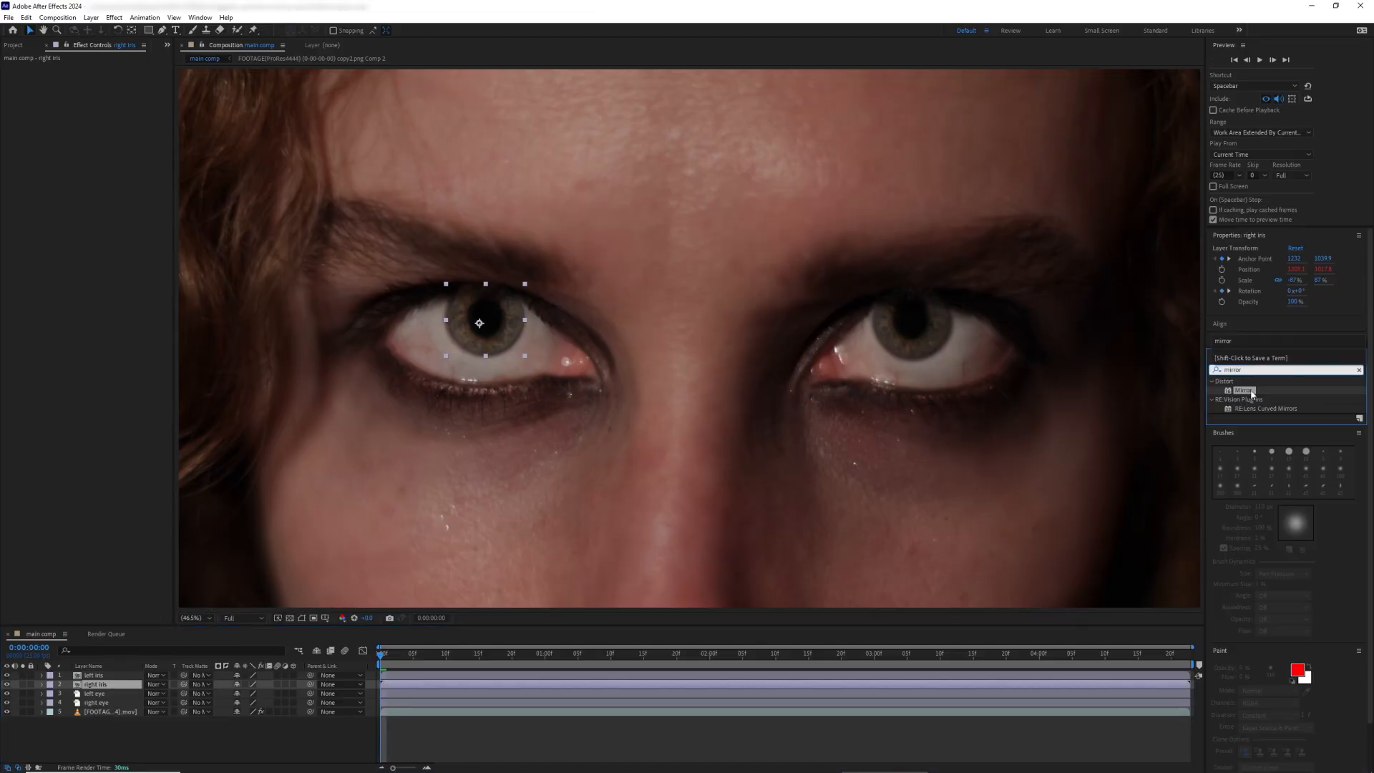
drag(1251, 394, 107, 684)
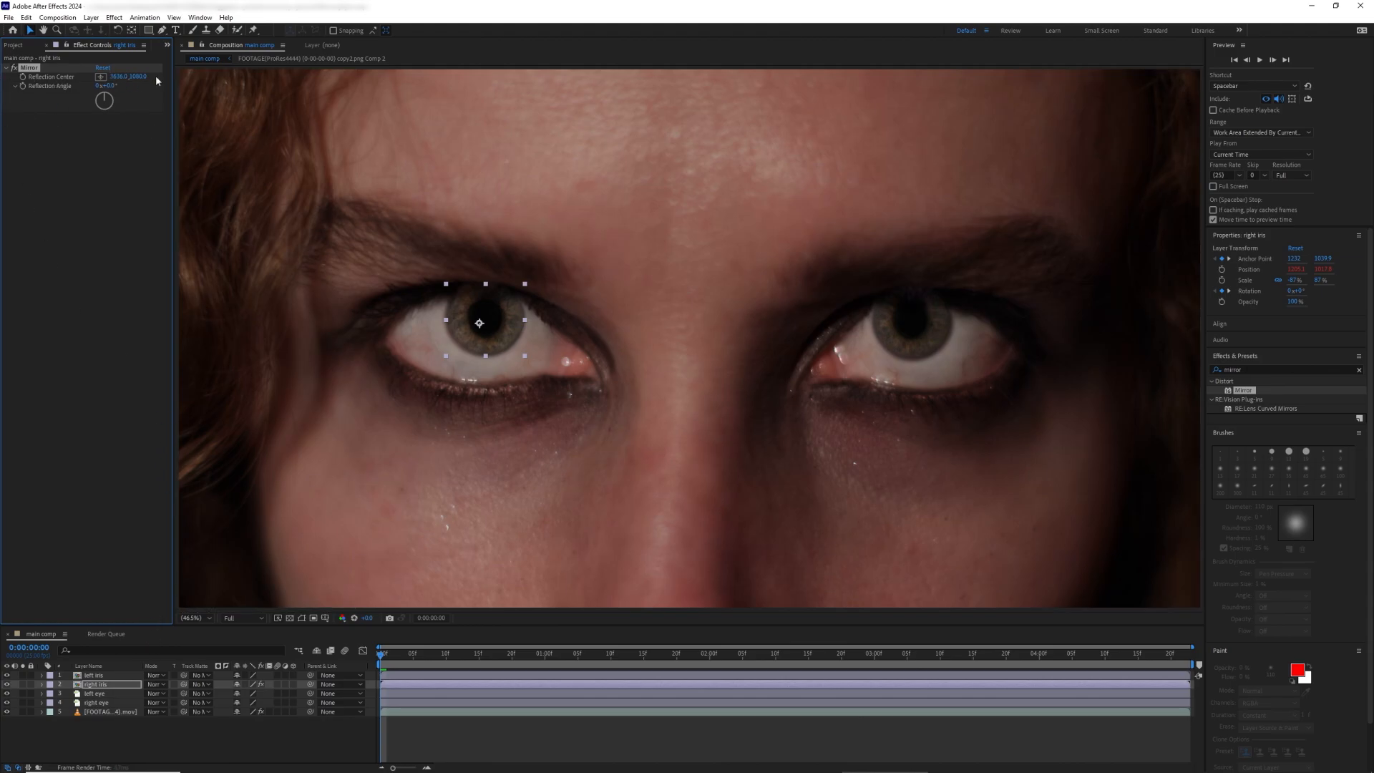
Step: Adjust the Mirror's Reflection Center on the right iris so the reflection line sits over the pupil's centre at the first frame
drag(121, 77, 93, 76)
scroll(564, 259, down, 4)
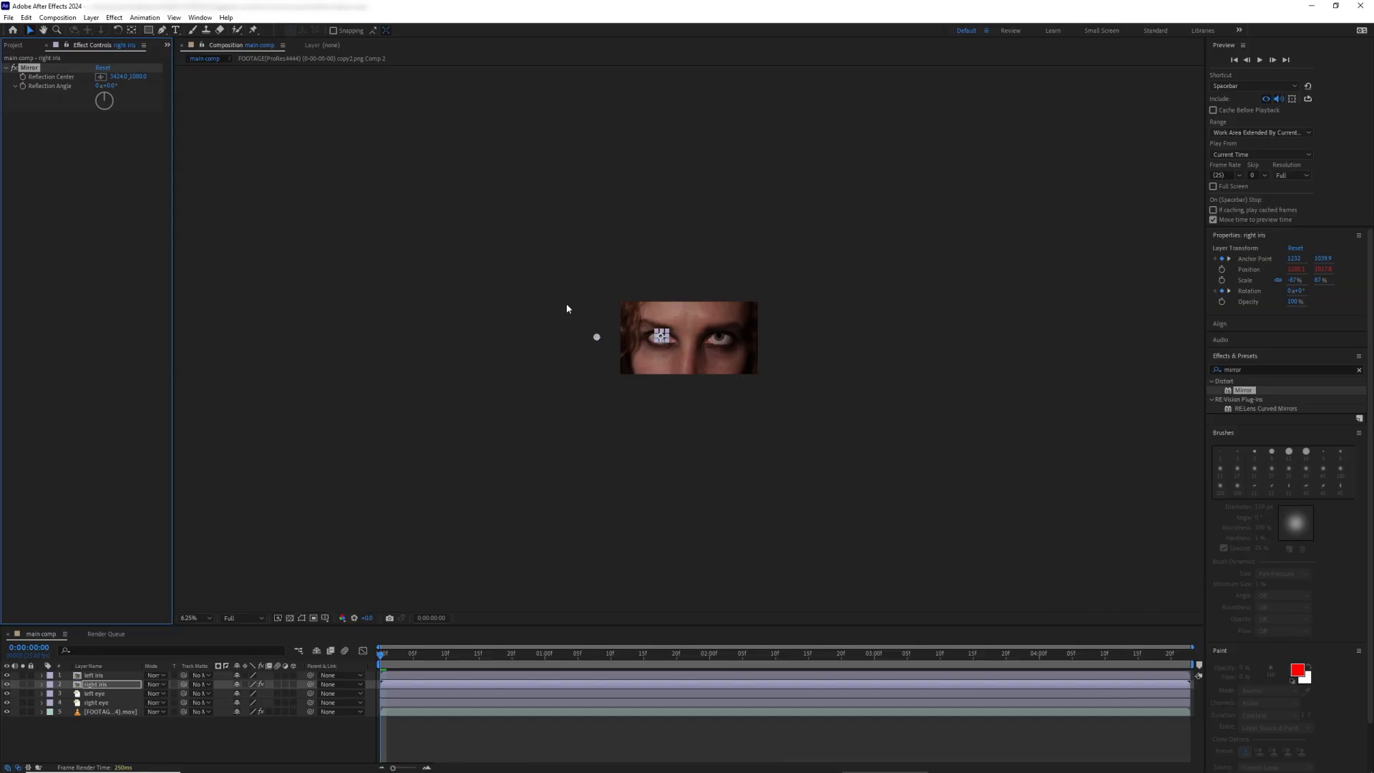
scroll(565, 303, up, 3)
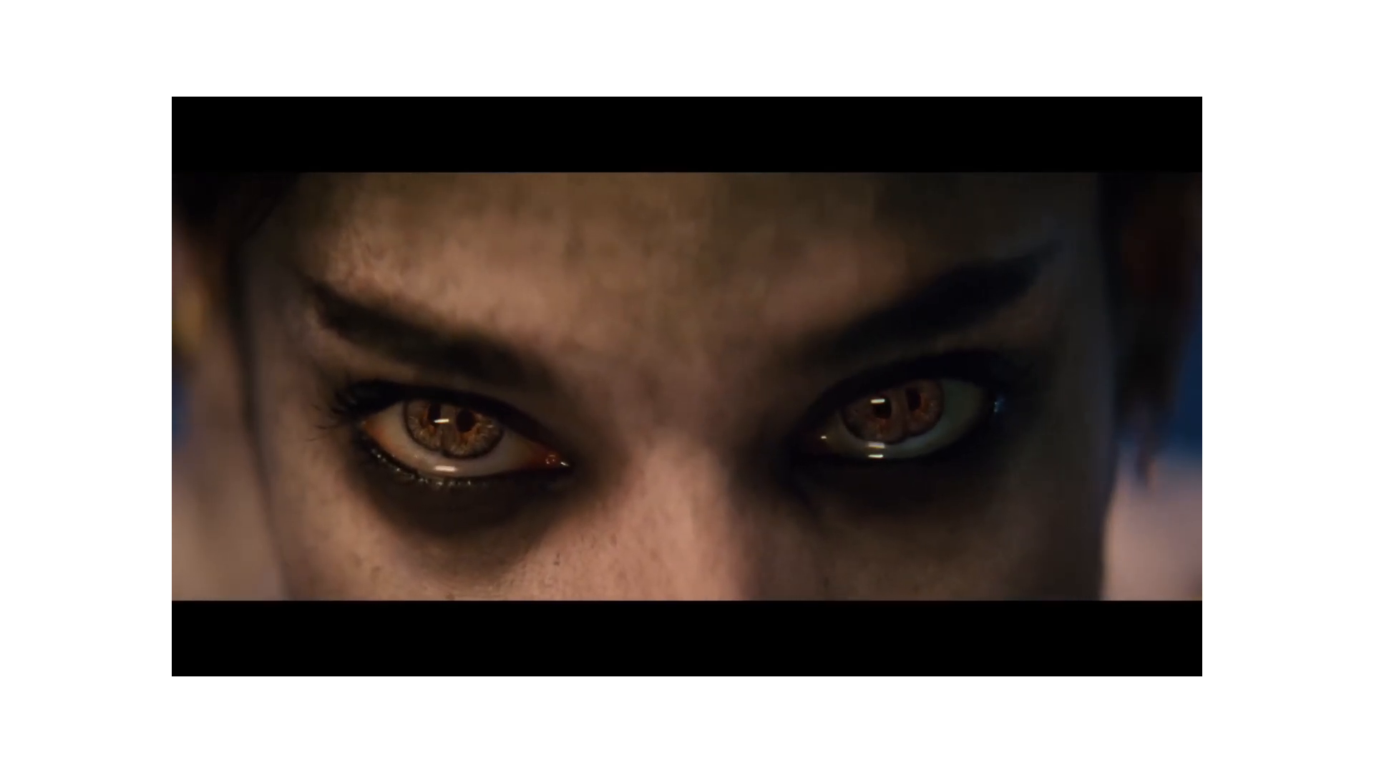
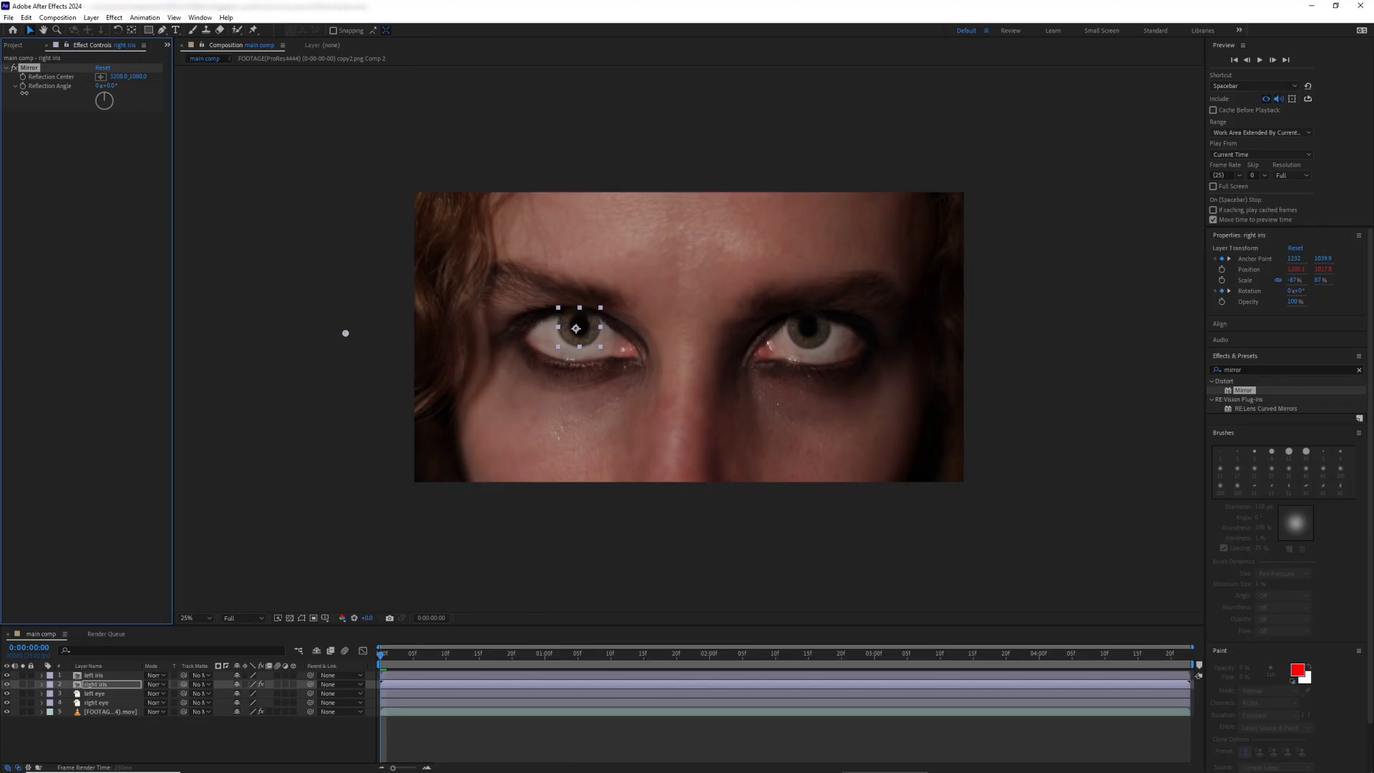
click(119, 76)
key(Return)
click(195, 617)
click(205, 438)
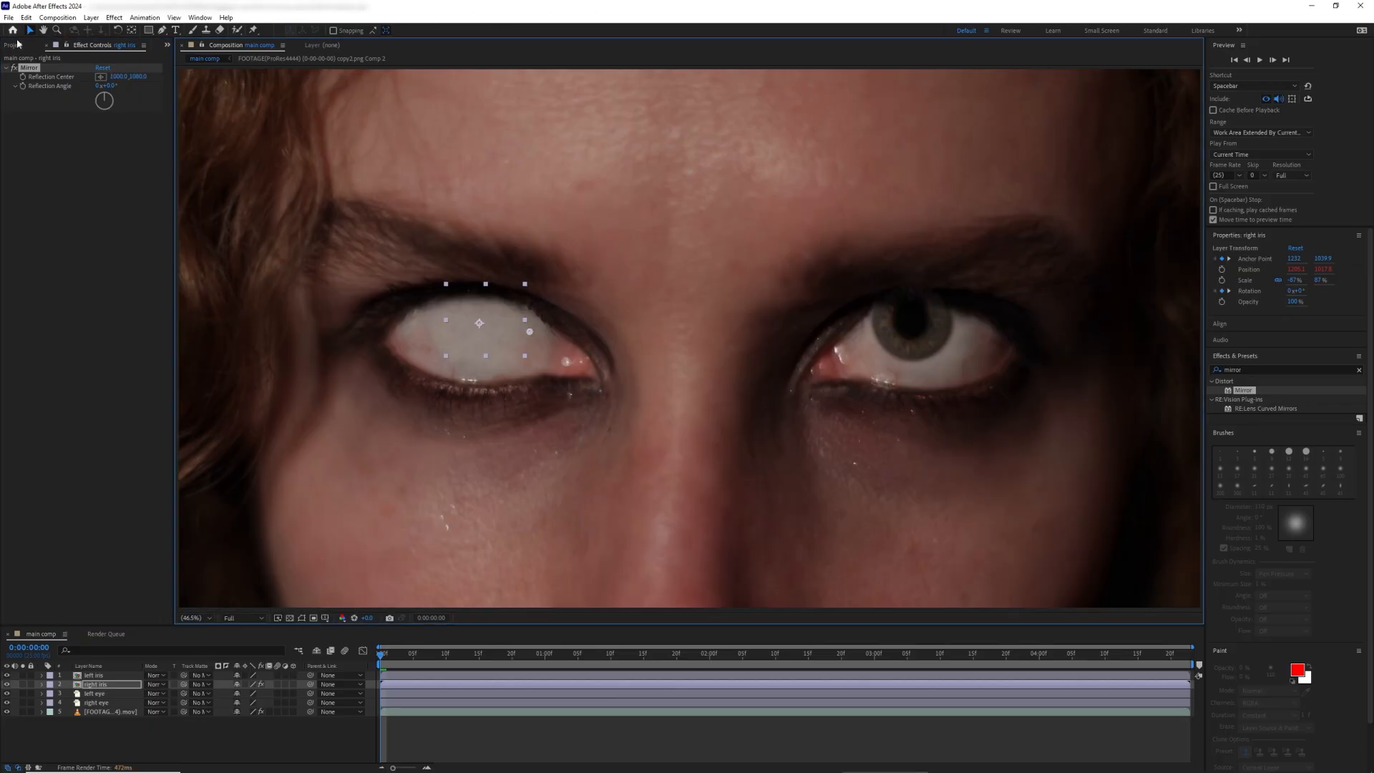
mouse_move(116, 77)
mouse_down()
mouse_move(230, 83)
mouse_move(144, 99)
mouse_move(121, 79)
mouse_move(161, 80)
mouse_move(81, 71)
mouse_move(112, 77)
mouse_up()
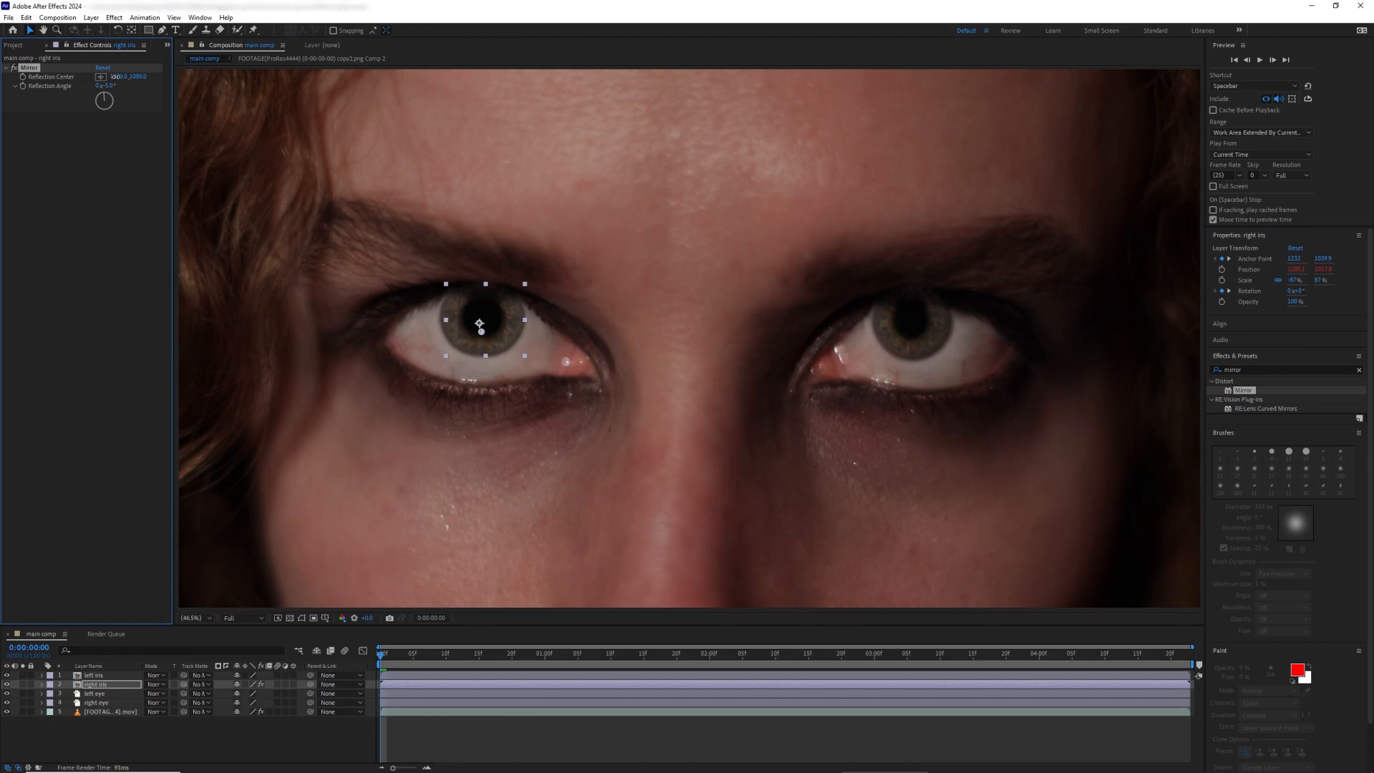
drag(123, 76, 147, 78)
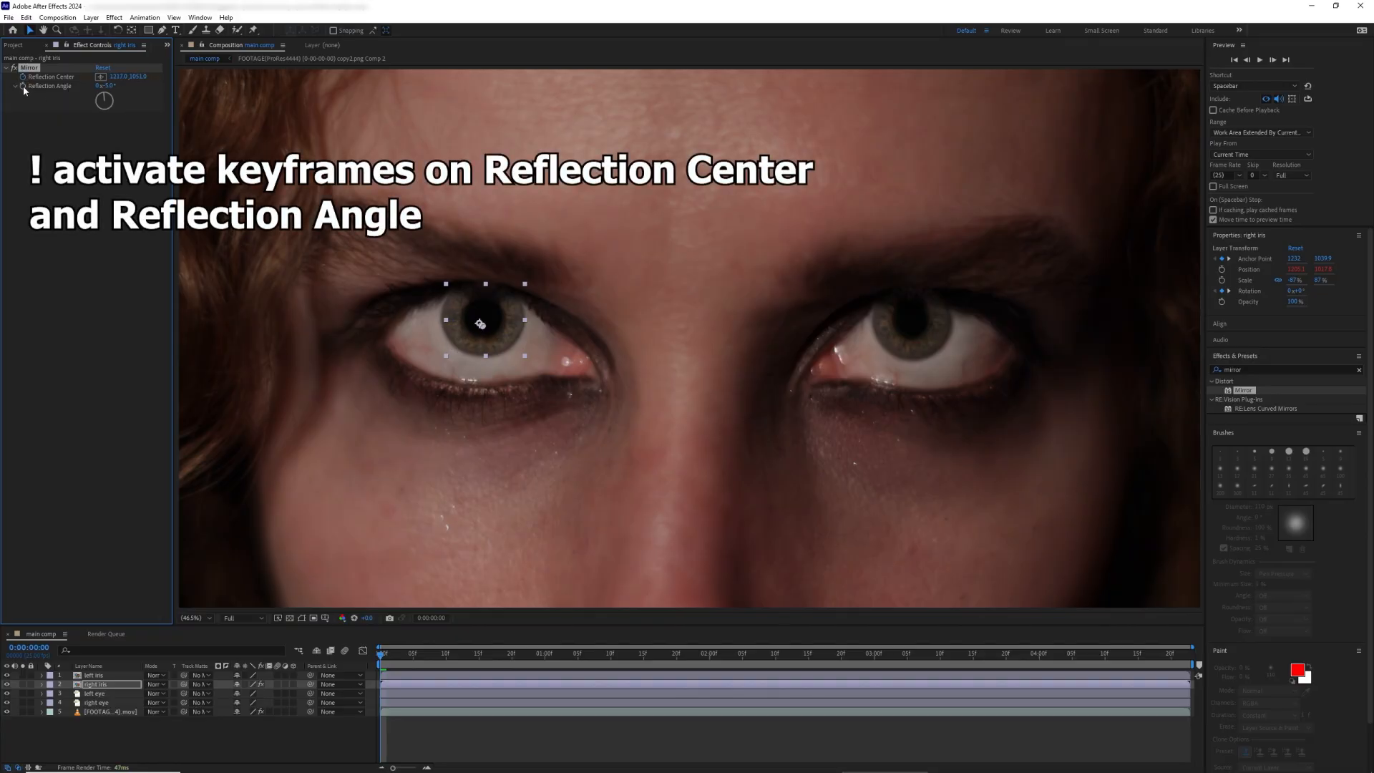
Step: Keyframe the right iris's Reflection Center and Angle, shift them at 0:00:04:22 to split it into two pupils, and preview the animation
click(1189, 663)
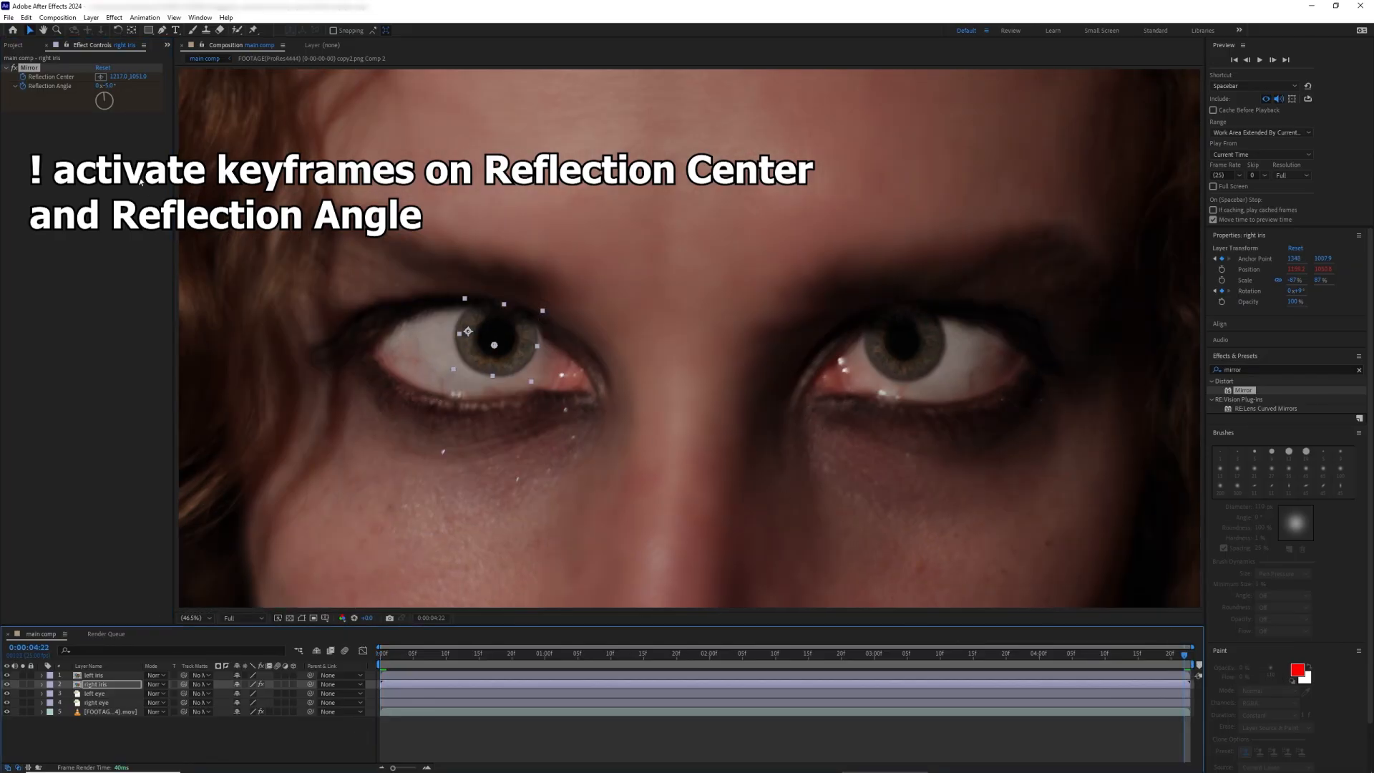
mouse_move(115, 77)
mouse_down()
mouse_move(196, 84)
mouse_move(106, 85)
mouse_move(139, 87)
mouse_up()
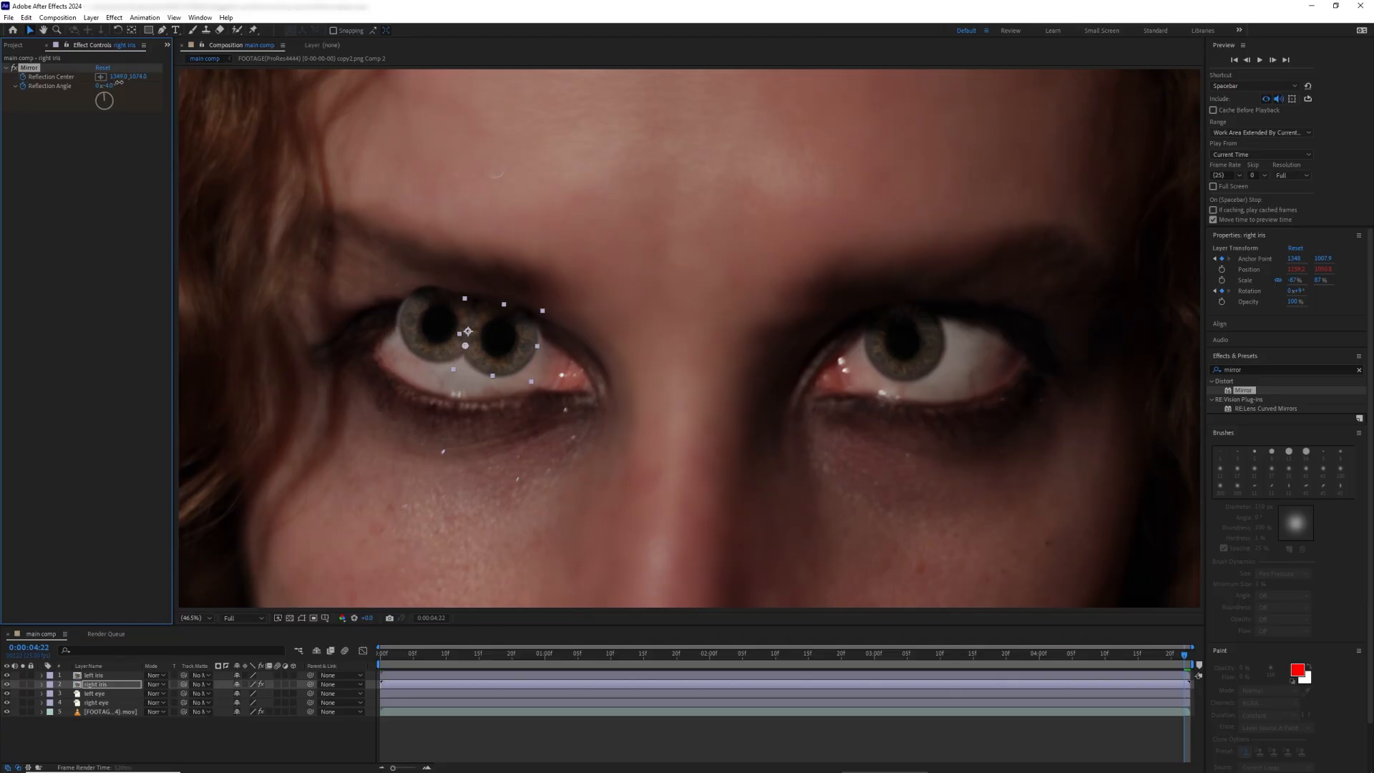
key(Home)
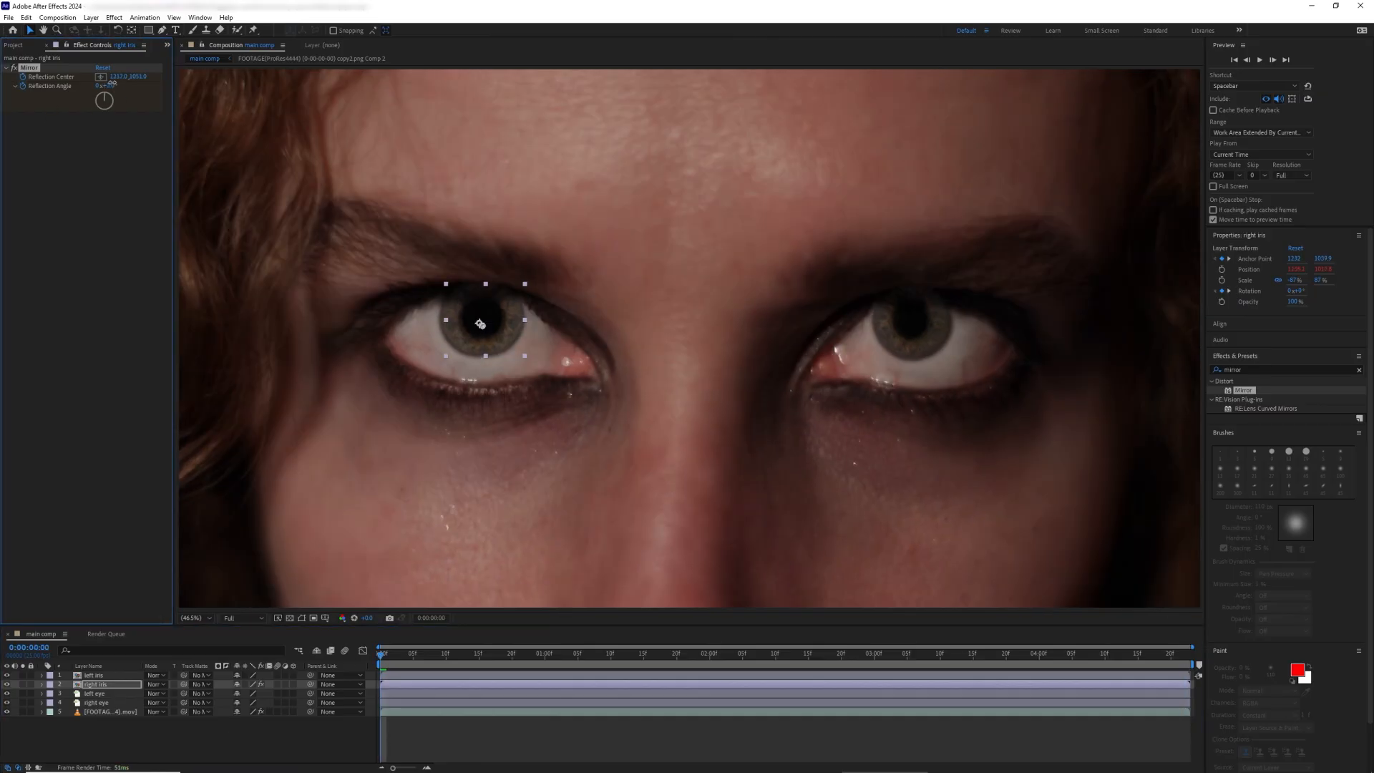
key(space)
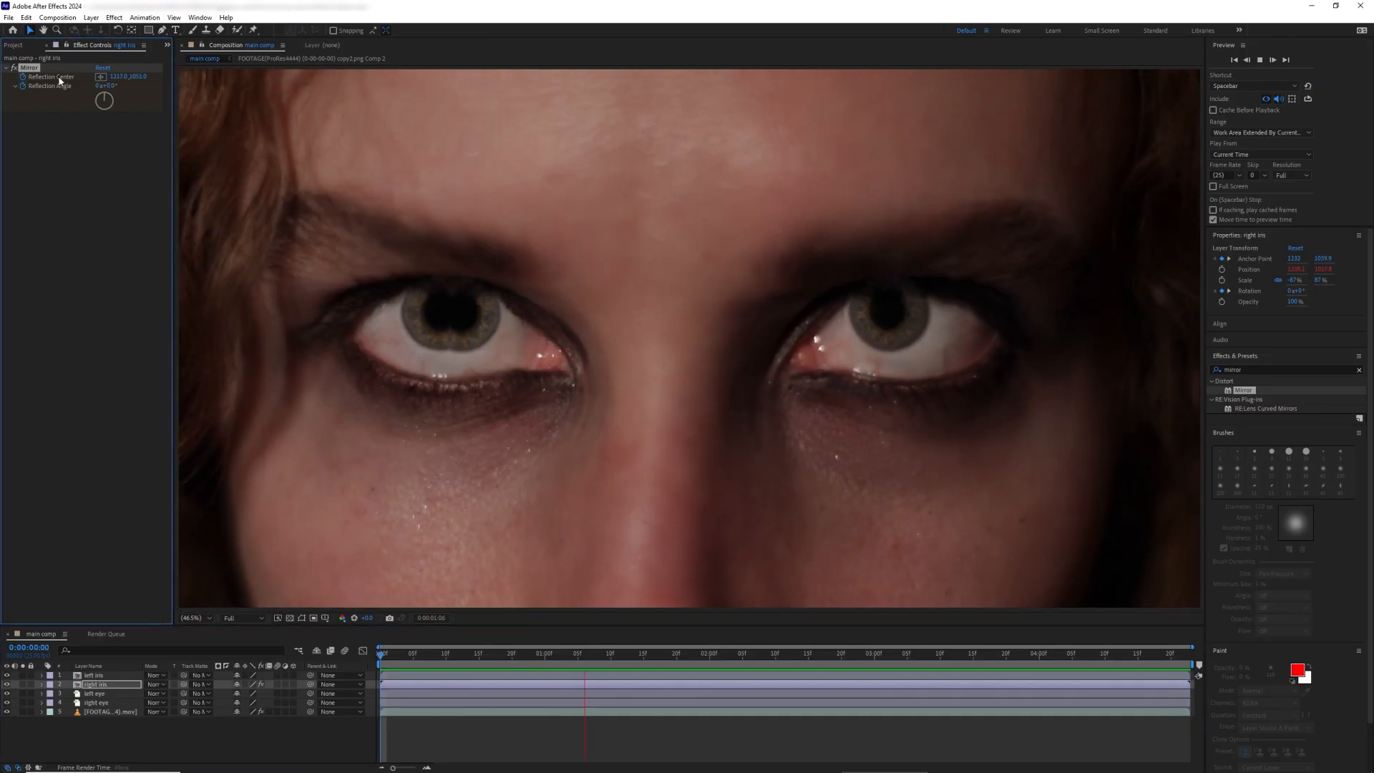
key(space)
Step: Apply Easy Ease to the right iris's Reflection Center and Reflection Angle keyframes and move the end pair to 0:00:04:00
key(u)
key(u)
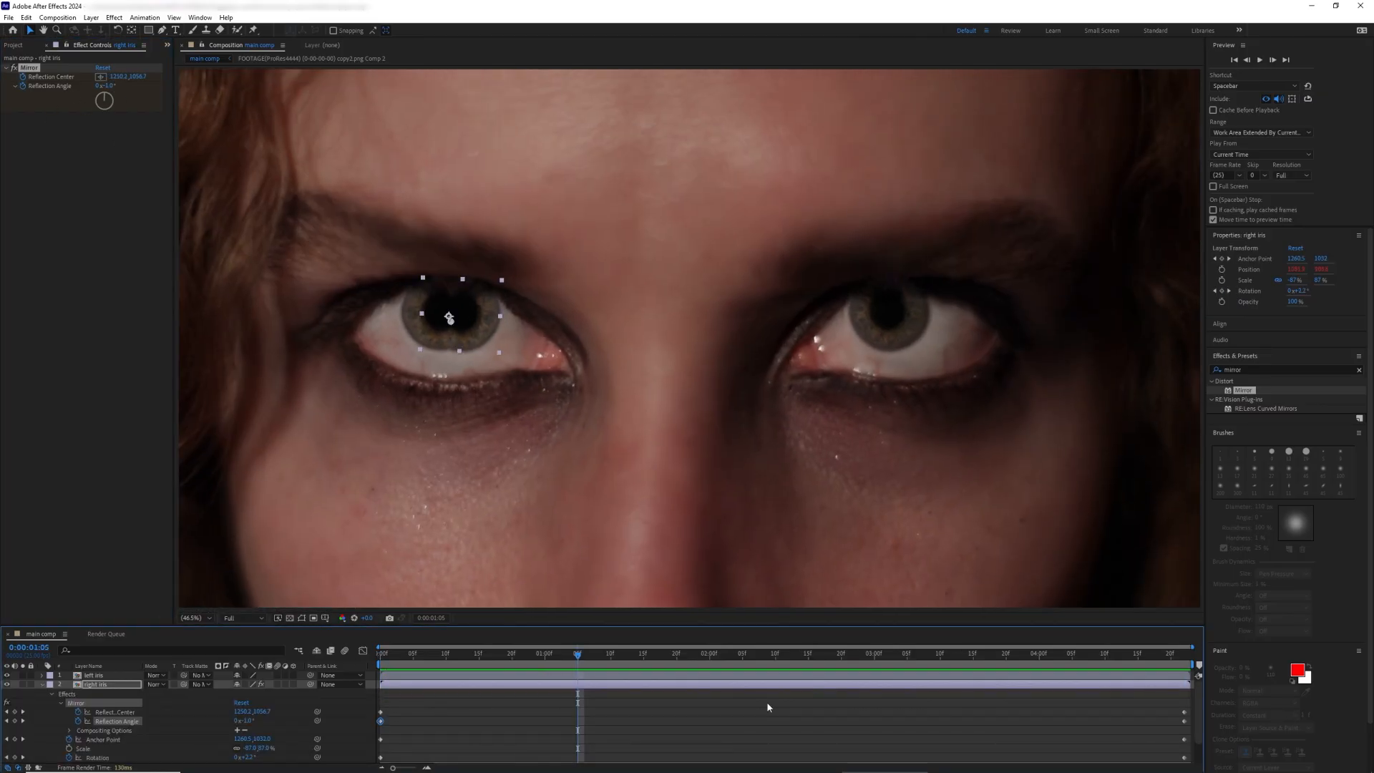
drag(1189, 700, 366, 731)
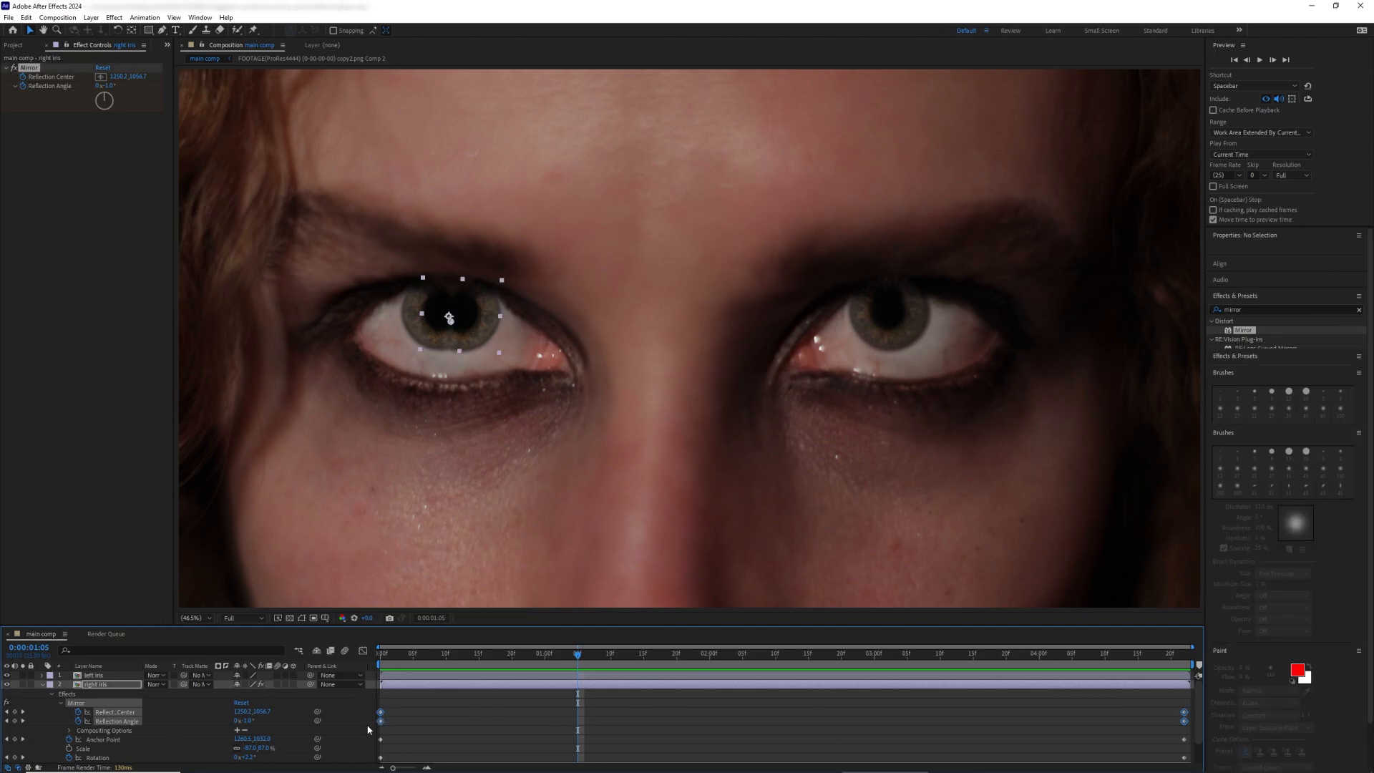
key(F9)
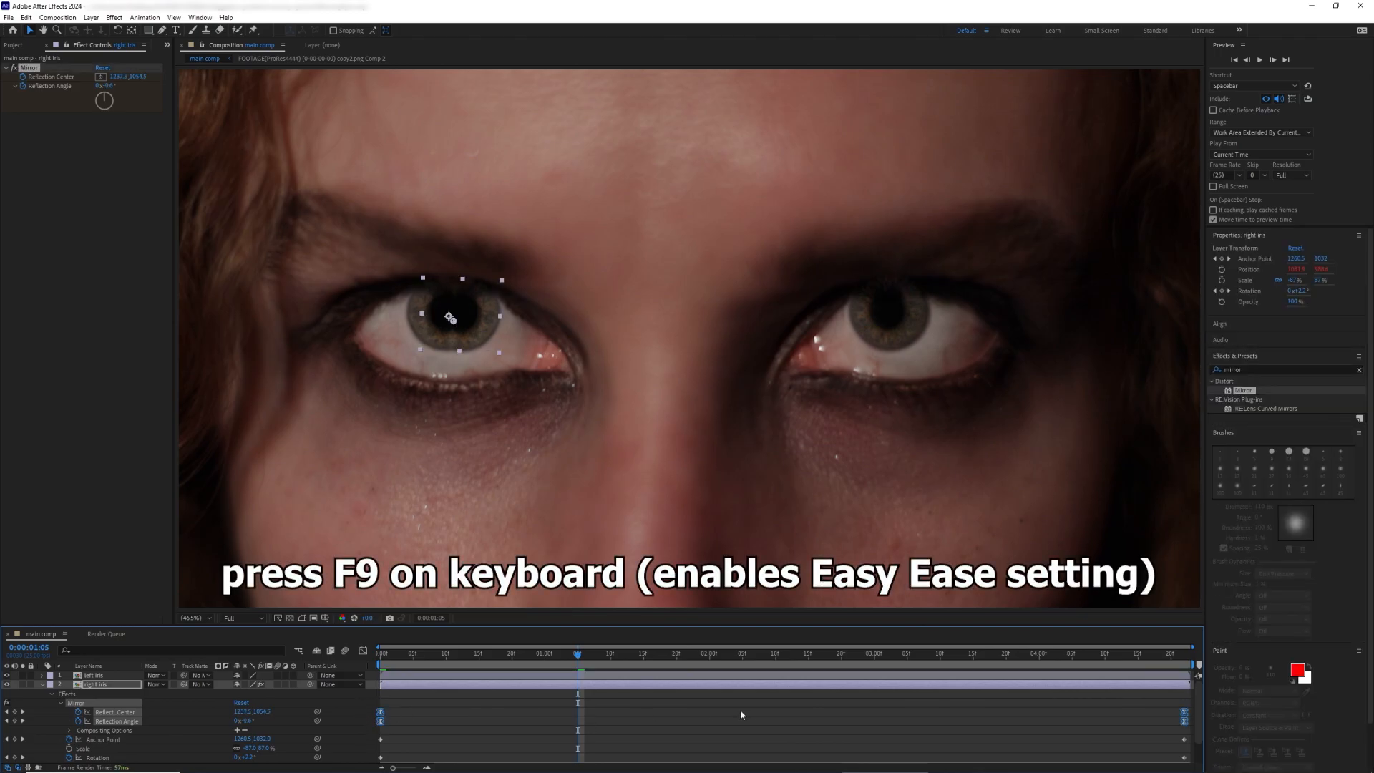
drag(1113, 705, 1045, 724)
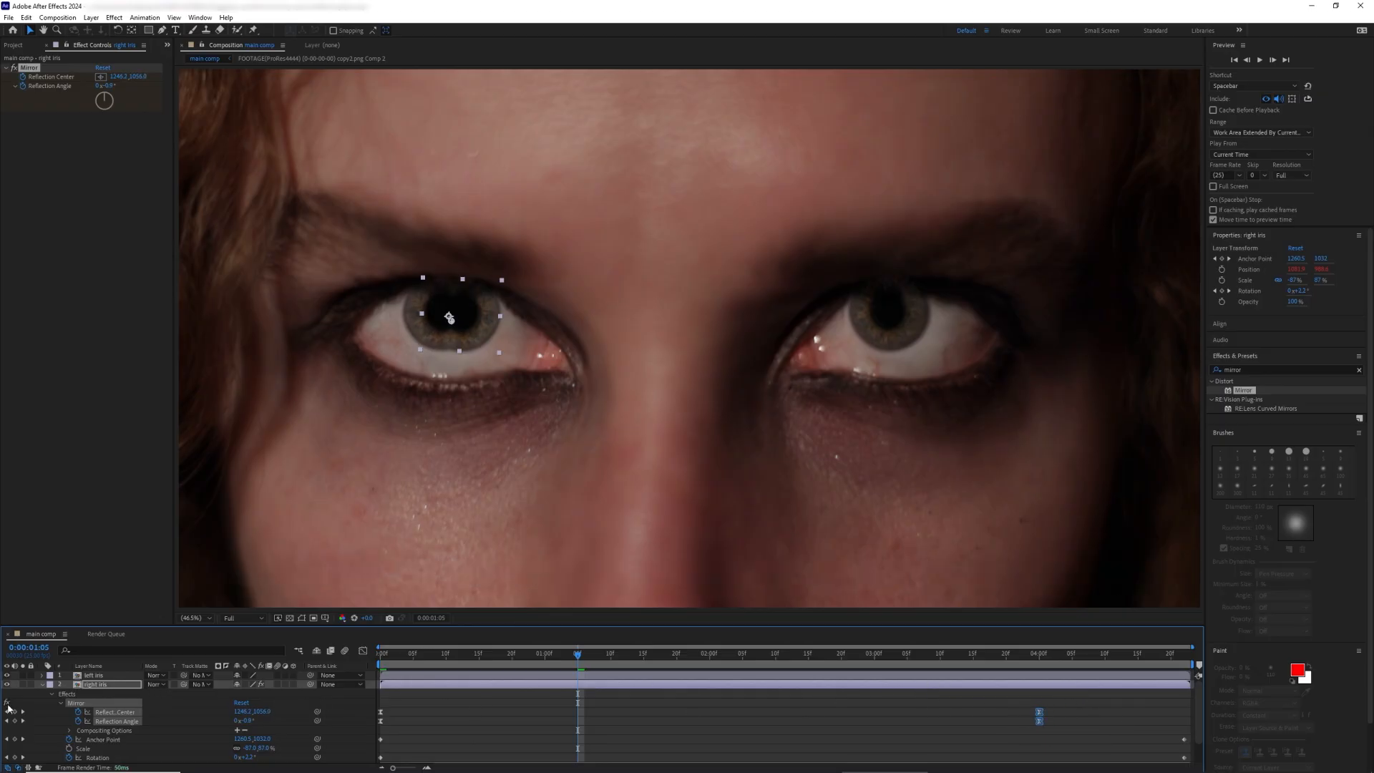
click(40, 684)
key(space)
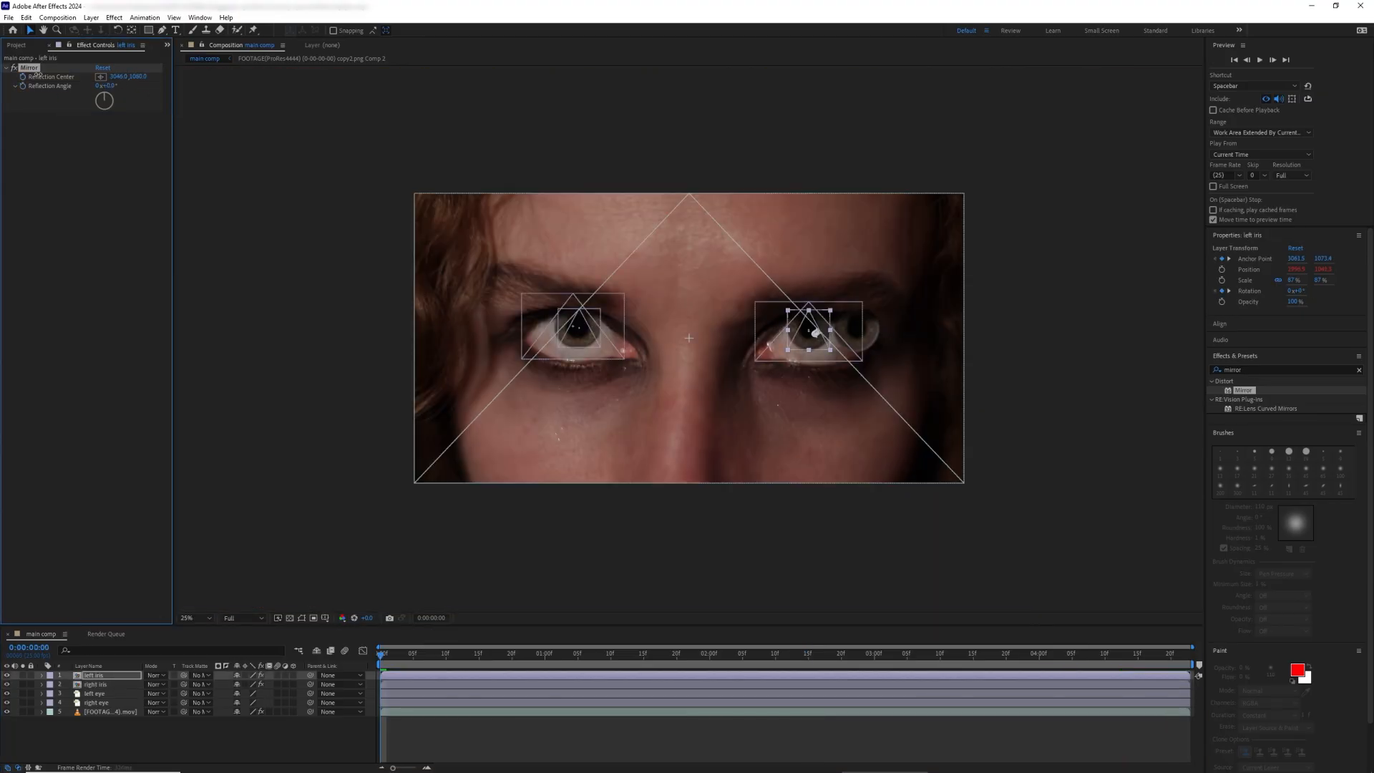
Step: Centre the left iris's Mirror reflection over its pupil at the first frame and enable keyframes for Reflection Center and Reflection Angle
click(197, 618)
click(206, 433)
drag(118, 77, 142, 88)
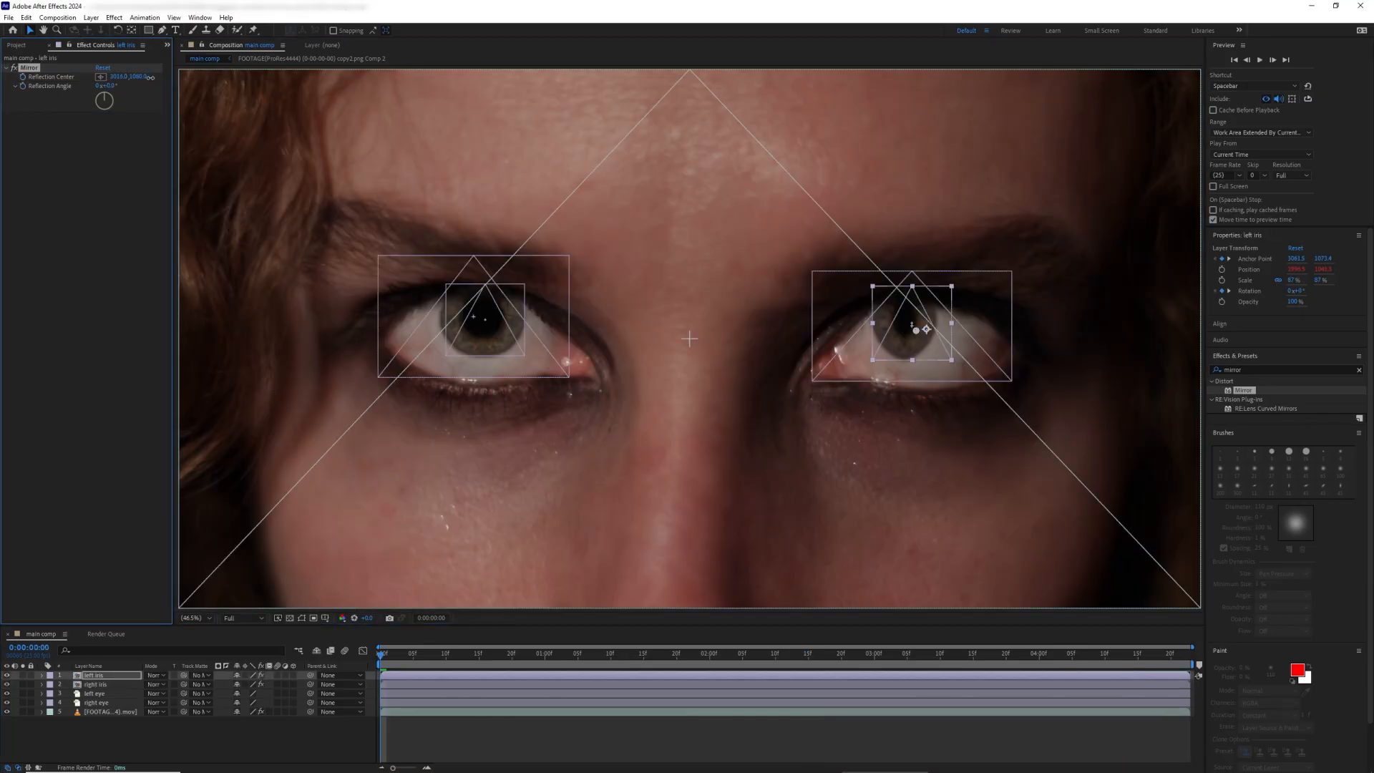
click(119, 77)
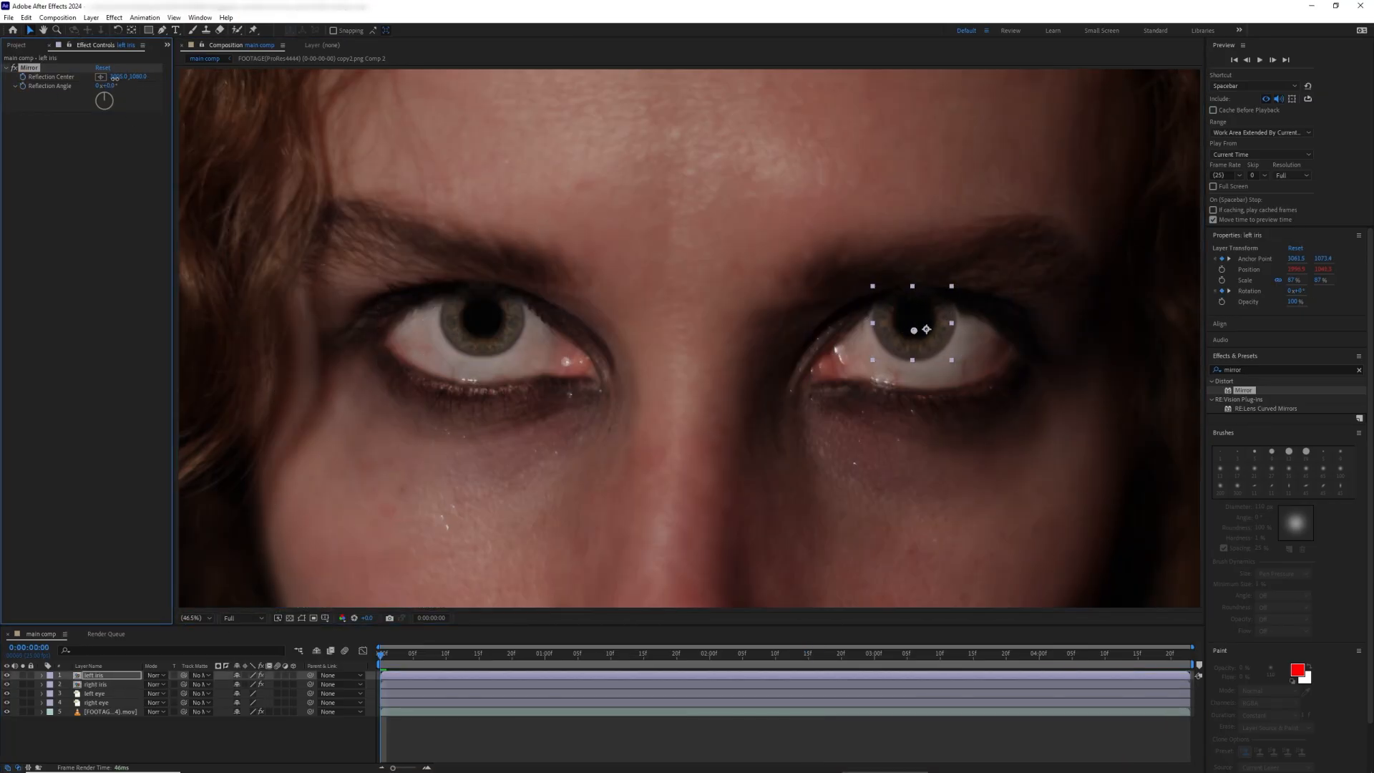
click(22, 77)
click(22, 86)
Step: At 0:00:04:00, matching the right iris's end keyframes, shift the left iris's Mirror reflection so it splits into two pupils
click(95, 684)
key(u)
key(u)
click(1039, 654)
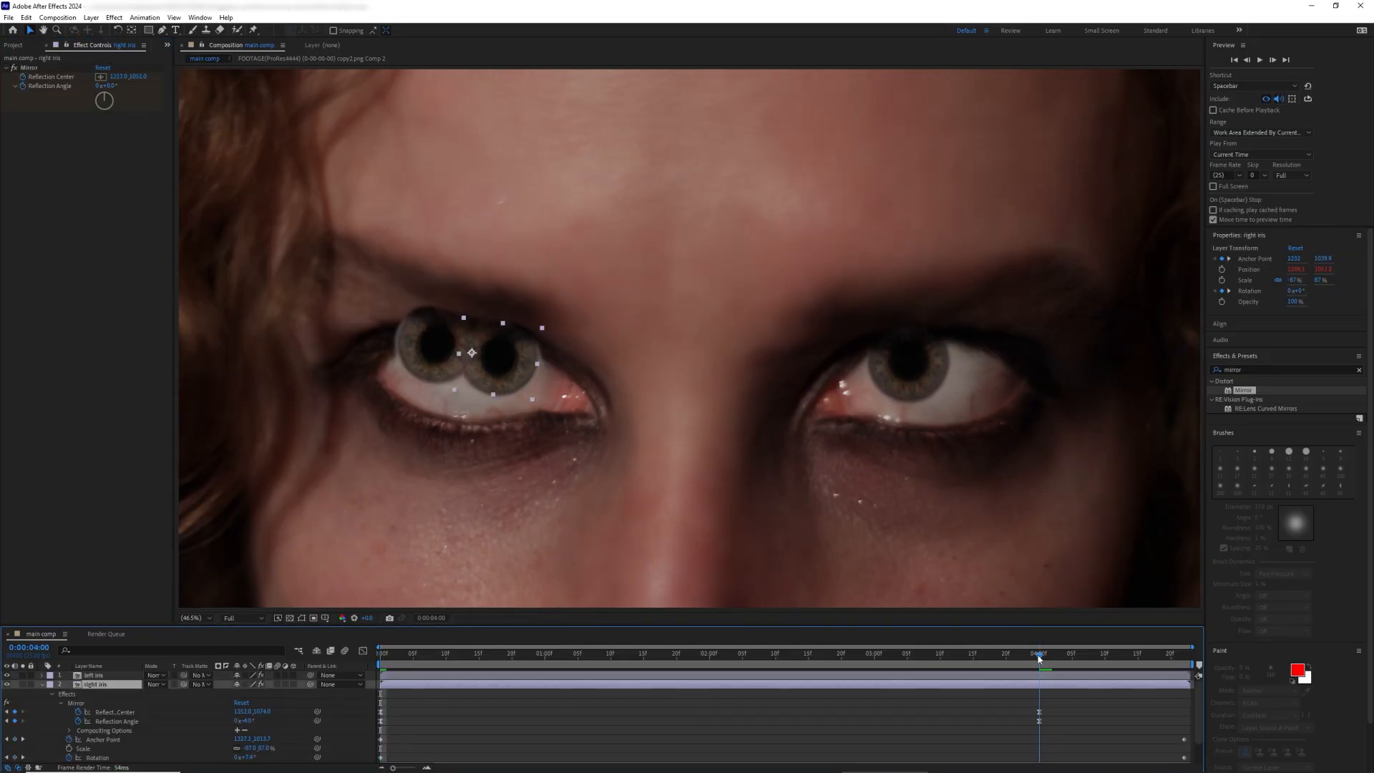
click(93, 674)
drag(119, 77, 136, 77)
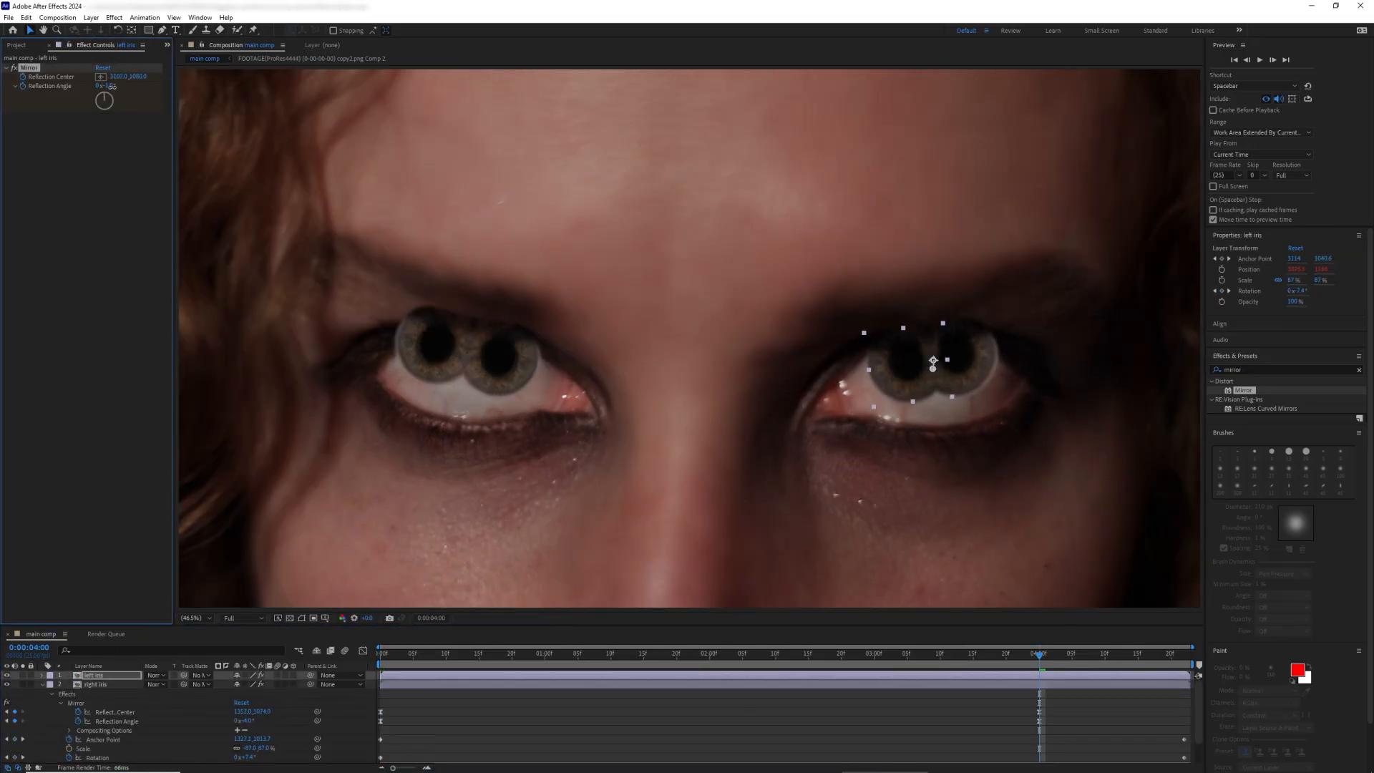
drag(120, 77, 151, 80)
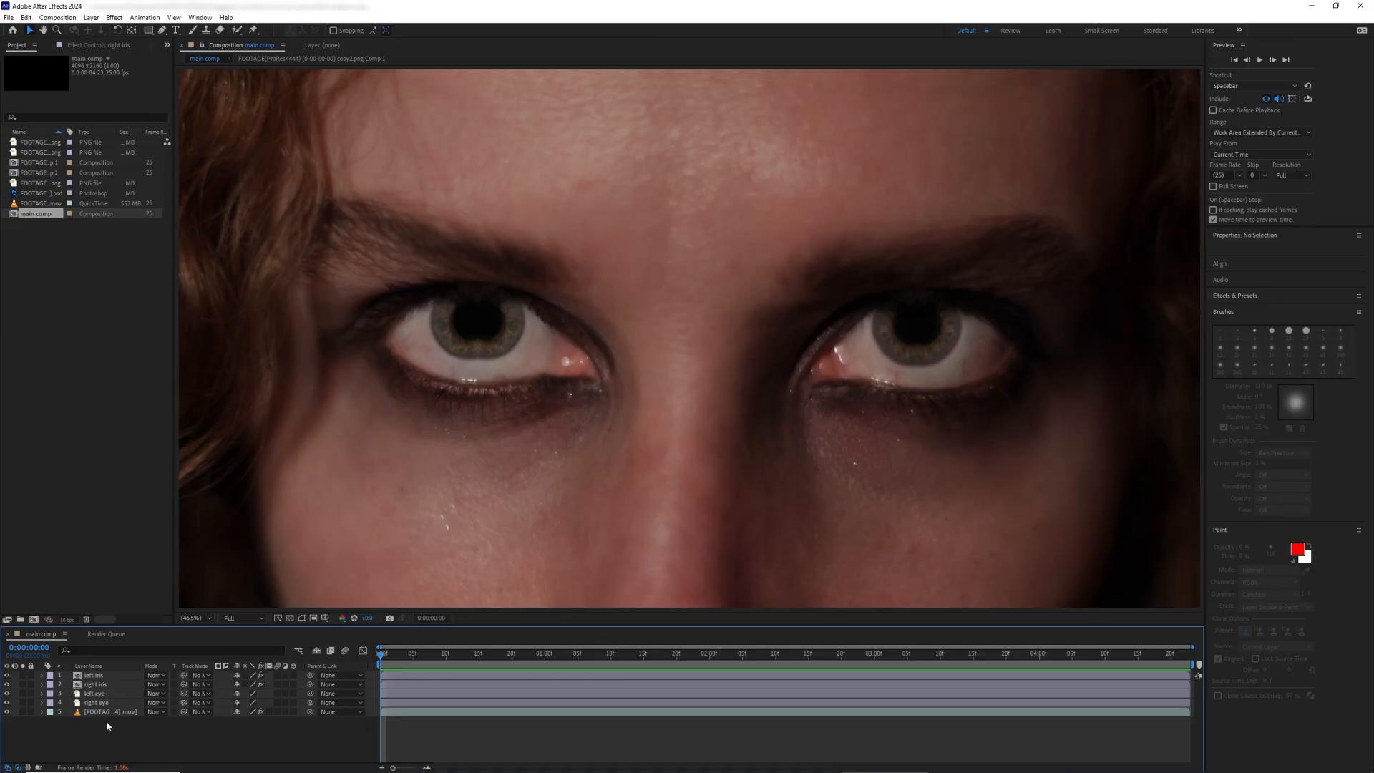
Step: Find the Liquify effect and apply it to the right iris layer
click(96, 684)
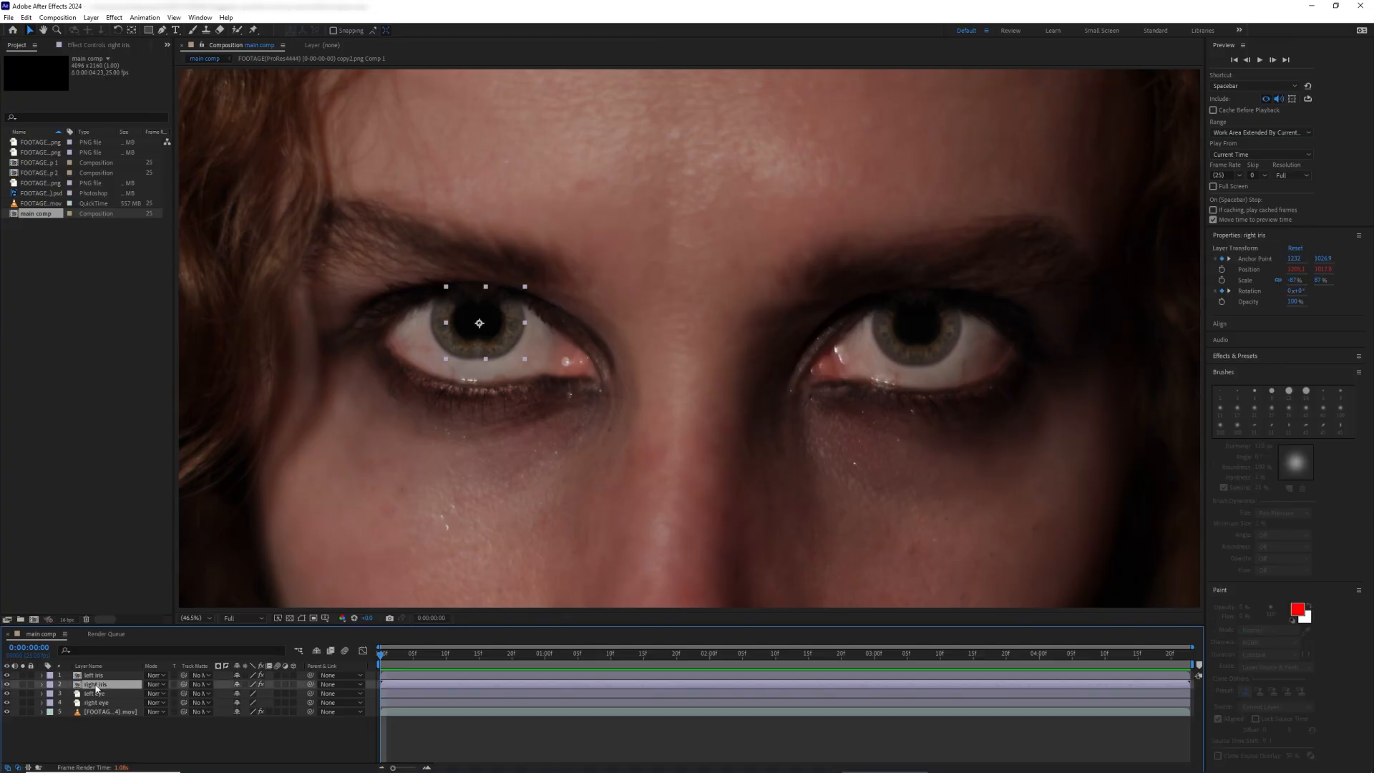
click(1261, 357)
click(1259, 370)
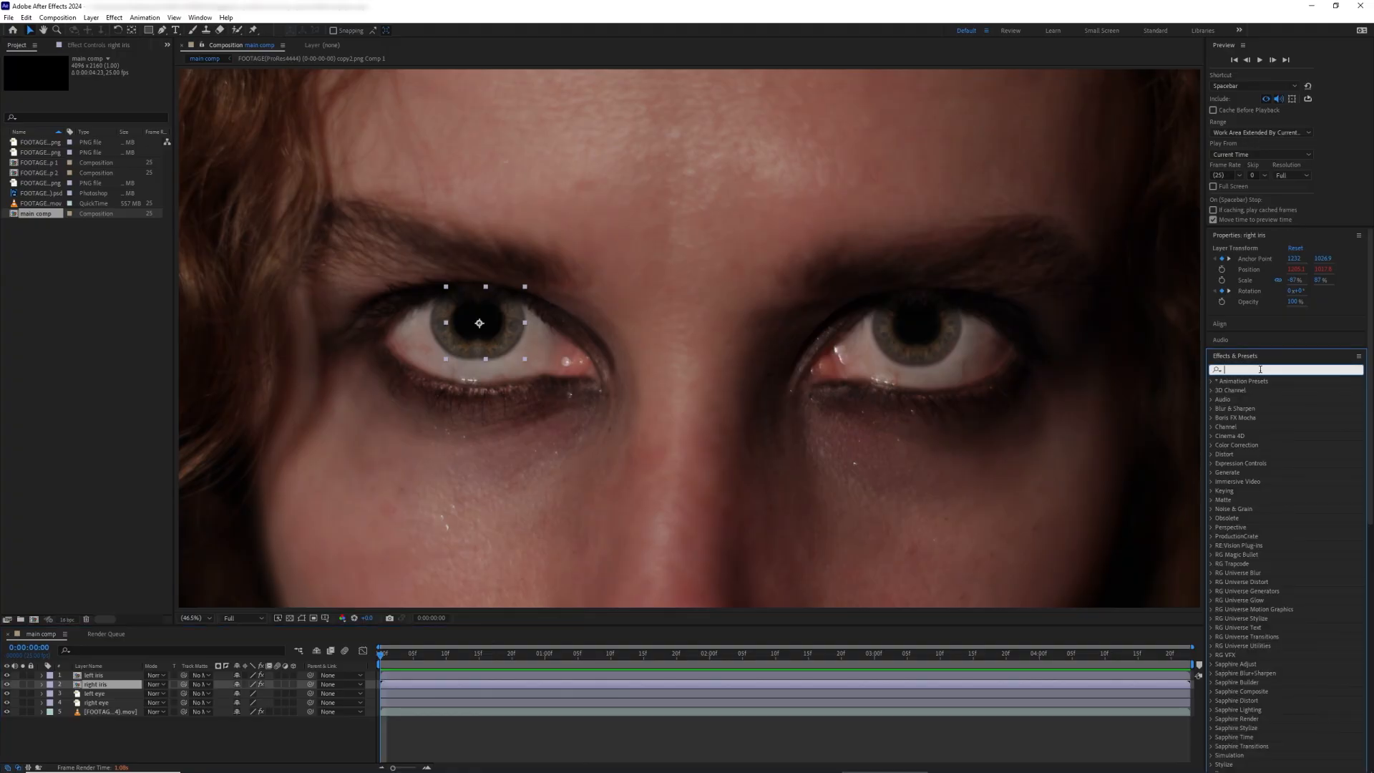
text(liq)
double_click(1231, 393)
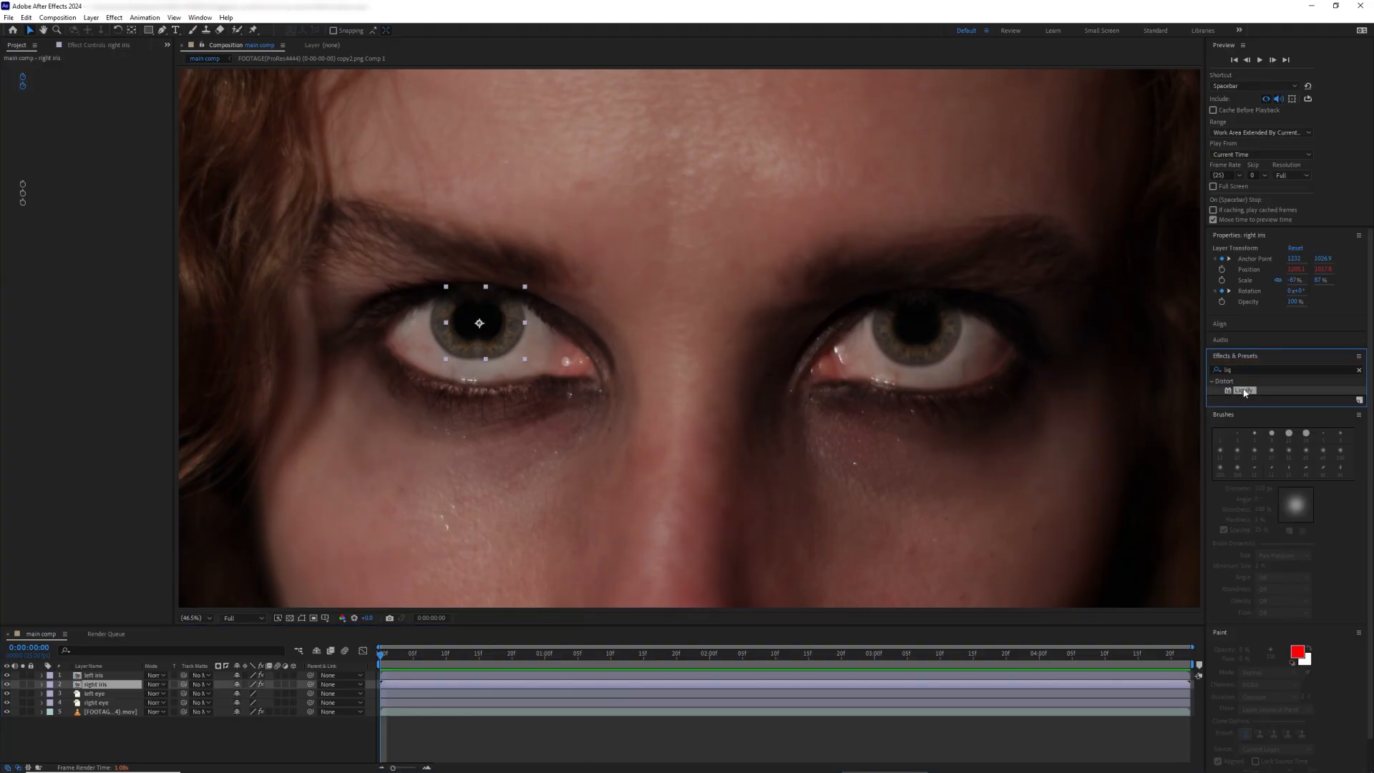
Step: At 0:00:04:22, enable Distortion Mesh keyframes for the right iris's Liquify and shrink its outer pupil with the Pucker tool
click(1190, 657)
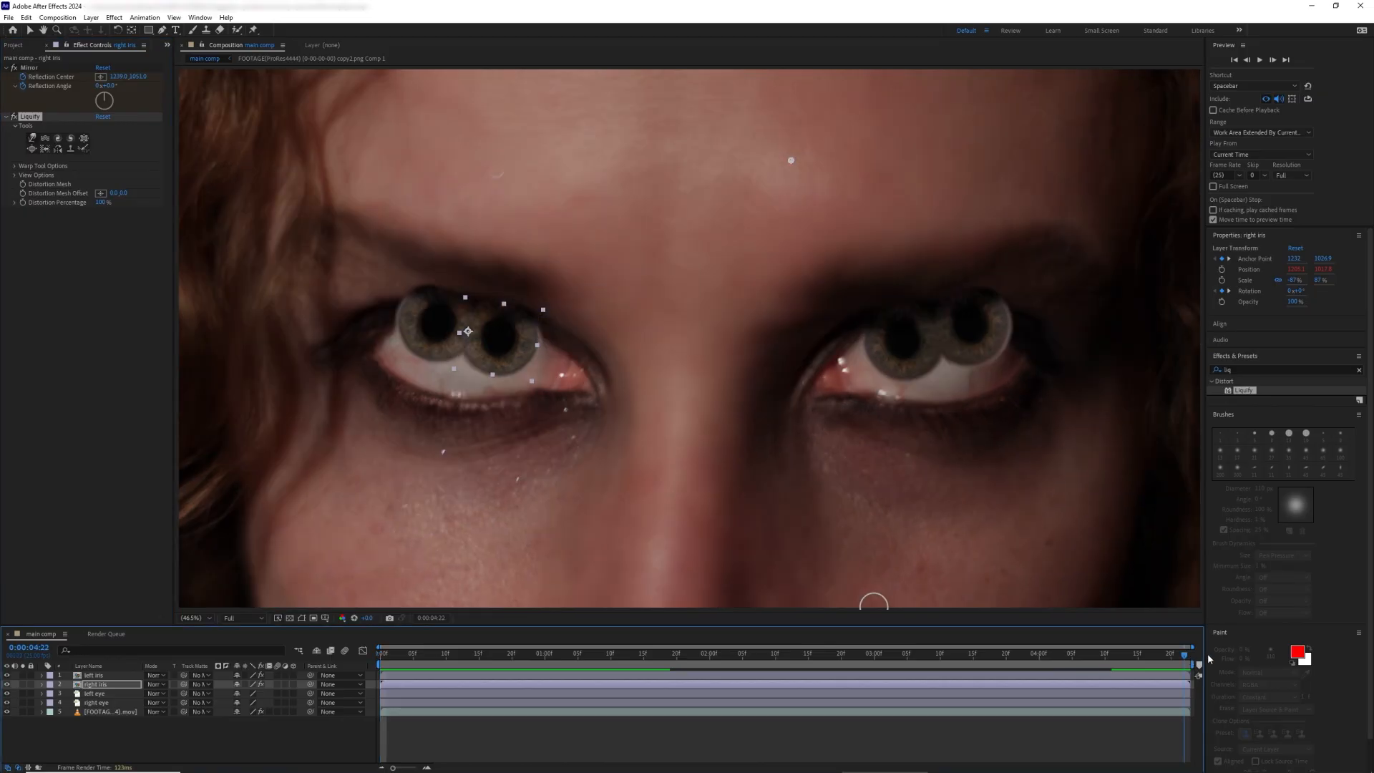
click(25, 188)
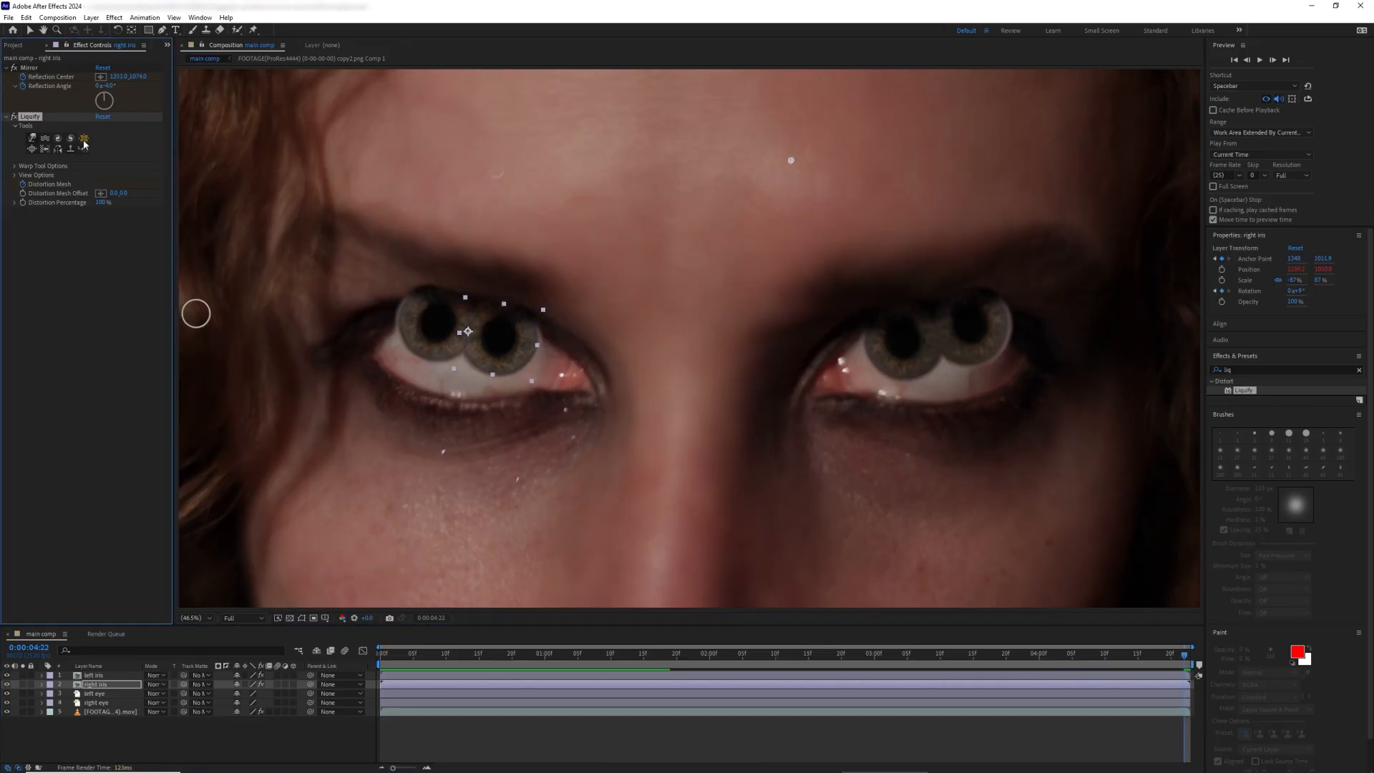
mouse_move(419, 345)
mouse_down()
mouse_move(485, 336)
mouse_move(430, 321)
mouse_move(389, 333)
mouse_move(416, 327)
mouse_move(423, 302)
mouse_move(402, 320)
mouse_move(432, 329)
mouse_move(409, 307)
mouse_move(448, 321)
mouse_move(422, 332)
mouse_move(441, 325)
mouse_move(395, 316)
mouse_move(420, 327)
mouse_move(404, 341)
mouse_move(441, 314)
mouse_move(425, 304)
mouse_up()
Step: Use the Liquify Warp tool to reshape the right iris's outer rim and the edges around its inner pupil
click(31, 137)
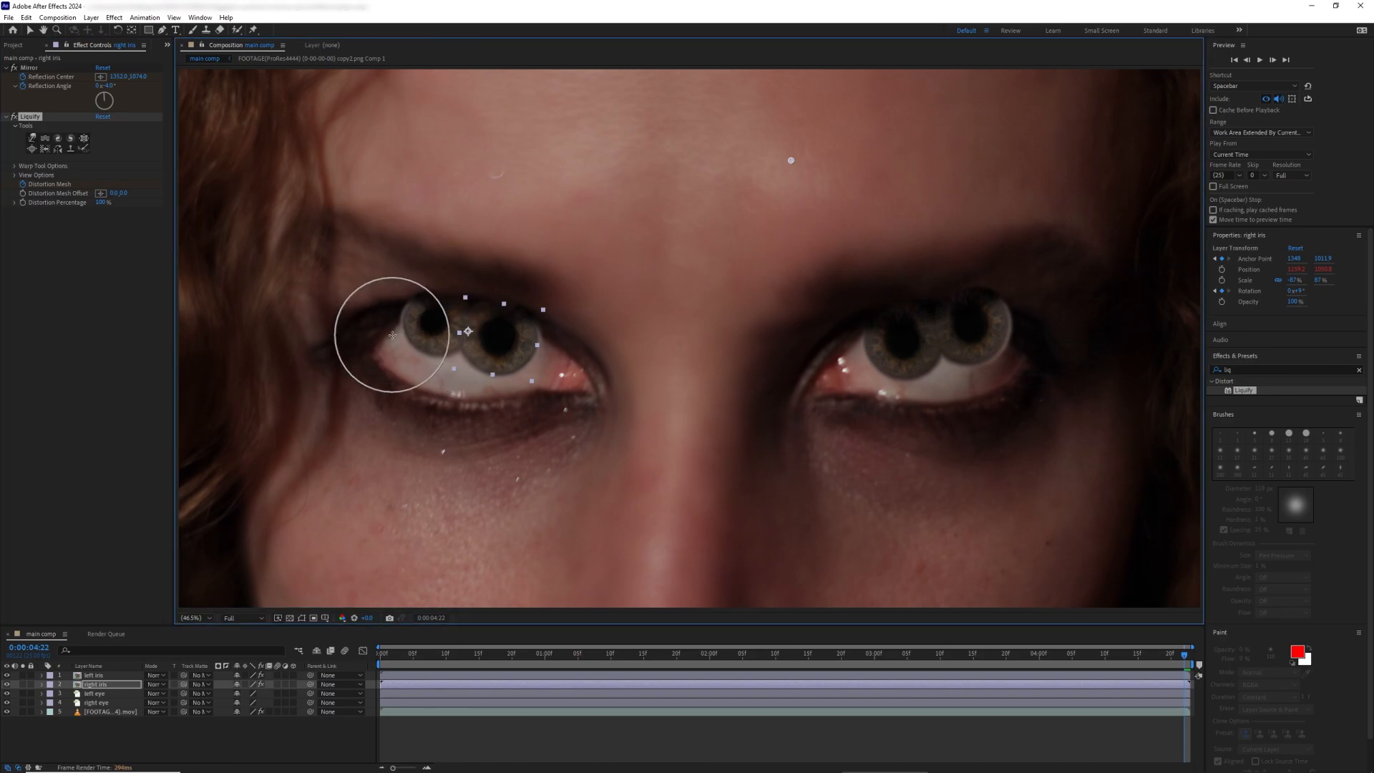
mouse_move(411, 255)
mouse_down()
mouse_move(412, 284)
mouse_move(371, 310)
mouse_up()
drag(466, 322, 456, 330)
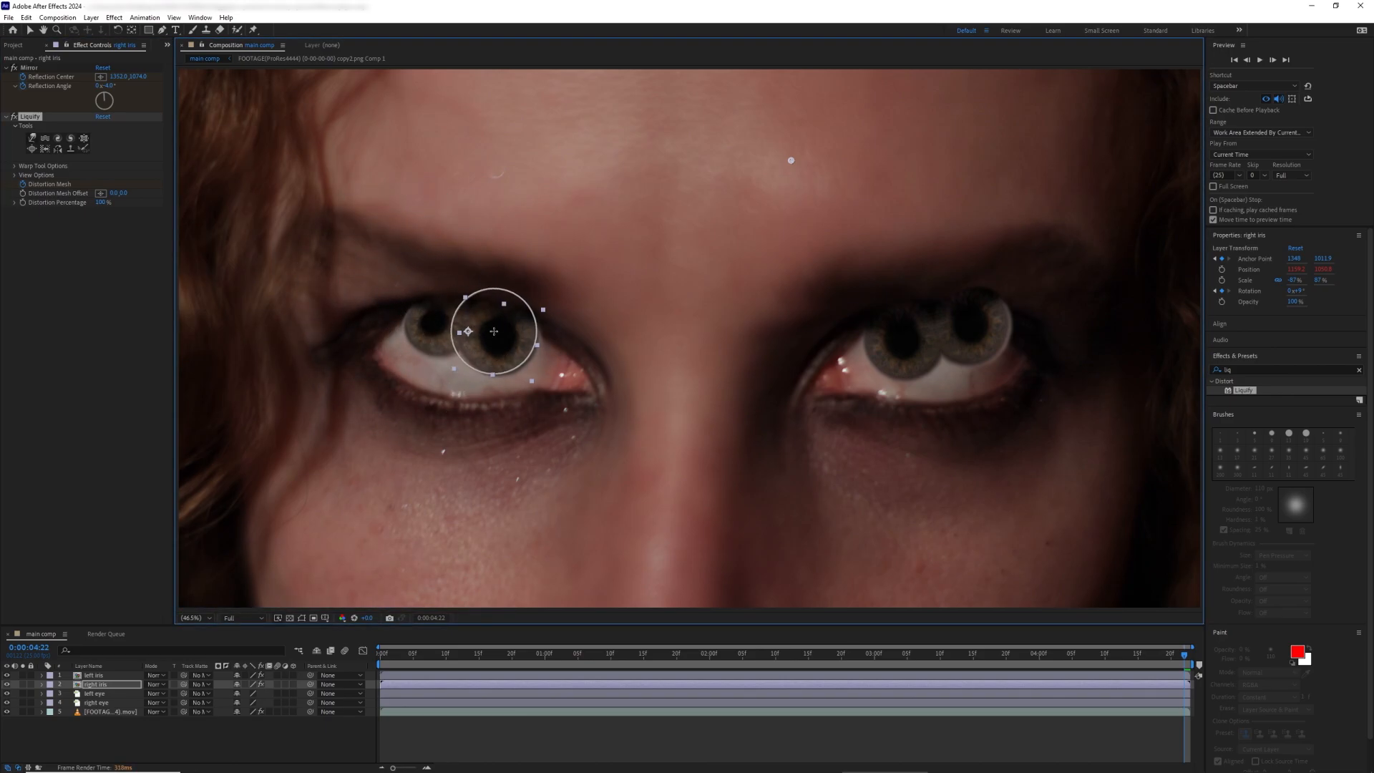
mouse_move(509, 341)
mouse_down()
mouse_move(487, 329)
mouse_move(518, 341)
mouse_up()
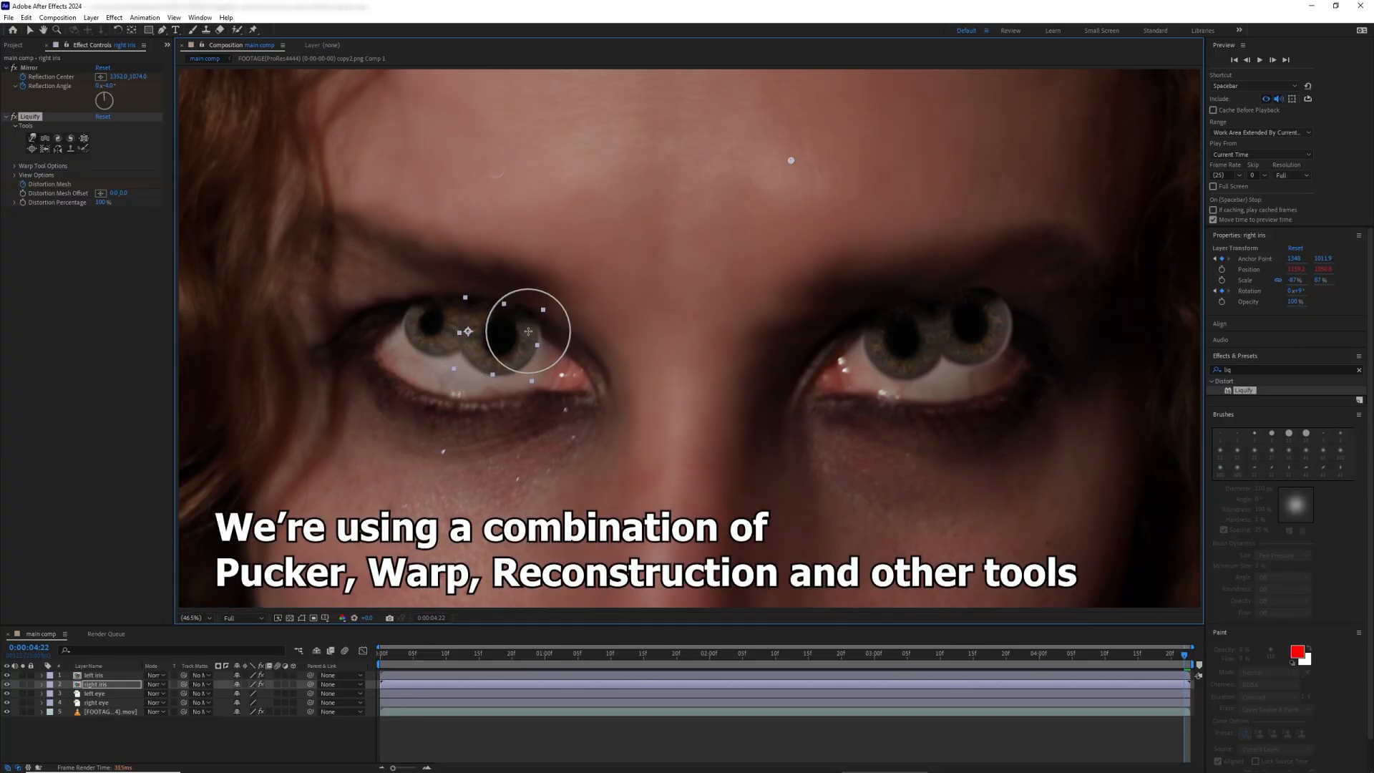
mouse_move(608, 402)
mouse_down()
mouse_move(539, 394)
mouse_move(527, 369)
mouse_up()
mouse_move(500, 271)
mouse_down()
mouse_move(526, 313)
mouse_move(473, 263)
mouse_move(503, 271)
mouse_move(543, 337)
mouse_move(521, 372)
mouse_up()
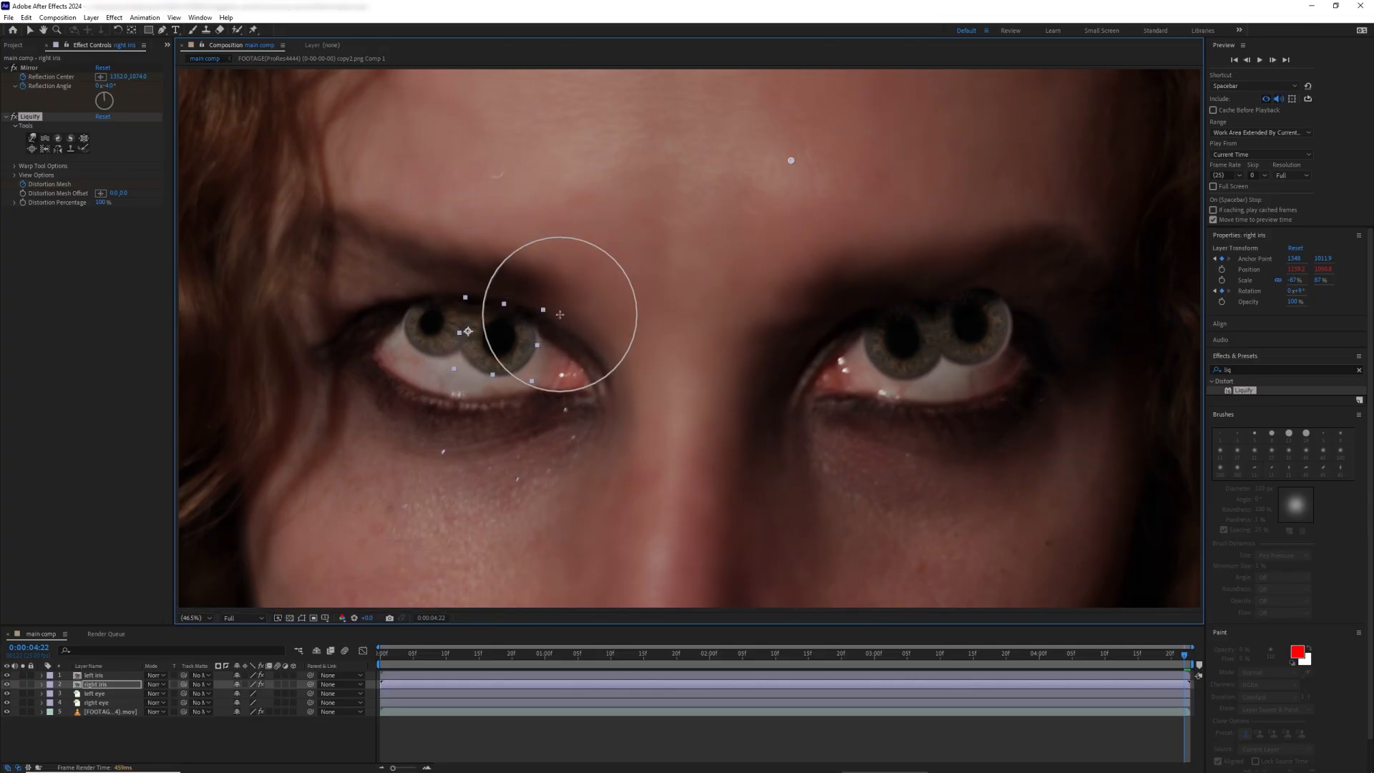
drag(558, 313, 521, 264)
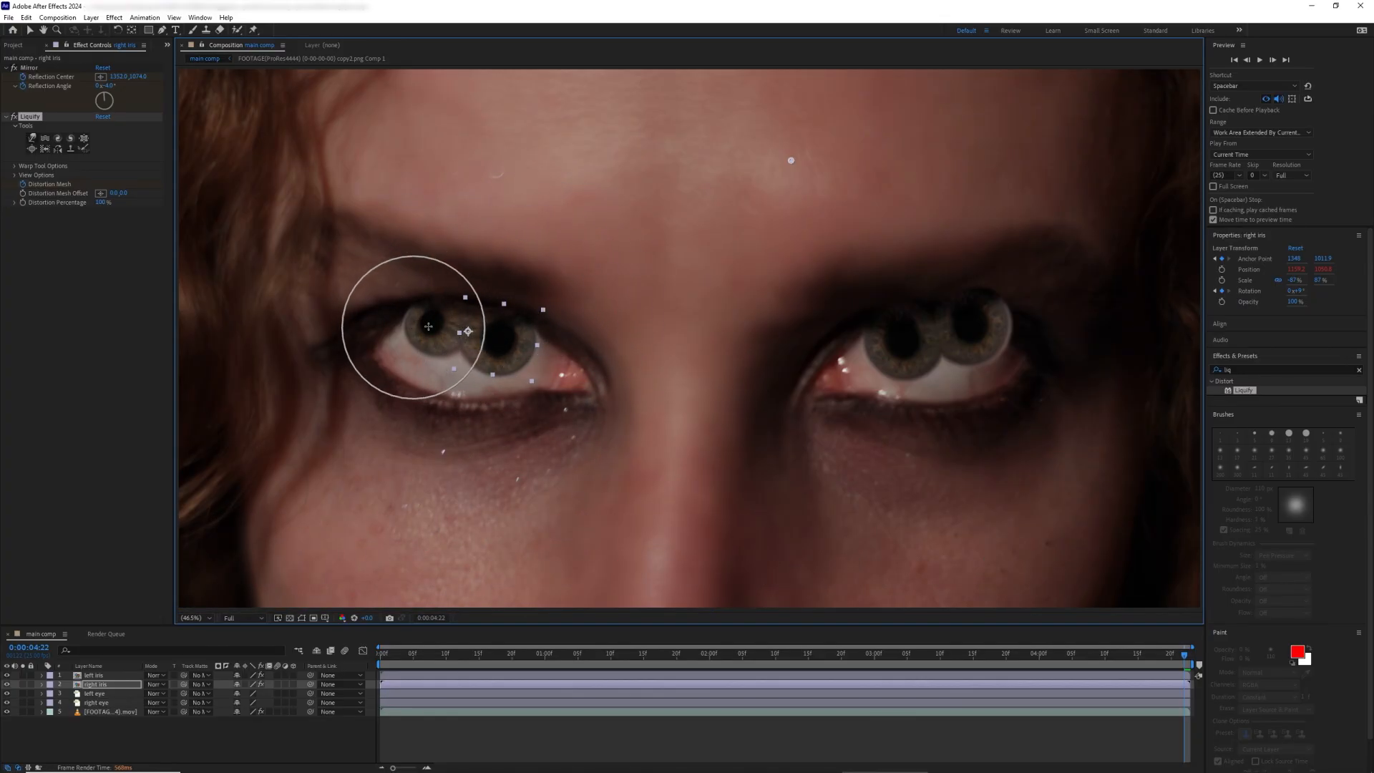
Step: Pucker the right iris's outer pupil further and warp it into a rounder, better-placed shape
click(84, 138)
drag(427, 319, 441, 320)
click(441, 320)
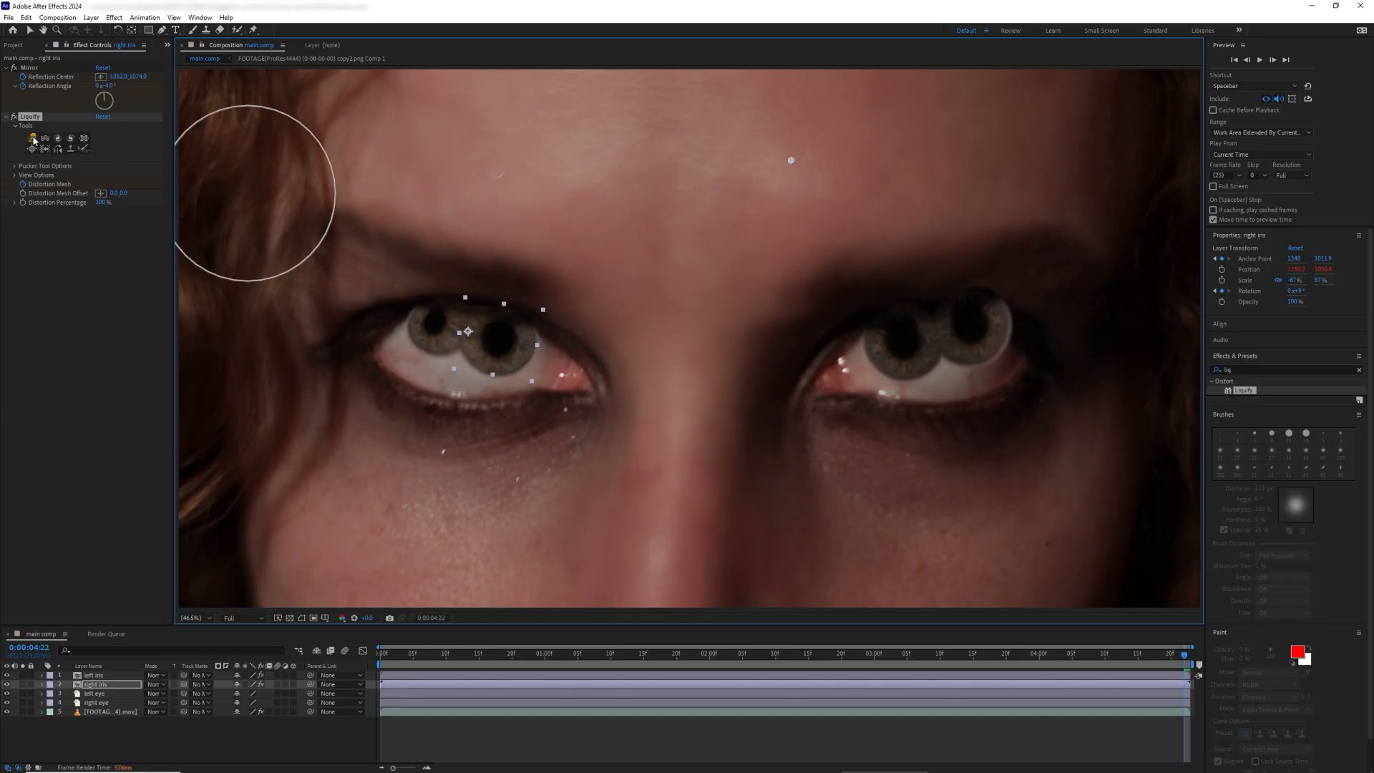
click(31, 138)
mouse_move(439, 319)
mouse_down()
mouse_move(411, 320)
mouse_move(418, 284)
mouse_move(424, 300)
mouse_move(395, 324)
mouse_move(408, 283)
mouse_move(392, 304)
mouse_move(429, 314)
mouse_up()
mouse_move(431, 314)
mouse_down()
mouse_move(444, 290)
mouse_move(420, 312)
mouse_move(446, 308)
mouse_move(415, 316)
mouse_move(440, 309)
mouse_move(455, 282)
mouse_move(429, 326)
mouse_up()
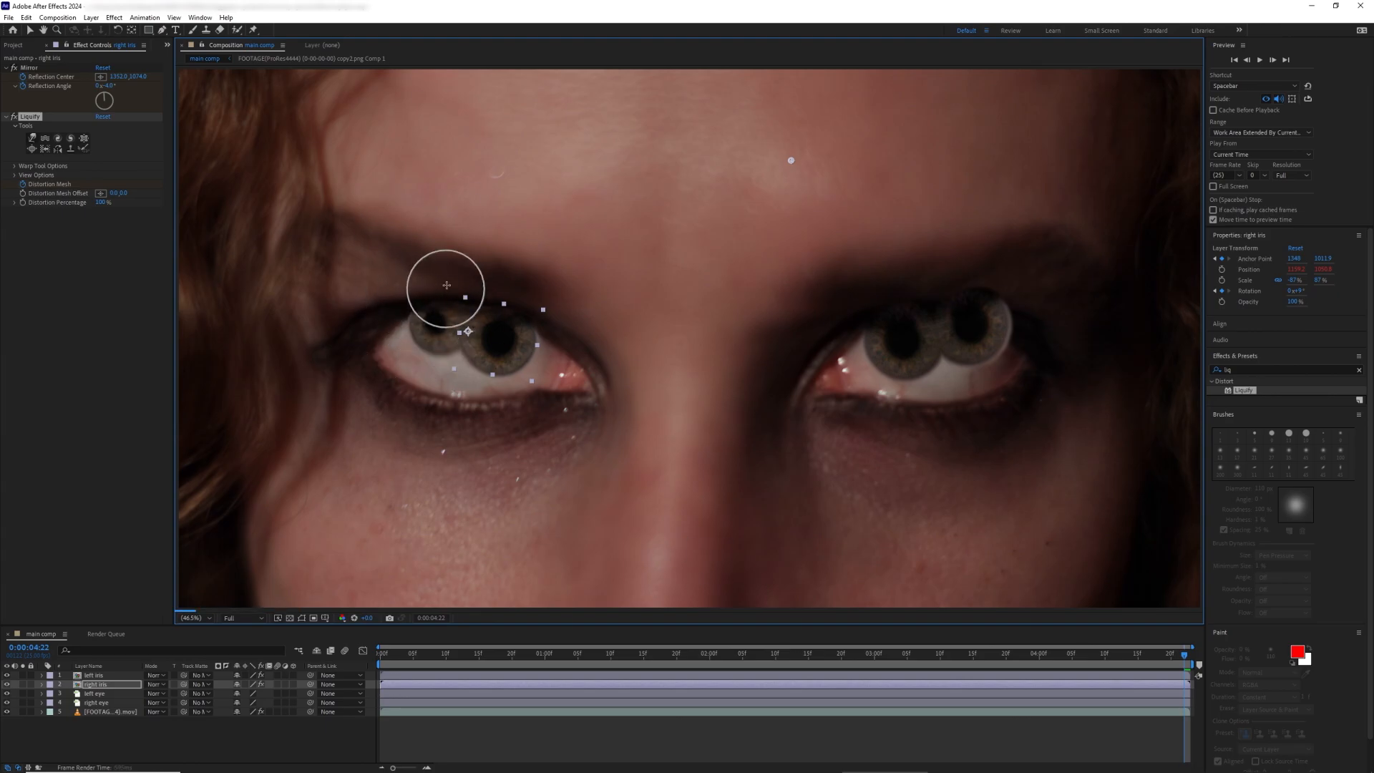
Step: Reveal the right iris's Liquify Distortion Mesh keyframe and move it to 0:00:04:00, in line with the Mirror keyframe
click(42, 684)
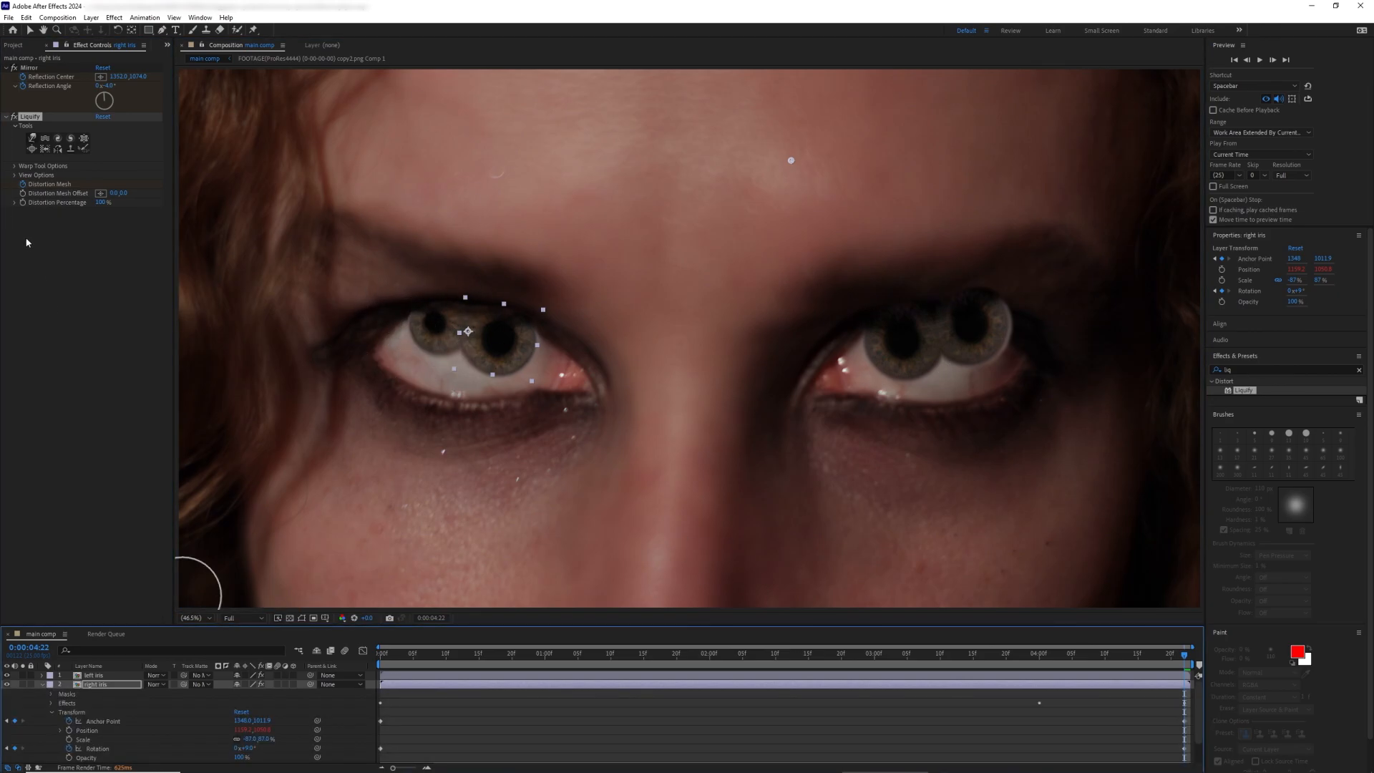
click(48, 185)
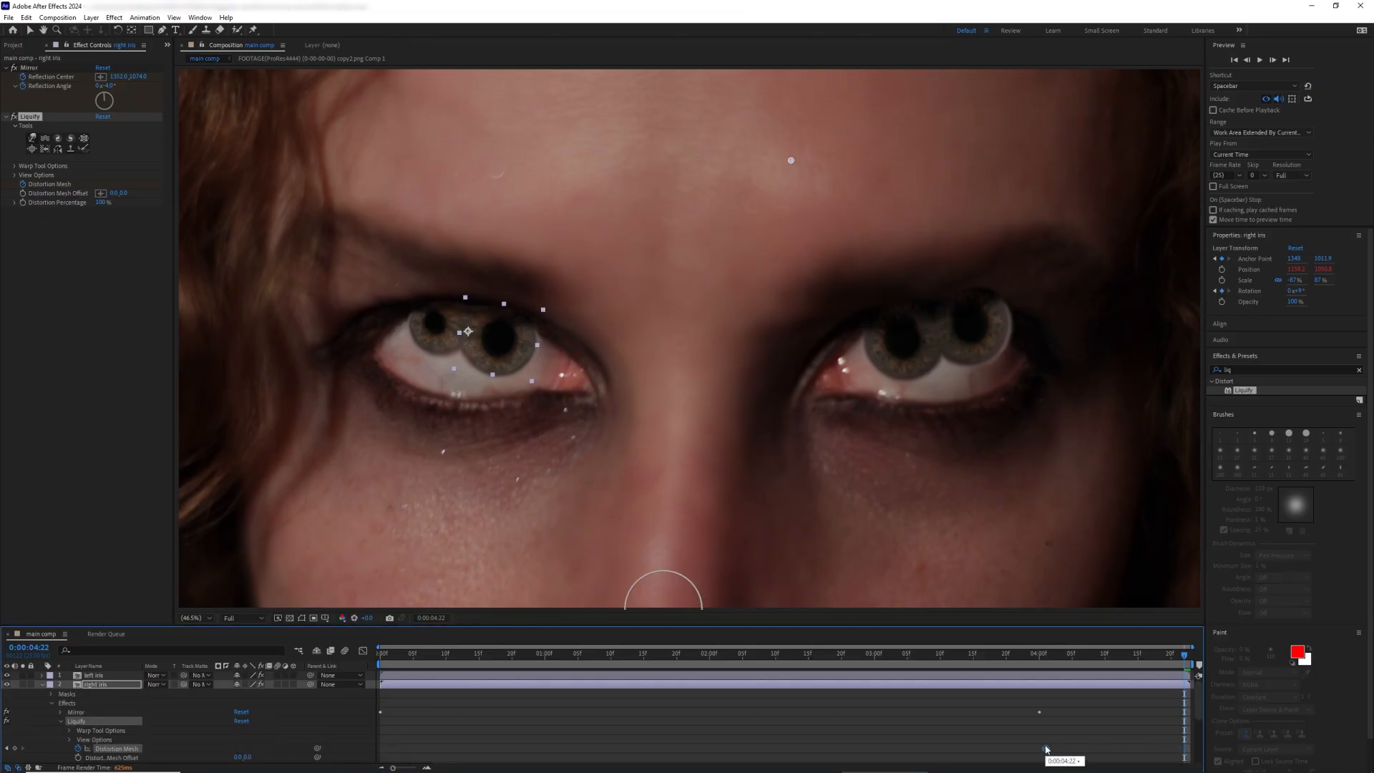
drag(1047, 655, 1040, 654)
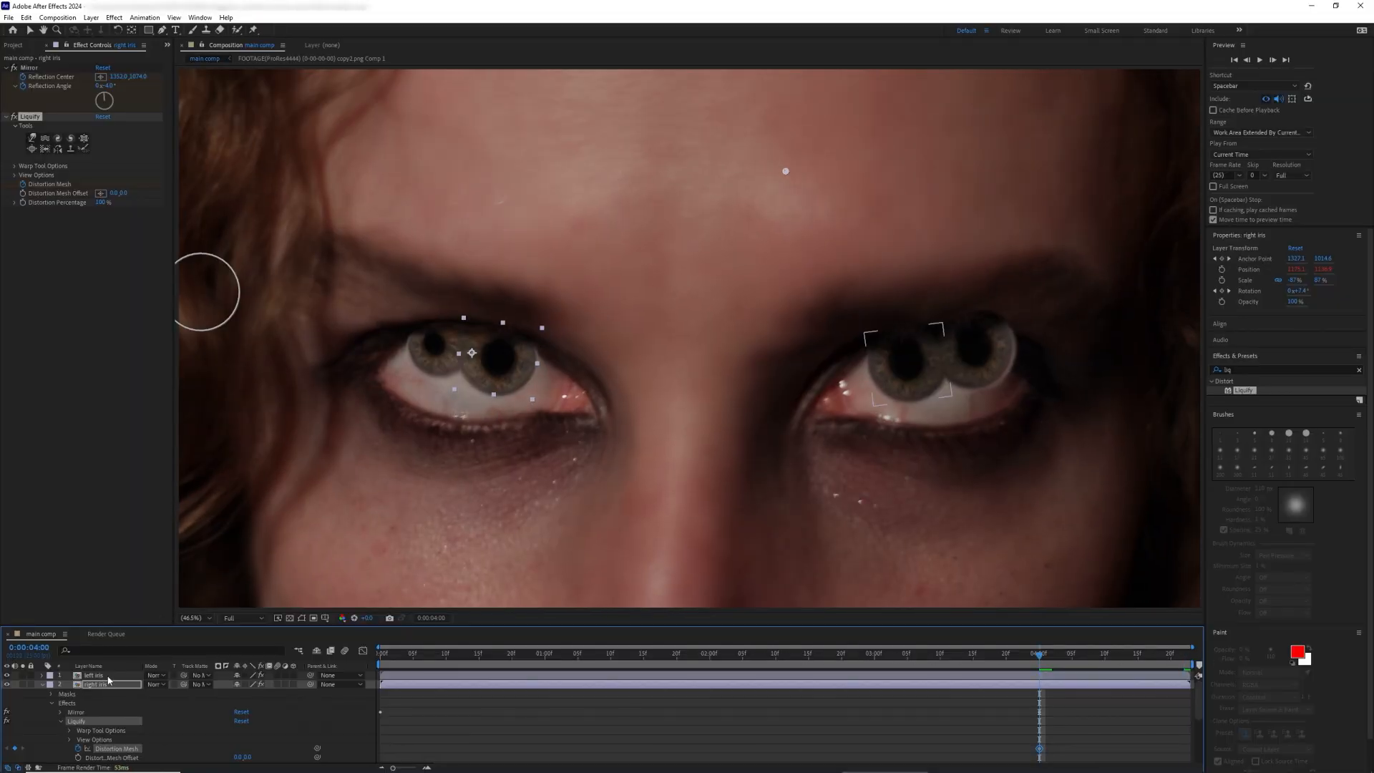
Step: Apply Liquify to the left iris layer and enable Distortion Mesh keyframes at 0:00:04:00
click(106, 675)
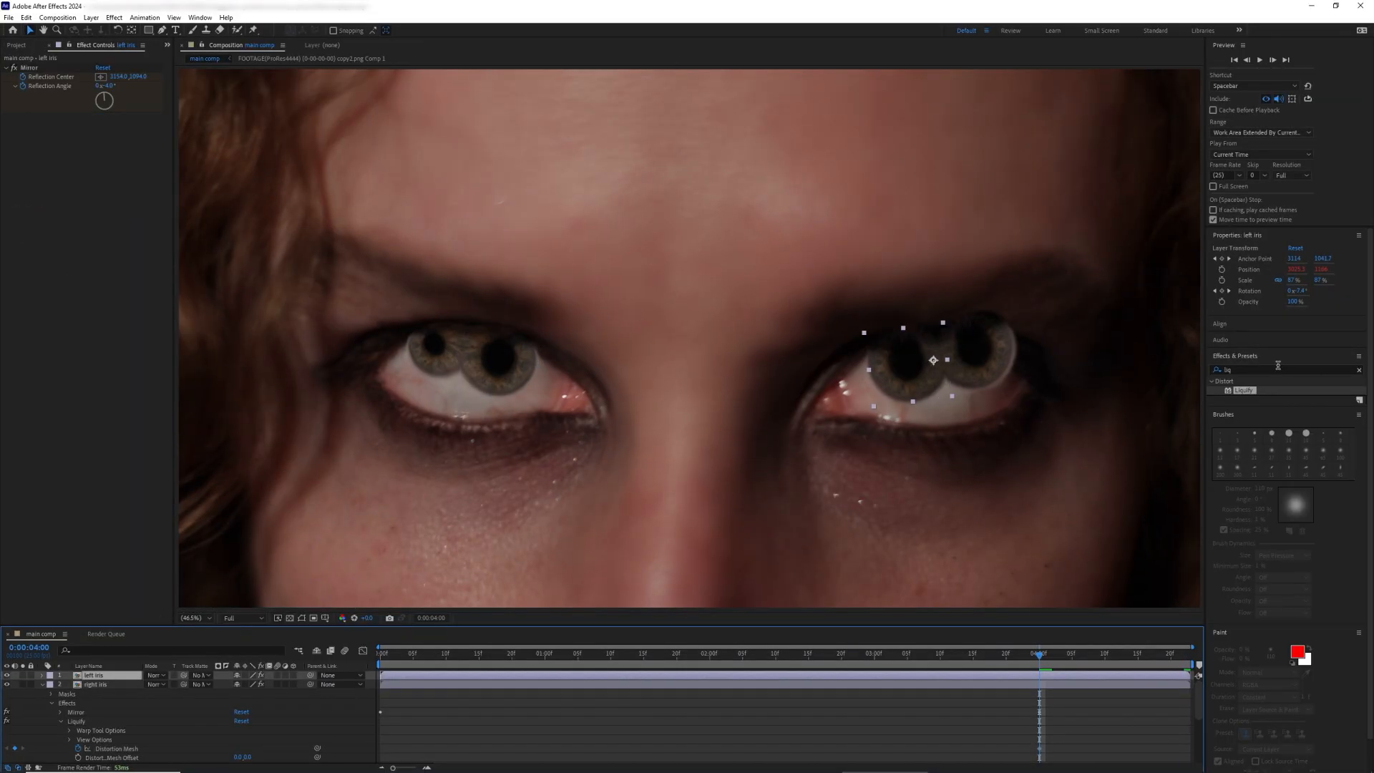
drag(1243, 392, 111, 182)
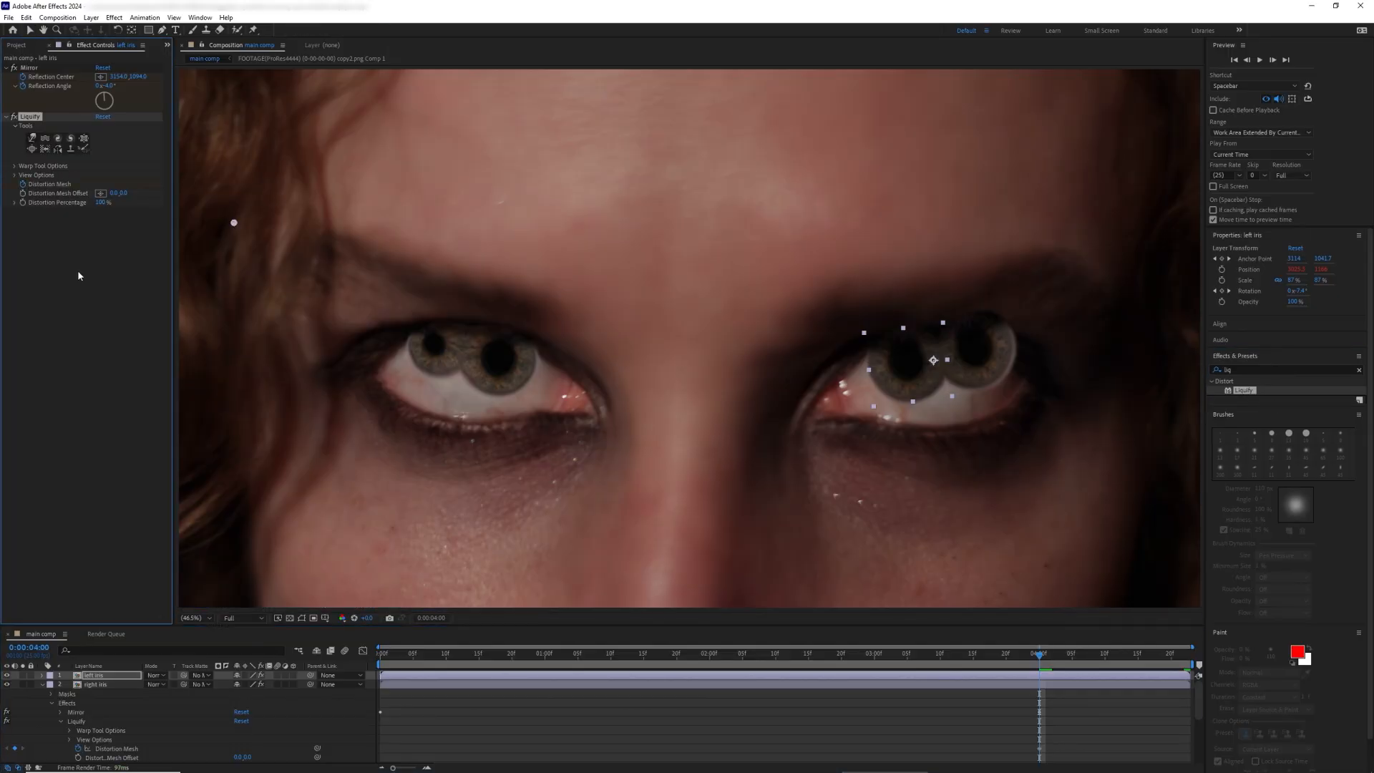
Step: Shrink the left iris's outer pupil with the Liquify Pucker tool
click(84, 137)
mouse_move(975, 386)
mouse_down()
mouse_move(1036, 389)
mouse_move(986, 351)
mouse_move(1000, 350)
mouse_move(959, 336)
mouse_move(987, 340)
mouse_up()
click(976, 344)
click(978, 346)
Step: Use the Liquify Warp tool to tighten the left iris's outer half and reposition its inner pupil
click(32, 137)
drag(905, 360, 905, 334)
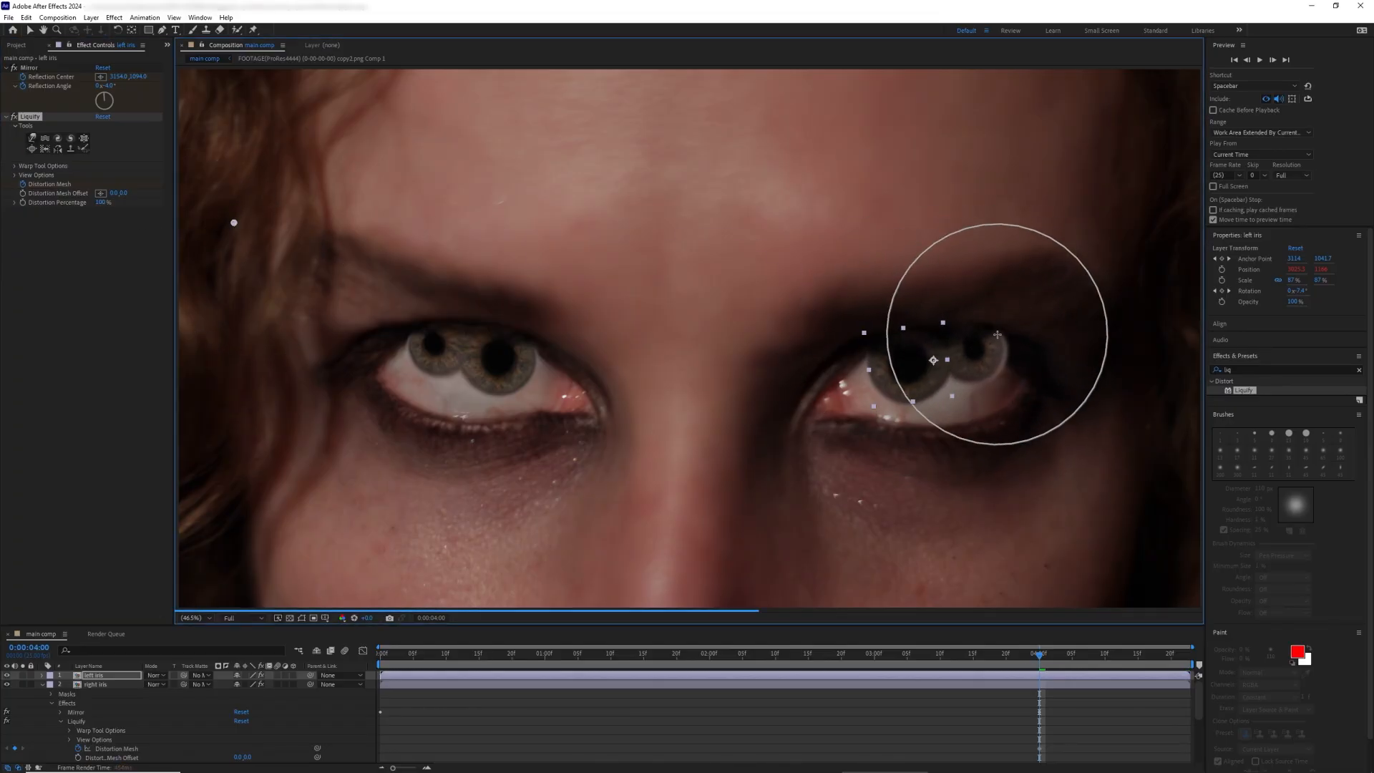
mouse_move(1016, 295)
mouse_down()
mouse_move(984, 383)
mouse_move(941, 341)
mouse_move(964, 357)
mouse_move(925, 360)
mouse_move(983, 342)
mouse_move(963, 368)
mouse_up()
click(87, 141)
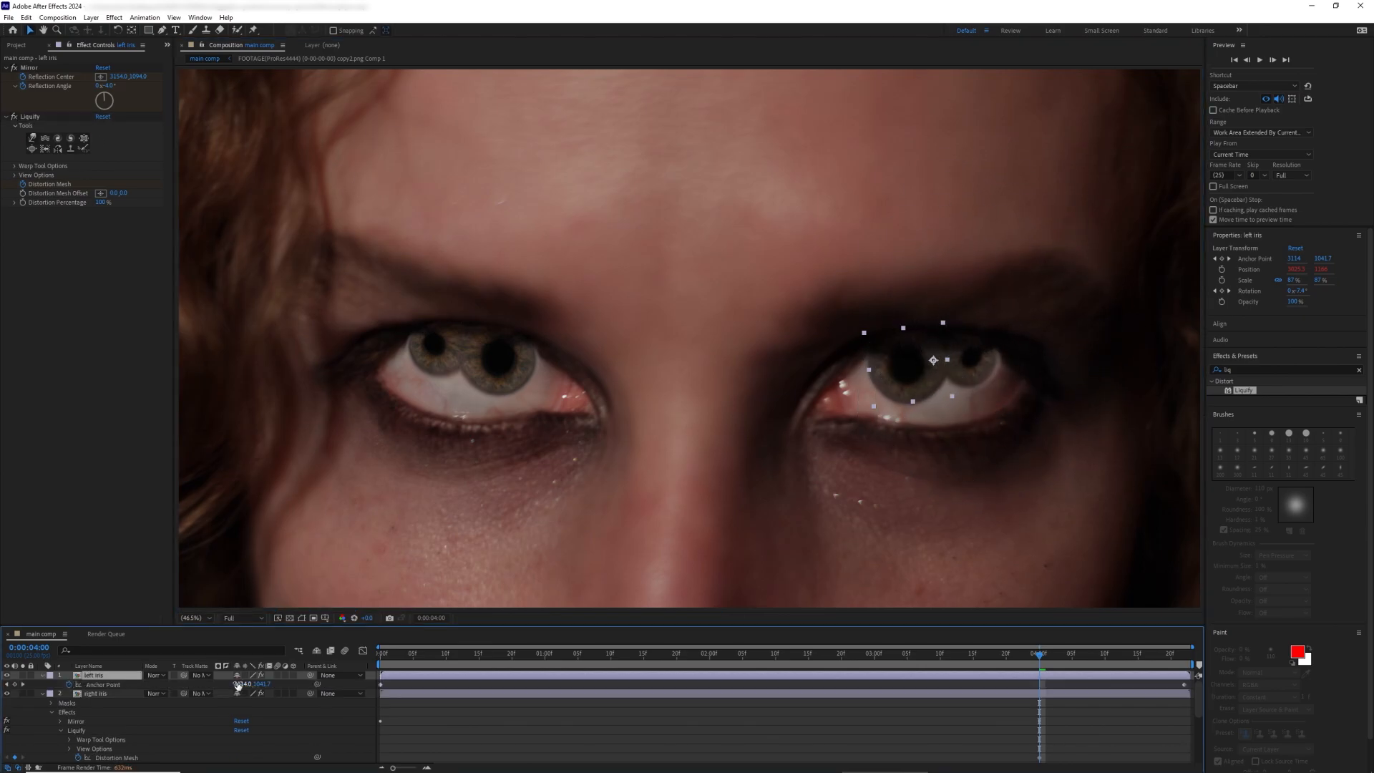
key(k)
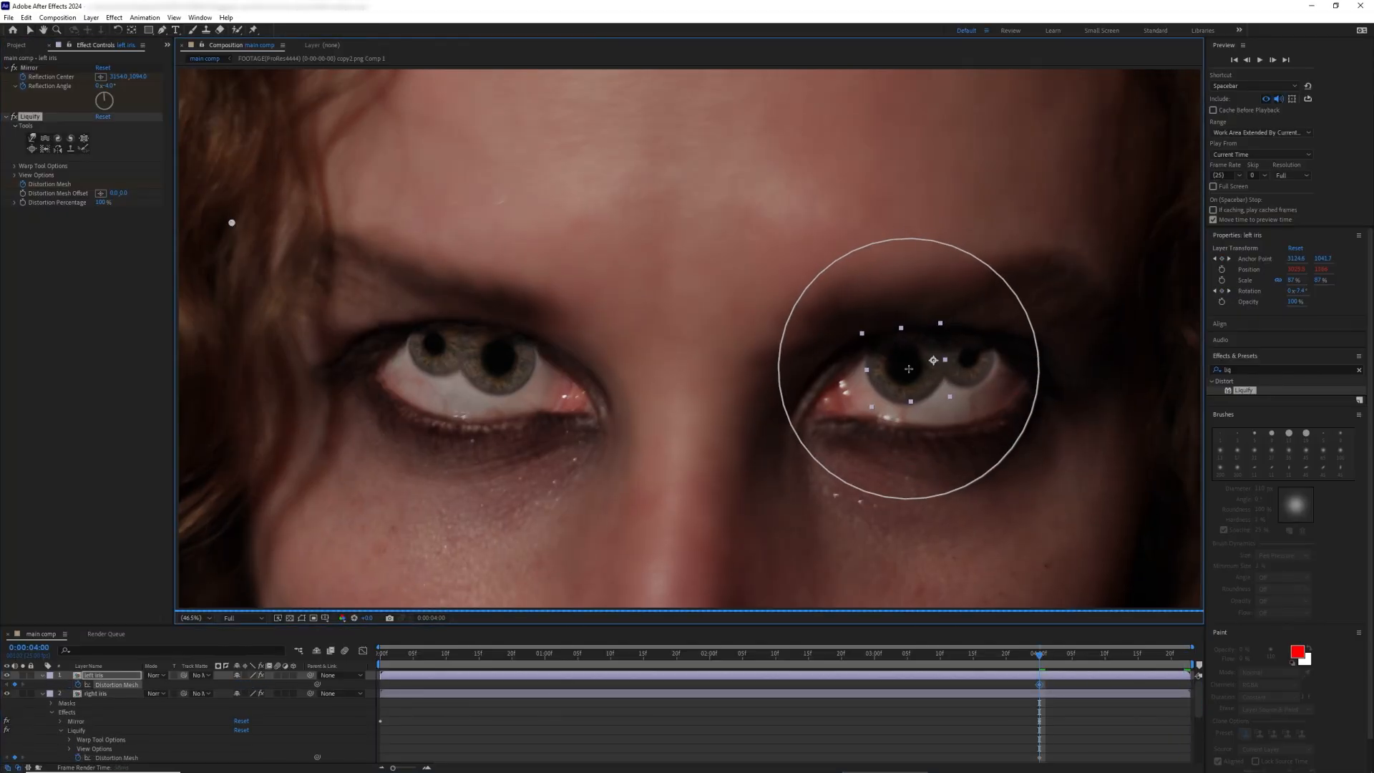
mouse_move(869, 403)
mouse_down()
mouse_move(910, 407)
mouse_move(926, 357)
mouse_up()
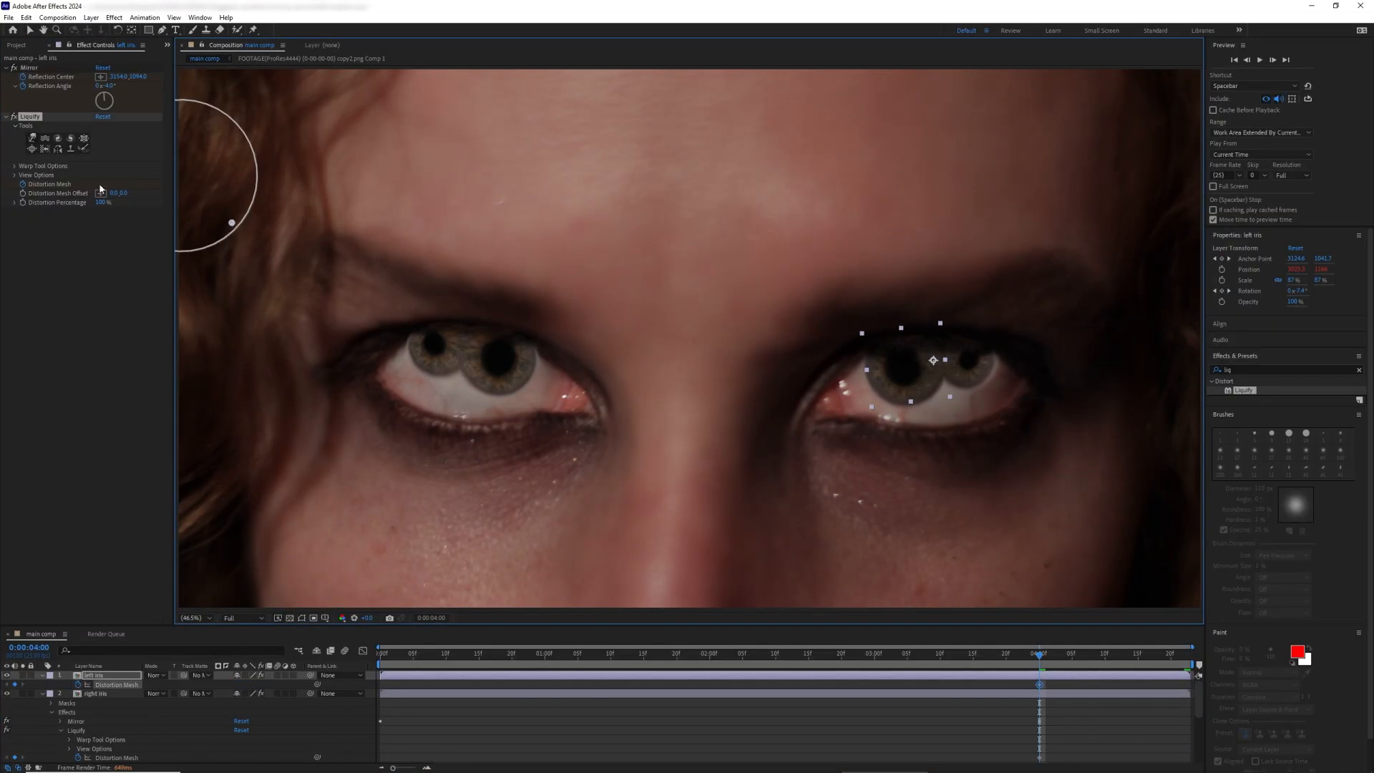
Step: Try shrinking the left iris's inner pupil with the Pucker tool and undo the stroke
click(84, 139)
click(96, 694)
click(94, 675)
click(30, 116)
click(899, 365)
key(ctrl+z)
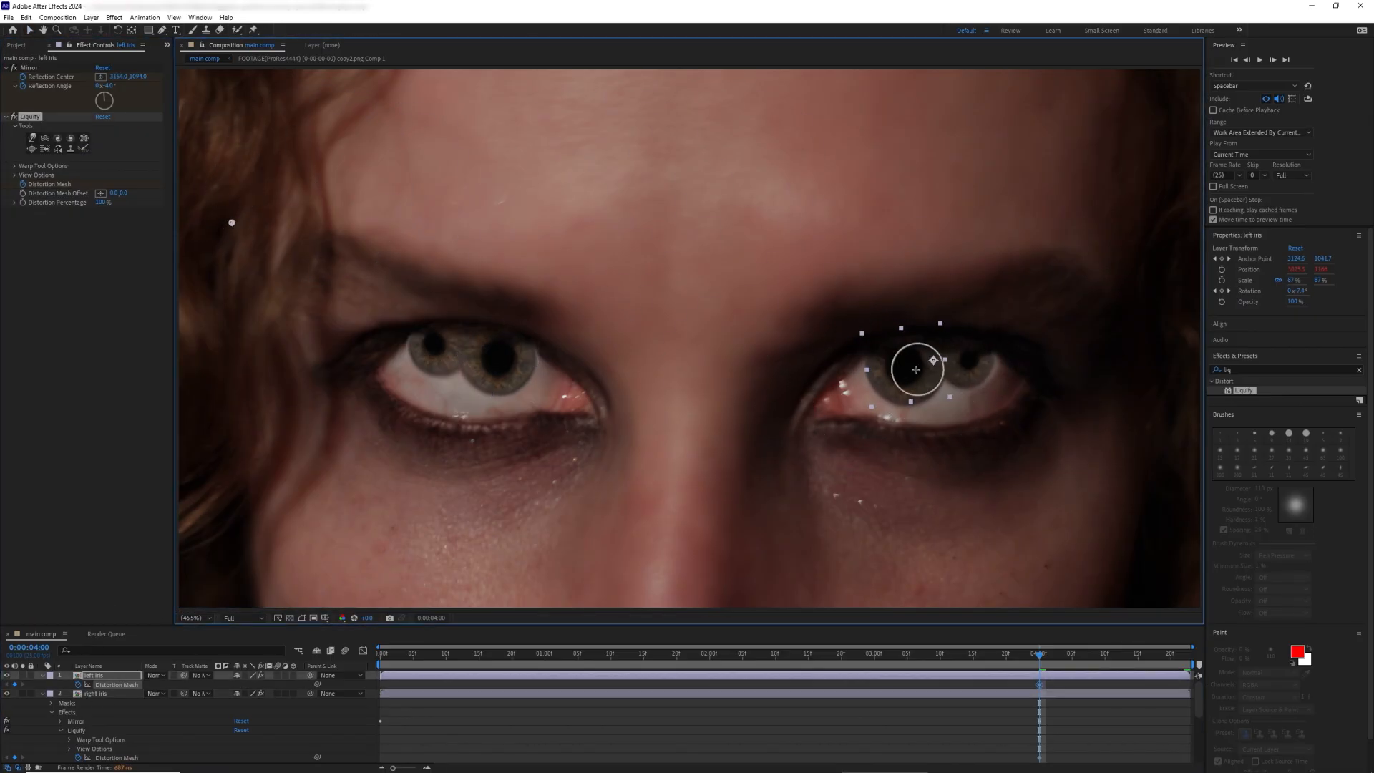
click(31, 137)
Step: At the first frame, reset Liquify on both the right iris and left iris layers to keyframe undistorted meshes
click(349, 657)
key(Home)
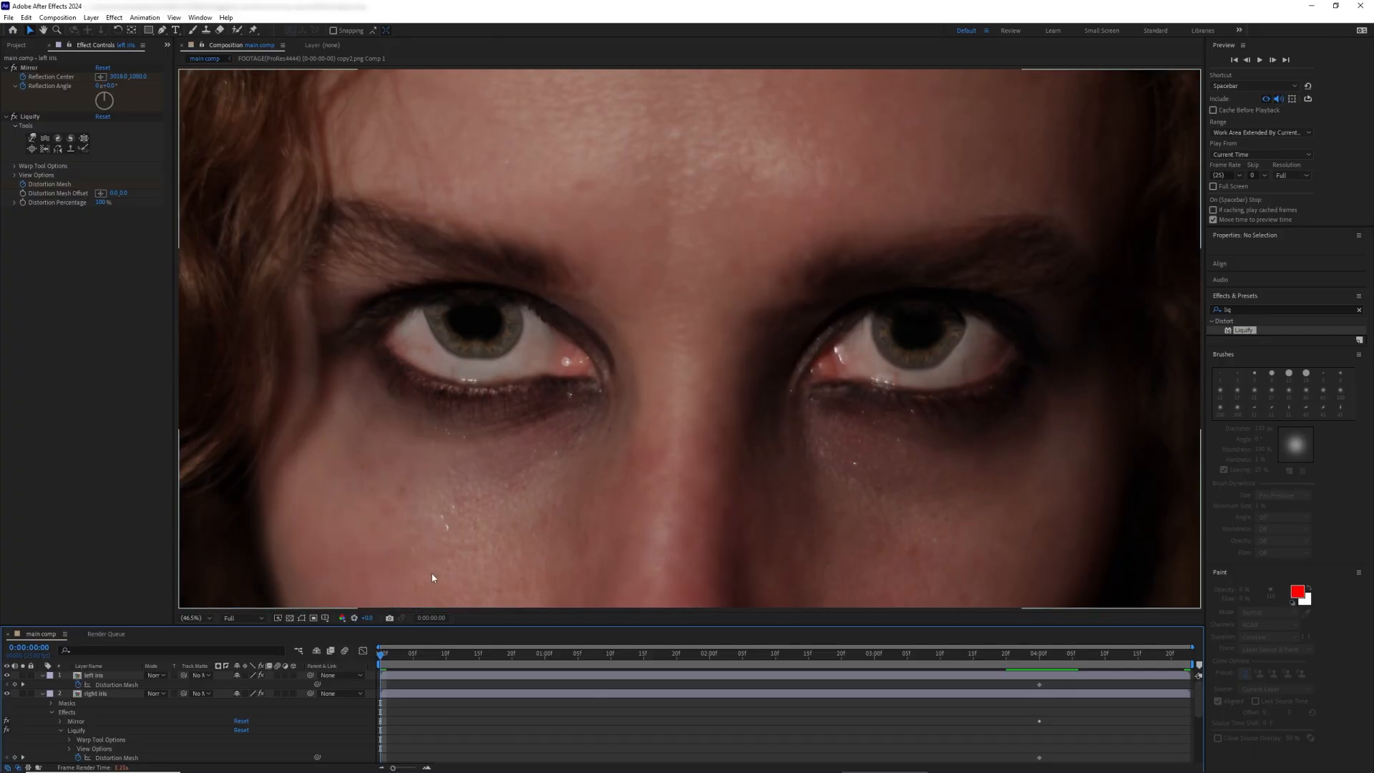
click(101, 695)
click(106, 118)
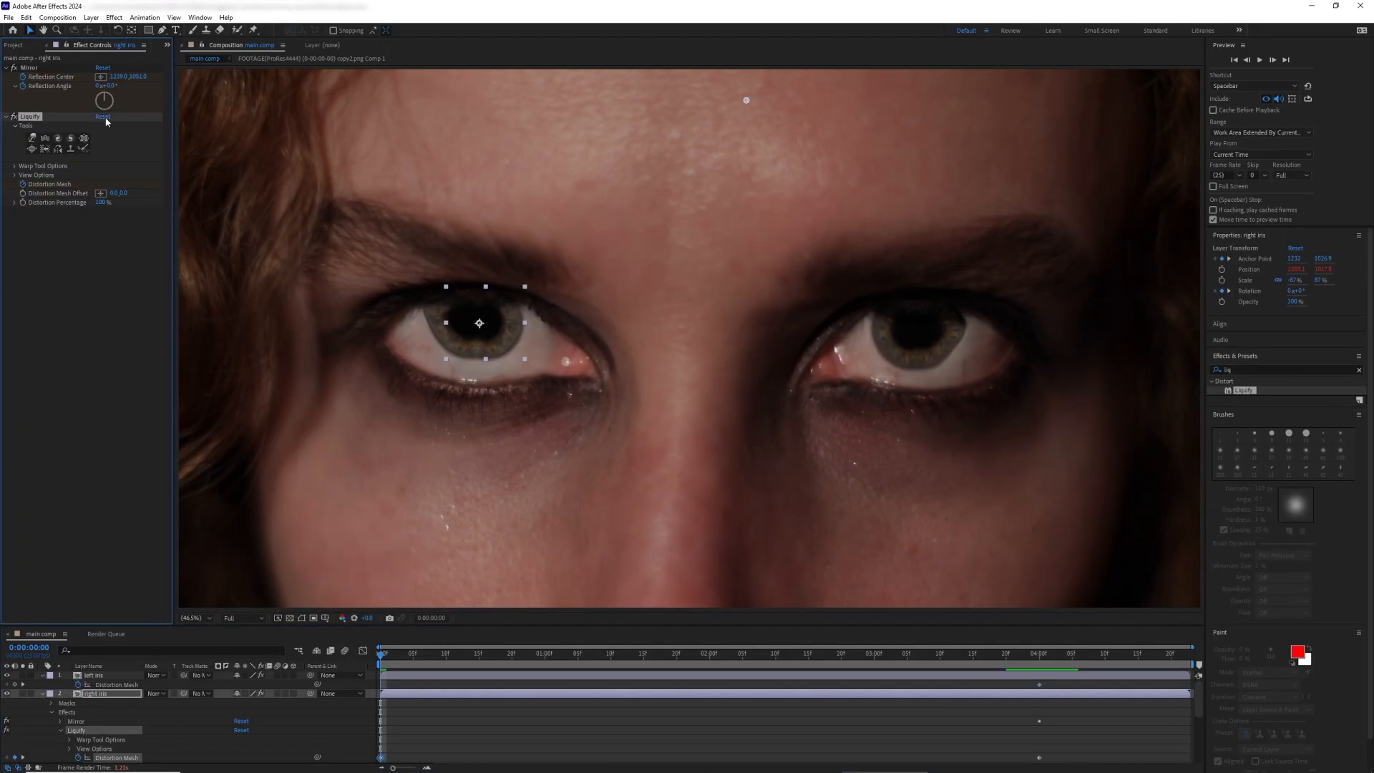
click(94, 675)
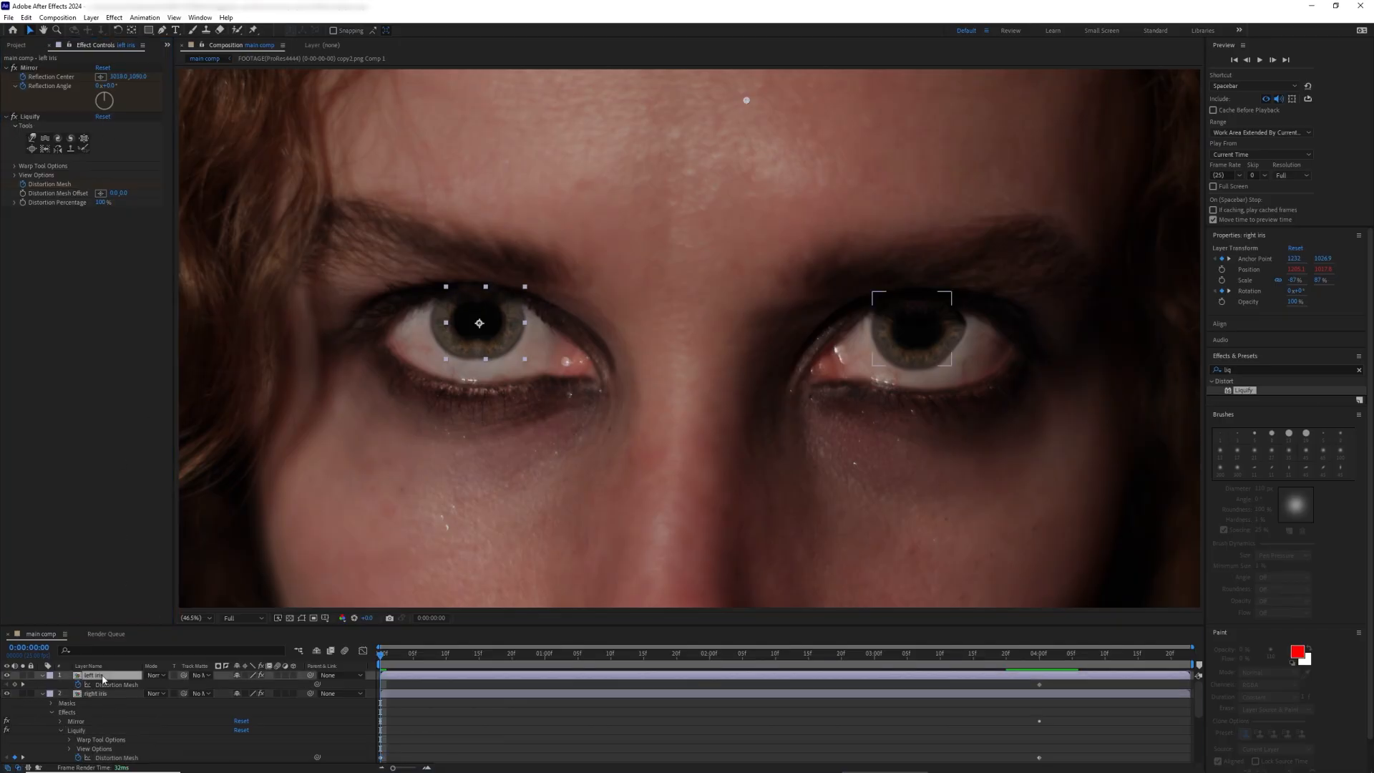
click(104, 120)
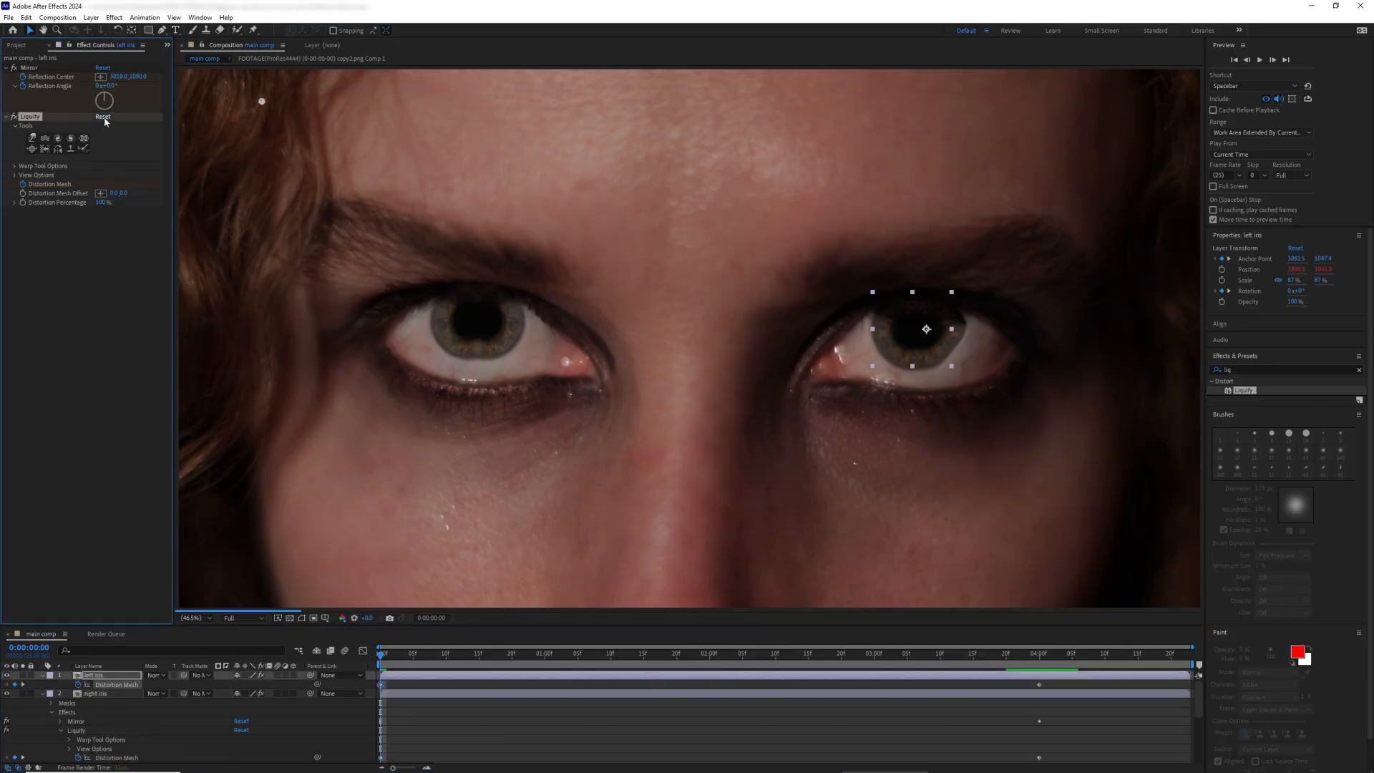
Step: Shrink the right iris's single pupil at the first frame with the Liquify Pucker tool
click(109, 696)
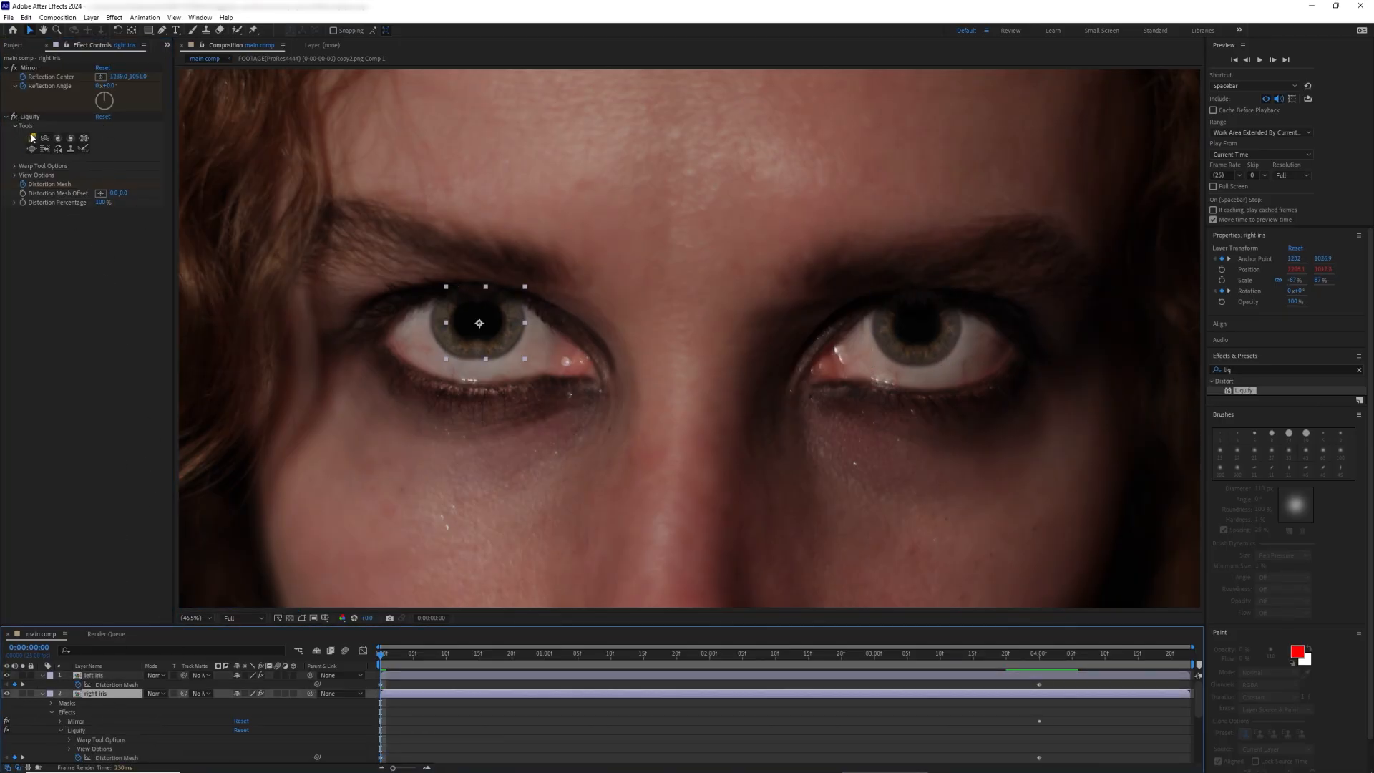
click(82, 149)
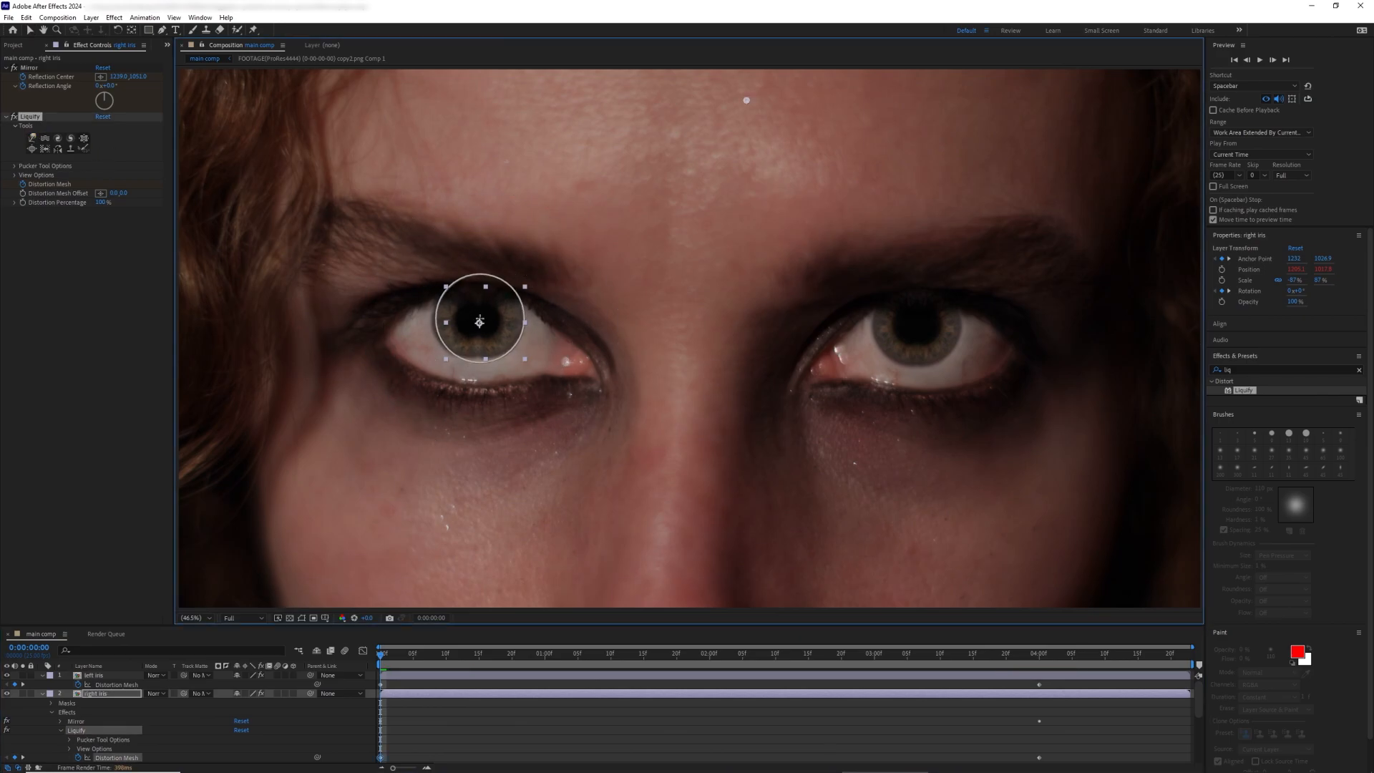
mouse_move(483, 320)
mouse_down()
mouse_move(512, 321)
mouse_move(469, 329)
mouse_up()
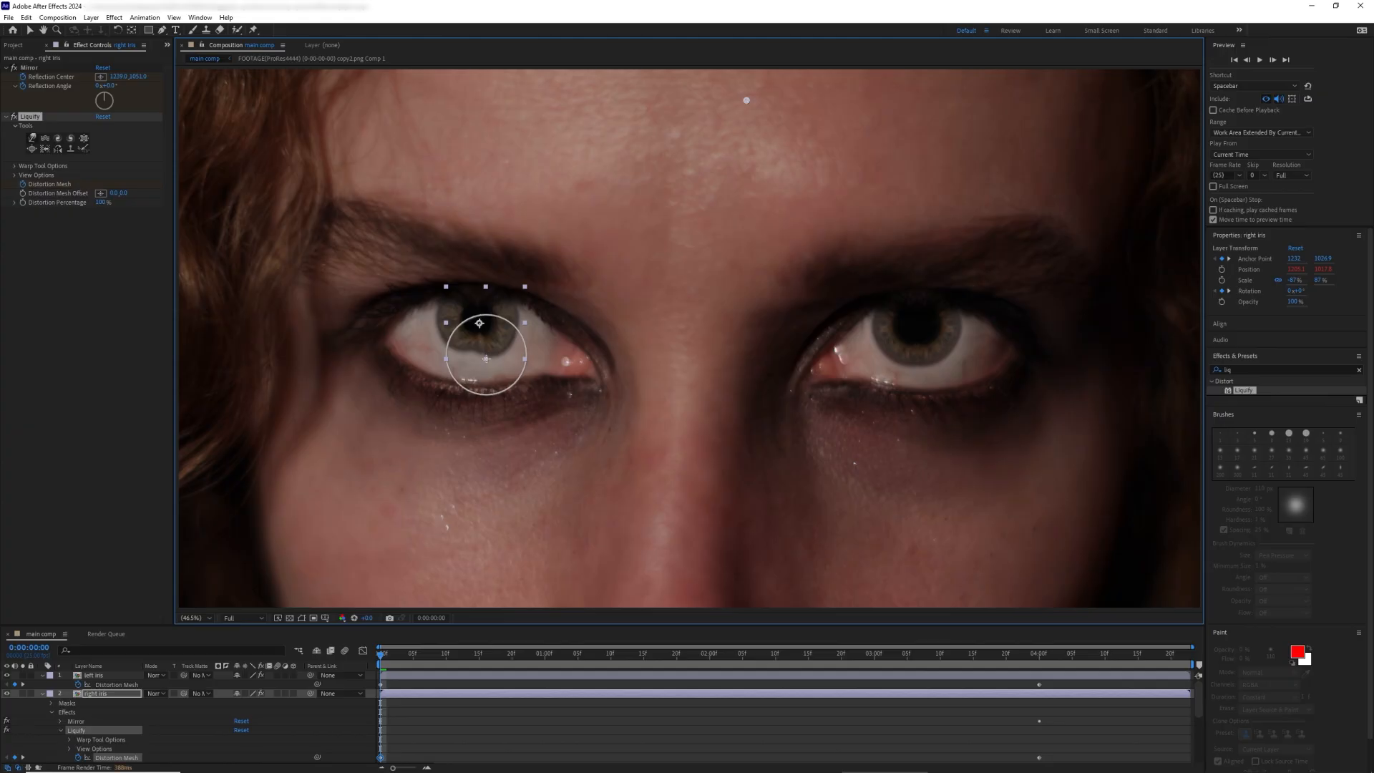
Step: Push the edges of the right iris's pupil into shape at the first frame with the Warp tool
click(32, 138)
mouse_move(477, 305)
mouse_down()
mouse_move(444, 339)
mouse_move(467, 350)
mouse_move(437, 322)
mouse_move(471, 352)
mouse_move(418, 317)
mouse_move(436, 281)
mouse_move(452, 317)
mouse_up()
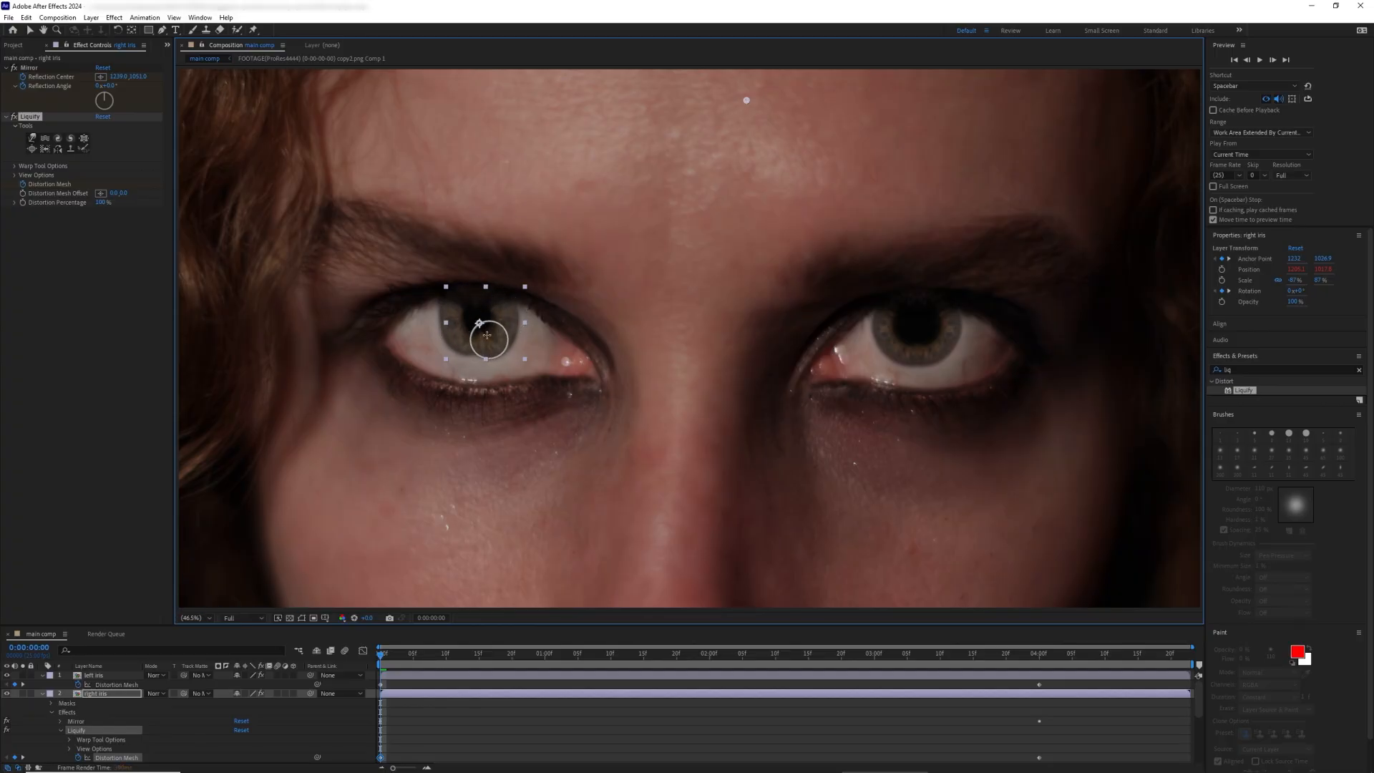
scroll(481, 325, up, 3)
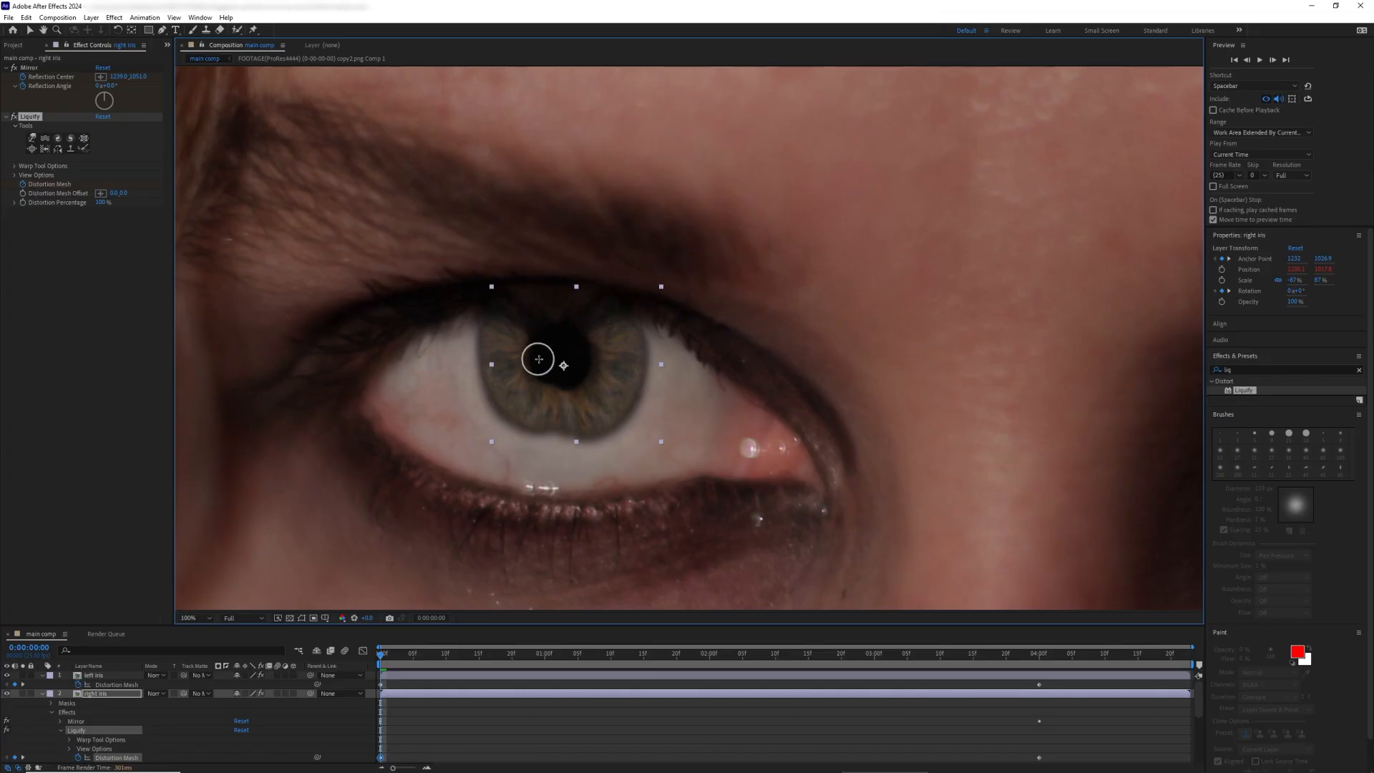
mouse_move(538, 359)
mouse_down()
mouse_move(666, 347)
mouse_move(680, 417)
mouse_up()
Step: Fit the composition in view and warp the right iris's outer rim inward around the pupil
click(195, 617)
click(217, 440)
click(30, 30)
click(30, 117)
mouse_move(478, 354)
mouse_down()
mouse_move(580, 354)
mouse_move(350, 270)
mouse_move(527, 320)
mouse_up()
drag(429, 313, 438, 339)
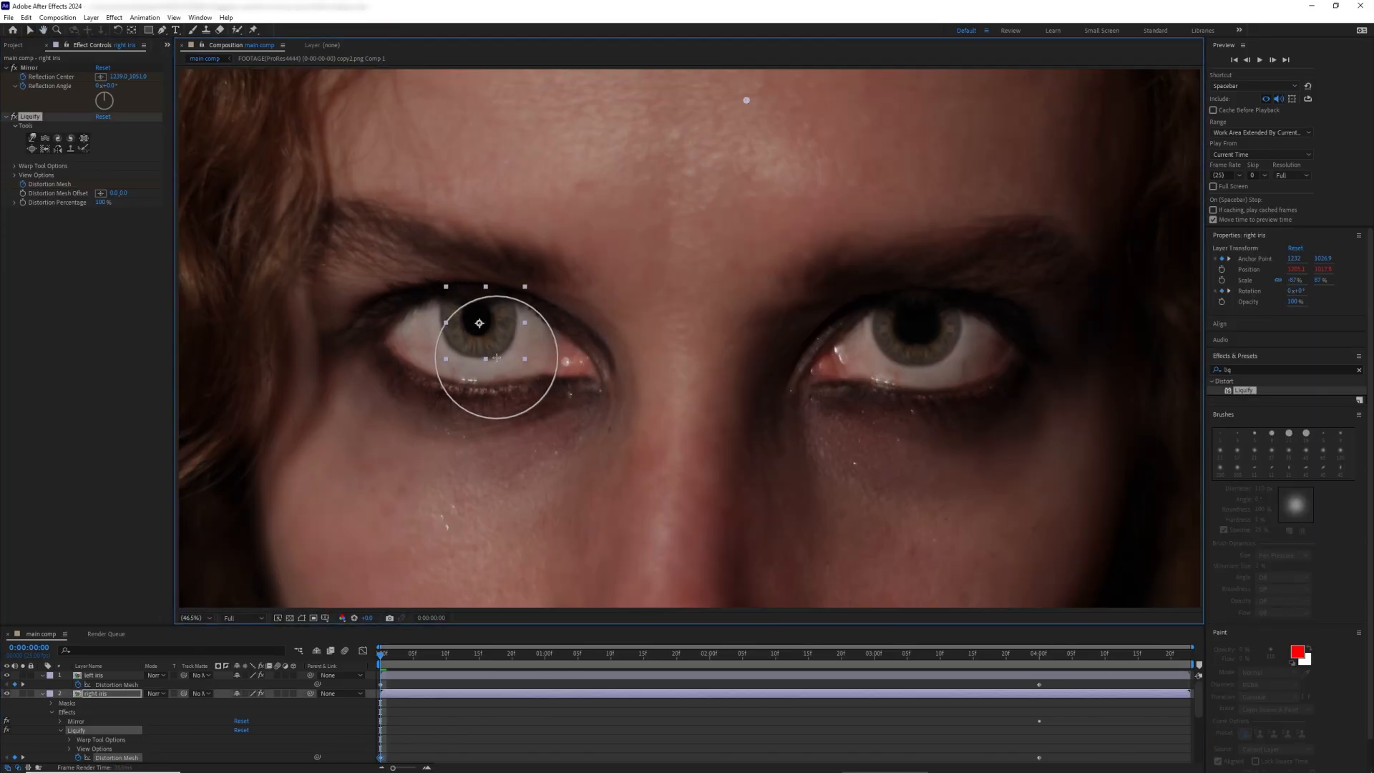
mouse_move(495, 292)
mouse_down()
mouse_move(445, 299)
mouse_move(431, 325)
mouse_move(523, 321)
mouse_move(452, 323)
mouse_move(467, 313)
mouse_move(473, 344)
mouse_move(438, 334)
mouse_up()
Step: Undo the last two Liquify strokes on the right iris
click(83, 138)
click(32, 138)
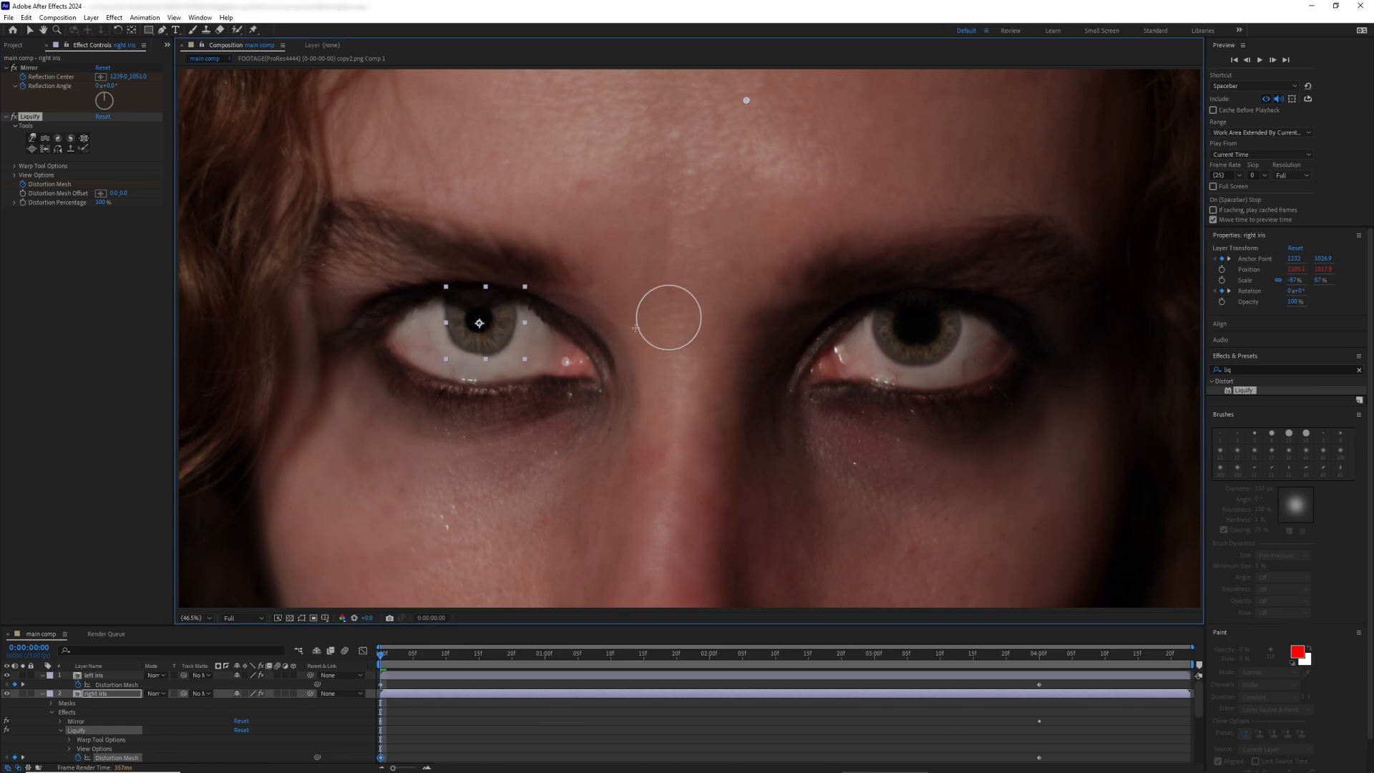
key(ctrl+z)
key(ctrl+z)
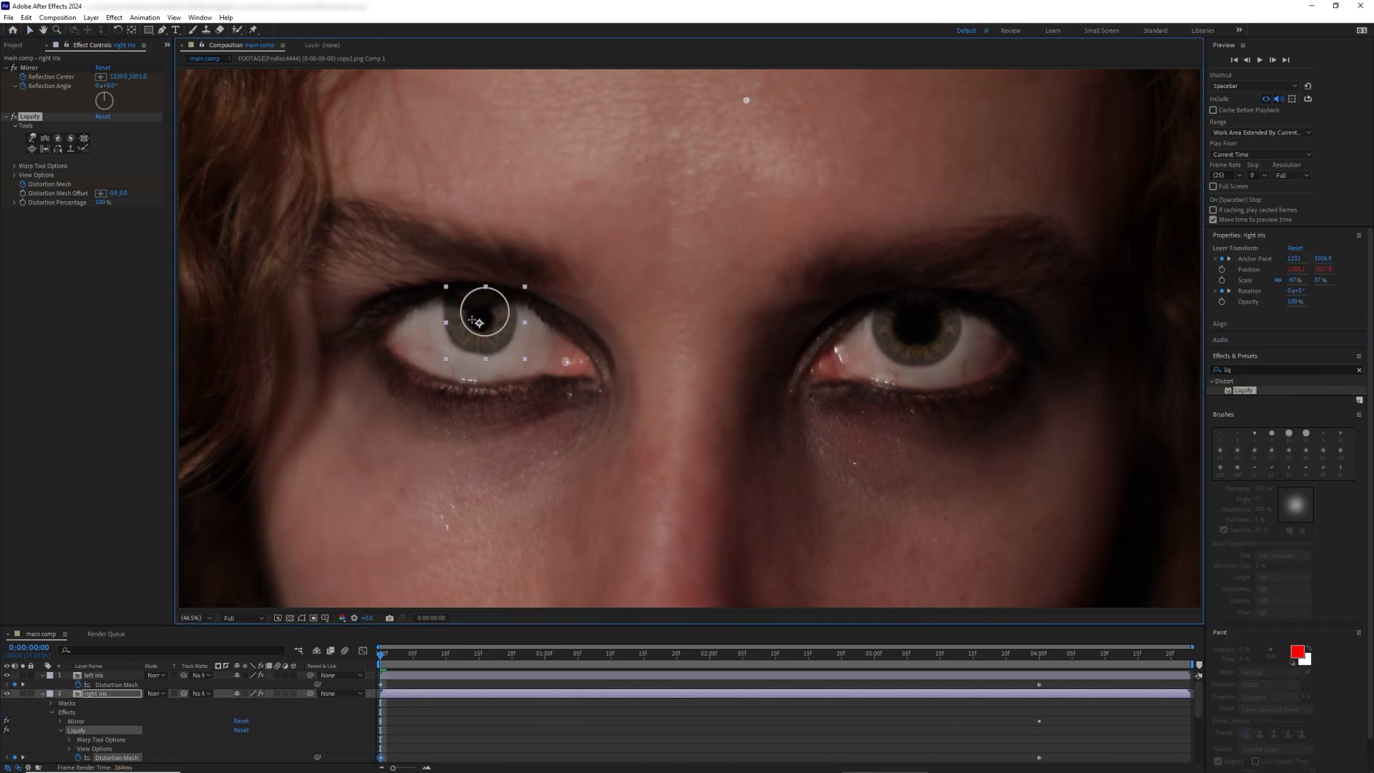
Step: At 0:00:02:14, shrink the right iris's outer pupil with the Liquify Pucker tool to add an intermediate Distortion Mesh keyframe
drag(751, 653, 801, 662)
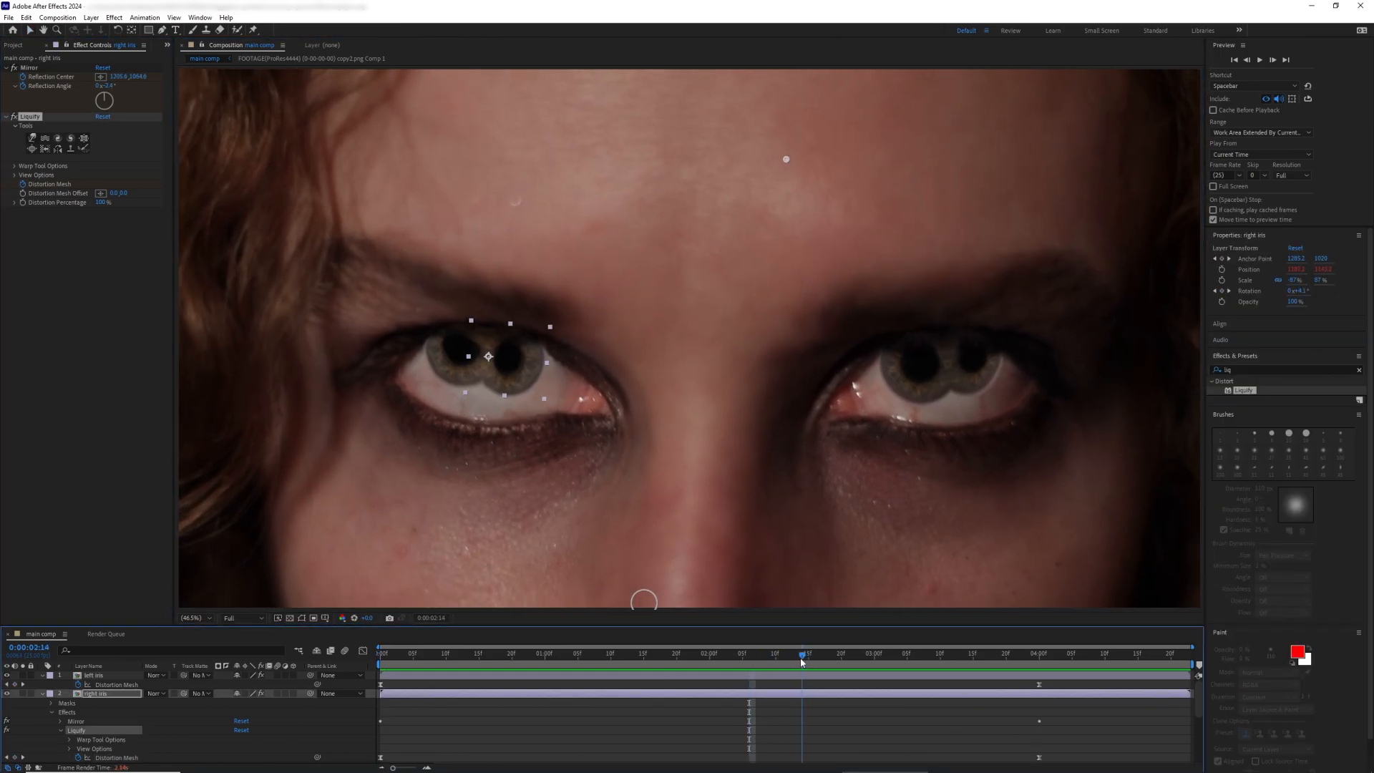
click(84, 141)
click(458, 350)
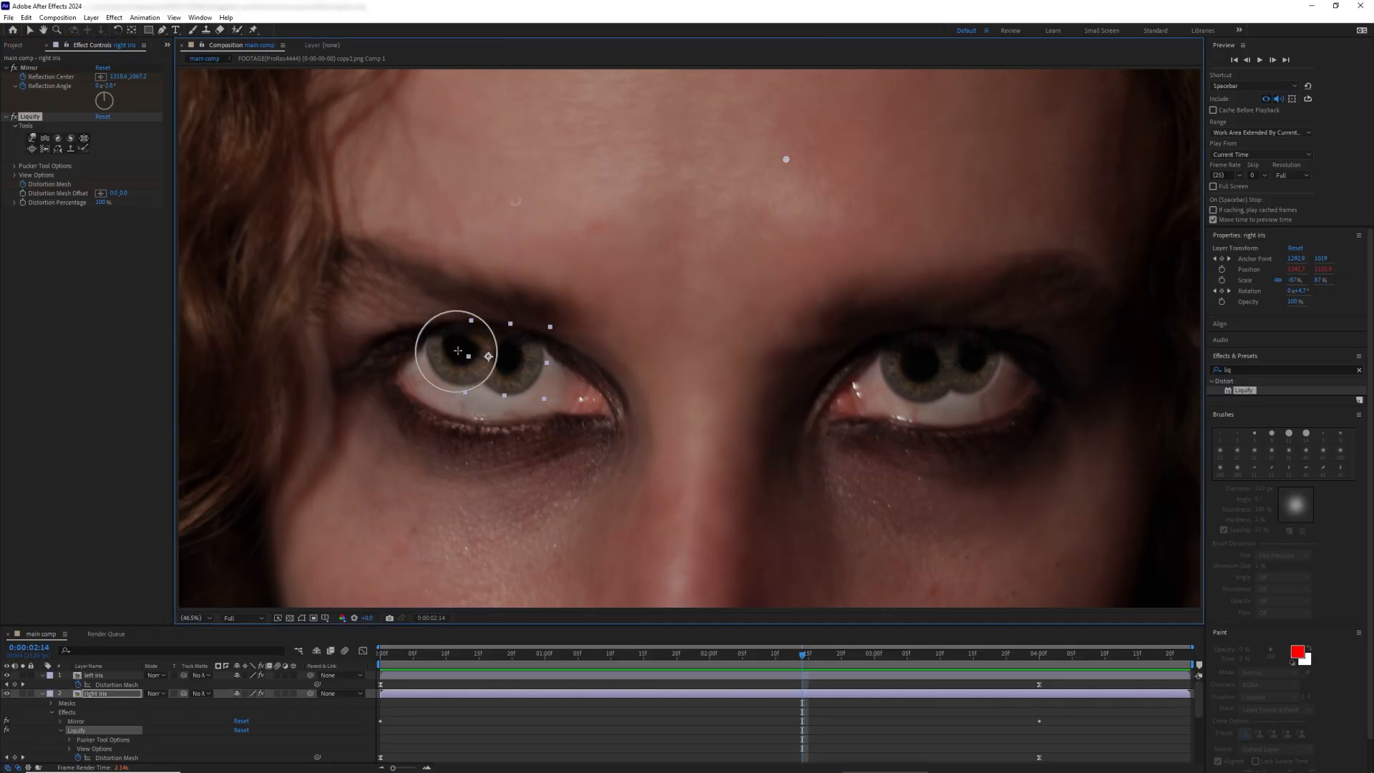
mouse_move(460, 346)
mouse_down()
mouse_move(500, 347)
mouse_move(463, 349)
mouse_up()
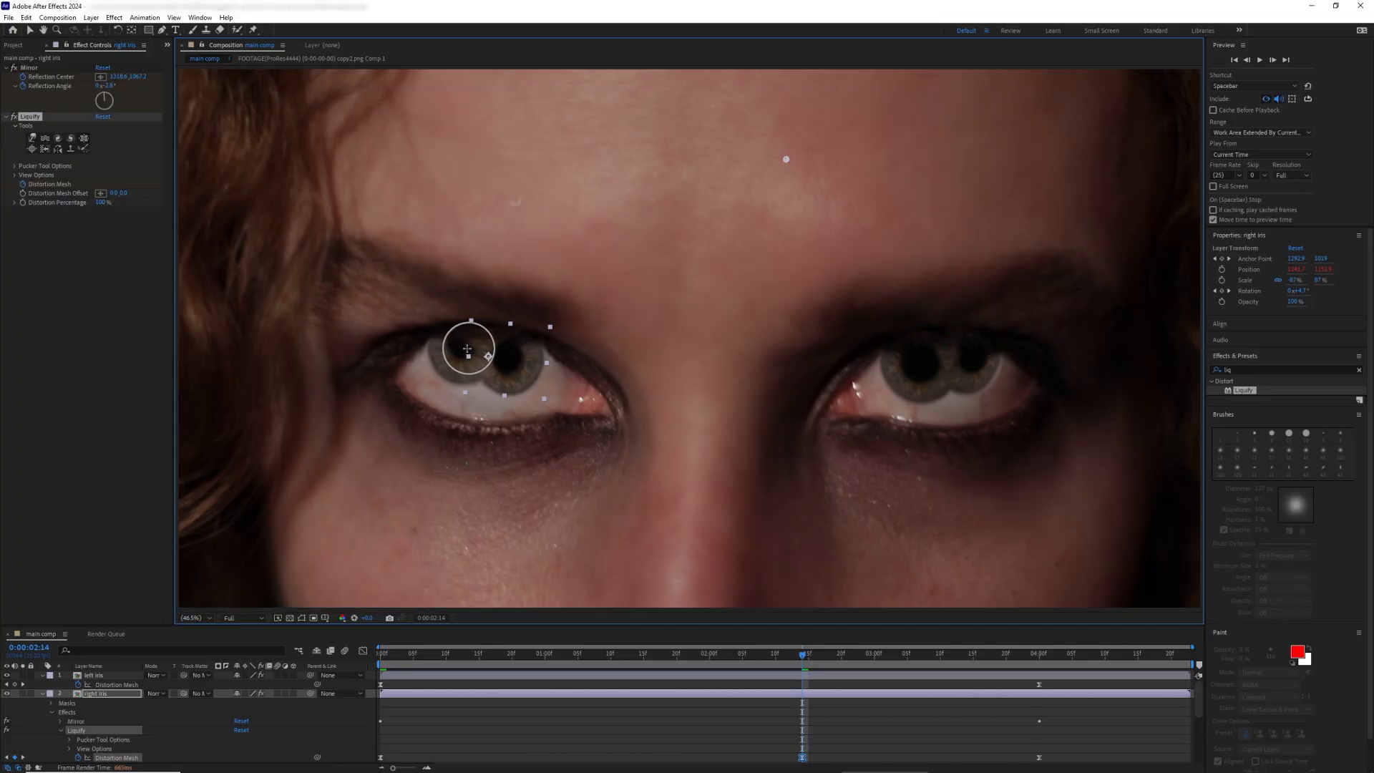
Step: Warp the right iris's two pupils at 0:00:02:14 to refine the mid-split shape
scroll(399, 357, up, 2)
click(32, 138)
mouse_move(530, 341)
mouse_down()
mouse_move(538, 359)
mouse_move(481, 359)
mouse_up()
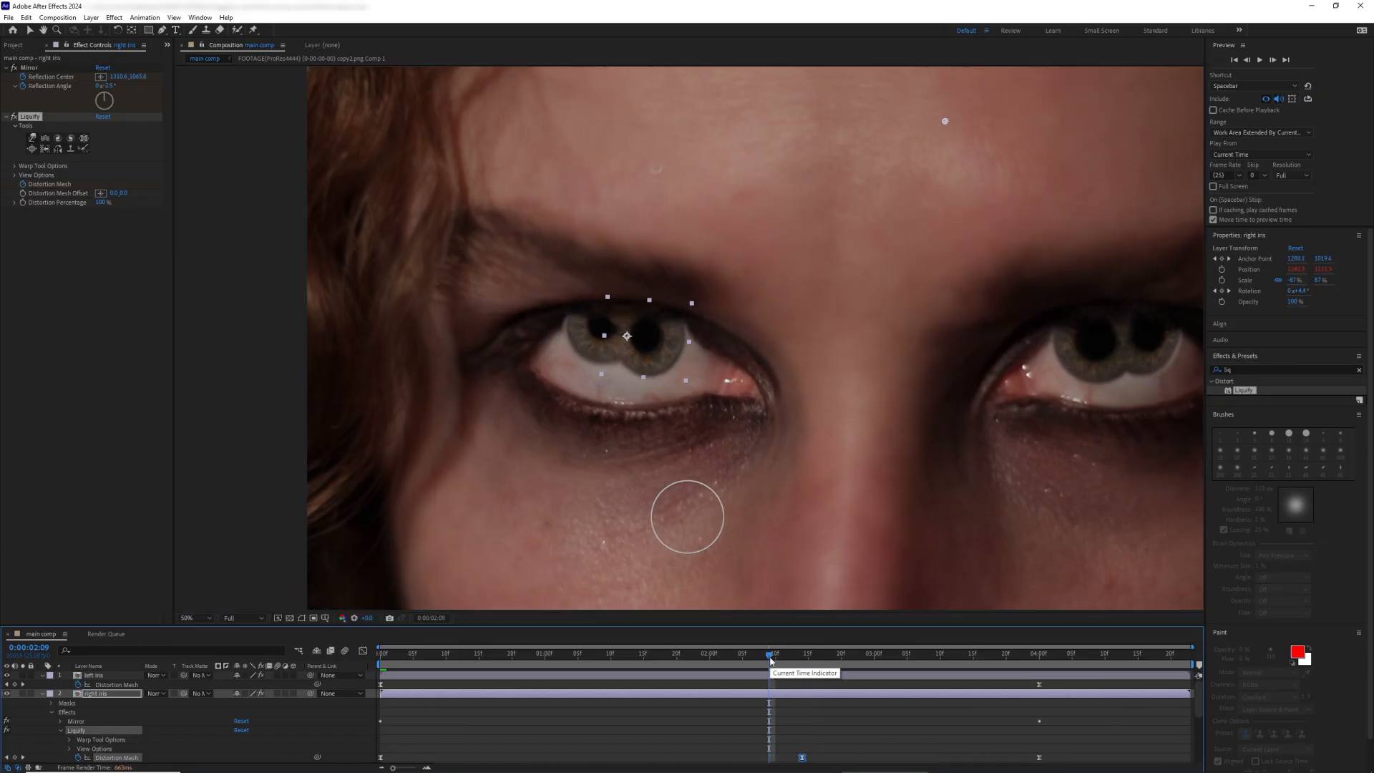
Step: Shift the right iris's intermediate Distortion Mesh keyframe back to 0:00:02:03
drag(801, 758, 769, 760)
click(731, 654)
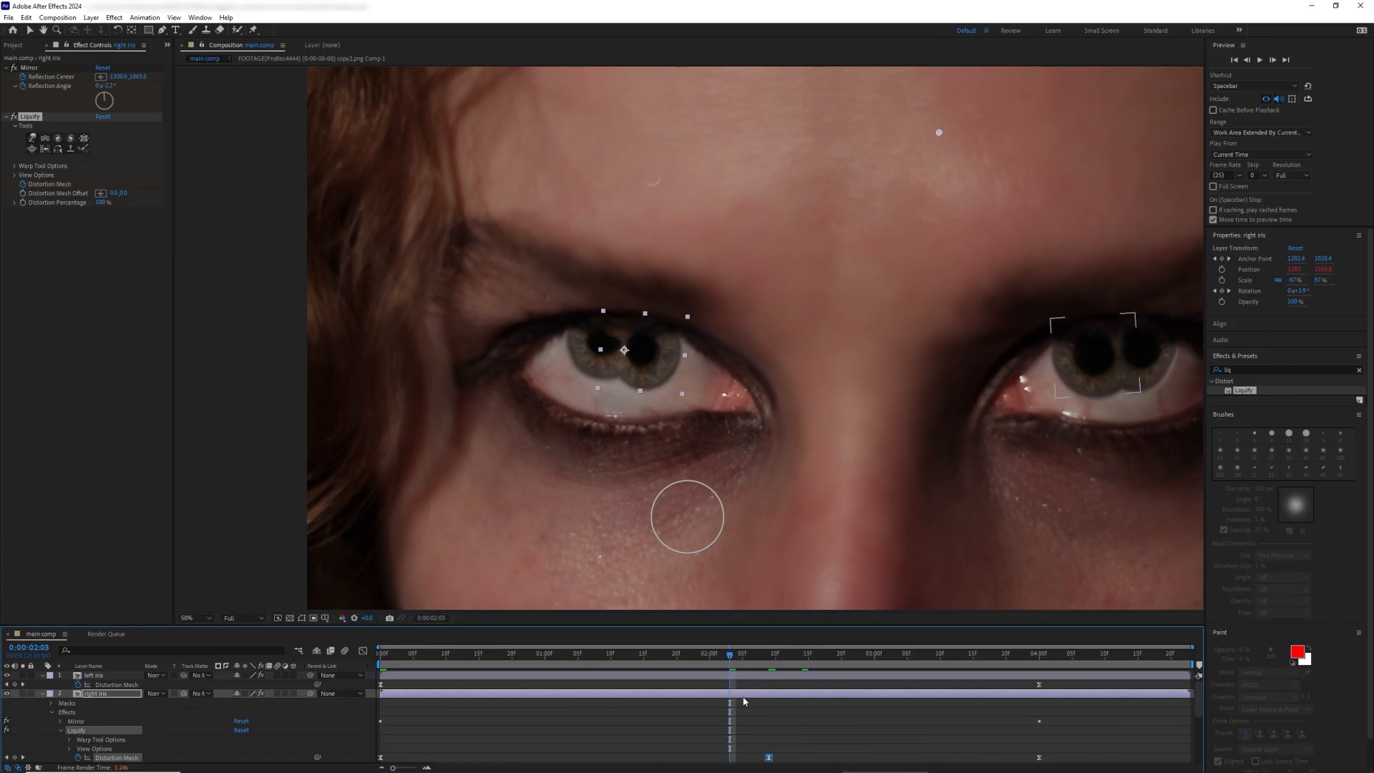
key(period)
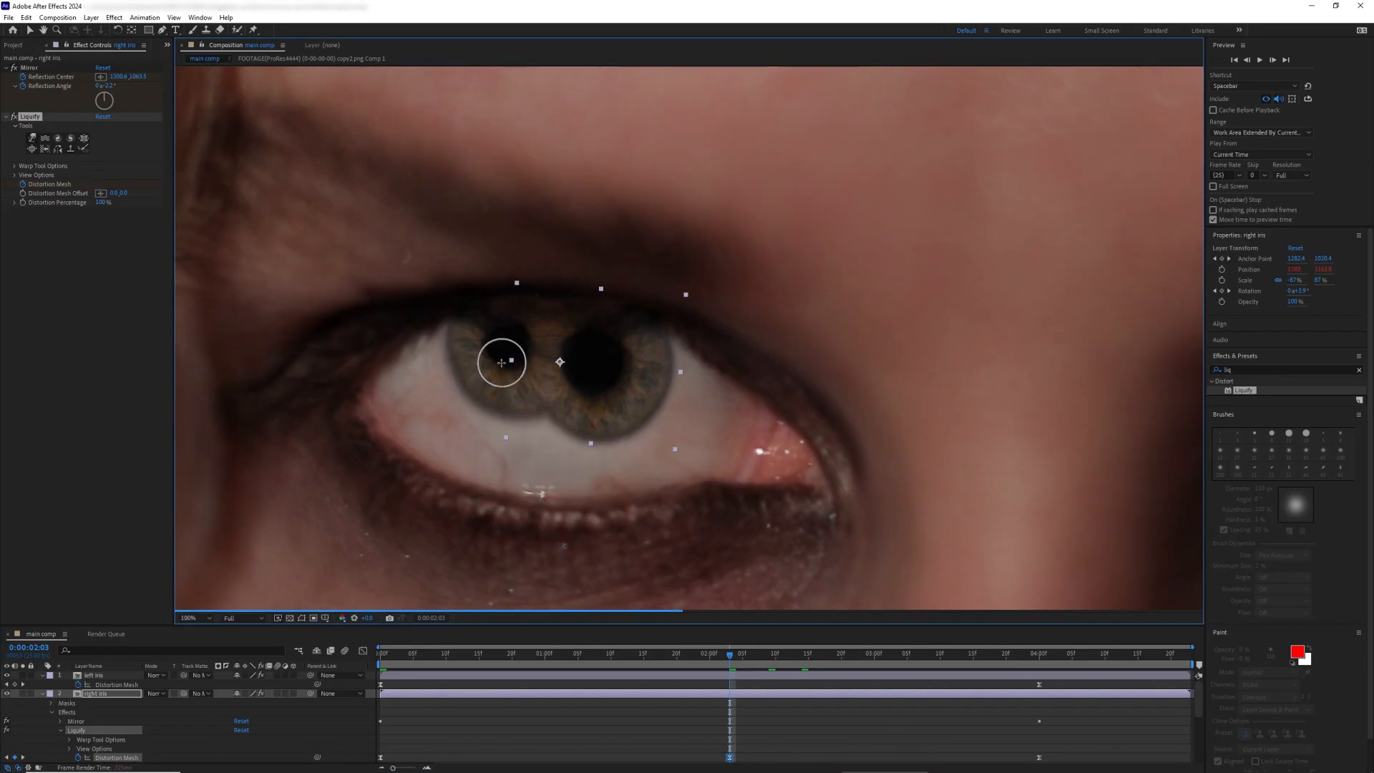
Step: Warp the inner edges of the right iris's two pupils apart at 0:00:02:03 with the Liquify Warp tool
mouse_move(453, 387)
mouse_down()
mouse_move(585, 358)
mouse_move(580, 333)
mouse_up()
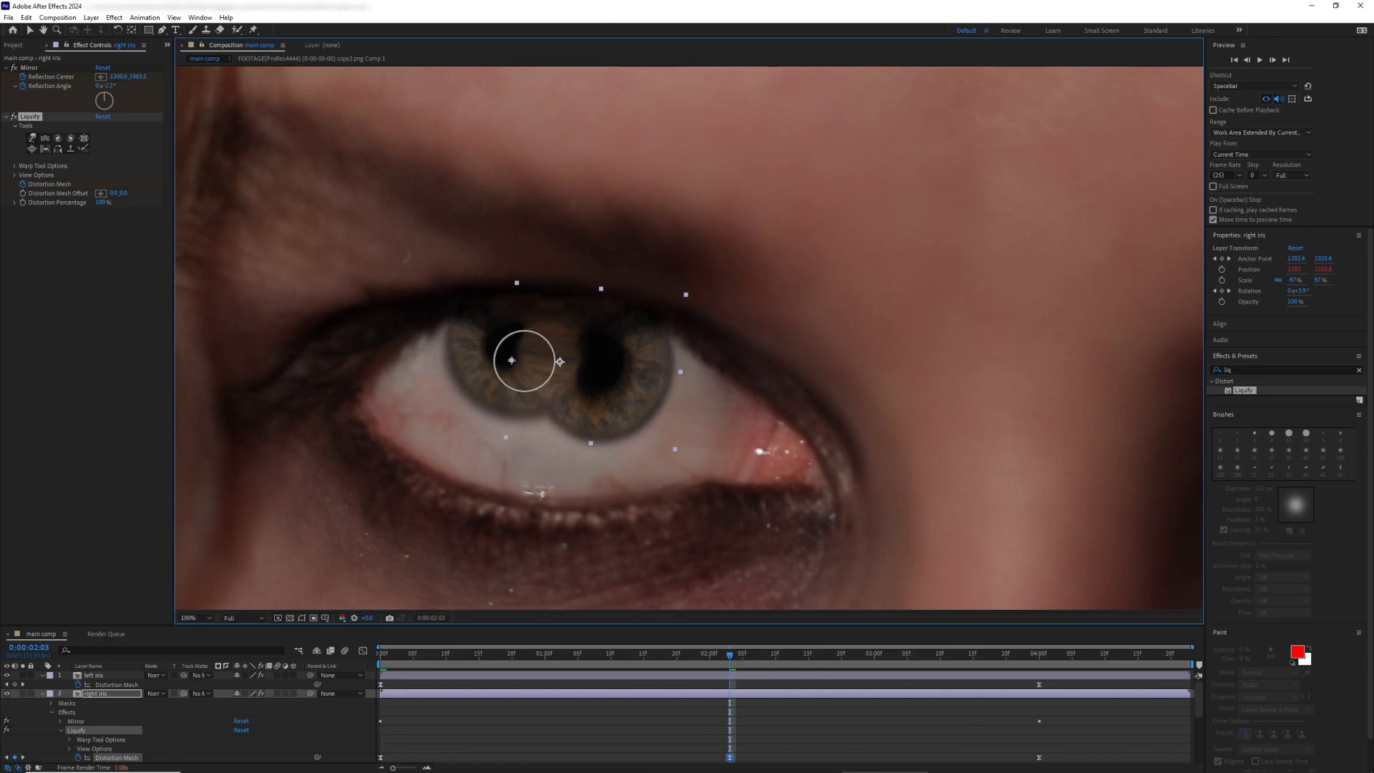
drag(522, 321, 514, 326)
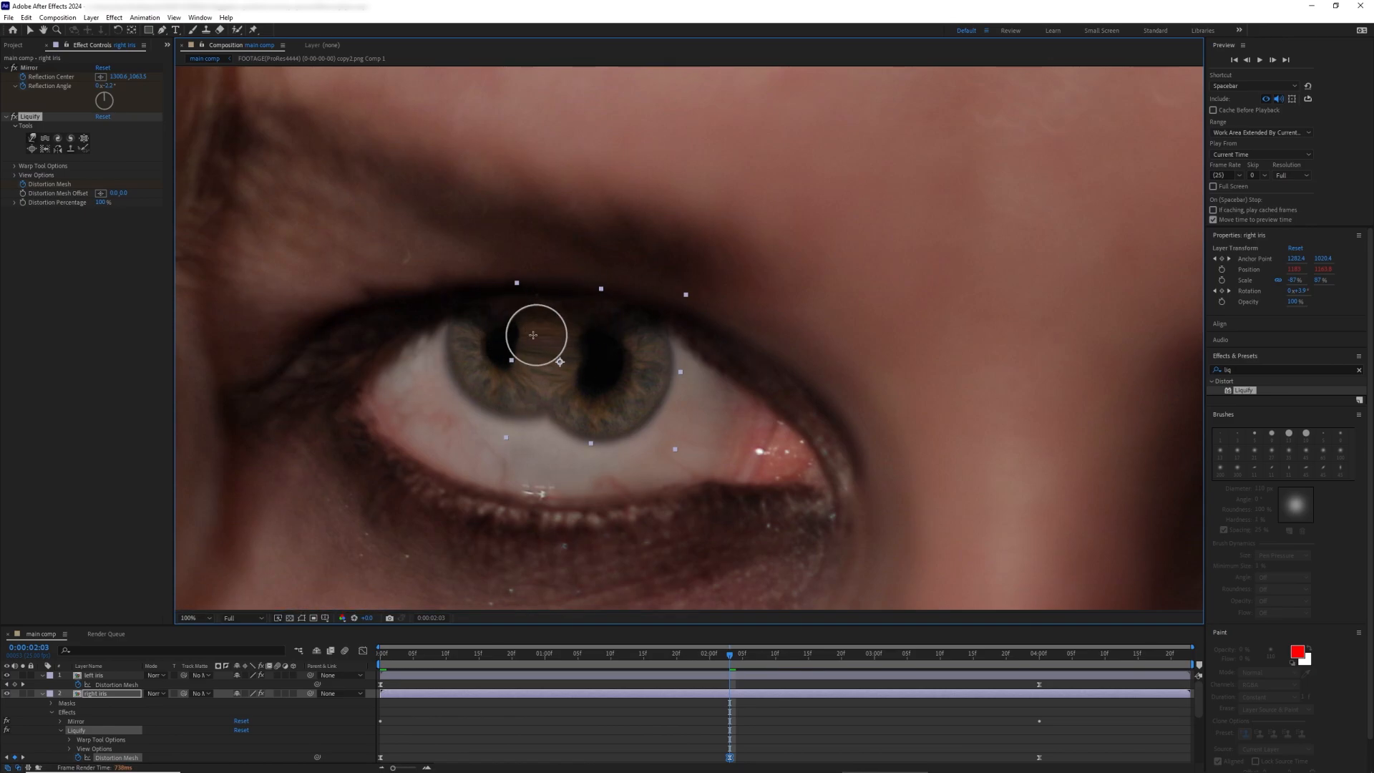
mouse_move(520, 372)
mouse_down()
mouse_move(509, 371)
mouse_move(577, 381)
mouse_up()
mouse_move(568, 329)
mouse_down()
mouse_move(581, 333)
mouse_move(576, 361)
mouse_up()
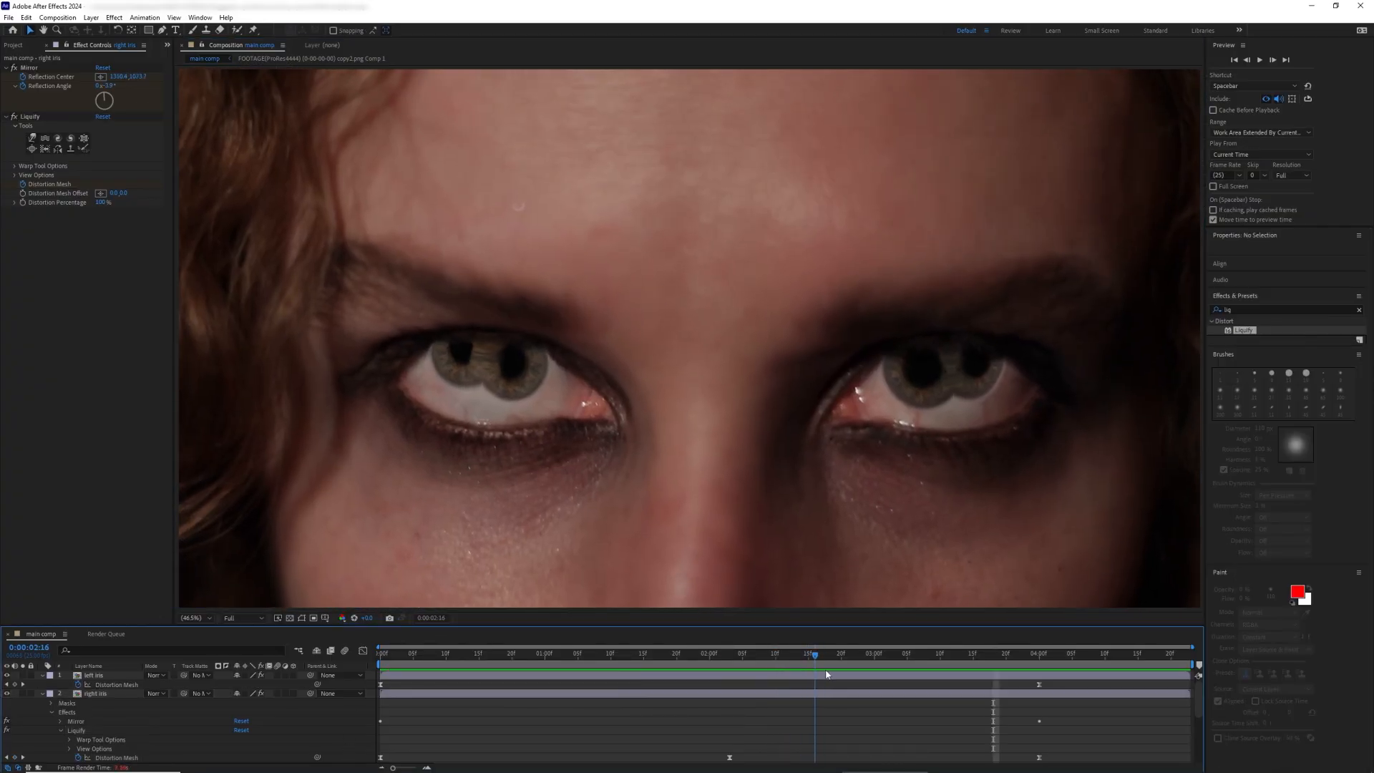
Step: At 0:00:02:23, warp the right iris's outer pupil into a rounder shape to add another Distortion Mesh keyframe
mouse_move(825, 675)
mouse_down()
mouse_move(899, 687)
mouse_move(851, 681)
mouse_up()
click(763, 695)
click(30, 116)
drag(652, 324, 627, 339)
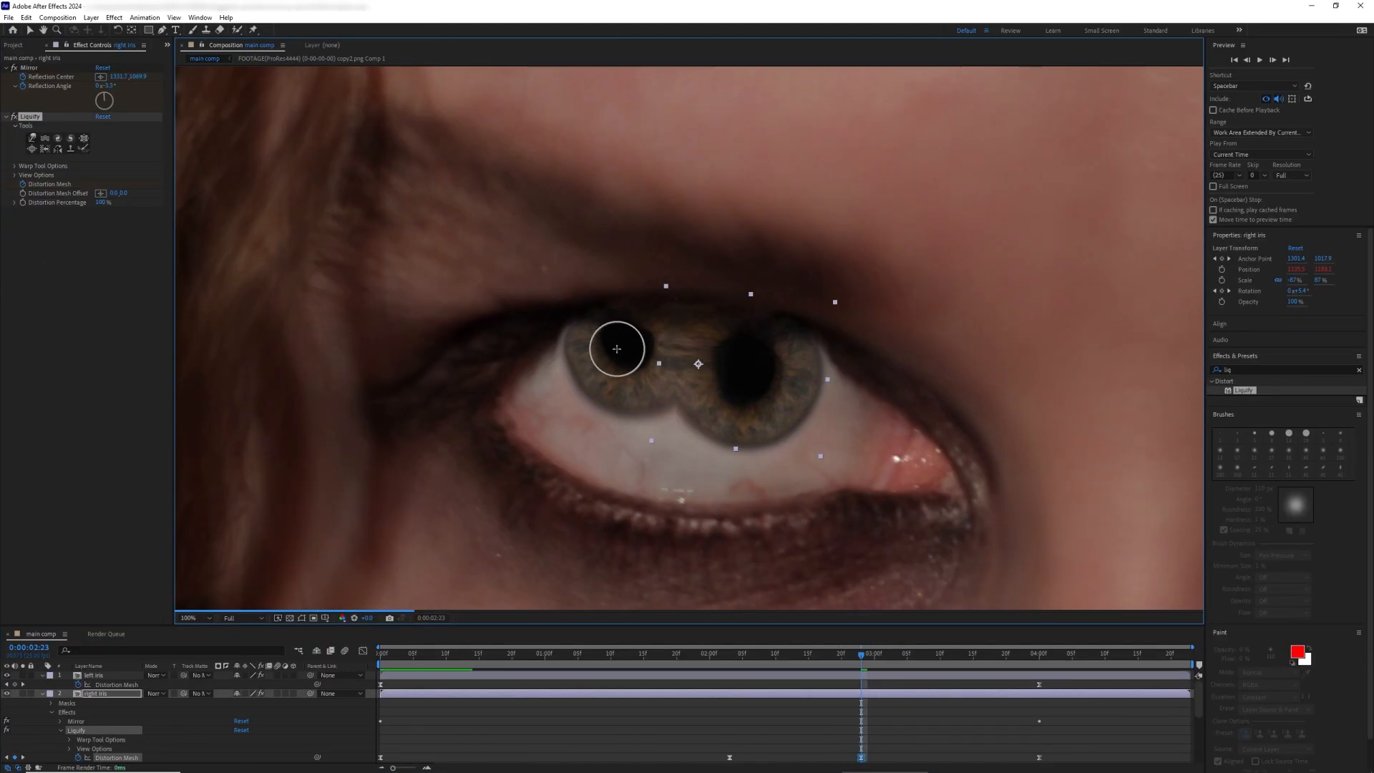
drag(632, 337, 641, 359)
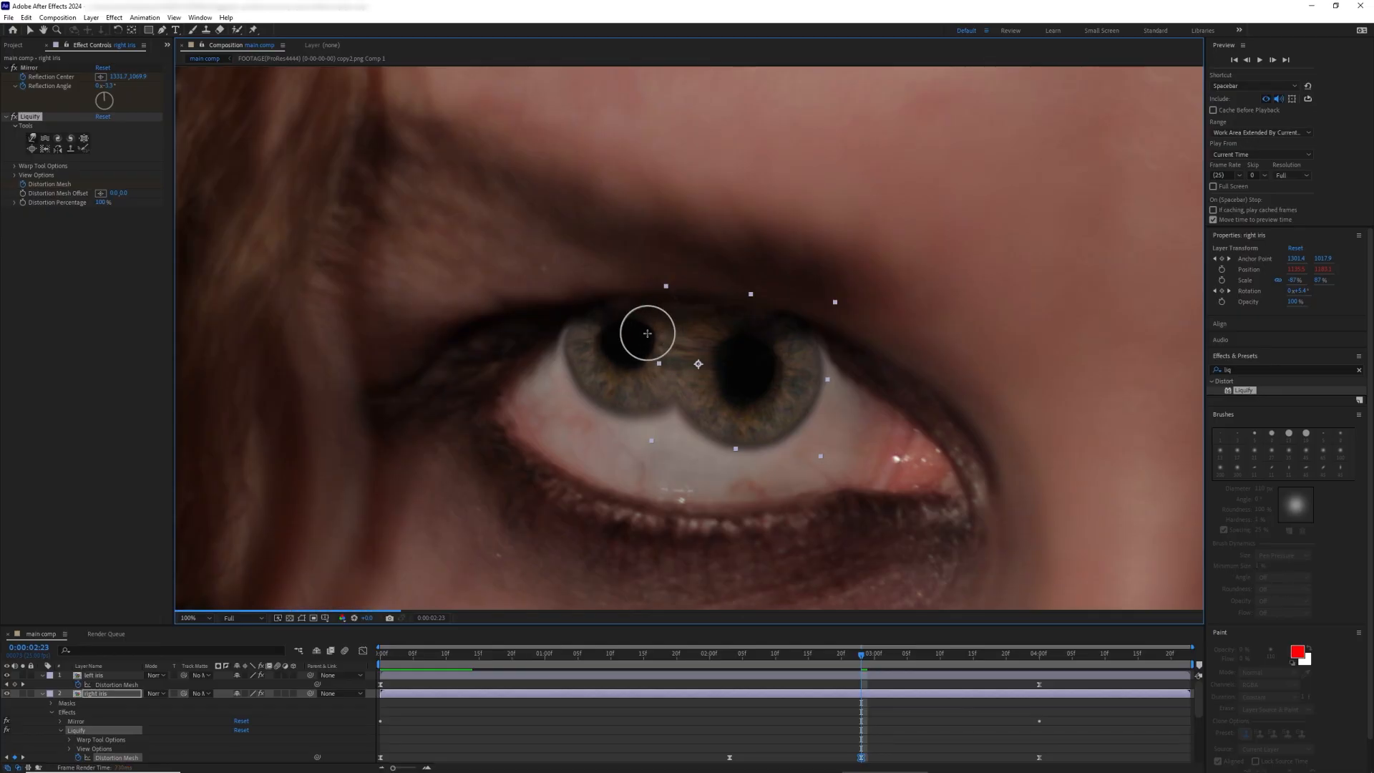
drag(731, 349, 643, 340)
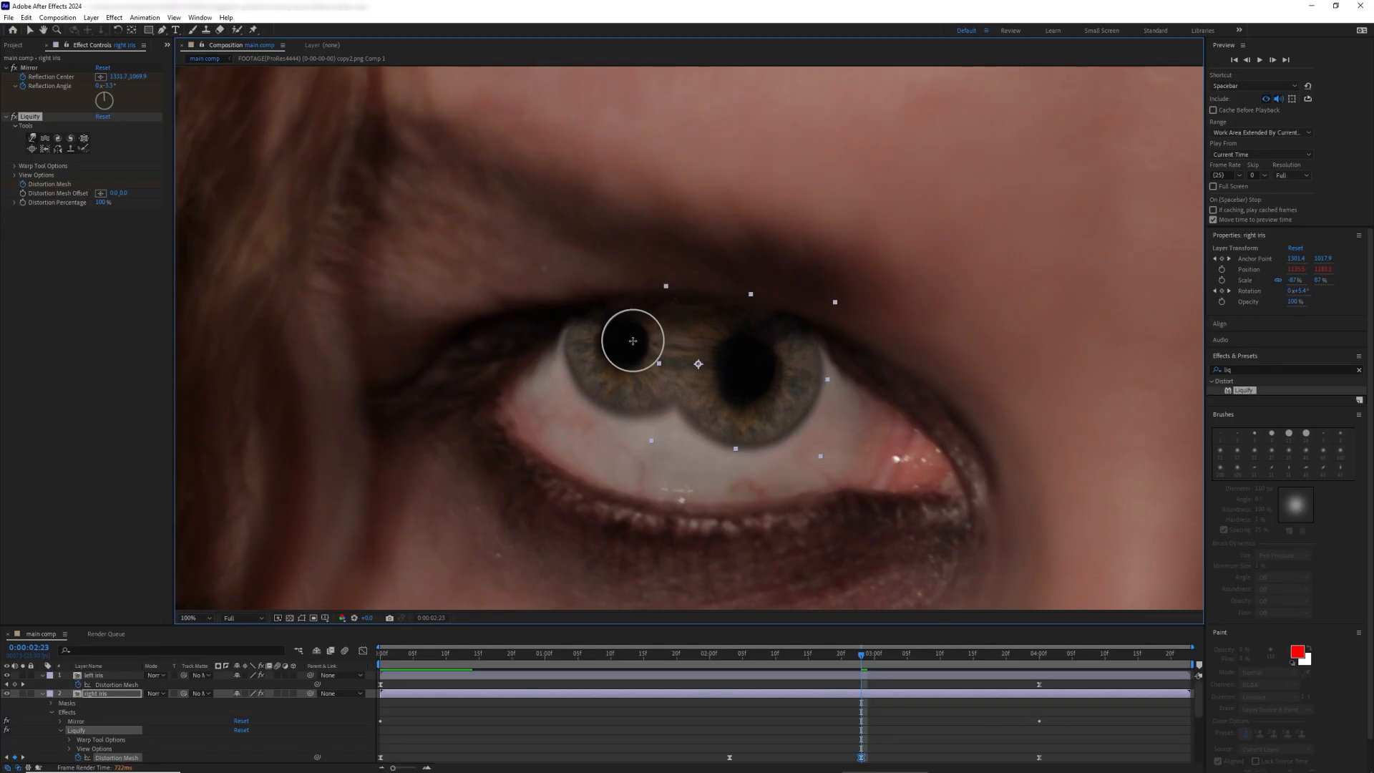
drag(645, 340, 641, 344)
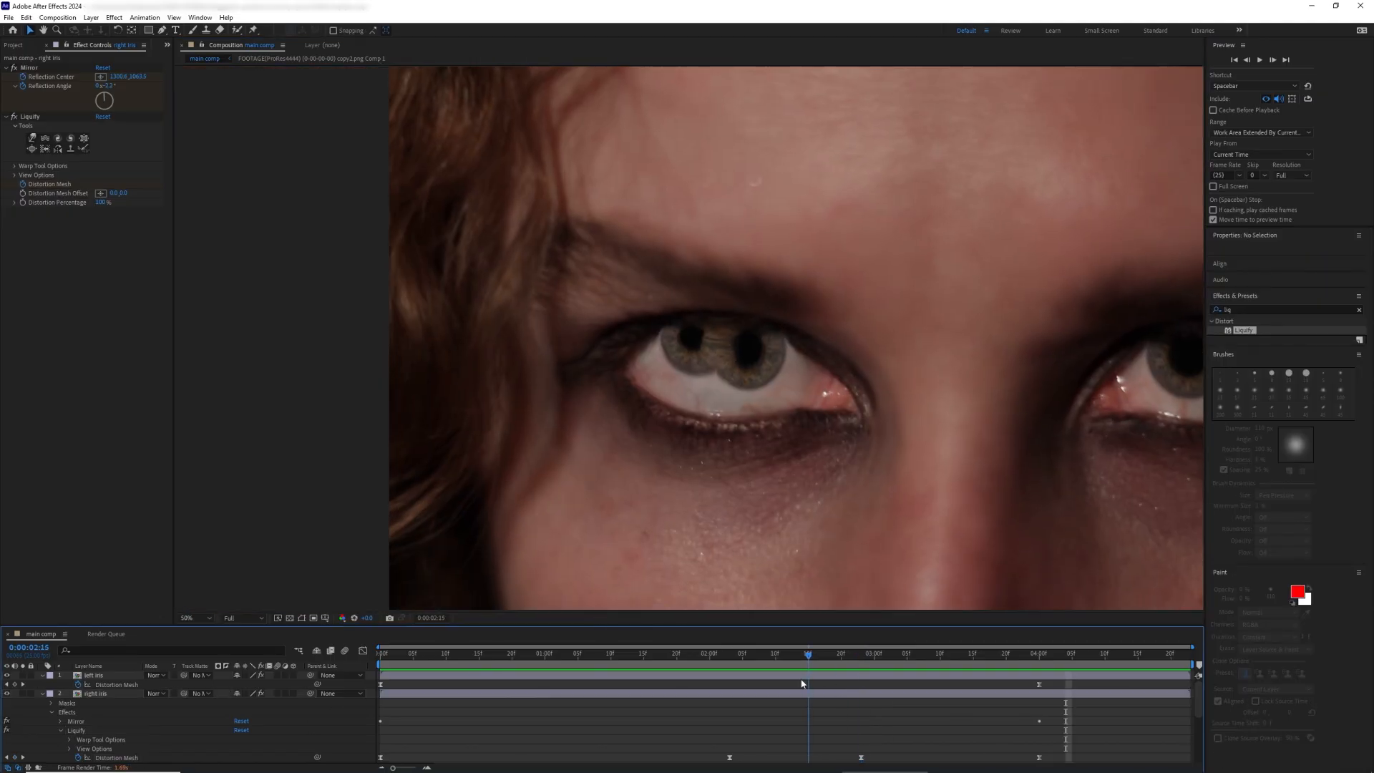
Step: Add further right iris Distortion Mesh keyframes around 0:00:02:12 and 0:00:03:10 by warping the pupils with Liquify
drag(805, 680, 788, 680)
scroll(724, 363, up, 1)
click(30, 116)
mouse_move(687, 282)
mouse_down()
mouse_move(699, 289)
mouse_move(691, 330)
mouse_up()
key(k)
click(789, 657)
click(940, 656)
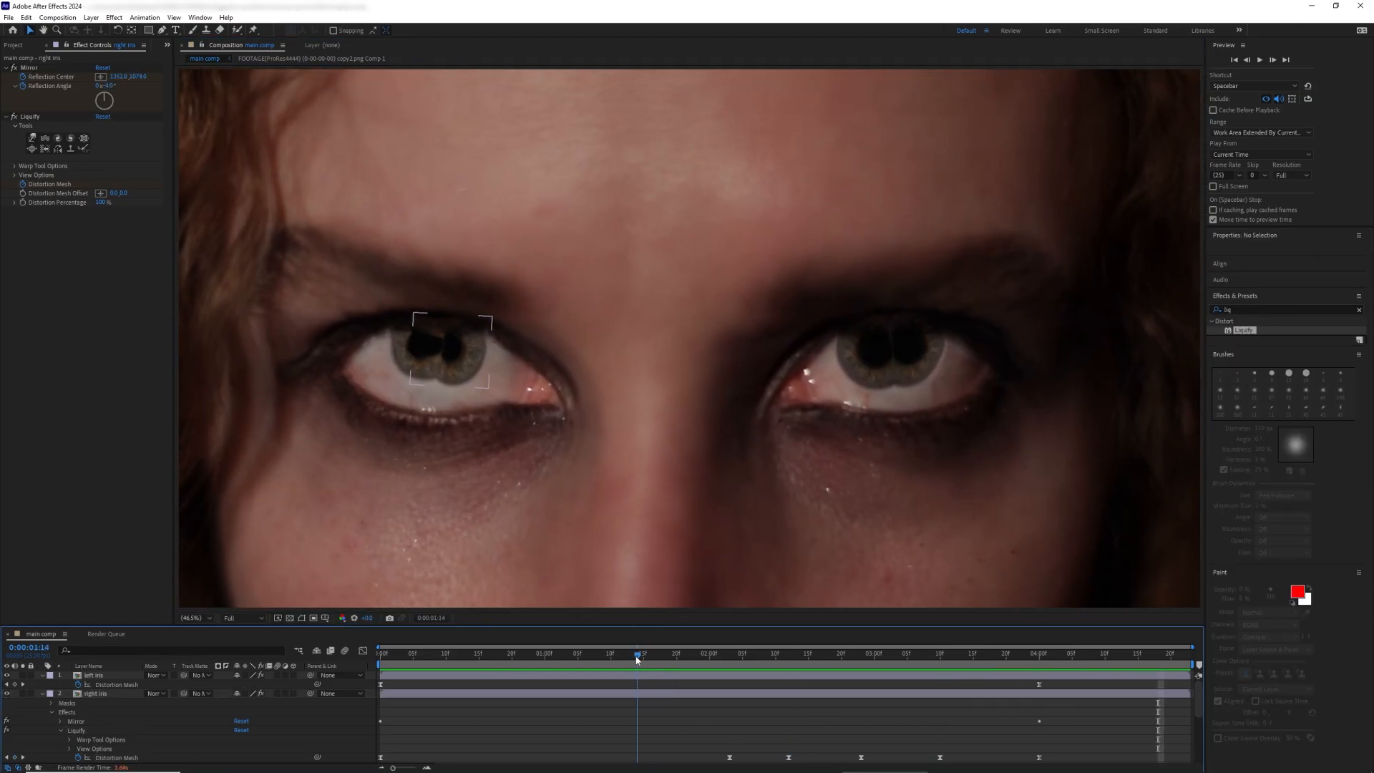
Step: At 0:00:01:14, warp the right iris's merged pupil and outer rim with the Liquify Warp tool
click(30, 117)
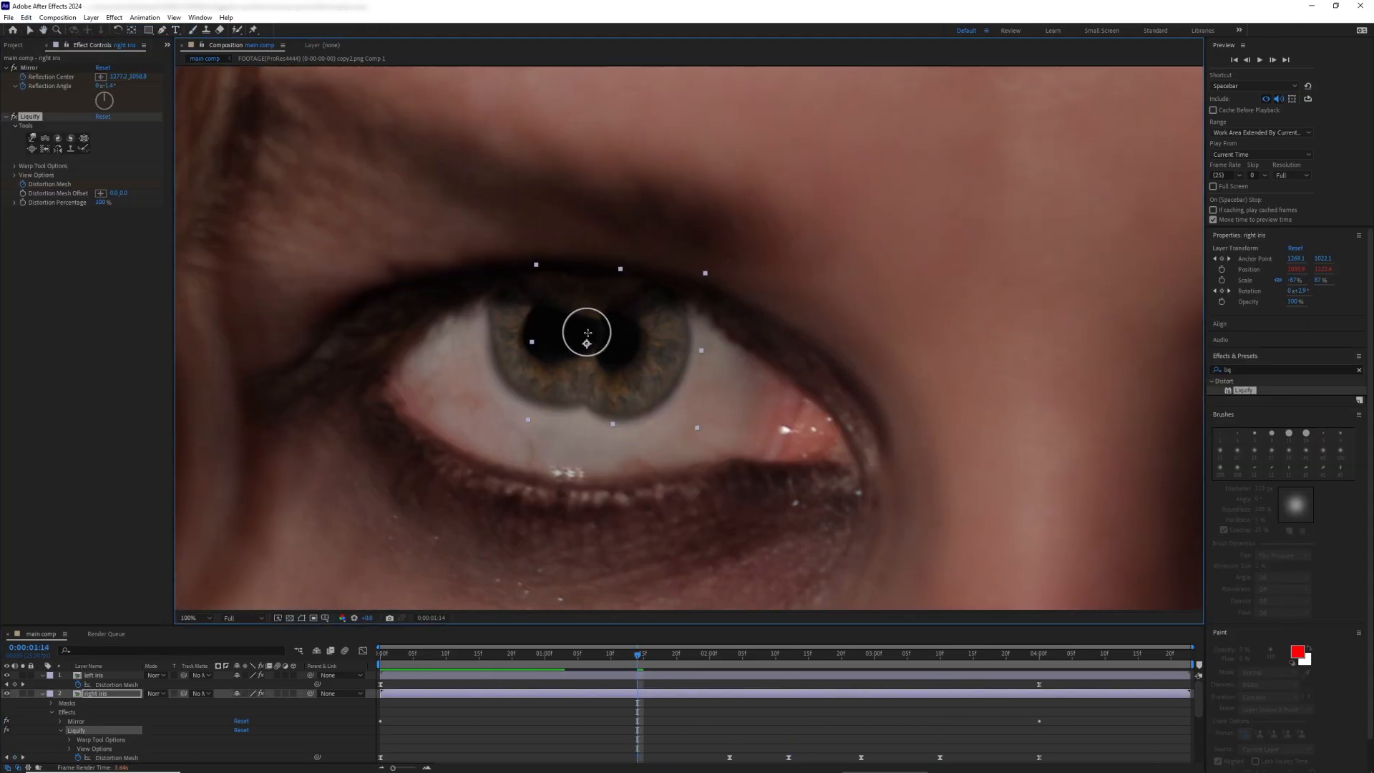
mouse_move(587, 332)
mouse_down()
mouse_move(596, 362)
mouse_move(560, 335)
mouse_move(602, 336)
mouse_move(572, 332)
mouse_up()
drag(572, 333, 472, 337)
drag(462, 406, 537, 409)
Step: Shrink the right iris's outer pupil at 0:00:01:14 with the Liquify Pucker tool
click(83, 138)
click(555, 333)
mouse_move(558, 329)
mouse_down()
mouse_move(612, 334)
mouse_move(560, 326)
mouse_up()
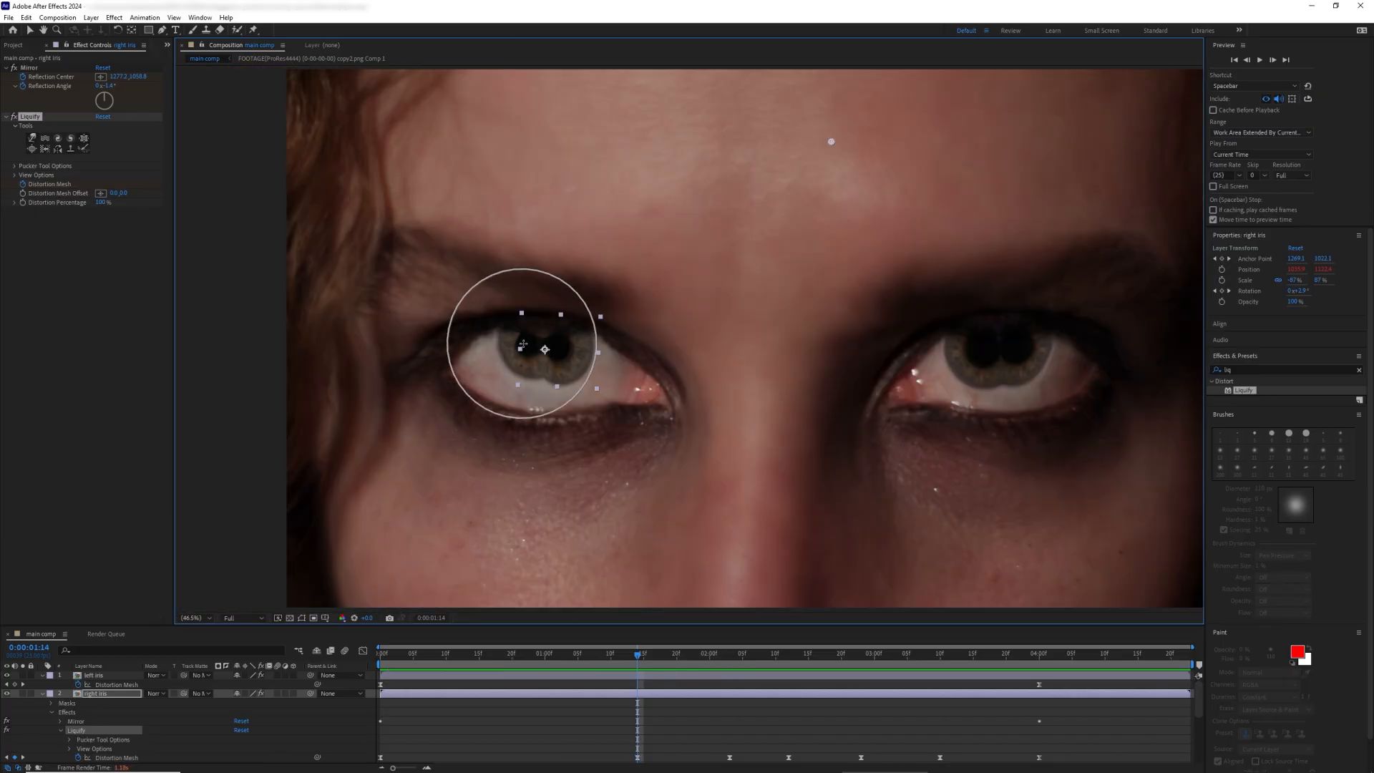
click(523, 343)
click(525, 335)
Step: Refine the area between the right iris's two pupils at 0:00:01:14 with the Liquify Warp tool
click(32, 138)
drag(501, 312, 519, 290)
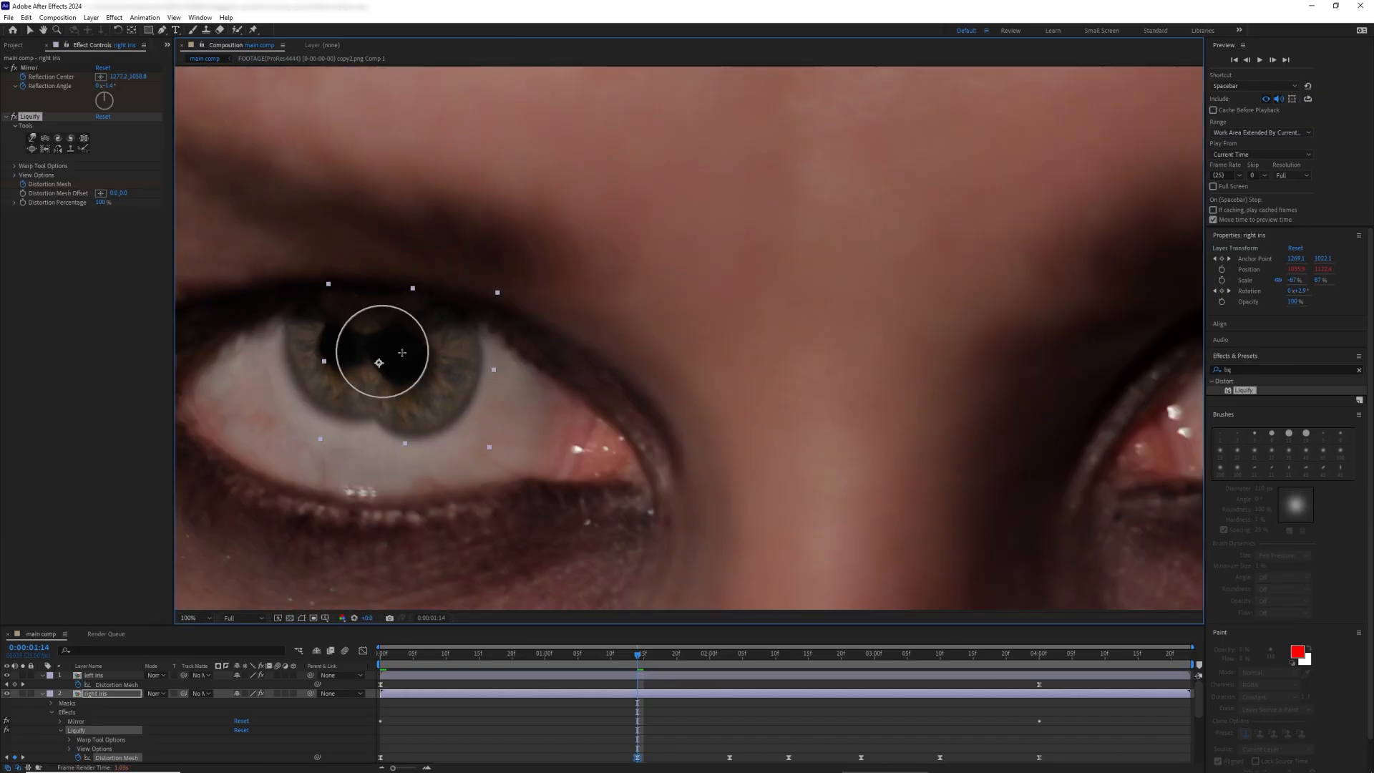
mouse_move(382, 350)
mouse_down()
mouse_move(346, 346)
mouse_move(376, 303)
mouse_move(336, 342)
mouse_move(389, 349)
mouse_up()
click(45, 149)
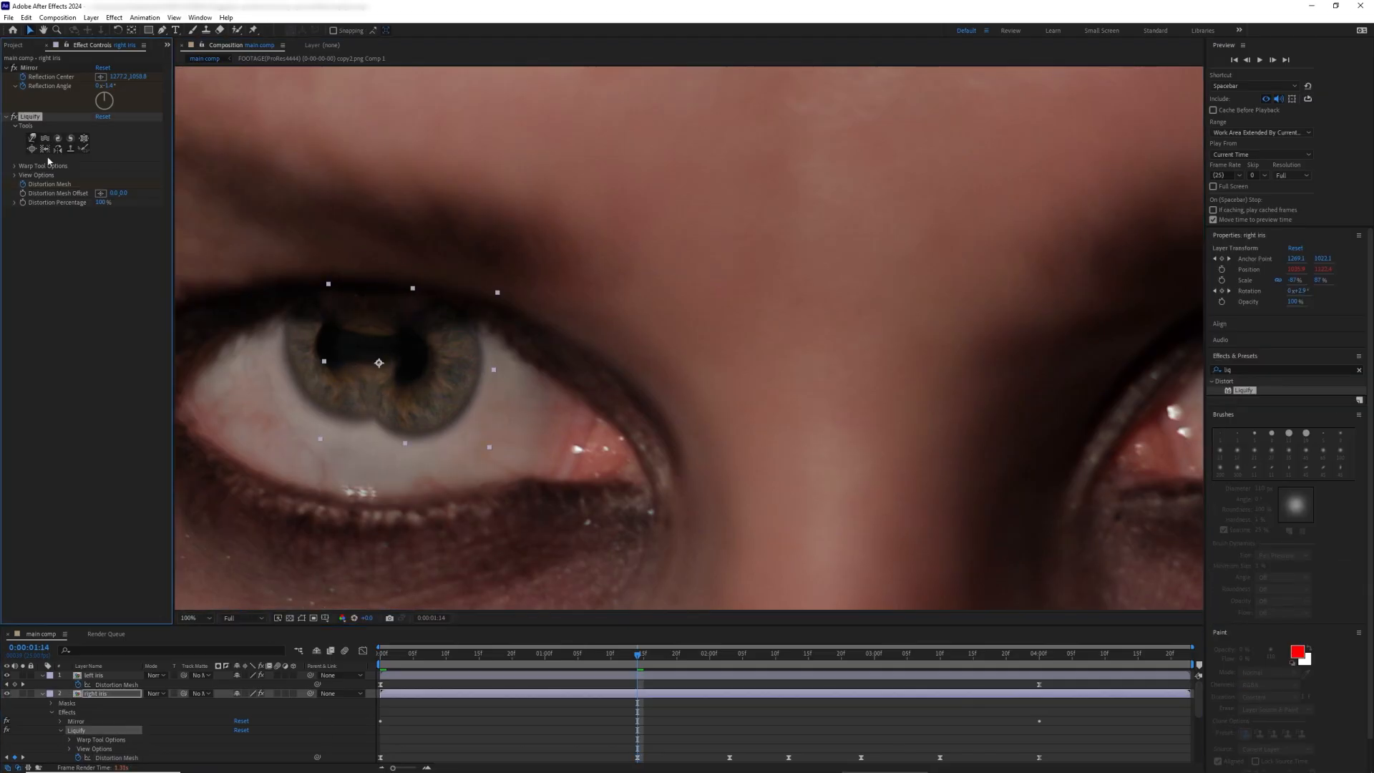
mouse_move(320, 420)
mouse_down()
mouse_move(333, 393)
mouse_move(312, 405)
mouse_move(349, 401)
mouse_move(336, 387)
mouse_move(264, 350)
mouse_move(280, 349)
mouse_move(271, 306)
mouse_move(382, 323)
mouse_move(342, 362)
mouse_move(355, 408)
mouse_move(393, 370)
mouse_move(352, 346)
mouse_up()
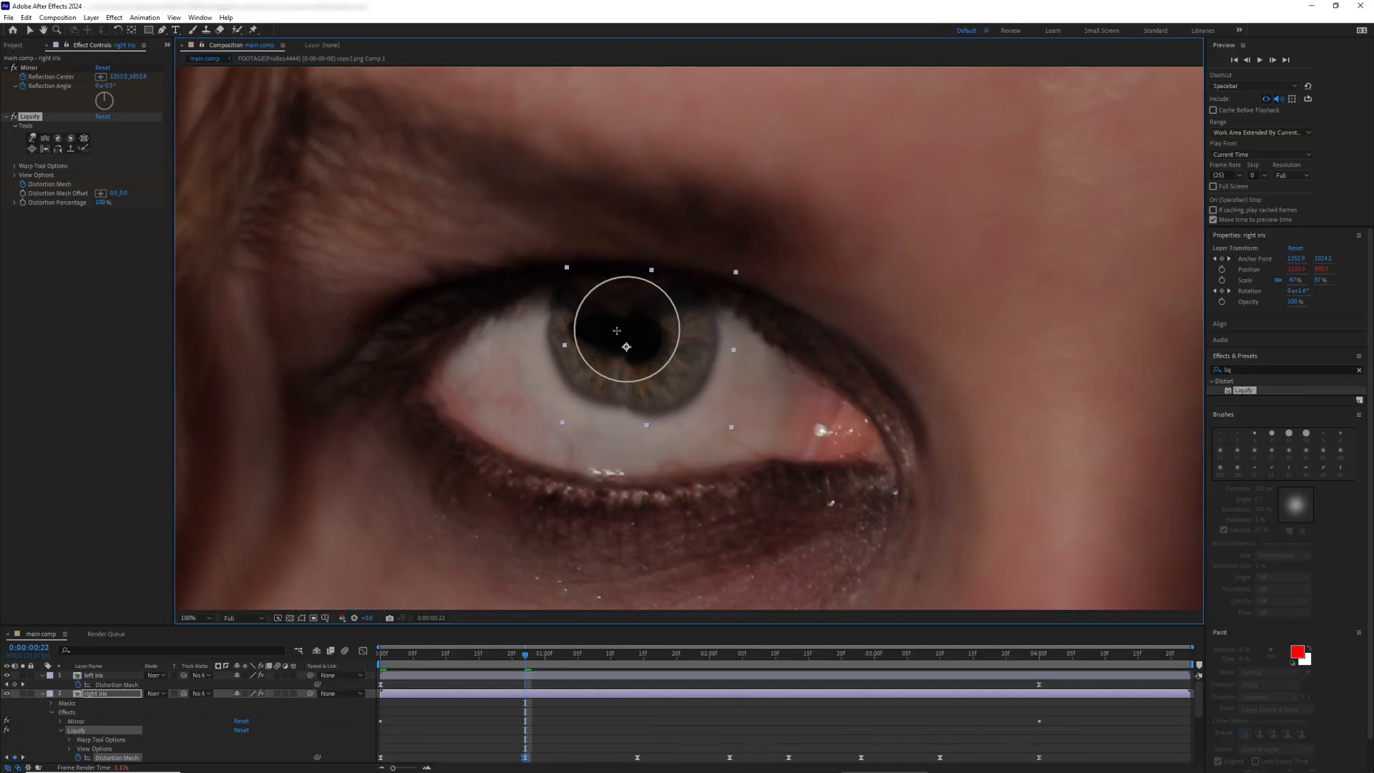
Step: At 0:00:00:22, warp the right iris's overlapping pupils to add an early Distortion Mesh keyframe
mouse_move(617, 330)
mouse_down()
mouse_move(592, 357)
mouse_move(581, 323)
mouse_move(604, 332)
mouse_move(603, 312)
mouse_move(598, 339)
mouse_move(568, 346)
mouse_move(602, 329)
mouse_move(600, 345)
mouse_move(602, 327)
mouse_move(642, 339)
mouse_move(614, 332)
mouse_up()
scroll(611, 331, down, 5)
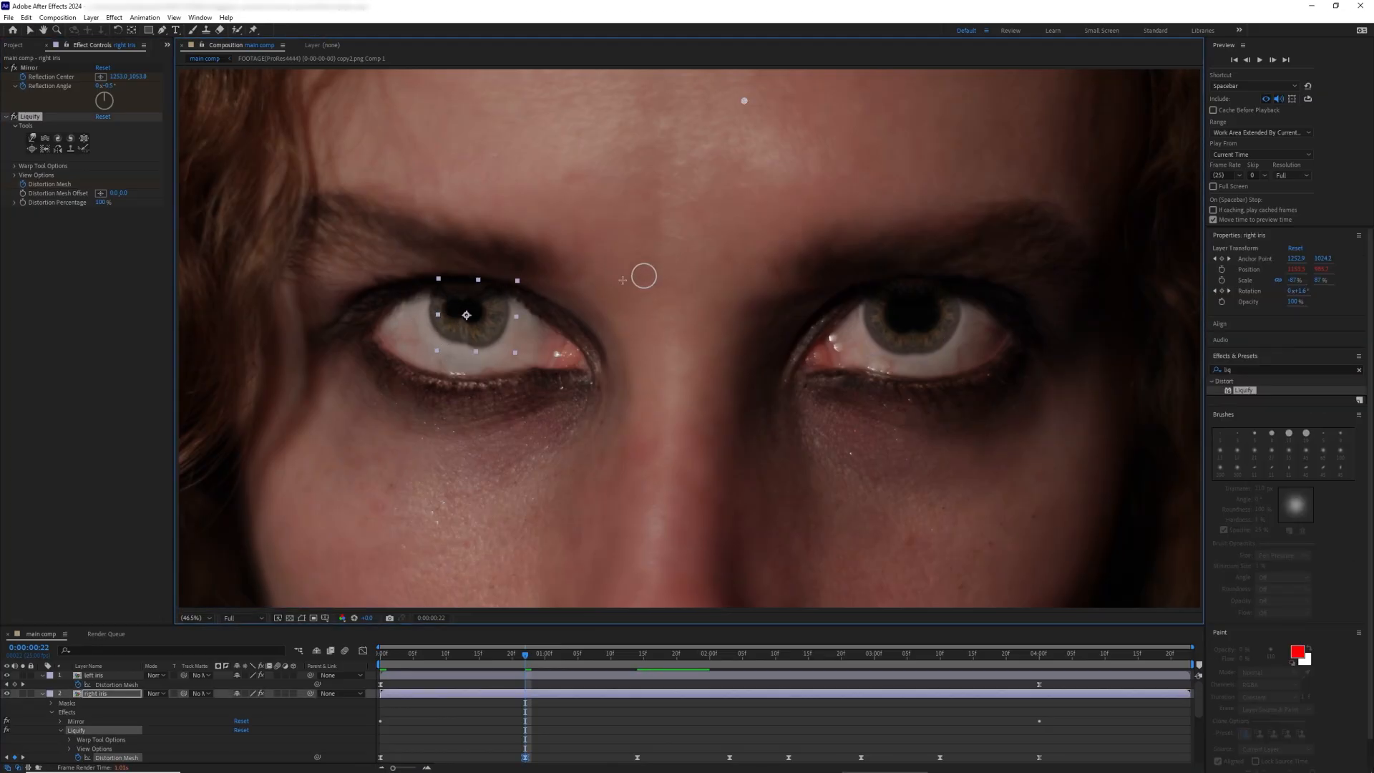
drag(430, 296, 450, 309)
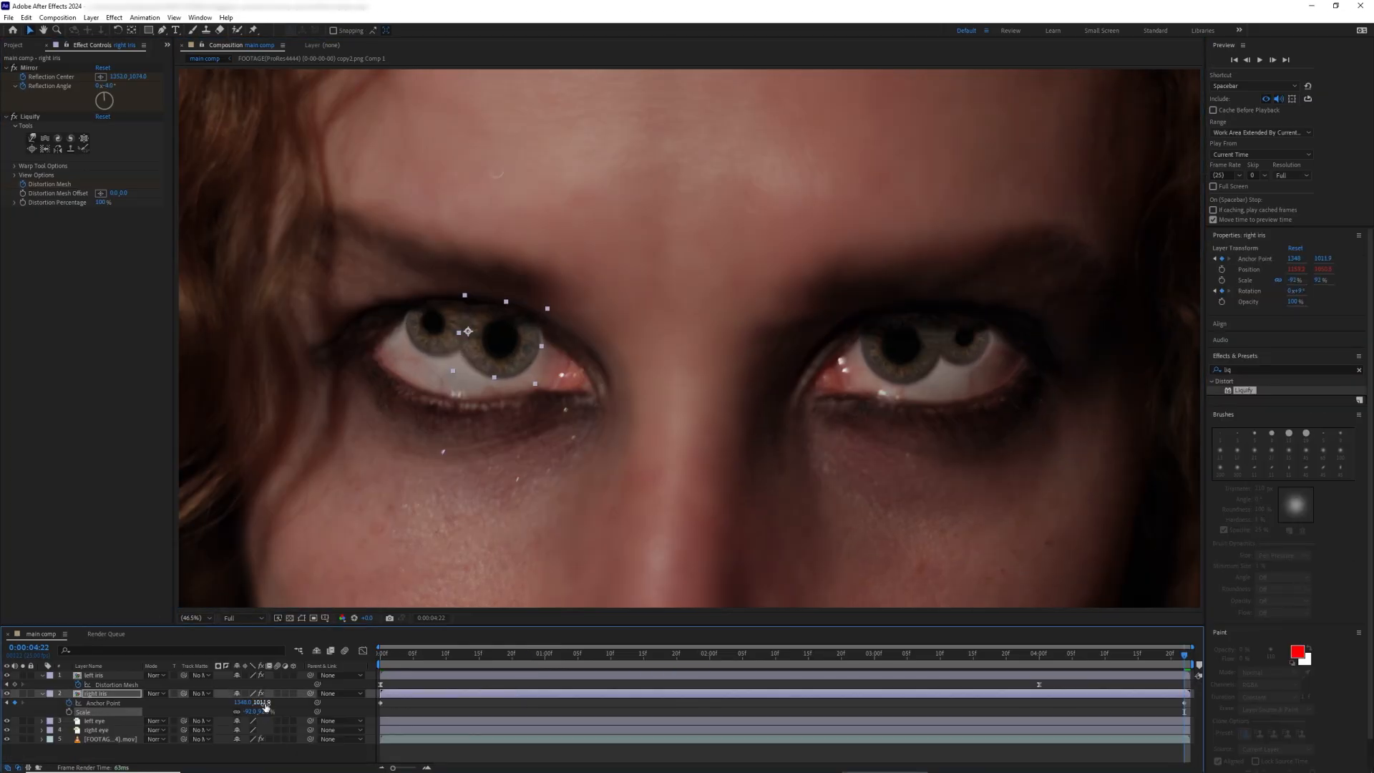
Step: Adjust the right iris's scale at 0:00:04:22 and show the left iris's Anchor Point and Scale properties
mouse_move(265, 707)
mouse_down()
mouse_move(241, 703)
mouse_move(266, 703)
mouse_move(268, 729)
mouse_move(269, 711)
mouse_up()
click(132, 675)
key(shift+a)
key(shift+s)
click(118, 711)
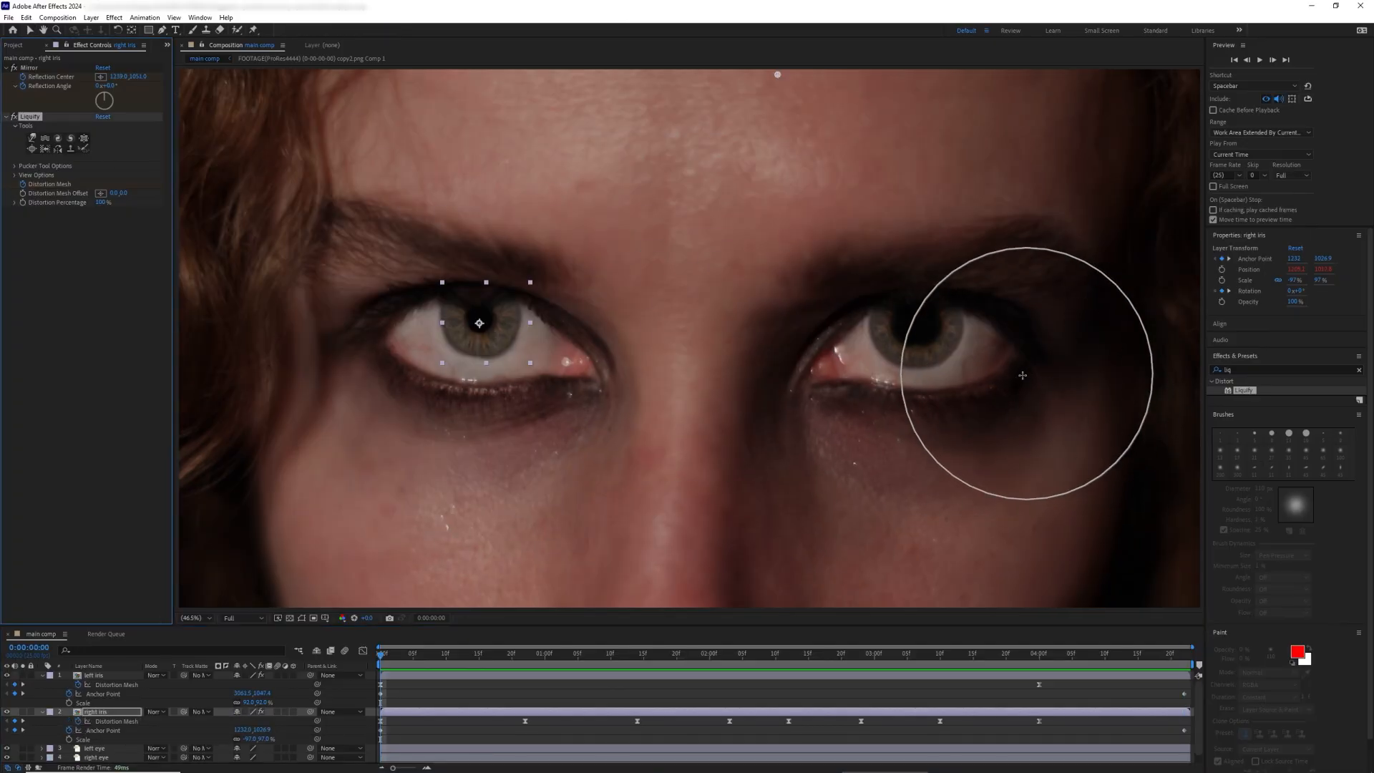
Step: Touch up the left iris's pupil at 0:00:00:00 with its Liquify effect
click(94, 675)
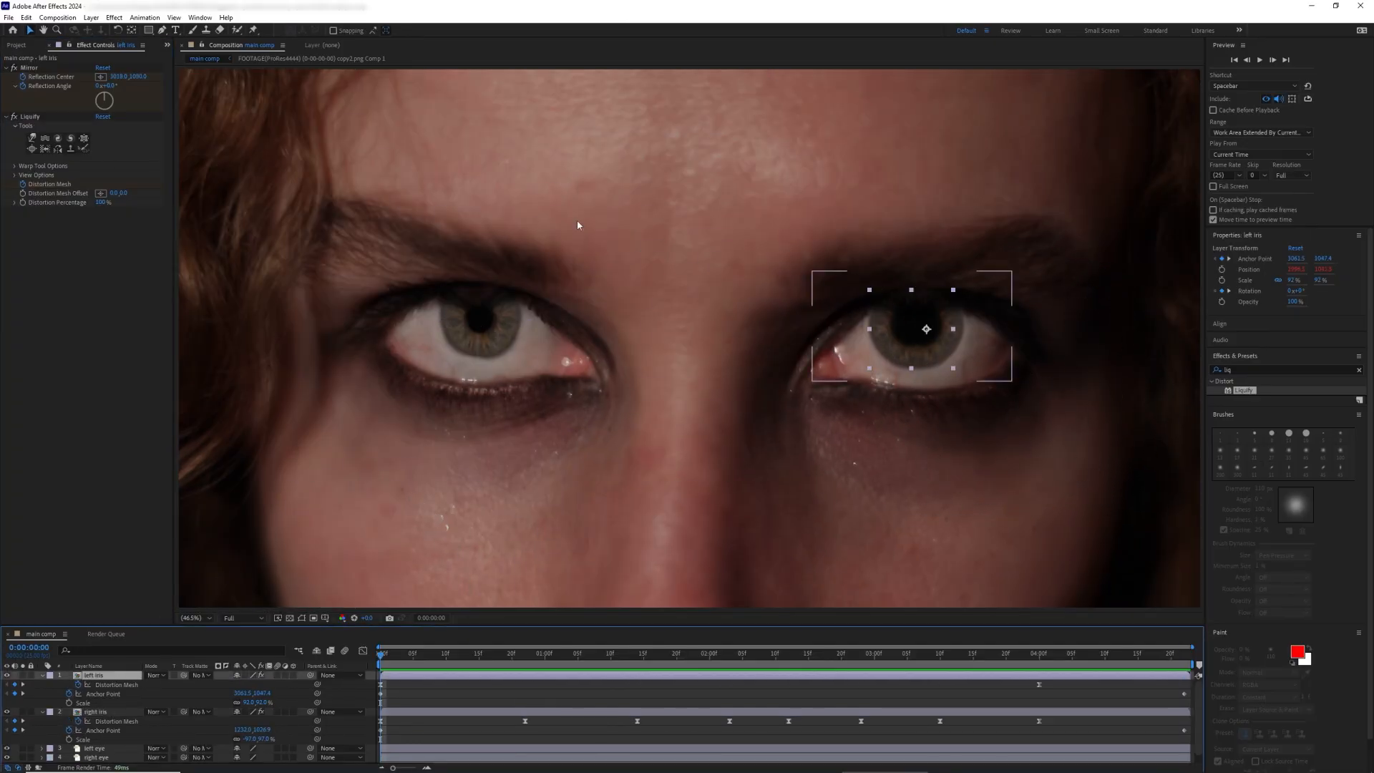
click(82, 146)
scroll(909, 336, up, 3)
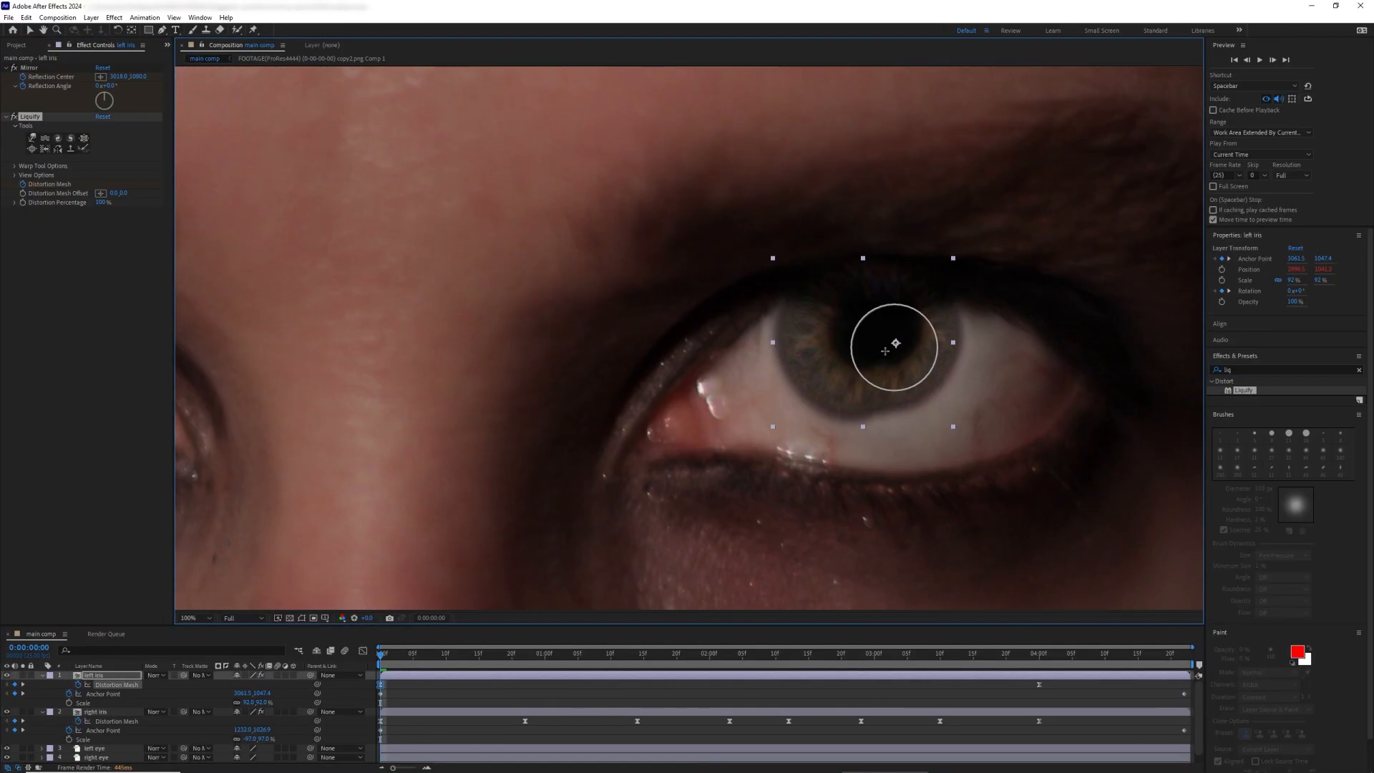
scroll(882, 414, down, 3)
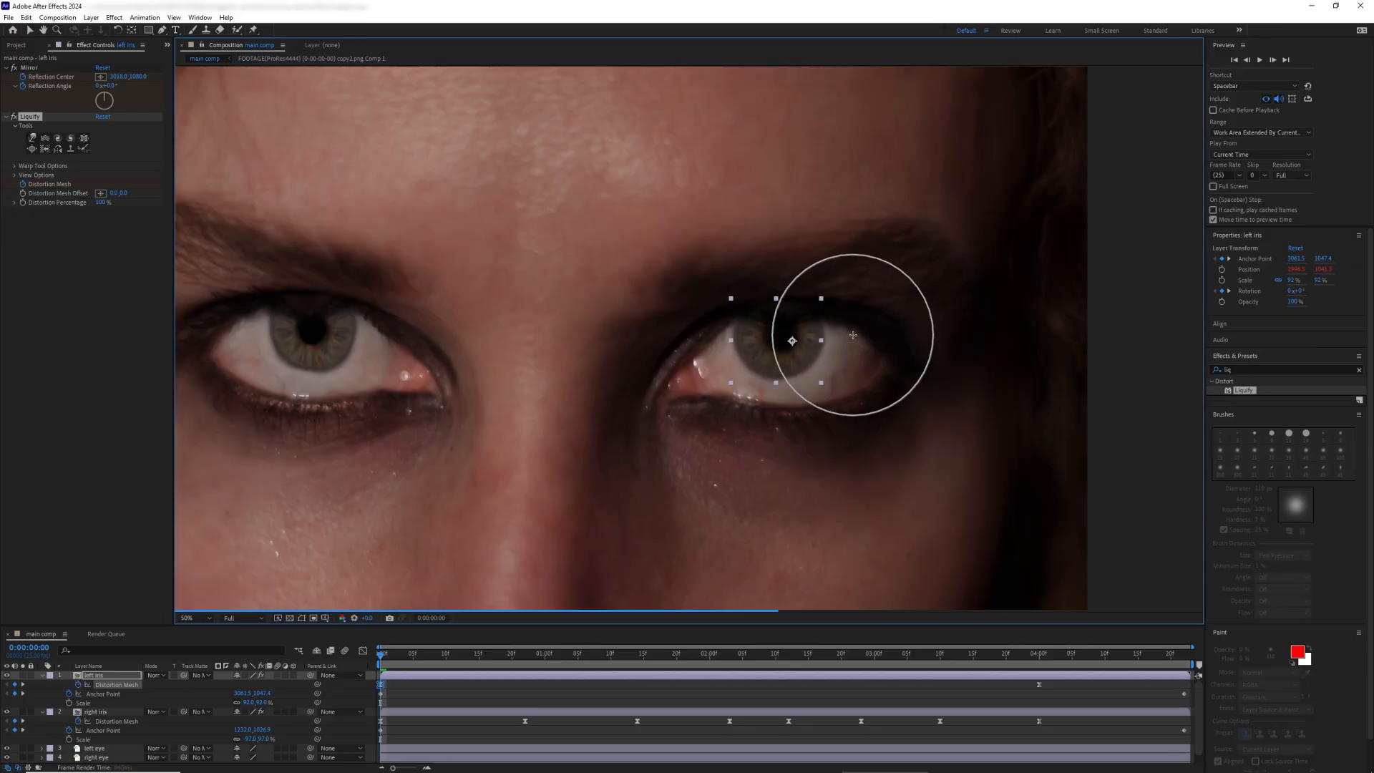
key(v)
Step: At 0:00:02:03, warp the left iris's two pupils apart to add an intermediate Distortion Mesh keyframe
click(729, 654)
scroll(819, 337, up, 2)
scroll(819, 337, down, 1)
scroll(823, 343, up, 1)
scroll(825, 387, down, 1)
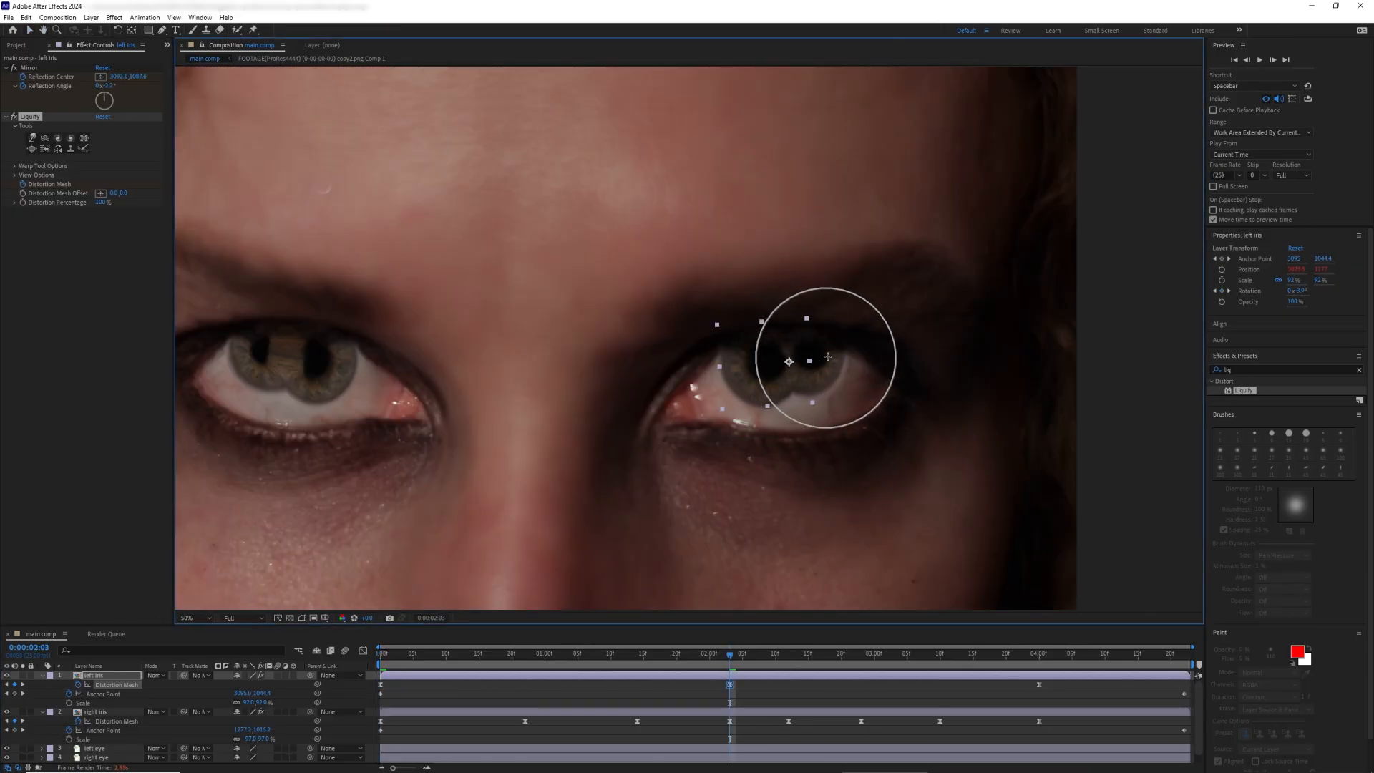
scroll(851, 344, up, 1)
mouse_move(733, 374)
mouse_down()
mouse_move(668, 383)
mouse_move(694, 404)
mouse_move(727, 351)
mouse_move(664, 353)
mouse_up()
scroll(683, 376, down, 1)
scroll(687, 379, up, 1)
mouse_move(742, 378)
mouse_down()
mouse_move(673, 375)
mouse_move(693, 369)
mouse_move(685, 403)
mouse_move(772, 355)
mouse_move(656, 358)
mouse_move(769, 339)
mouse_move(773, 365)
mouse_move(792, 352)
mouse_move(785, 386)
mouse_up()
scroll(715, 358, down, 1)
scroll(689, 364, up, 1)
scroll(815, 379, down, 1)
Step: Reshape the left iris's inner pupil at 0:00:02:13 with the Liquify Warp tool to add a Distortion Mesh keyframe
click(795, 655)
scroll(822, 405, up, 1)
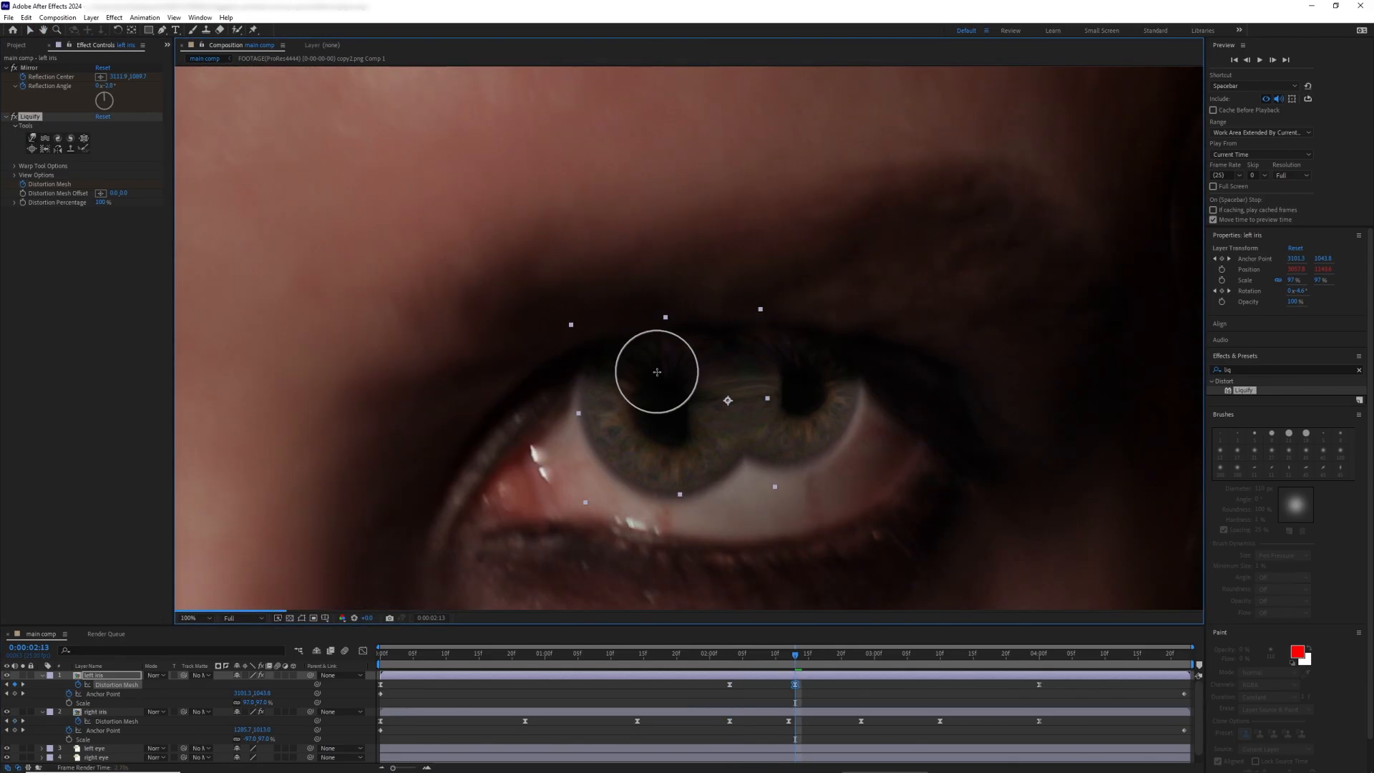
click(861, 655)
Step: At 0:00:00:22, warp the left iris's pupil inward to add an early Distortion Mesh keyframe
click(525, 654)
scroll(930, 344, down, 1)
scroll(935, 293, up, 1)
drag(903, 326, 862, 326)
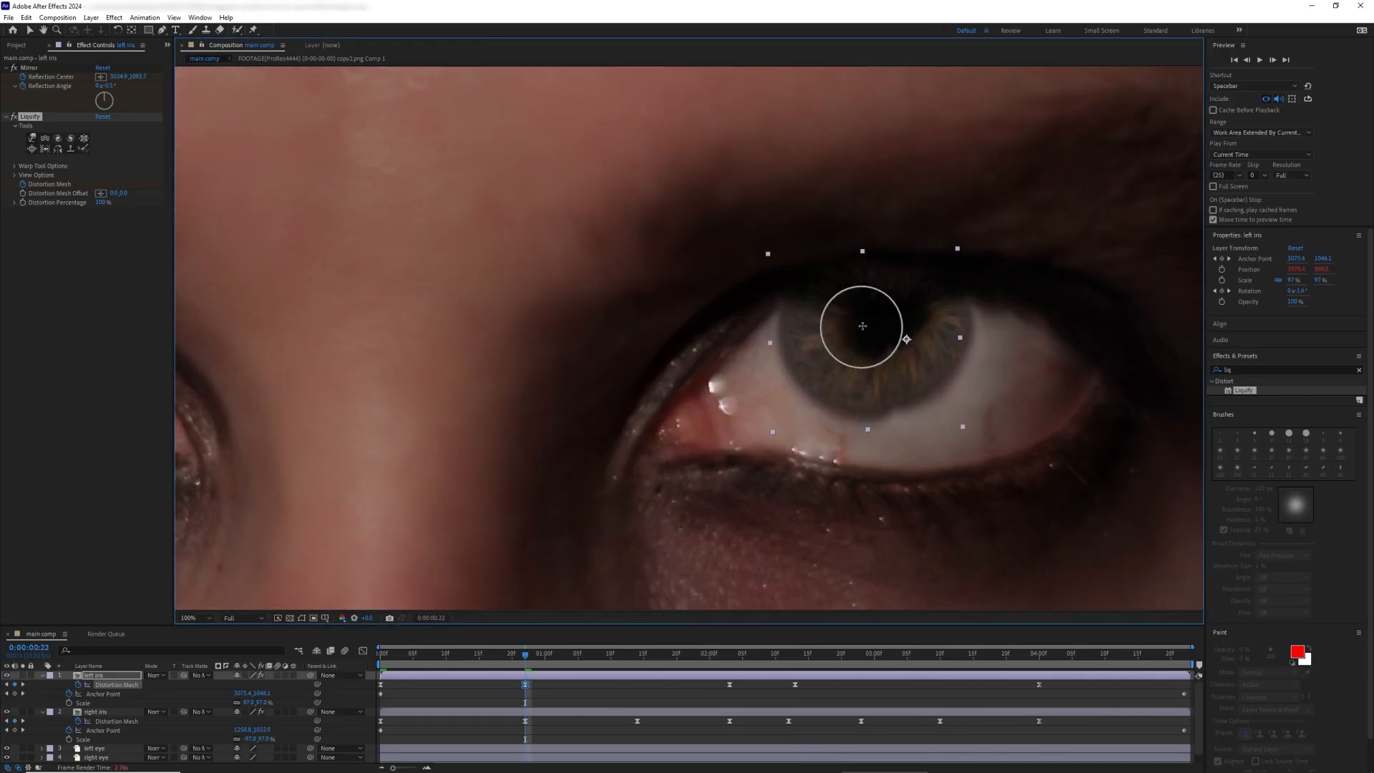
scroll(941, 302, down, 1)
Step: At 0:00:01:14, warp the left iris's merging pupils apart with Liquify to add a Distortion Mesh keyframe
click(32, 137)
click(637, 655)
scroll(1037, 367, up, 1)
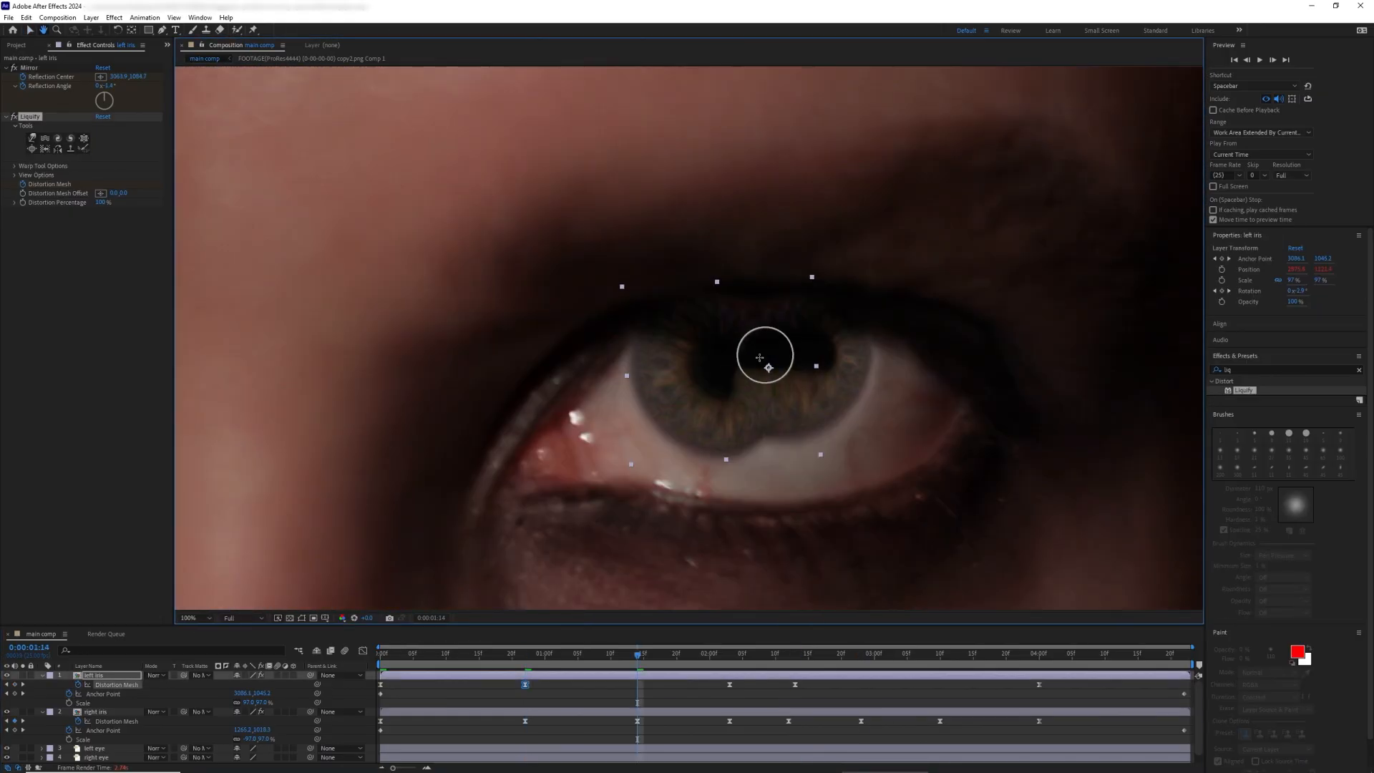
drag(763, 352, 719, 349)
scroll(688, 338, down, 1)
click(84, 138)
scroll(748, 348, up, 1)
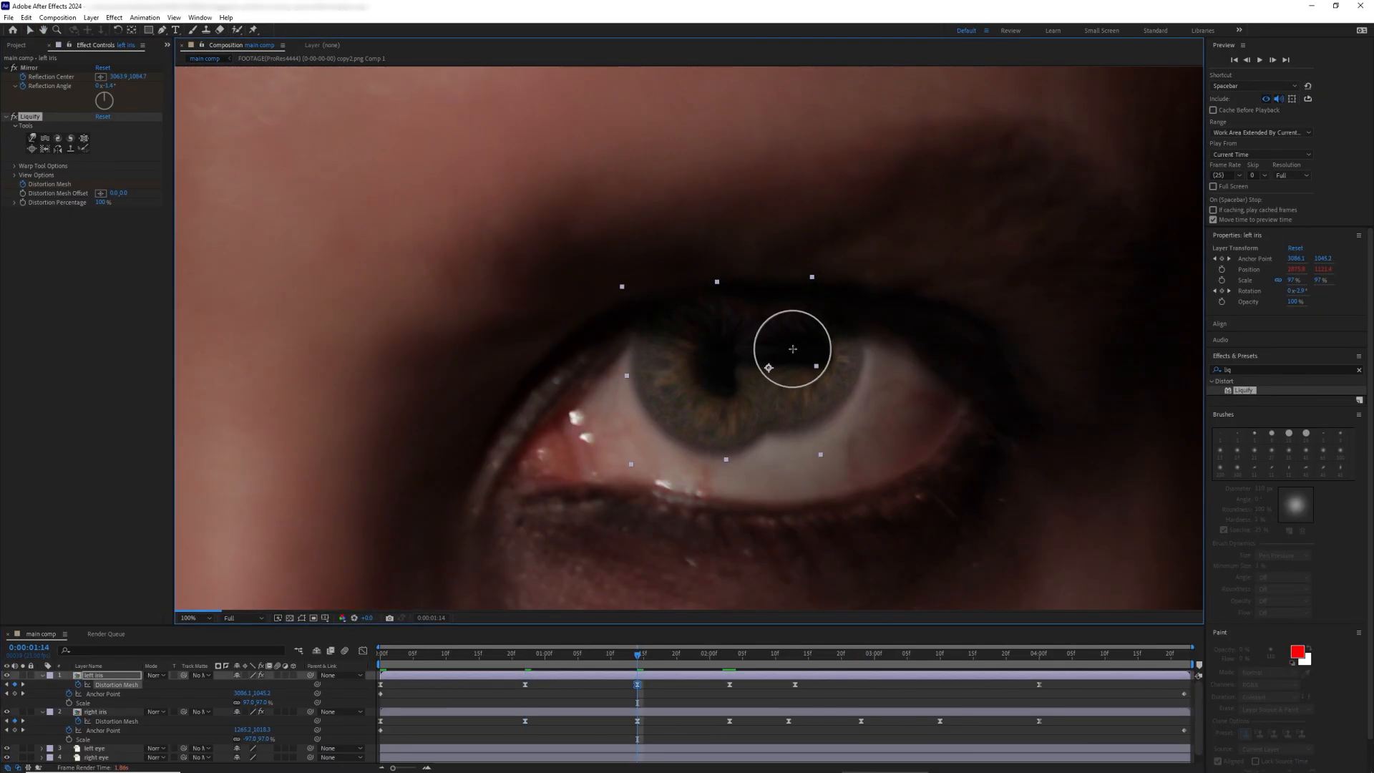
scroll(805, 340, down, 1)
Step: At 0:00:01:05, refine the left iris's pupil shape with the Liquify Pucker and Warp tools
click(578, 654)
drag(782, 337, 744, 345)
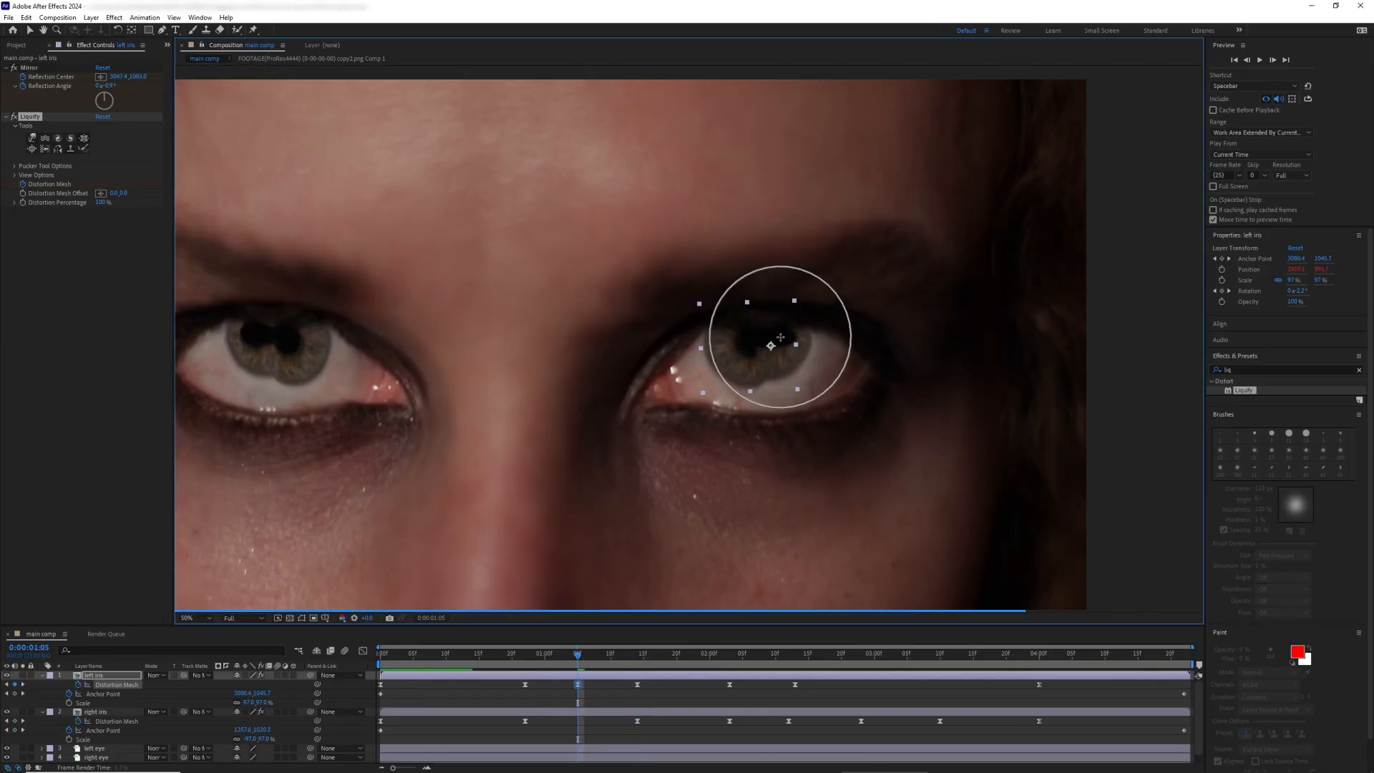
scroll(691, 336, up, 1)
drag(898, 332, 890, 334)
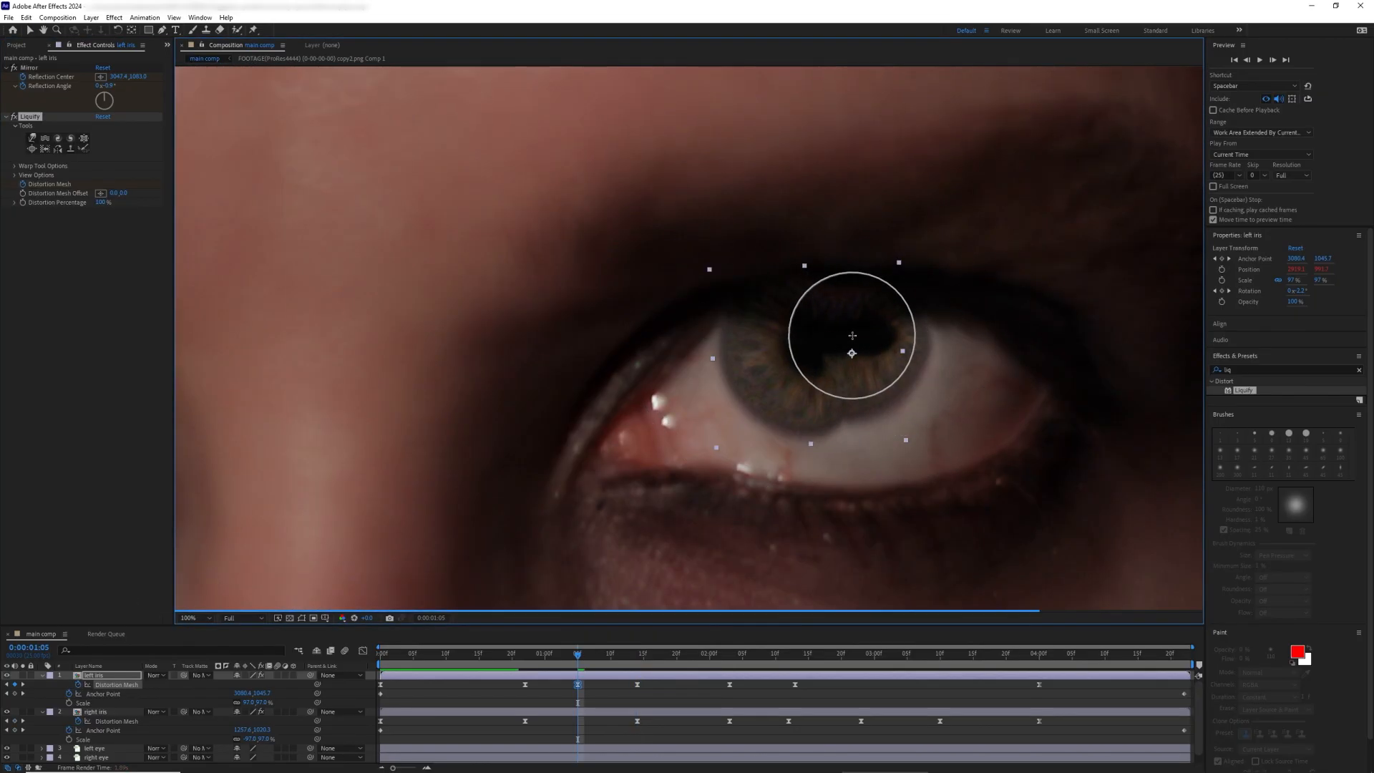
drag(853, 337, 822, 346)
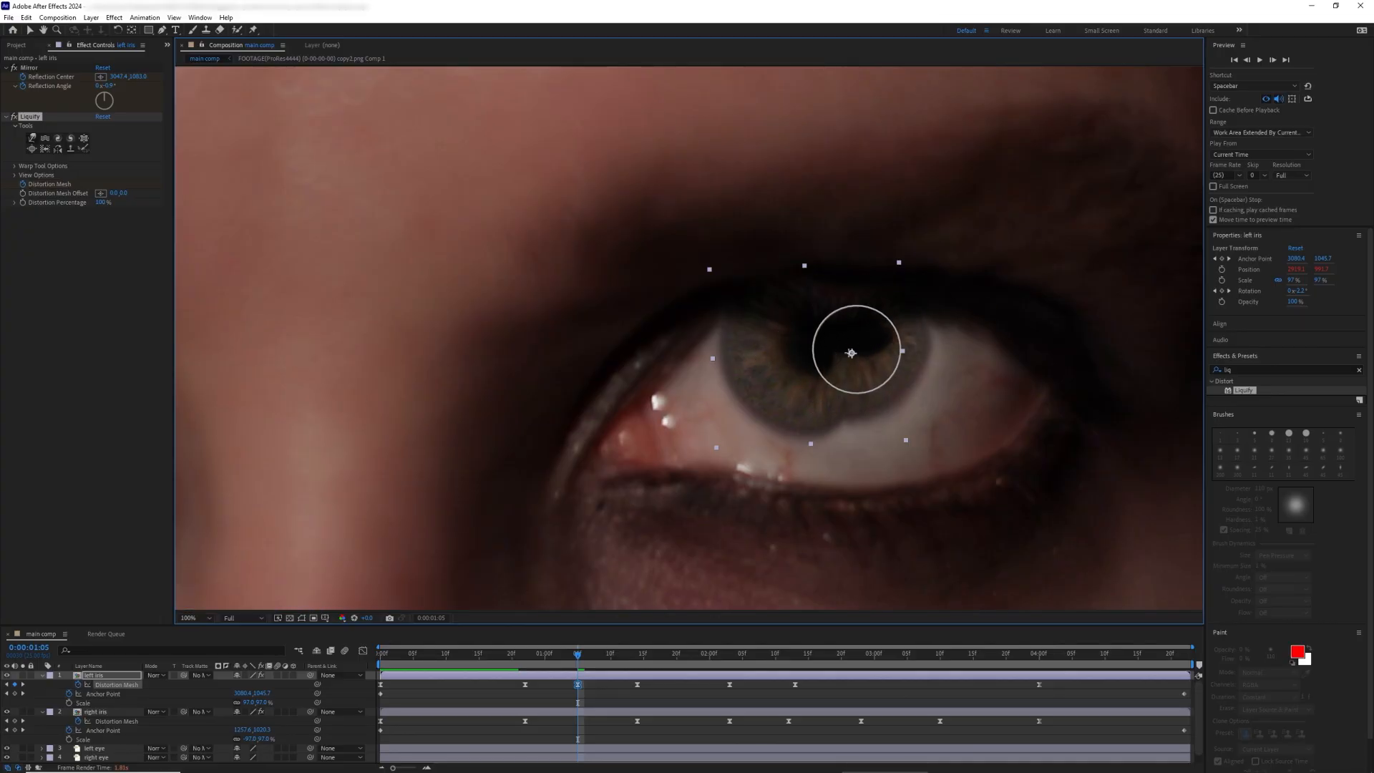
Step: Warp the left iris's pupils at 0:00:01:10 to smooth the split with another Distortion Mesh keyframe
scroll(857, 349, down, 1)
click(611, 654)
scroll(788, 389, up, 1)
mouse_move(868, 380)
mouse_down()
mouse_move(817, 379)
mouse_move(871, 385)
mouse_up()
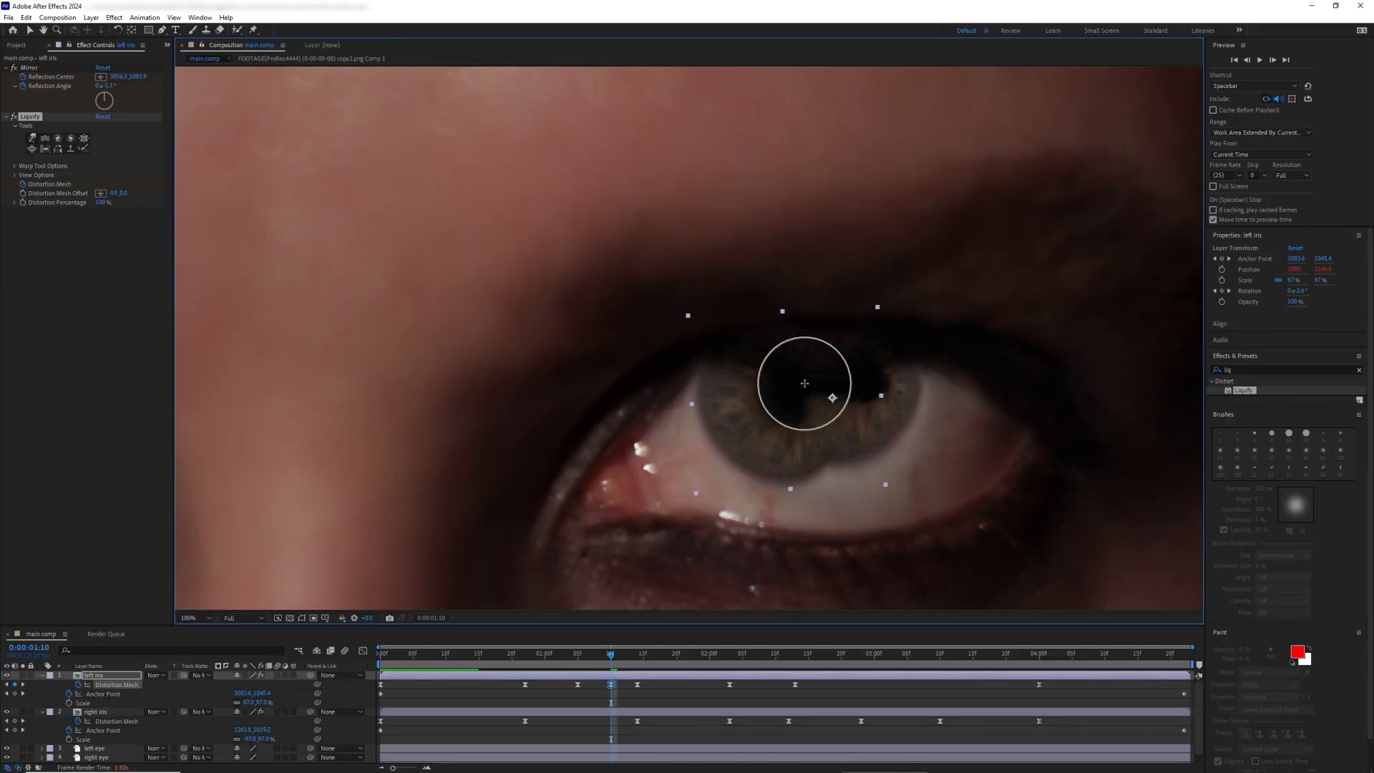
key(Page_Up)
key(Page_Up)
mouse_move(701, 397)
mouse_down()
mouse_move(721, 390)
mouse_move(702, 396)
mouse_up()
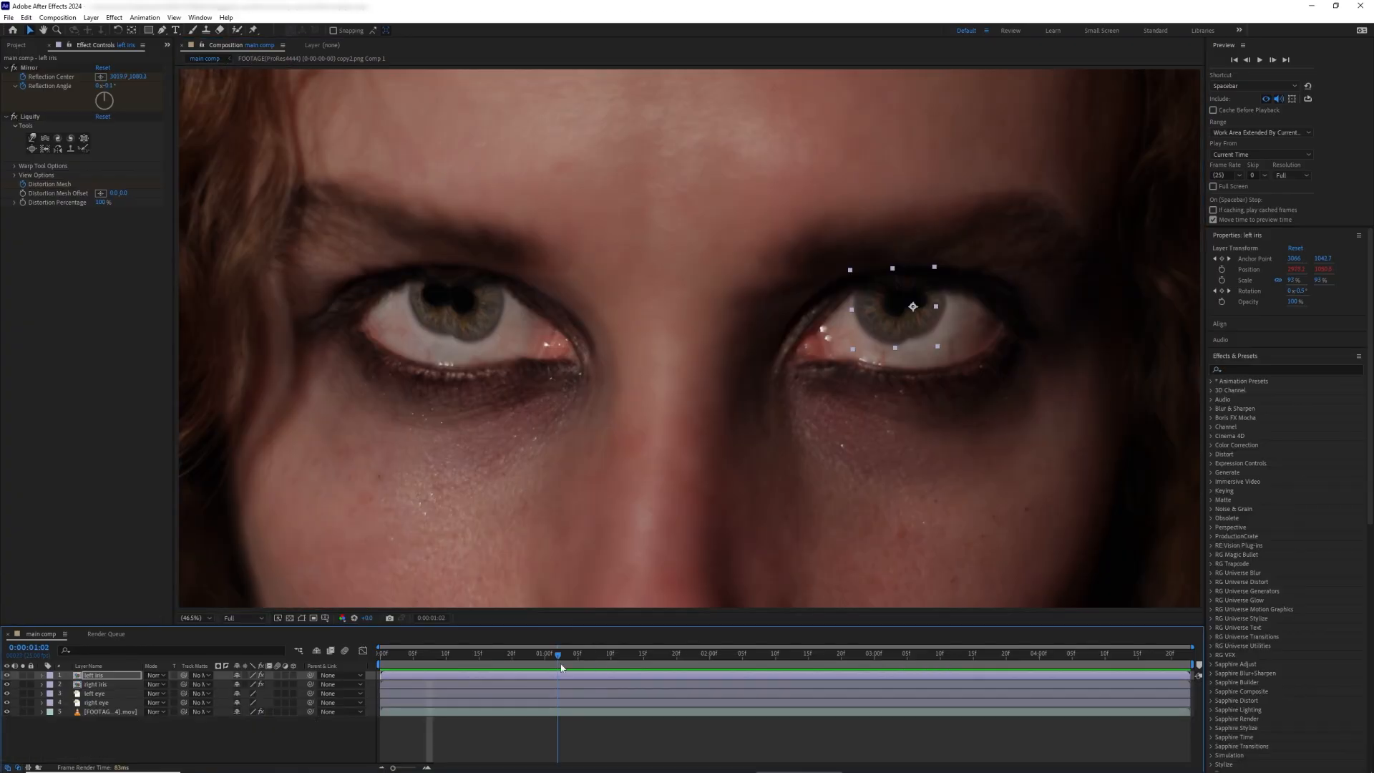
Step: Save the main comp frame at 0:00:01:09 as the Photoshop file "main comp (0-00-01-09)" and queue it for rendering
drag(562, 669, 604, 674)
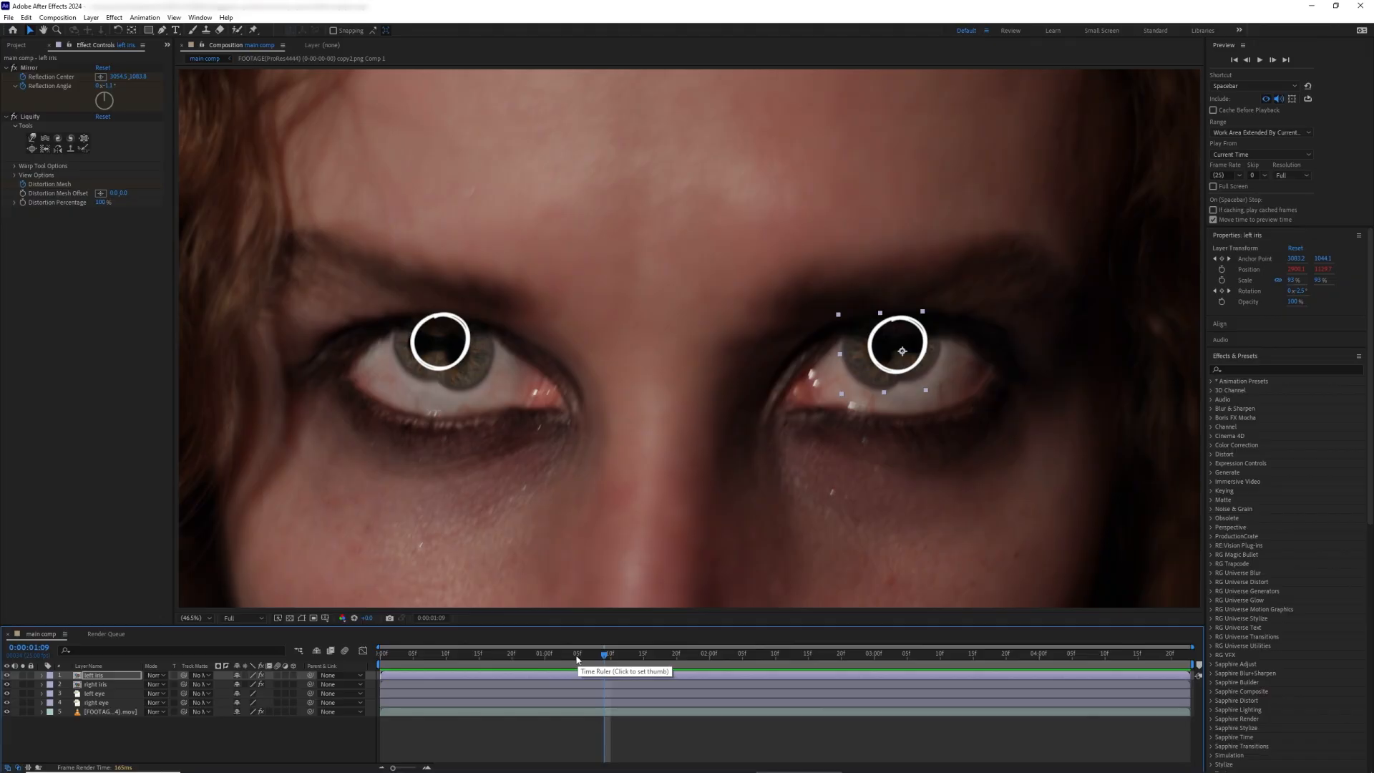
click(57, 17)
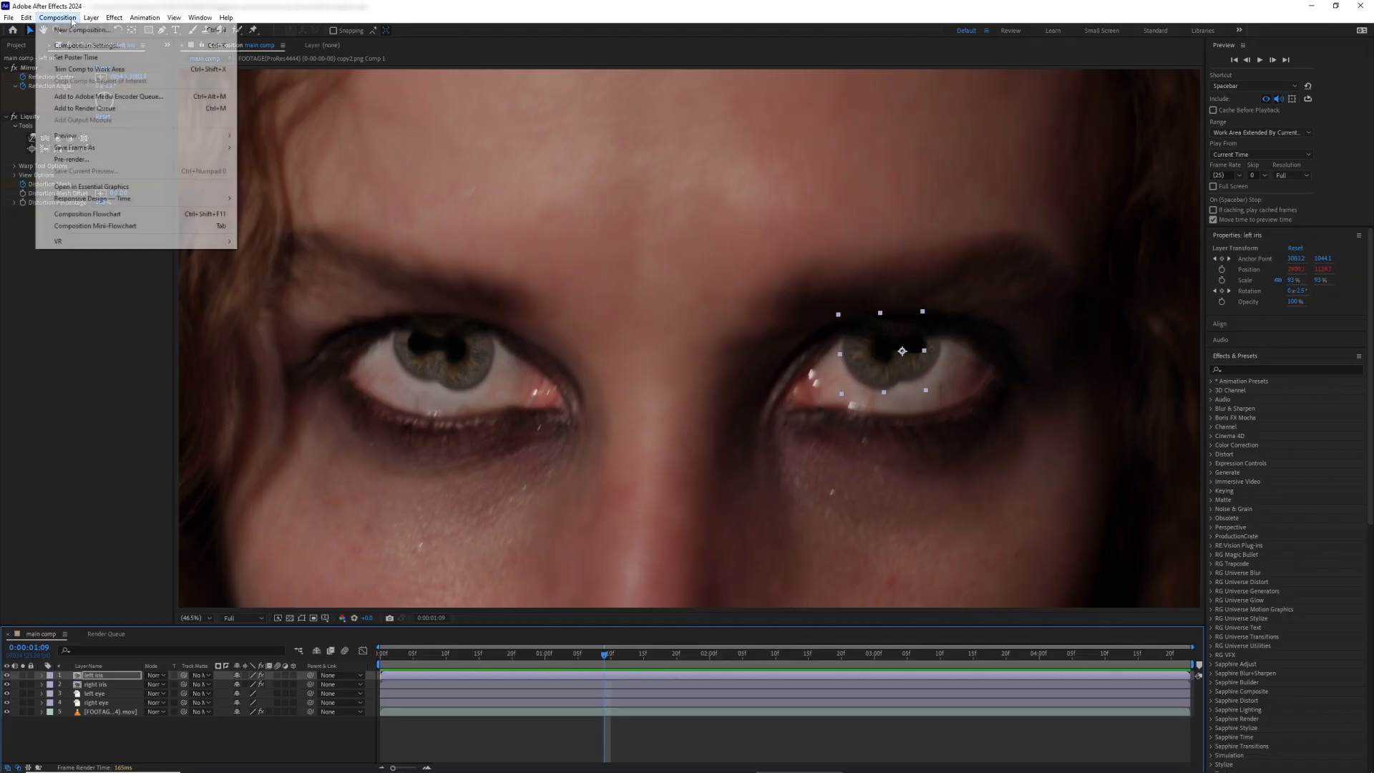
click(259, 148)
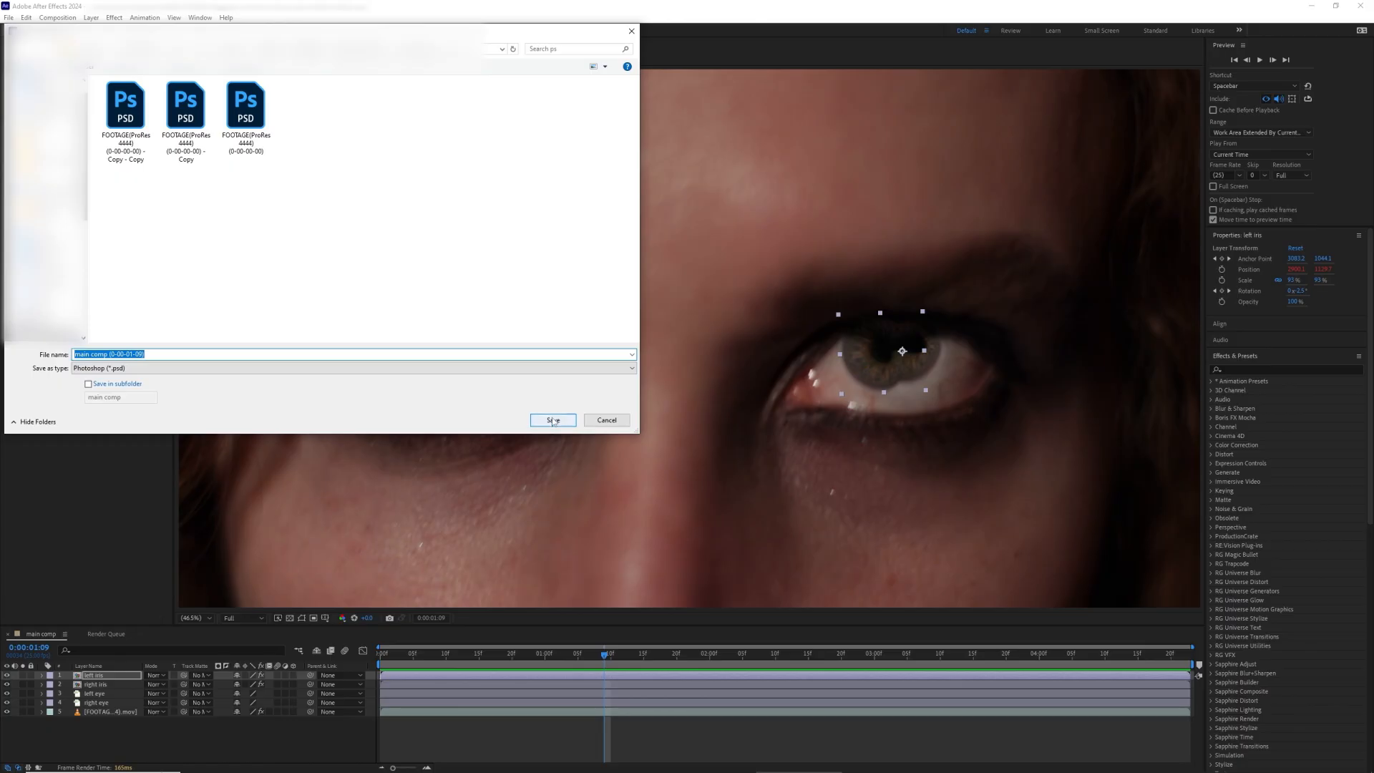
click(553, 420)
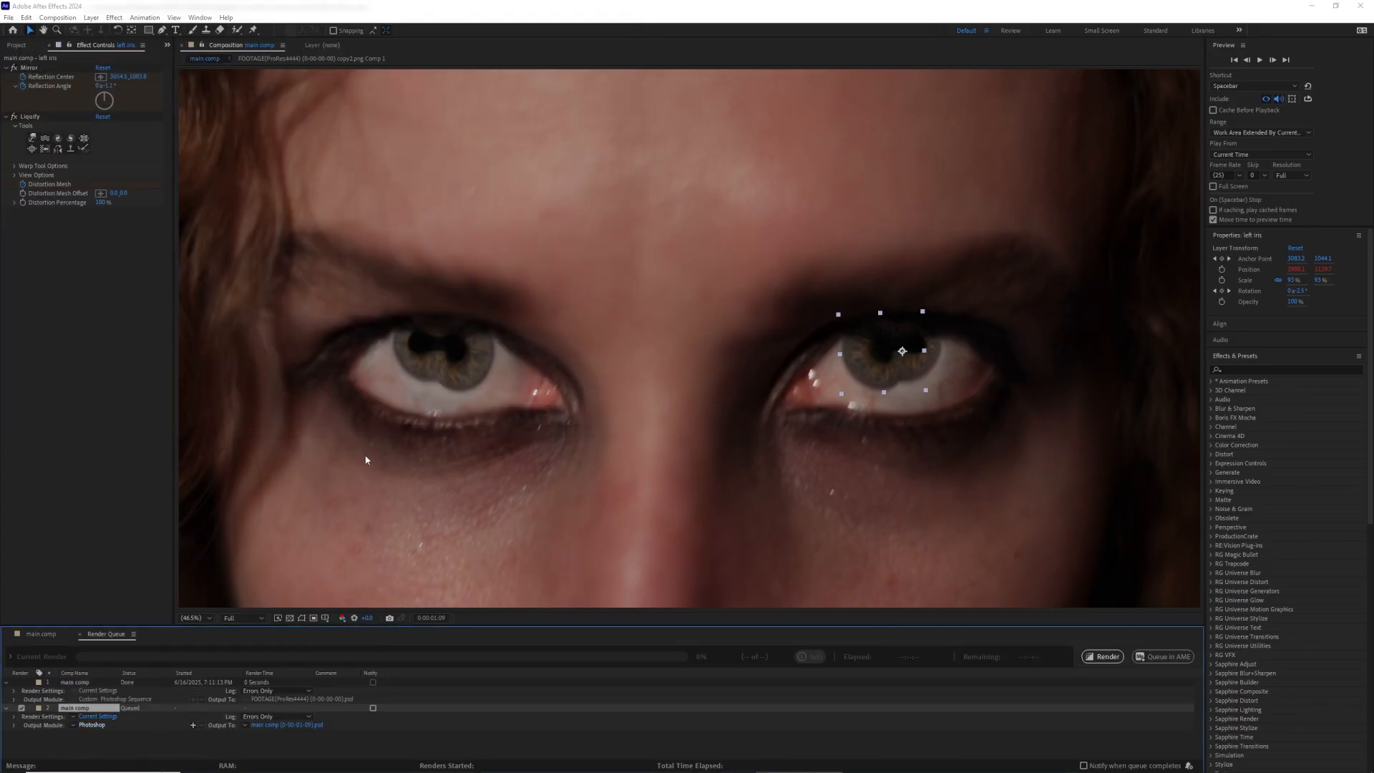
Step: Set the queued frame's output module to RGB + Alpha with Trillions of Colors+ depth, and render it
click(393, 253)
click(399, 294)
click(390, 302)
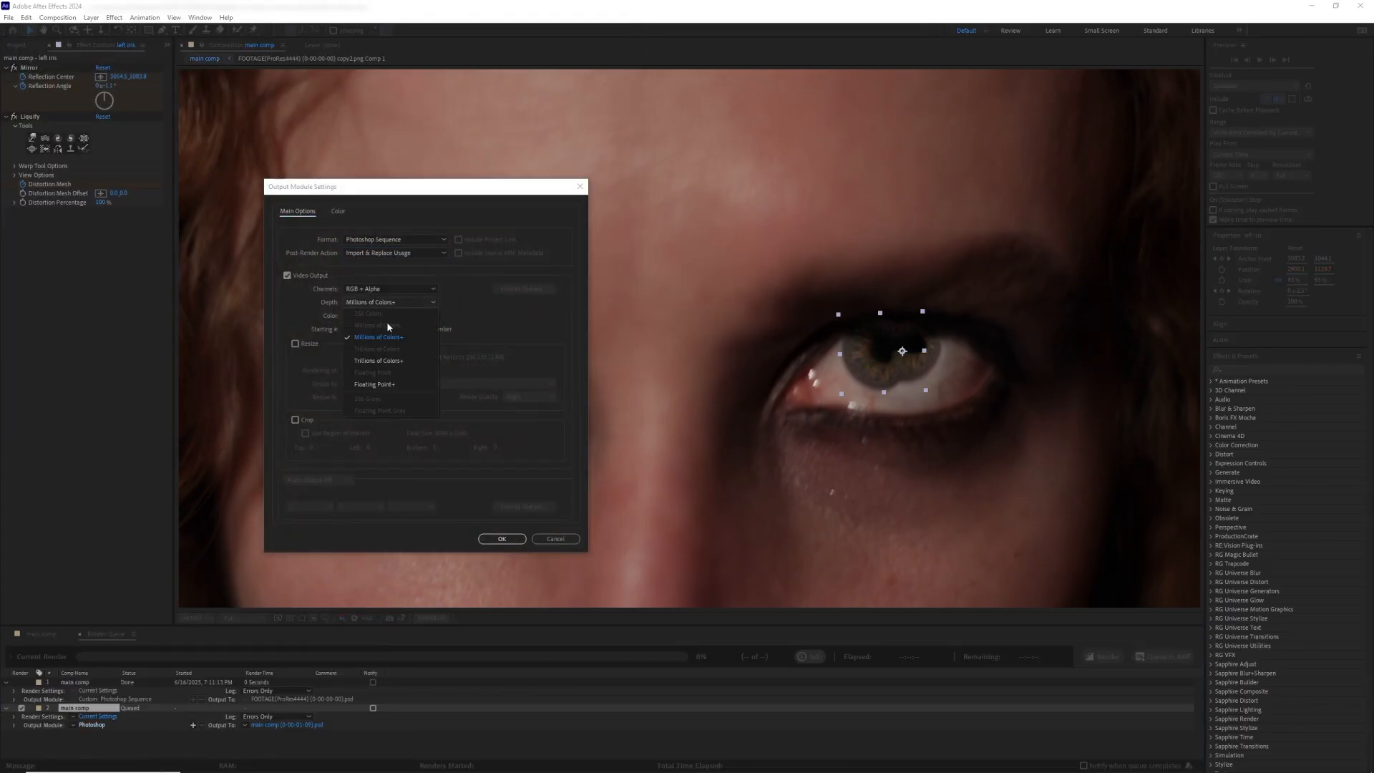
click(379, 358)
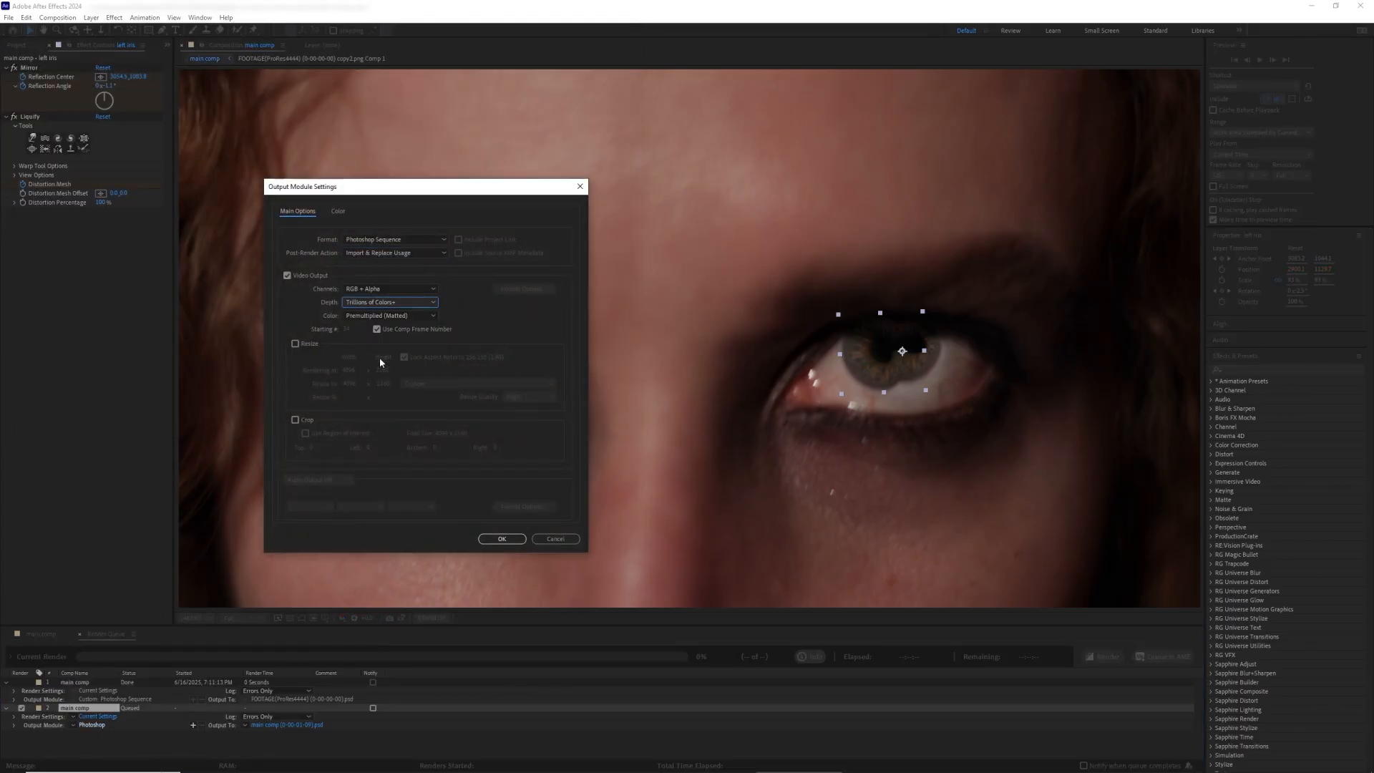
click(501, 538)
click(1104, 657)
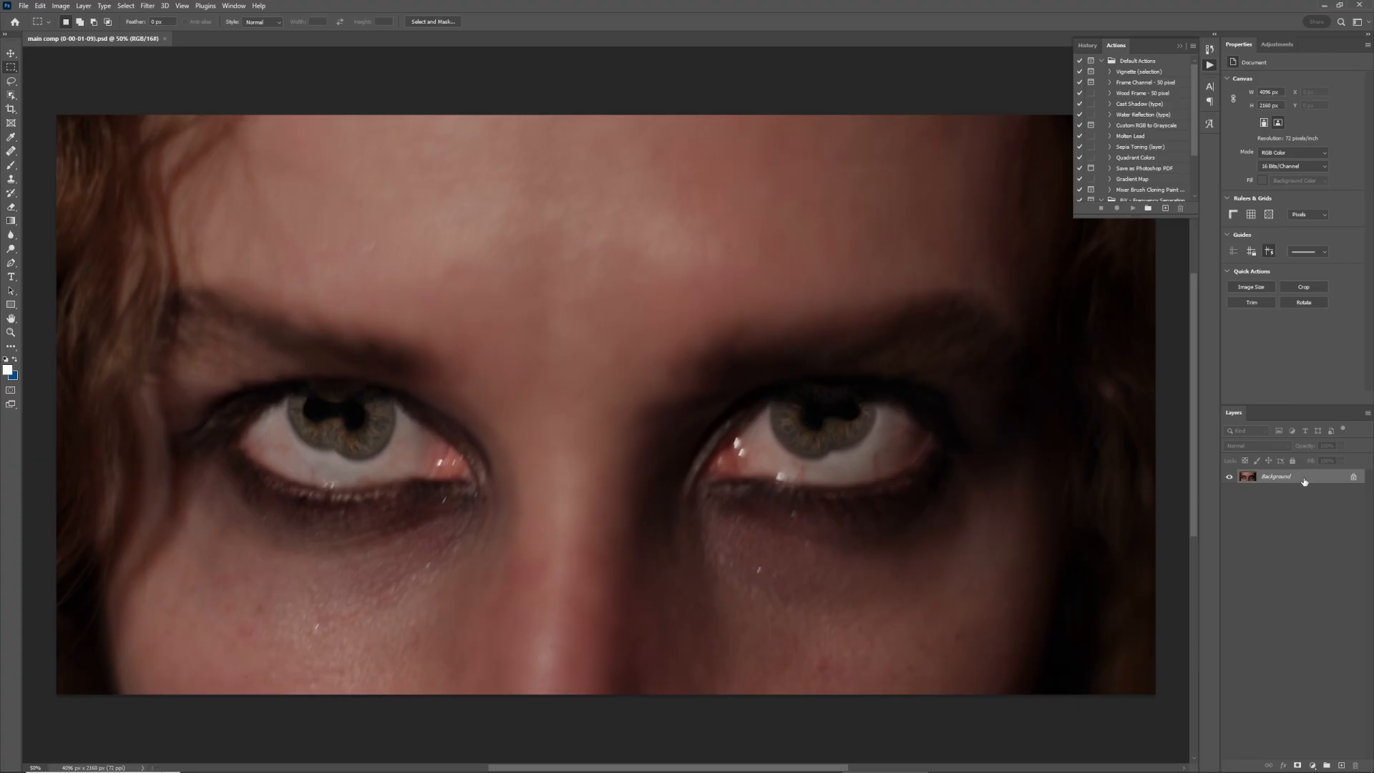
Step: Switch to Photoshop and duplicate the Background layer of main comp (0-00-01-09).psd
right_click(1304, 481)
click(1309, 502)
click(775, 230)
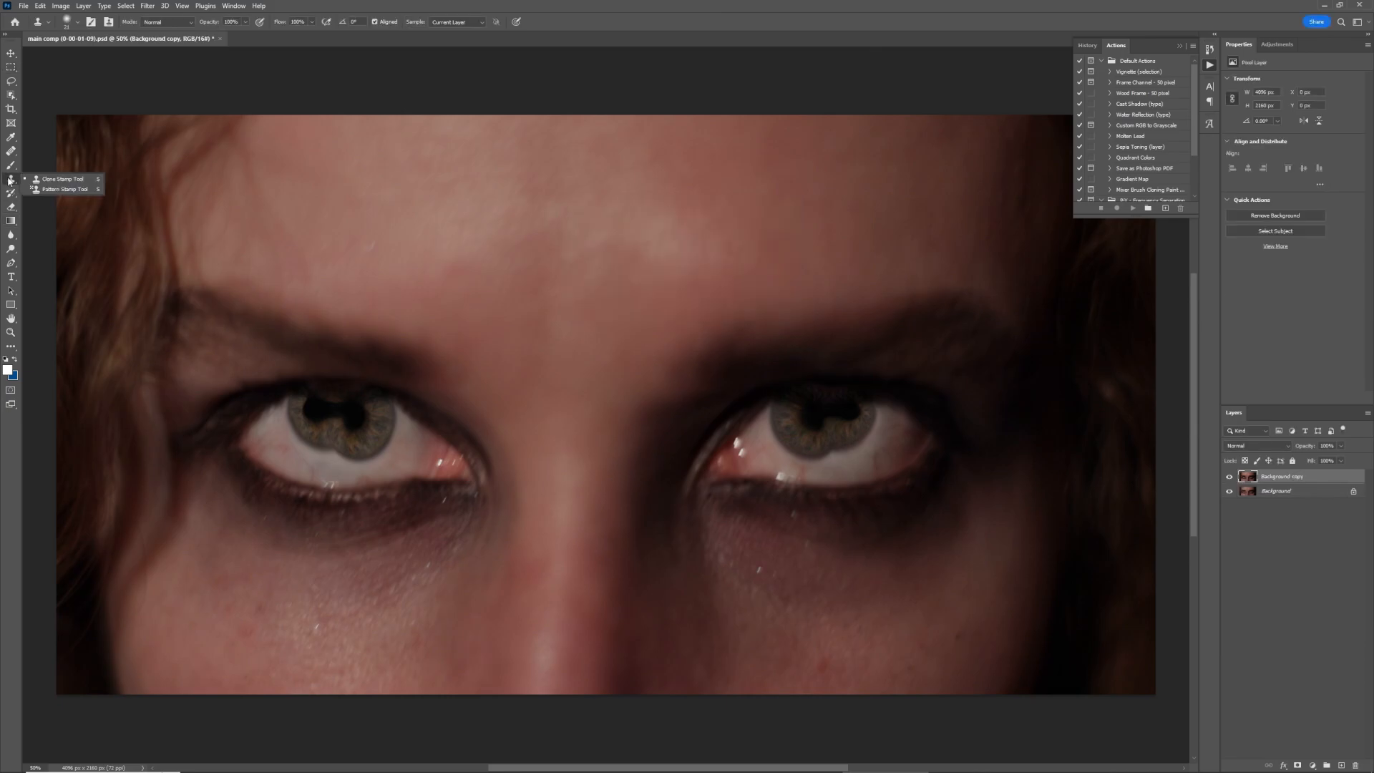
Step: Cover the subject's right eye's inner pupil and the dark bridge with iris texture using the Clone Stamp Tool
click(10, 179)
scroll(298, 456, up, 6)
scroll(326, 422, up, 3)
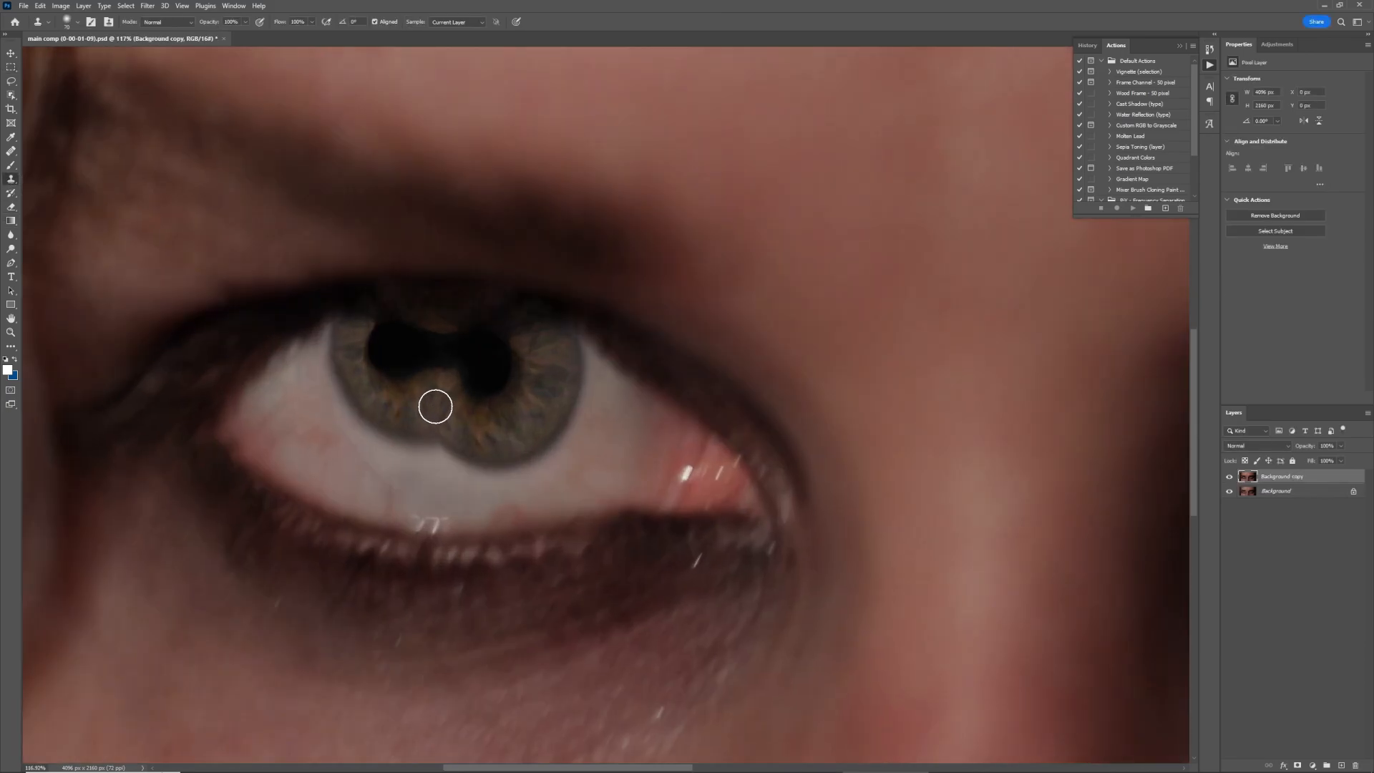
alt+click(435, 404)
mouse_move(444, 381)
mouse_down()
mouse_move(440, 334)
mouse_move(477, 345)
mouse_move(471, 374)
mouse_move(498, 390)
mouse_move(497, 425)
mouse_move(479, 389)
mouse_move(522, 402)
mouse_move(500, 383)
mouse_move(524, 367)
mouse_move(506, 359)
mouse_move(526, 355)
mouse_move(490, 349)
mouse_up()
alt+click(498, 425)
alt+click(522, 402)
alt+click(525, 369)
alt+click(516, 348)
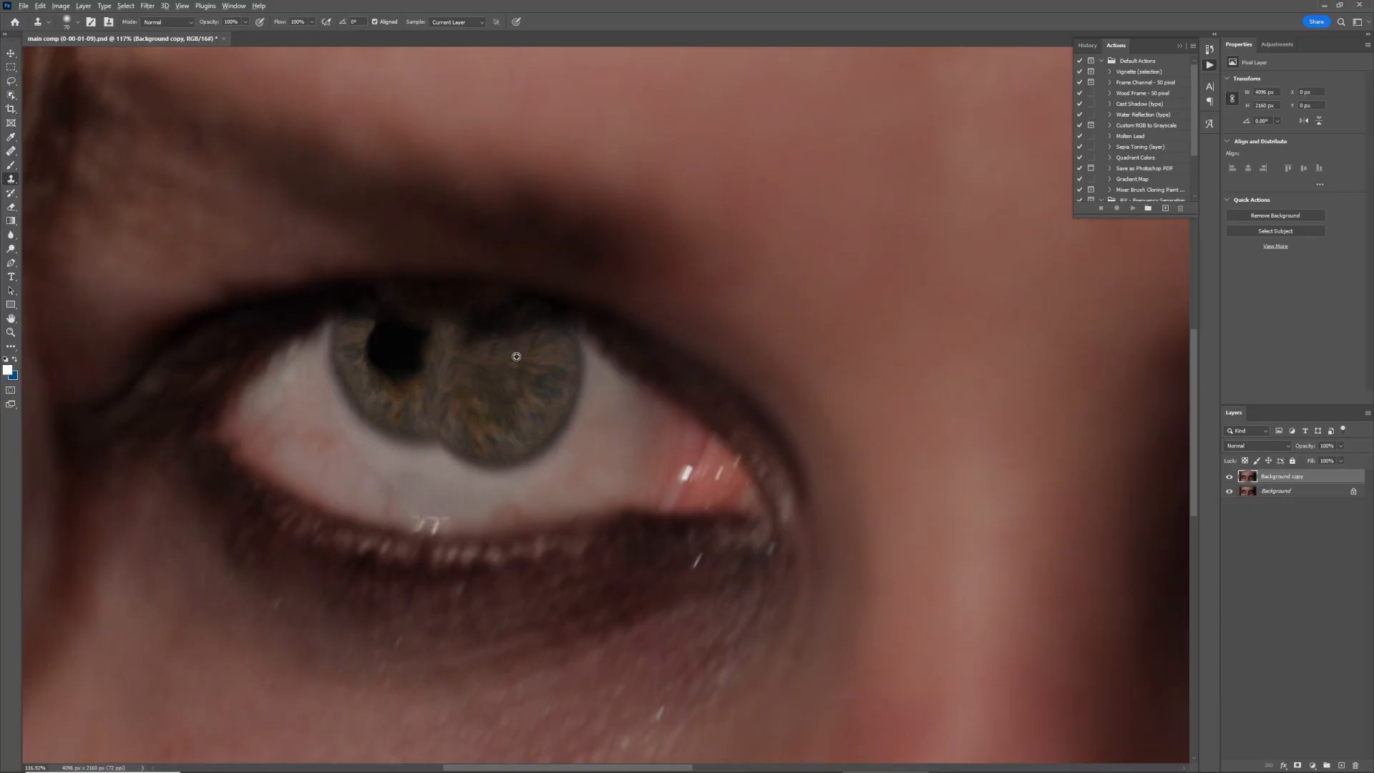
Step: Clone iris texture over the remaining outer pupil of the same eye
alt+click(393, 396)
mouse_move(393, 385)
mouse_down()
mouse_move(409, 374)
mouse_move(378, 358)
mouse_move(392, 339)
mouse_move(418, 346)
mouse_move(433, 324)
mouse_up()
alt+click(362, 323)
alt+click(445, 336)
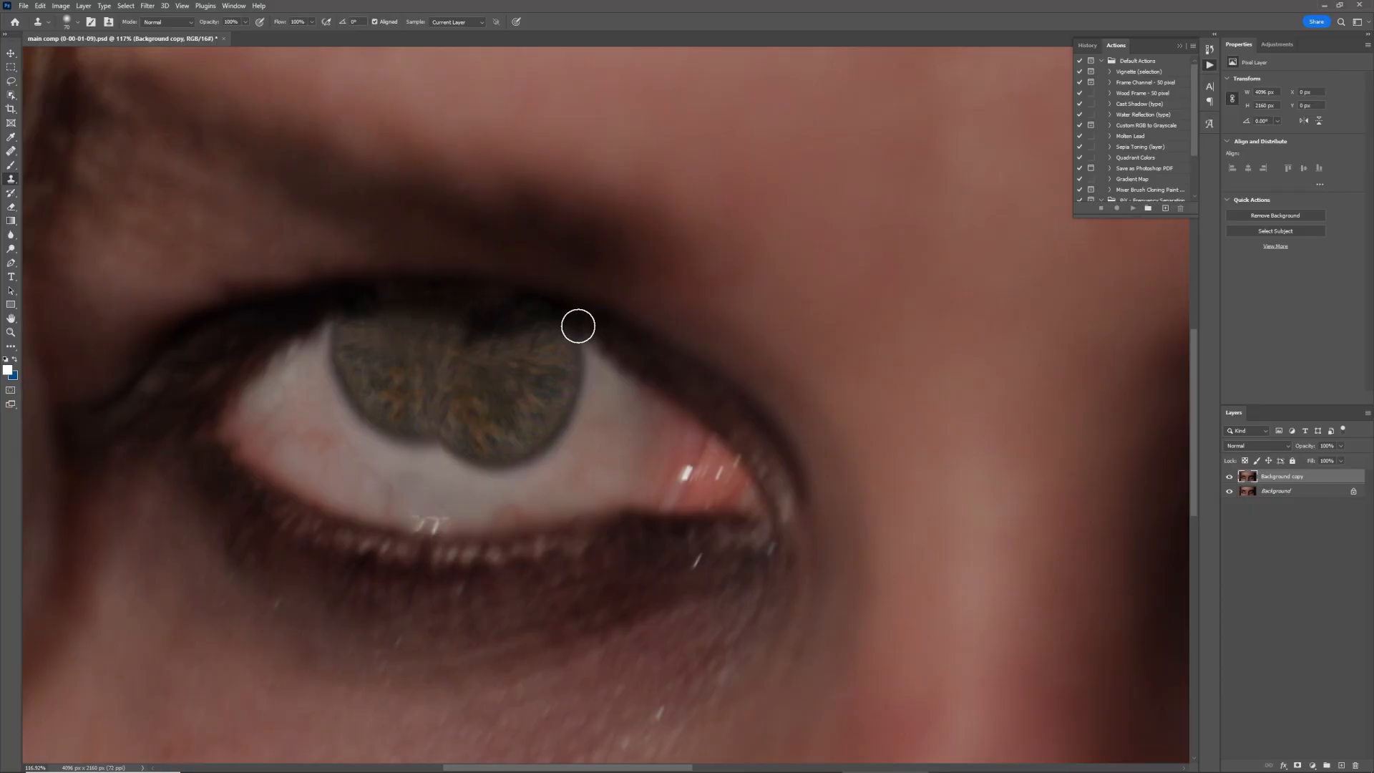
Step: Blend the dark upper edge and cloned texture of the filled iris with the Healing Brush Tool
right_click(12, 156)
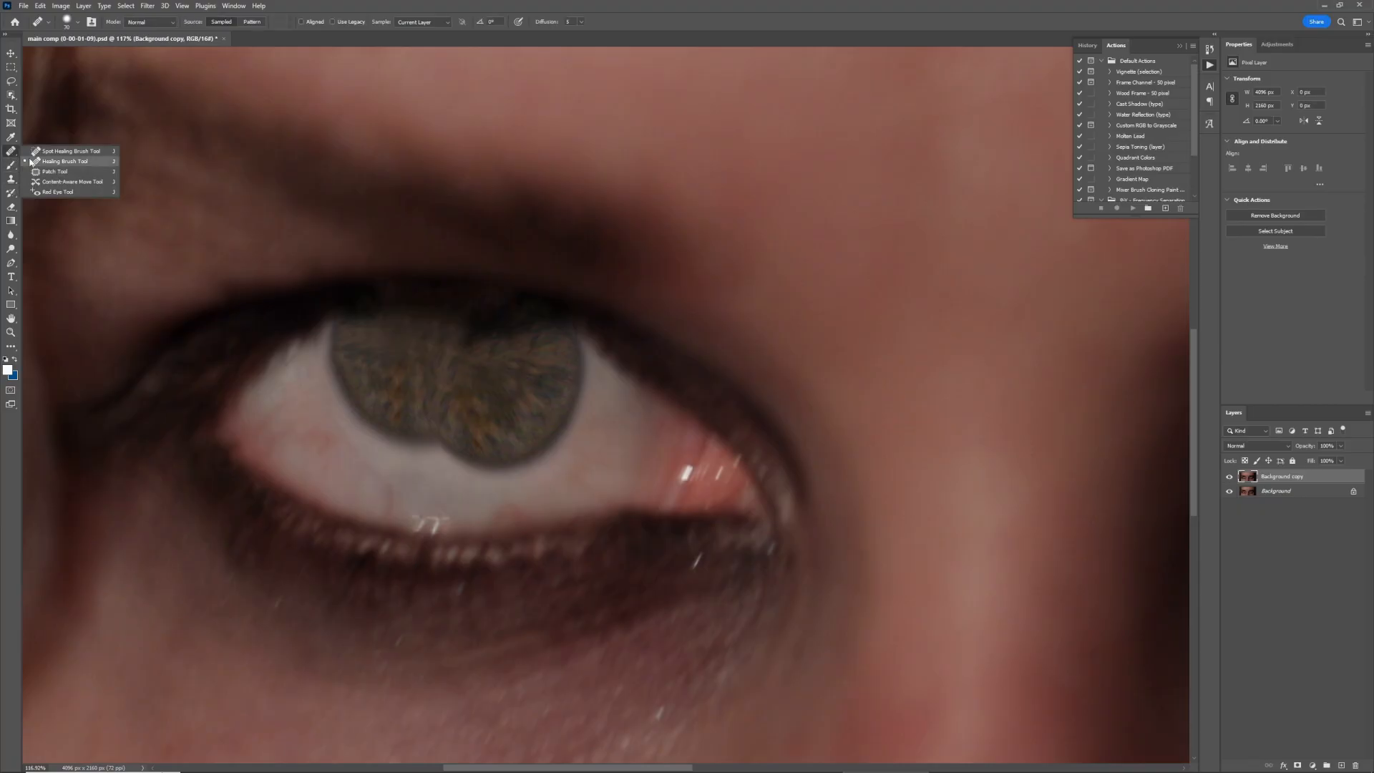
click(61, 160)
alt+click(446, 369)
key(])
key(])
key(])
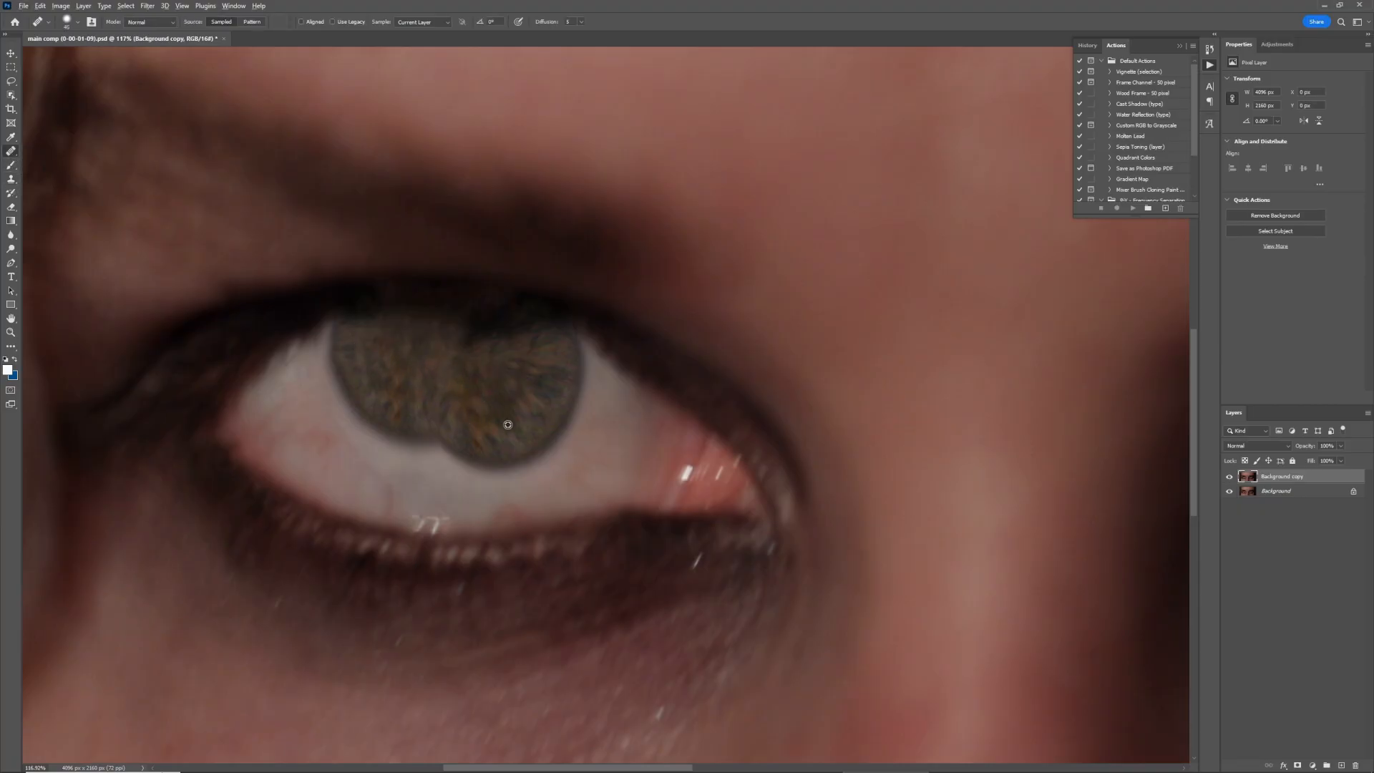
alt+click(526, 375)
click(490, 327)
alt+click(503, 355)
click(470, 322)
alt+click(512, 344)
click(494, 319)
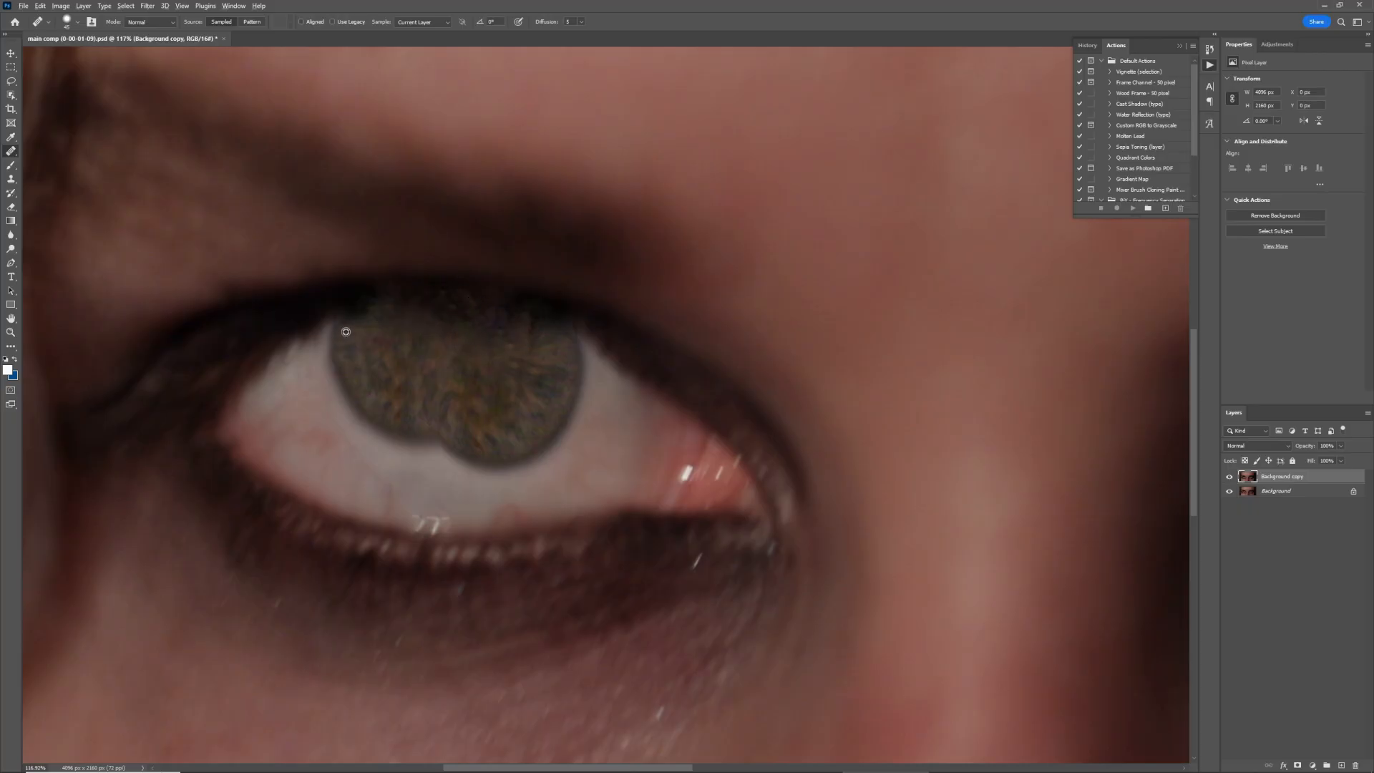
click(366, 306)
Step: Even out repeated texture across the filled right iris by patching areas from neighbouring iris texture with the Patch Tool
right_click(12, 153)
click(50, 172)
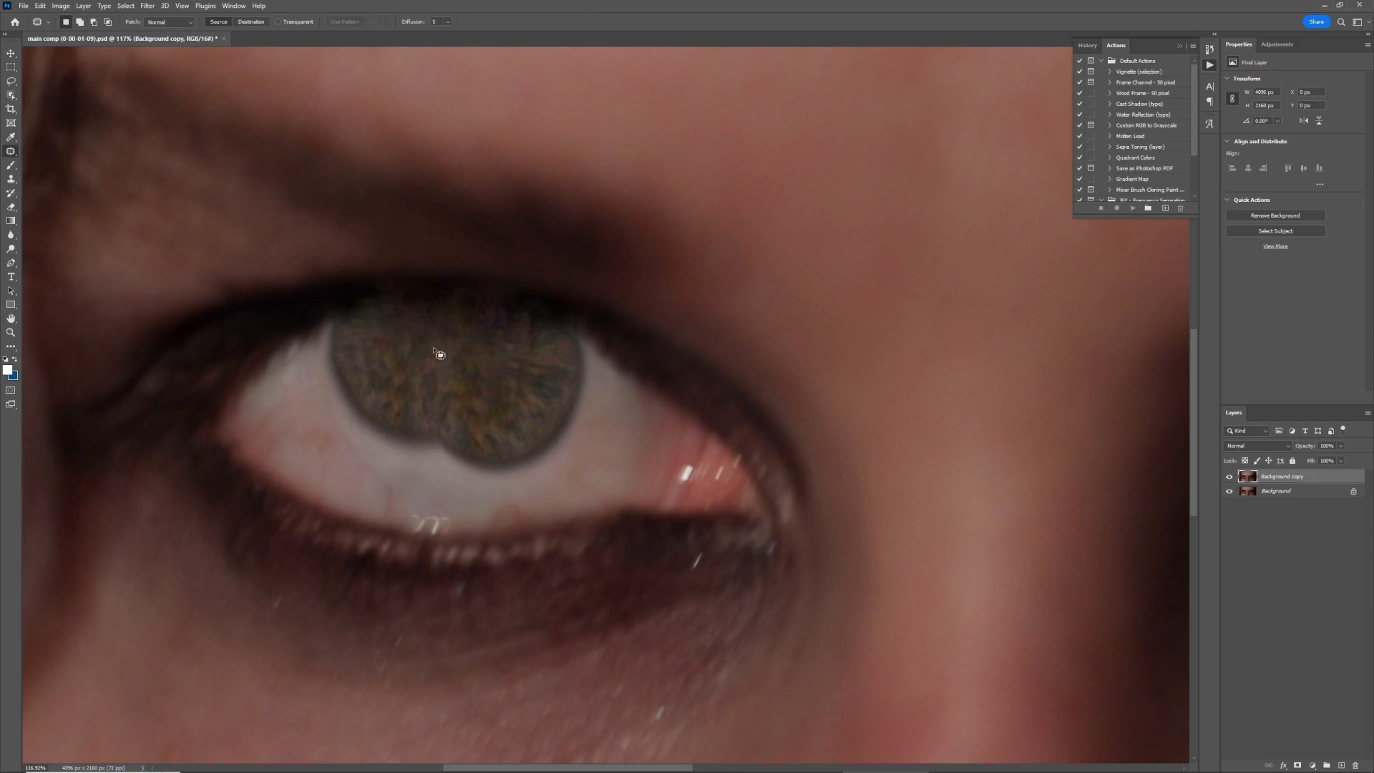
mouse_move(482, 377)
mouse_down()
mouse_move(421, 332)
mouse_move(495, 400)
mouse_up()
key(ctrl+d)
drag(459, 345, 466, 352)
drag(495, 350, 481, 379)
mouse_move(408, 319)
mouse_down()
mouse_move(444, 359)
mouse_move(413, 320)
mouse_up()
drag(414, 339, 445, 390)
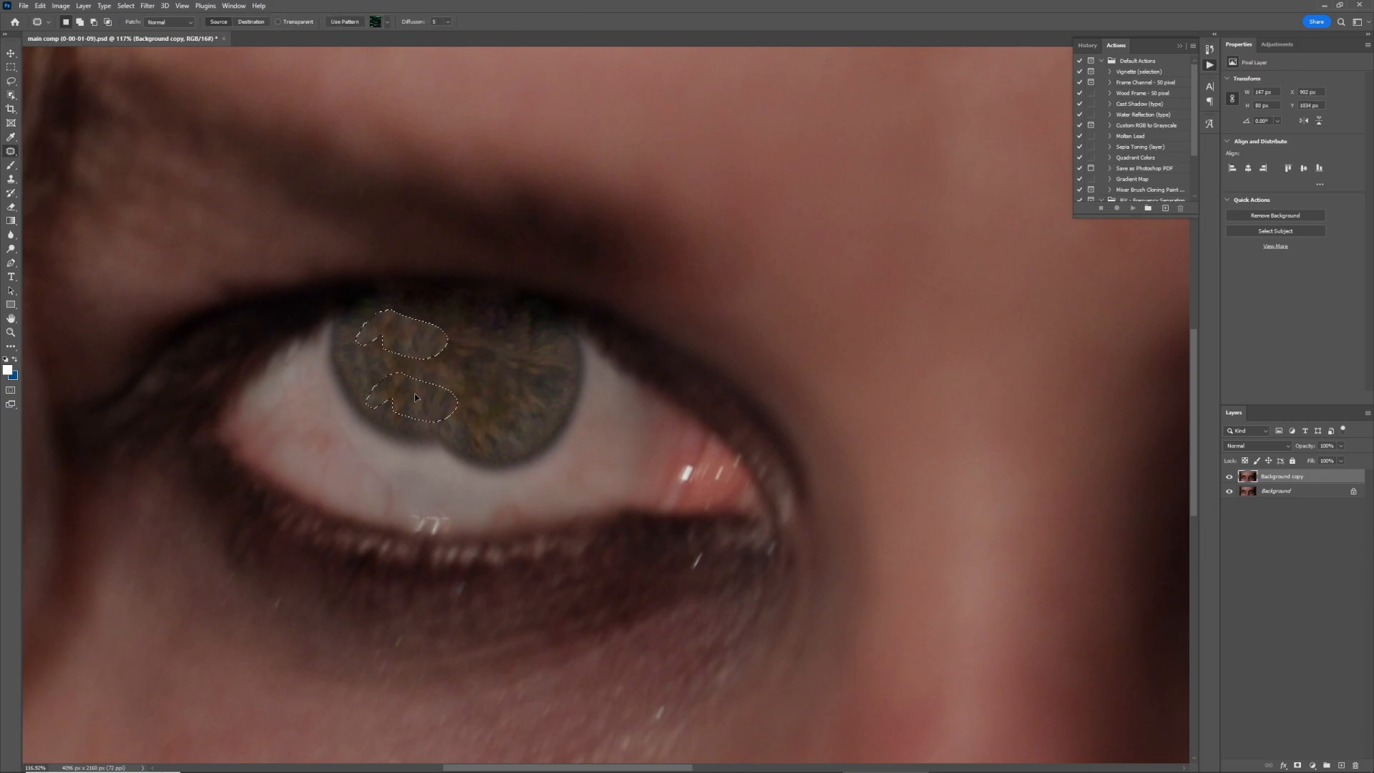
drag(454, 331, 437, 315)
drag(442, 331, 461, 379)
mouse_move(350, 342)
mouse_down()
mouse_move(392, 380)
mouse_move(379, 344)
mouse_up()
drag(380, 361, 450, 349)
mouse_move(465, 332)
mouse_down()
mouse_move(482, 327)
mouse_move(437, 329)
mouse_up()
drag(455, 358, 530, 406)
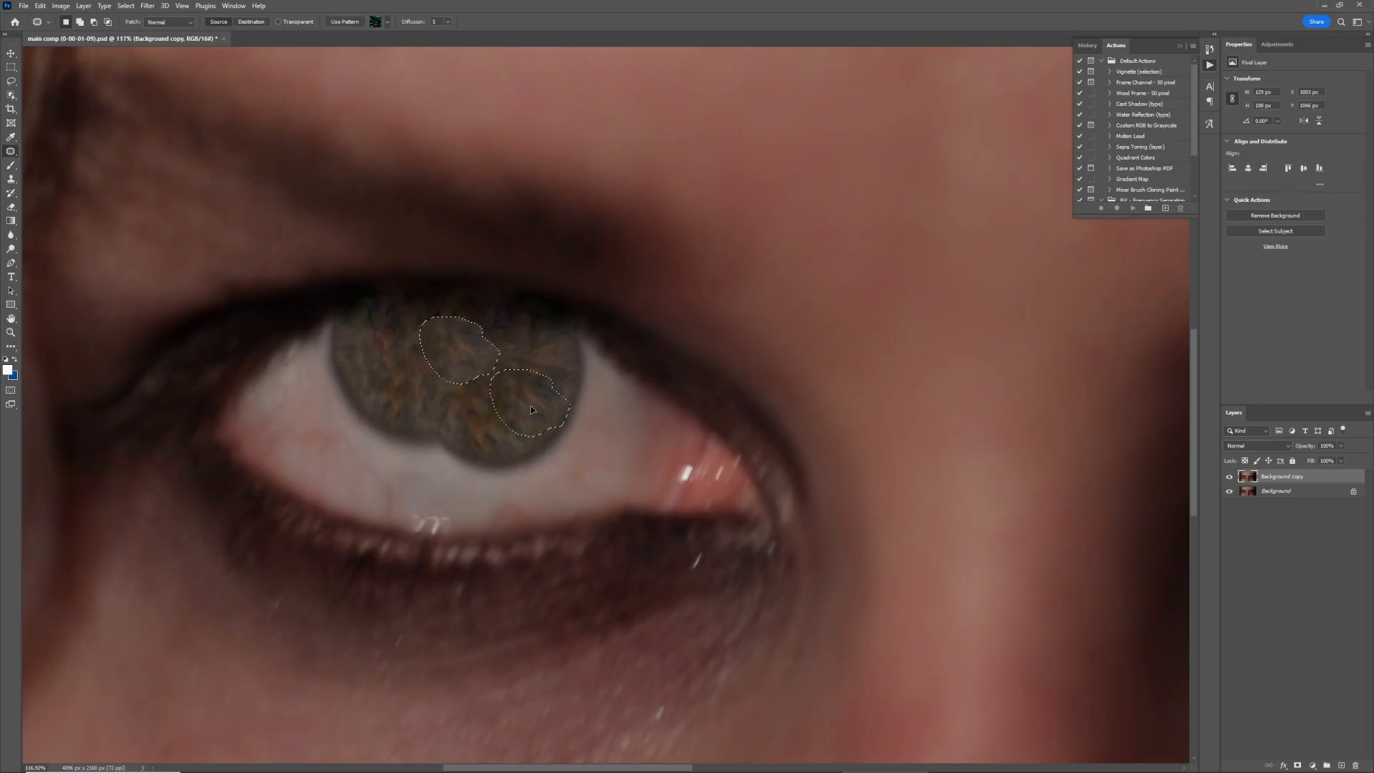
click(602, 371)
drag(427, 315, 424, 337)
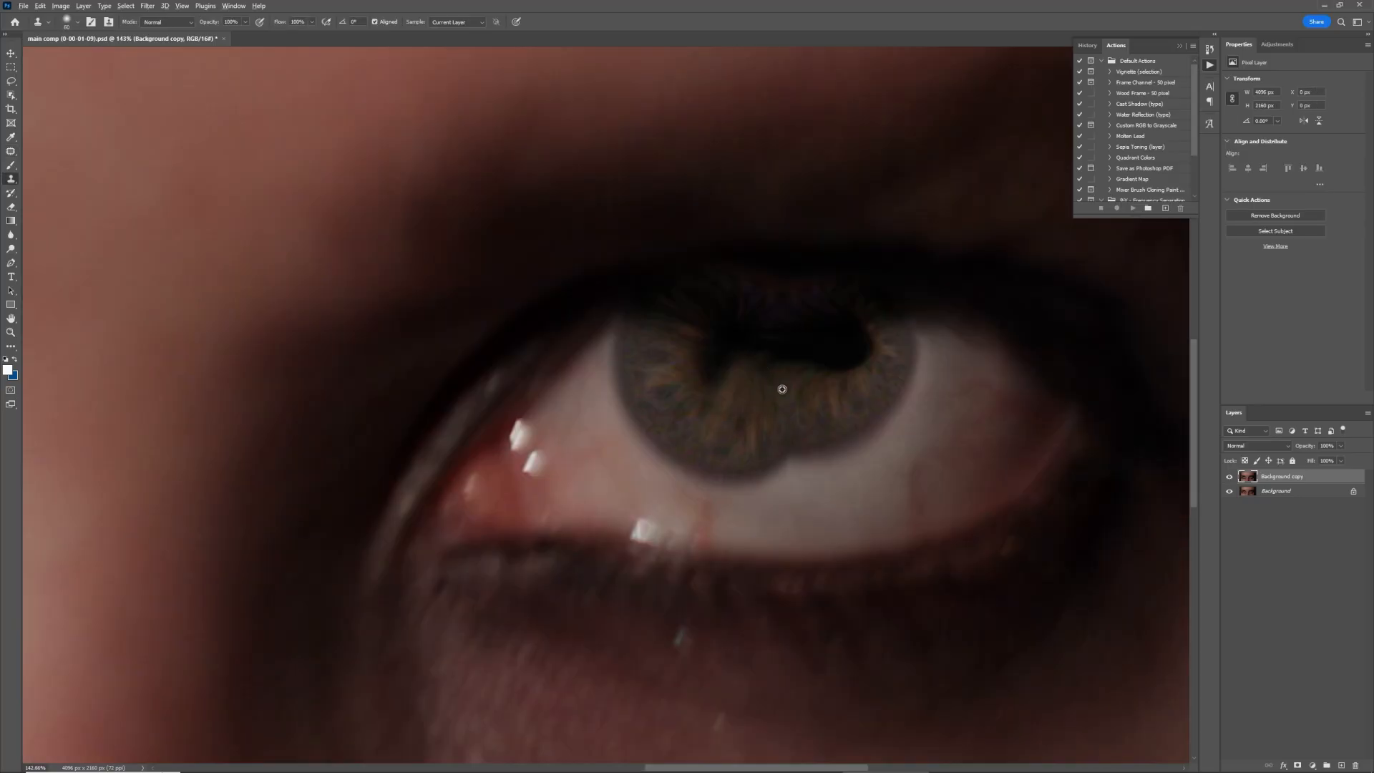
Step: Clone iris texture over the subject's left eye's pupils and smooth the filled area with the Patch Tool
mouse_move(758, 358)
mouse_down()
mouse_move(843, 322)
mouse_move(647, 340)
mouse_move(749, 285)
mouse_move(779, 307)
mouse_up()
key(j)
drag(674, 336, 744, 301)
drag(719, 320, 732, 426)
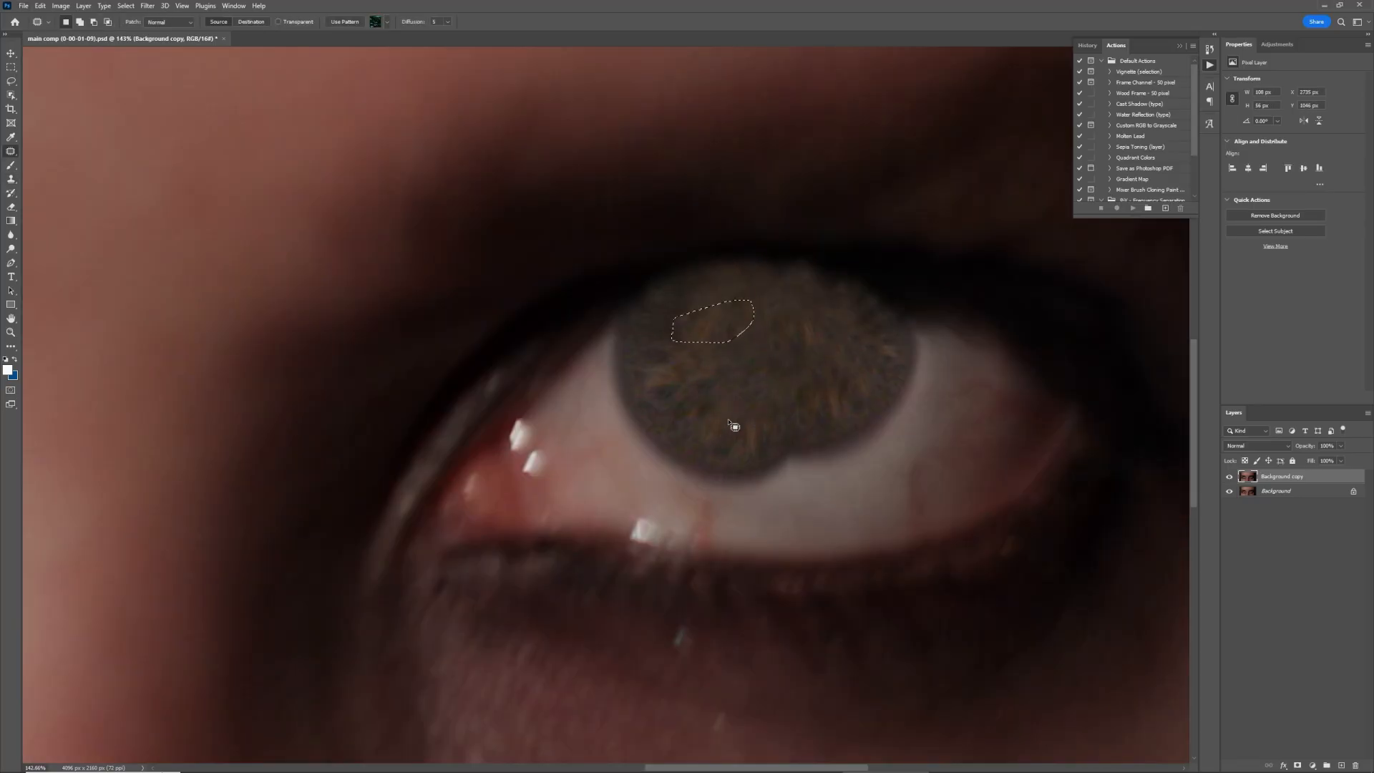
drag(776, 355, 853, 365)
drag(777, 286, 781, 284)
drag(814, 302, 734, 439)
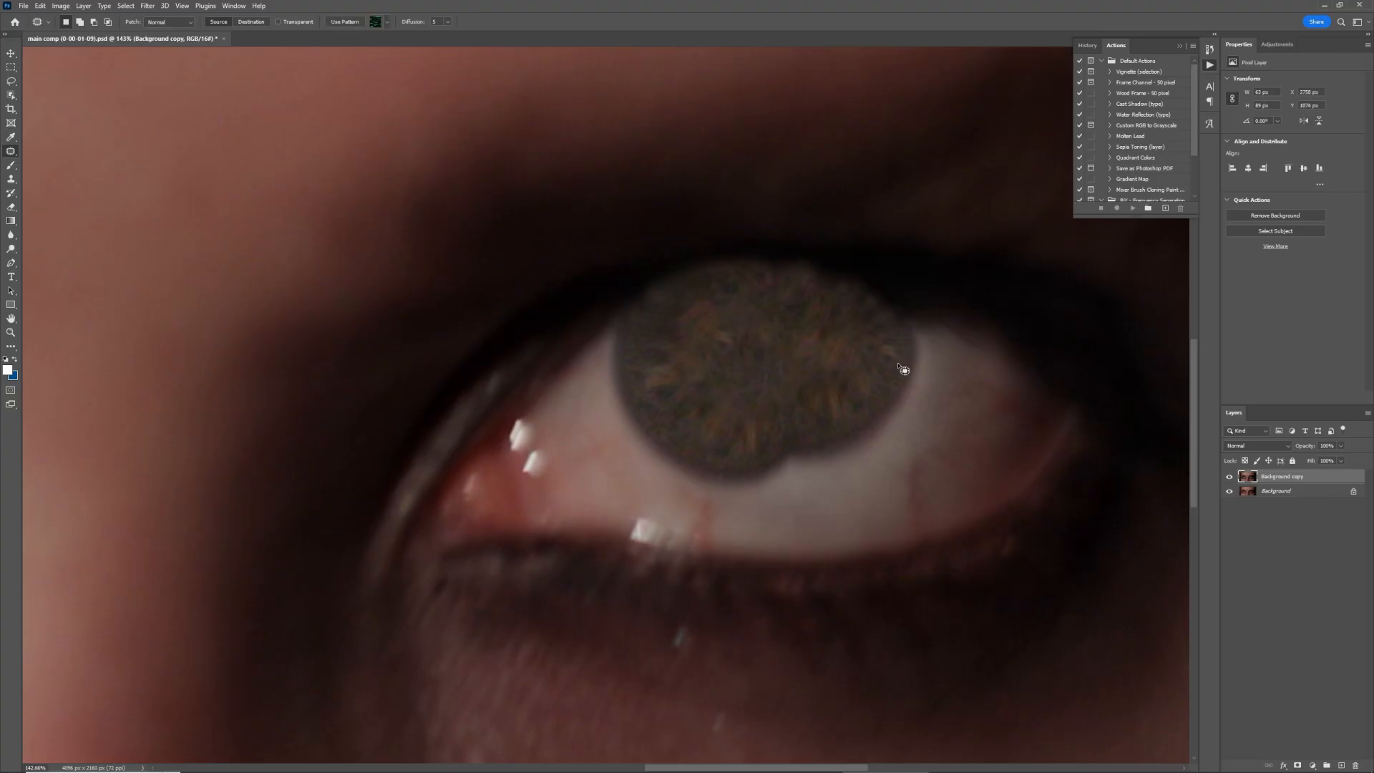
key(ctrl+d)
Step: Save the retouched frame as the PNG file "main comp (0-00-01-09) copy"
key(ctrl+0)
click(23, 5)
click(64, 147)
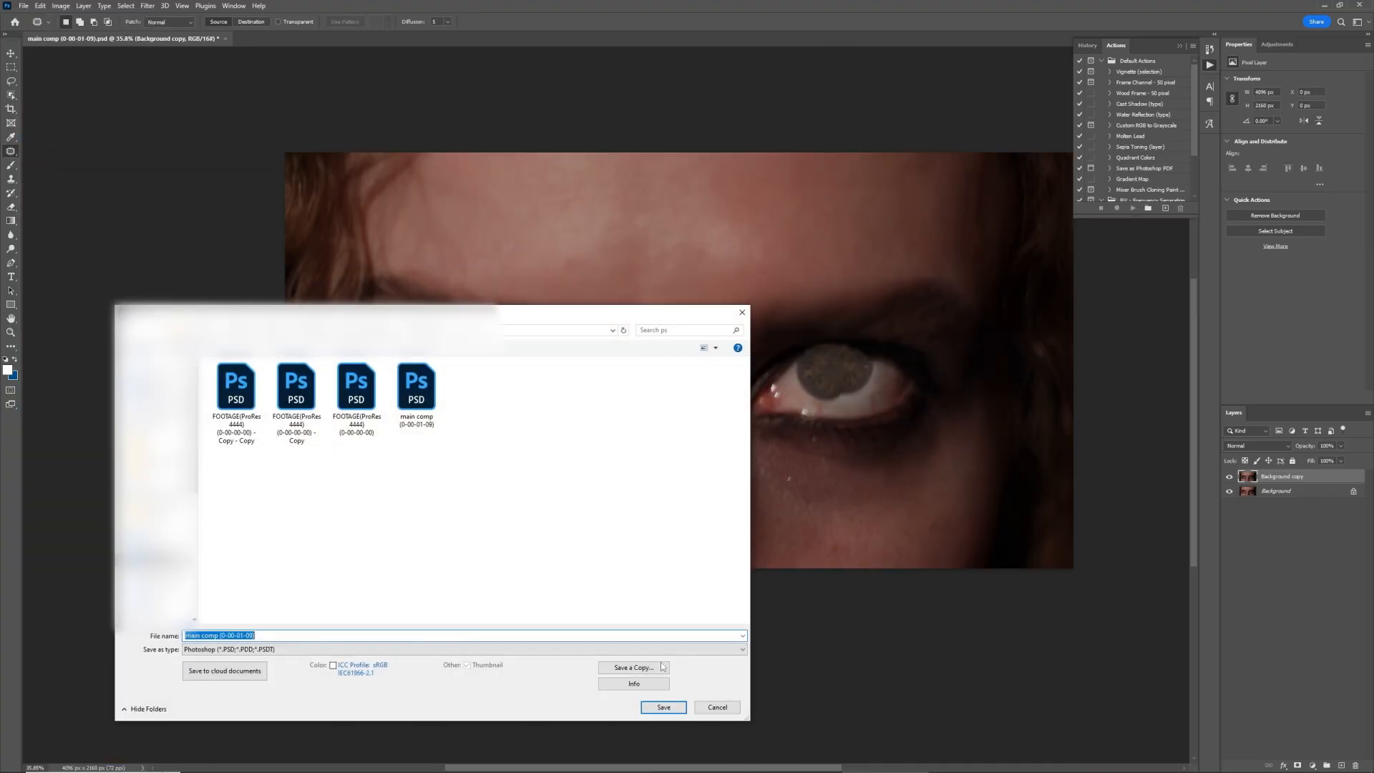
click(284, 648)
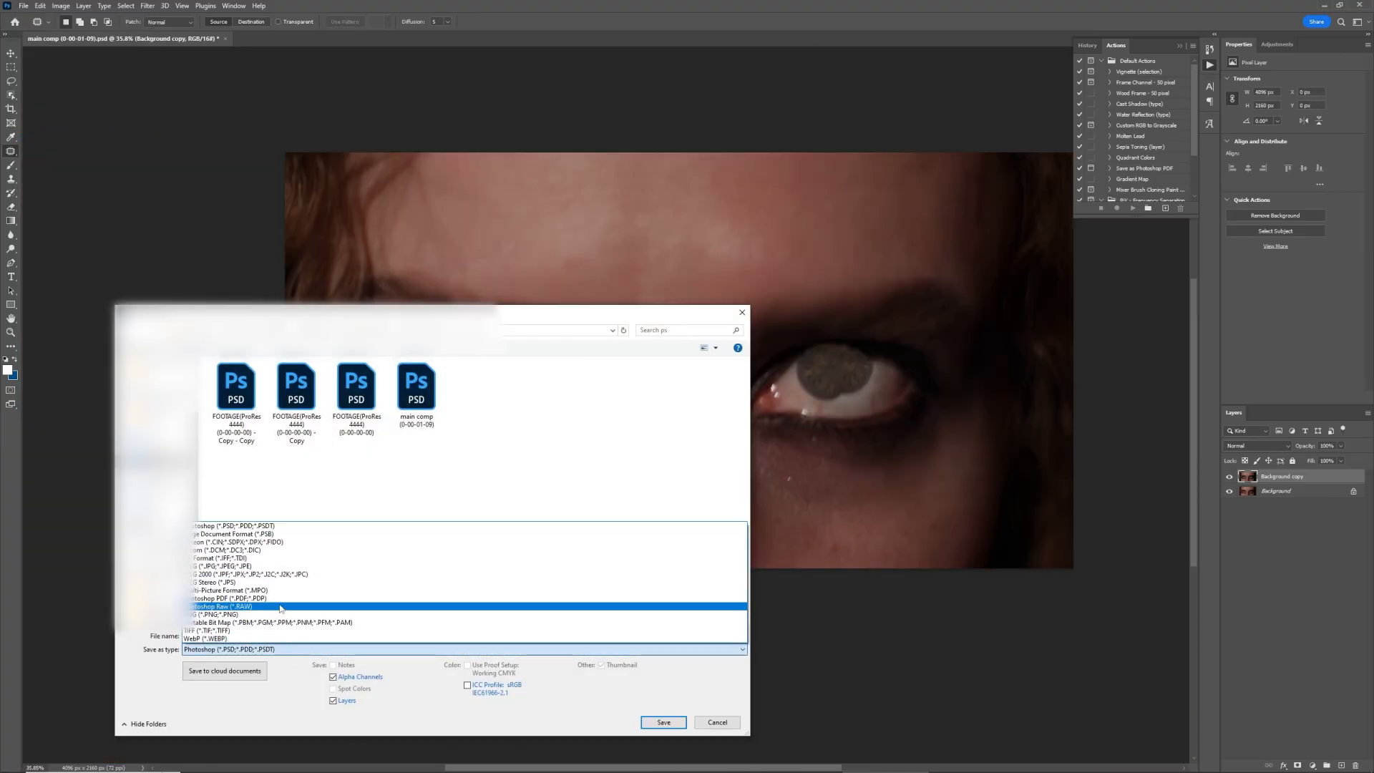
click(280, 620)
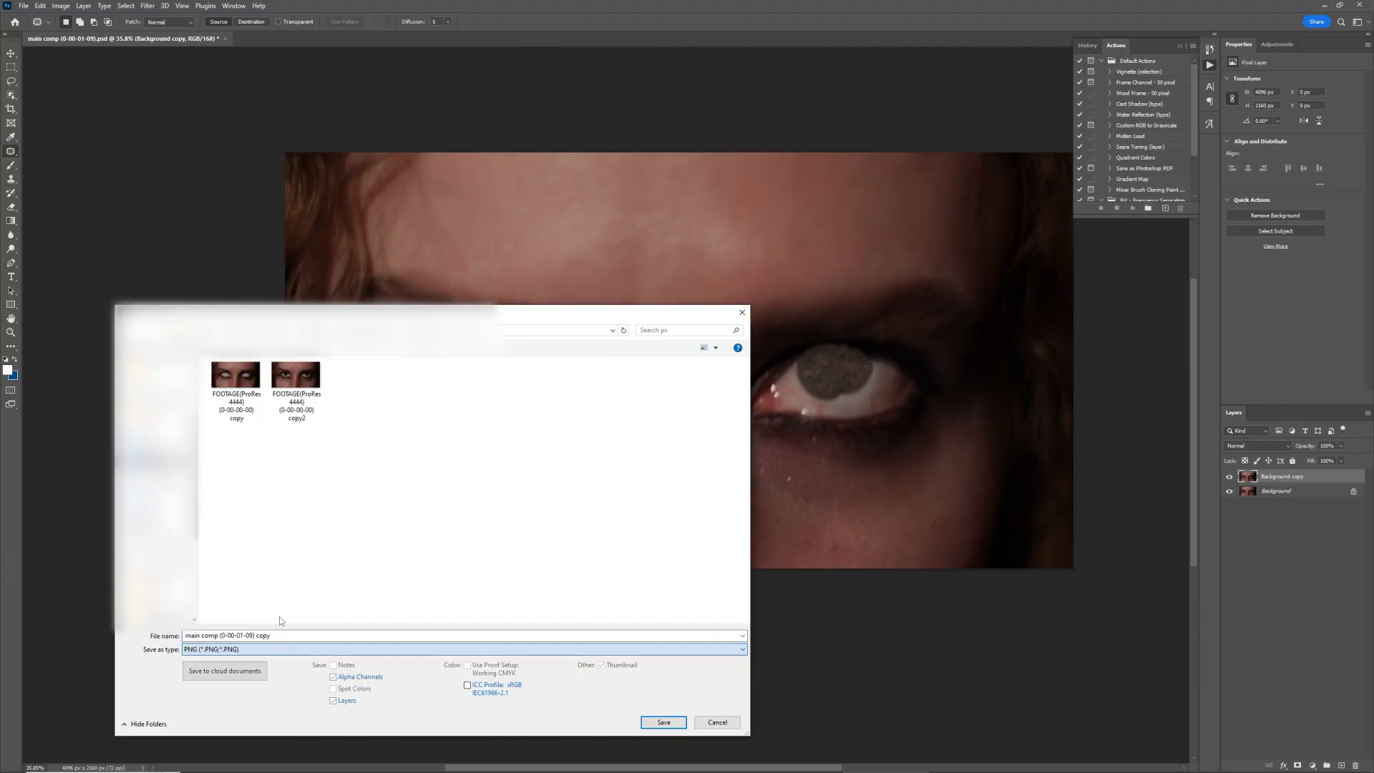
click(663, 722)
click(747, 240)
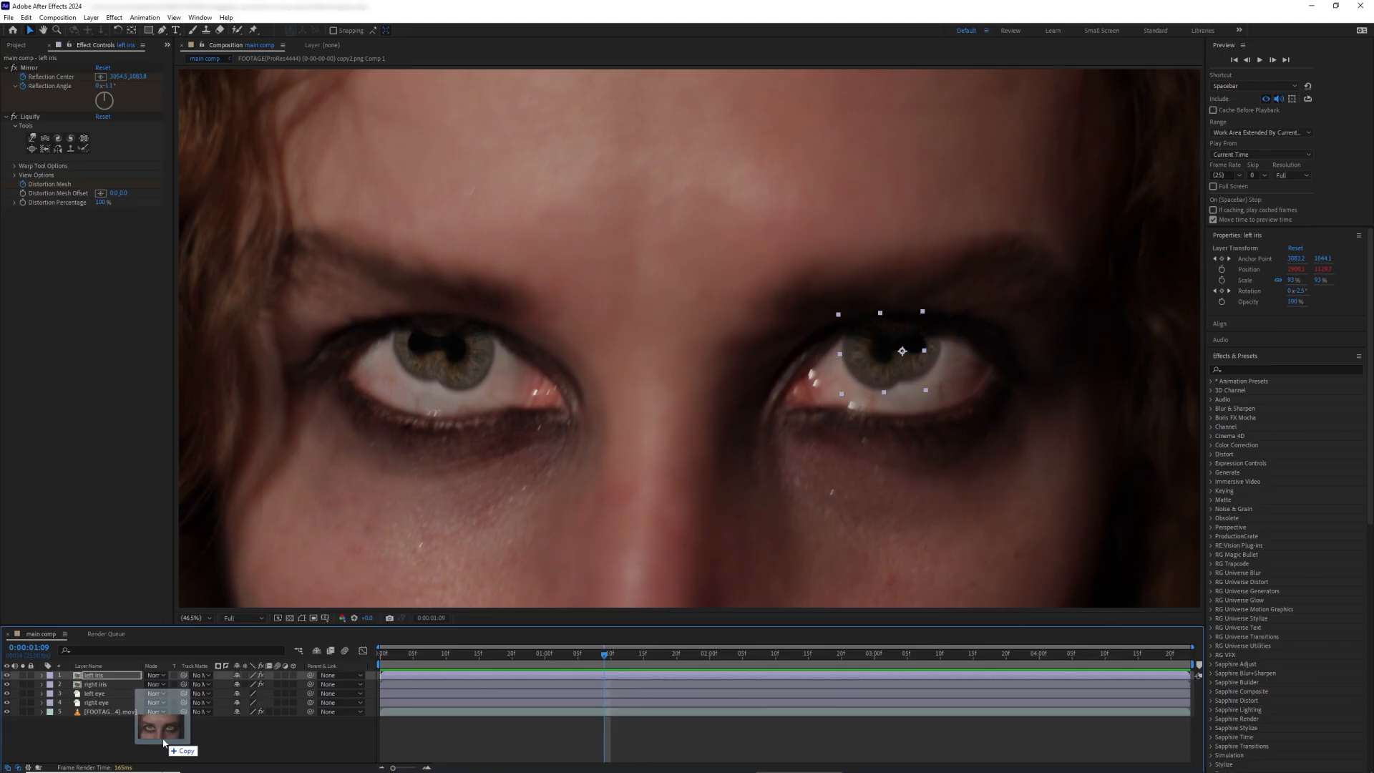
Step: Switch to After Effects, place the saved PNG above left iris in main comp, and name its duplicate RIGHT_texturefill
drag(163, 742, 112, 675)
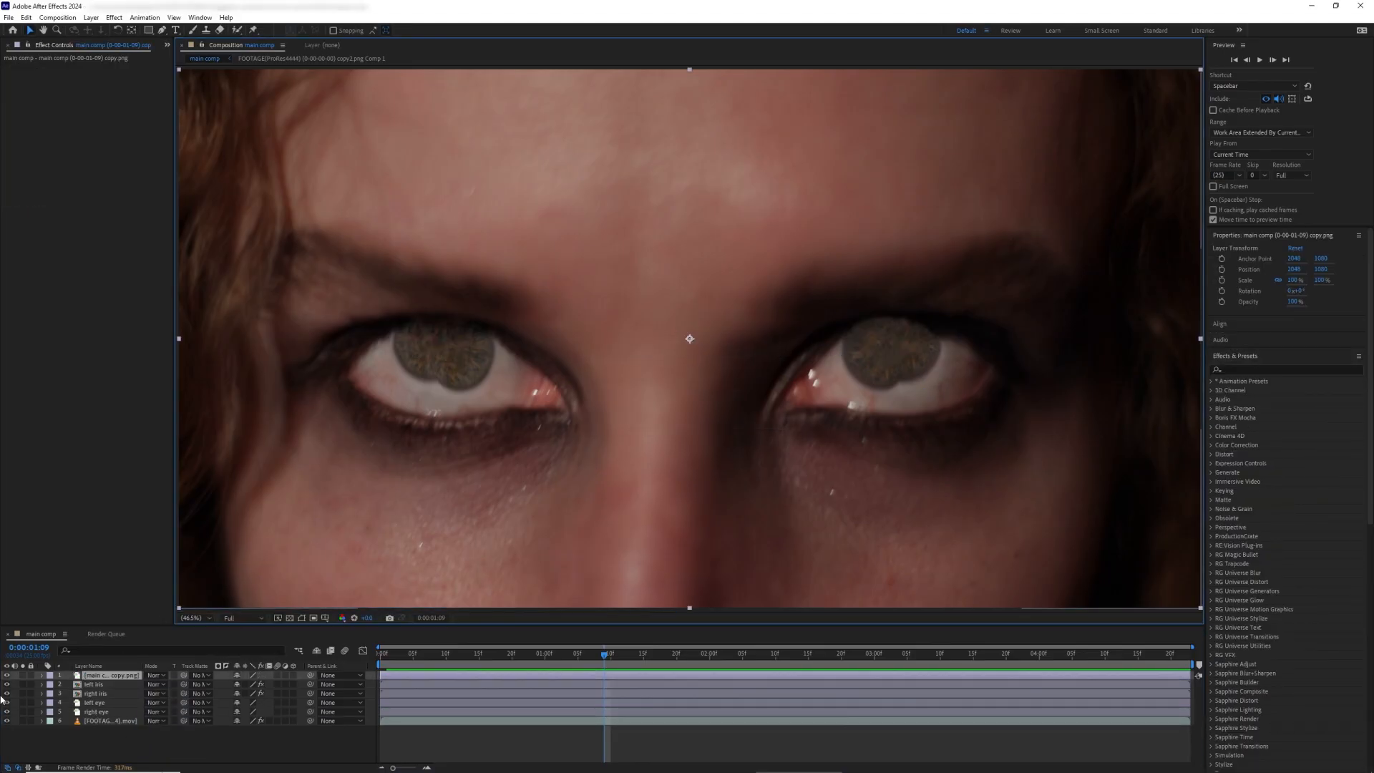
key(ctrl+d)
right_click(108, 684)
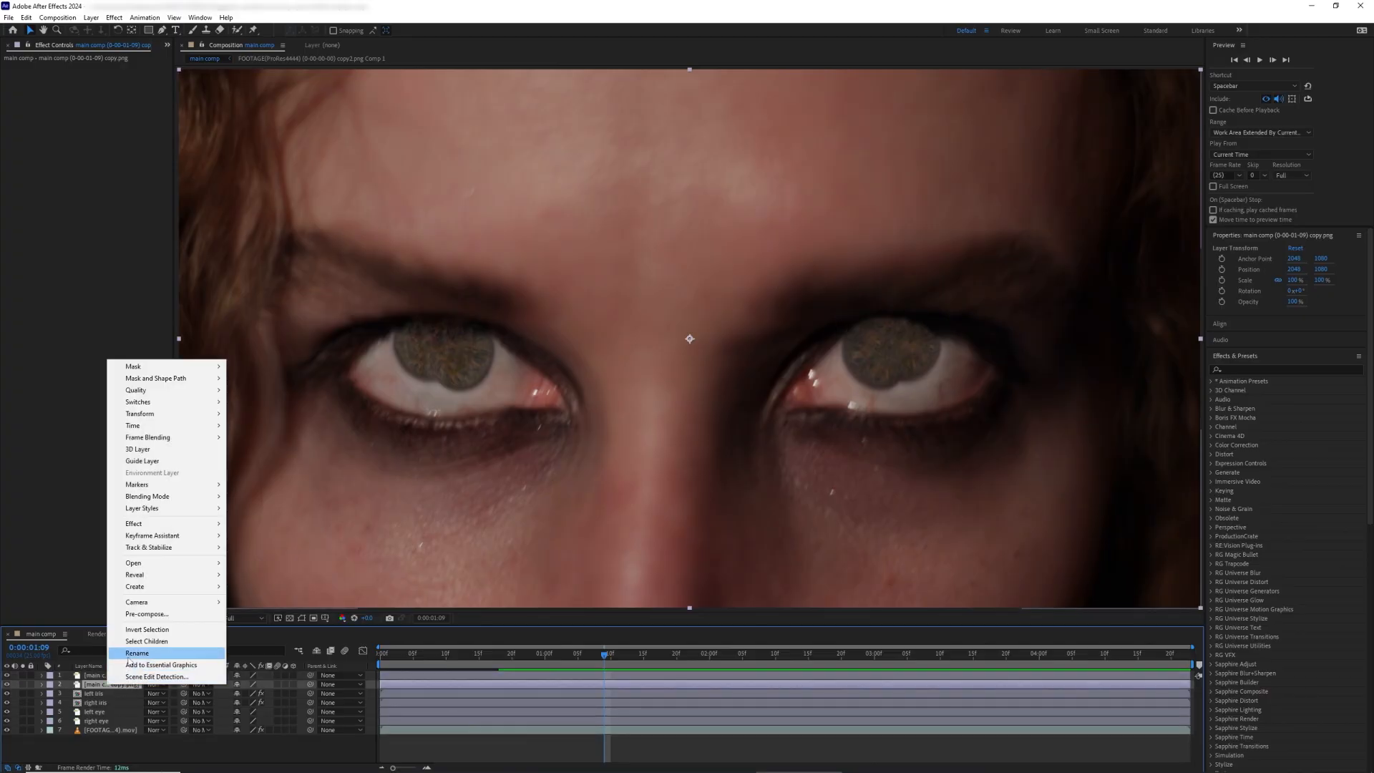
click(128, 654)
text(RIGHT_texturefill)
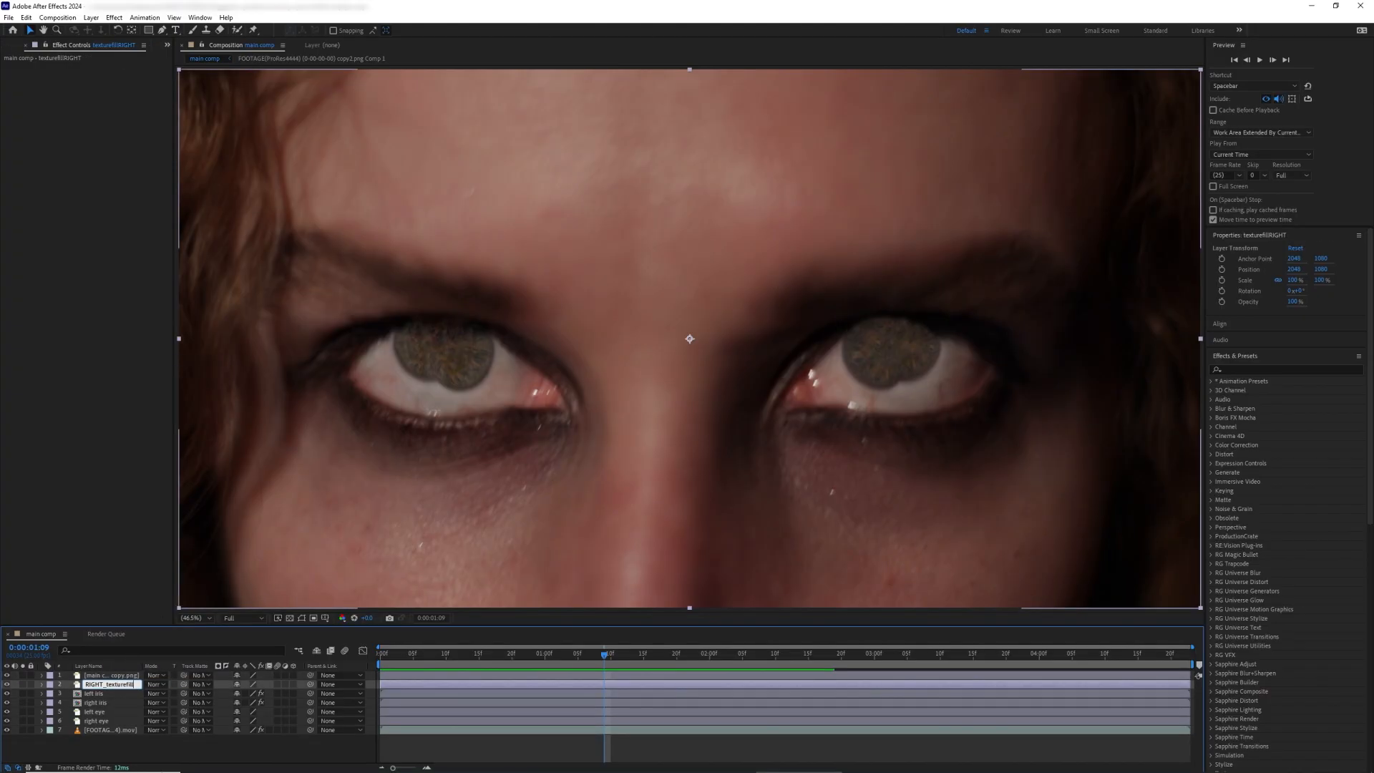
Step: Rename the topmost PNG layer as LEFT_texturefill
click(111, 675)
key(Return)
text(LEFT_texturefil)
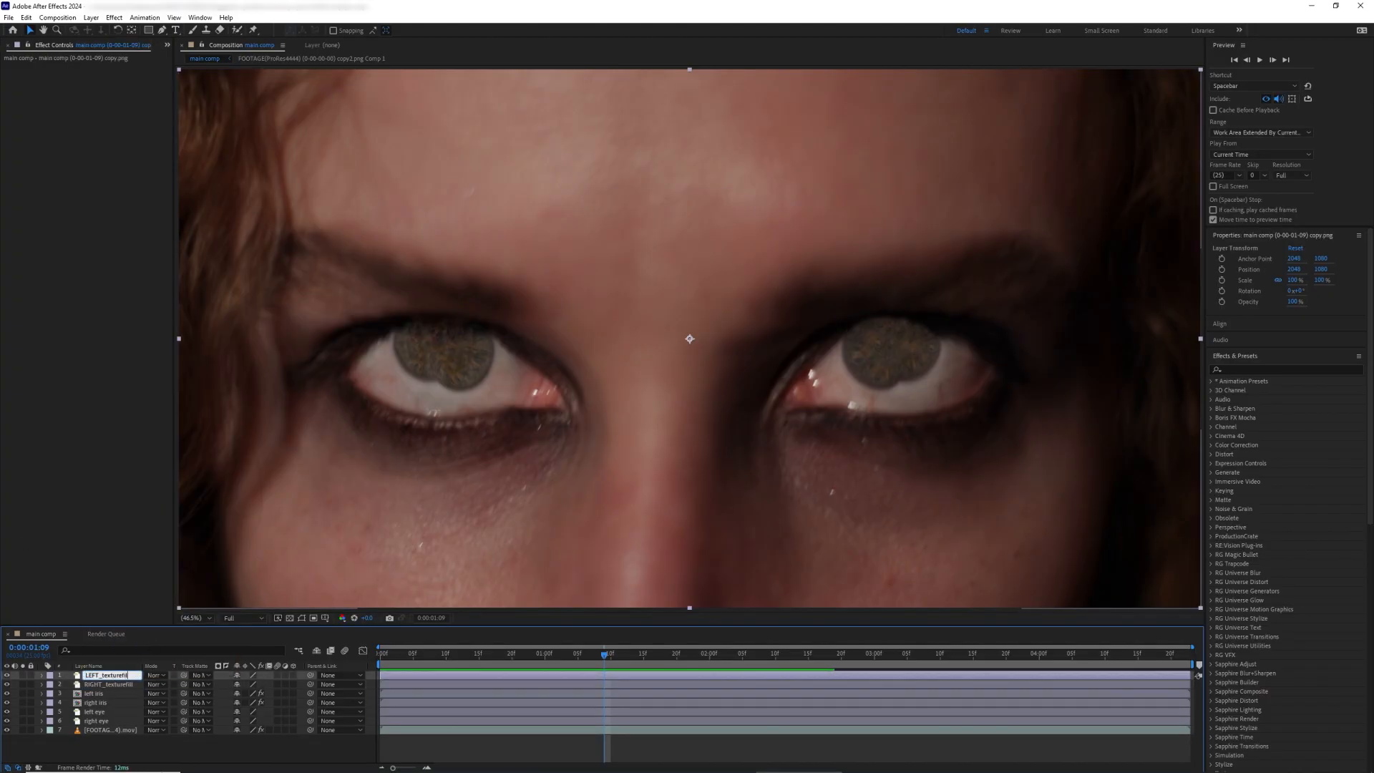
text(l)
key(Return)
Step: Link RIGHT_texturefill's Position by expression to the footage layer's Spot Clone Tracker Spot Center
click(111, 730)
scroll(159, 692, up, 3)
click(114, 686)
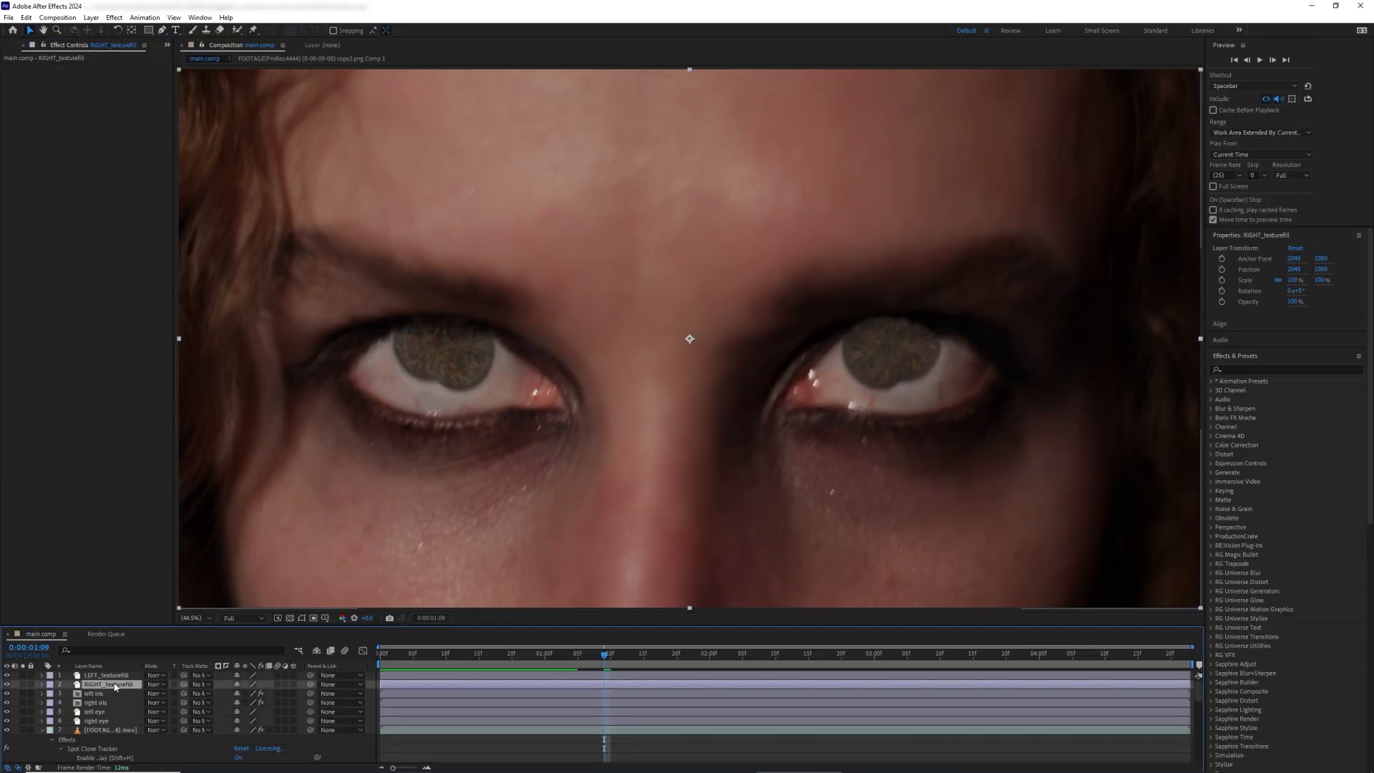
ctrl+click(113, 676)
key(p)
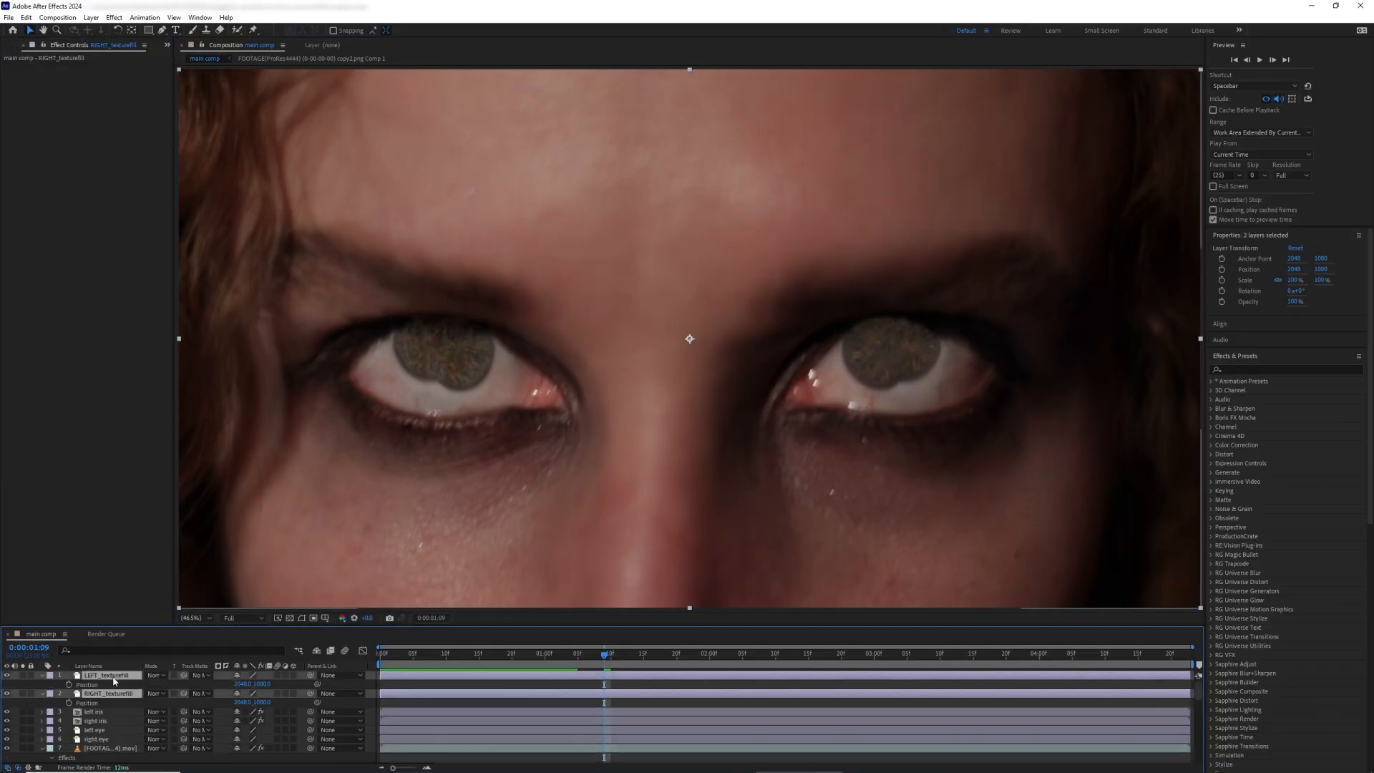
alt+click(69, 703)
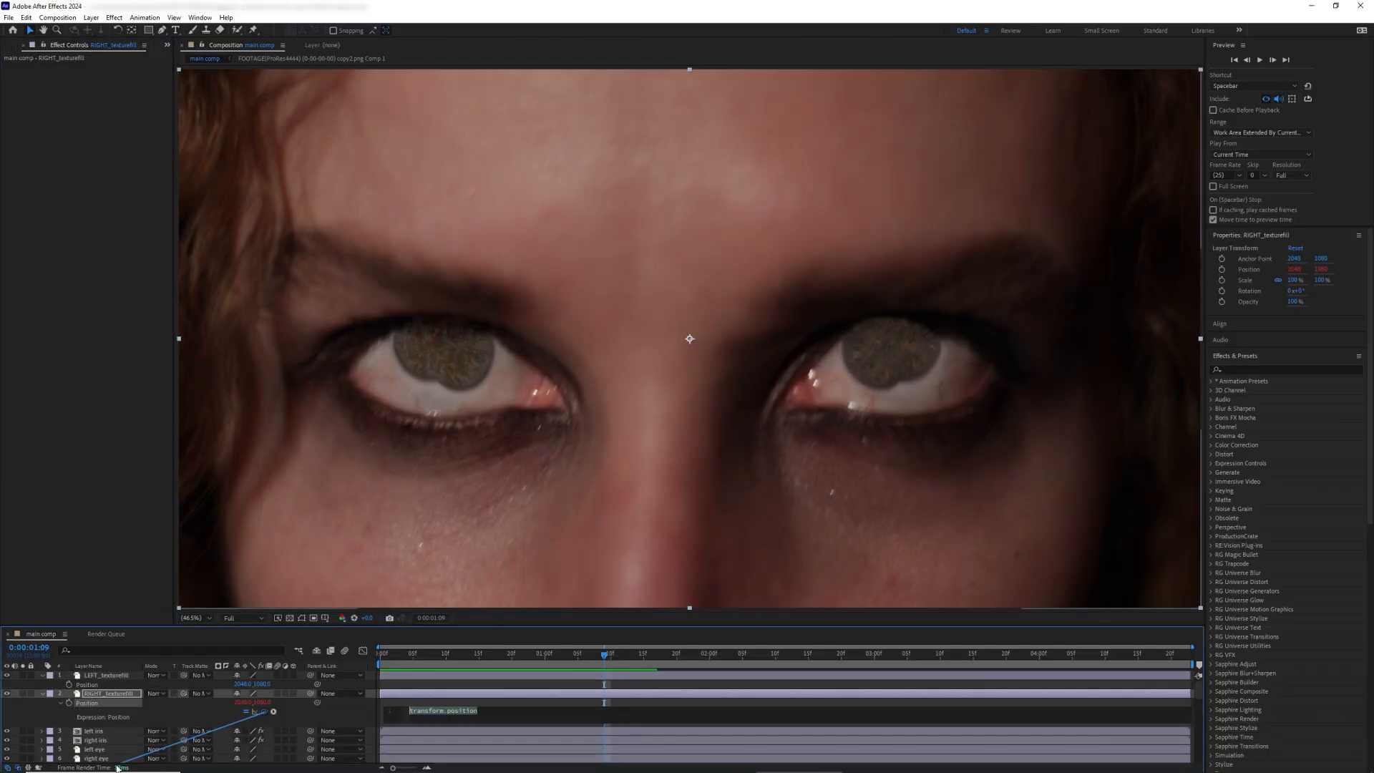
drag(118, 768, 125, 692)
scroll(86, 708, up, 2)
Step: Link LEFT_texturefill's Position by expression to the Spot Clone Tracker's Clone From Center, and collapse both texture fill layers
click(115, 675)
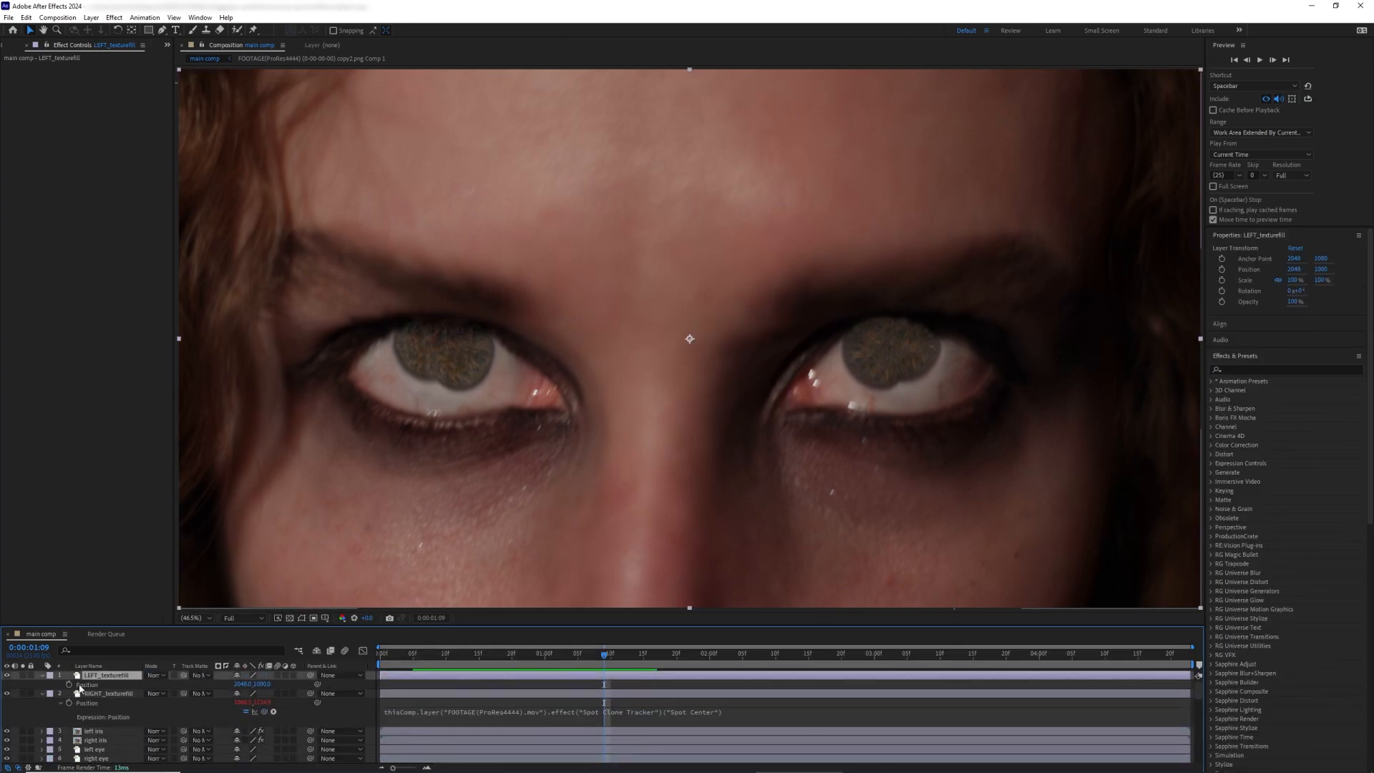
alt+click(69, 685)
drag(256, 702, 139, 760)
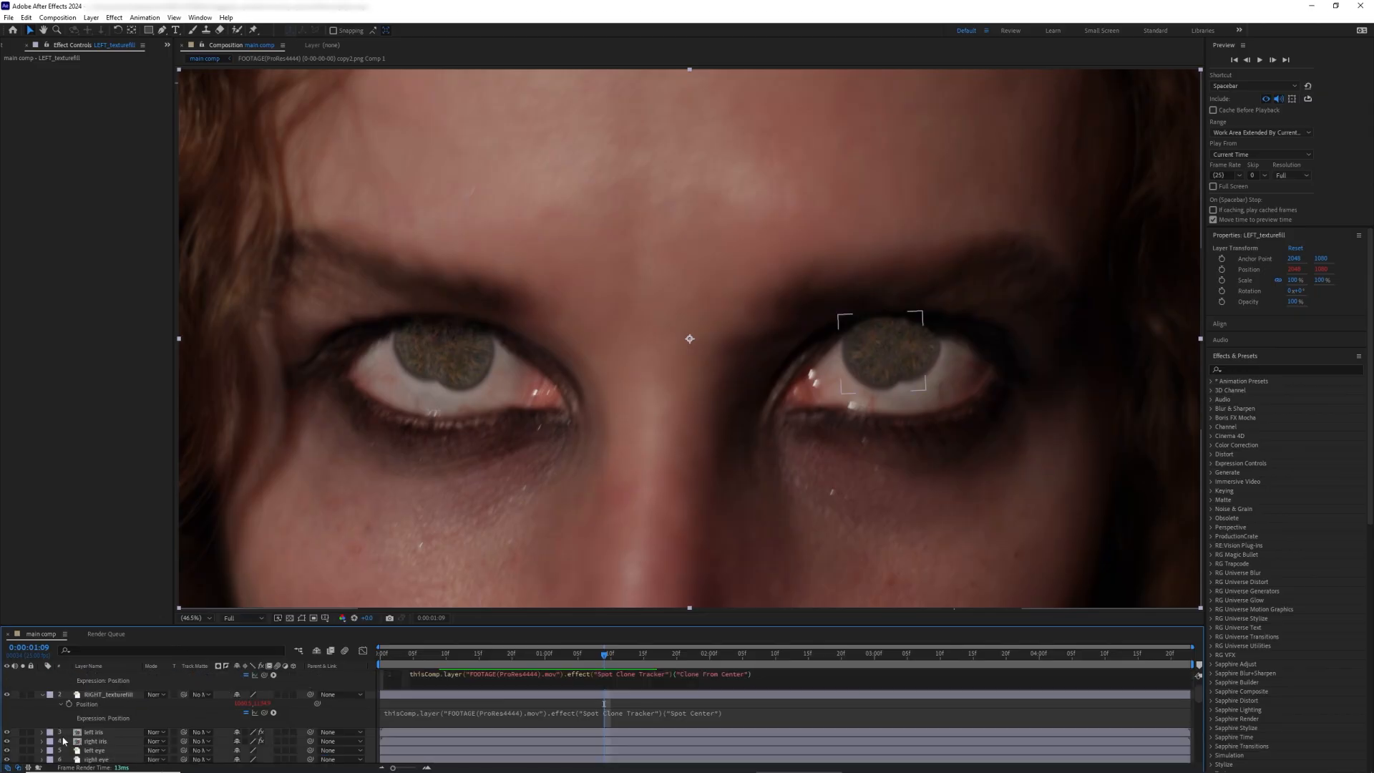
click(42, 695)
scroll(42, 692, up, 1)
click(42, 676)
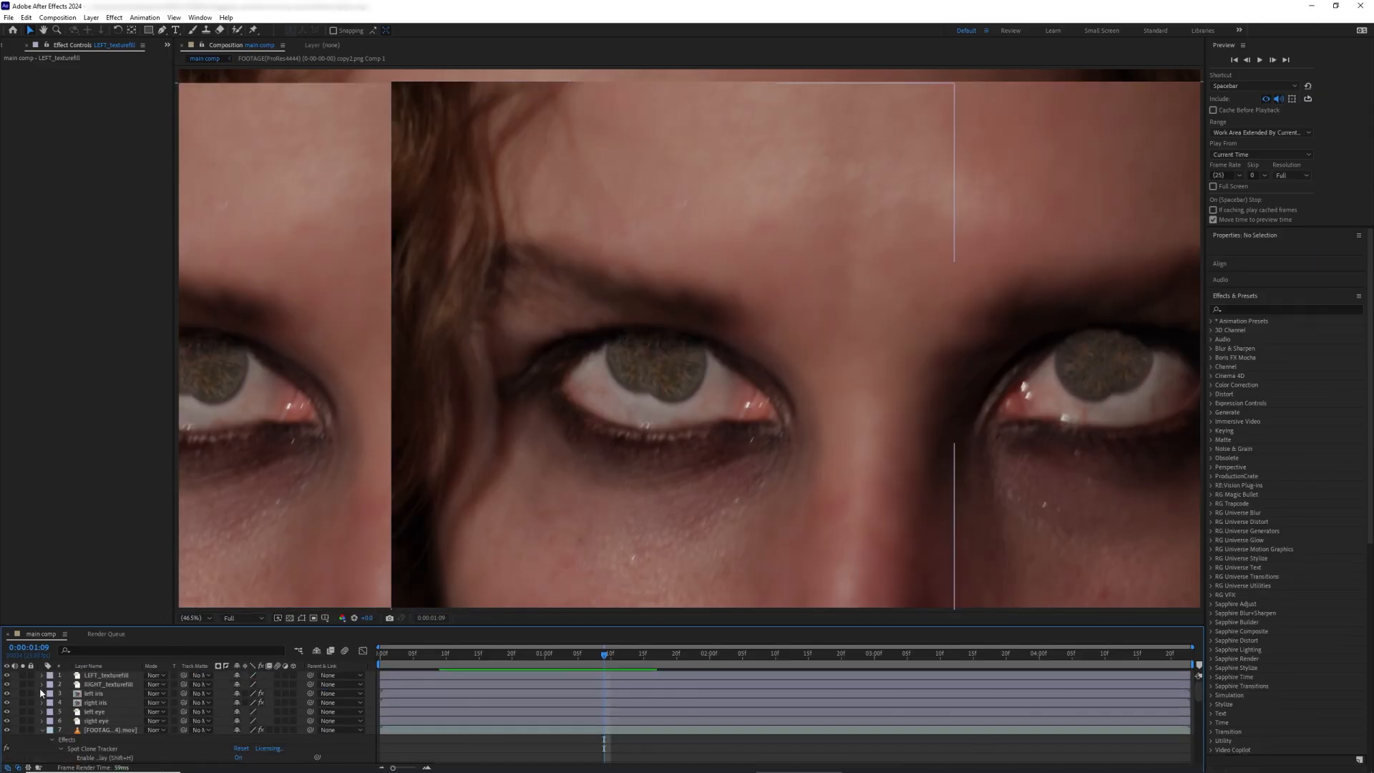
Step: Adjust RIGHT_texturefill's Anchor Point to align it with the footage, and hide the layer
drag(236, 692, 1, 665)
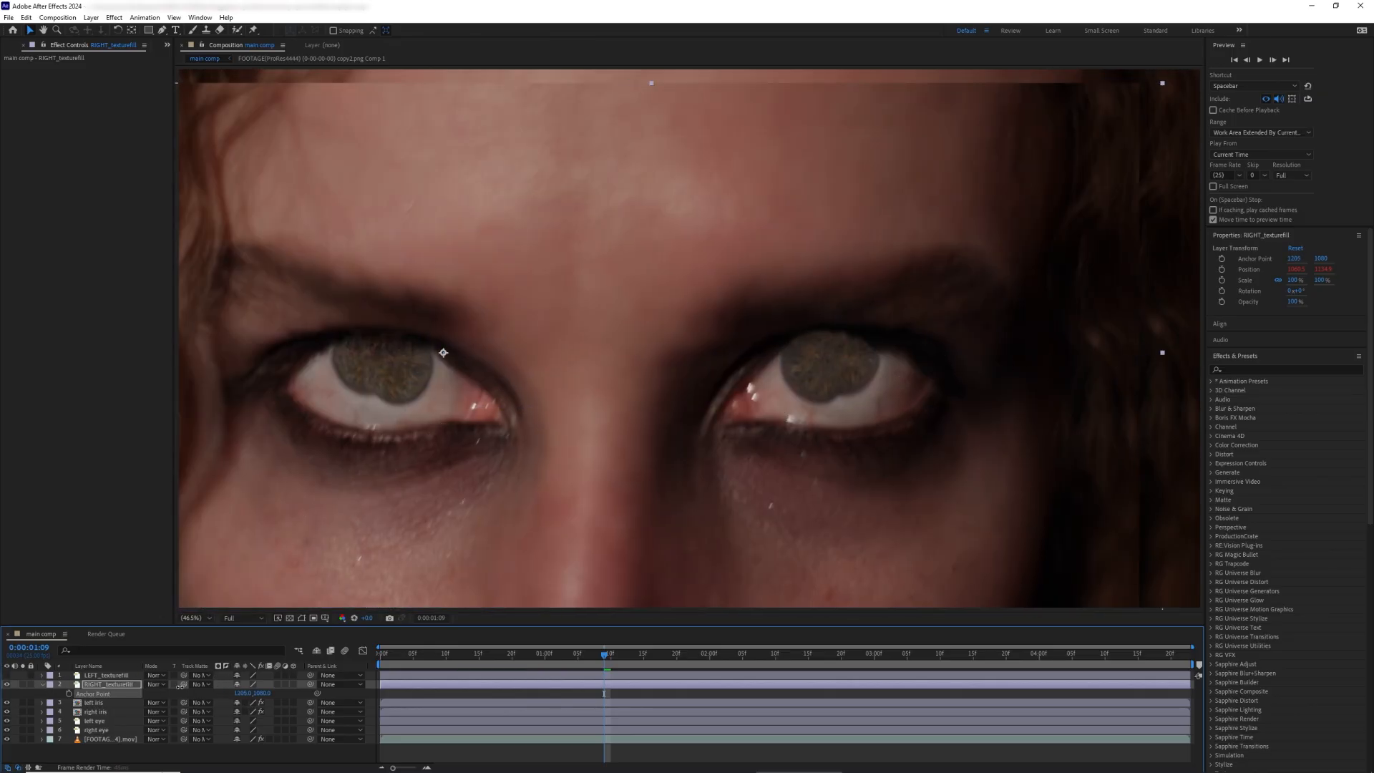
drag(180, 686, 154, 687)
click(7, 684)
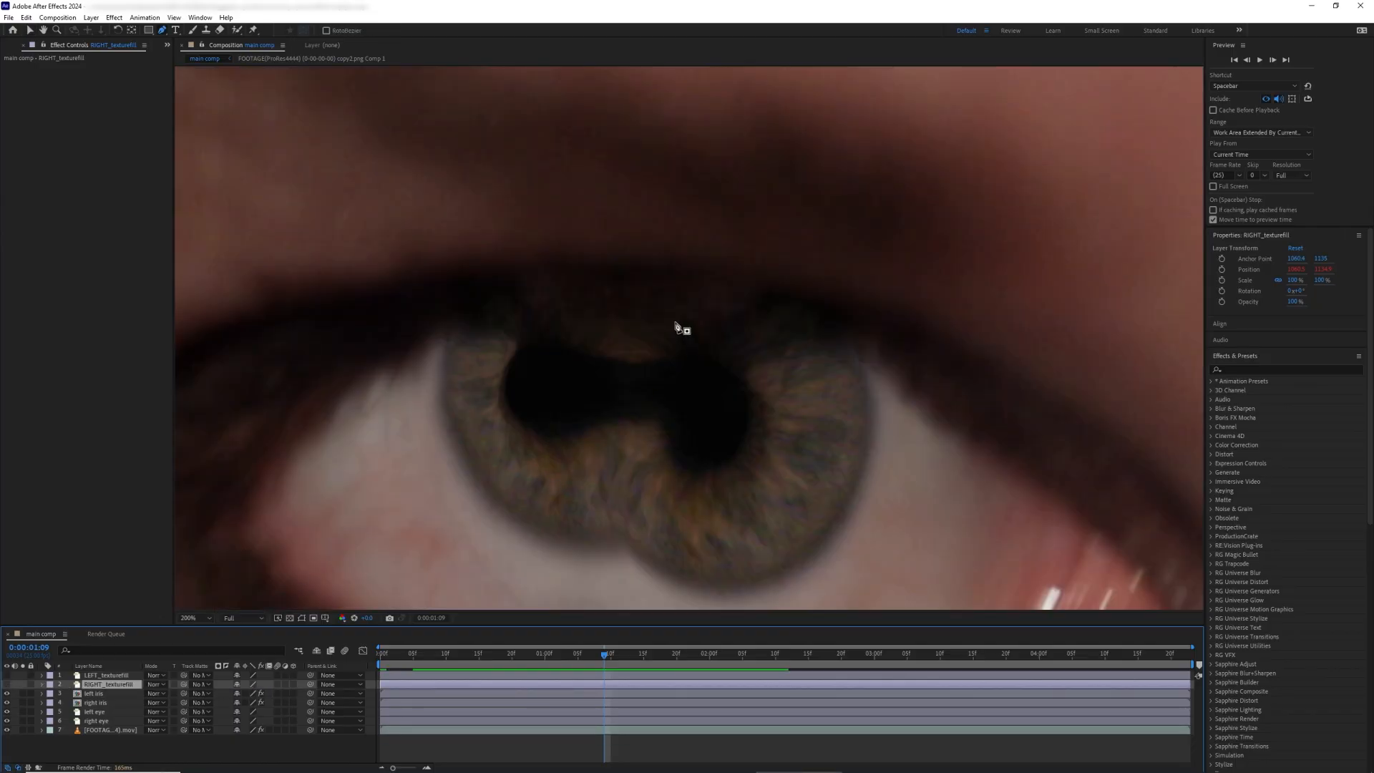
Step: Draw a closed mask on RIGHT_texturefill around the dark bridge between the right eye's pupils, and keyframe its Mask Path at 0:00:01:09
click(585, 344)
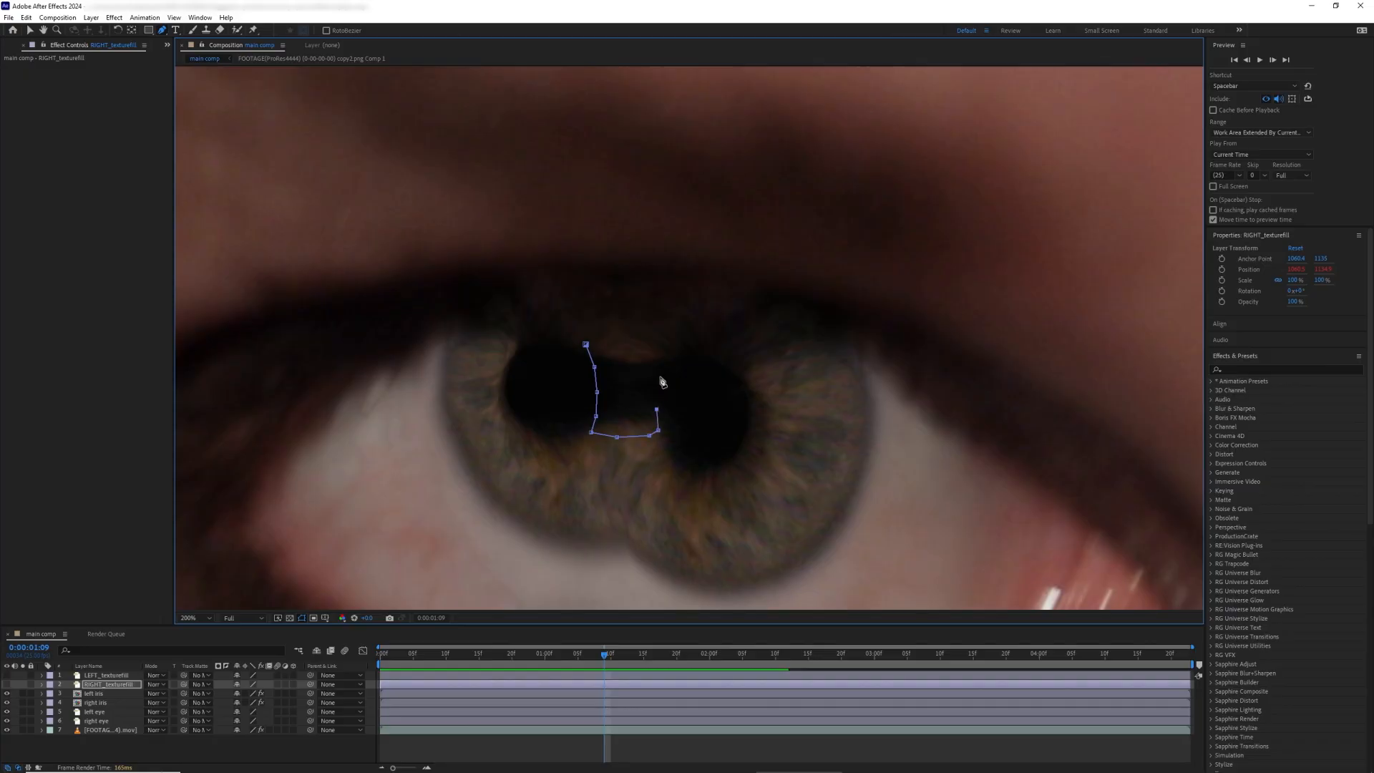
click(676, 346)
click(651, 350)
click(621, 350)
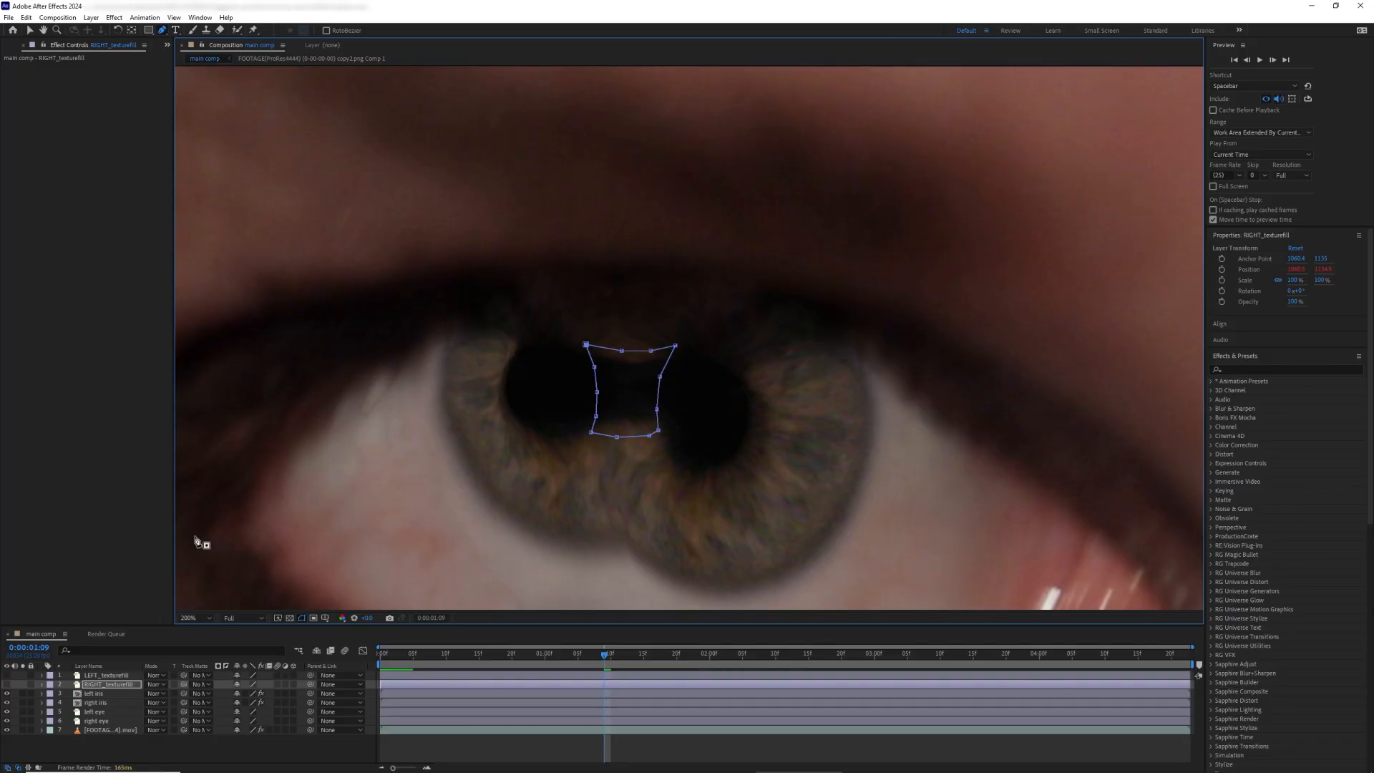
key(m)
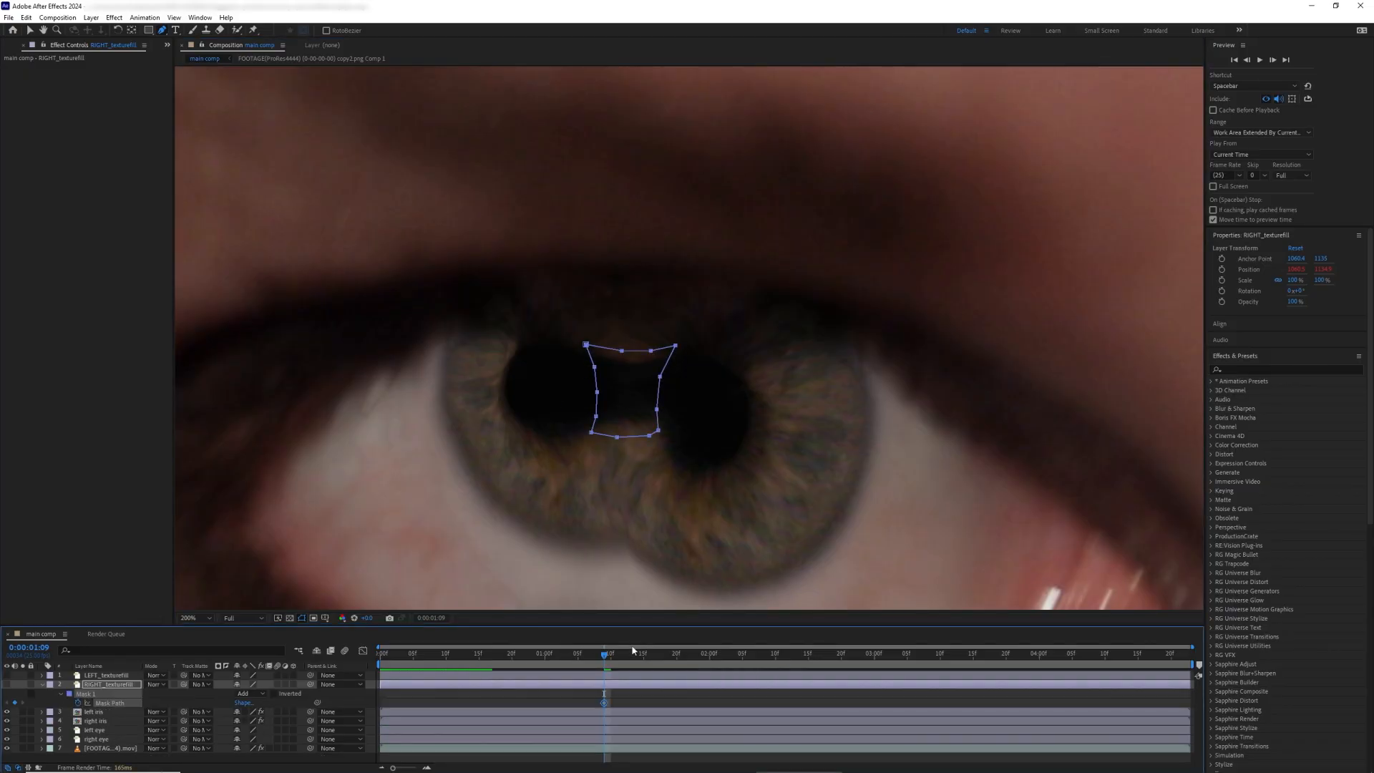
Step: Reshape RIGHT_texturefill's mask at 0:00:01:01 to fit the narrower bridge between the right eye's pupils, adding a Mask Path keyframe
drag(603, 665, 551, 665)
key(v)
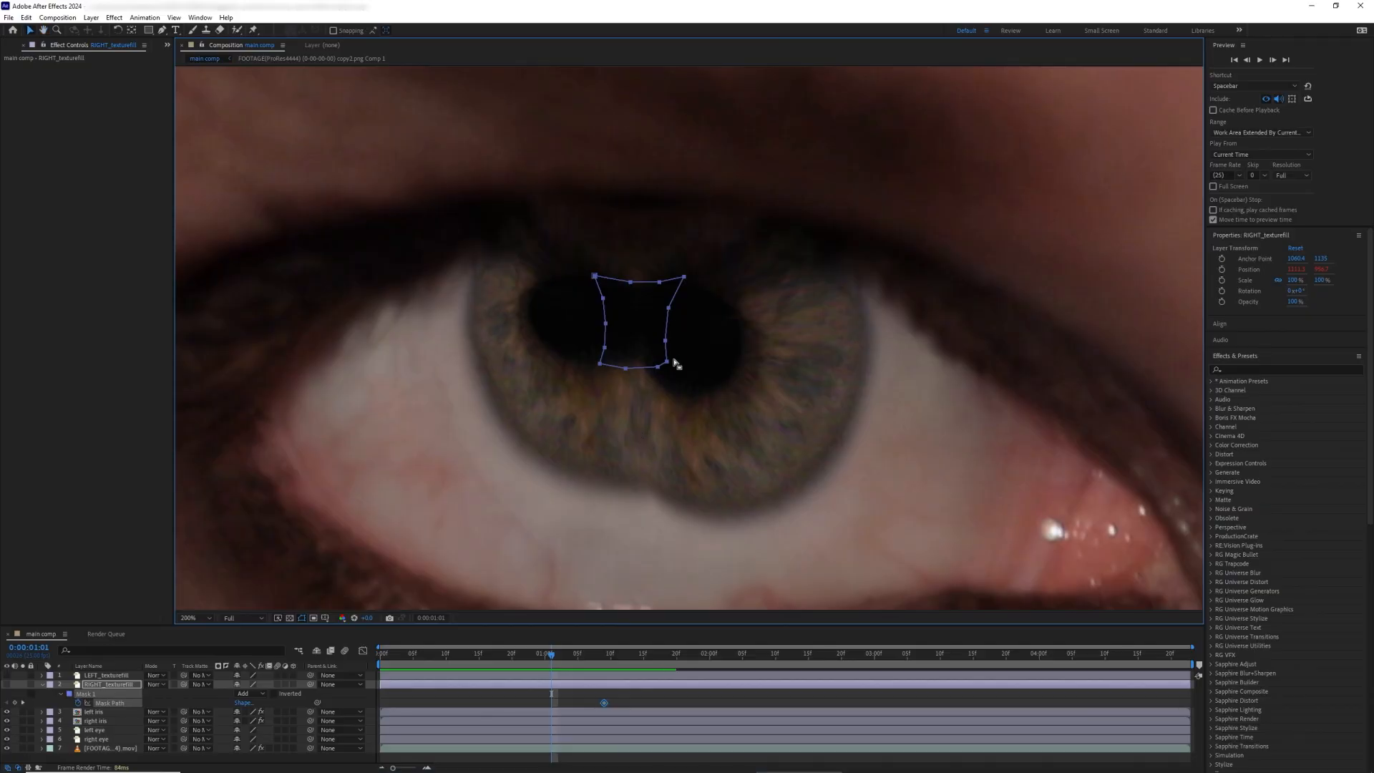
click(593, 367)
drag(620, 362, 625, 346)
drag(605, 323, 635, 280)
drag(684, 277, 659, 285)
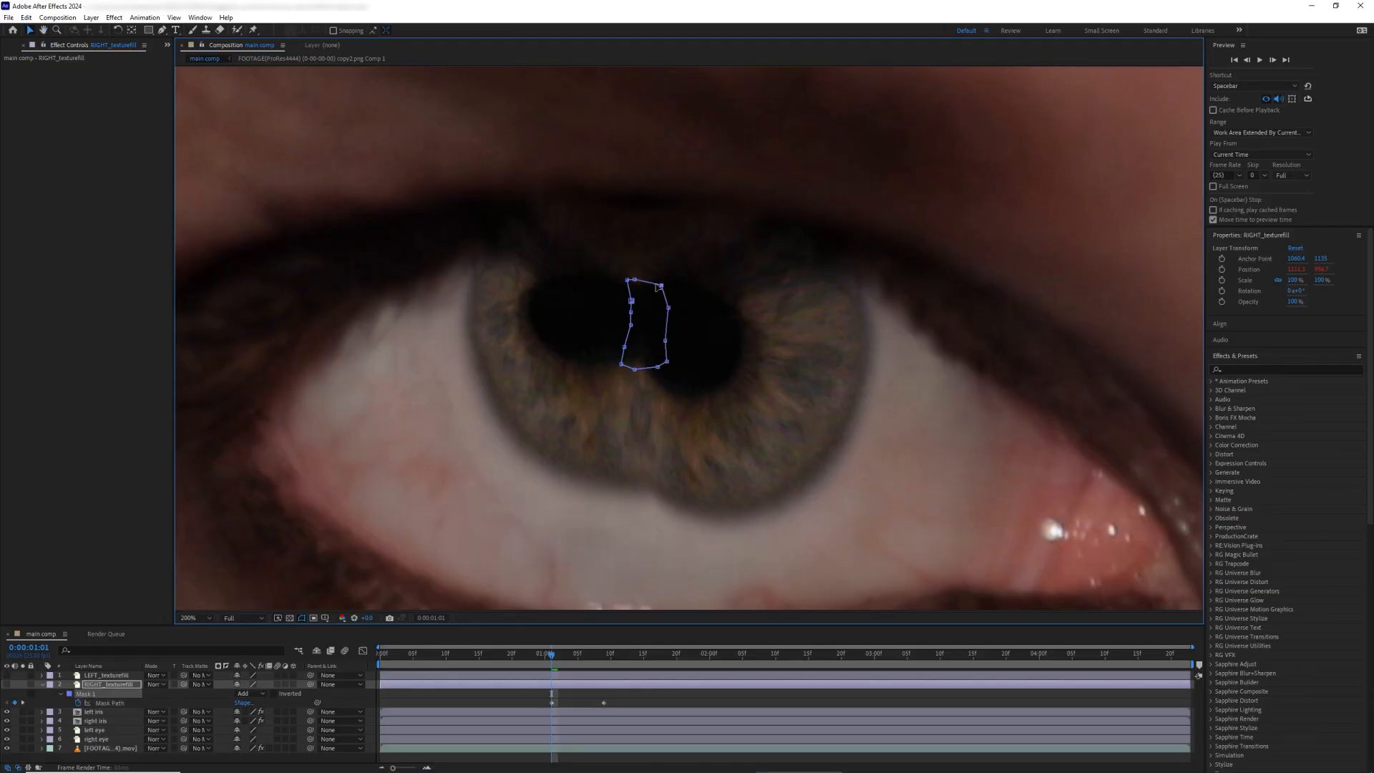
Step: Keyframe RIGHT_texturefill's Mask Path as a thin vertical strip inside the pupil at 0:00:00:00, and refit it at about 0:00:00:12
key(Home)
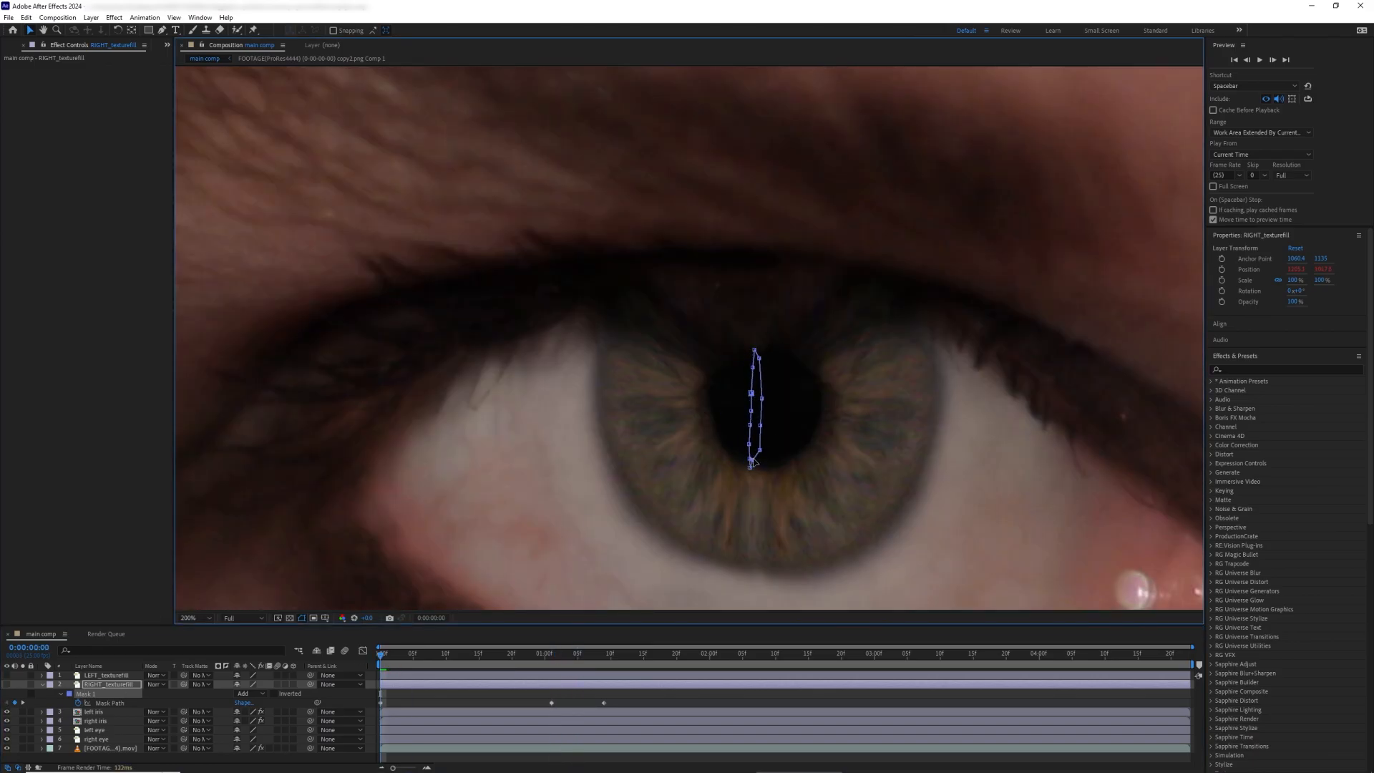
drag(381, 653, 459, 654)
click(120, 692)
drag(712, 482, 718, 463)
Step: Reshape RIGHT_texturefill's mask at 0:00:01:23, moving its points to fit the wider gap between the right eye's pupils
drag(415, 656, 696, 672)
drag(644, 545, 563, 409)
drag(578, 327, 545, 354)
drag(586, 373, 549, 403)
mouse_move(580, 413)
mouse_down()
mouse_move(546, 418)
mouse_move(596, 425)
mouse_up()
drag(639, 415, 647, 430)
drag(647, 411, 665, 362)
drag(664, 327, 675, 341)
drag(639, 331, 608, 341)
drag(542, 329, 543, 338)
drag(596, 425, 592, 415)
drag(647, 431, 641, 419)
Step: Refit the corners and side points of RIGHT_texturefill's mask to the pupil edges at about 0:00:01:16
drag(696, 654, 651, 656)
drag(426, 326, 413, 304)
drag(523, 395, 533, 396)
drag(523, 372, 537, 373)
drag(521, 336, 541, 310)
Step: Correct the lower inner points of RIGHT_texturefill's mask at 0:00:01:13
drag(650, 655, 631, 655)
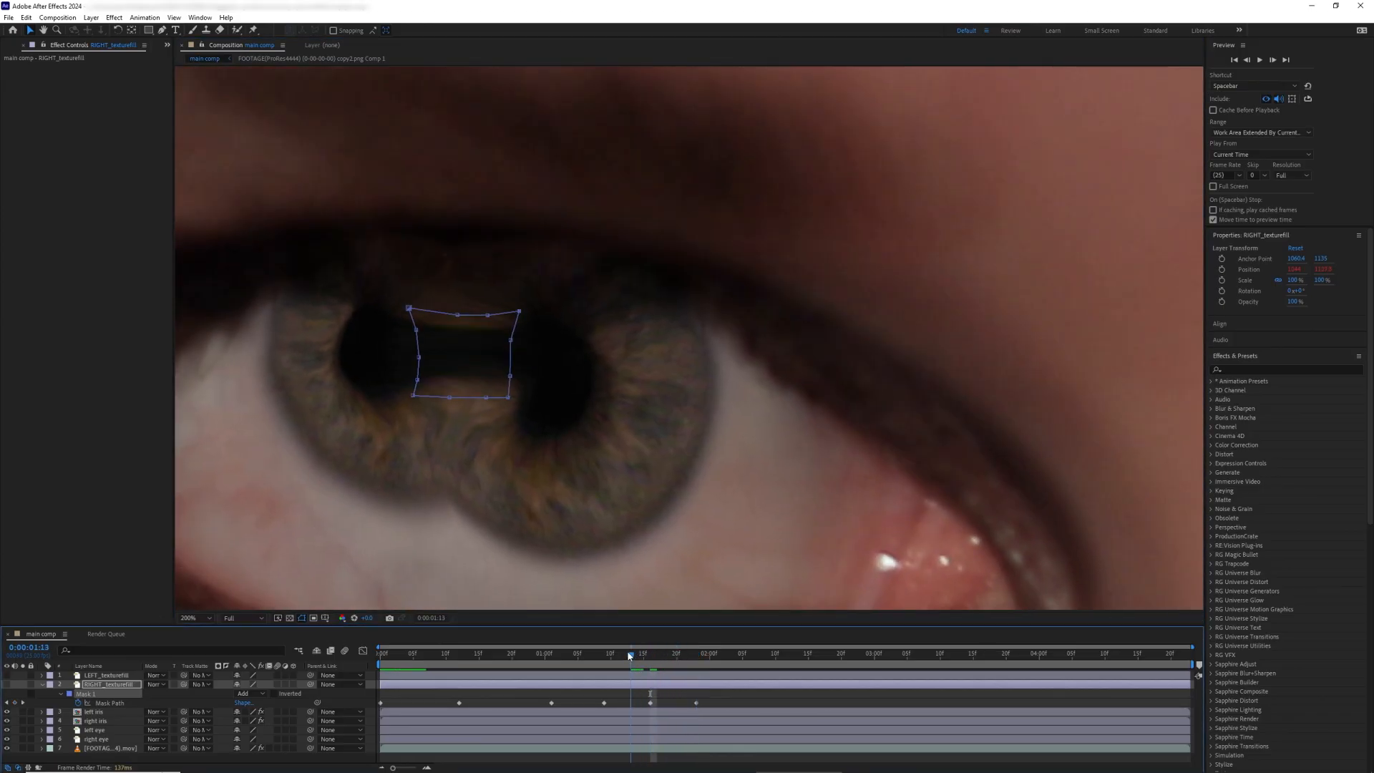
drag(503, 395, 508, 397)
drag(508, 374, 515, 375)
Step: Adjust the points of RIGHT_texturefill's mask beside the smaller pupil at 0:00:02:11
drag(631, 655, 785, 680)
drag(588, 336, 576, 334)
drag(584, 359, 571, 357)
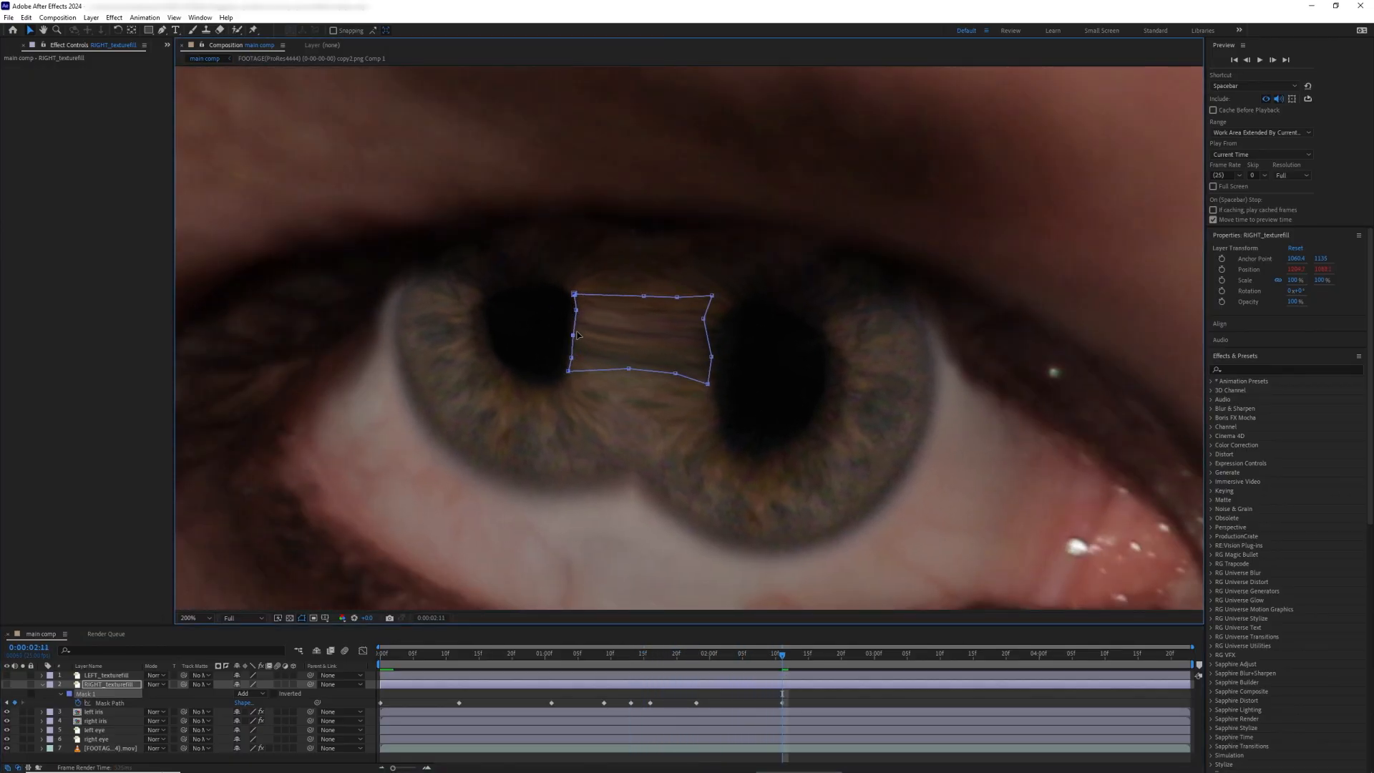
Step: Advance ten frames to about 0:00:02:21 and readjust RIGHT_texturefill's mask to the pupil edges there
key(Page_Down)
key(Page_Down)
key(Page_Down)
key(Page_Down)
key(Page_Down)
key(Page_Down)
key(Page_Down)
key(Page_Down)
key(Page_Down)
key(Page_Down)
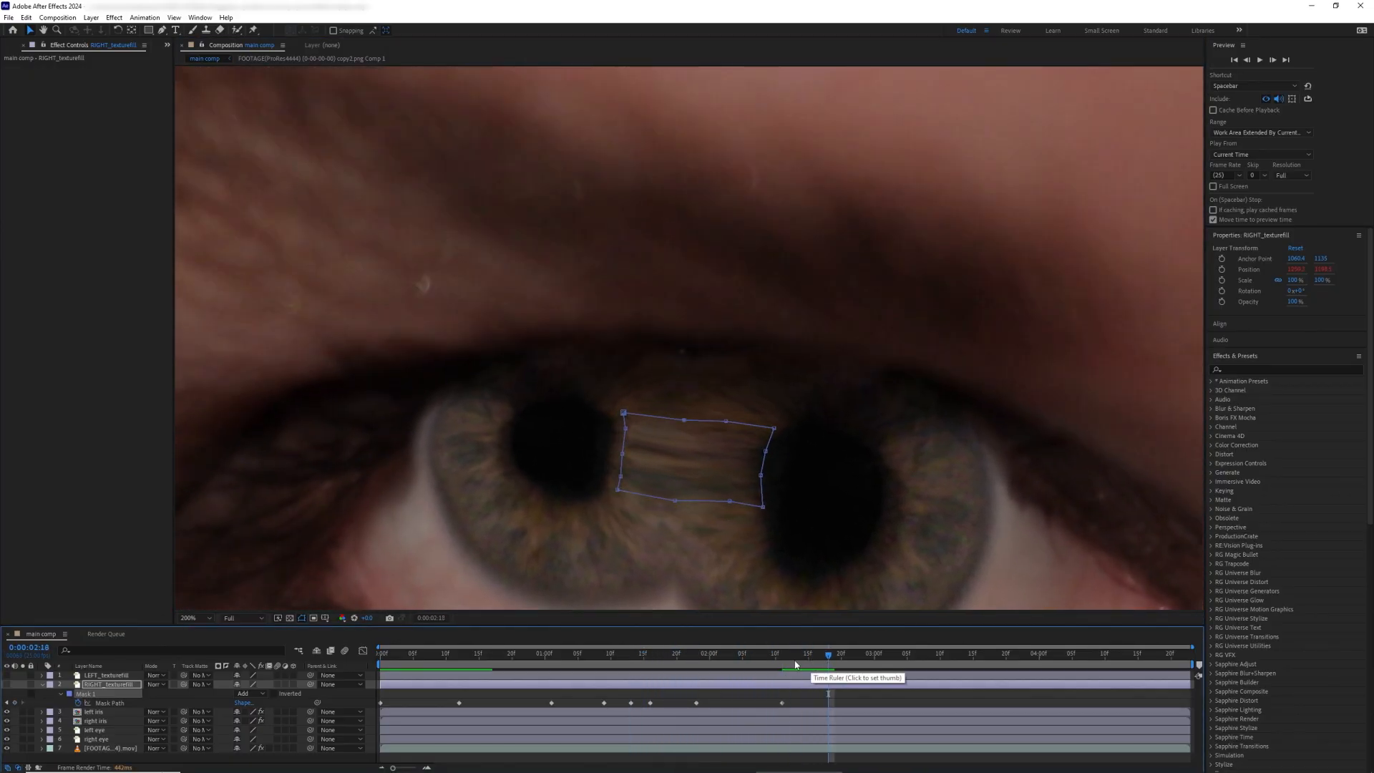
drag(517, 382, 568, 498)
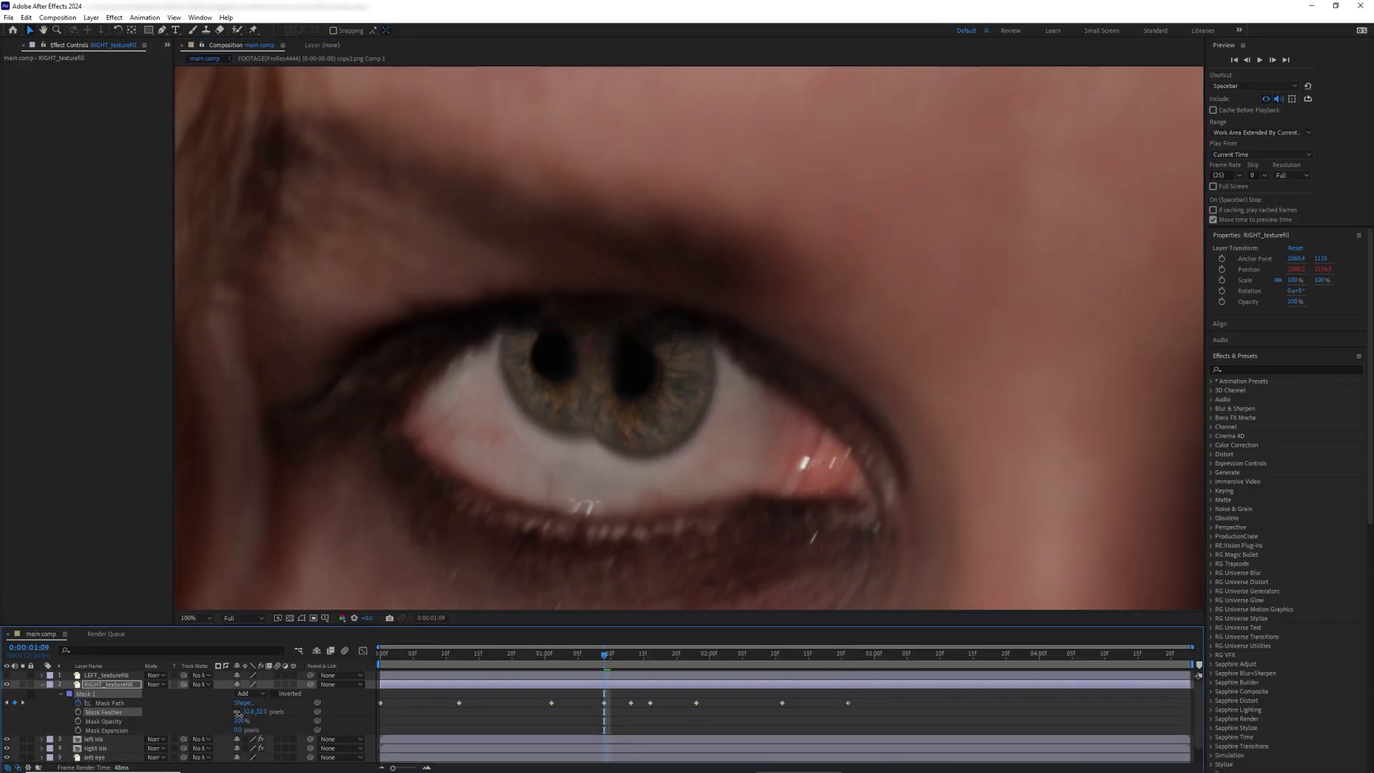
Step: Keyframe RIGHT_texturefill's Mask Feather and Mask Expansion at 0:00:01:09, and set the feather to 0 and adjust the expansion at the first frame
drag(238, 713, 236, 713)
click(79, 730)
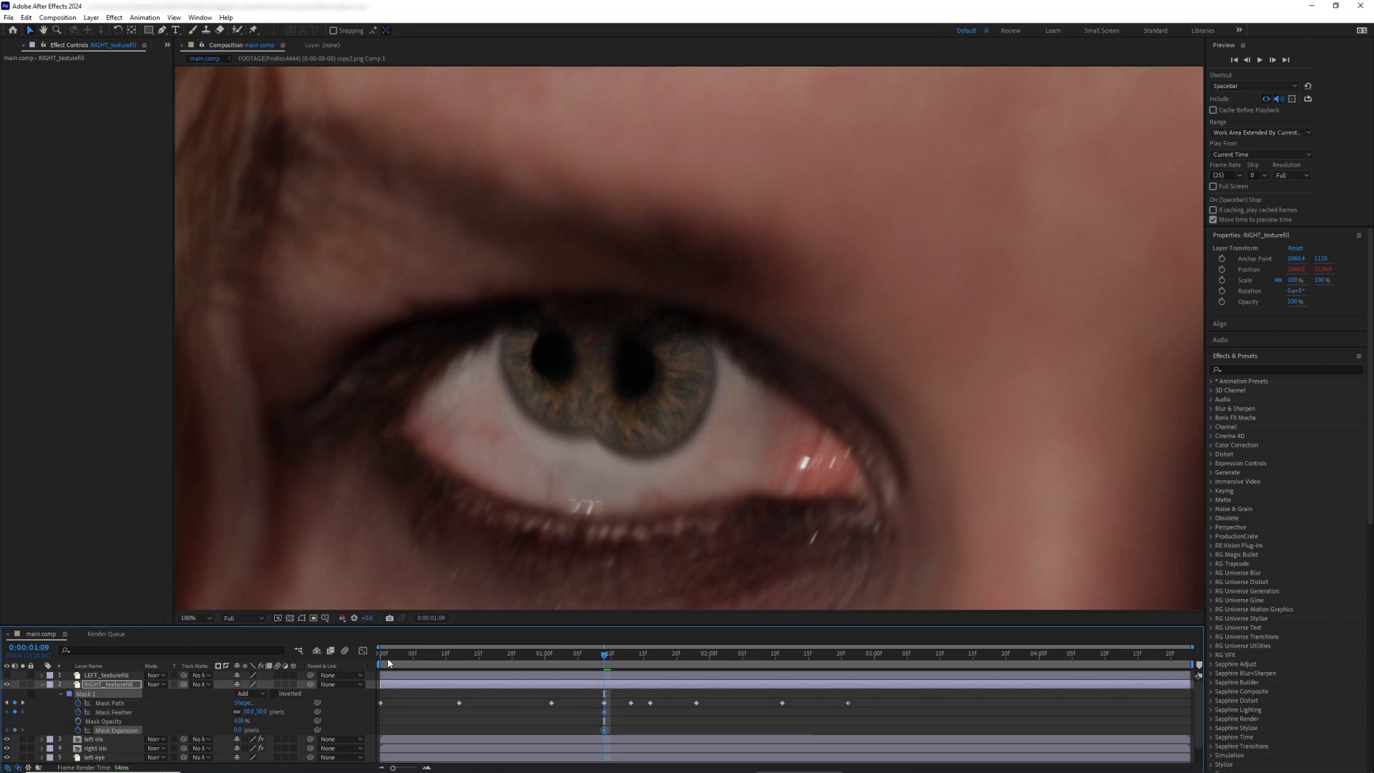
drag(388, 655, 376, 654)
click(285, 713)
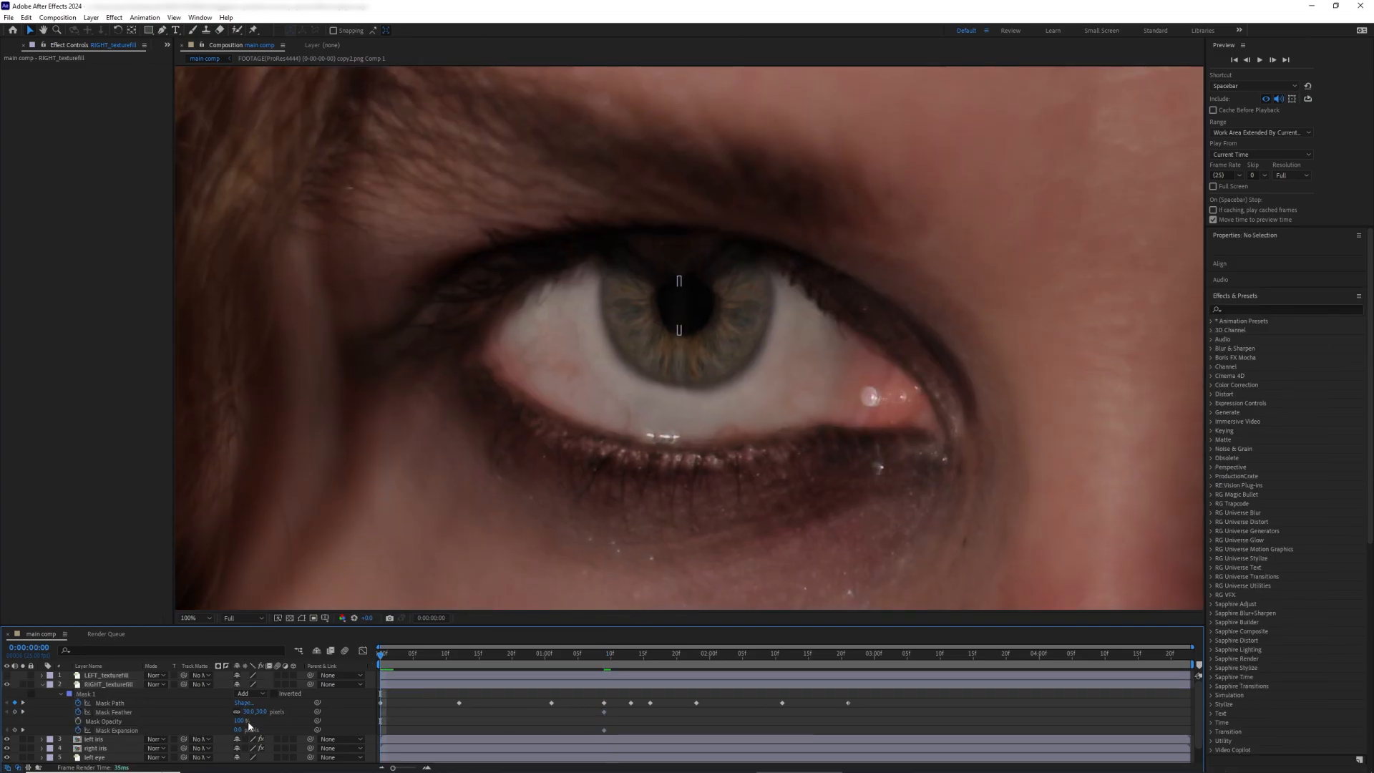
key(Return)
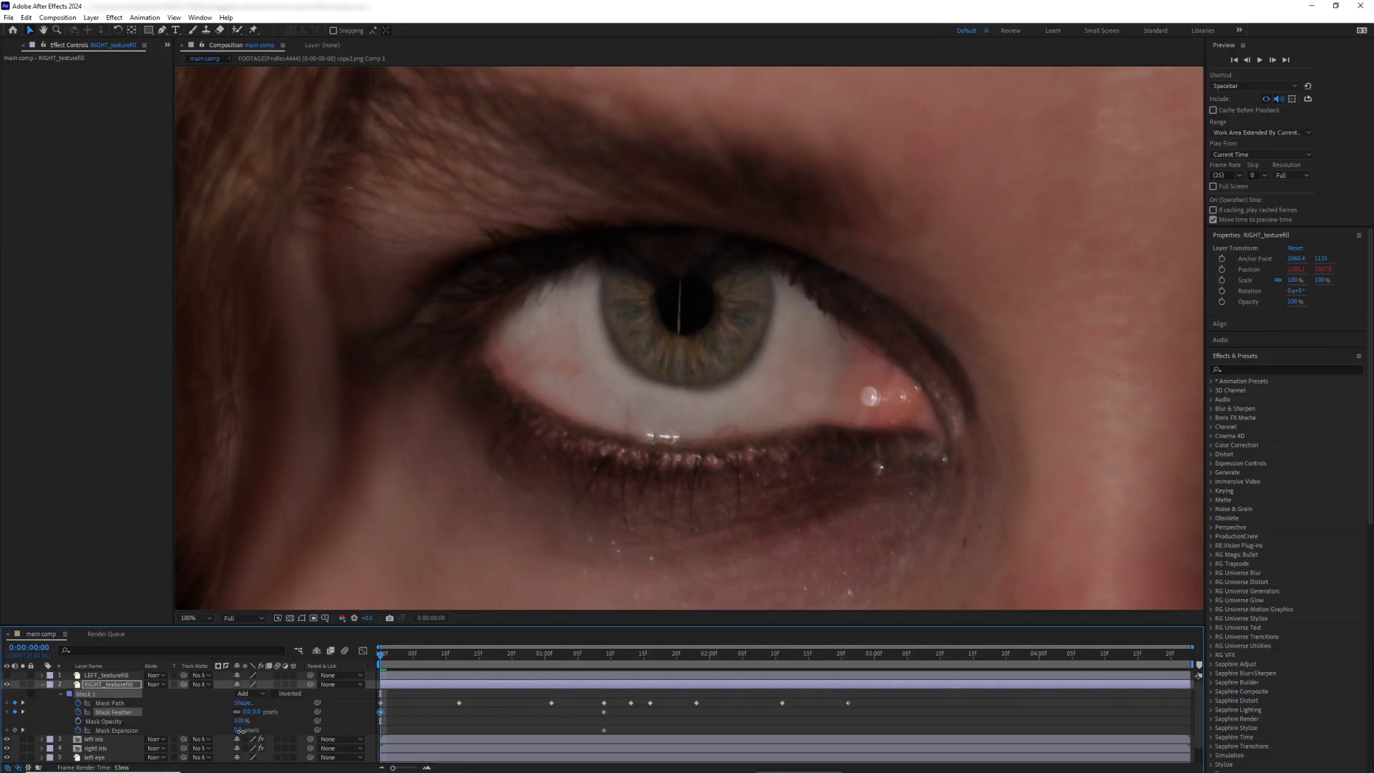
drag(241, 730, 262, 712)
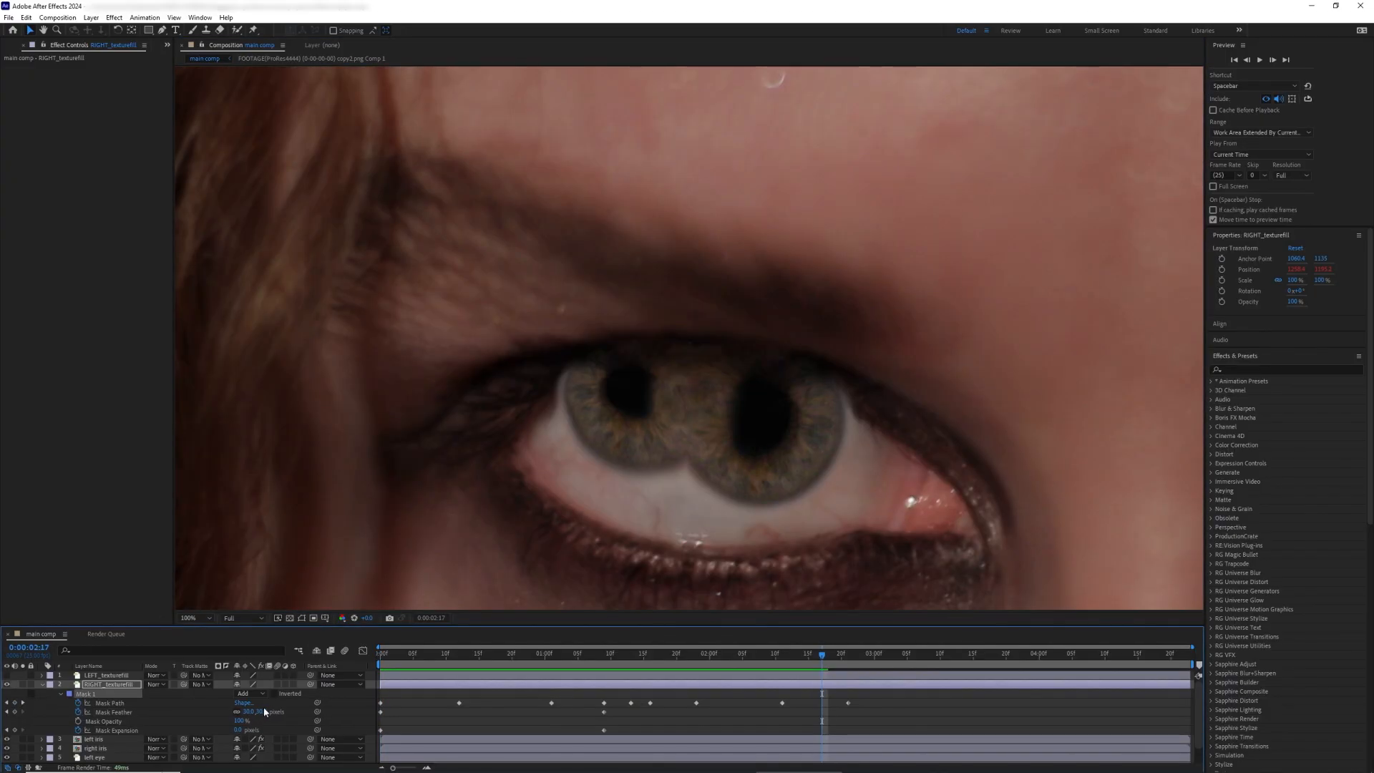
Step: Adjust RIGHT_texturefill's Mask Feather at 0:00:02:17, and fine-tune its feather and expansion at the first frame
drag(265, 712, 282, 712)
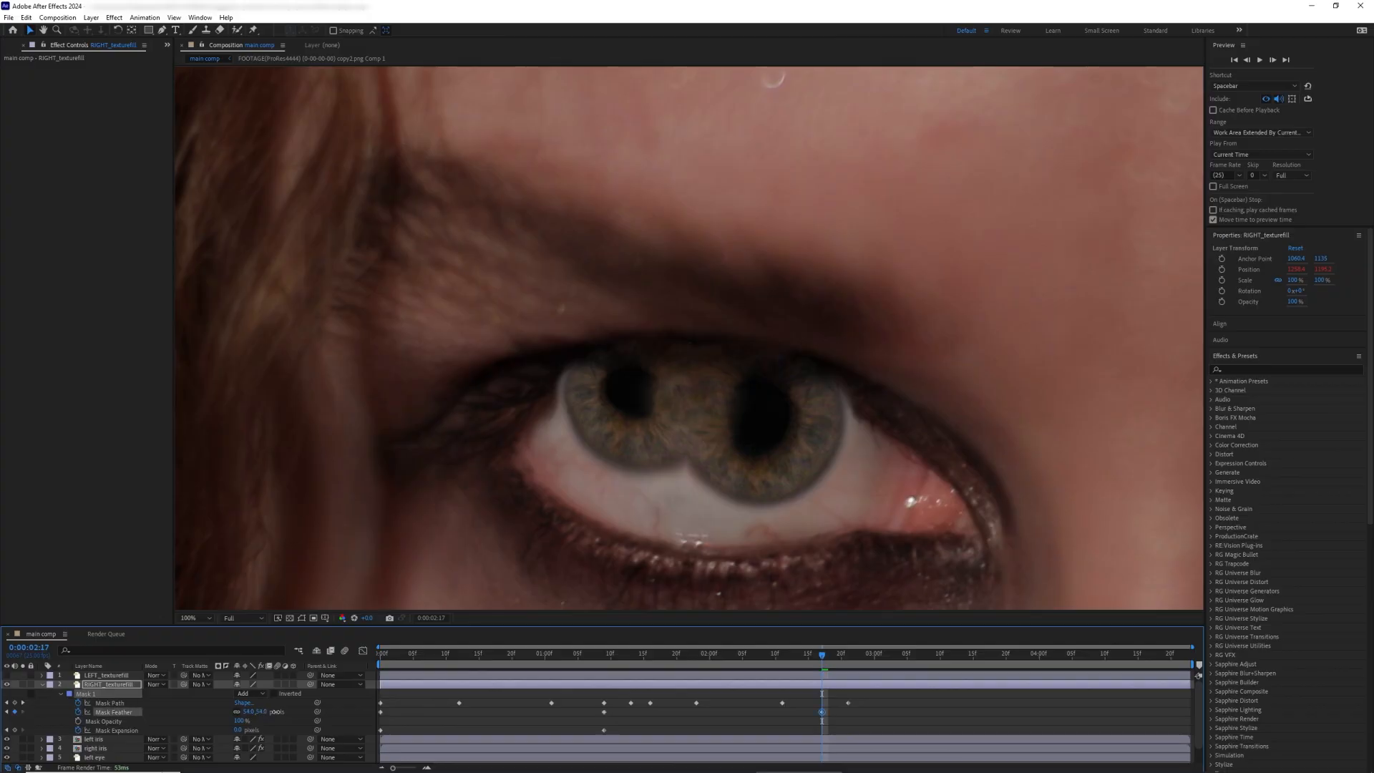
key(Home)
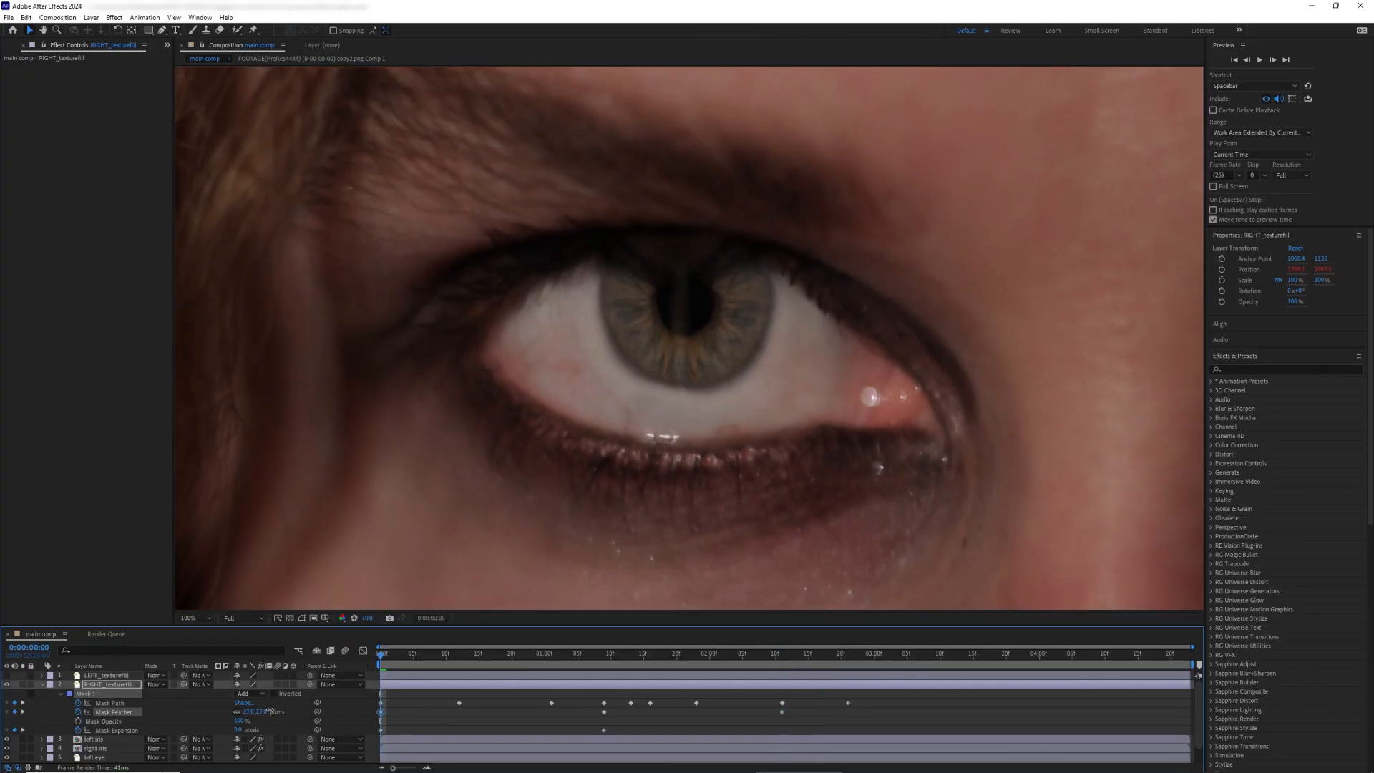
key(space)
key(shift+slash)
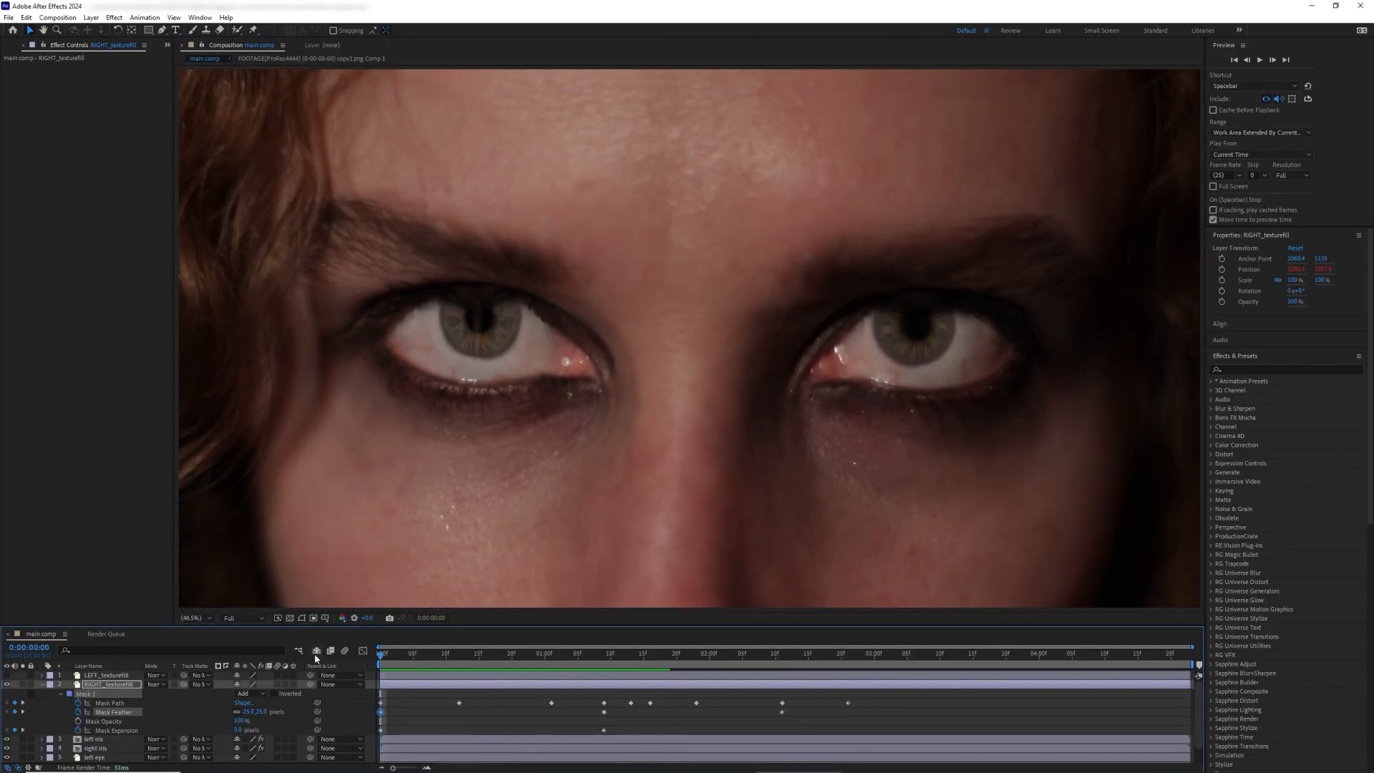
drag(239, 730, 243, 730)
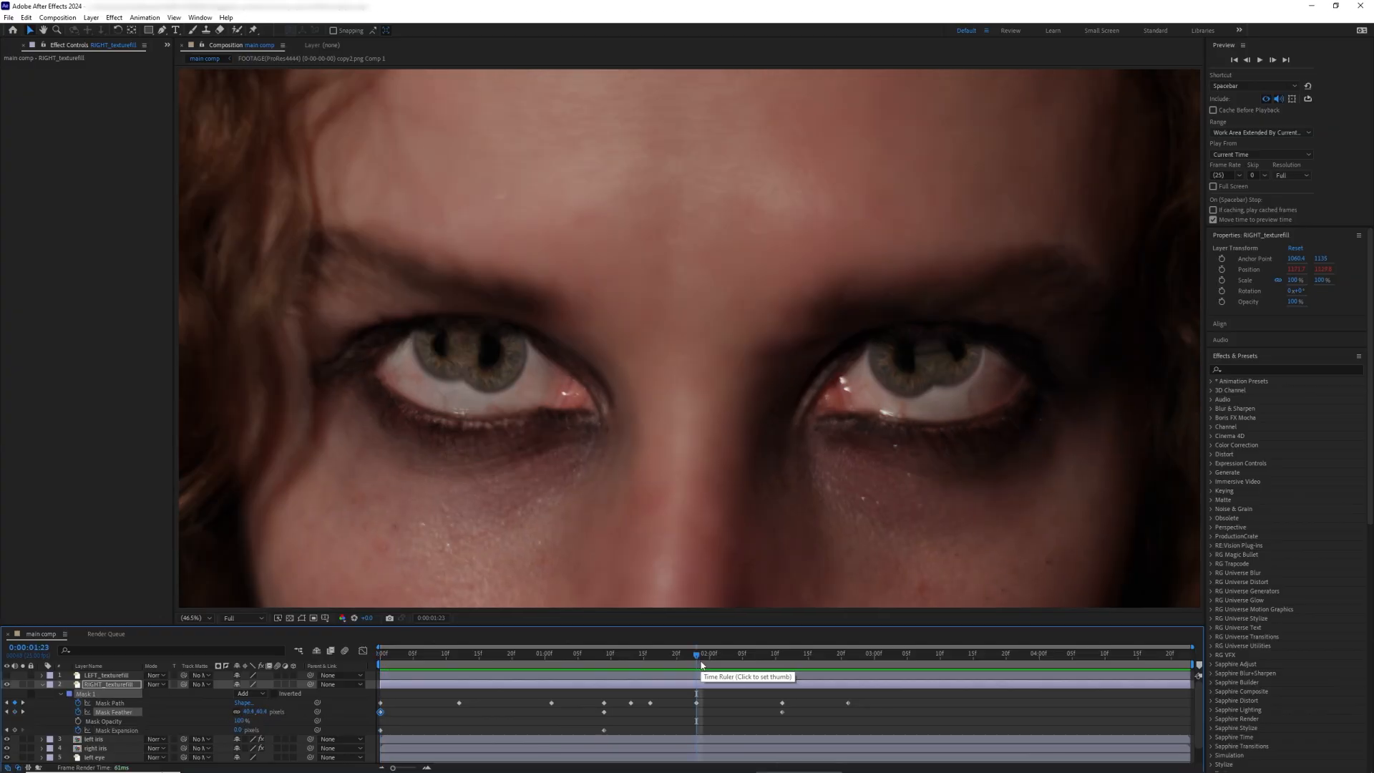
Step: Keyframe RIGHT_texturefill's Opacity at 100% at 0:00:01:23 and at a lower value at 0:00:03:07
key(t)
click(69, 693)
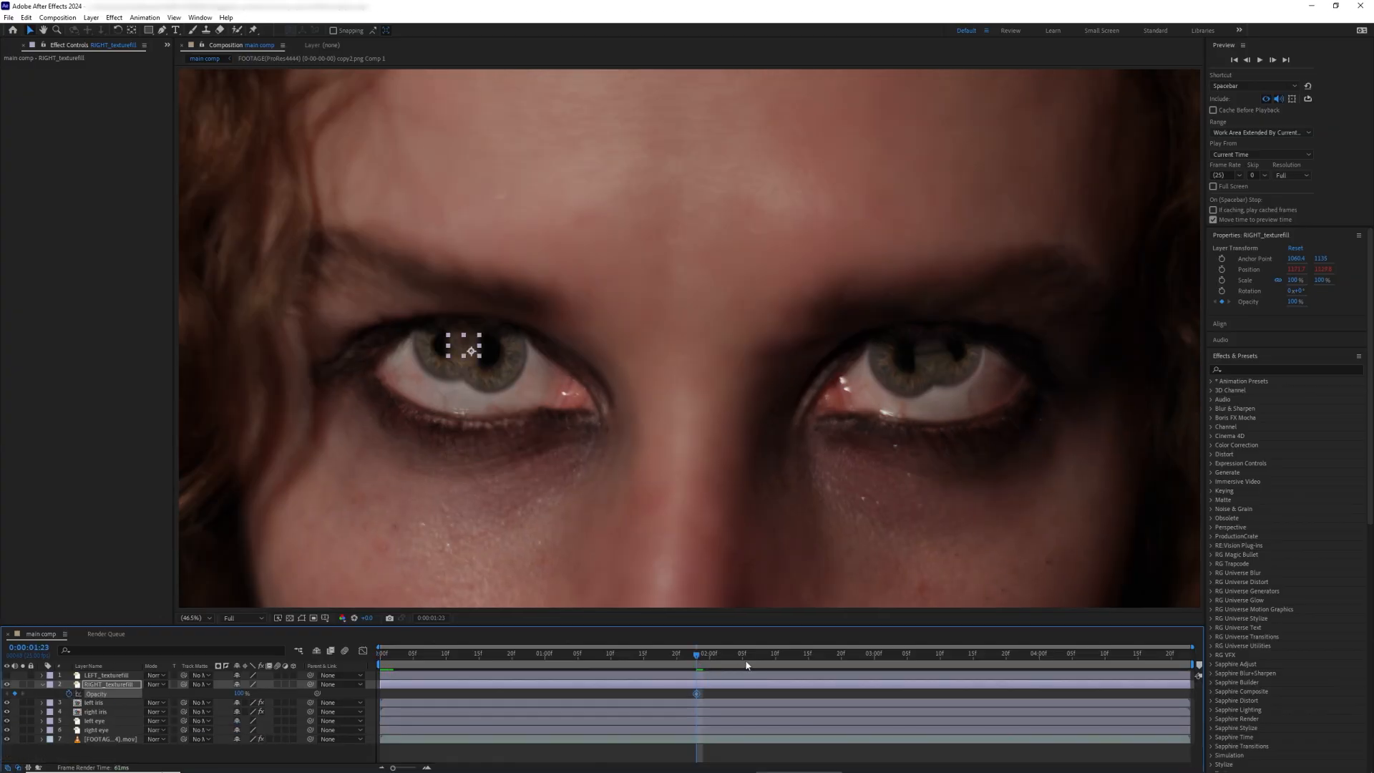
drag(745, 659, 921, 658)
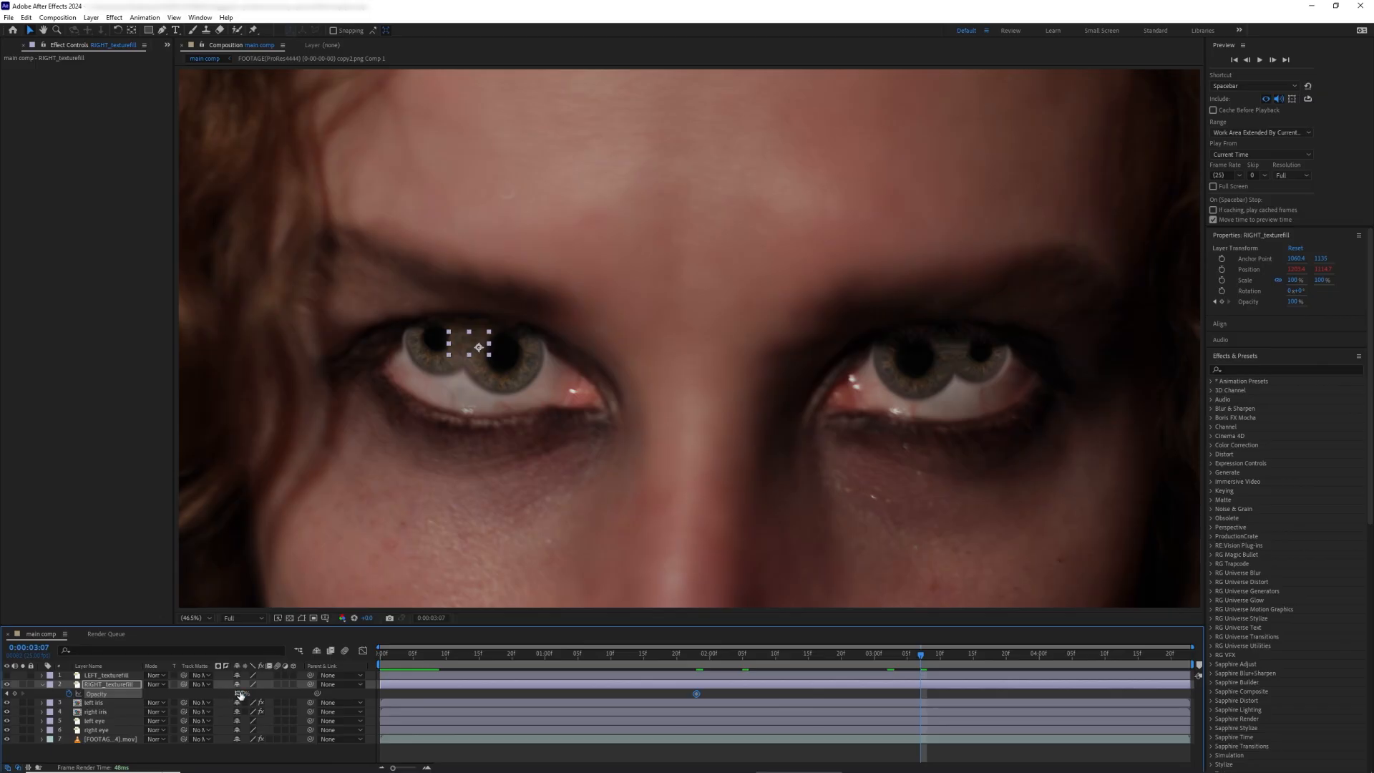
click(724, 693)
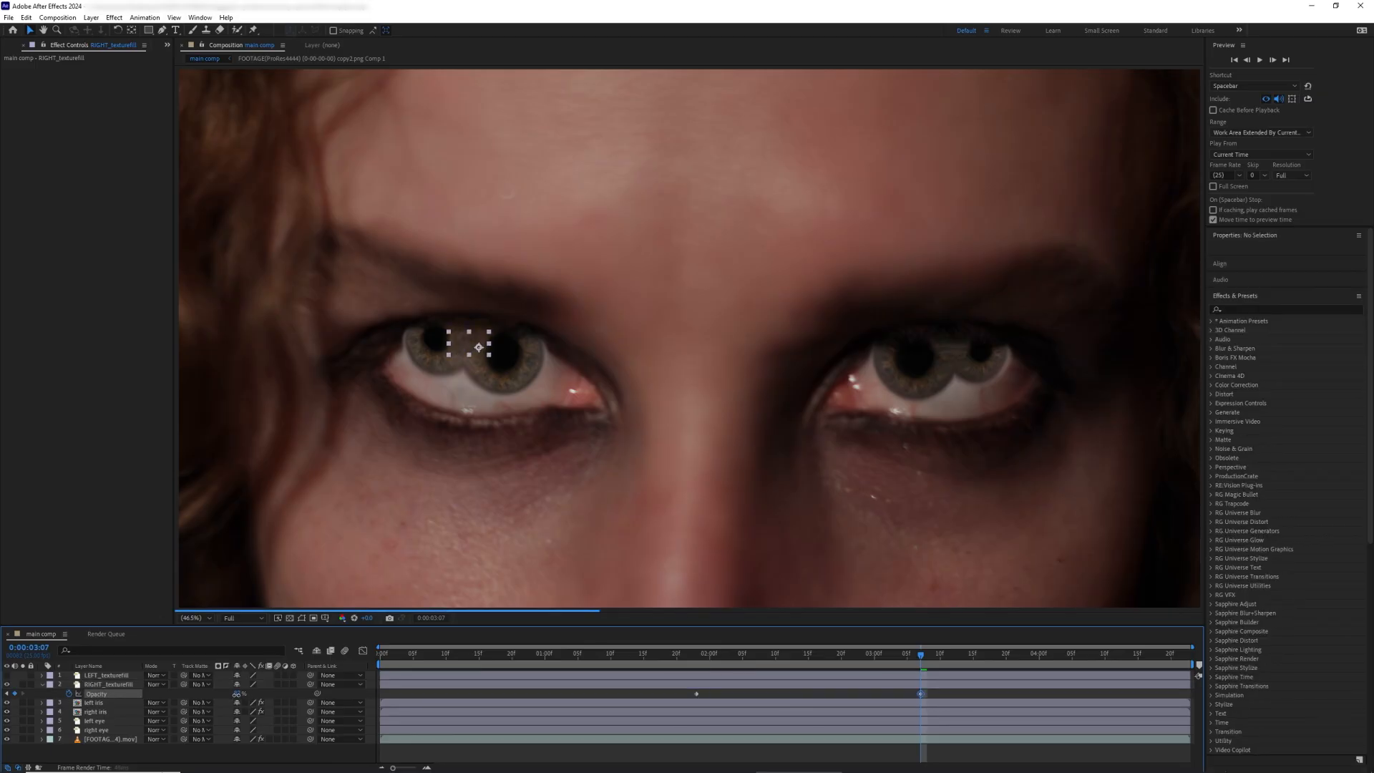
drag(180, 696, 200, 695)
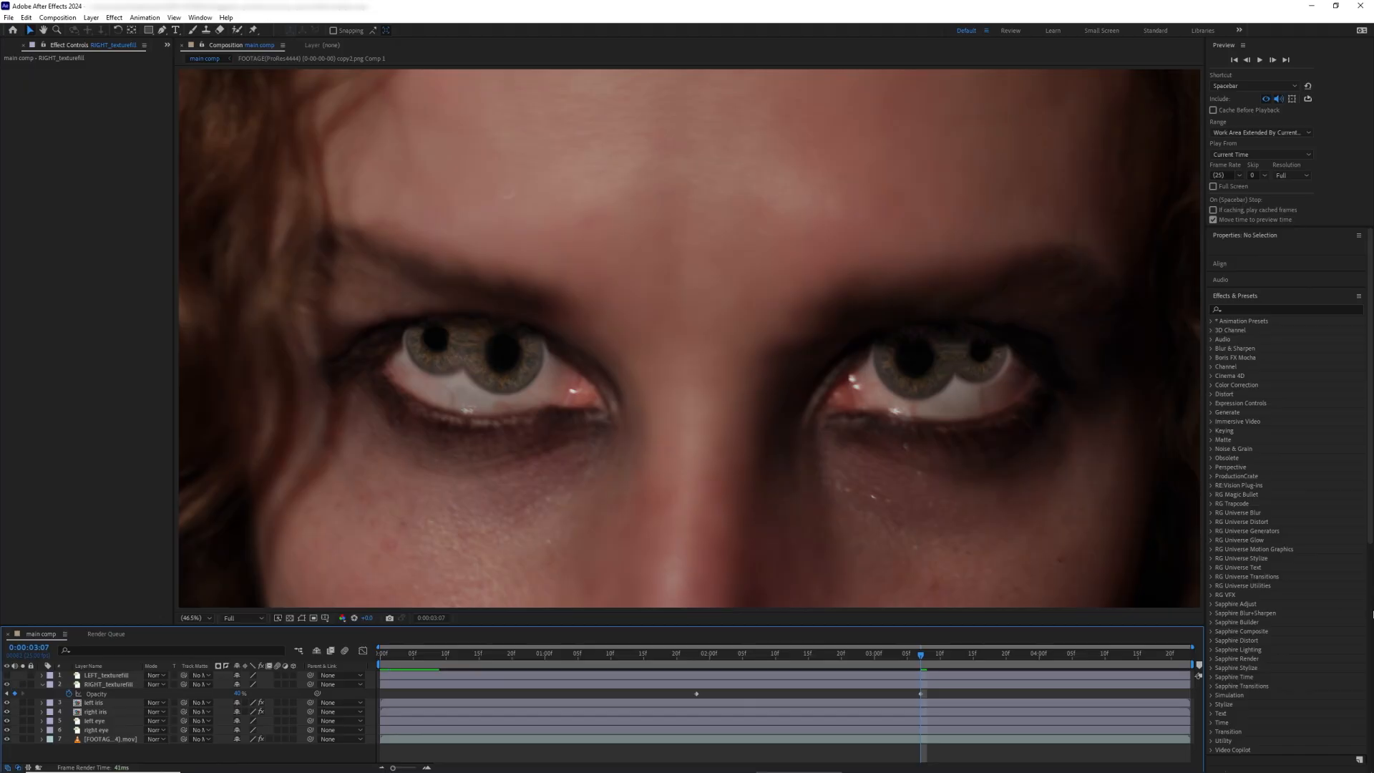
Step: Draw a mask on LEFT_texturefill around the bridge between the left eye's pupils at 0:00:01:09, and keyframe its Mask Path
click(687, 421)
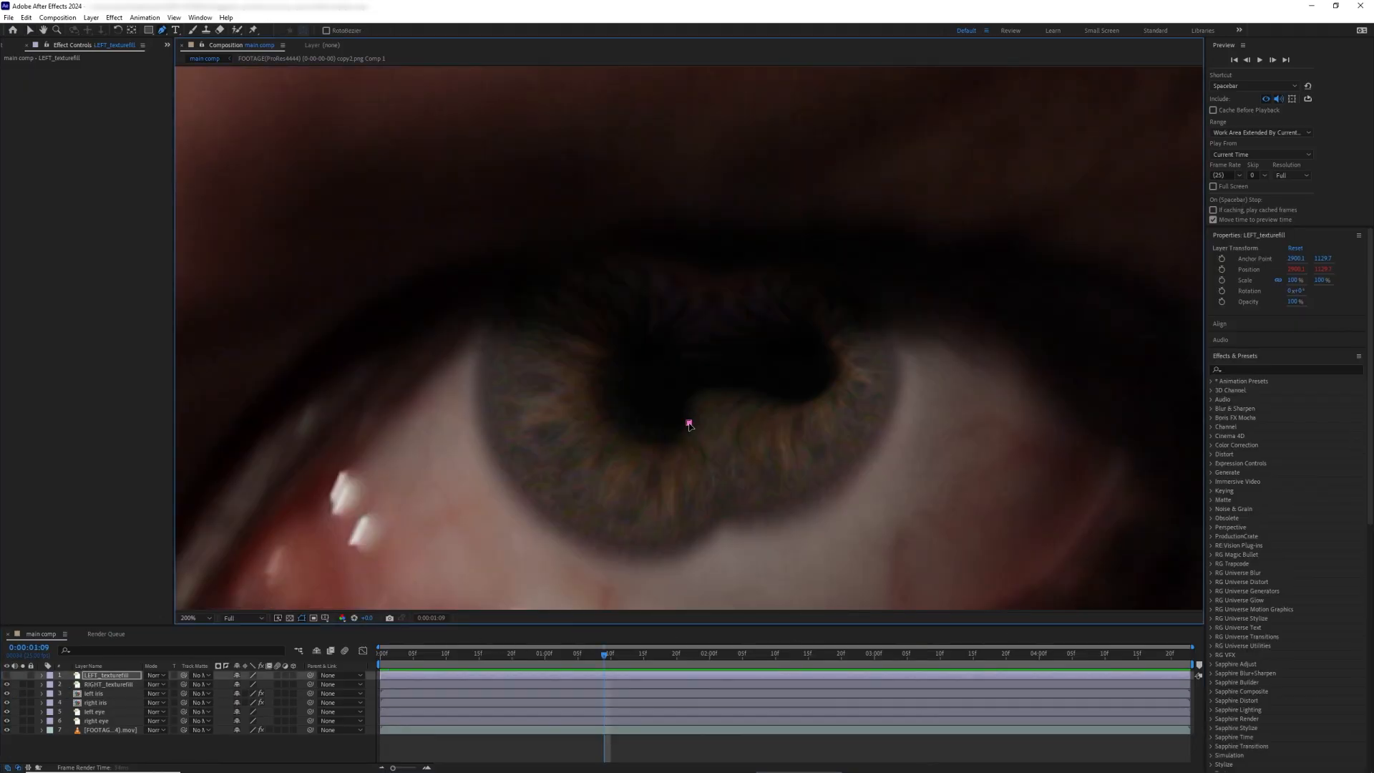
click(714, 418)
click(739, 409)
click(771, 403)
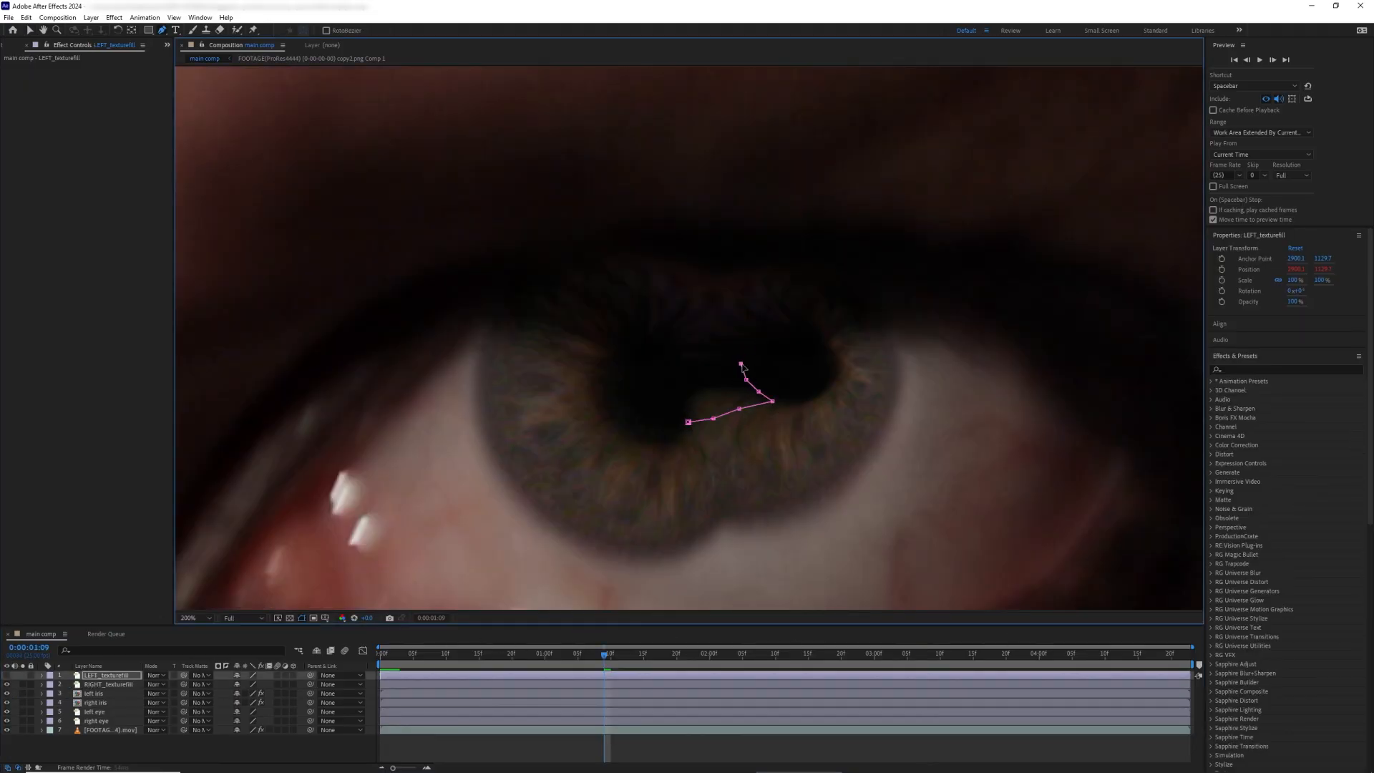
key(m)
click(78, 693)
Step: Narrow LEFT_texturefill's mask to the single pupil at 0:00:00:00, adding a Mask Path keyframe
key(Home)
scroll(509, 417, down, 2)
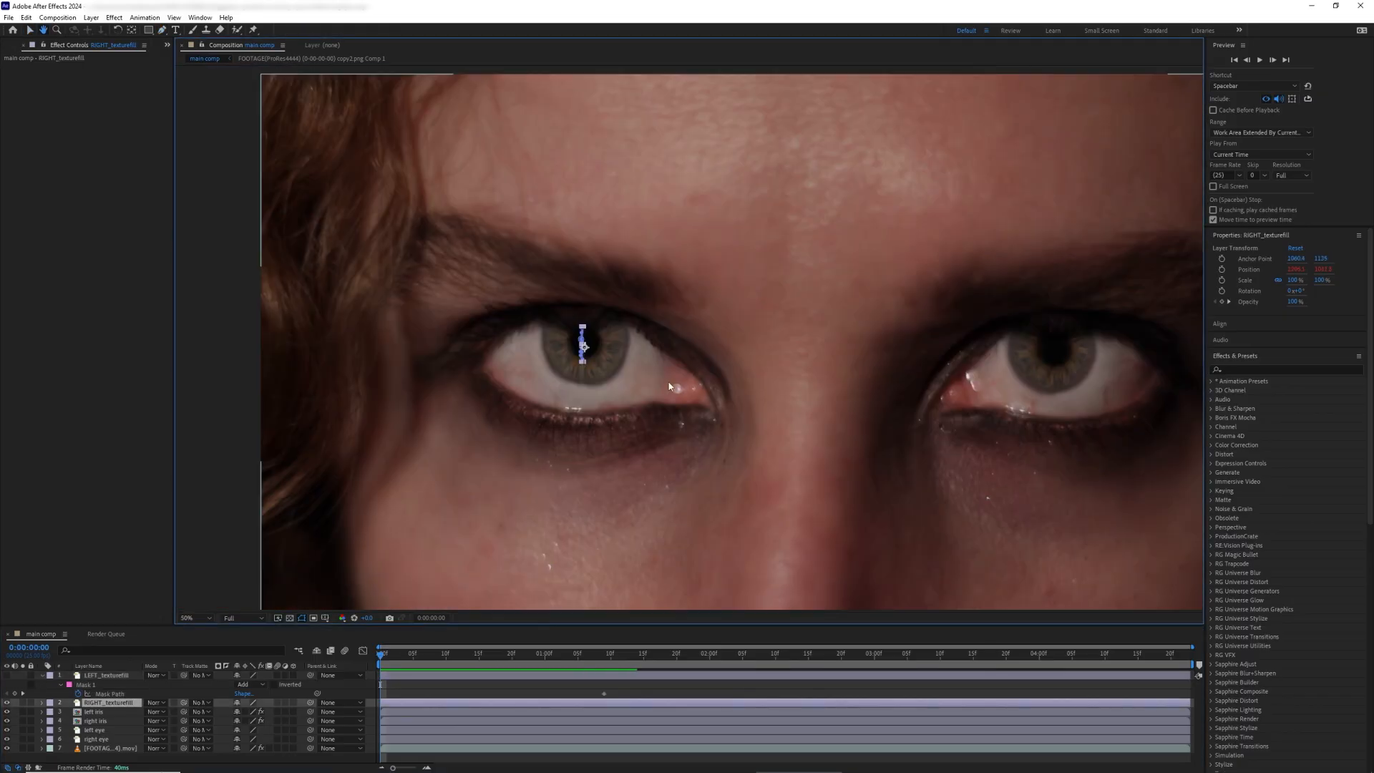
click(106, 675)
scroll(1052, 362, up, 2)
drag(587, 378, 597, 406)
drag(612, 375, 605, 406)
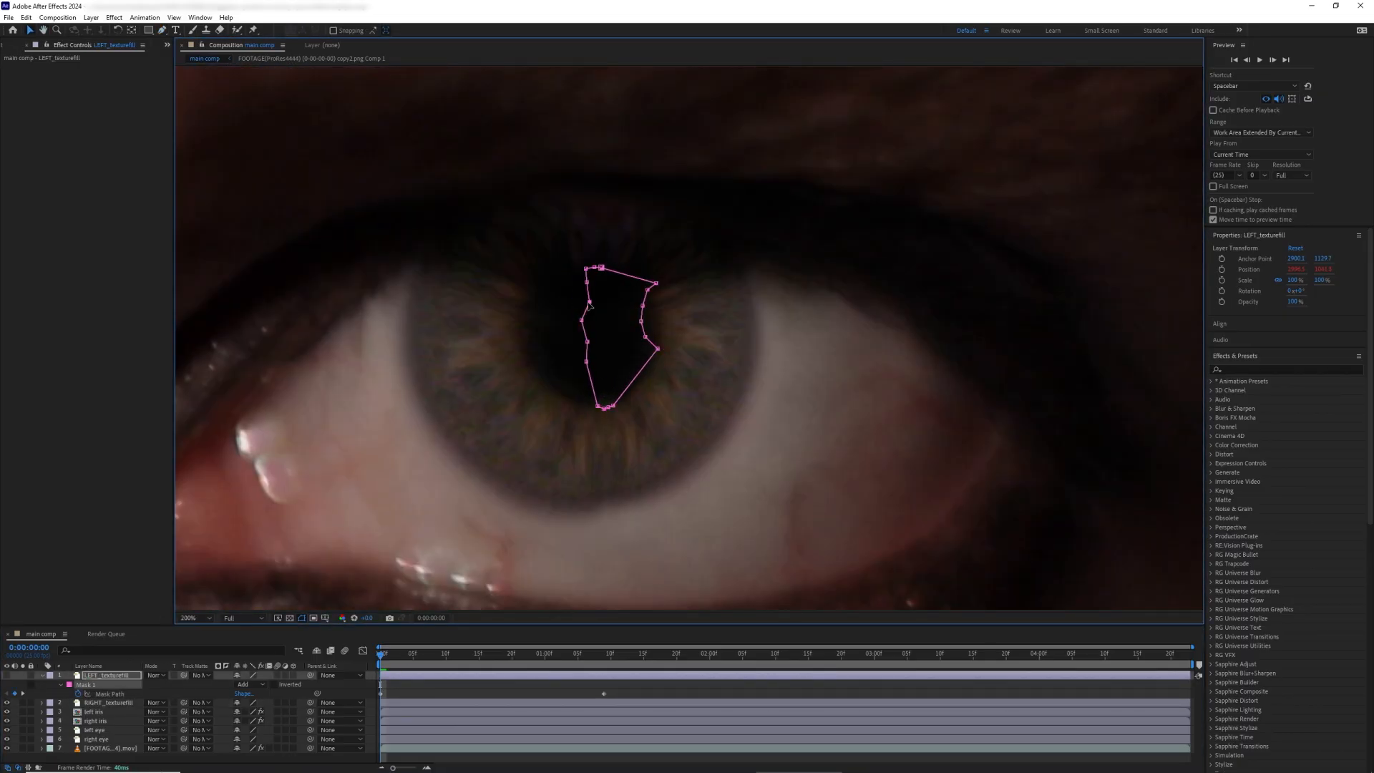
Step: Reshape LEFT_texturefill's mask at about 0:00:02:18 to follow the widened gap between the left eye's pupils
drag(442, 657, 827, 656)
drag(582, 379, 654, 397)
drag(566, 370, 643, 376)
drag(557, 359, 644, 295)
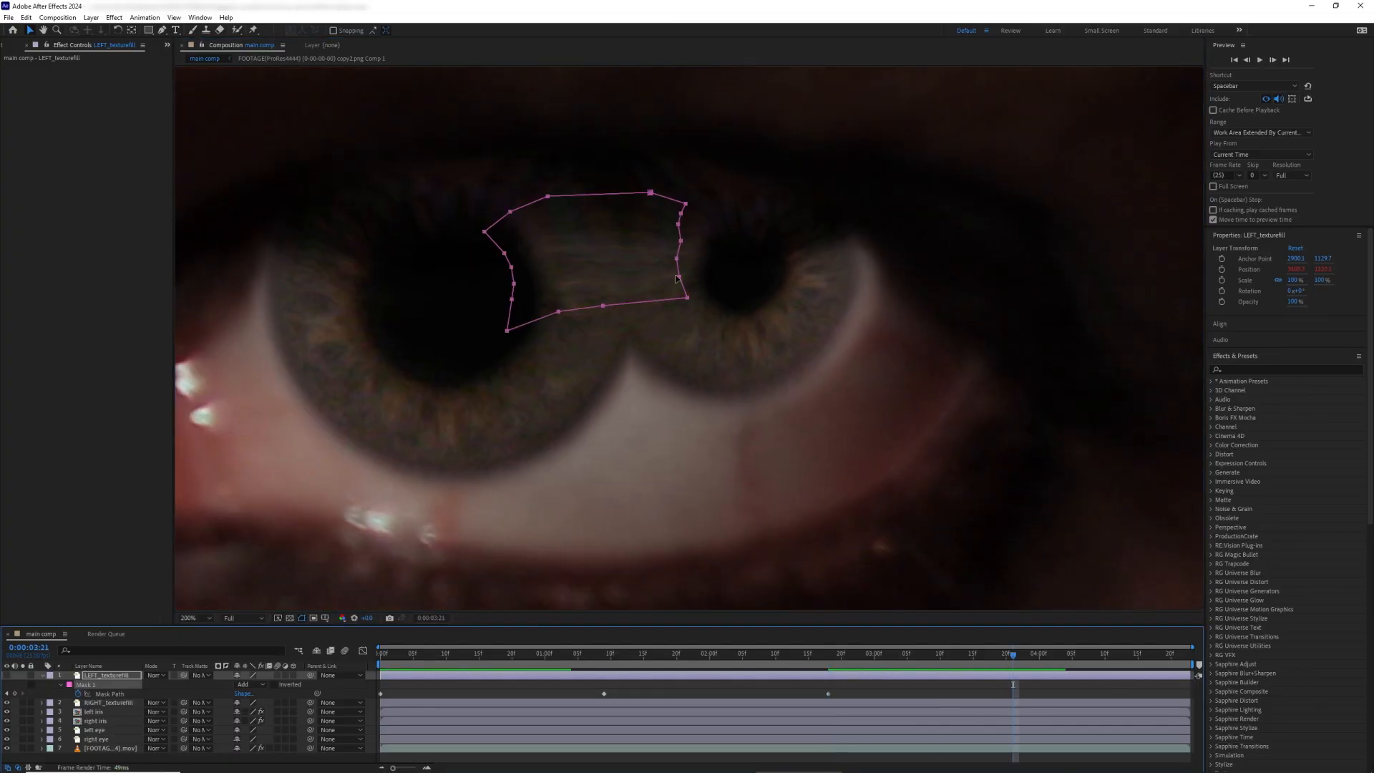
Step: Refine LEFT_texturefill's mask with further Mask Path keyframes, including at 0:00:03:21, 0:00:01:05 and 0:00:01:23
drag(480, 193, 507, 219)
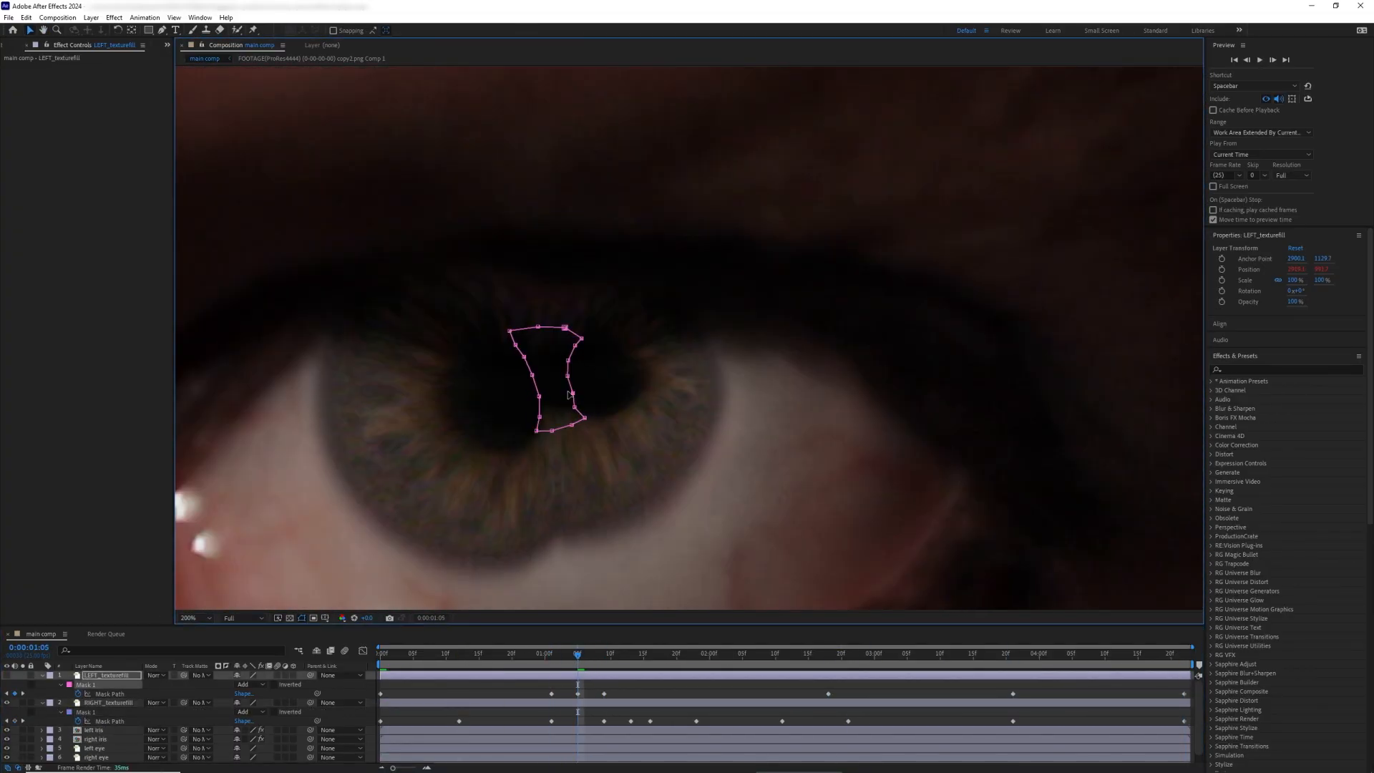
drag(607, 495, 610, 508)
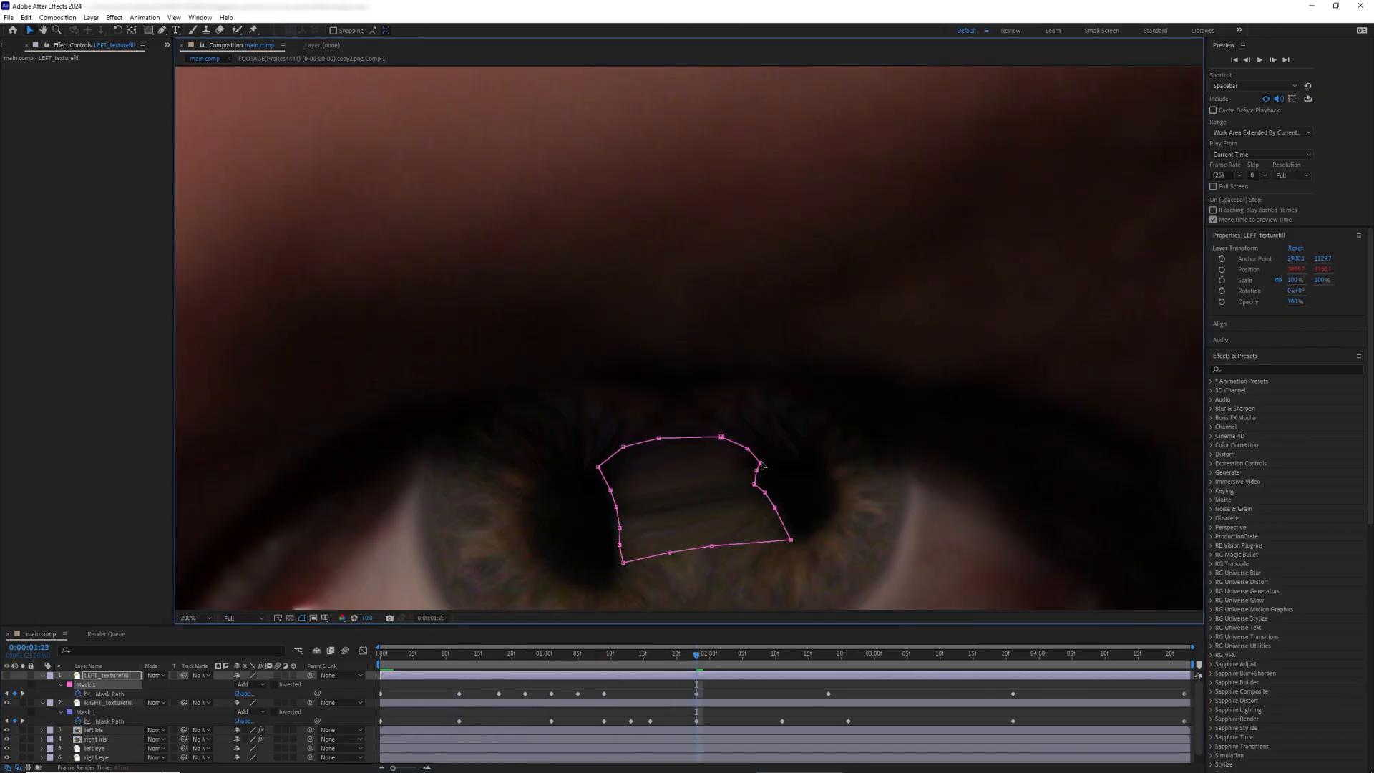
drag(501, 423, 492, 420)
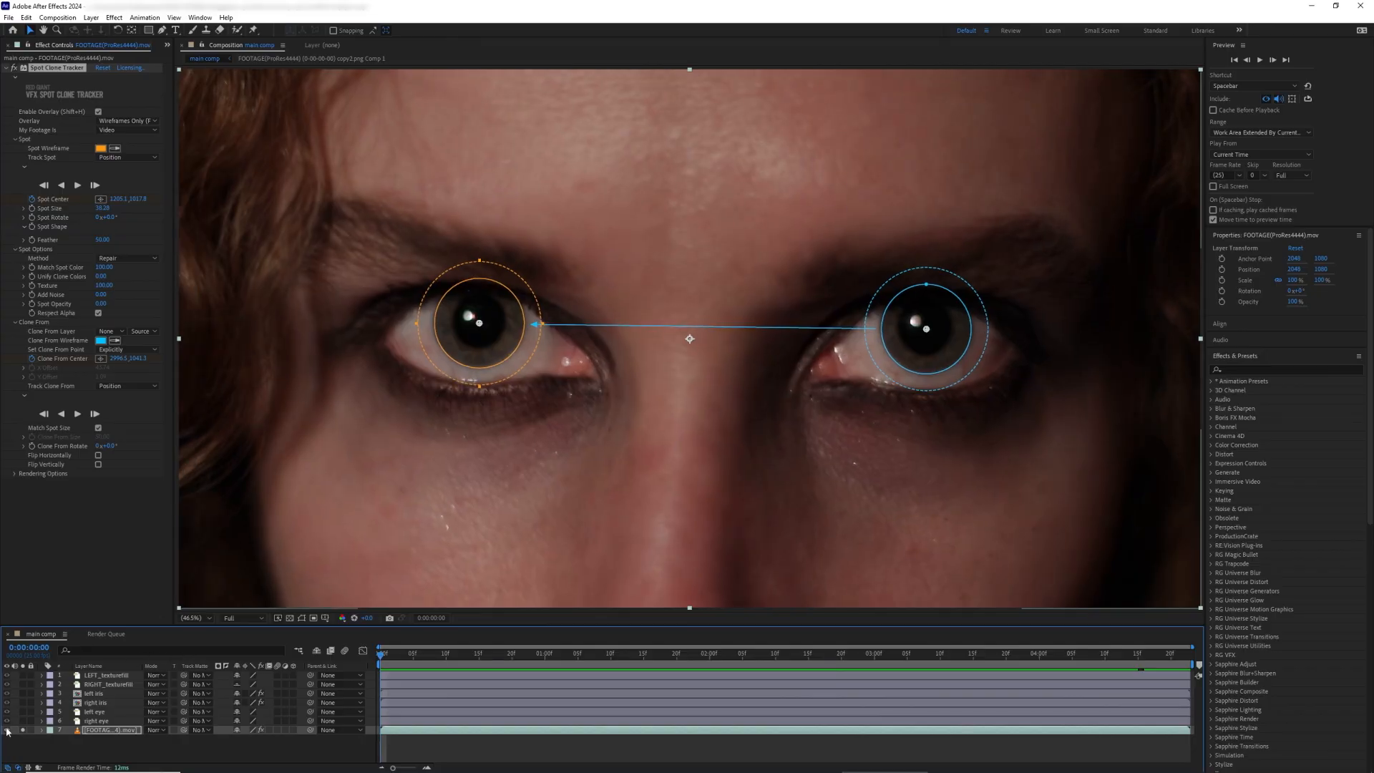
Step: Create a new black solid above LEFT_texturefill and hide it
click(104, 676)
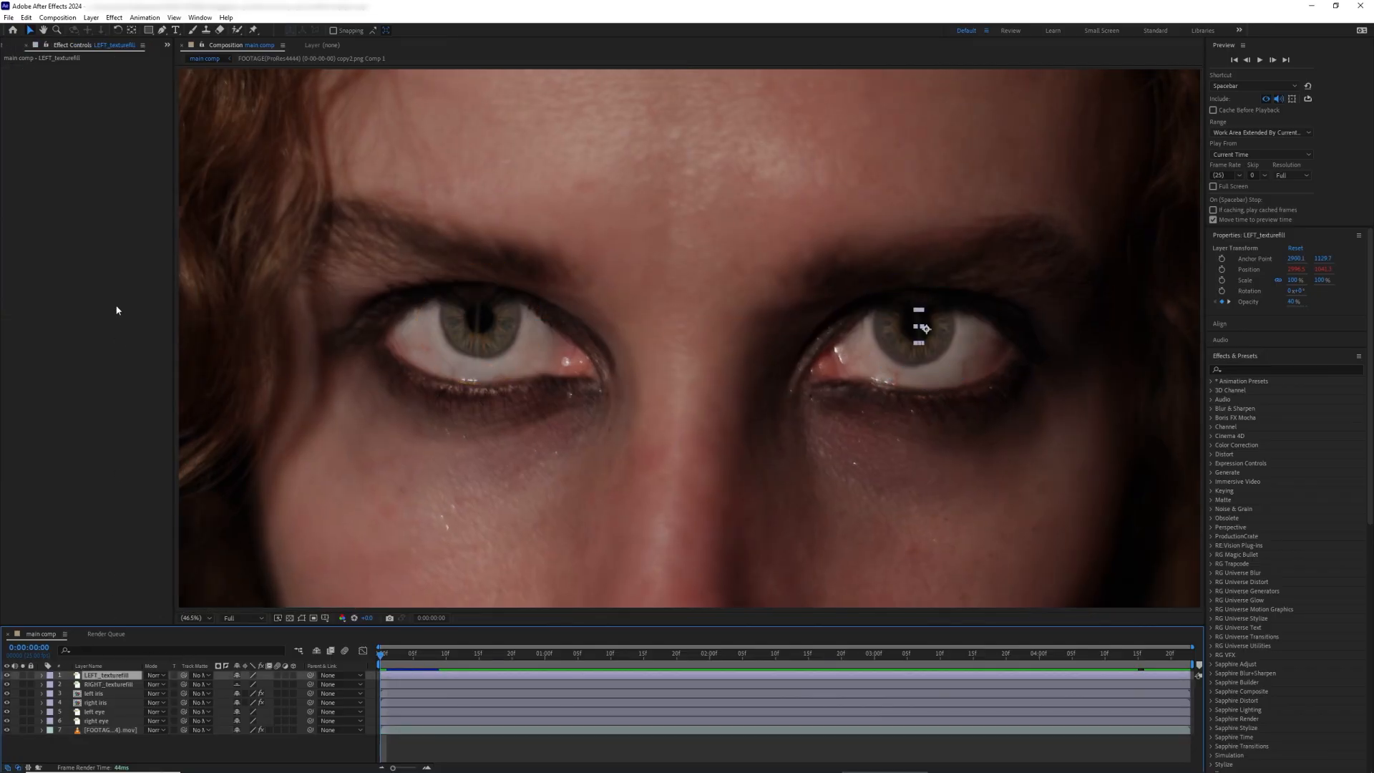
click(91, 17)
mouse_move(108, 31)
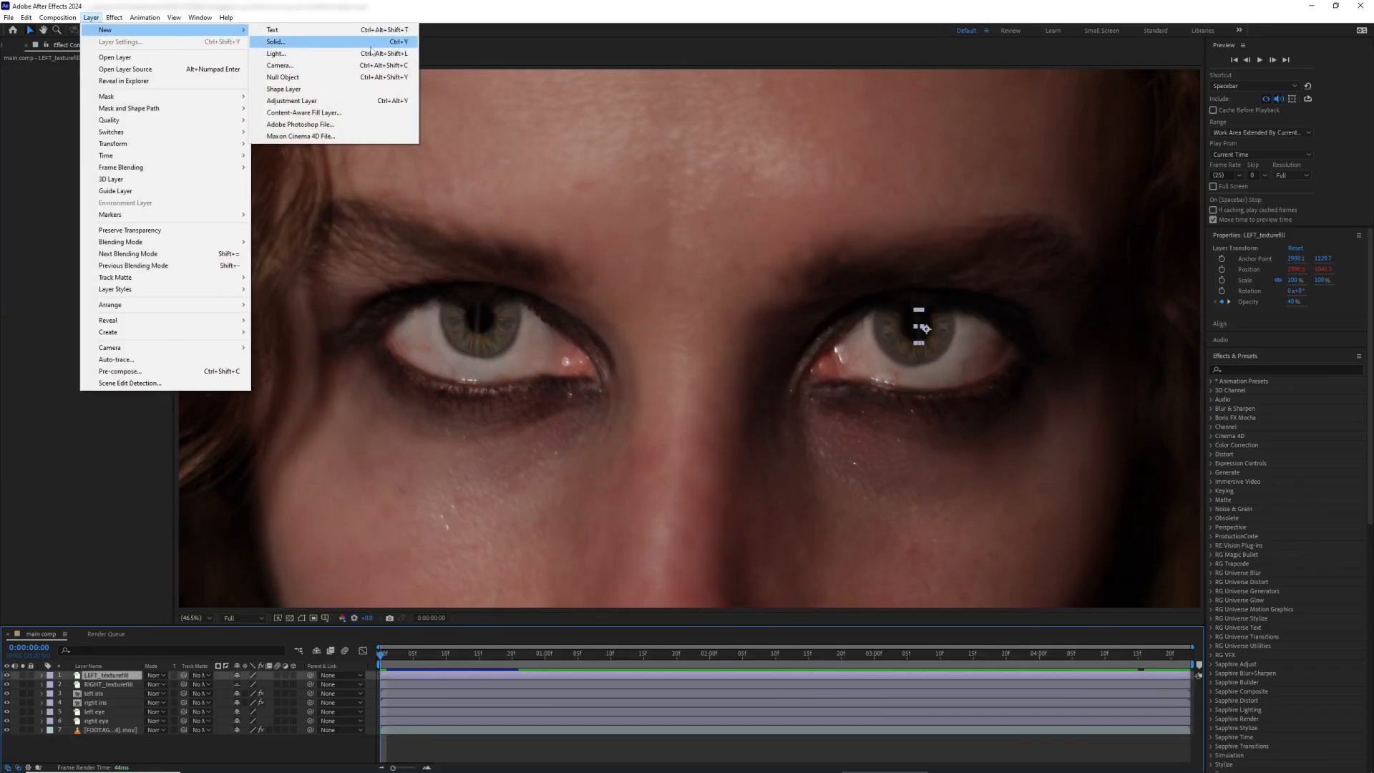
click(279, 43)
click(458, 521)
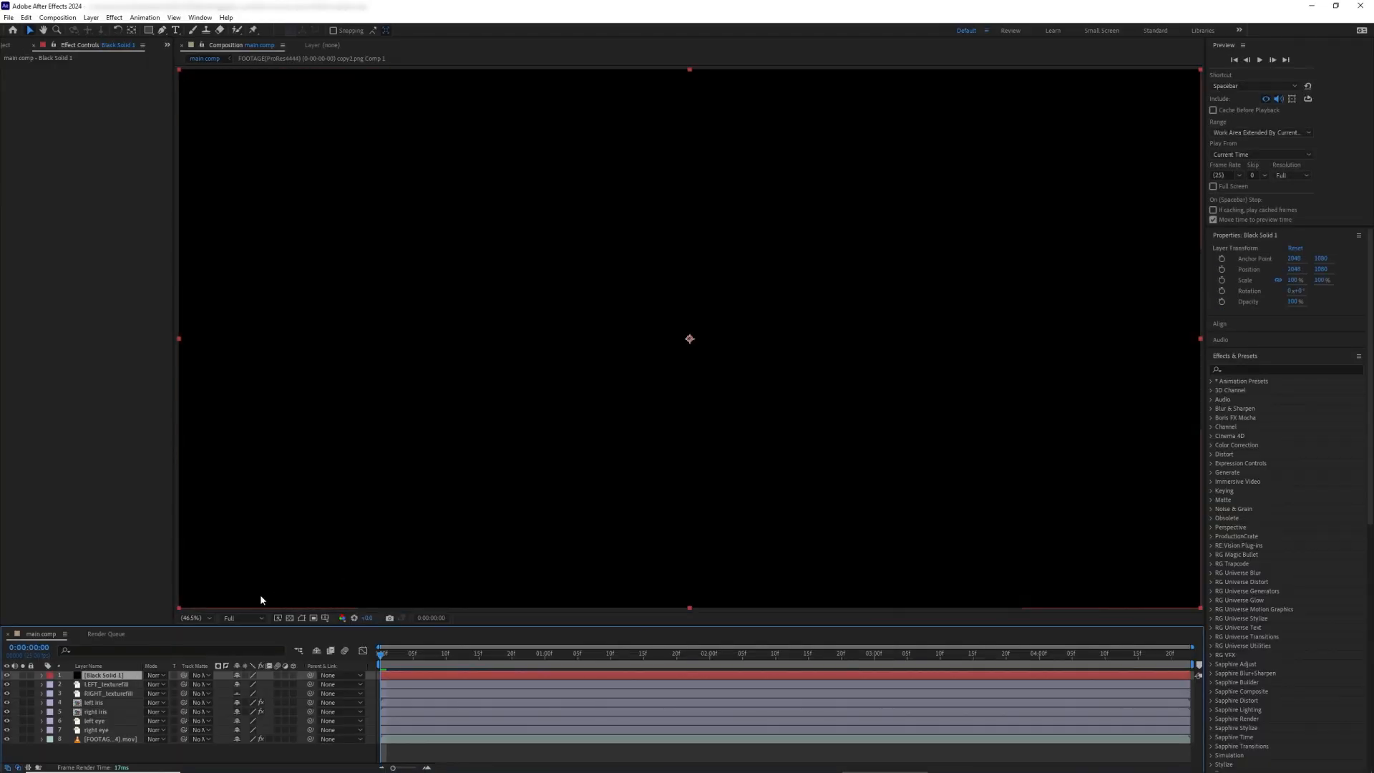
click(7, 675)
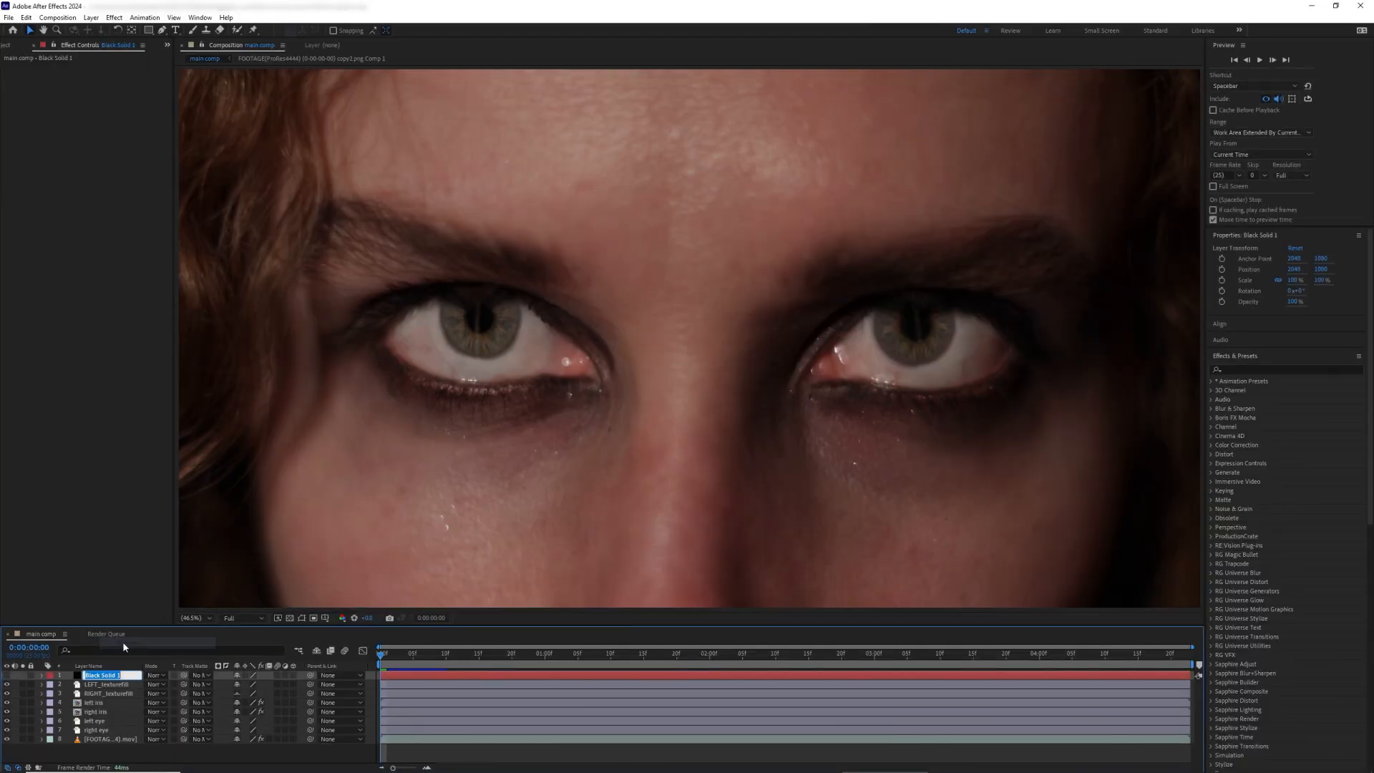
Step: Rename the black solid "right eye", duplicate it, and name the duplicate "left eye"
key(Return)
text(right eye)
key(Return)
key(ctrl+d)
right_click(112, 676)
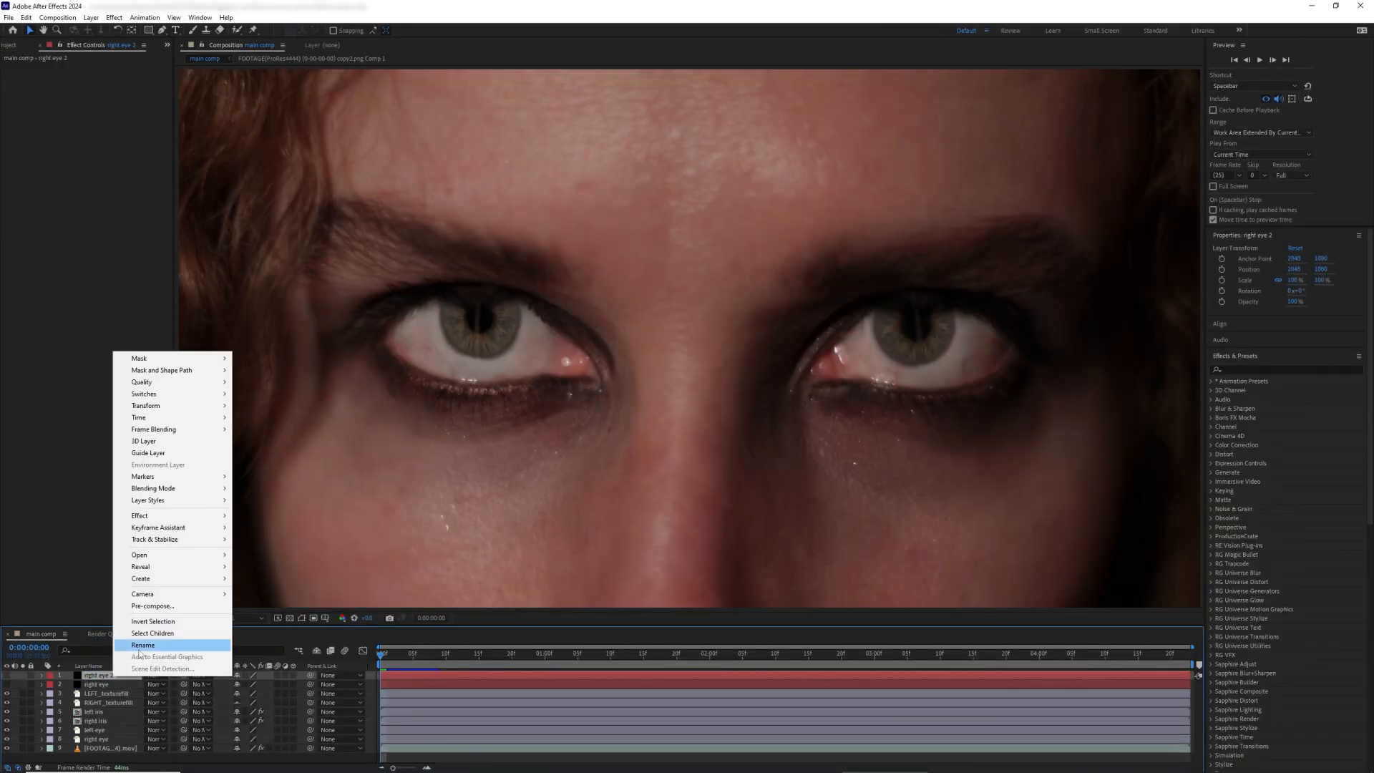
click(137, 645)
text(left eye)
key(Return)
Step: Rename the two solids "right eye mask" and "left eye mask"
right_click(118, 685)
click(153, 658)
text(right eye mask)
key(Return)
right_click(122, 675)
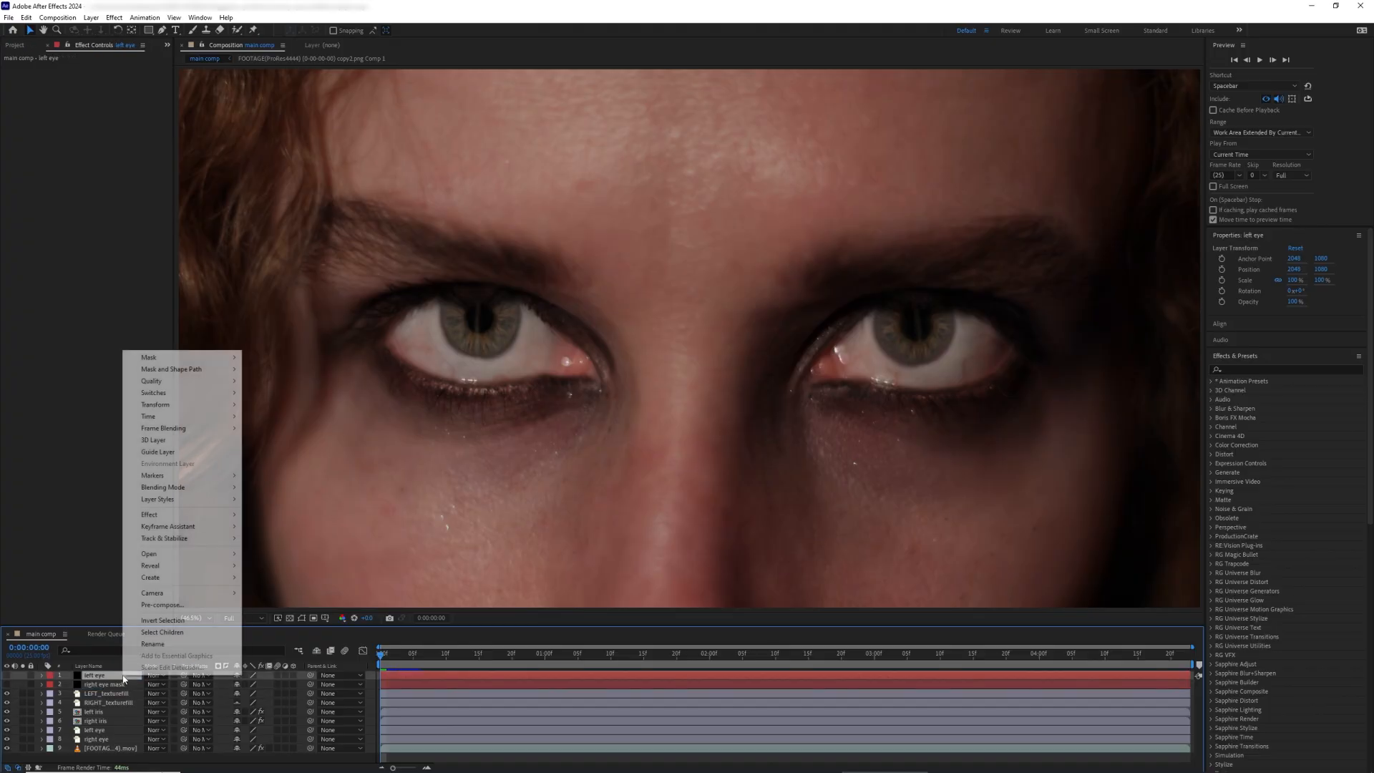
click(149, 644)
text(left eye mask)
Step: Link right eye mask's Position to the footage's Spot Clone Tracker Spot Center with an expression
click(121, 684)
shift+click(122, 677)
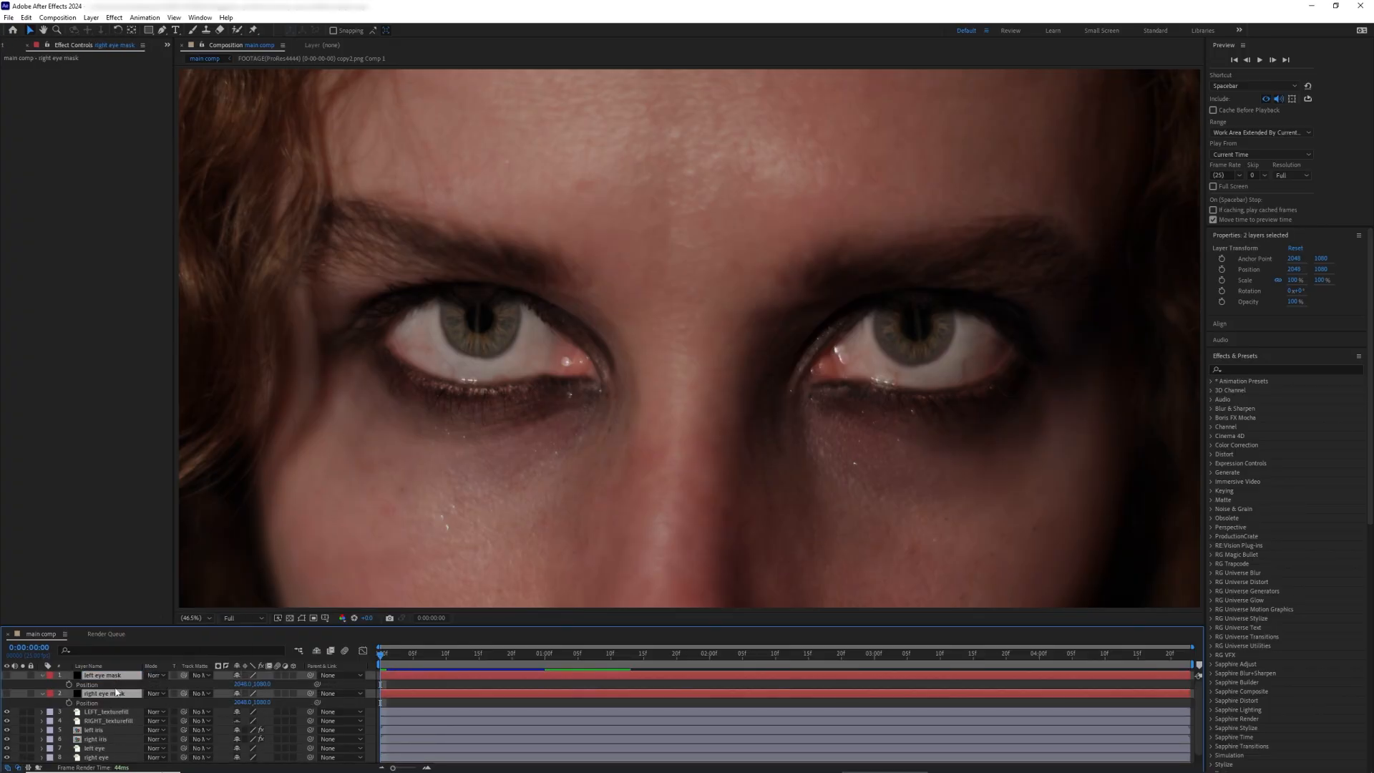
key(p)
click(101, 757)
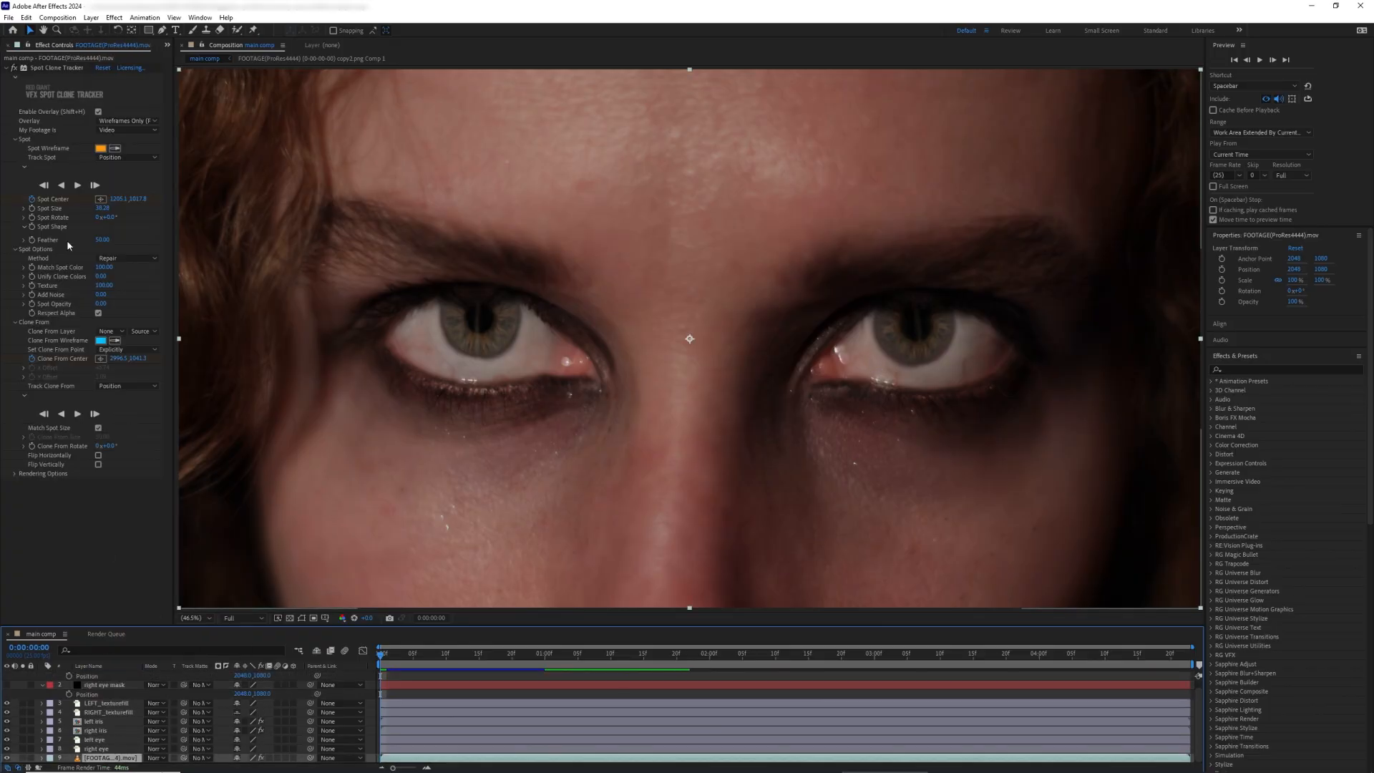
double_click(63, 201)
scroll(77, 717, up, 5)
click(99, 699)
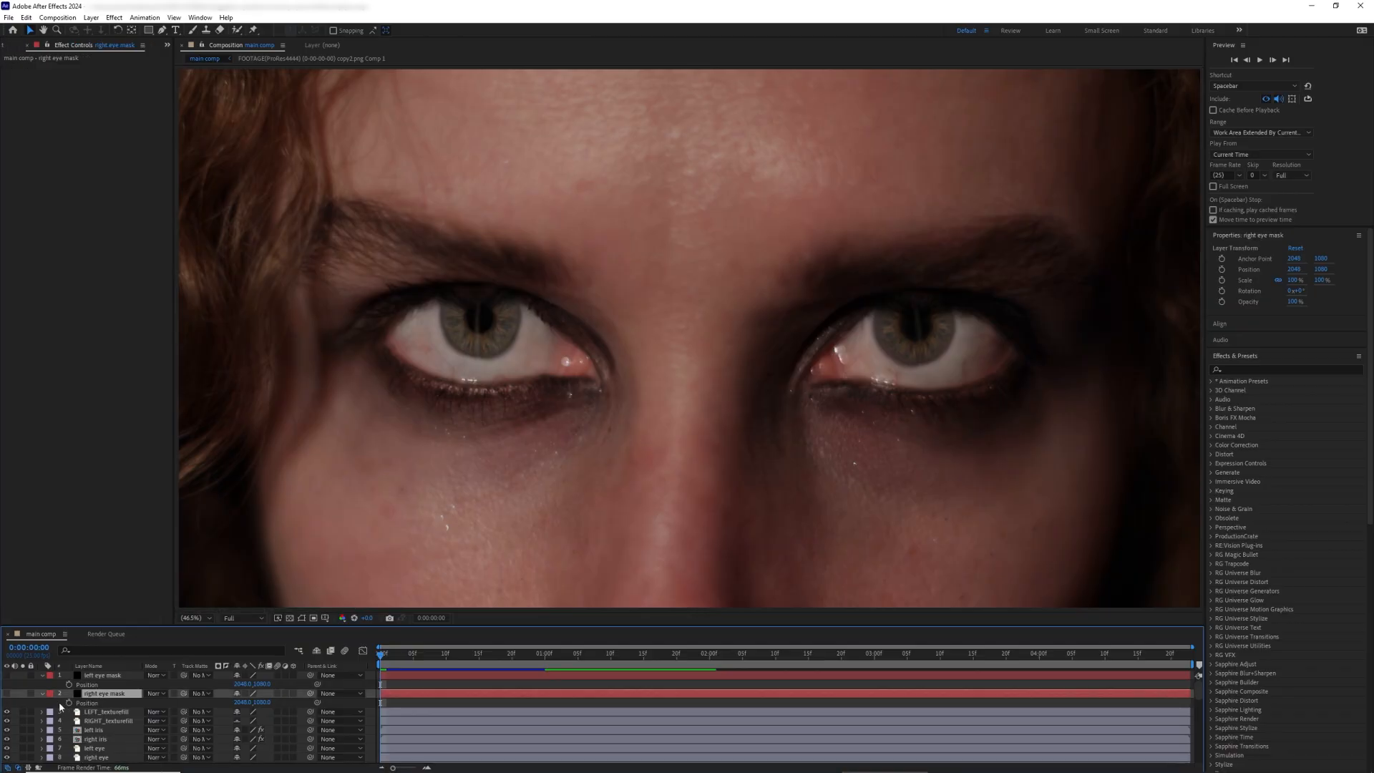
alt+click(69, 702)
mouse_move(265, 715)
mouse_down()
mouse_move(138, 767)
mouse_move(79, 715)
mouse_move(63, 726)
mouse_up()
click(60, 681)
scroll(64, 704, up, 2)
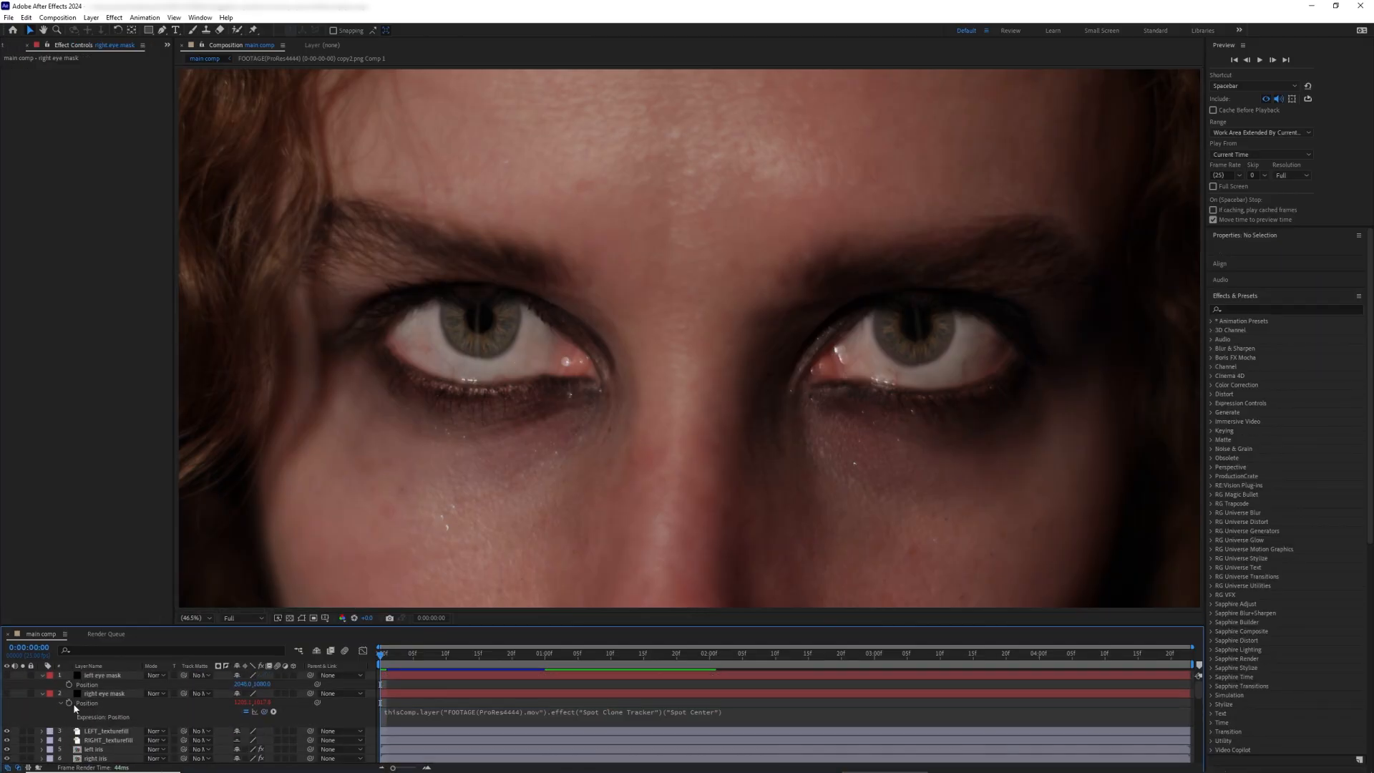
Step: Link left eye mask's Position to the footage's Spot Clone Tracker Clone From Center with an expression
click(90, 676)
alt+click(69, 684)
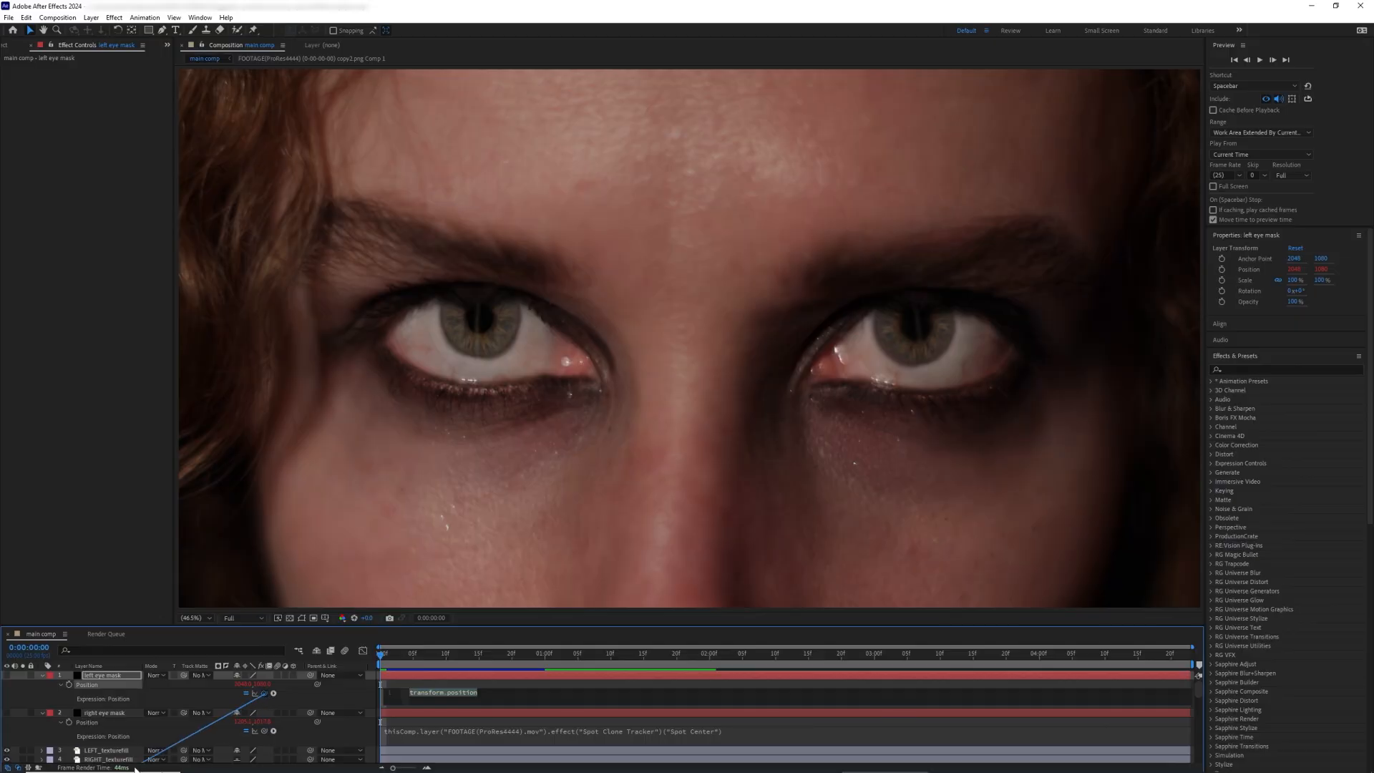
mouse_move(135, 769)
mouse_down()
mouse_move(107, 760)
mouse_move(79, 709)
mouse_move(41, 728)
mouse_up()
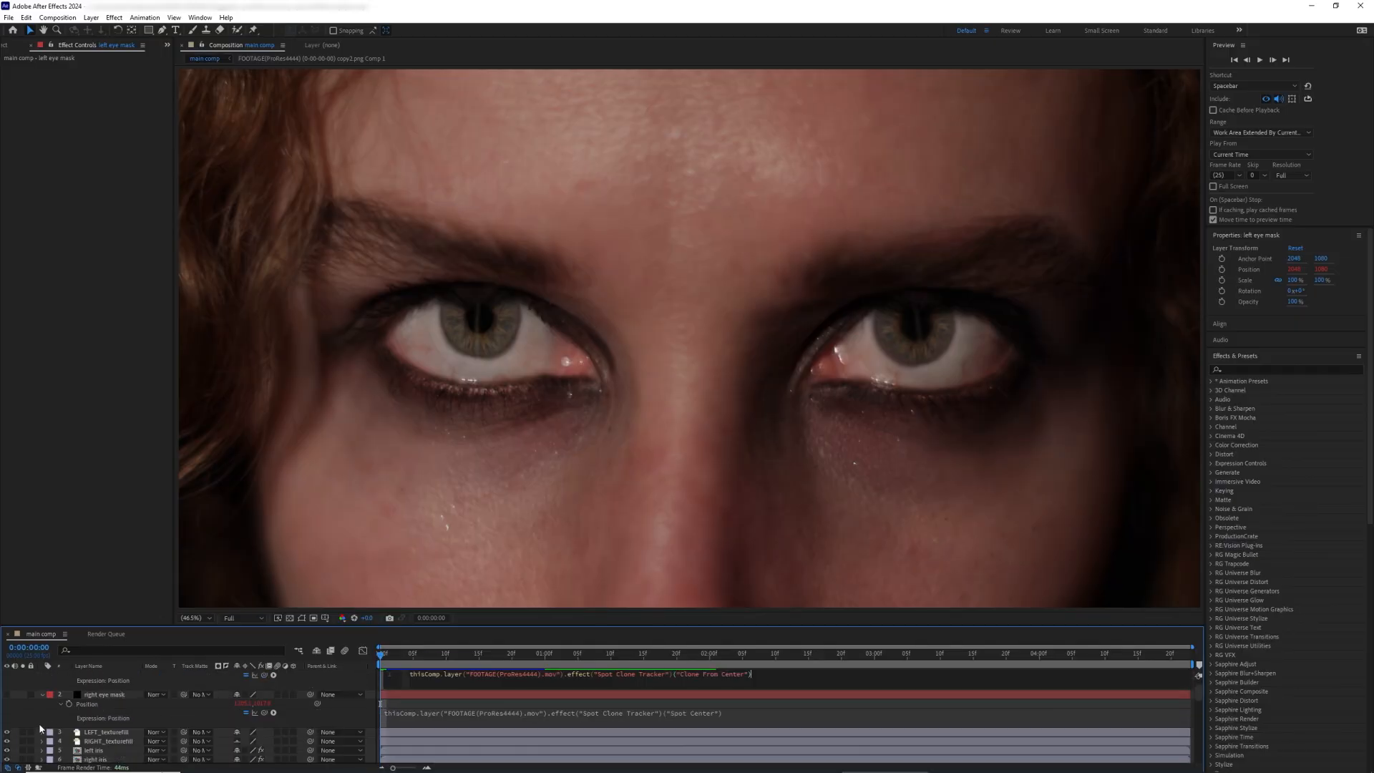
click(41, 721)
click(42, 694)
scroll(41, 691, up, 2)
click(41, 676)
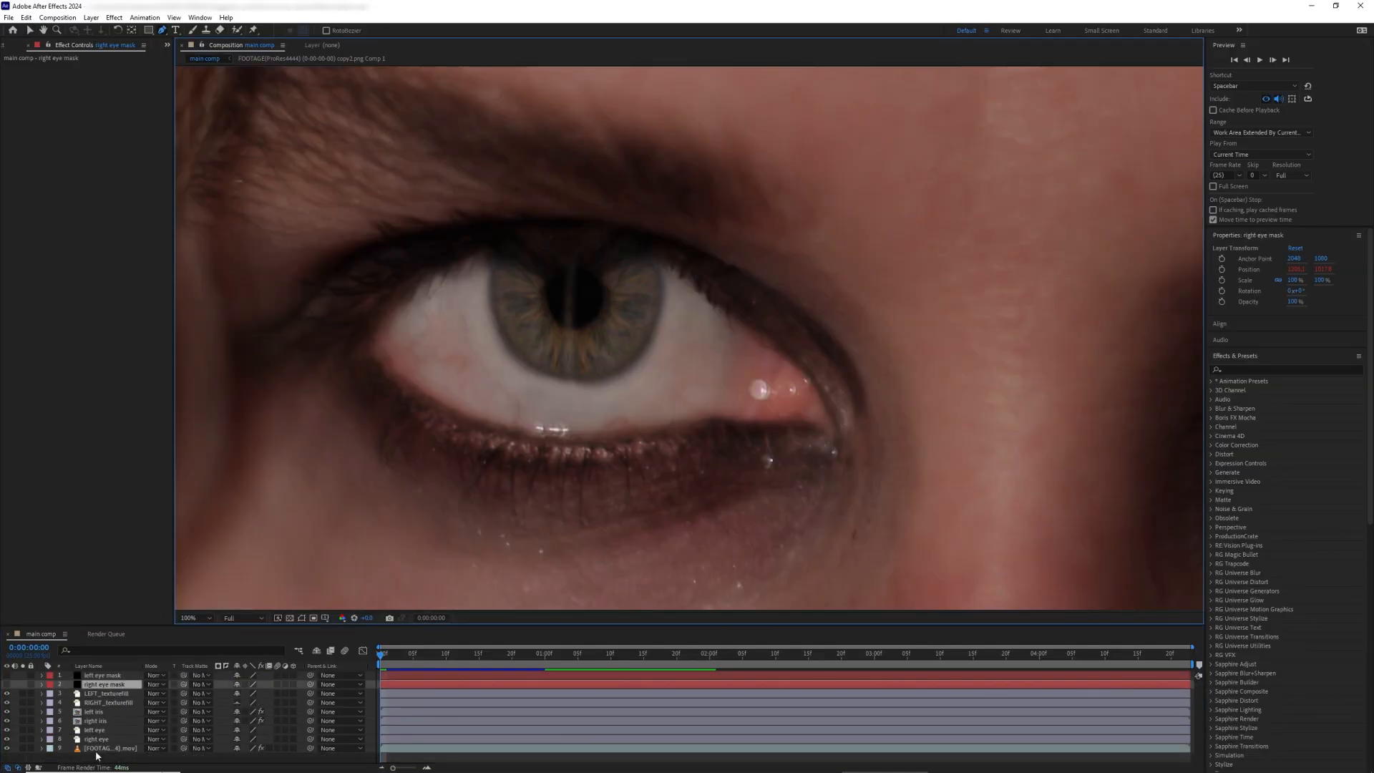
Step: Set Mask 1 on both left eye mask and right eye mask to Subtract mode
click(93, 685)
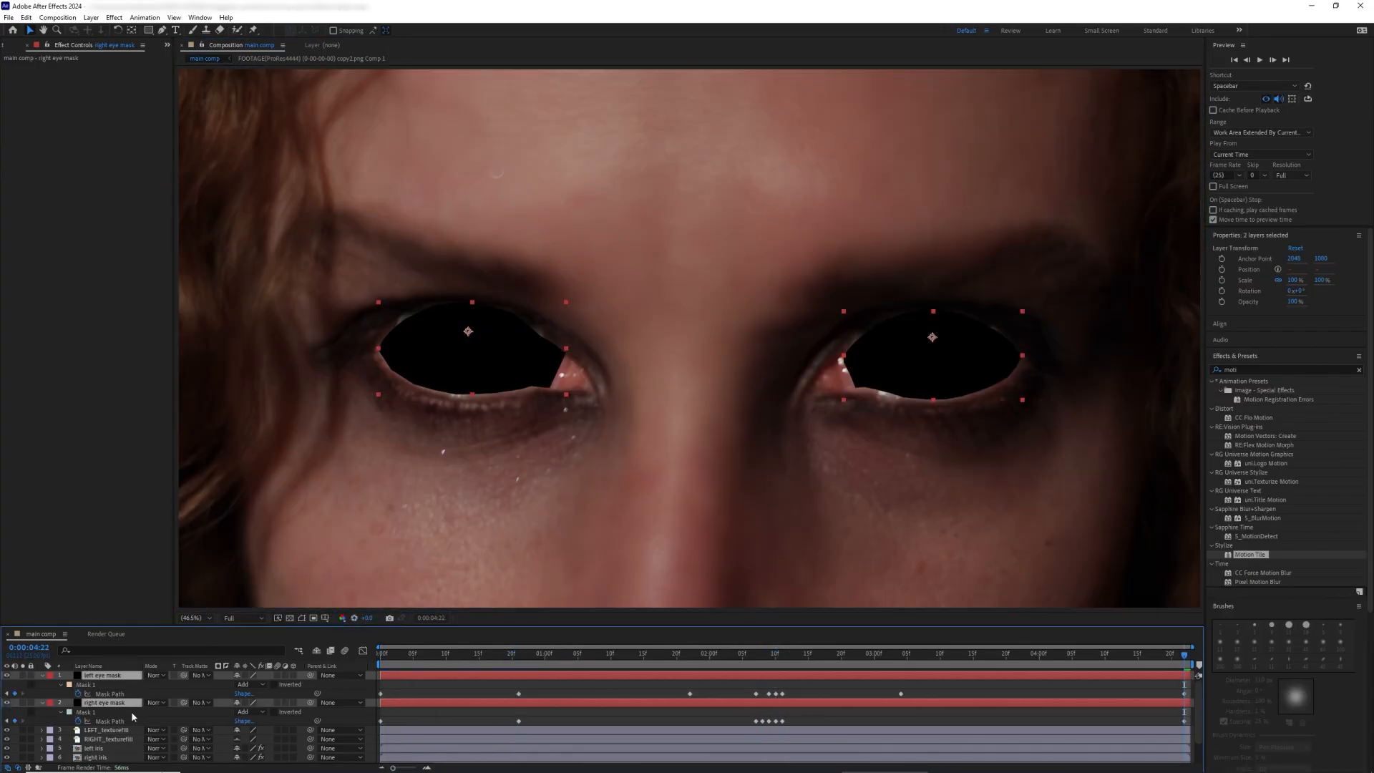
click(105, 686)
shift+click(102, 703)
click(251, 684)
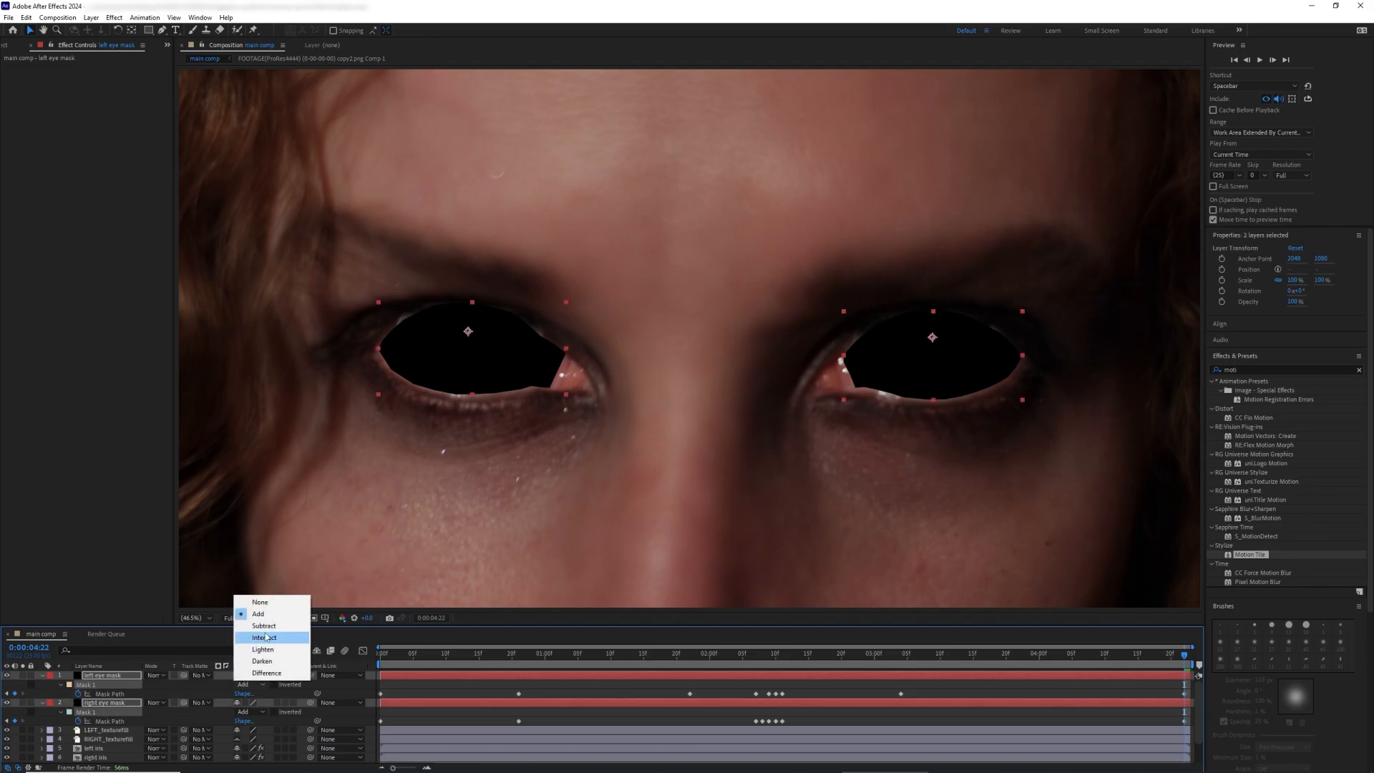
click(264, 629)
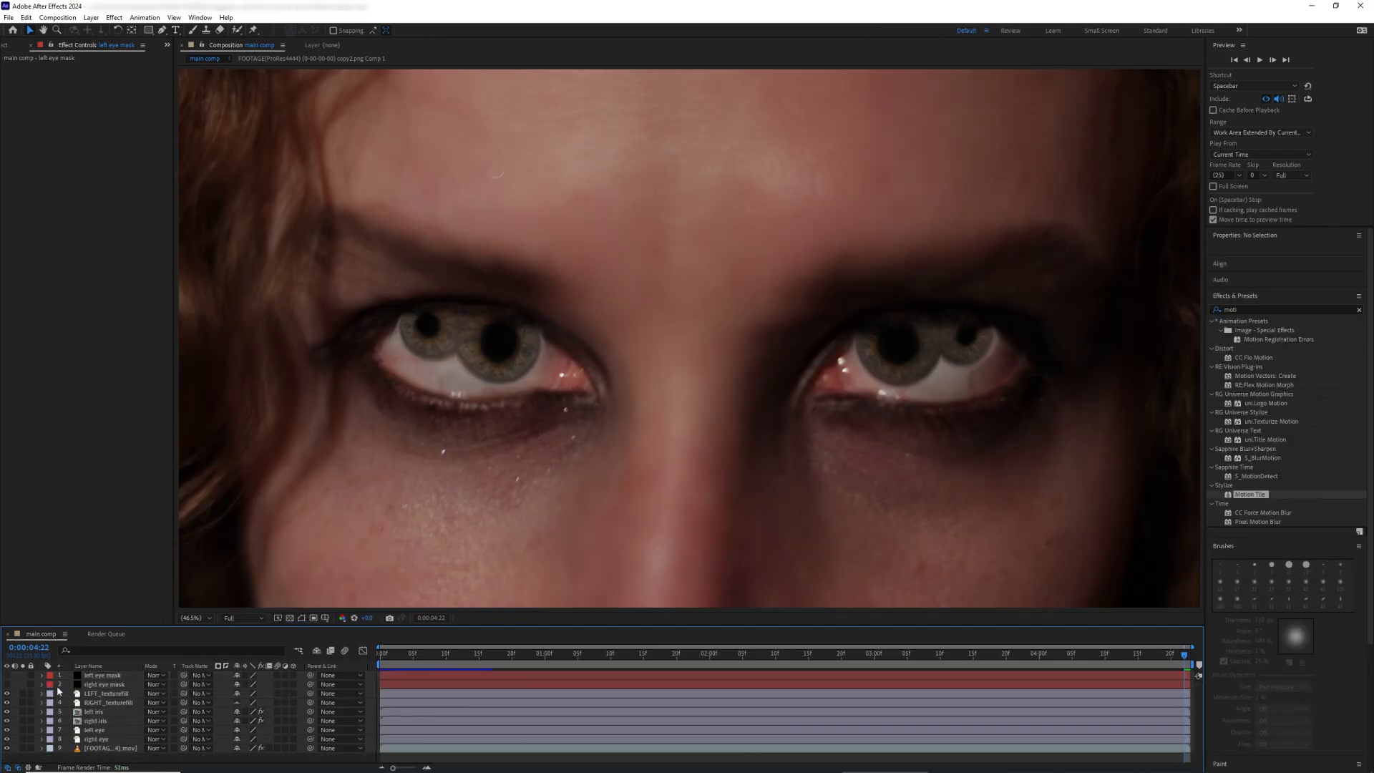
Step: Duplicate the footage layer, place the copy below right eye mask, and use right eye mask as its track matte
click(109, 747)
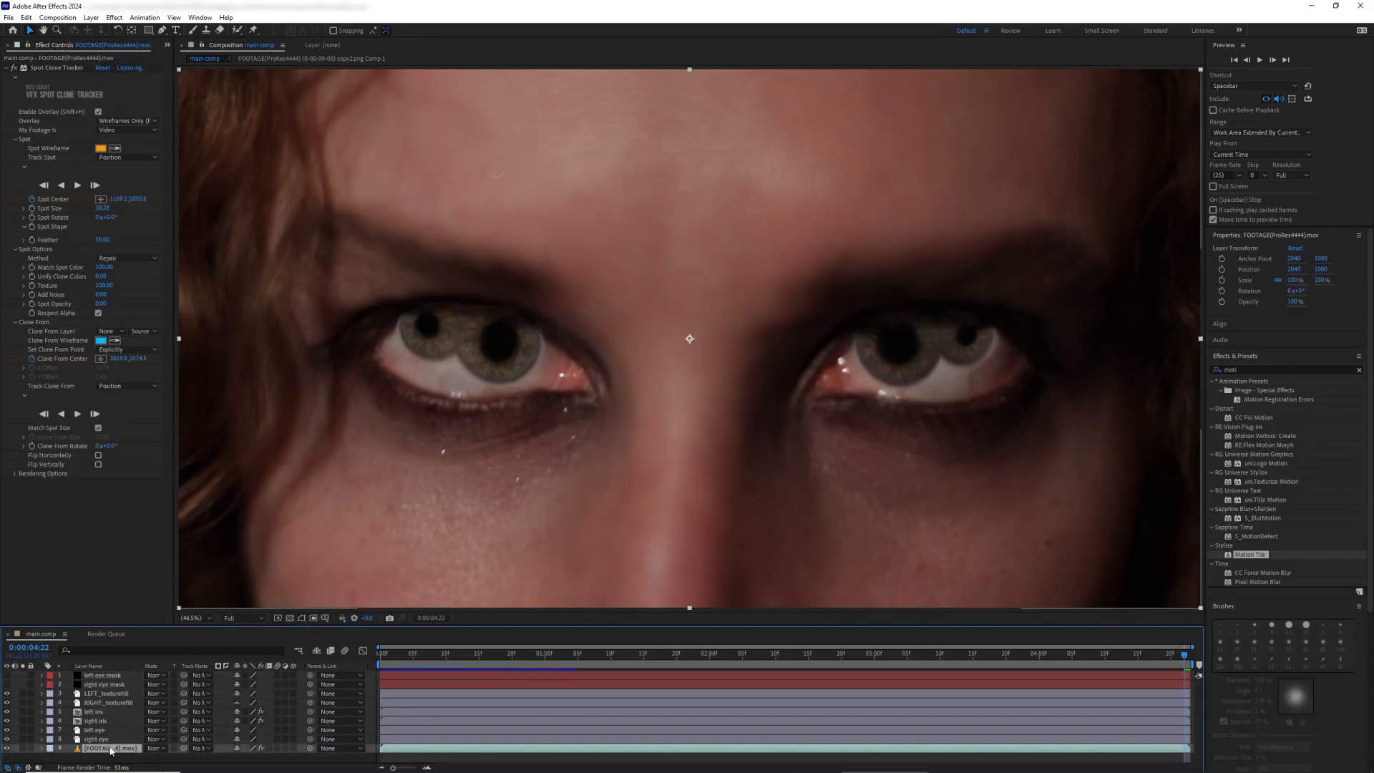
key(ctrl+d)
drag(111, 748, 194, 696)
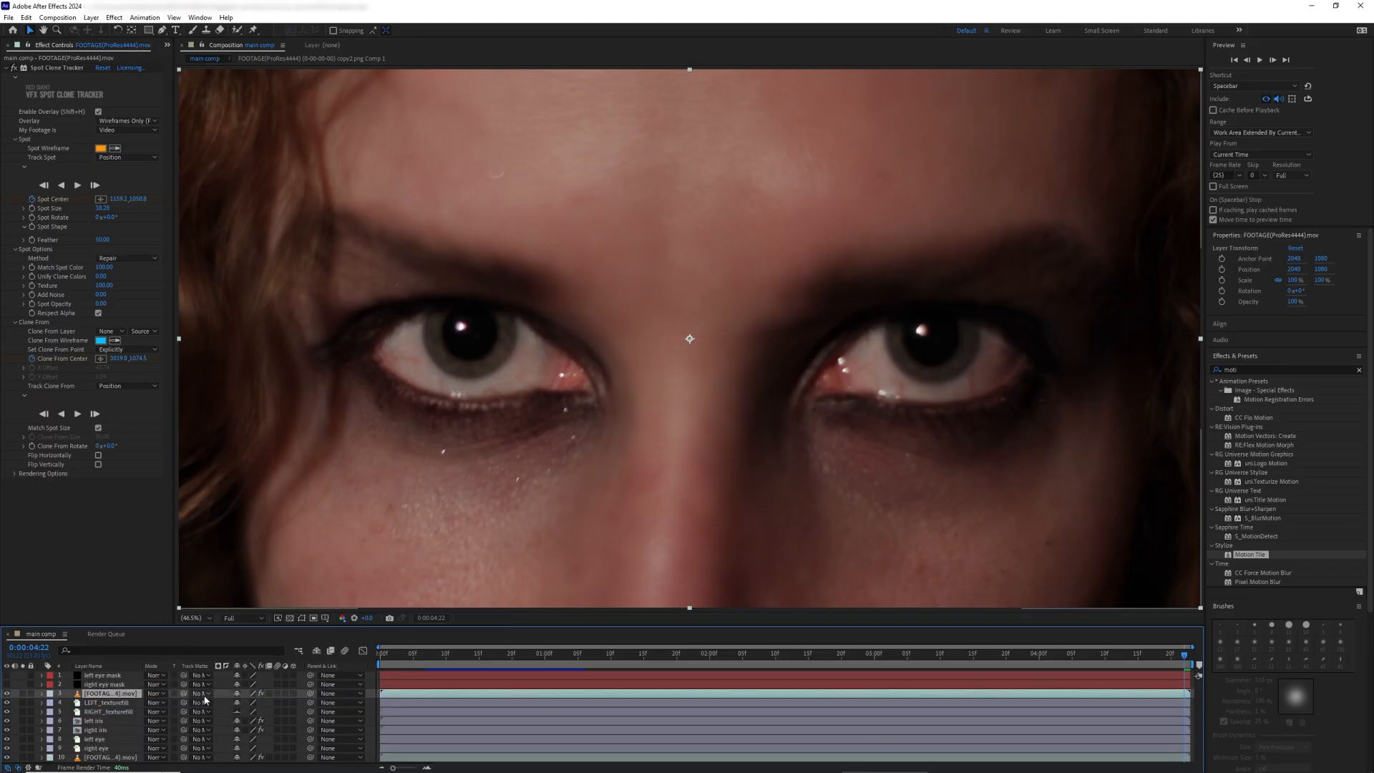
click(204, 694)
click(227, 588)
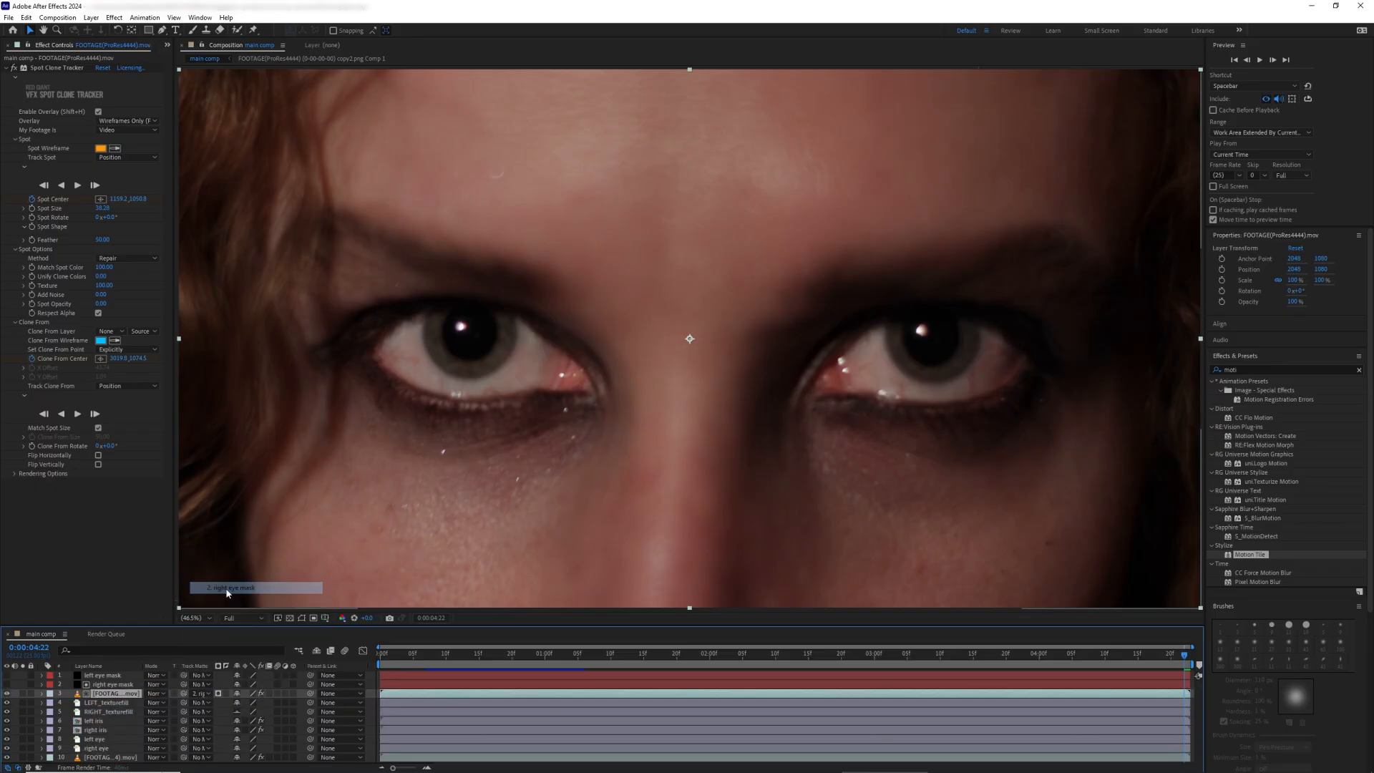
click(7, 695)
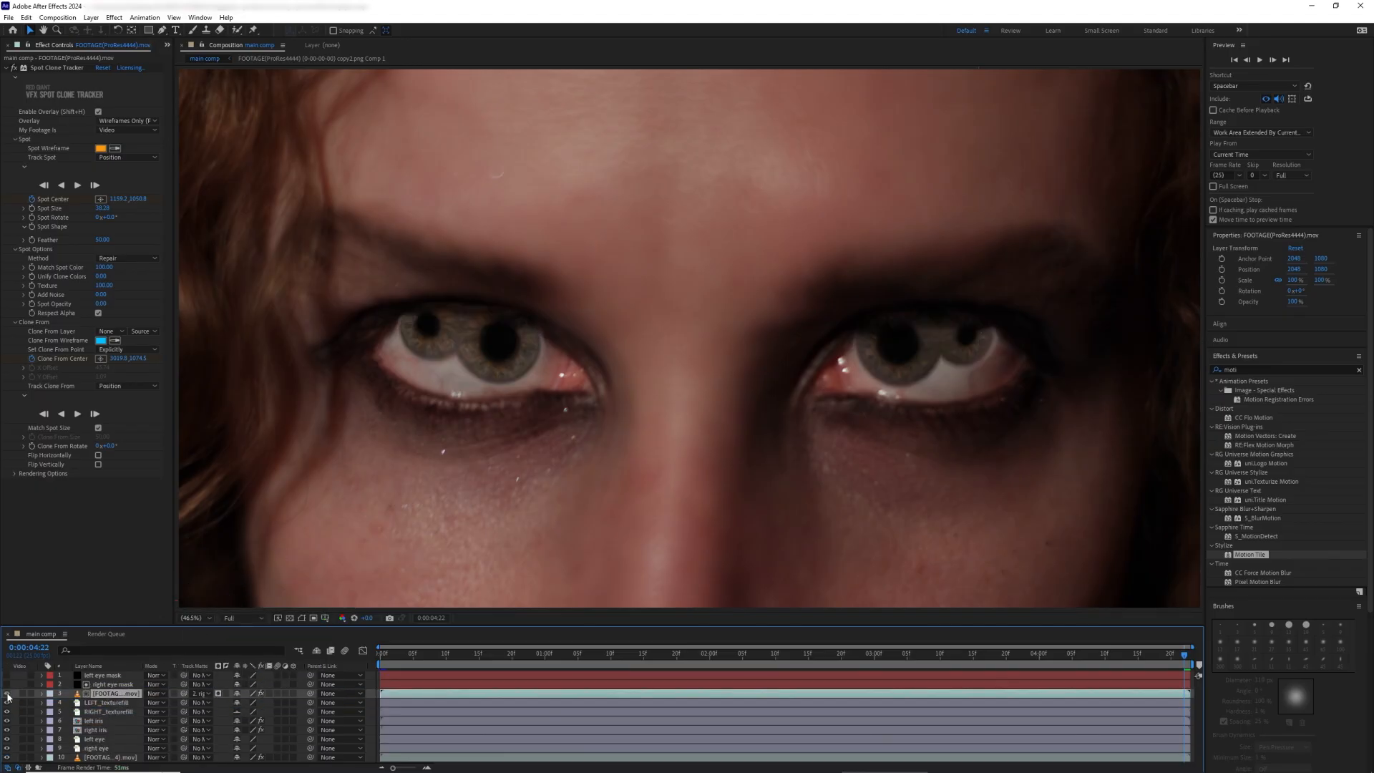
click(7, 695)
Step: Draw a four-point mask on the footage copy enclosing the half of the frame that contains the left eye
click(161, 29)
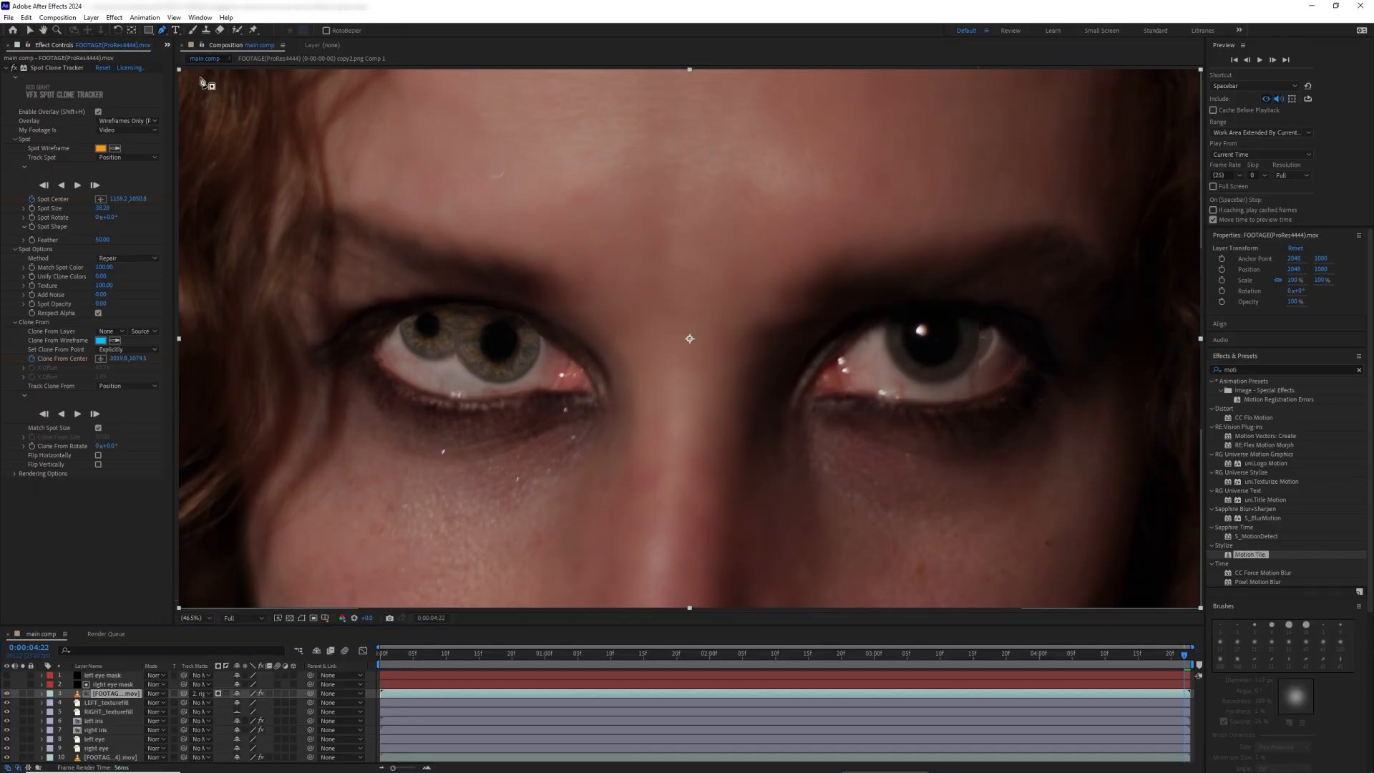
key(comma)
key(comma)
click(690, 159)
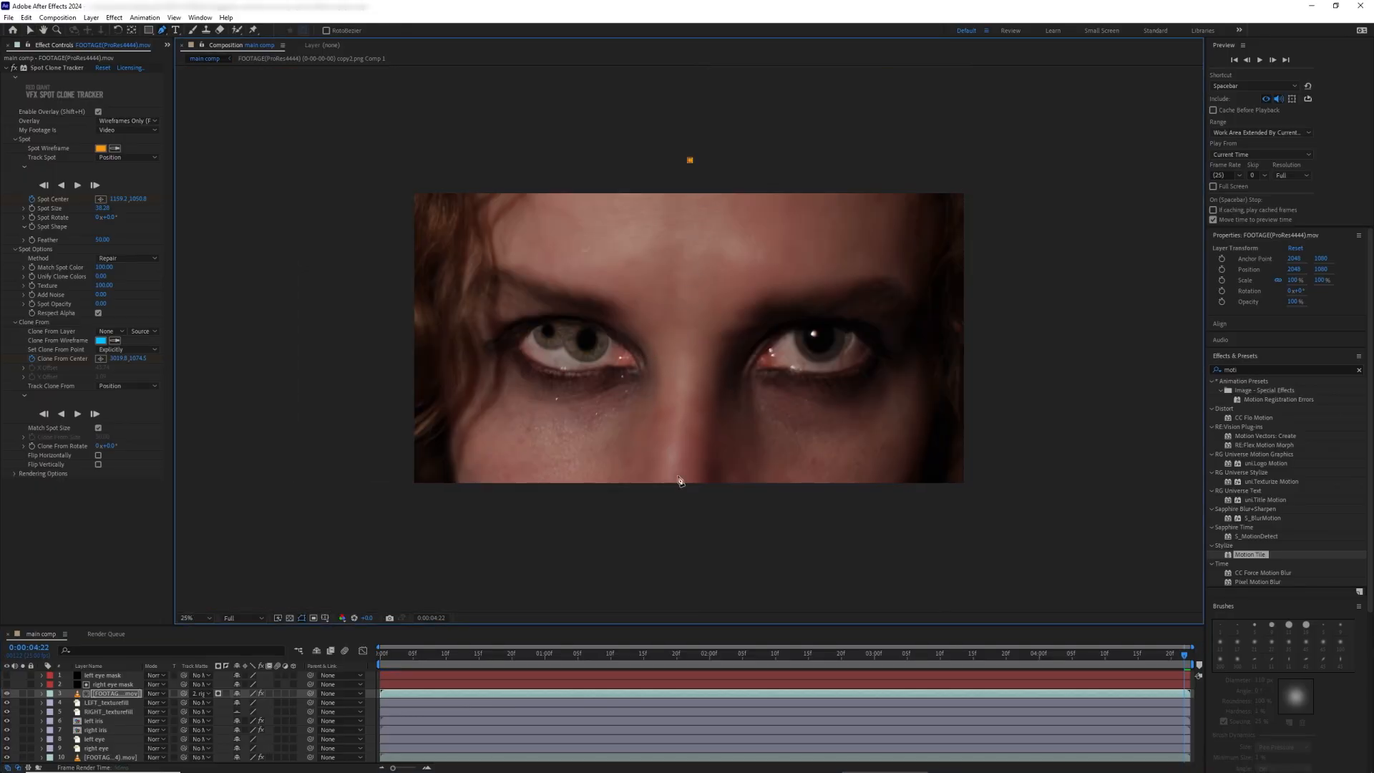
click(677, 573)
click(1108, 558)
click(1034, 130)
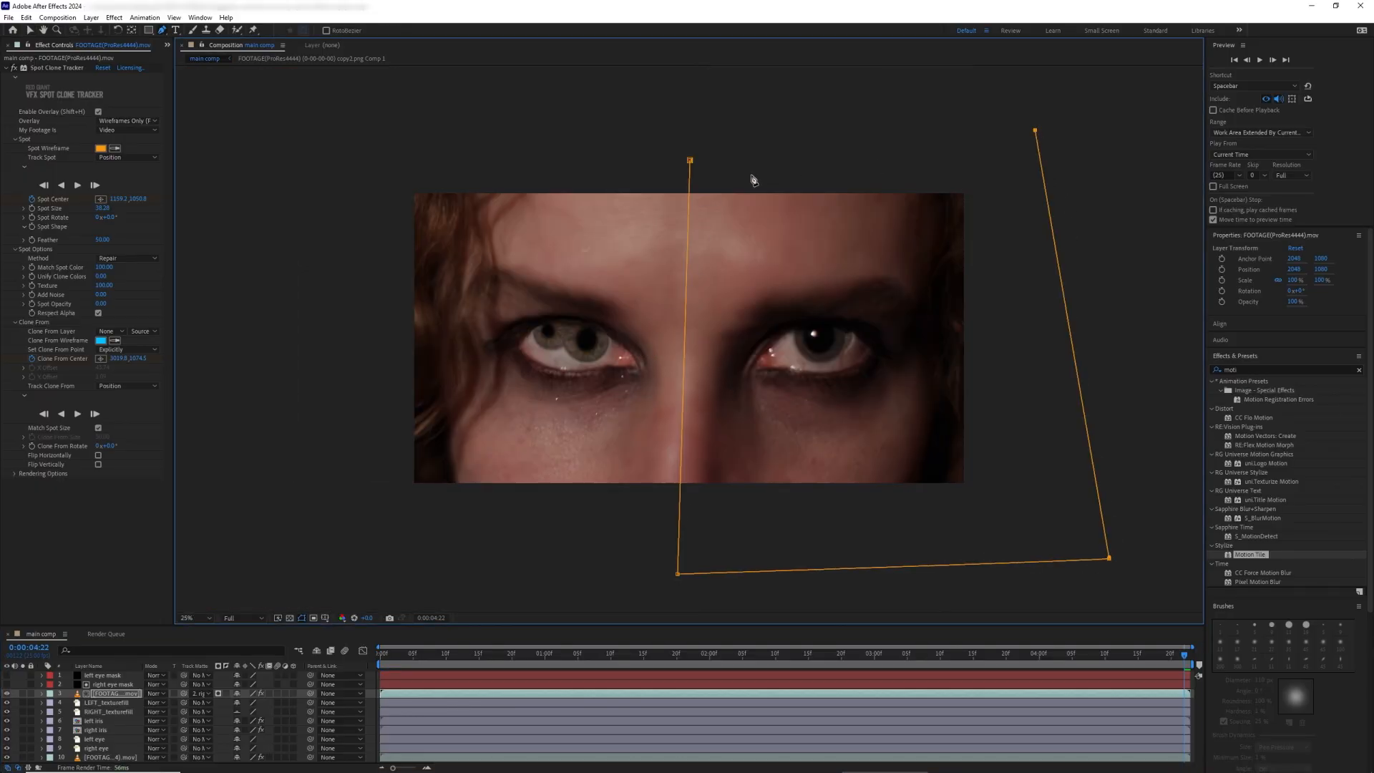
click(690, 160)
Step: Set the footage copy's new half-frame mask to Subtract mode
click(29, 31)
key(shift+slash)
key(m)
key(m)
click(262, 701)
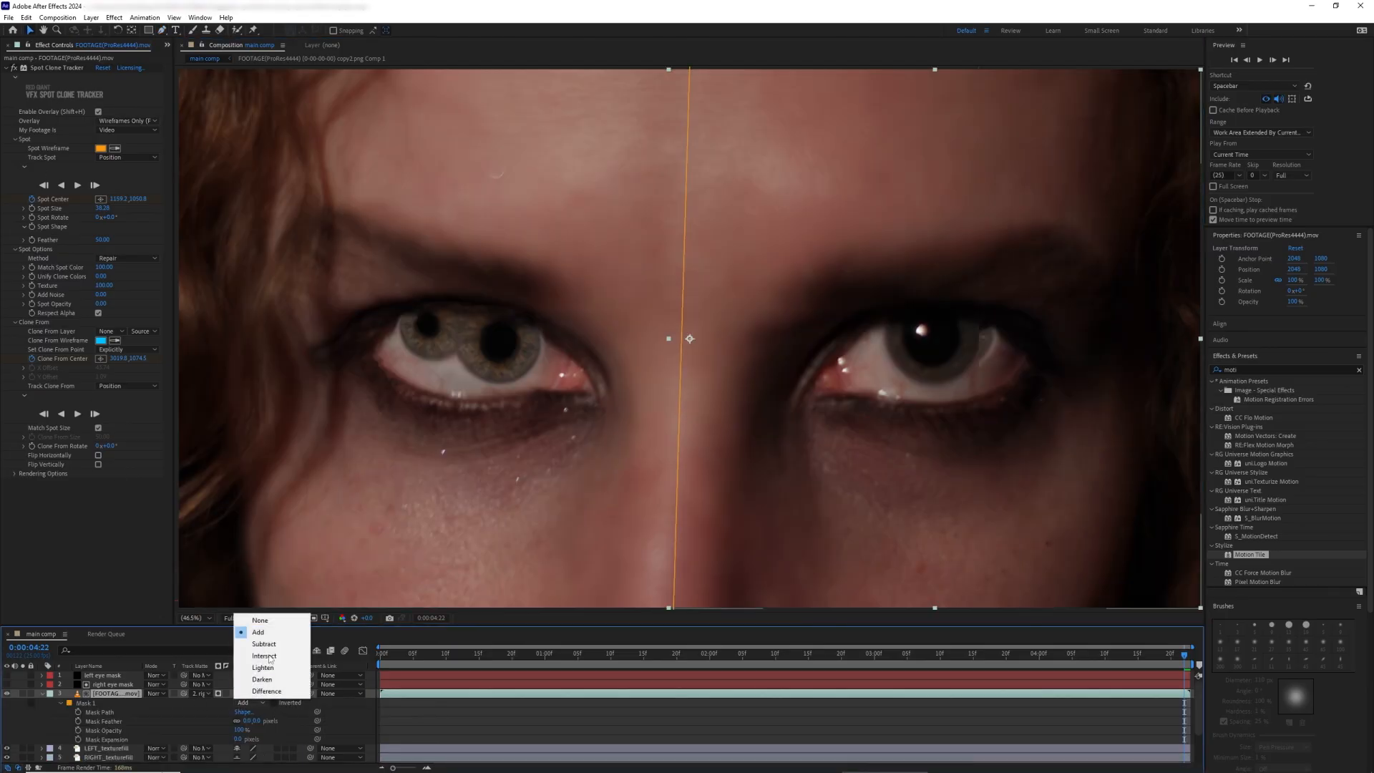
click(264, 657)
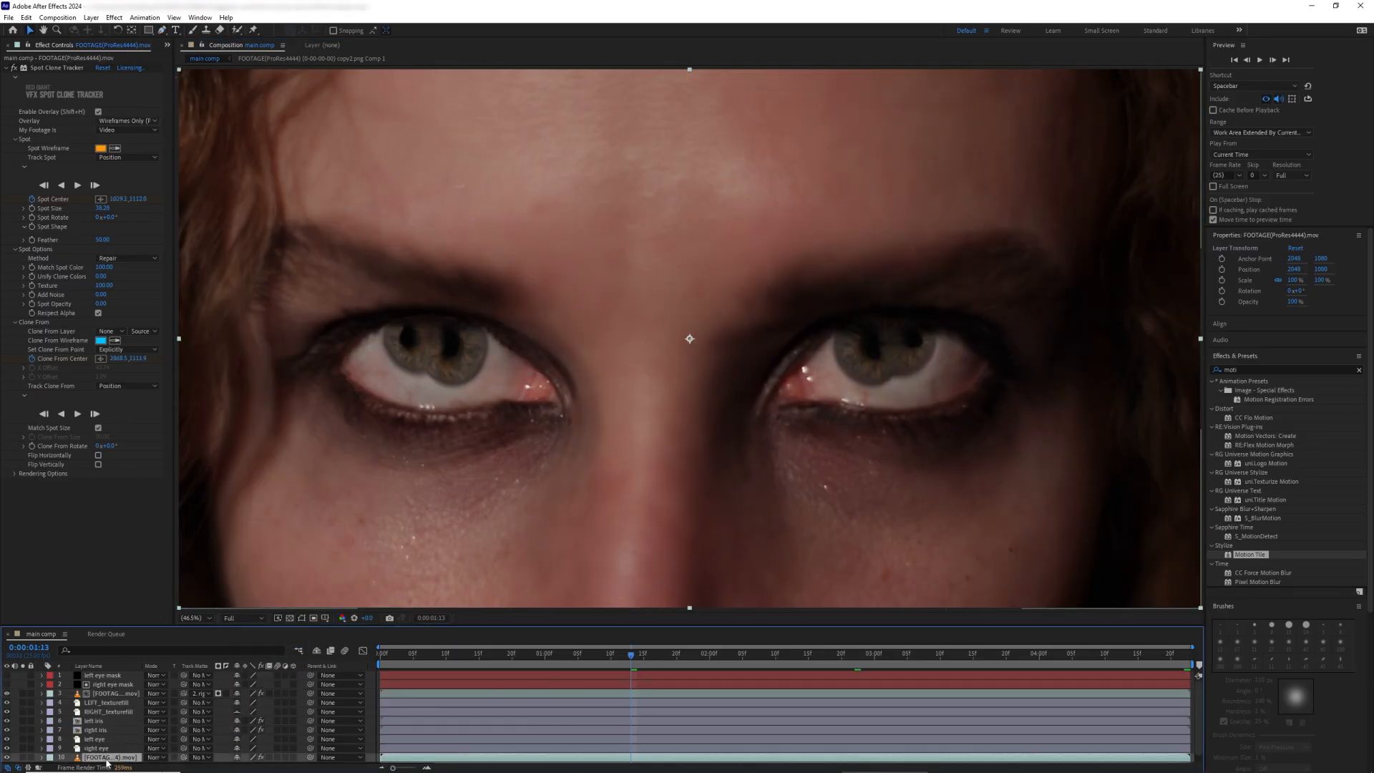
Step: Place a copy of the base footage below left eye mask and use left eye mask as its track matte
drag(104, 759, 107, 684)
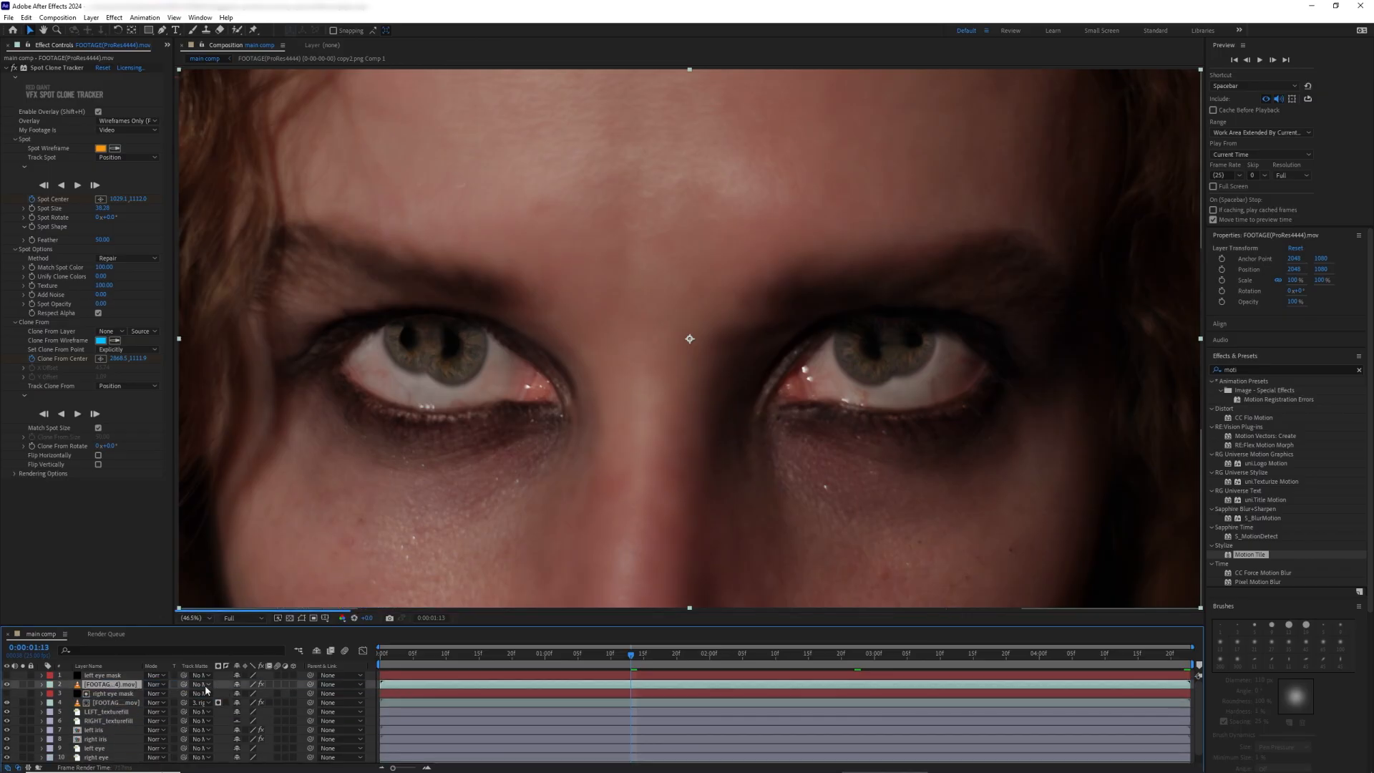
click(204, 684)
click(224, 554)
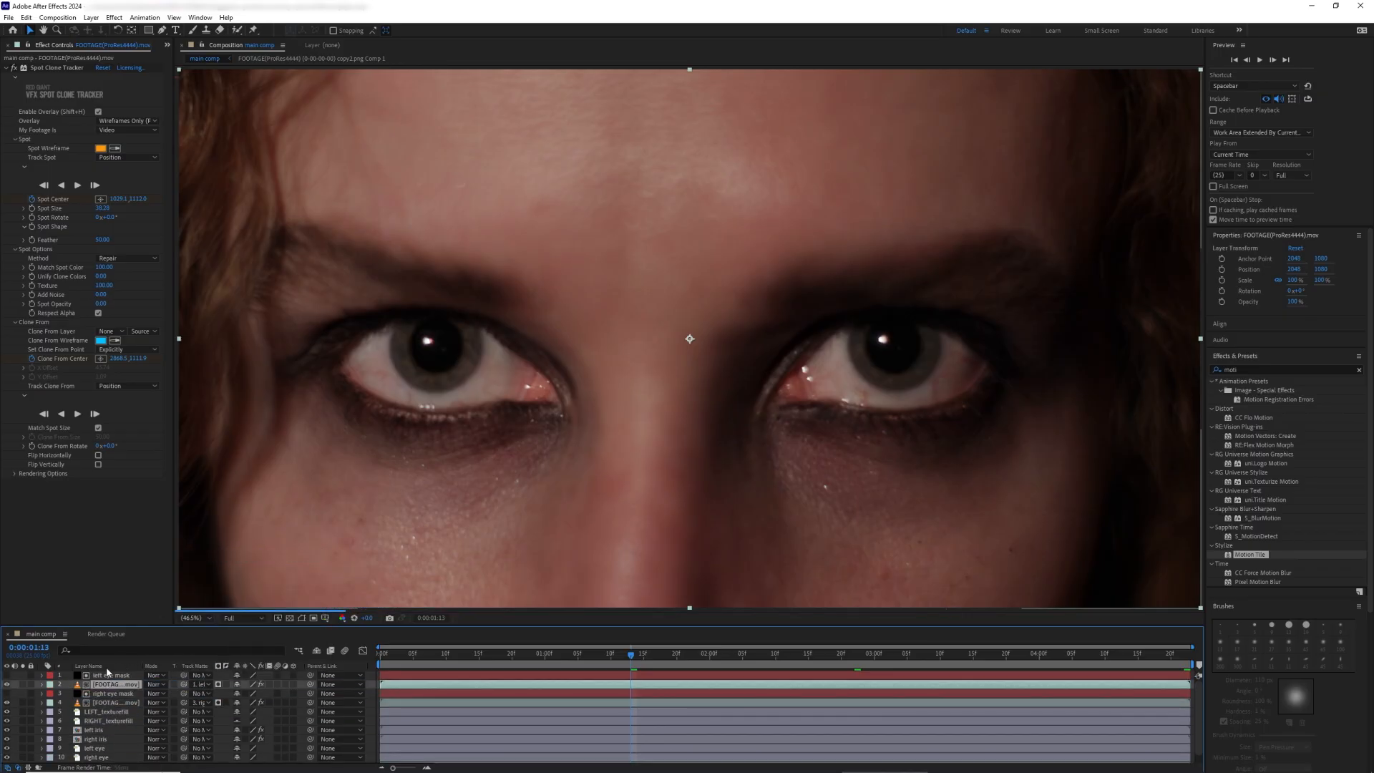
Step: Draw a four-point mask on the second footage copy around the half of the frame with the left eye
key(g)
key(comma)
key(comma)
click(666, 578)
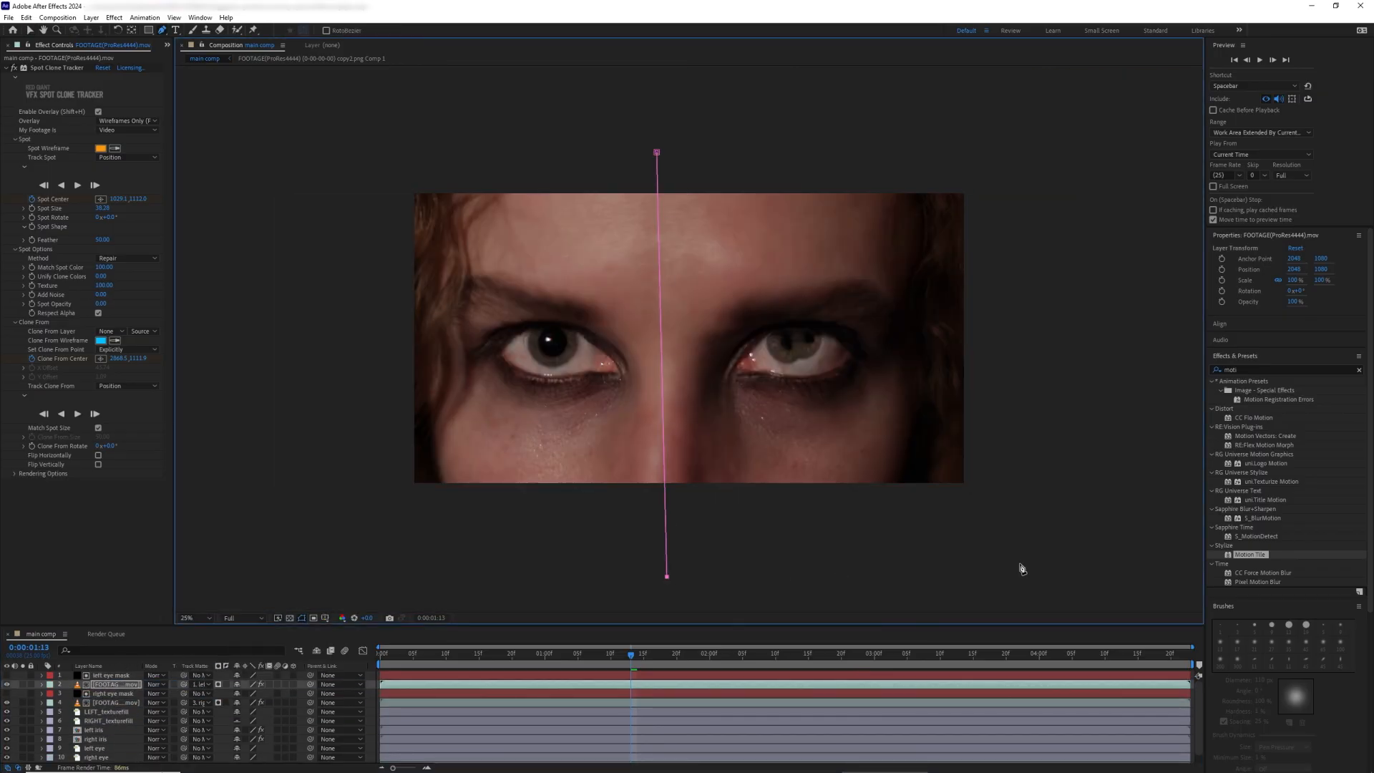
click(1069, 558)
click(1031, 144)
click(656, 153)
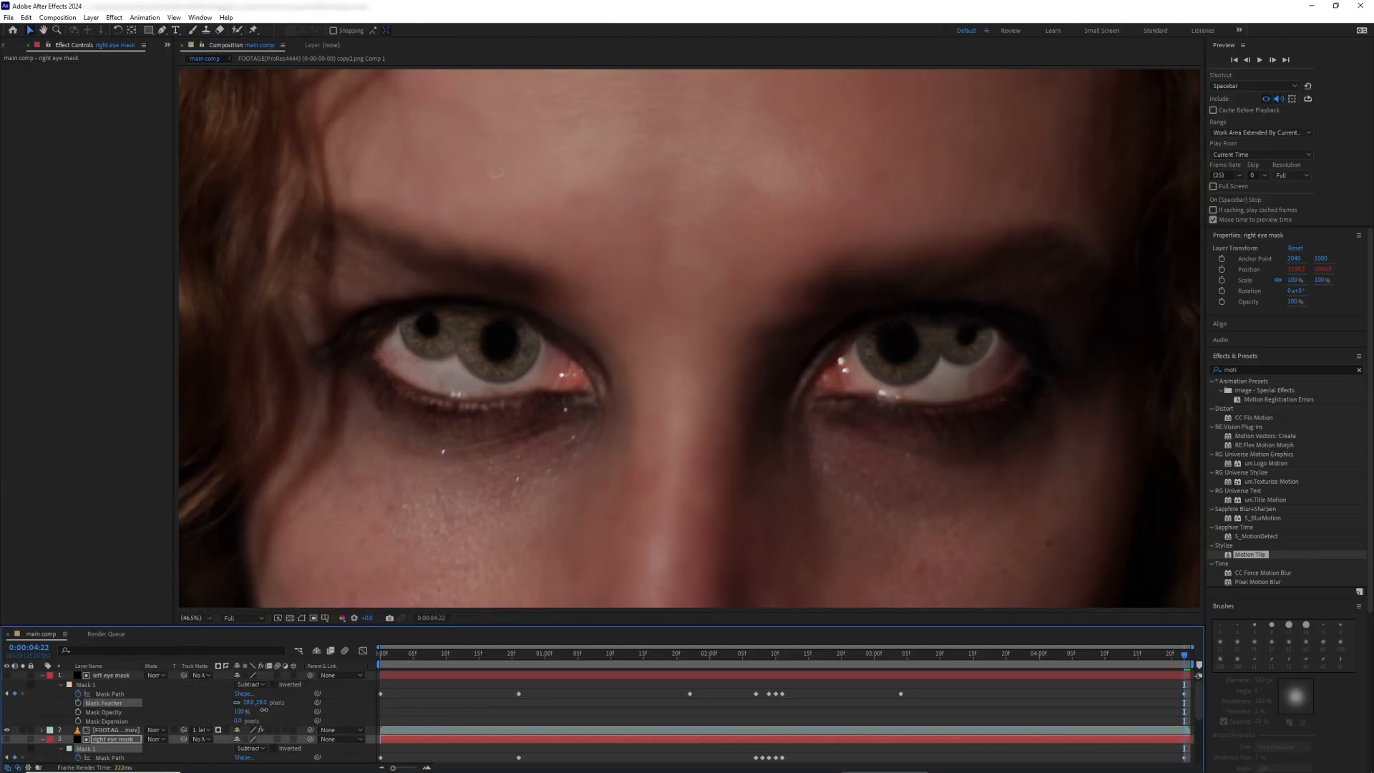
Step: Adjust the Mask Feather of both left eye mask and right eye mask at 0:00:04:22
click(265, 710)
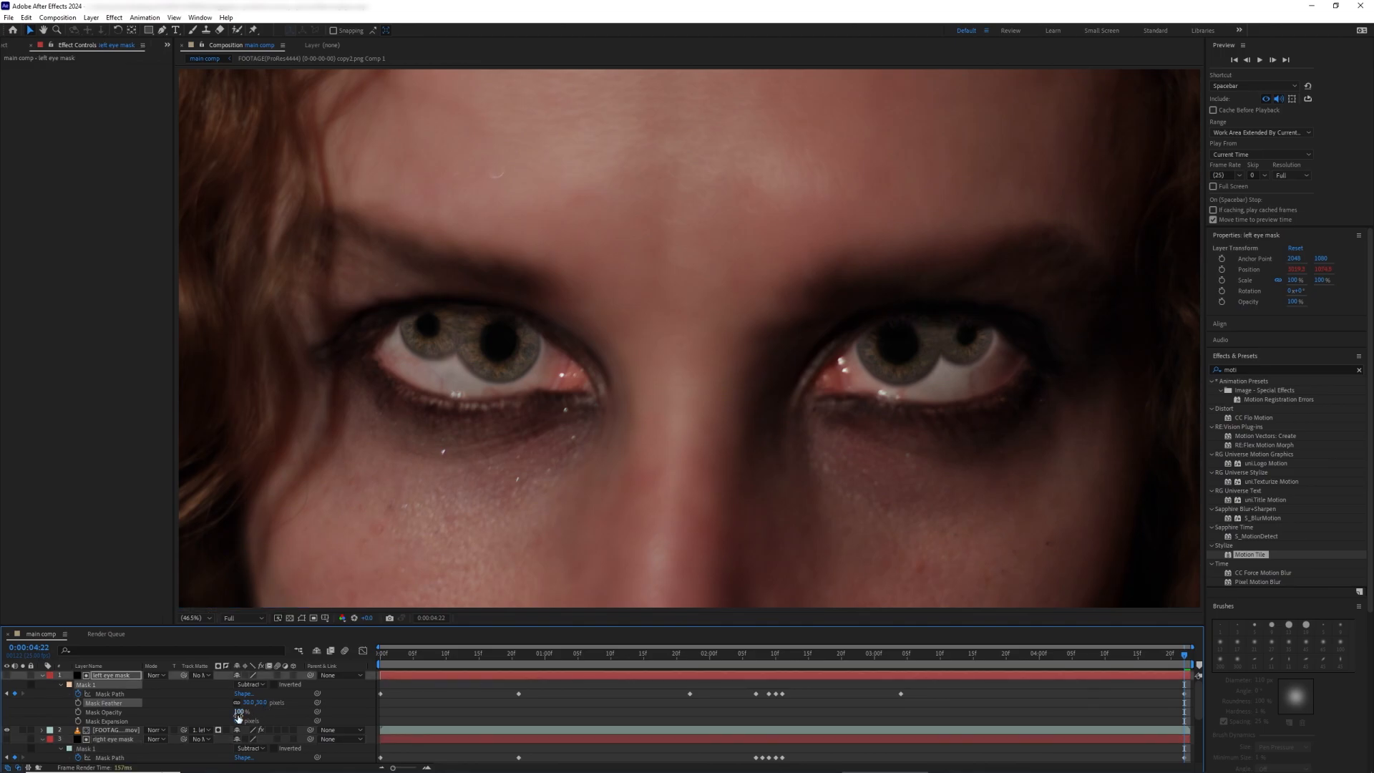
scroll(264, 729, down, 1)
key(Return)
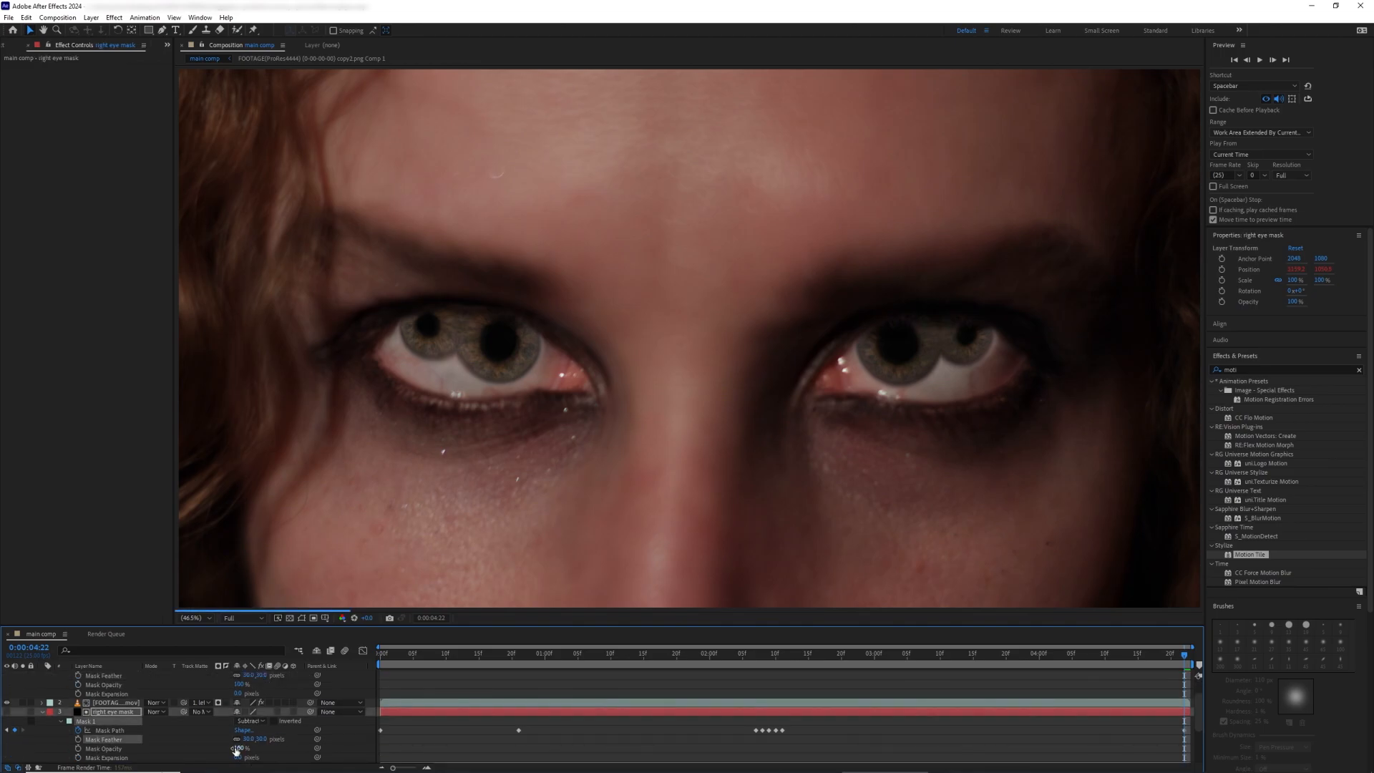
scroll(86, 703, up, 1)
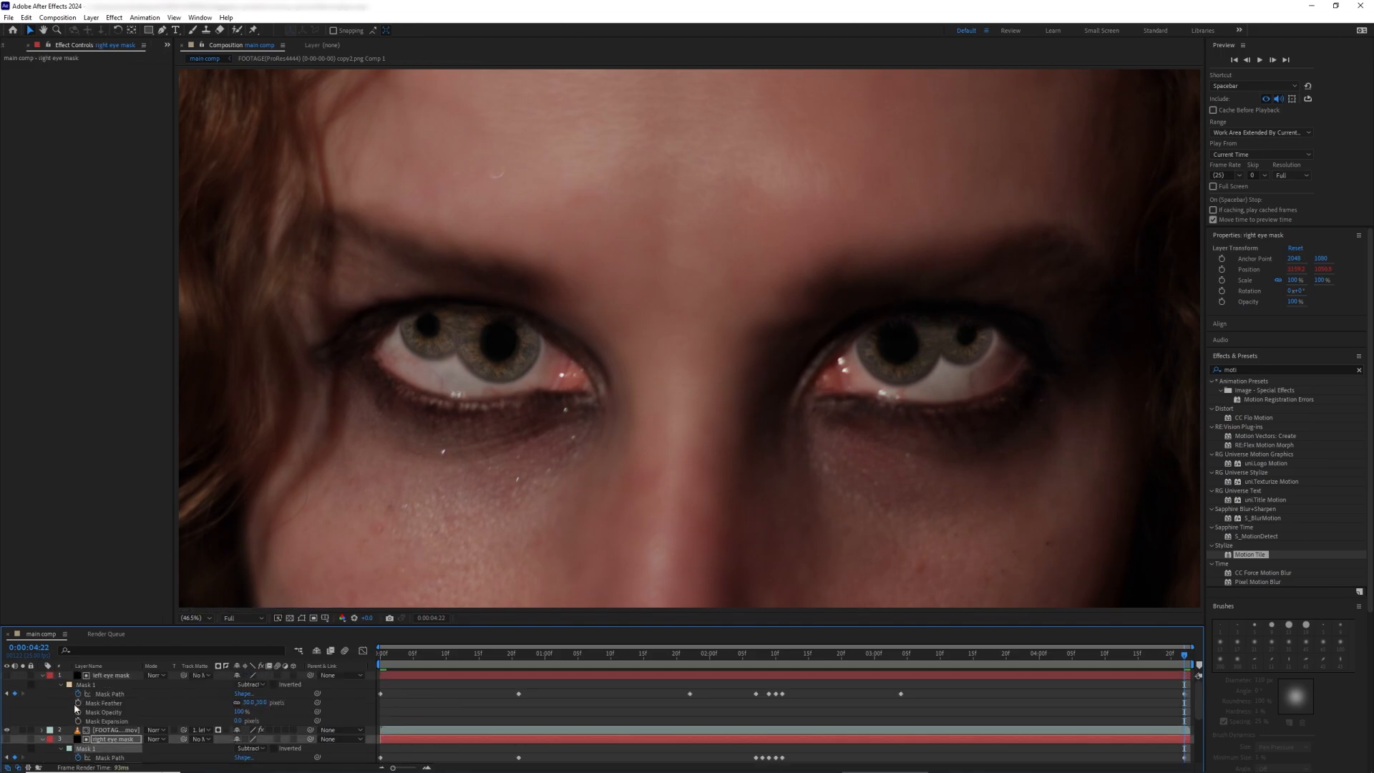
Step: Keyframe the Mask Feather of both eye masks, with adjusted feather values at 0:00:00:00
click(381, 676)
scroll(215, 708, down, 1)
click(164, 741)
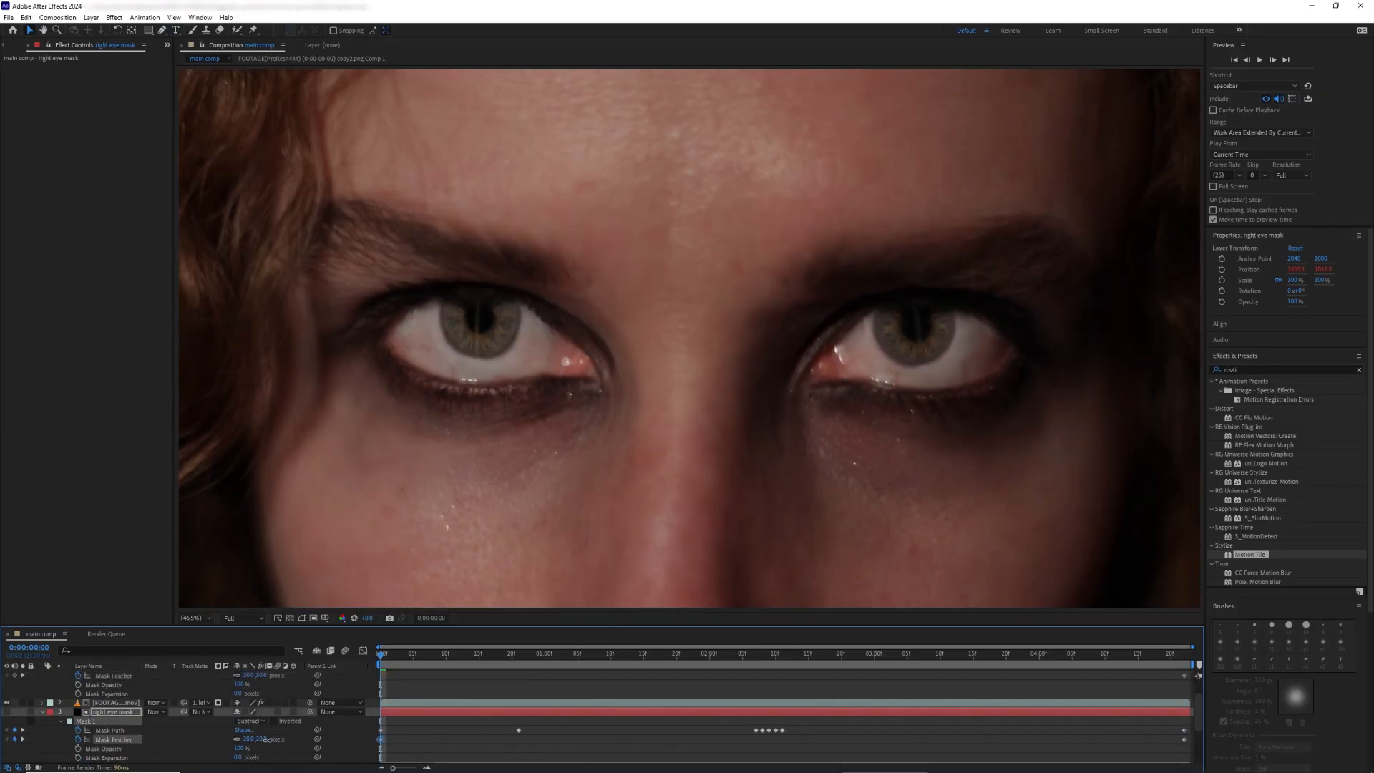
scroll(266, 739, up, 1)
click(257, 703)
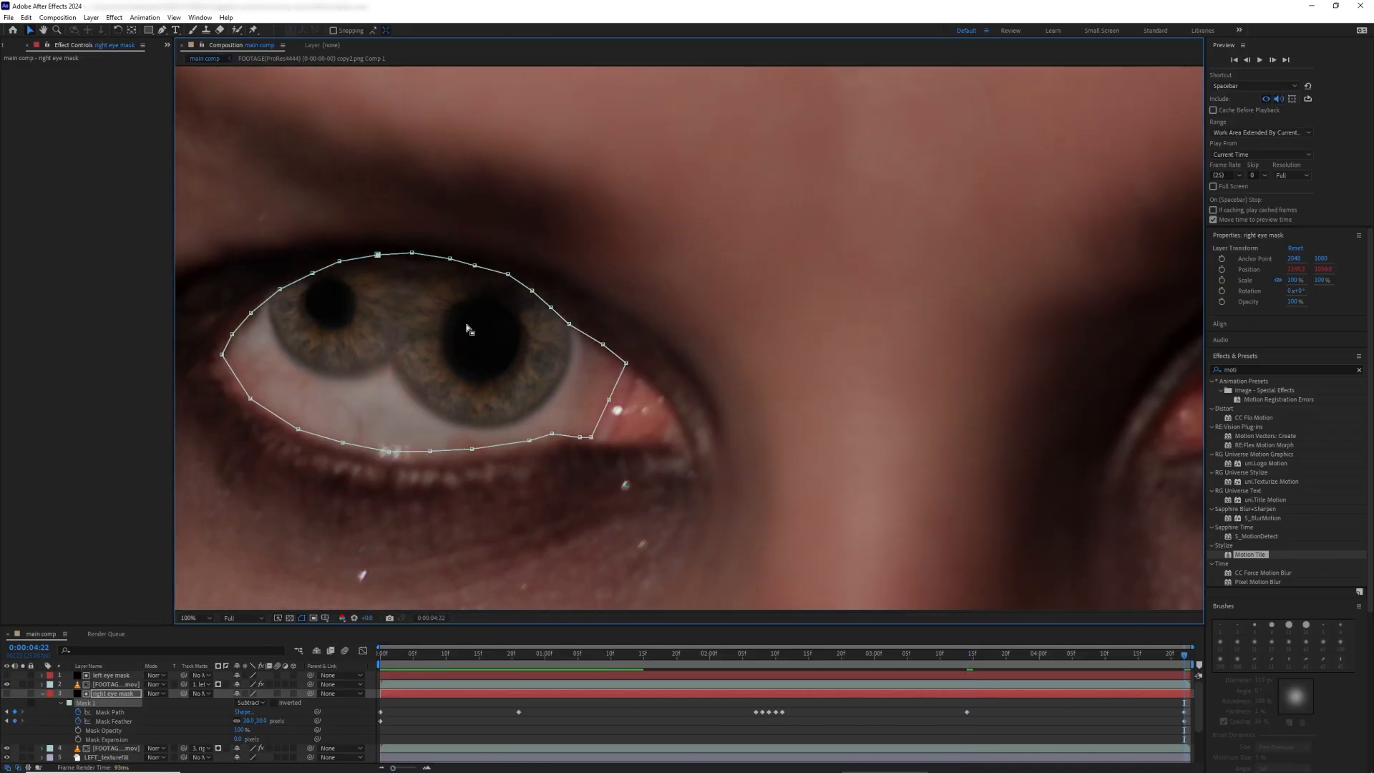
Step: Check how right eye mask's path fits the eyelids at its keyframes, including 0:00:02:11, 0:00:02:10 and 0:00:00:00
click(782, 656)
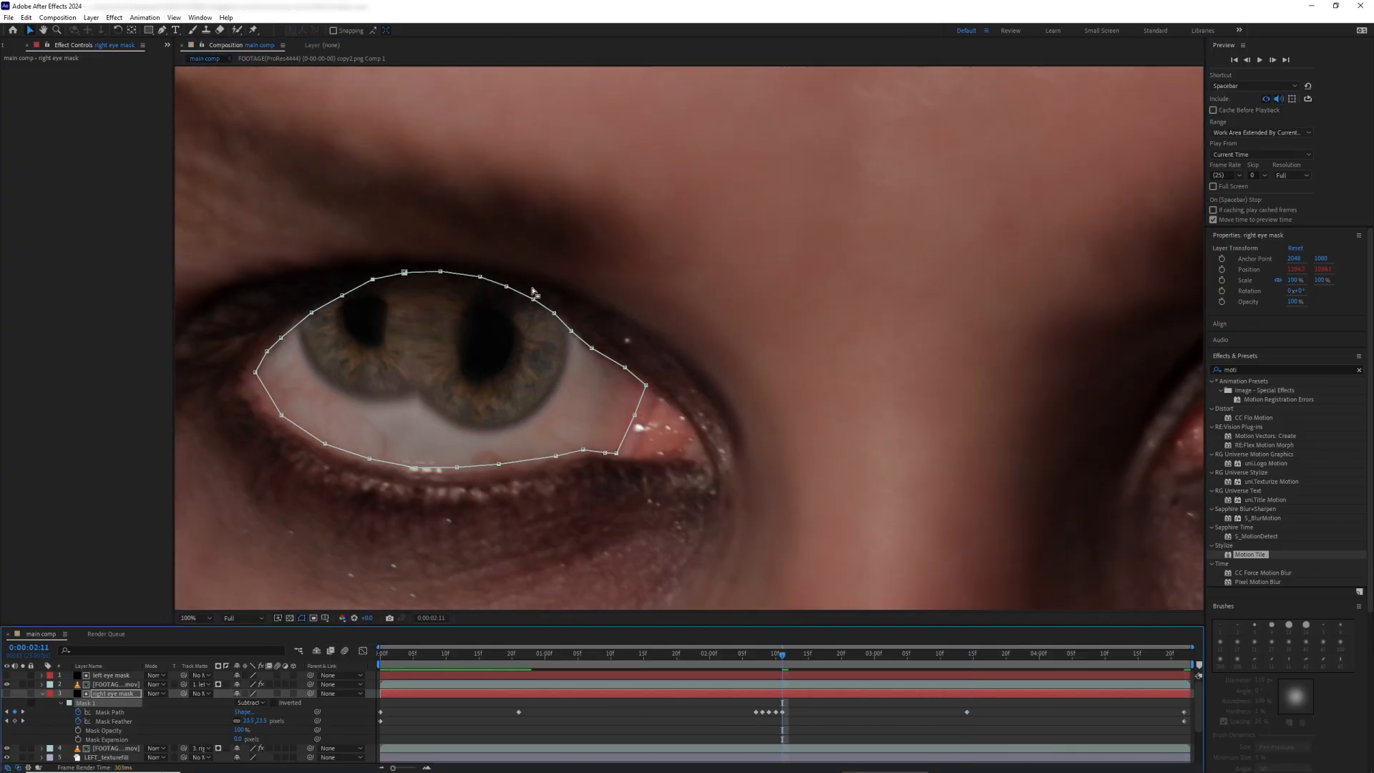
click(756, 655)
click(769, 656)
click(768, 658)
click(775, 656)
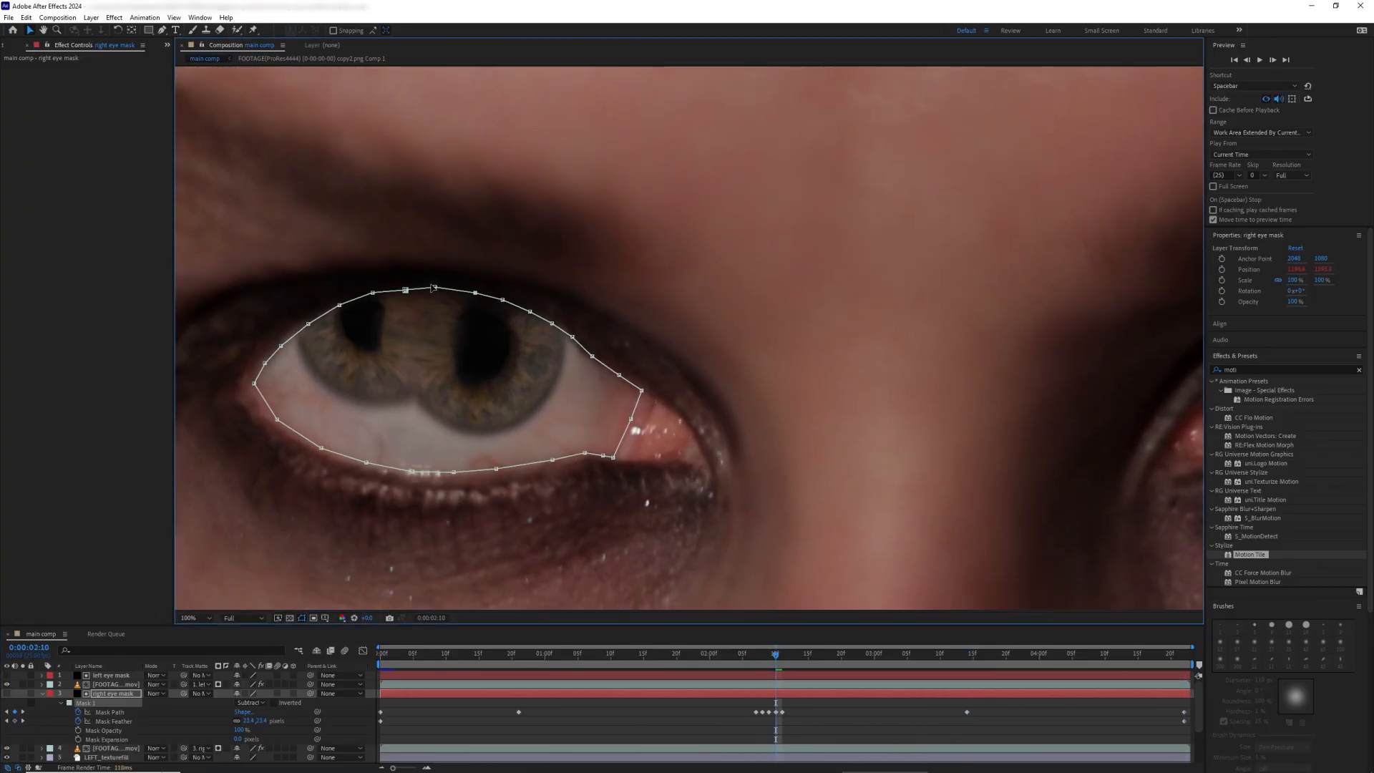
click(519, 656)
click(381, 656)
click(302, 617)
scroll(300, 558, down, 7)
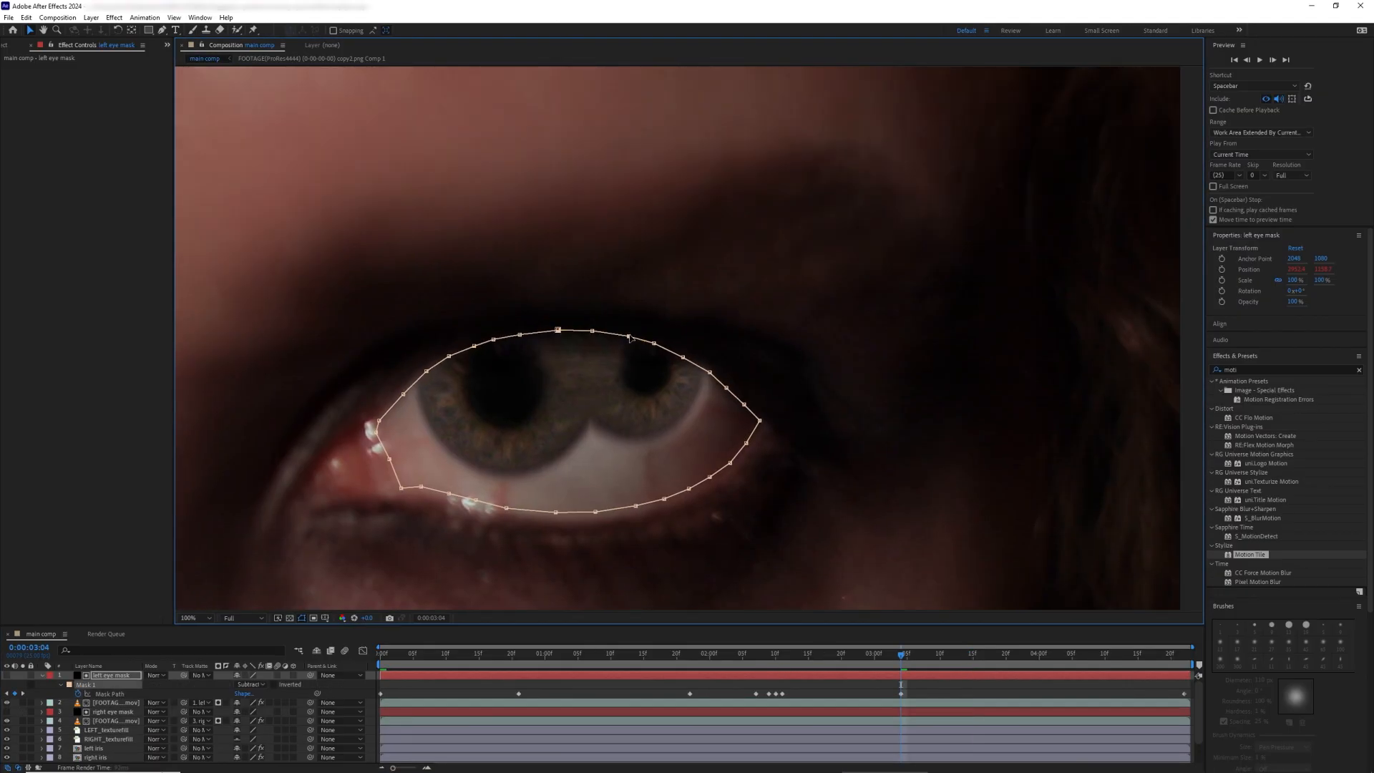
Step: Adjust the upper-eyelid points of left eye mask's path at 0:00:03:04 and 0:00:04:22
drag(630, 337, 628, 334)
key(k)
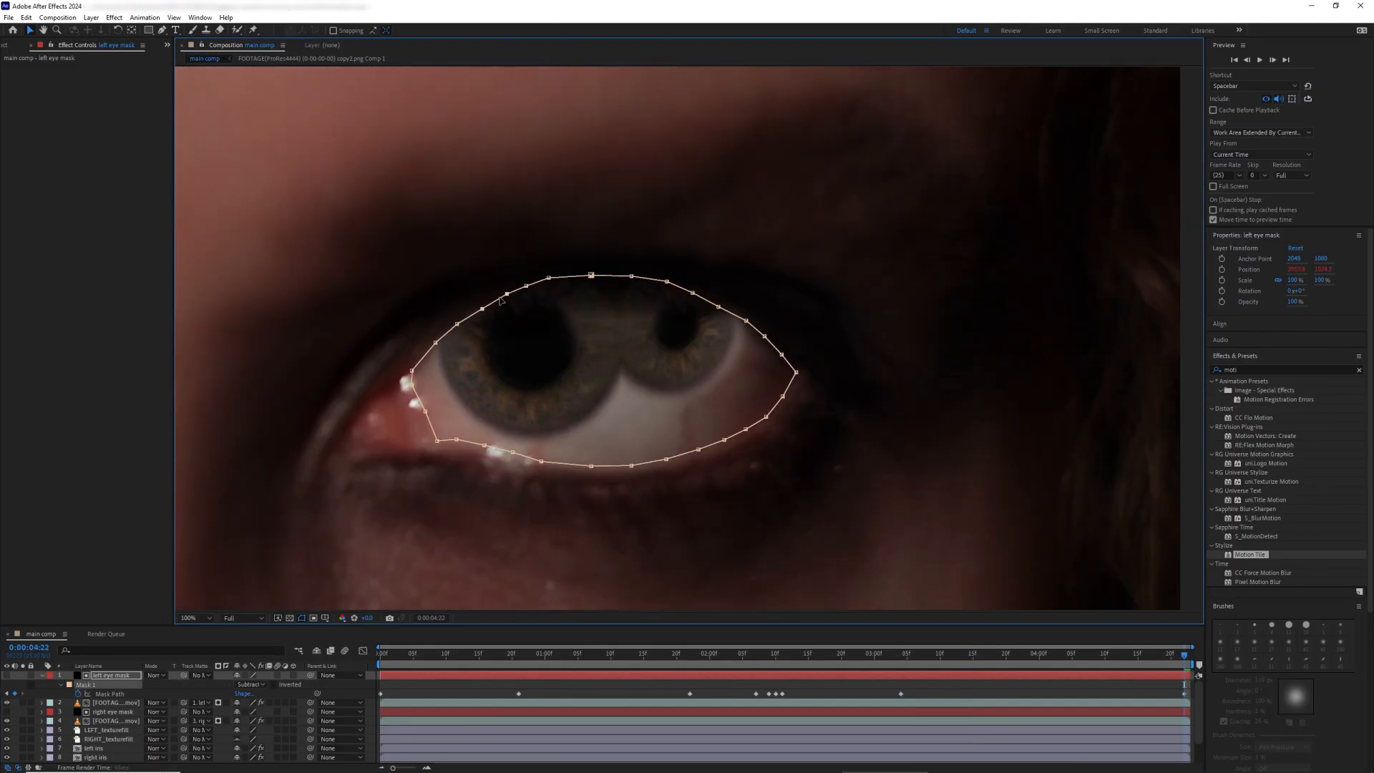
drag(592, 276, 598, 281)
Step: Refine the upper-eyelid points of left eye mask's path at its earlier Mask Path keyframes
key(j)
key(j)
drag(672, 304, 672, 307)
mouse_move(531, 313)
mouse_down()
mouse_move(526, 334)
mouse_move(519, 320)
mouse_up()
key(j)
key(j)
key(j)
key(k)
key(k)
drag(531, 309, 544, 312)
drag(565, 300, 571, 307)
key(j)
key(j)
key(j)
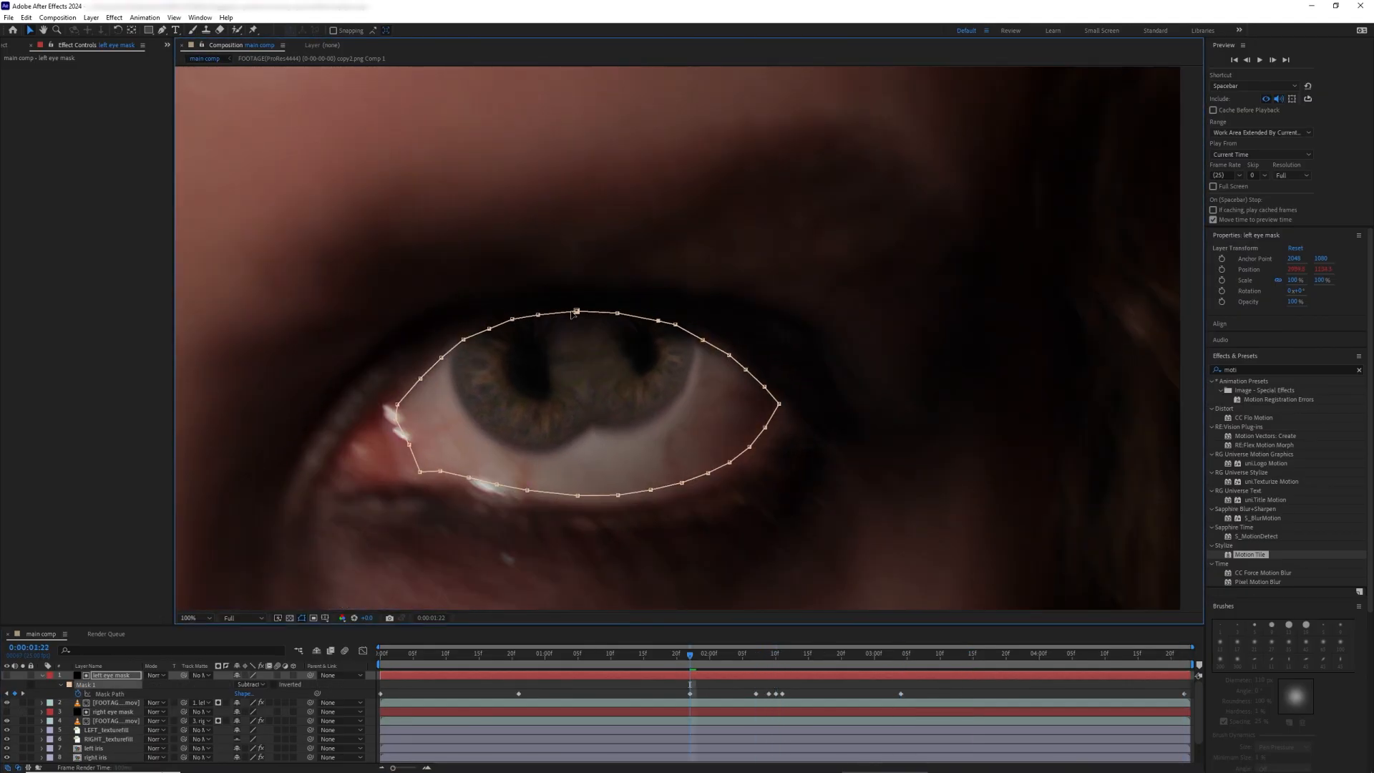
key(j)
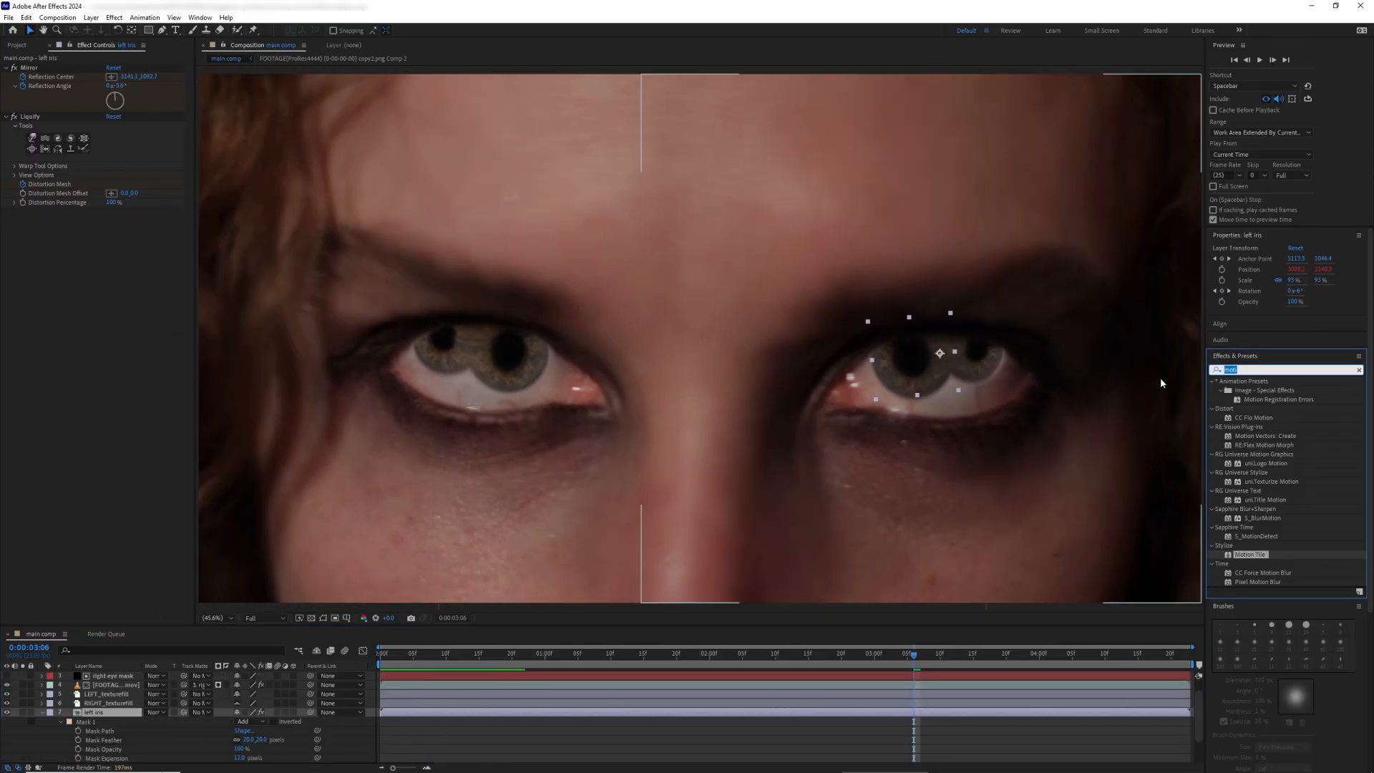
Step: Apply Refine Soft Matte to left iris with Additional Edge Radius 0, More Detailed chatter reduction, and Calculate Edge Details and Decontaminate Edge Colors enabled
text(refin)
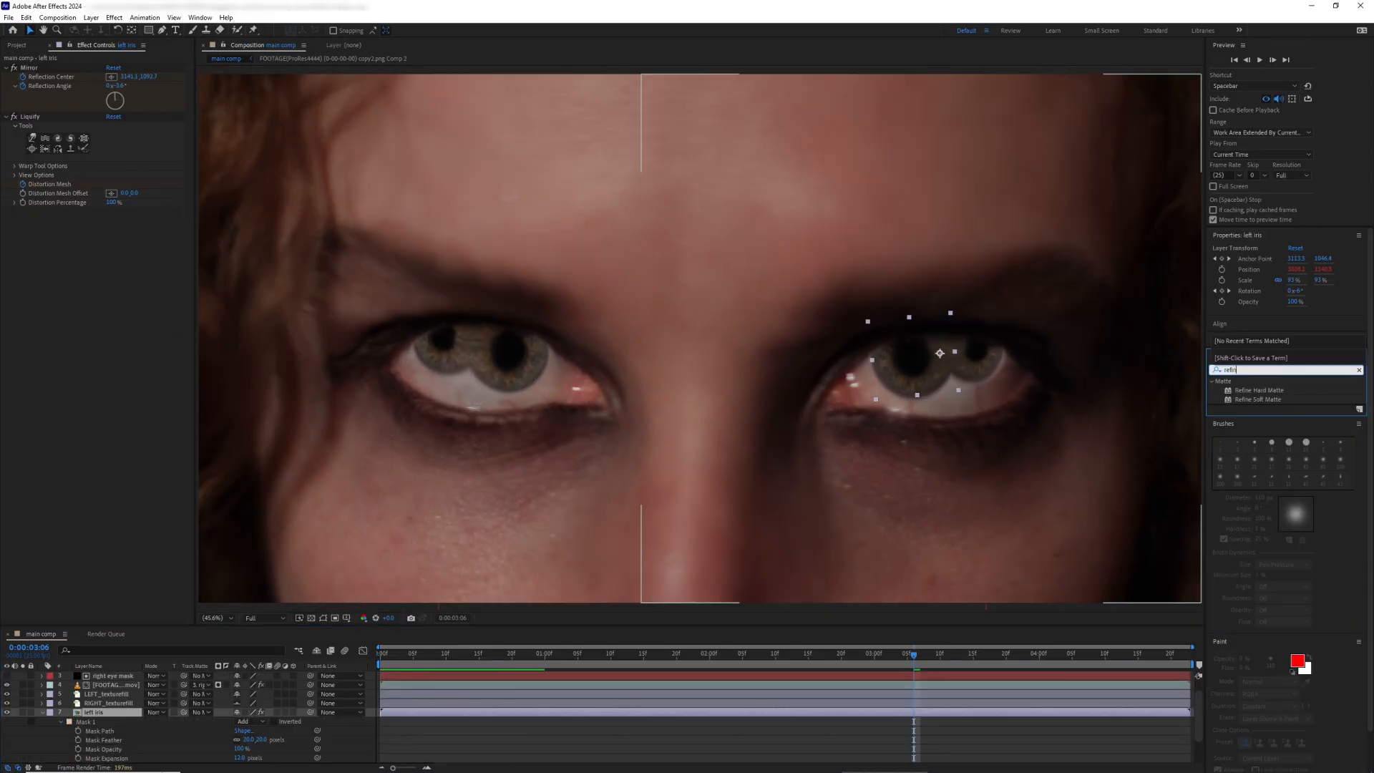
double_click(1266, 399)
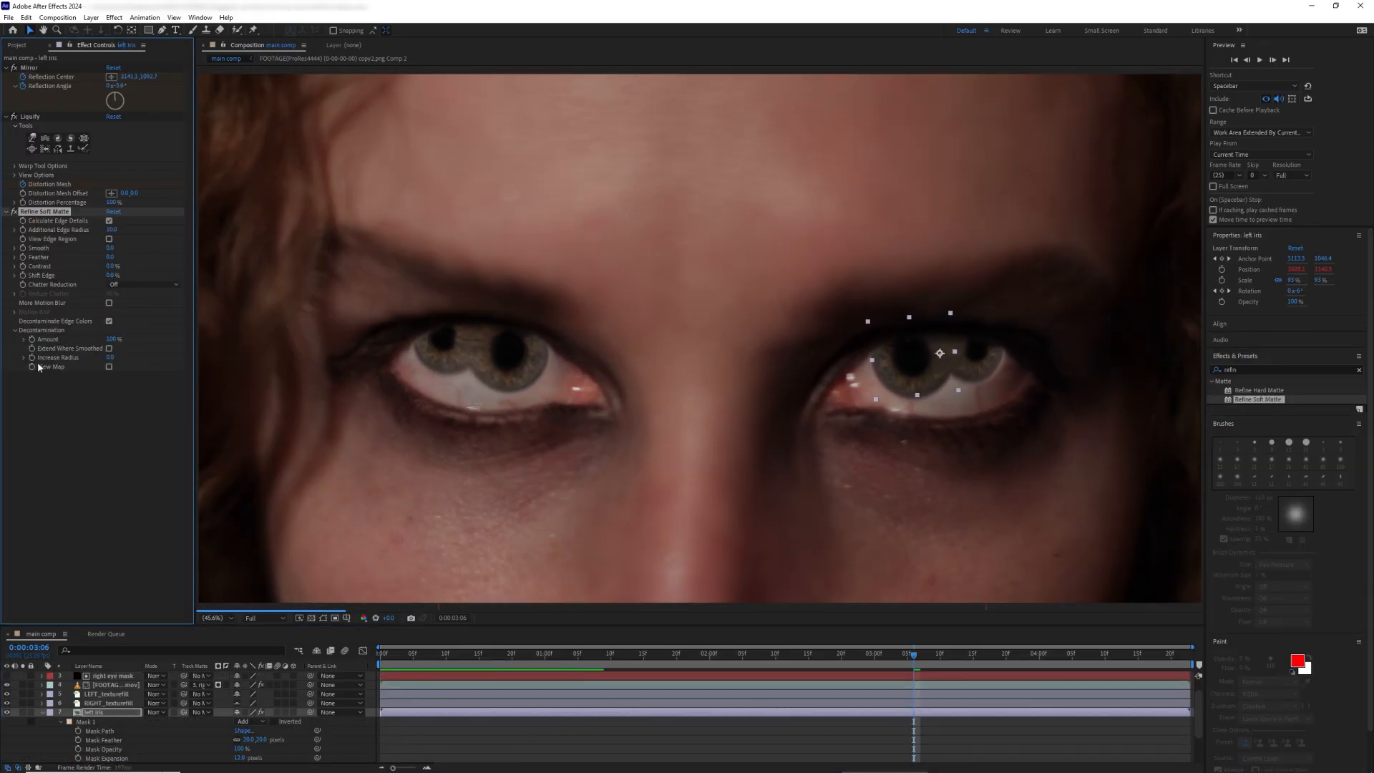
click(109, 221)
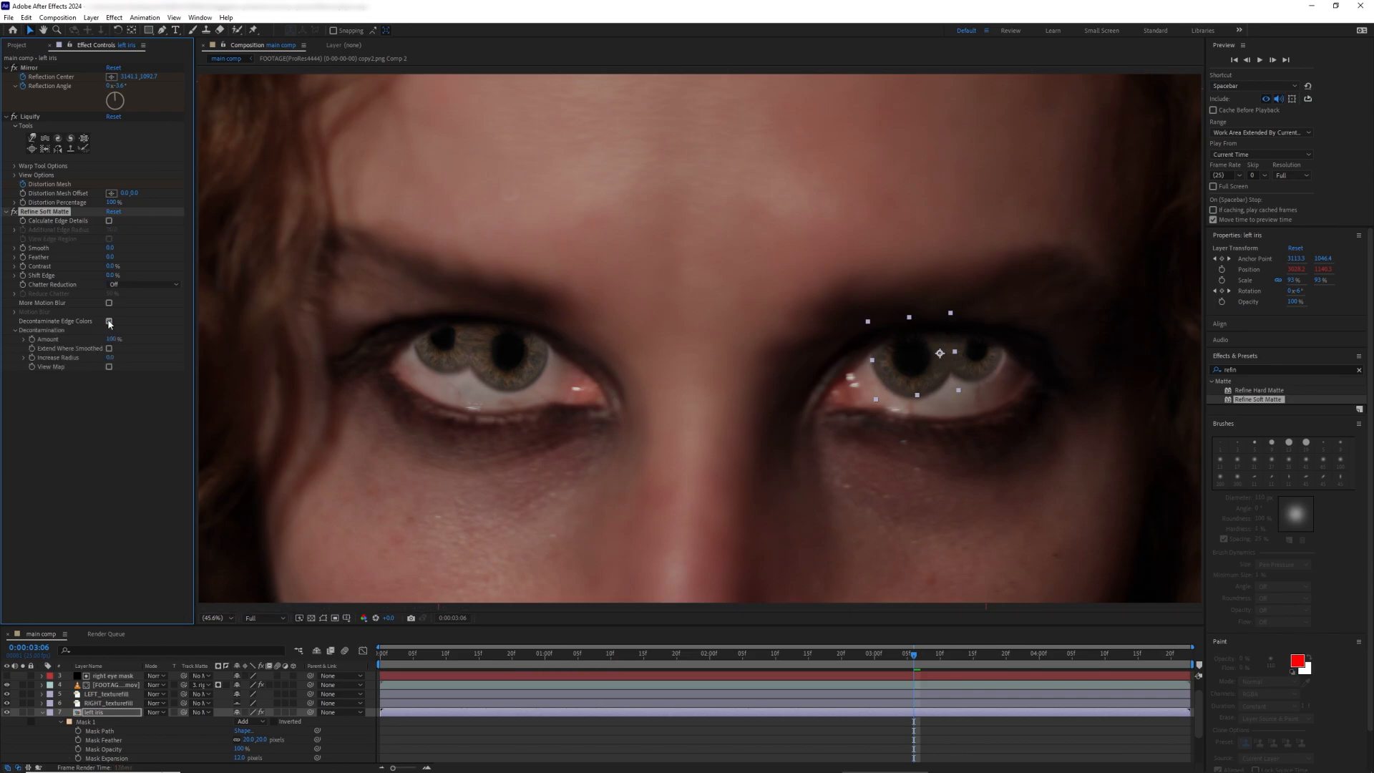
click(110, 221)
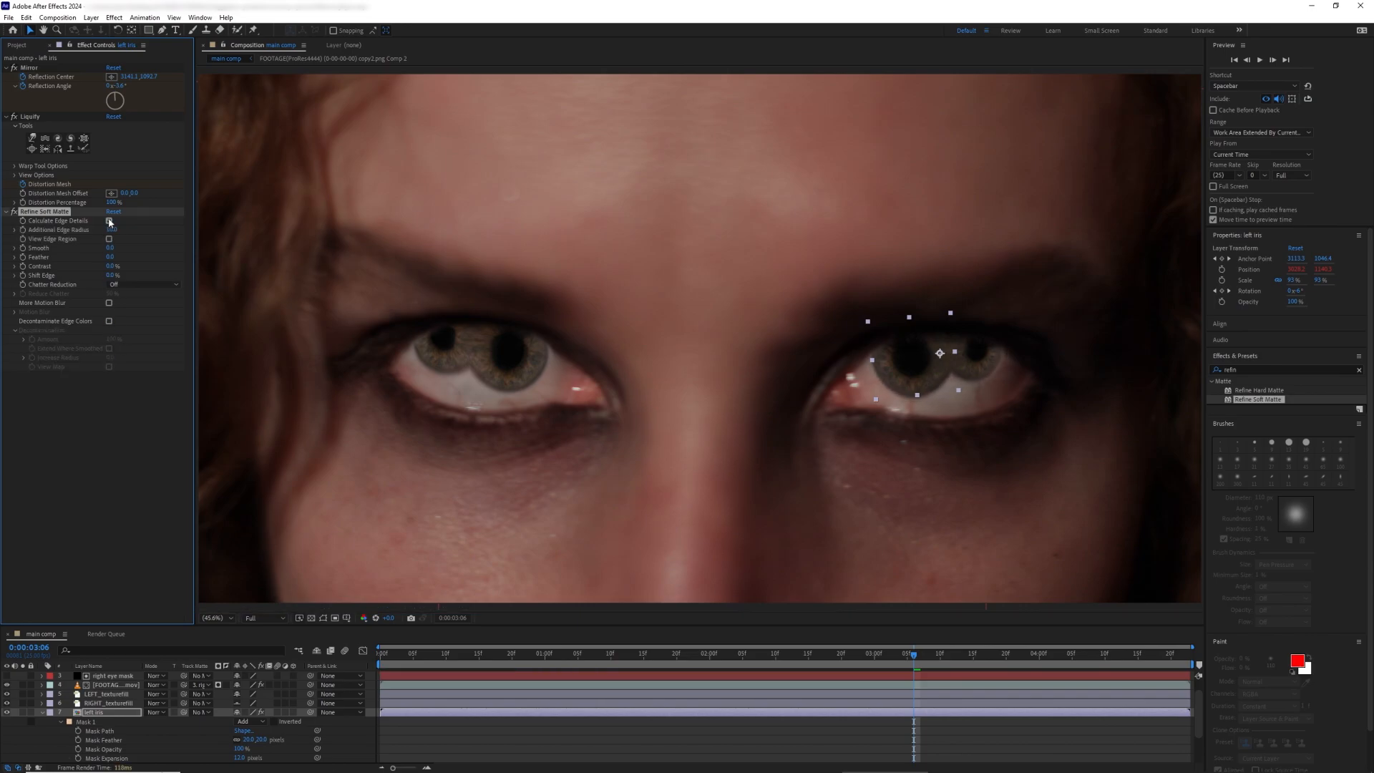
click(110, 322)
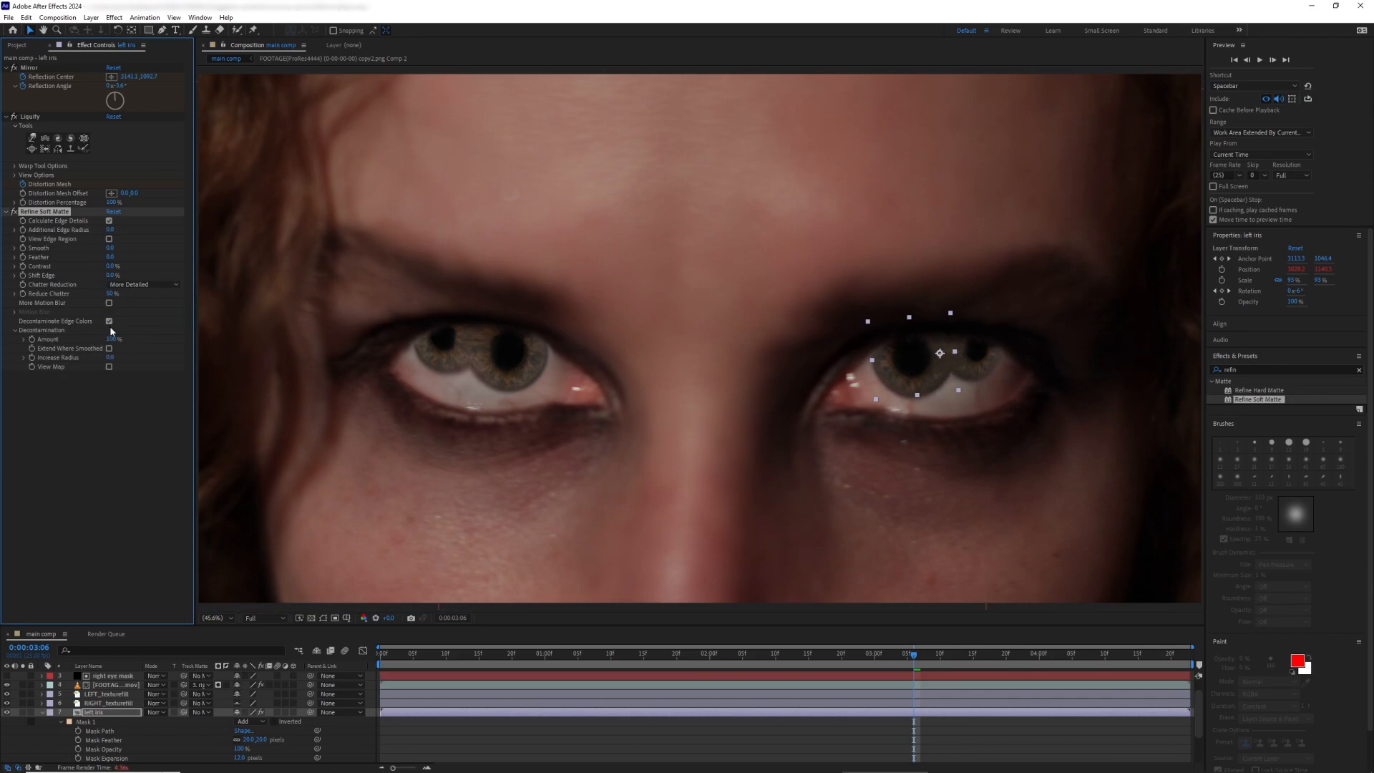
click(109, 322)
click(109, 322)
click(108, 322)
click(109, 322)
Step: Copy the Refine Soft Matte effect from left iris onto right iris
click(43, 713)
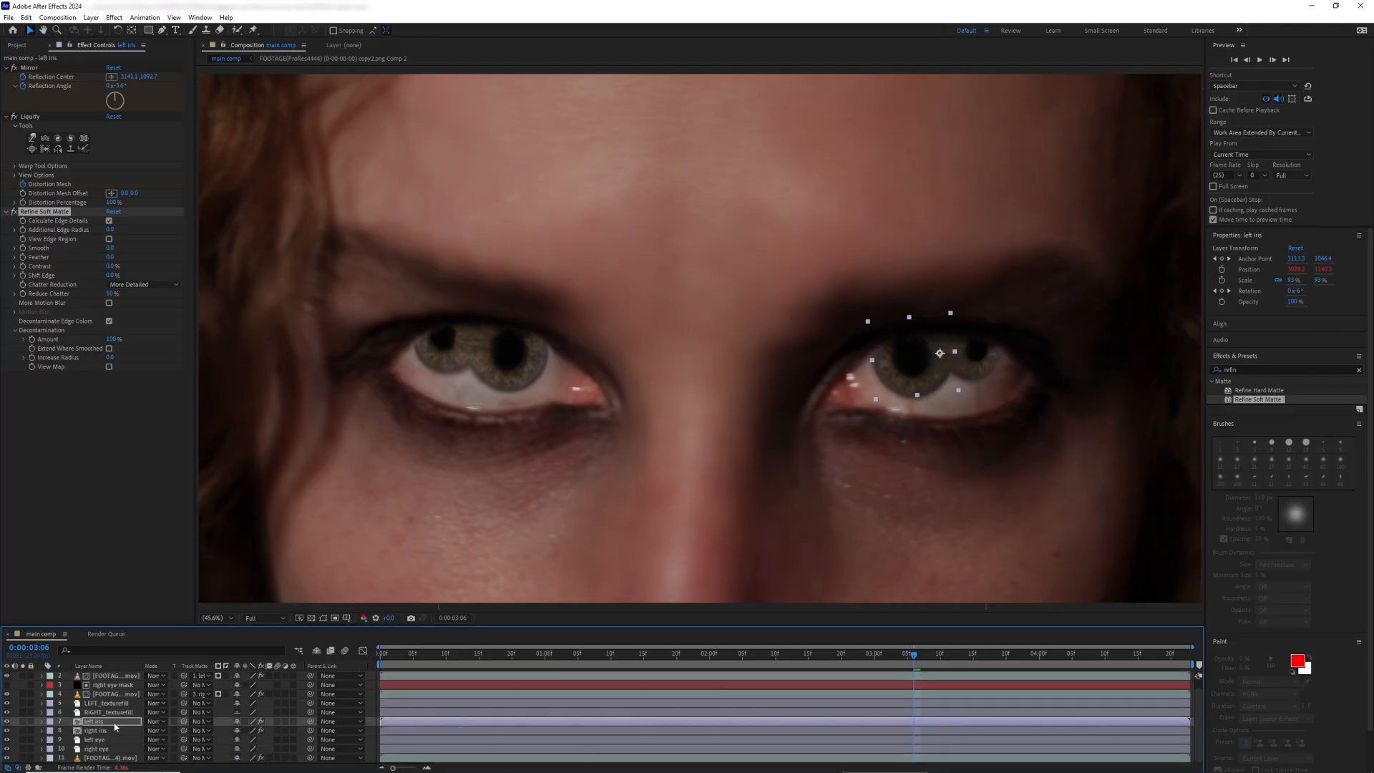
click(95, 731)
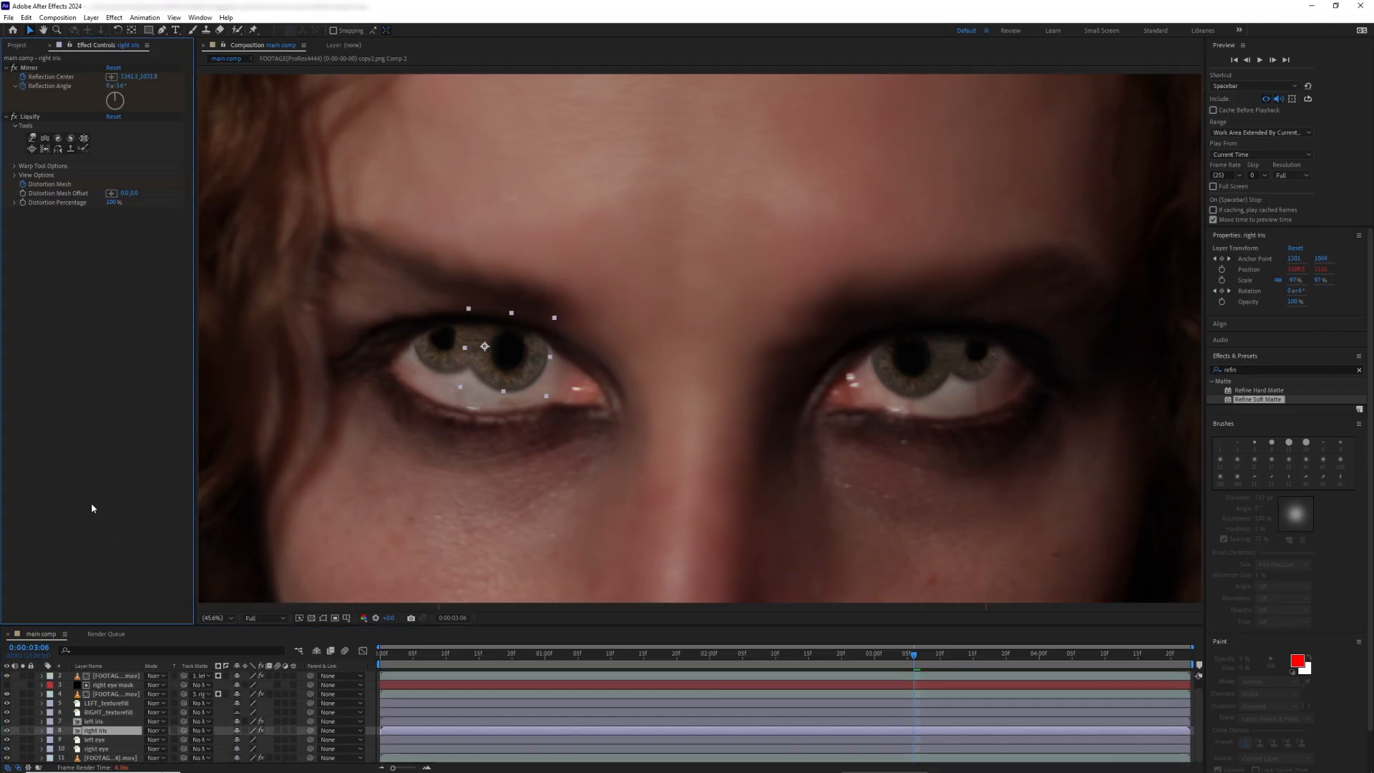
key(ctrl+v)
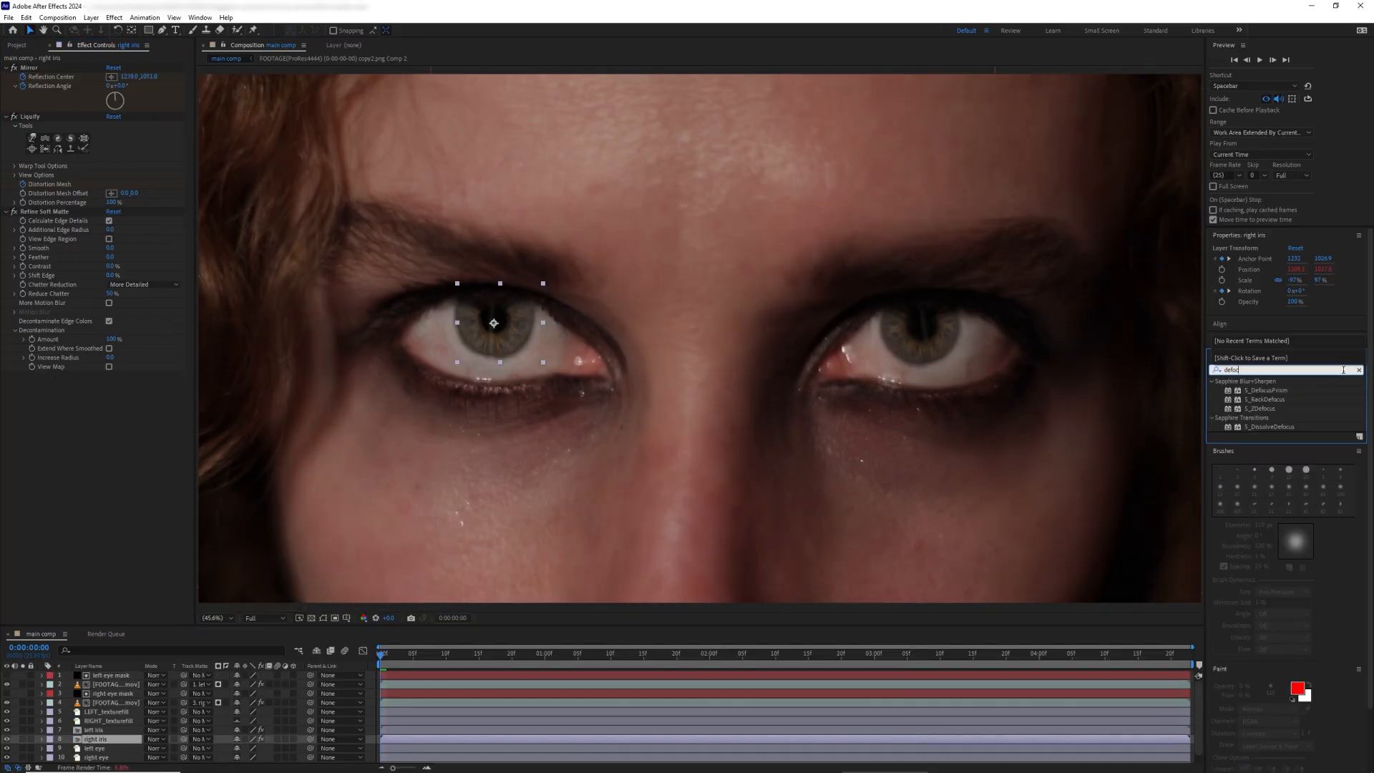
Step: Add S_RackDefocus to right iris and keyframe Defocus Width from 0 at 0:00:00:00 to 5 at 0:00:04:22
click(1282, 401)
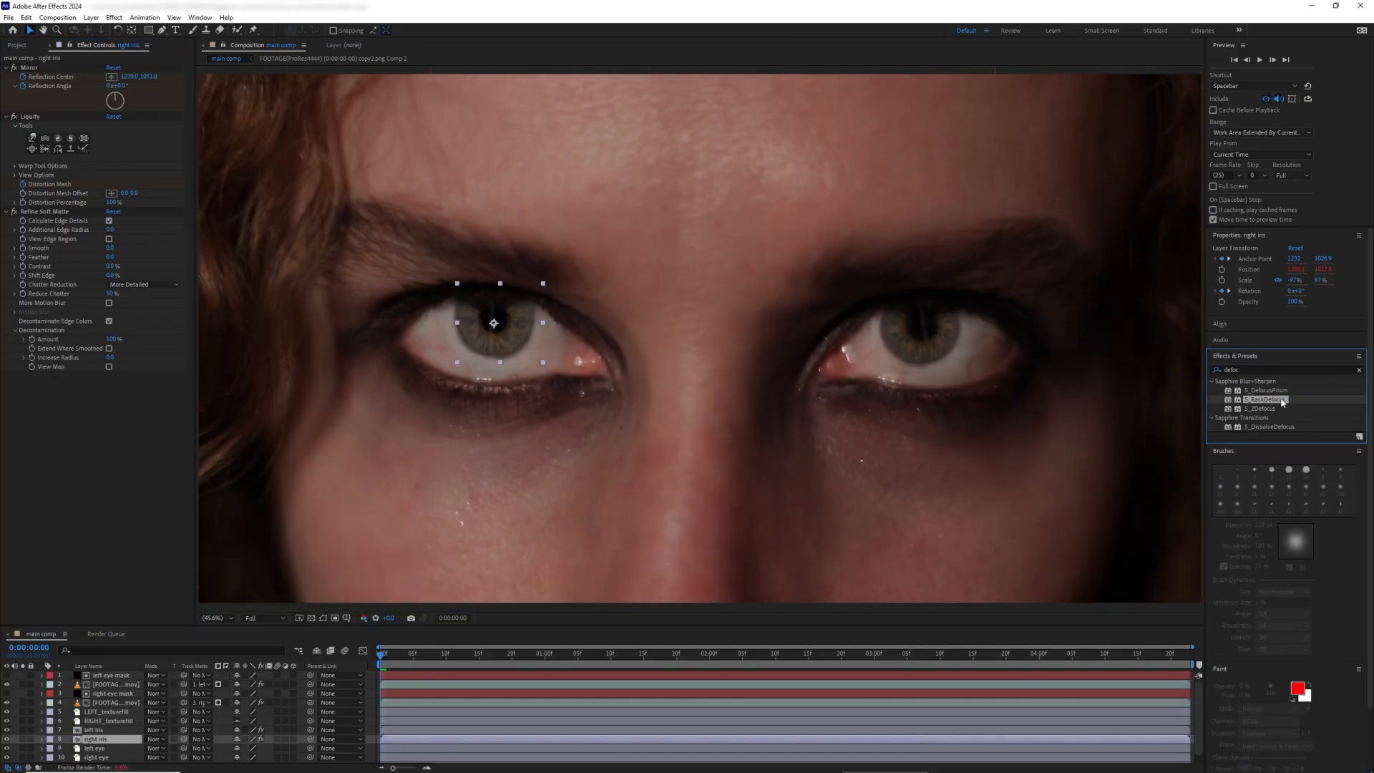
drag(47, 385, 111, 367)
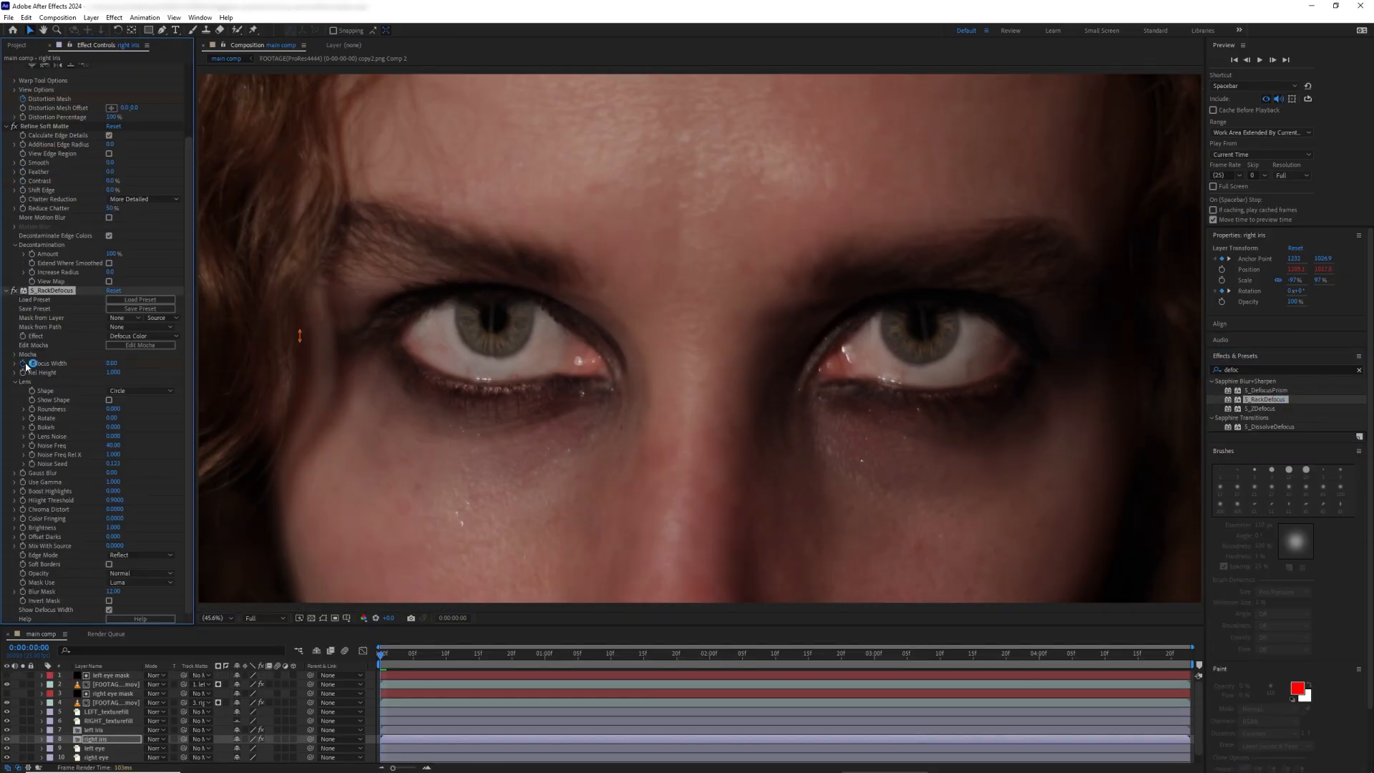
click(1186, 655)
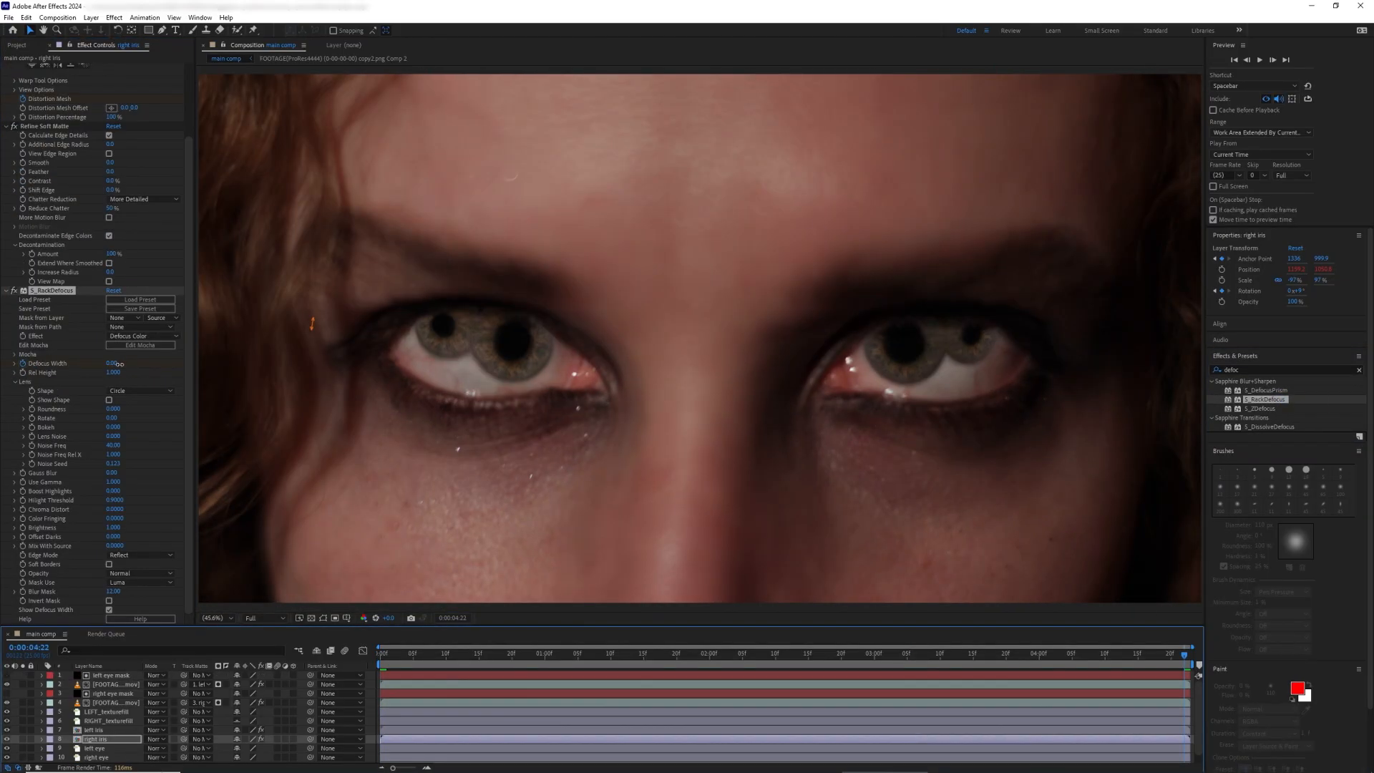
drag(119, 363, 118, 365)
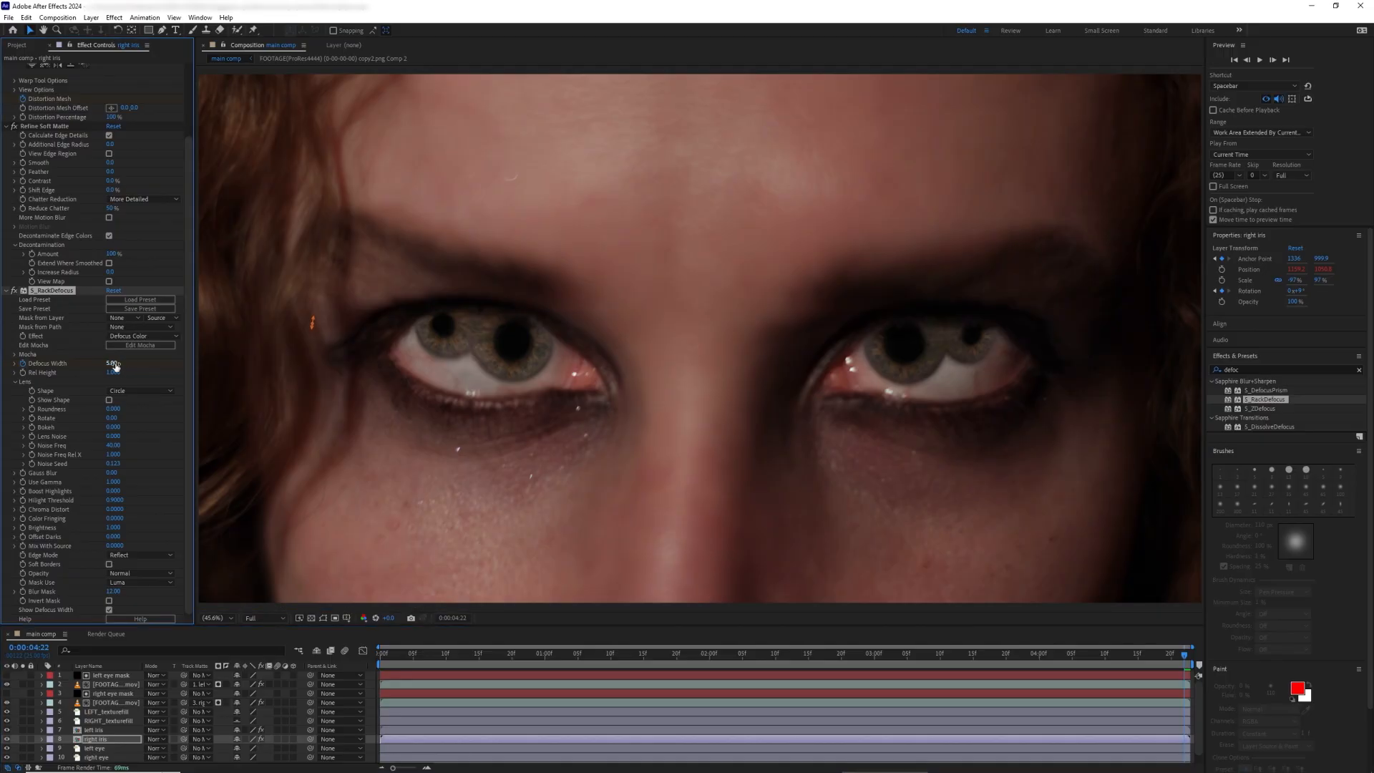
click(116, 364)
Step: Give left iris the same keyframed S_RackDefocus and inspect both irises on the frames around 0:00:02:14
click(873, 661)
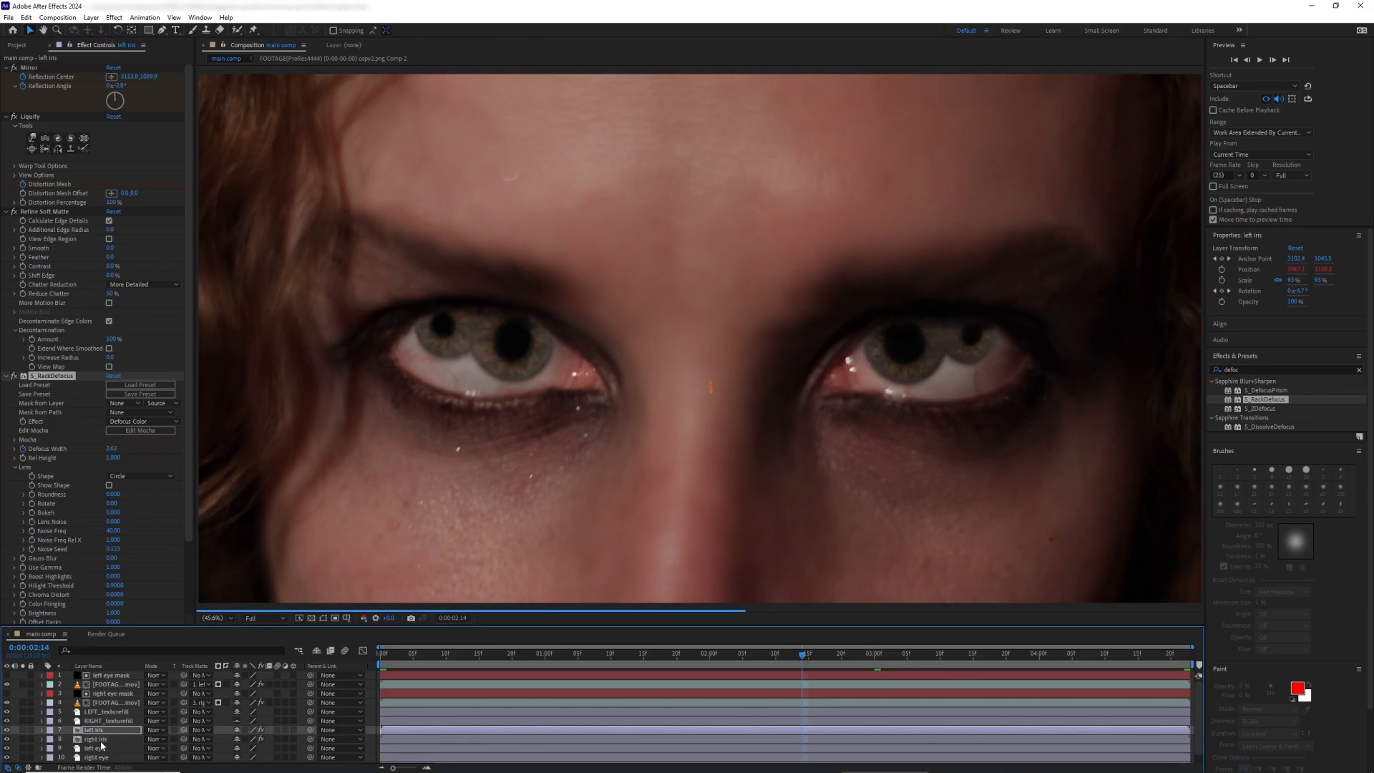
click(102, 741)
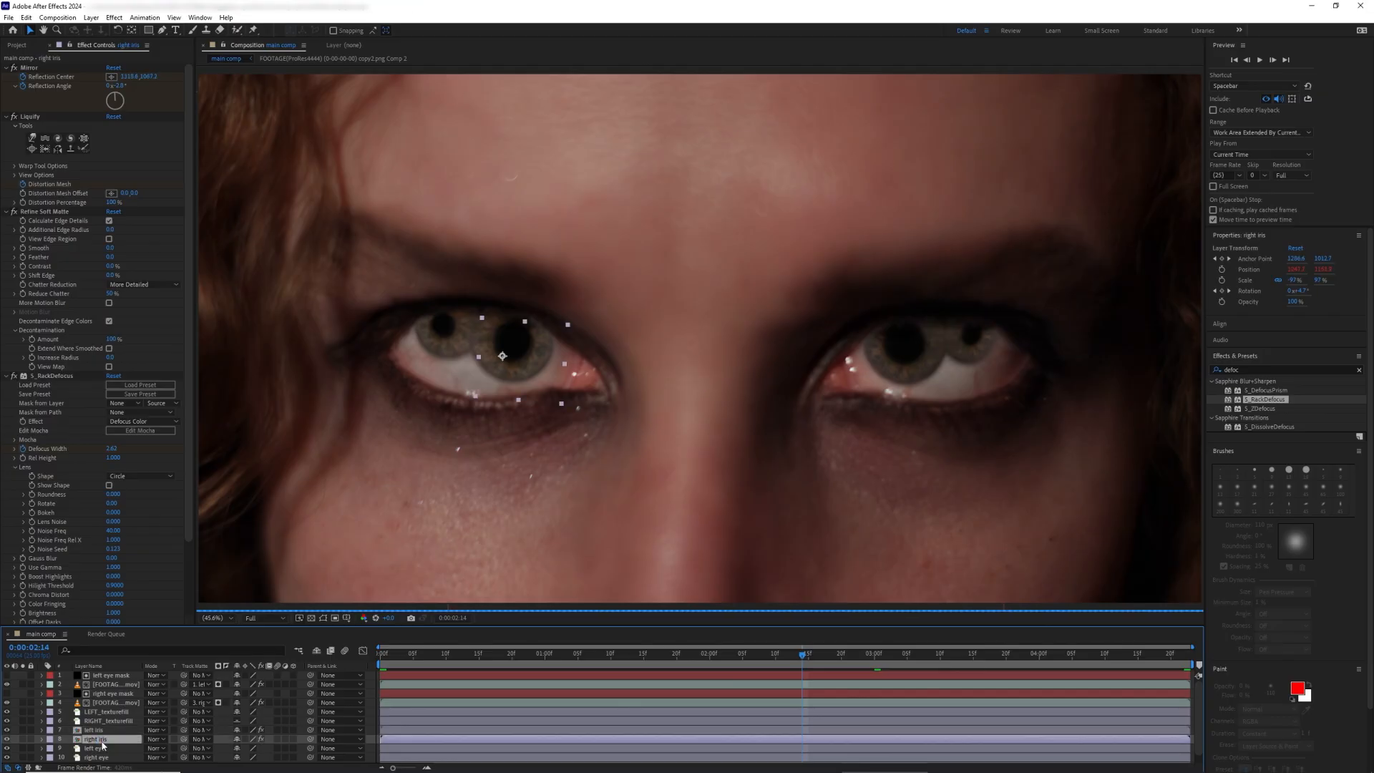
key(Page_Down)
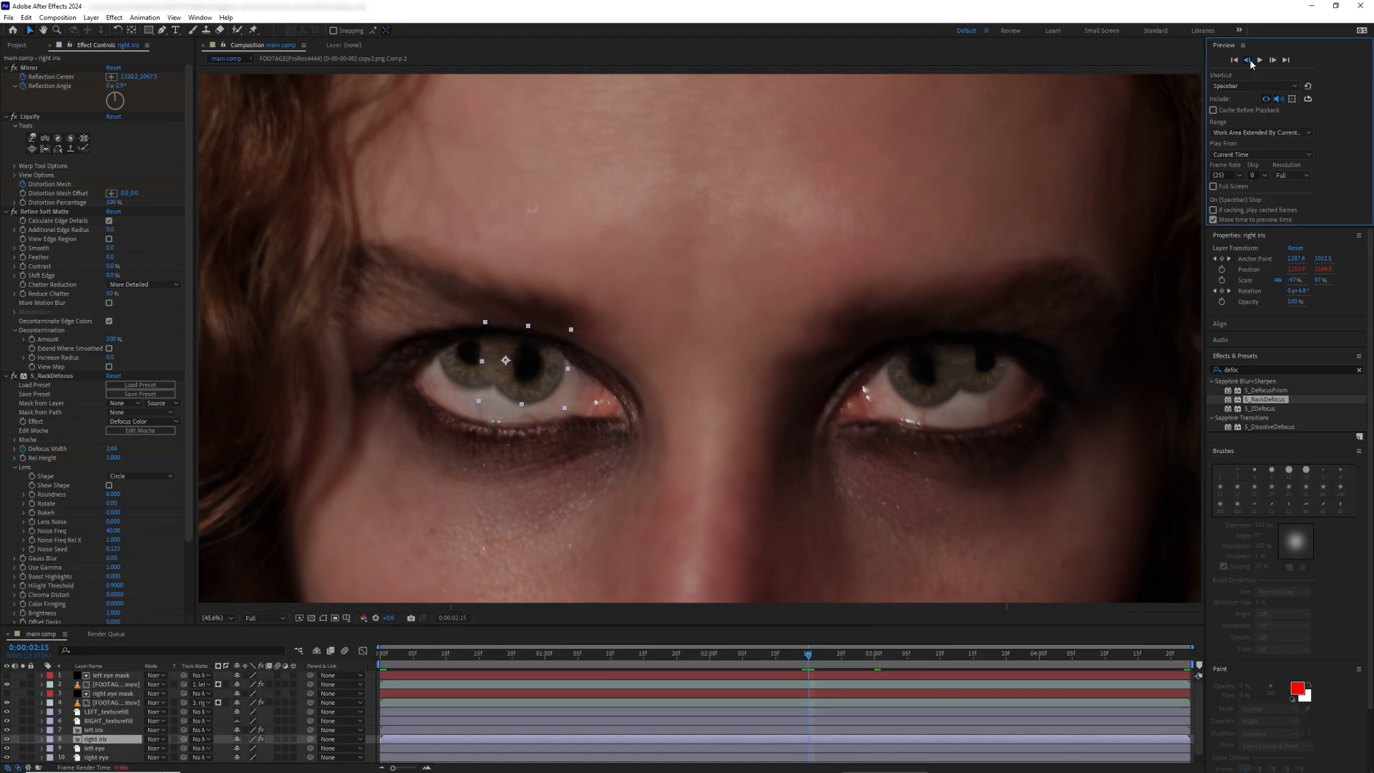
click(802, 656)
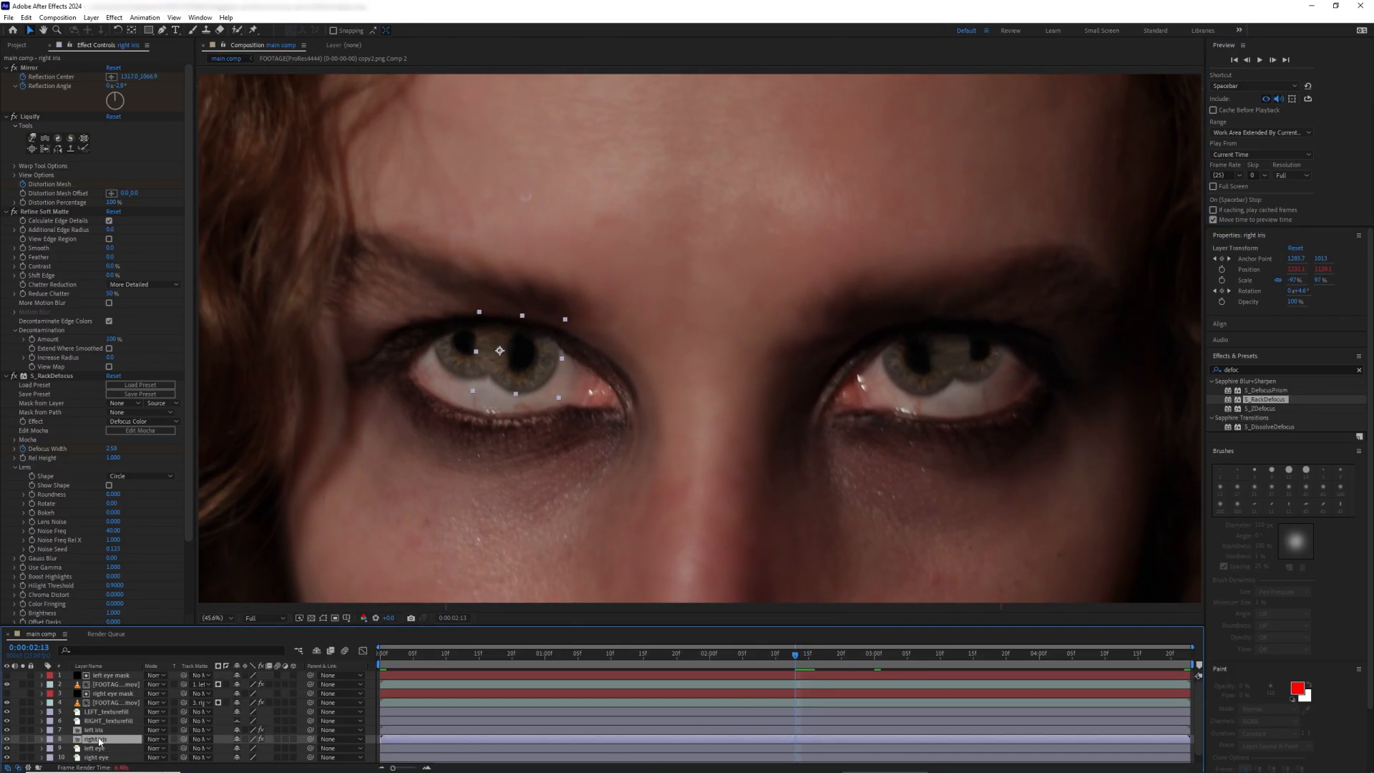
click(789, 656)
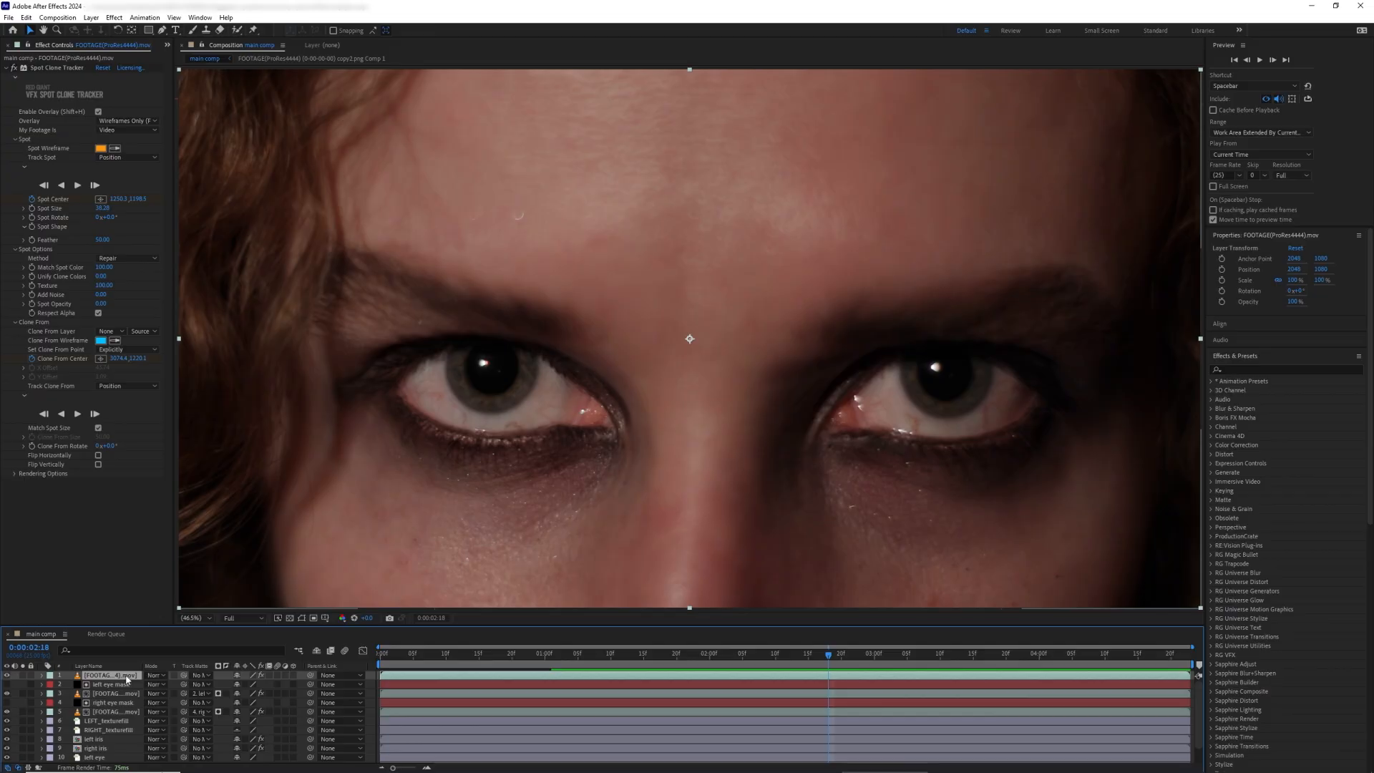
Step: Delete the topmost footage layer and duplicate both eye masks together with their matted footage layers
key(Delete)
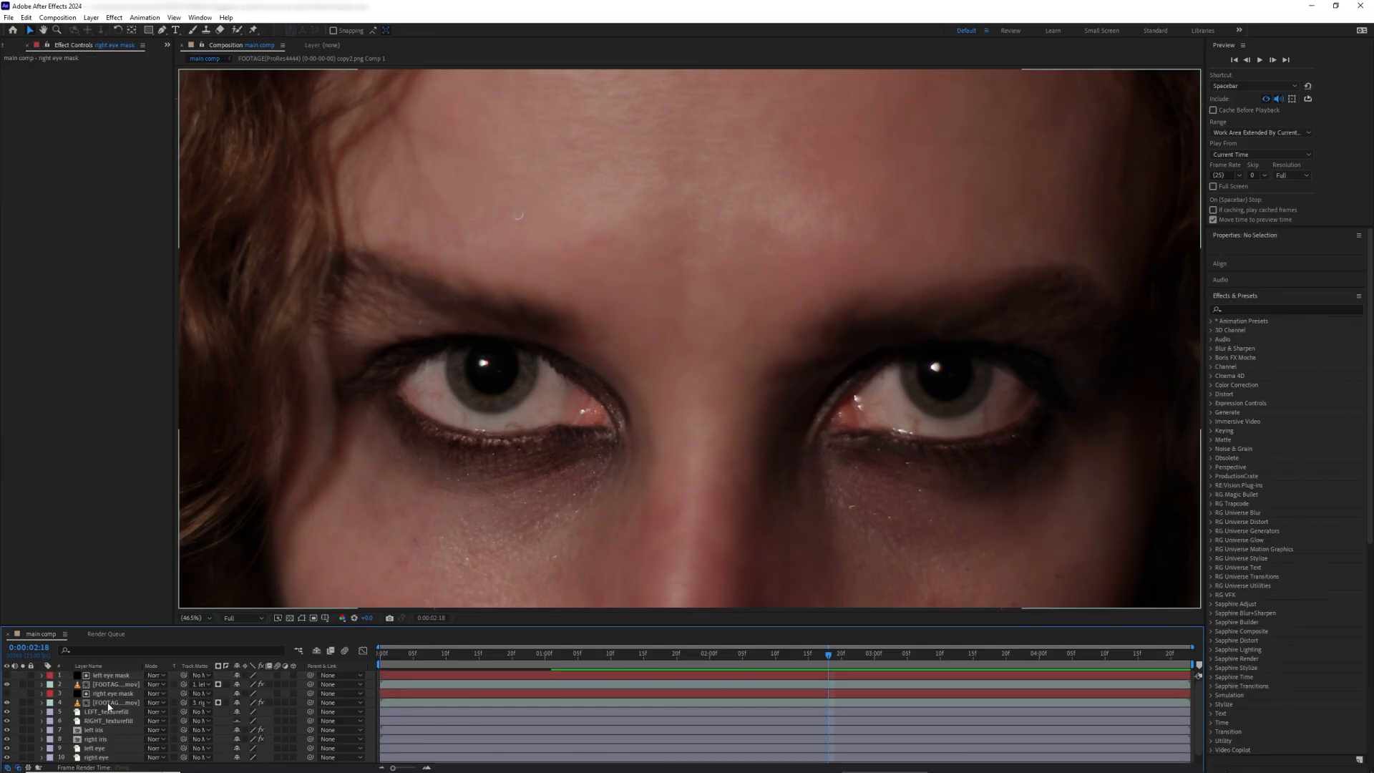
click(115, 702)
click(23, 703)
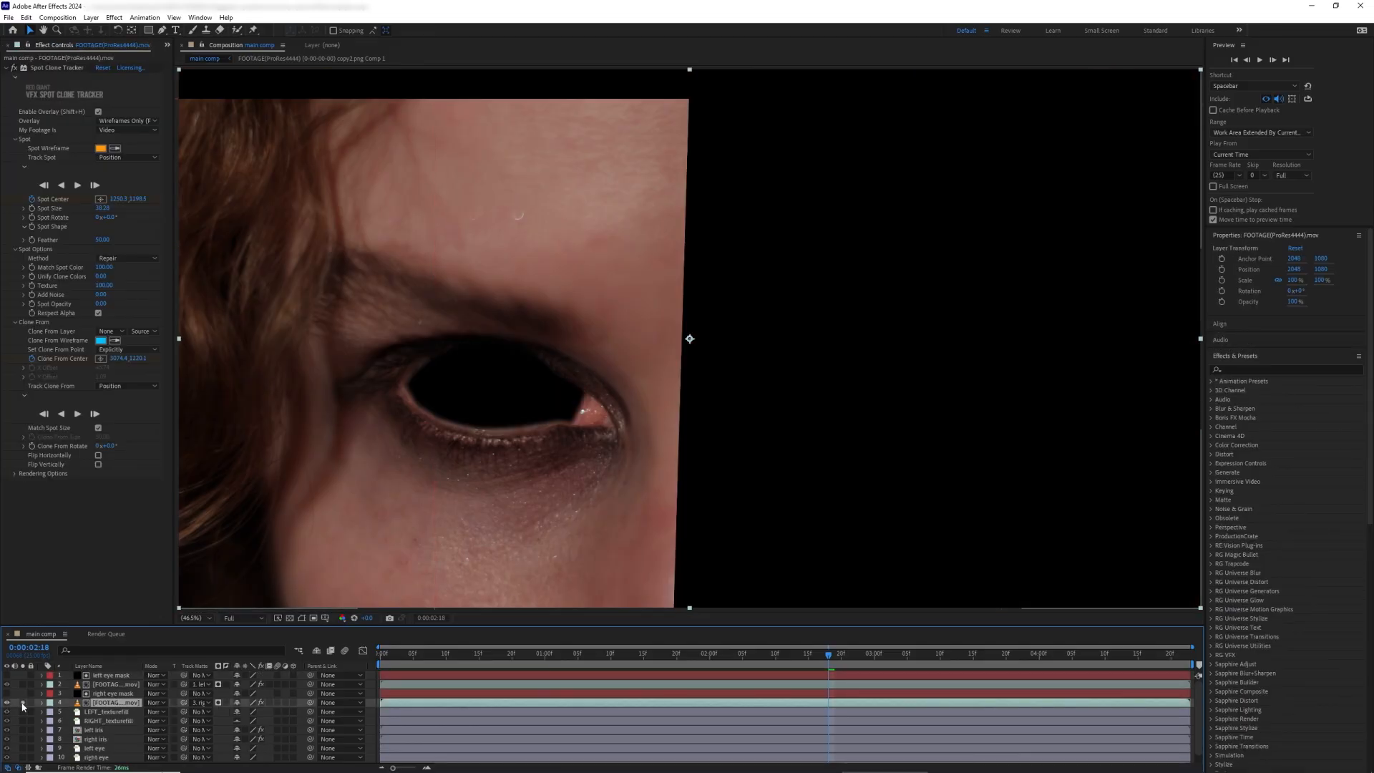
click(23, 703)
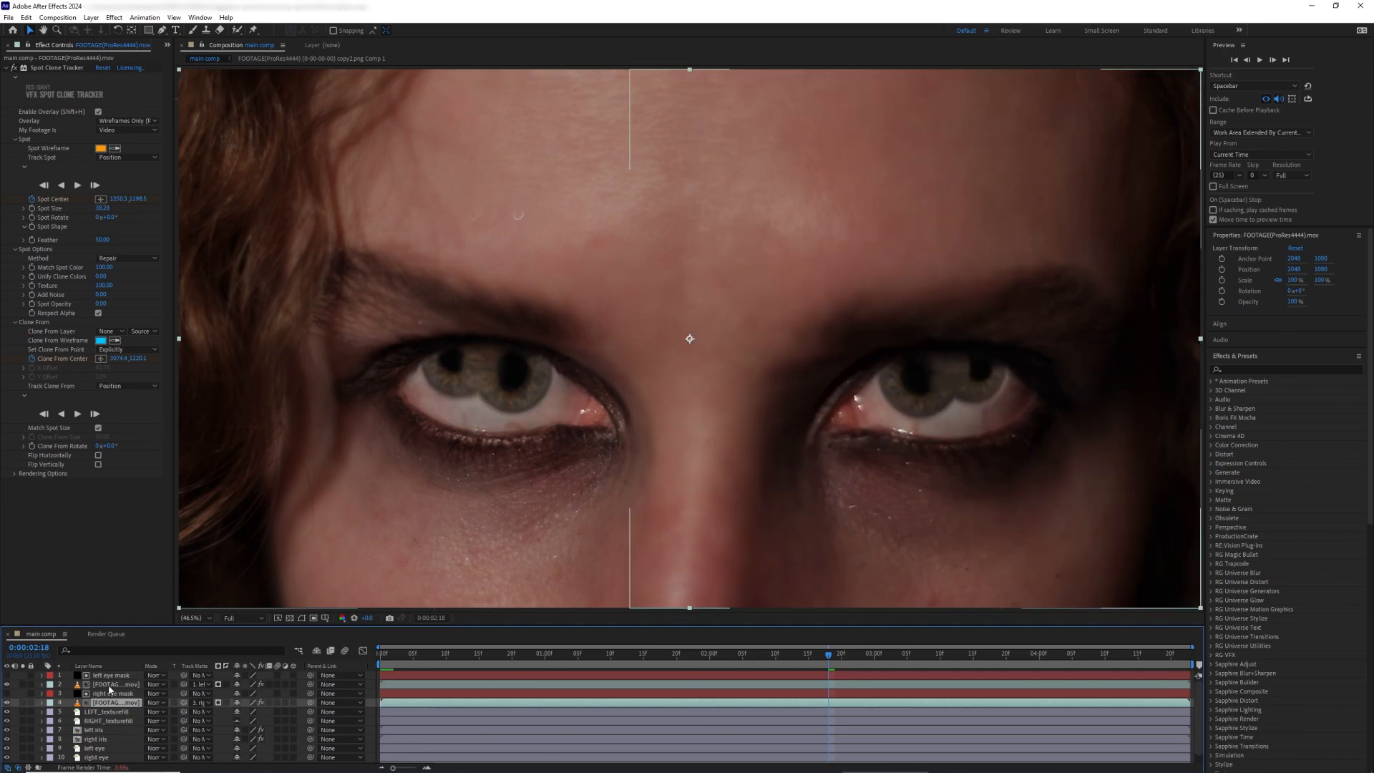
shift+click(113, 677)
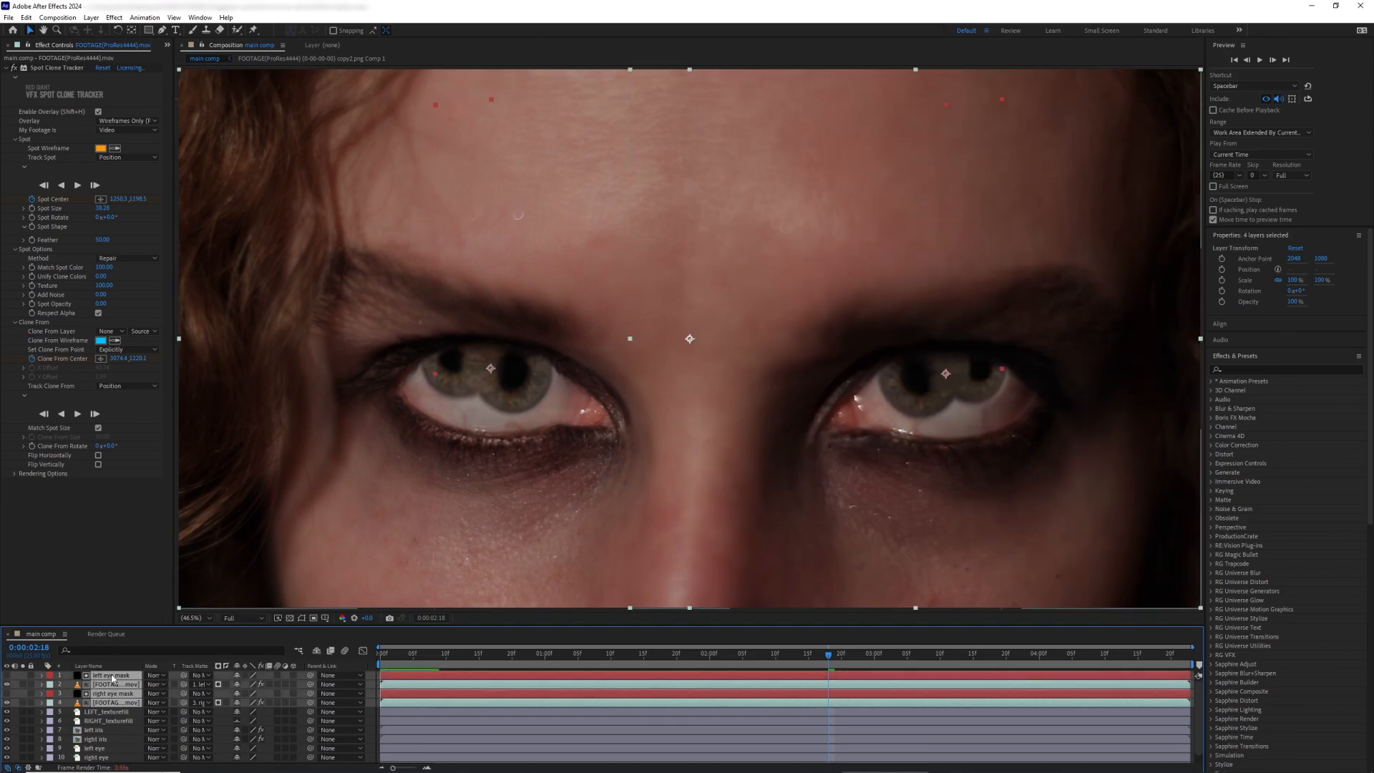
key(ctrl+d)
Step: Set the mask mode of right eye mask 2 to Add
click(100, 694)
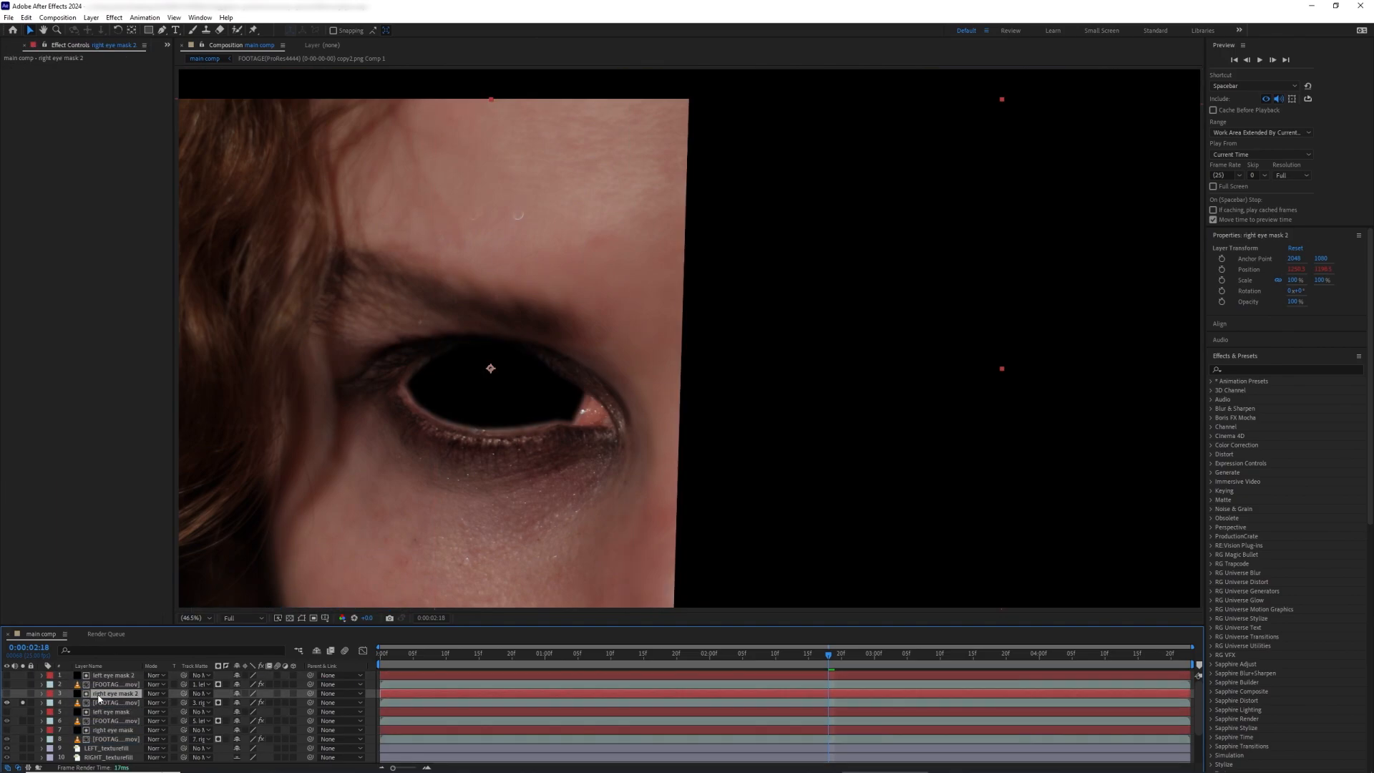
key(m)
click(247, 703)
click(262, 633)
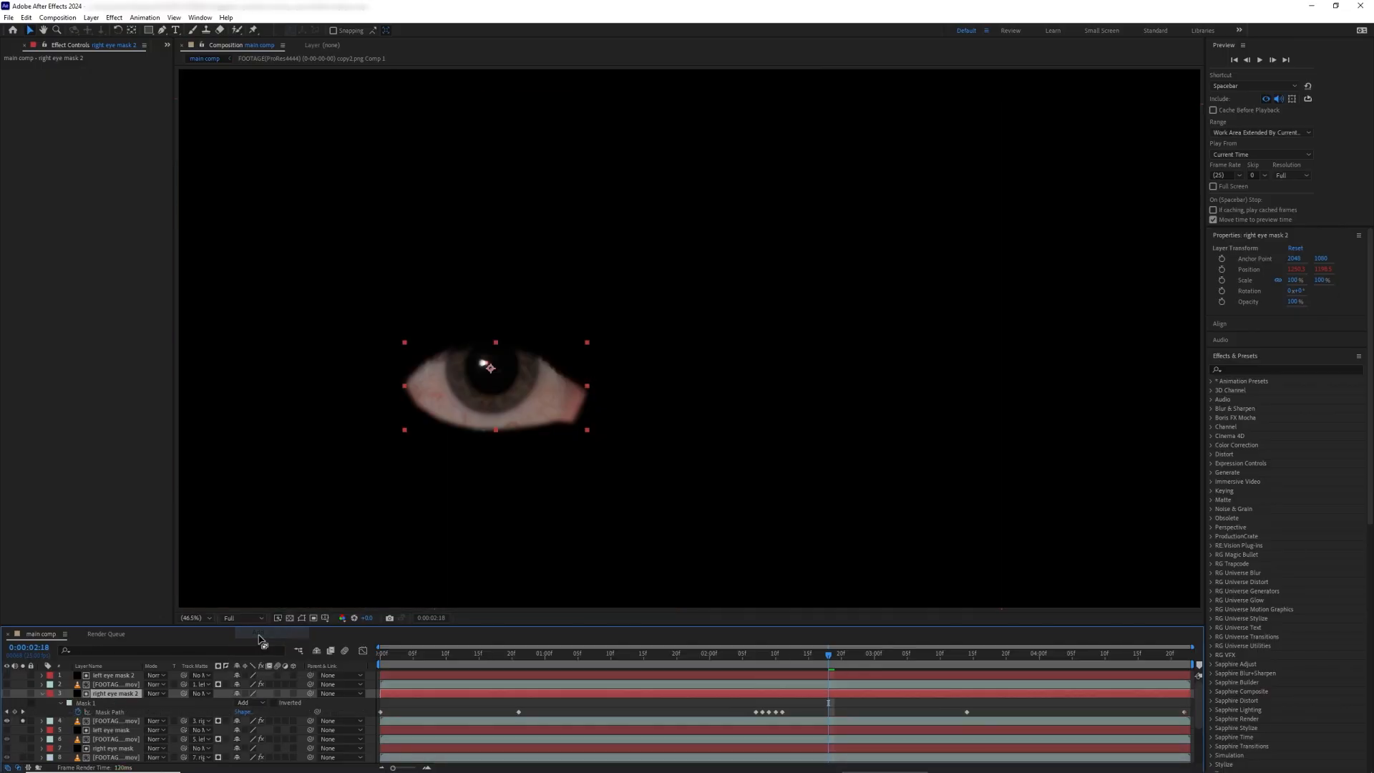
Step: Set the mask mode of left eye mask 2 to Add and enlarge the Mask Expansion of both duplicated eye masks
key(m)
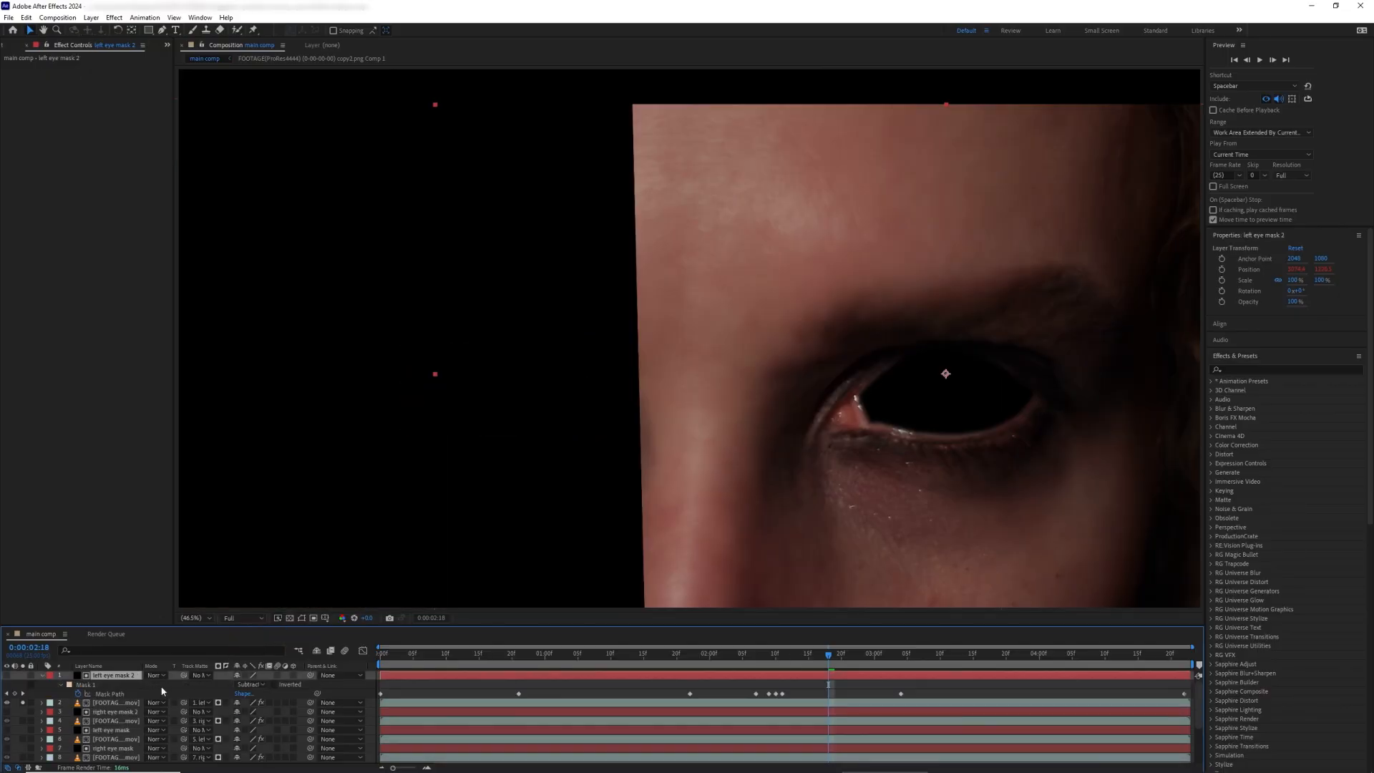
click(248, 684)
click(259, 614)
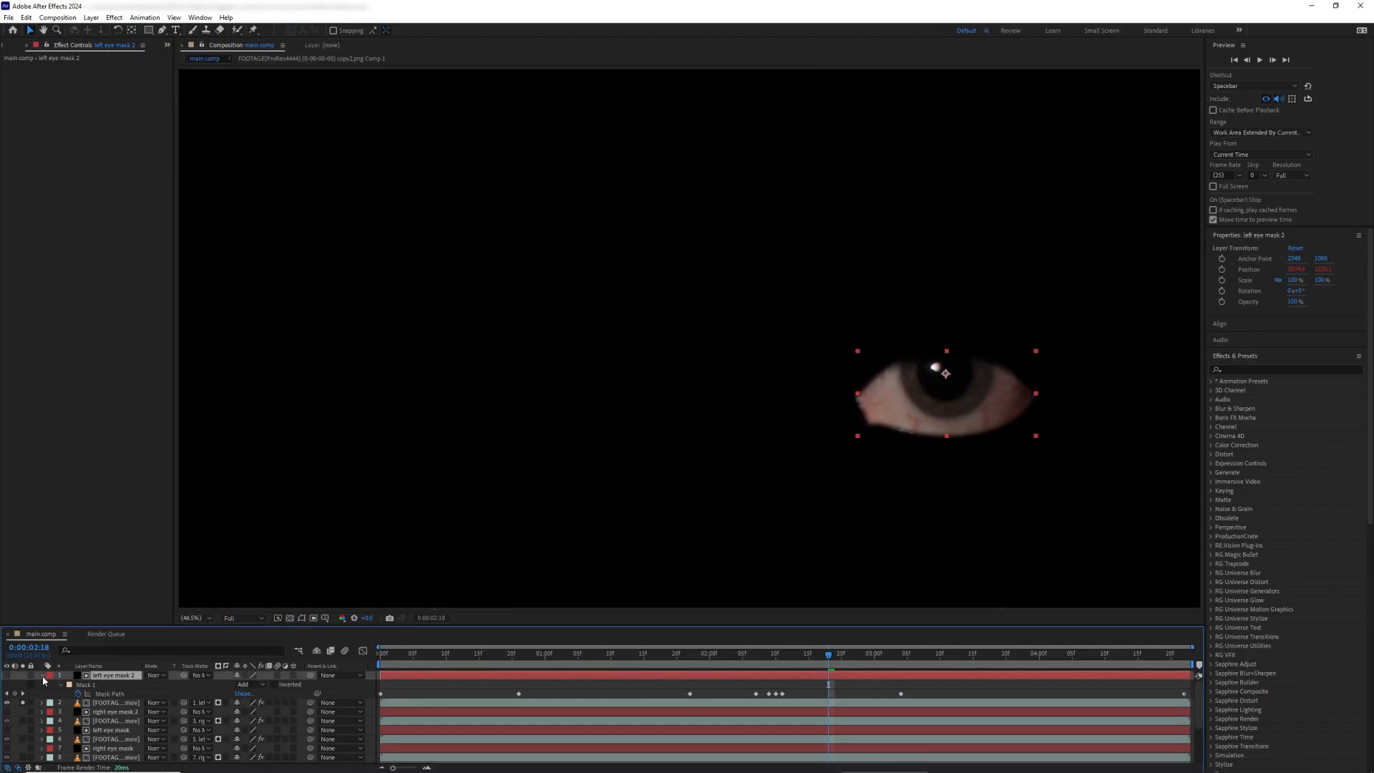
drag(243, 720, 264, 749)
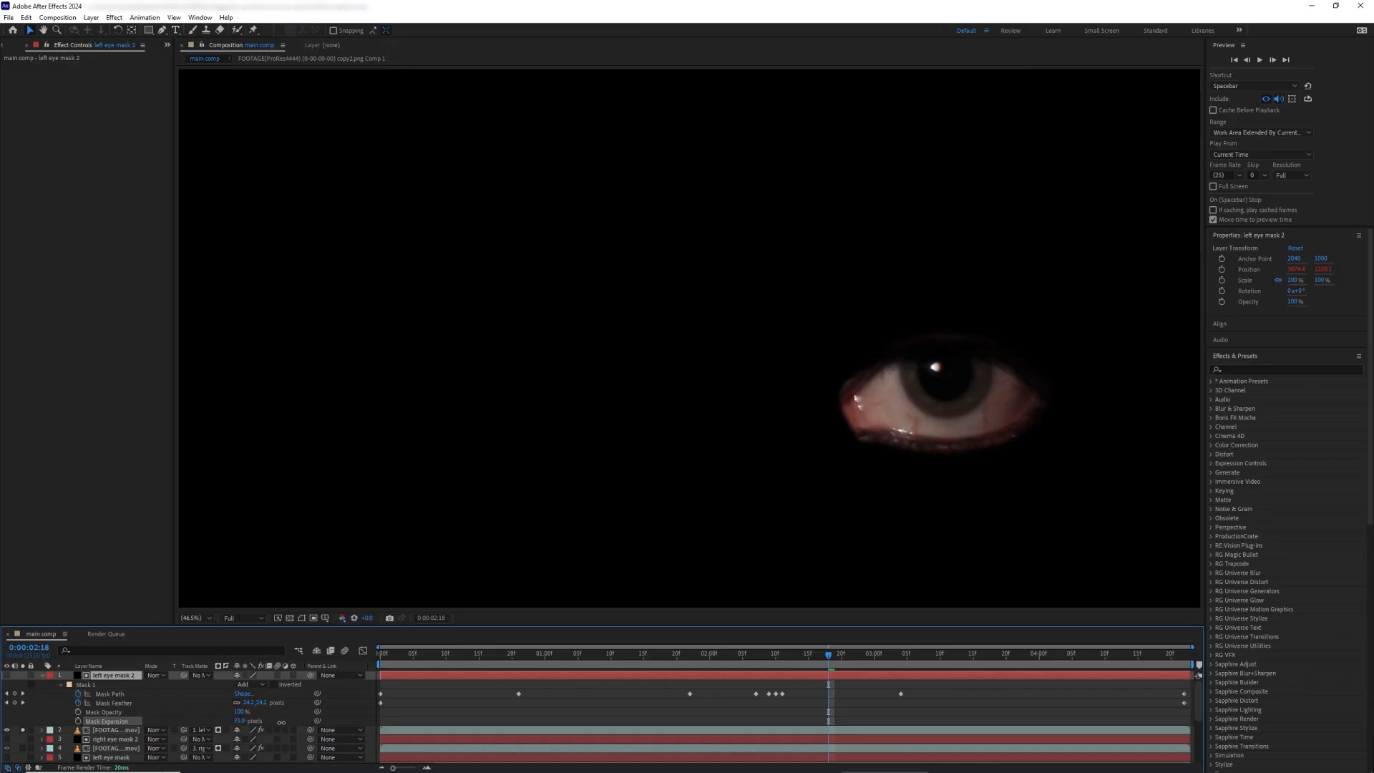
click(44, 682)
click(42, 675)
click(93, 694)
click(41, 694)
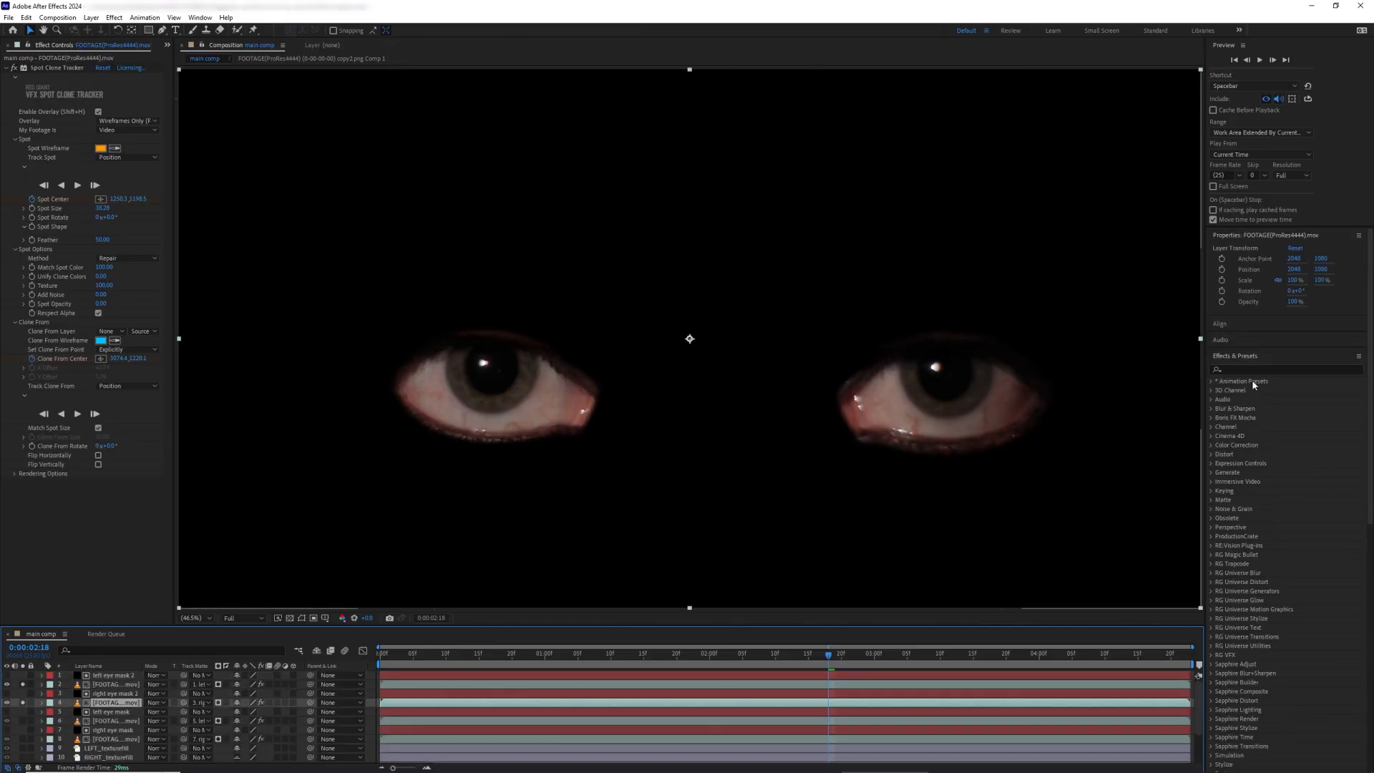
Step: Apply a Luma Key set to Key Out Darker to the duplicated right-eye footage and raise its Threshold to isolate the eye highlights
click(1253, 368)
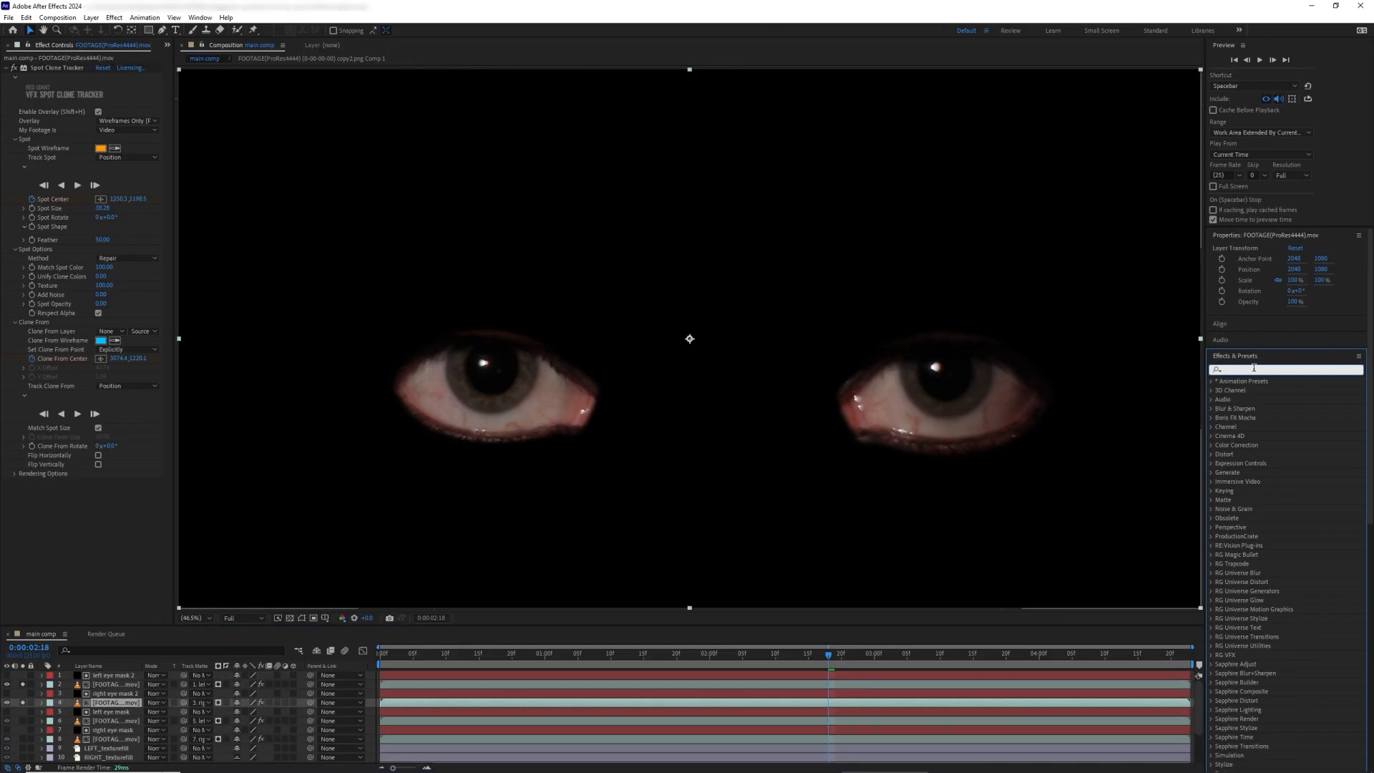
text(luma)
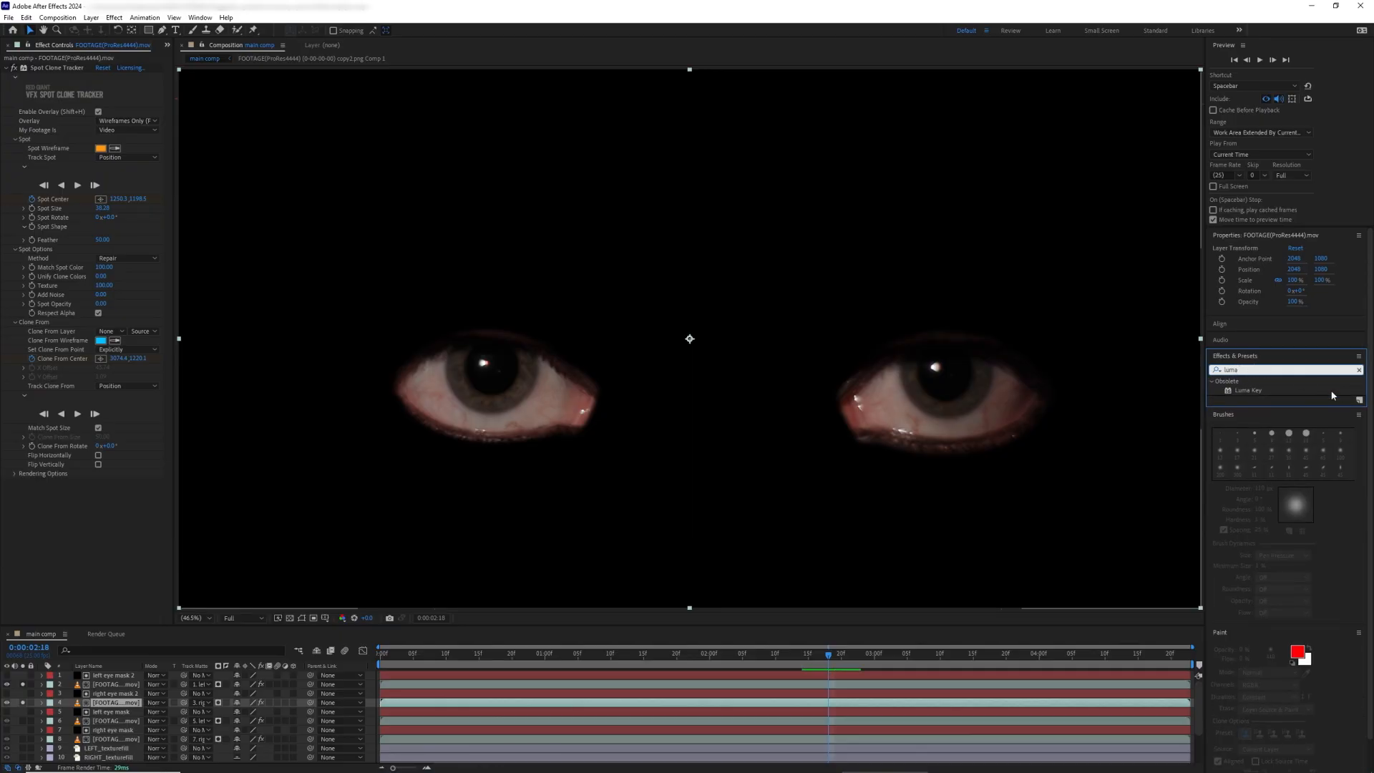
double_click(1252, 391)
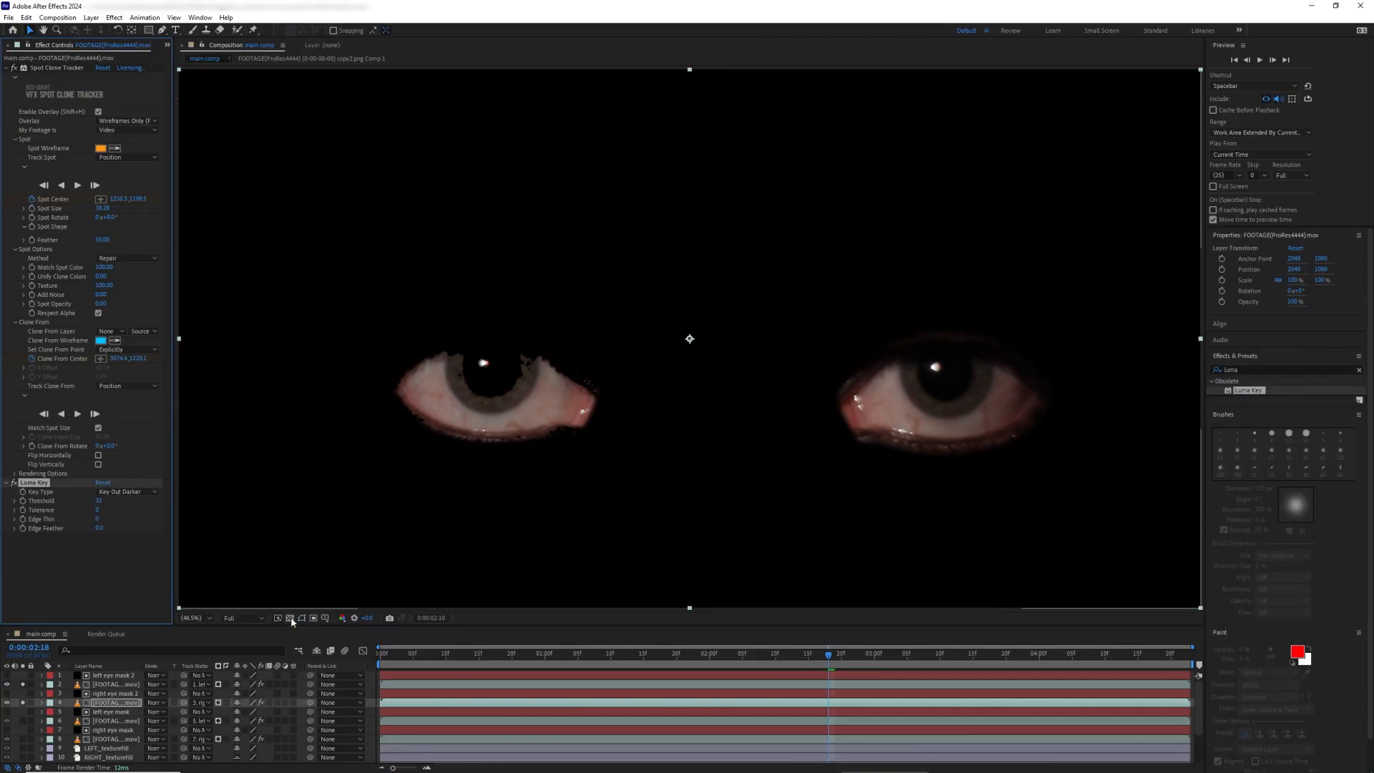
mouse_move(97, 503)
mouse_down()
mouse_move(153, 505)
mouse_move(97, 530)
mouse_move(98, 501)
mouse_up()
click(23, 684)
click(23, 702)
click(23, 702)
Step: Fine-tune the Luma Key Threshold on the soloed right-eye footage at 0:00:00:00
key(Home)
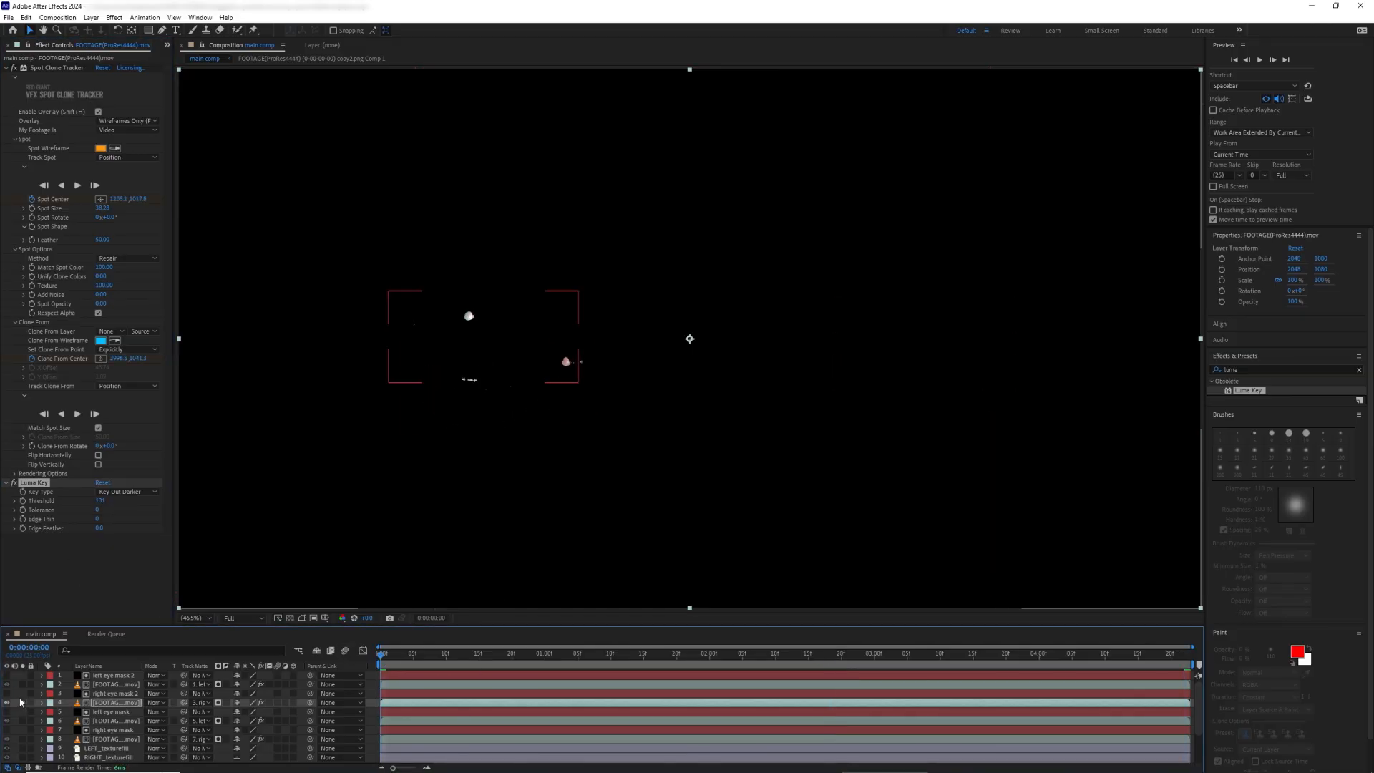
click(22, 702)
click(22, 703)
drag(100, 502, 105, 502)
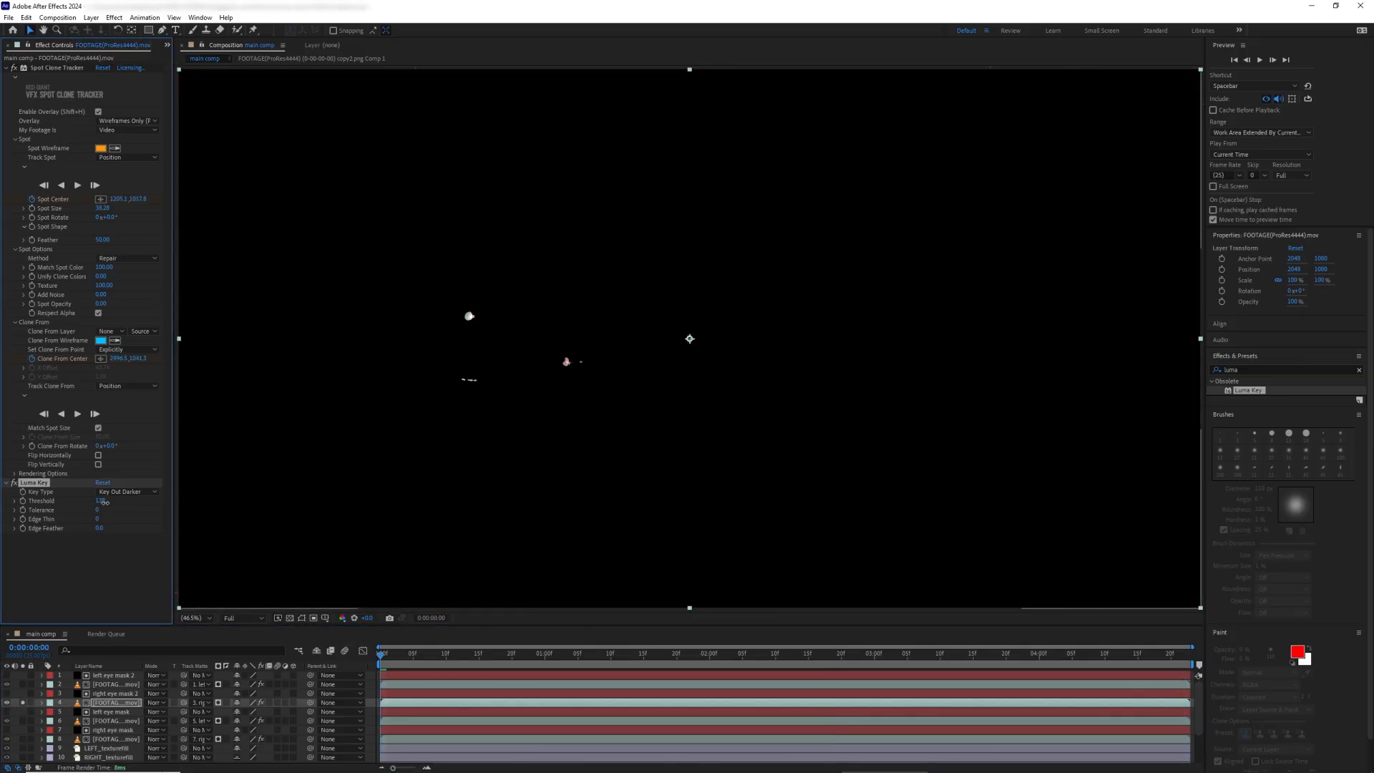
Step: Check the keyed right-eye highlights at 0:00:04:22 and test the Luma Key's Edge Feather at 0:00:00:00
click(23, 702)
click(23, 703)
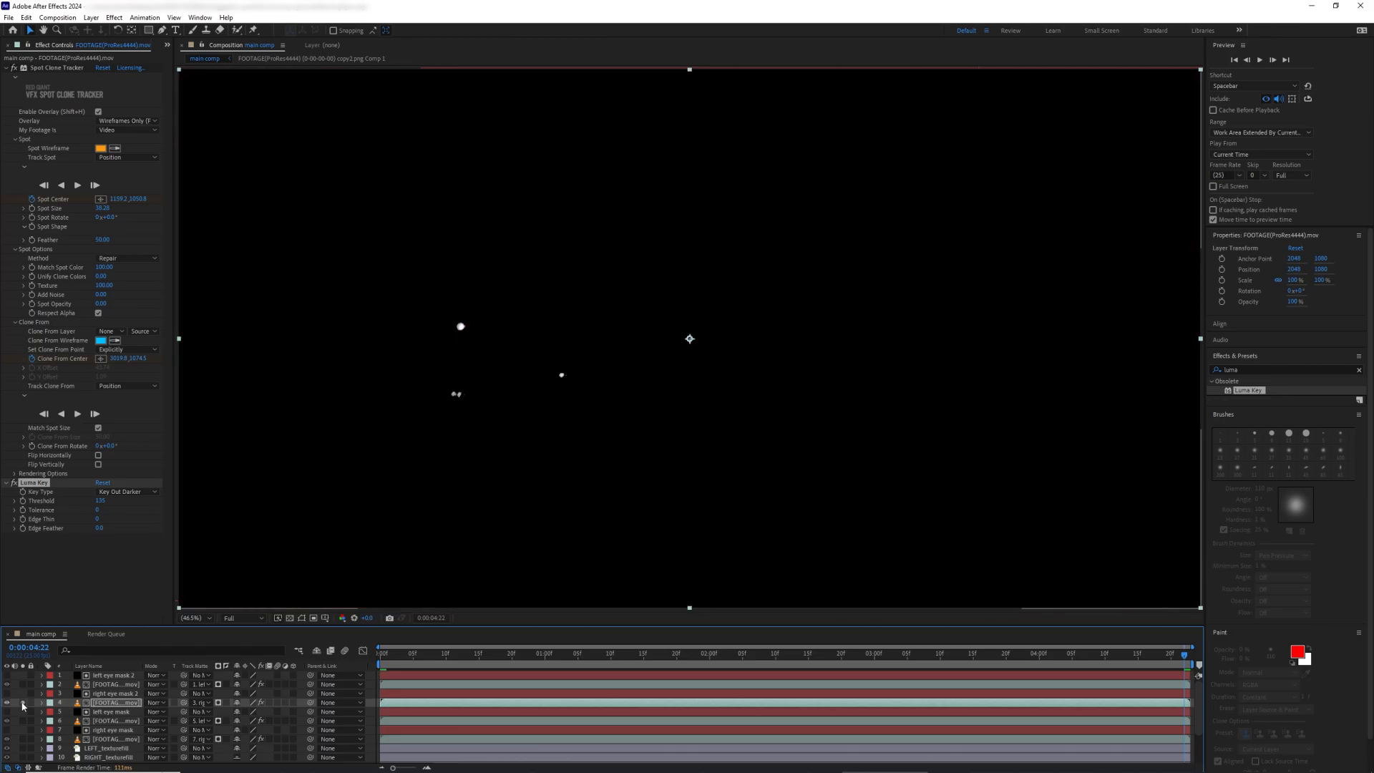
click(23, 702)
drag(101, 530, 92, 535)
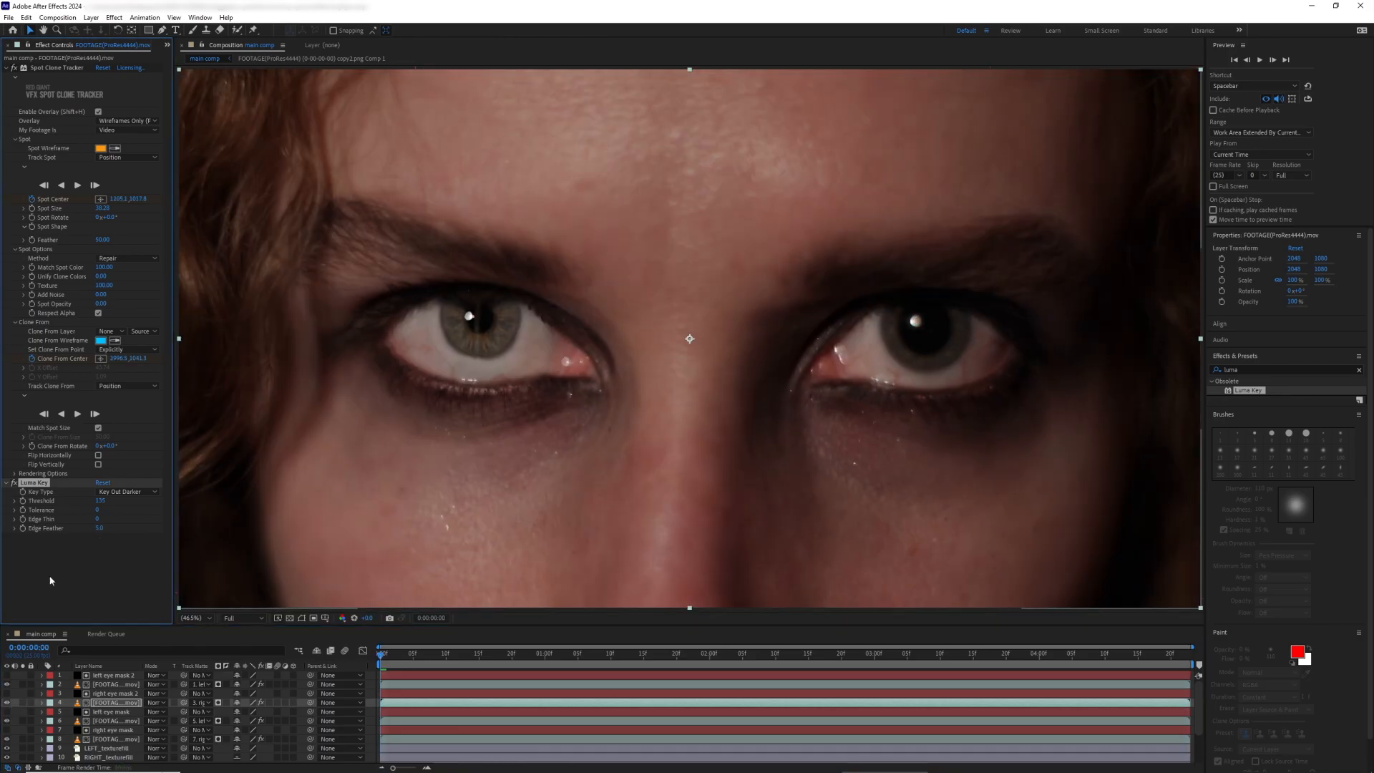
drag(100, 529, 101, 528)
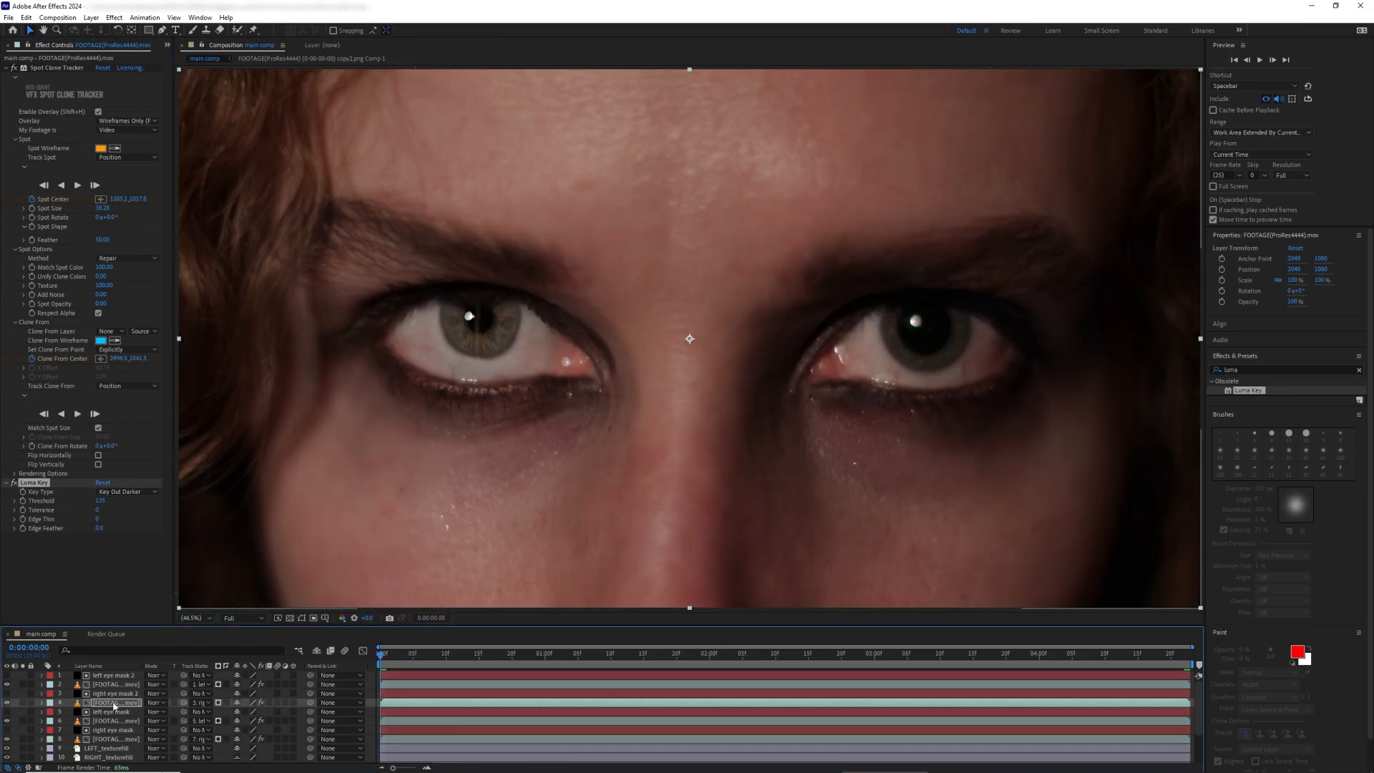
Step: Set the Luma Key's Edge Feather to 6 on the duplicated right-eye footage
click(98, 527)
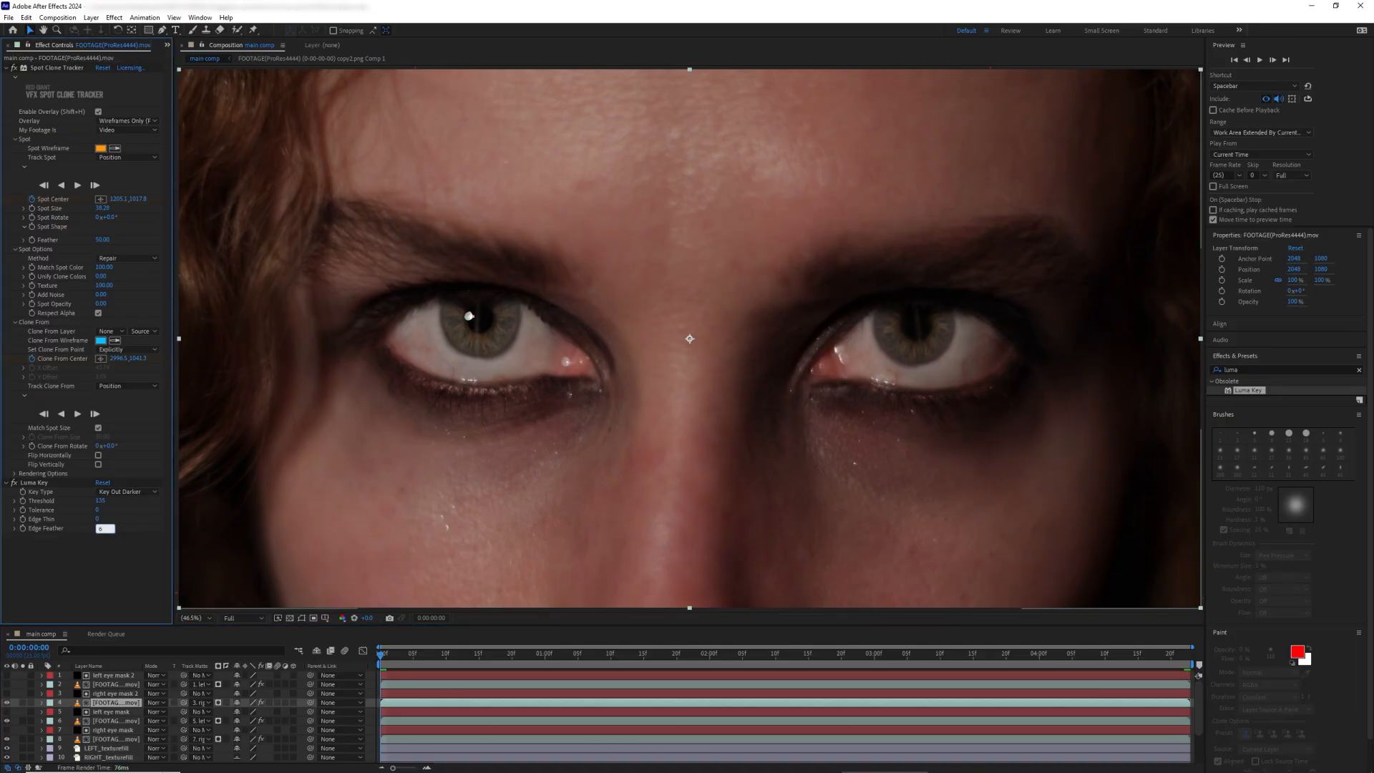
text(6)
key(Return)
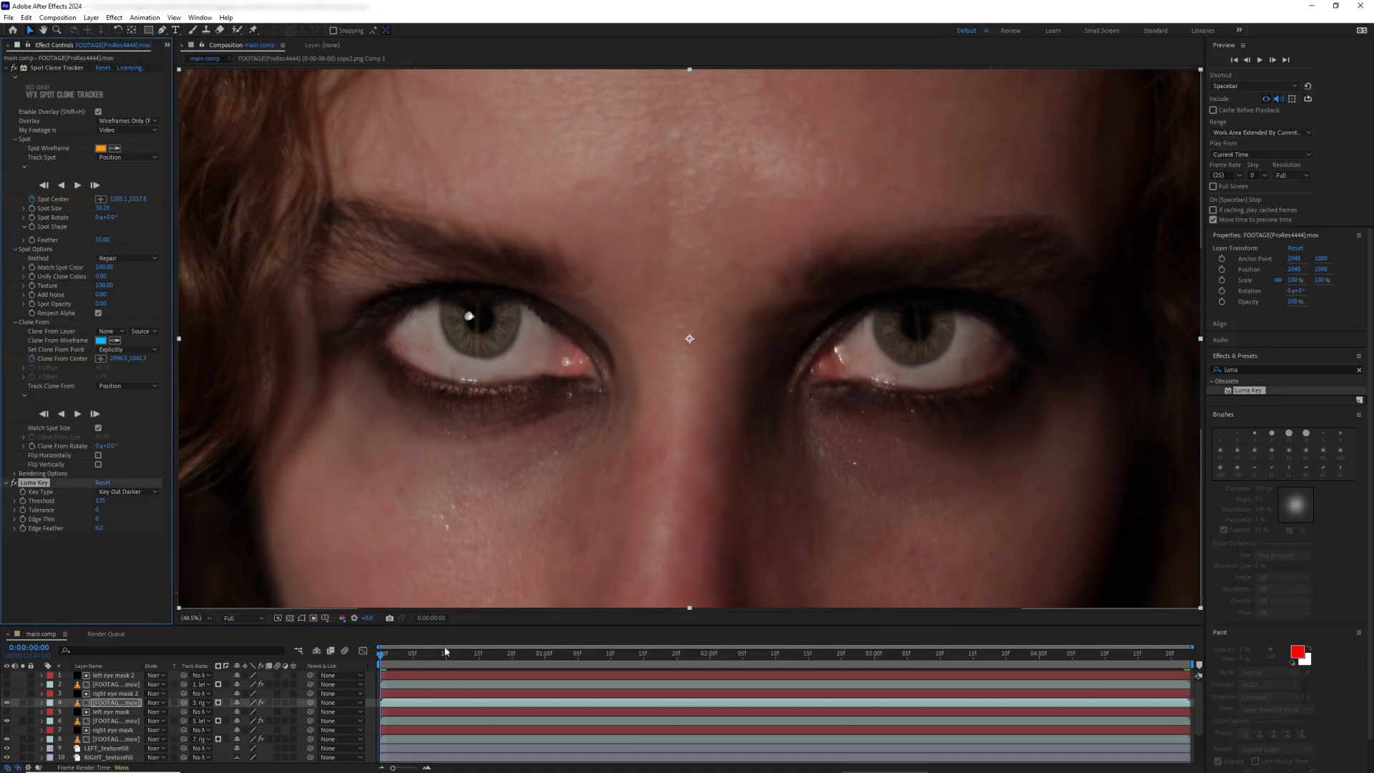
Step: Apply Optical Glow to the keyed right-eye footage and set its Alpha Channel option to Extend (Unmult)
click(1260, 370)
text(optic)
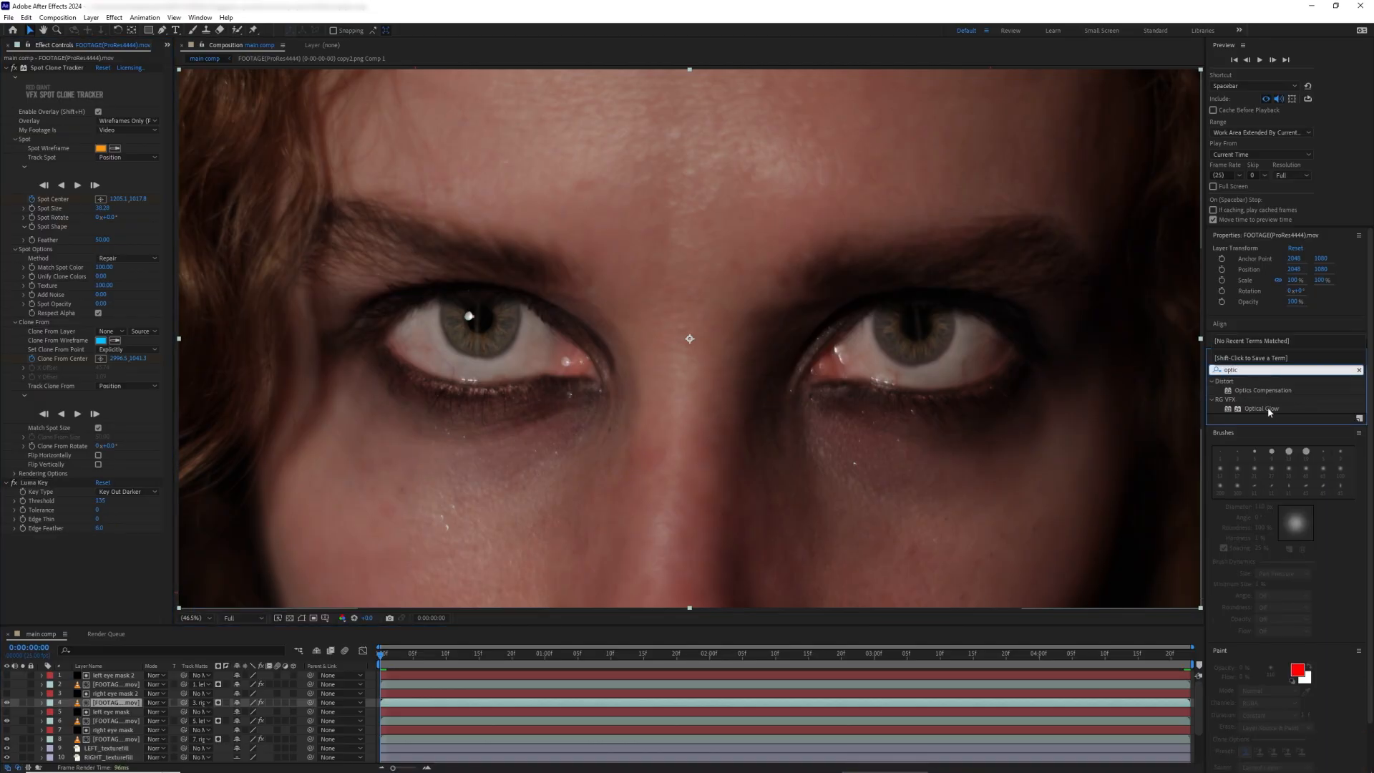
drag(1262, 409, 839, 409)
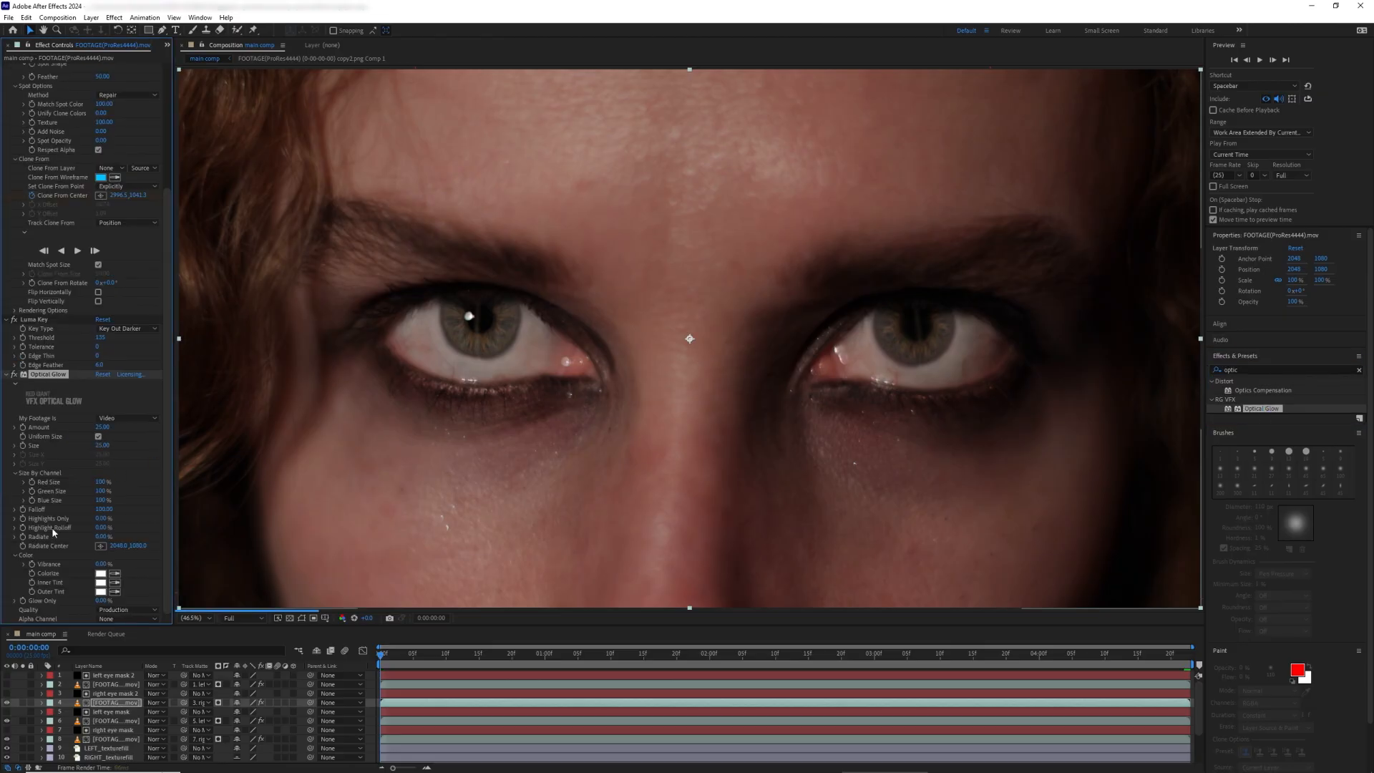
click(128, 619)
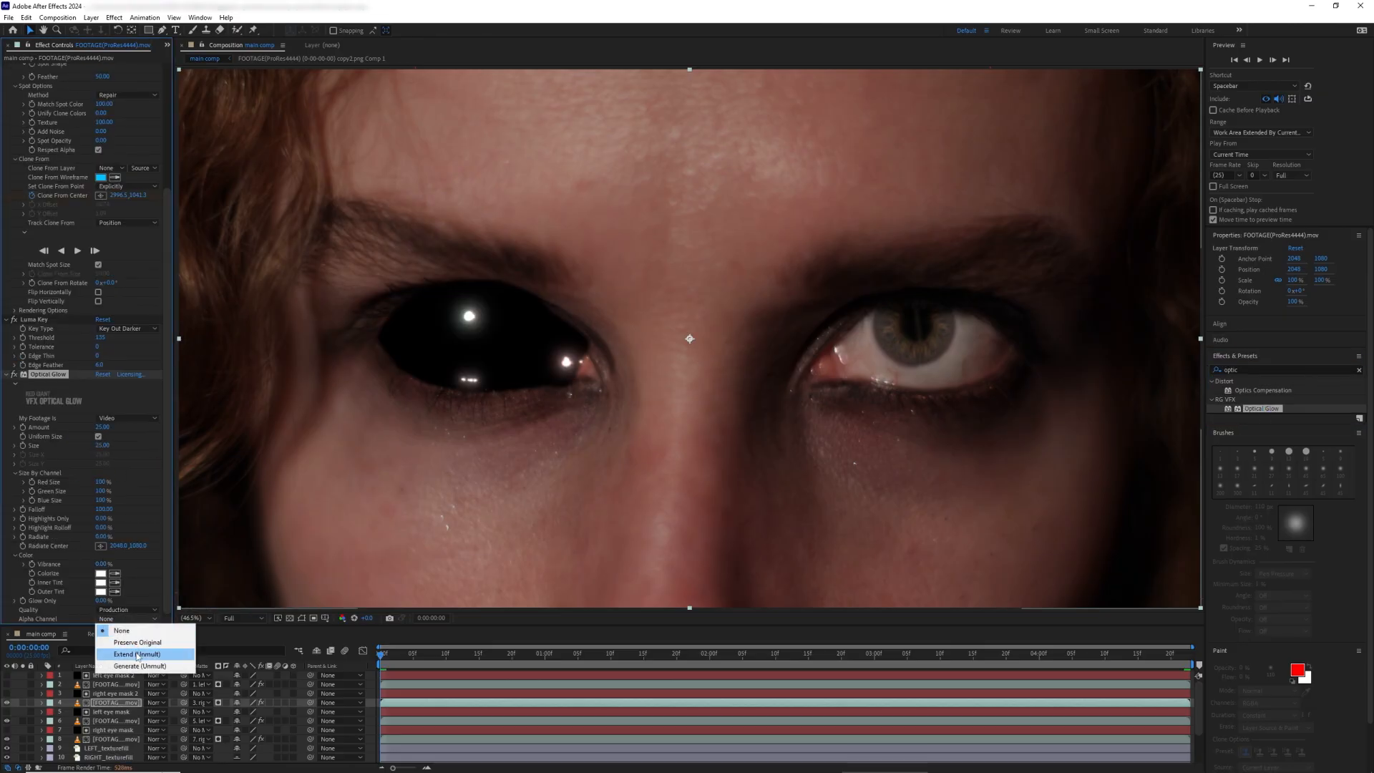
click(137, 654)
Step: Reduce the right-eye Optical Glow's Size, tune its Highlights Only, set Amount to 4, and blend the layer in Screen mode
drag(102, 445, 88, 432)
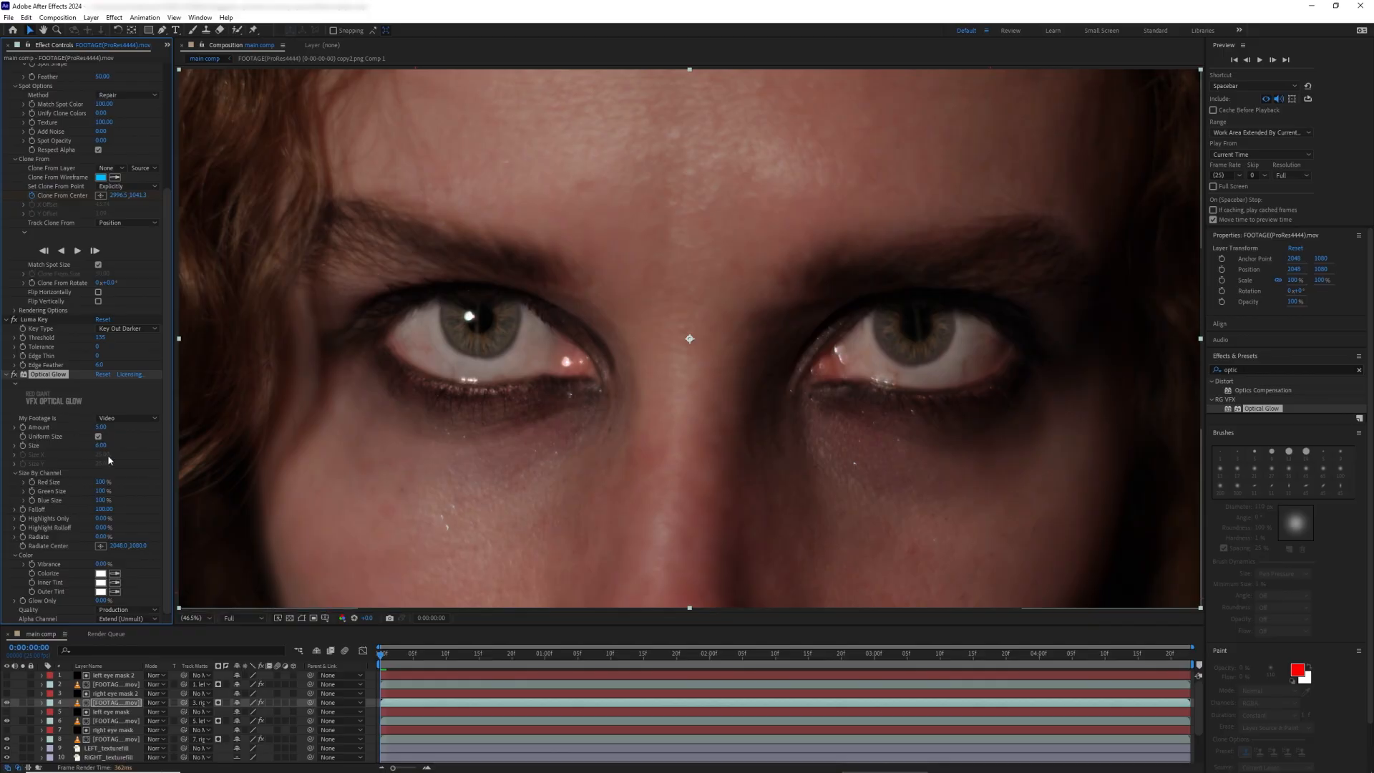
drag(138, 521, 149, 522)
drag(108, 431, 101, 430)
drag(107, 522, 99, 523)
mouse_move(102, 427)
mouse_down()
mouse_move(102, 452)
mouse_move(96, 429)
mouse_up()
click(155, 702)
click(171, 365)
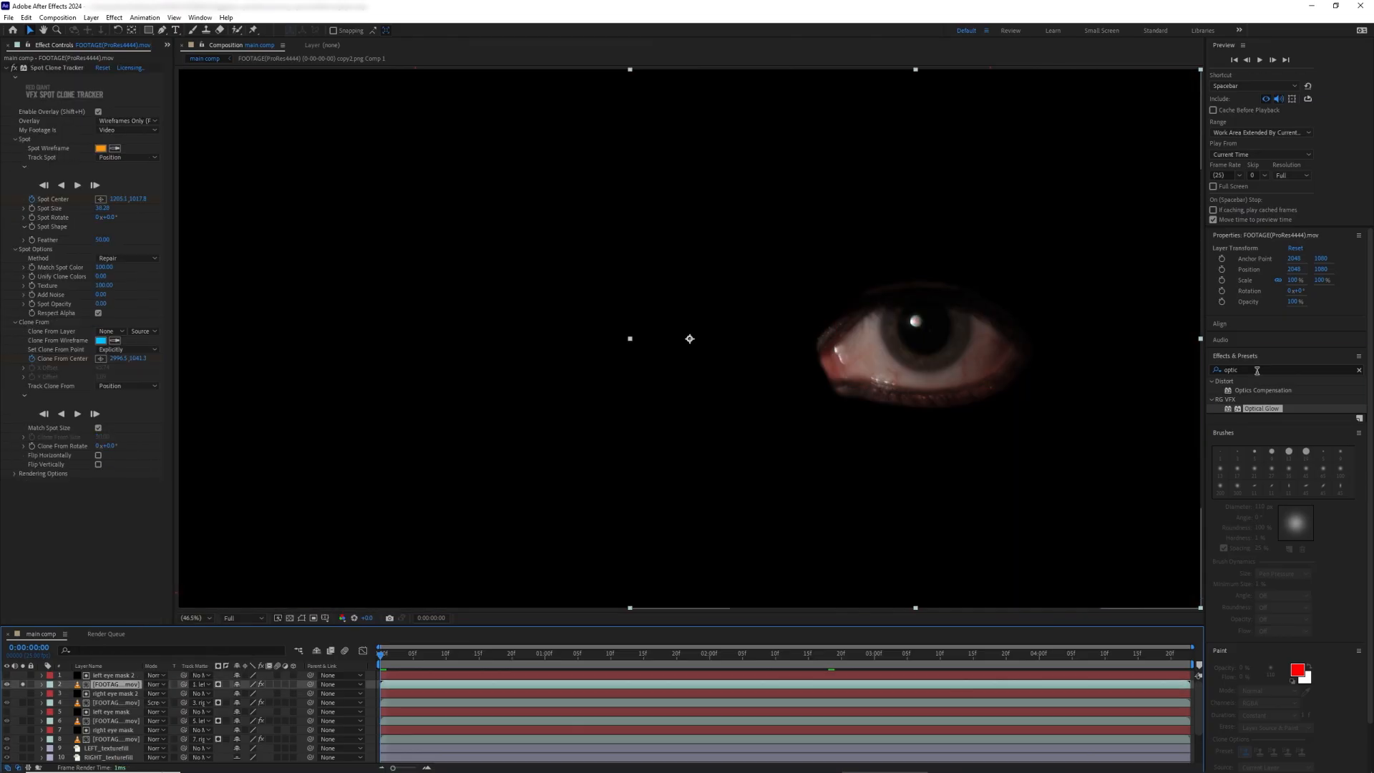
Step: Apply a Luma Key to the soloed duplicated left-eye footage and set its Threshold to 140, checking the highlights at 0:00:04:22
text(luma k)
double_click(1250, 390)
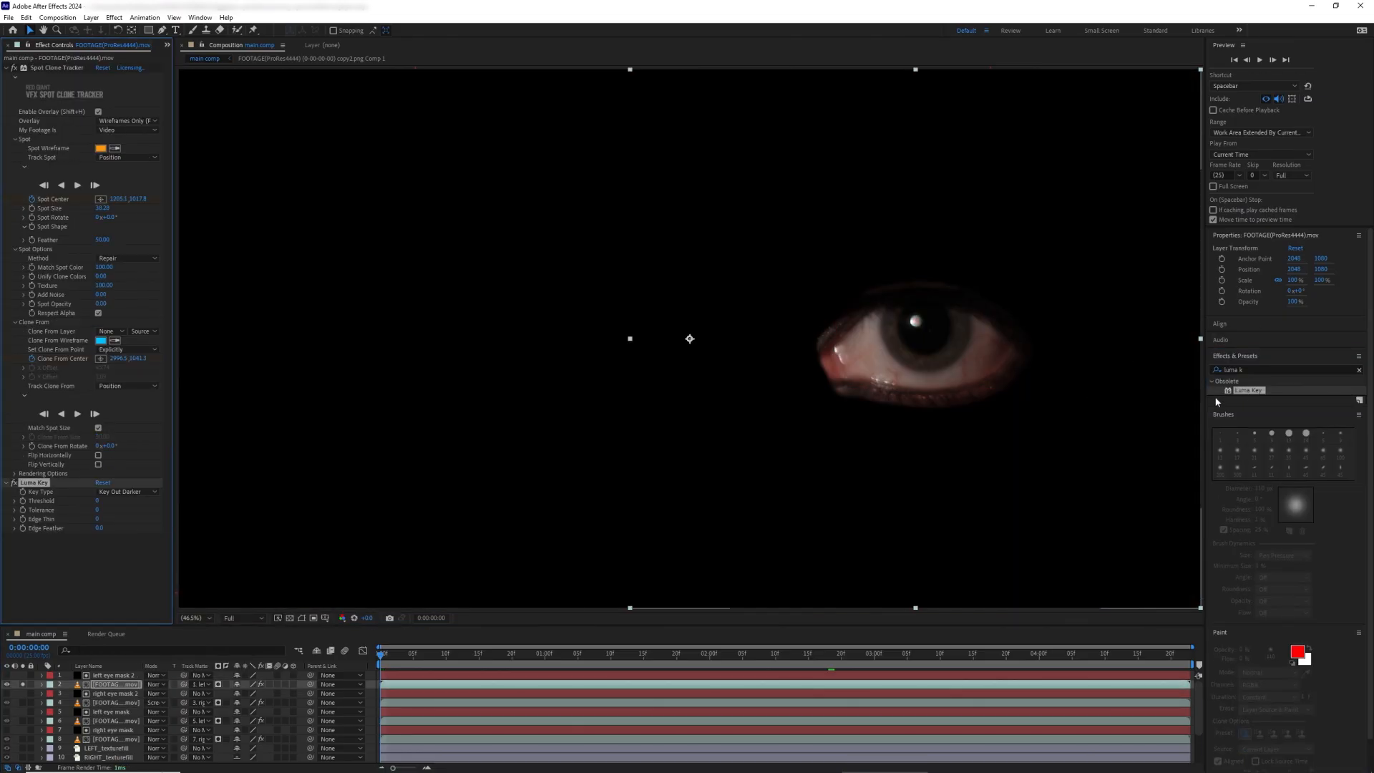
drag(98, 501, 174, 505)
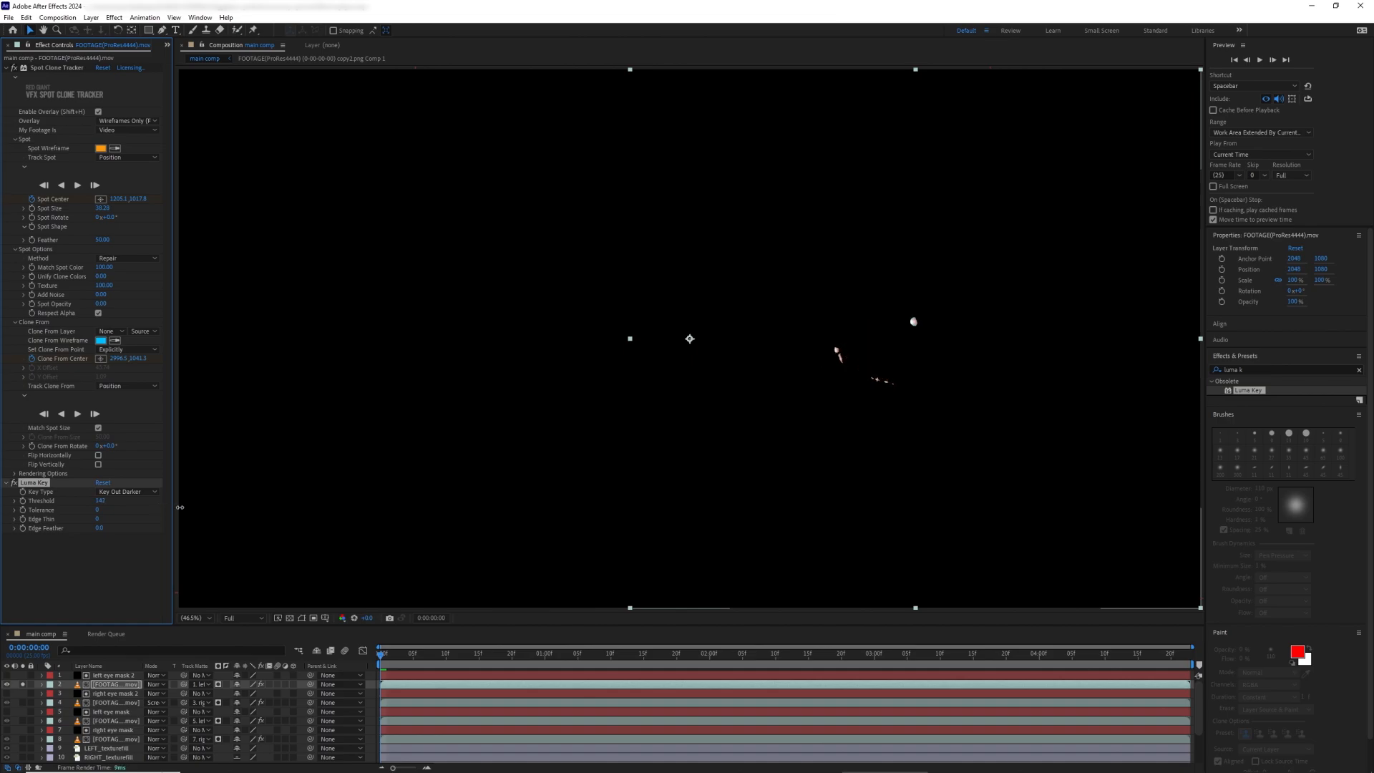
key(End)
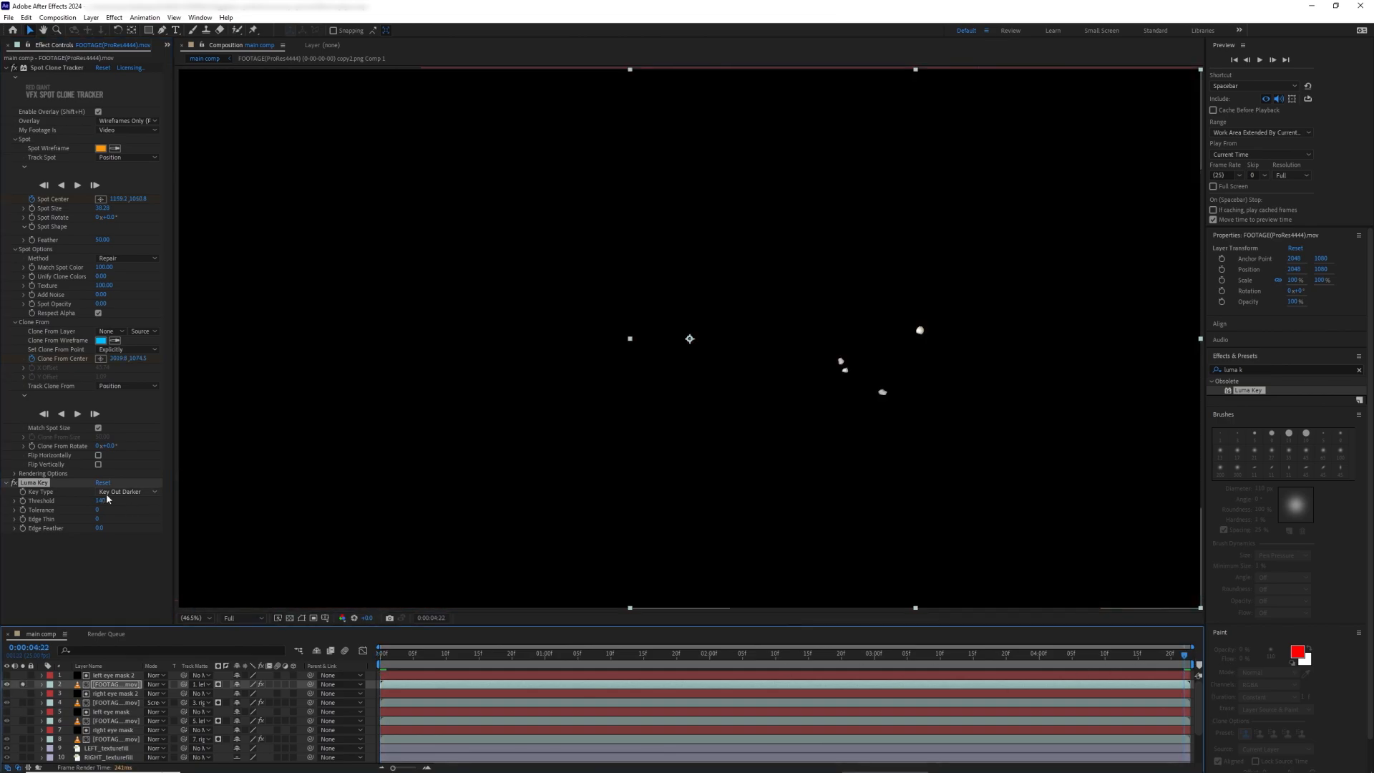
mouse_move(104, 500)
mouse_down()
mouse_move(93, 502)
mouse_move(103, 504)
mouse_up()
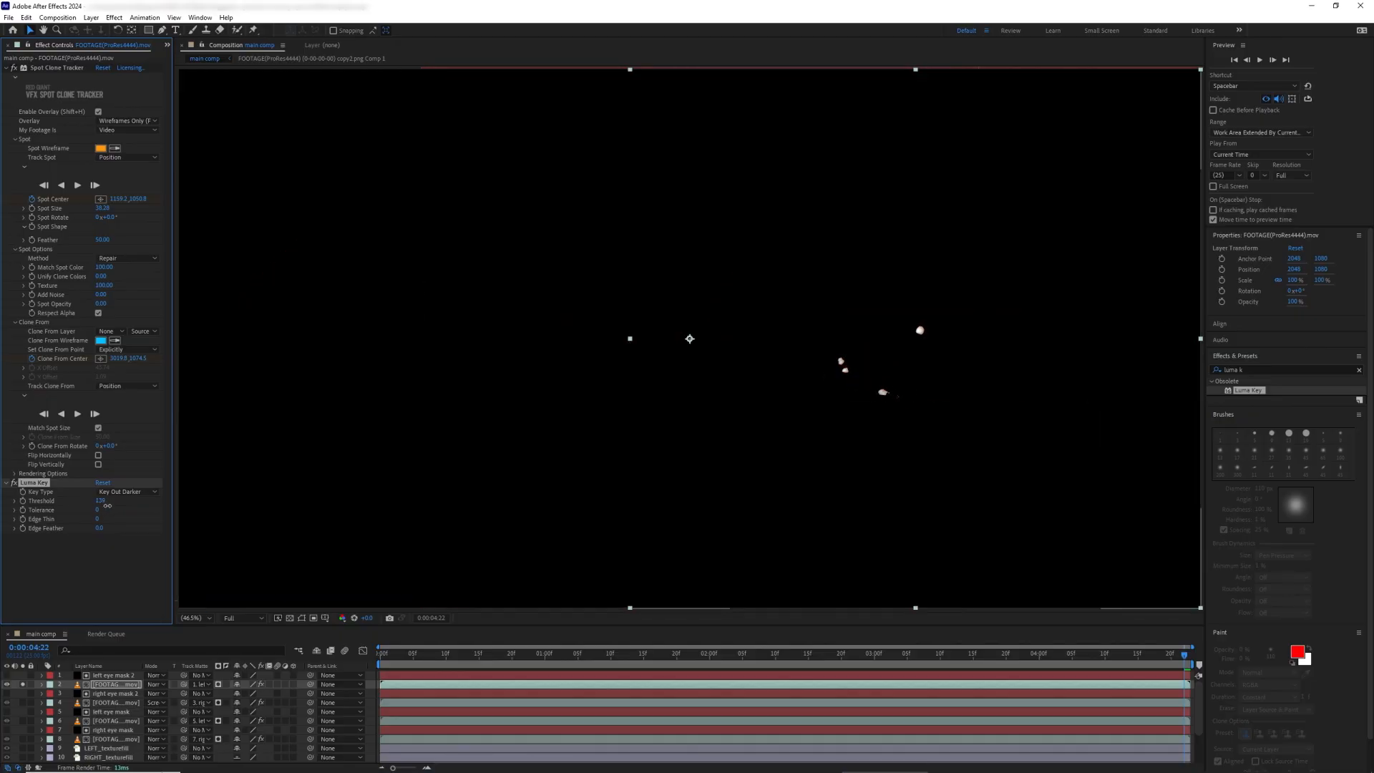
click(385, 659)
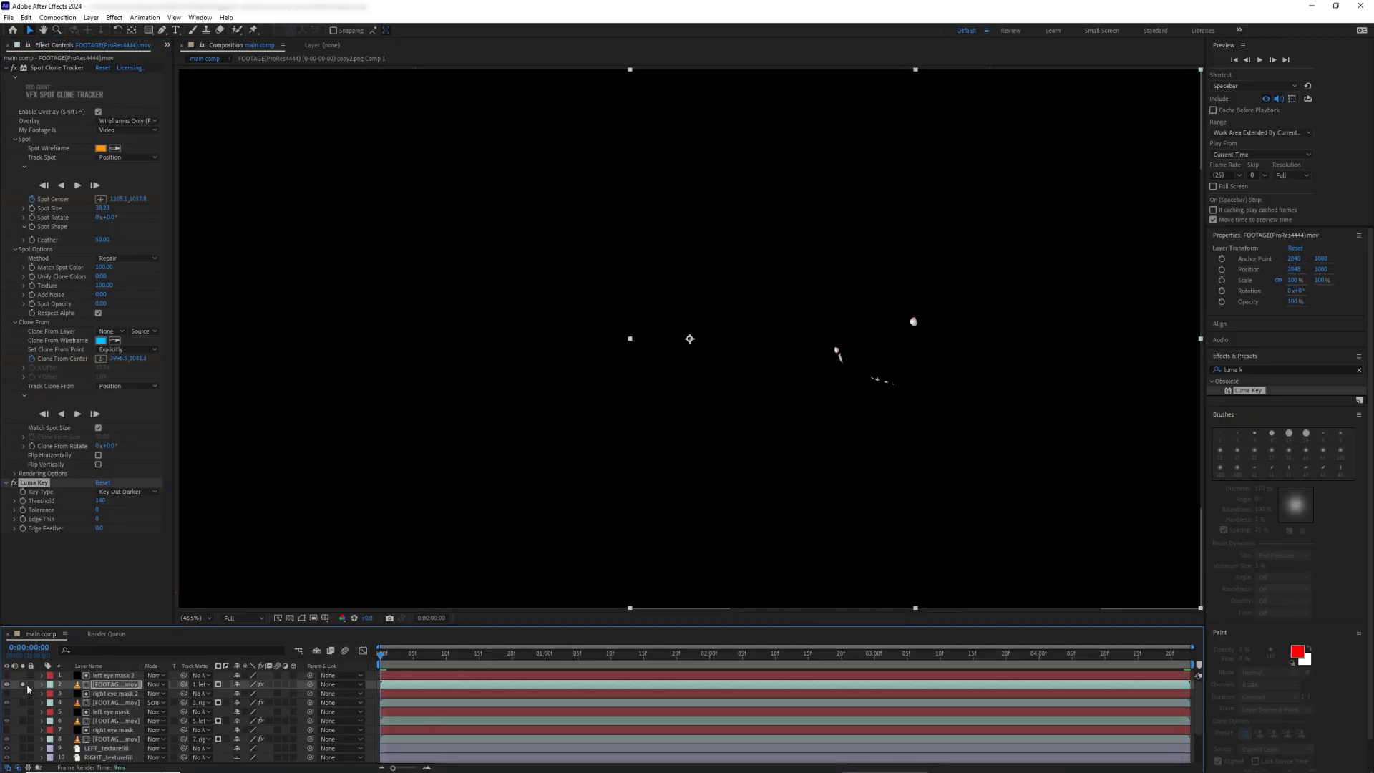
Step: Unsolo the keyed left-eye footage and set its Luma Key Edge Feather to 6
click(98, 528)
text(6)
key(Return)
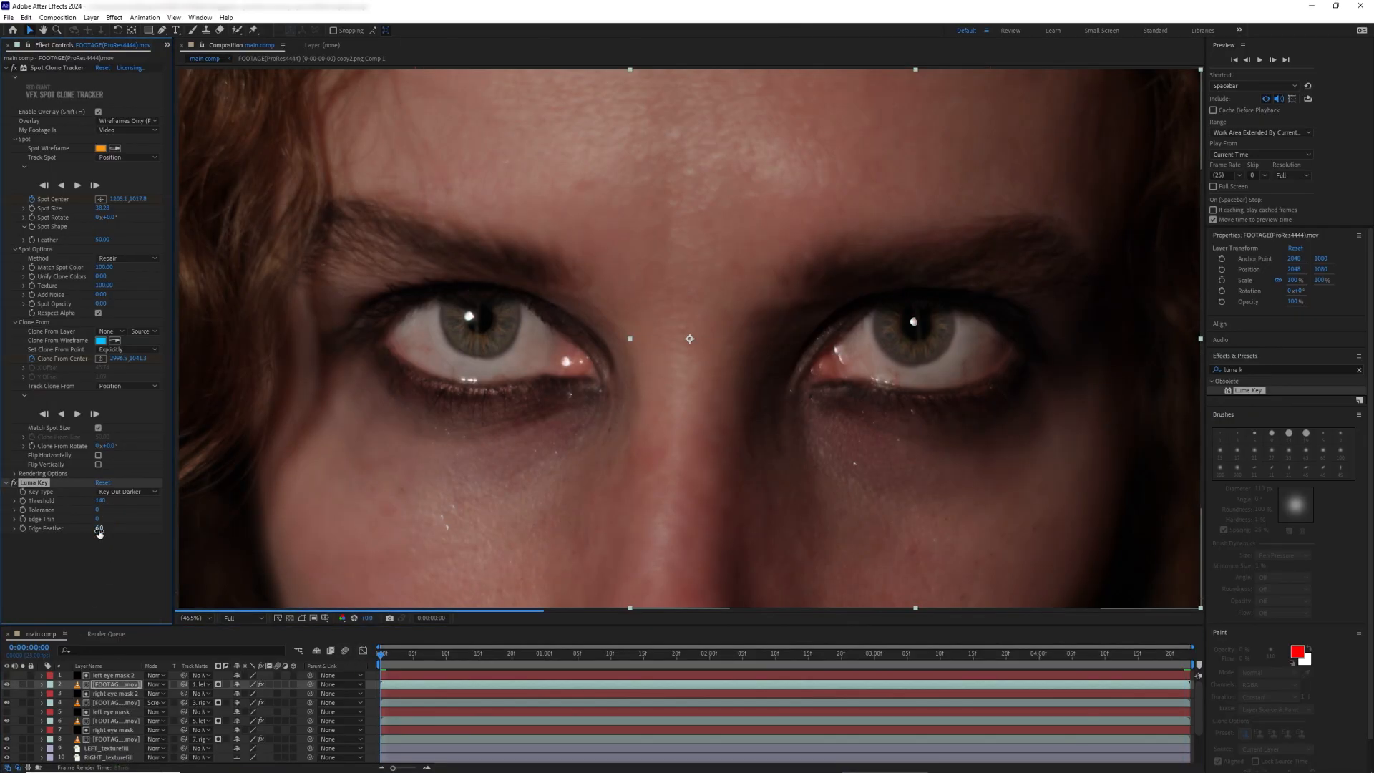
Step: Copy the right-eye Optical Glow to the keyed left-eye footage, set that layer's blending mode to Screen, and preview the composite
click(115, 703)
click(125, 684)
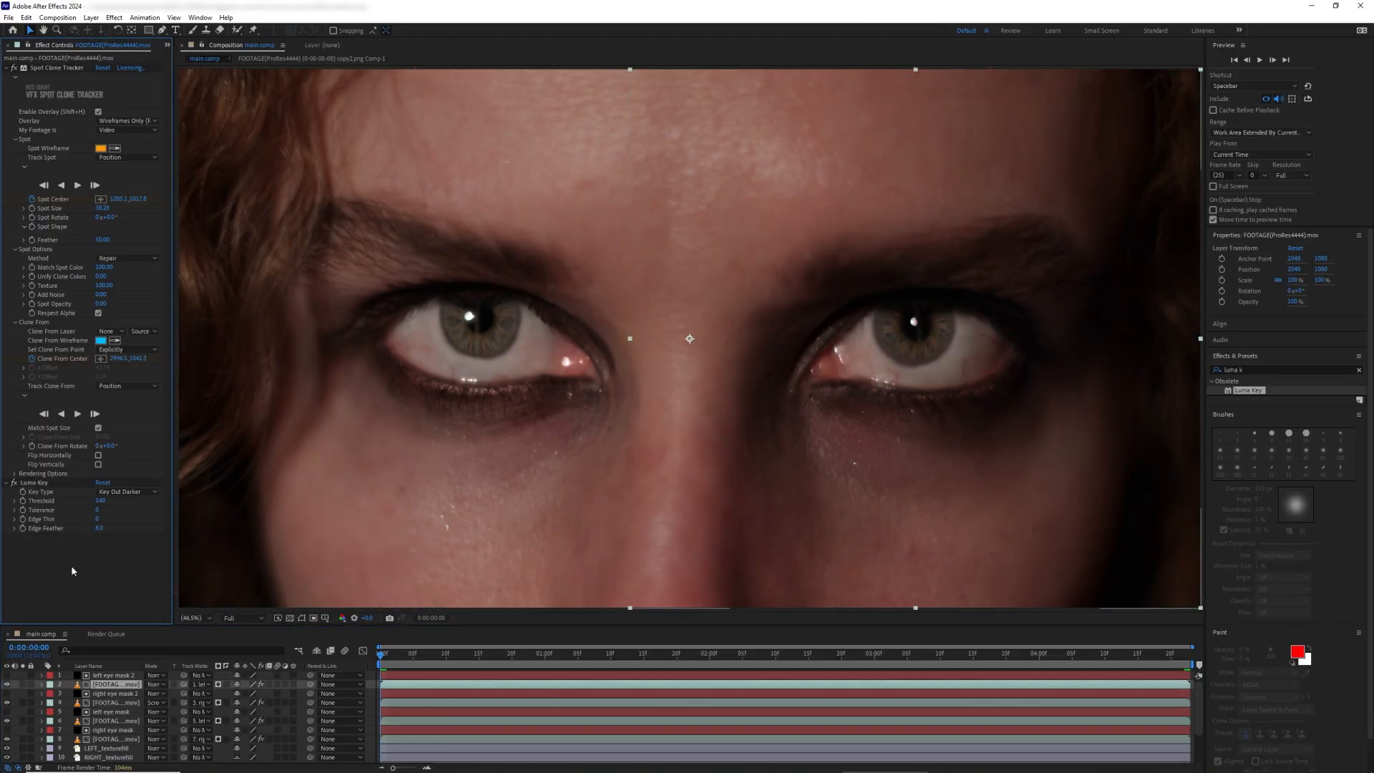
click(155, 683)
click(190, 380)
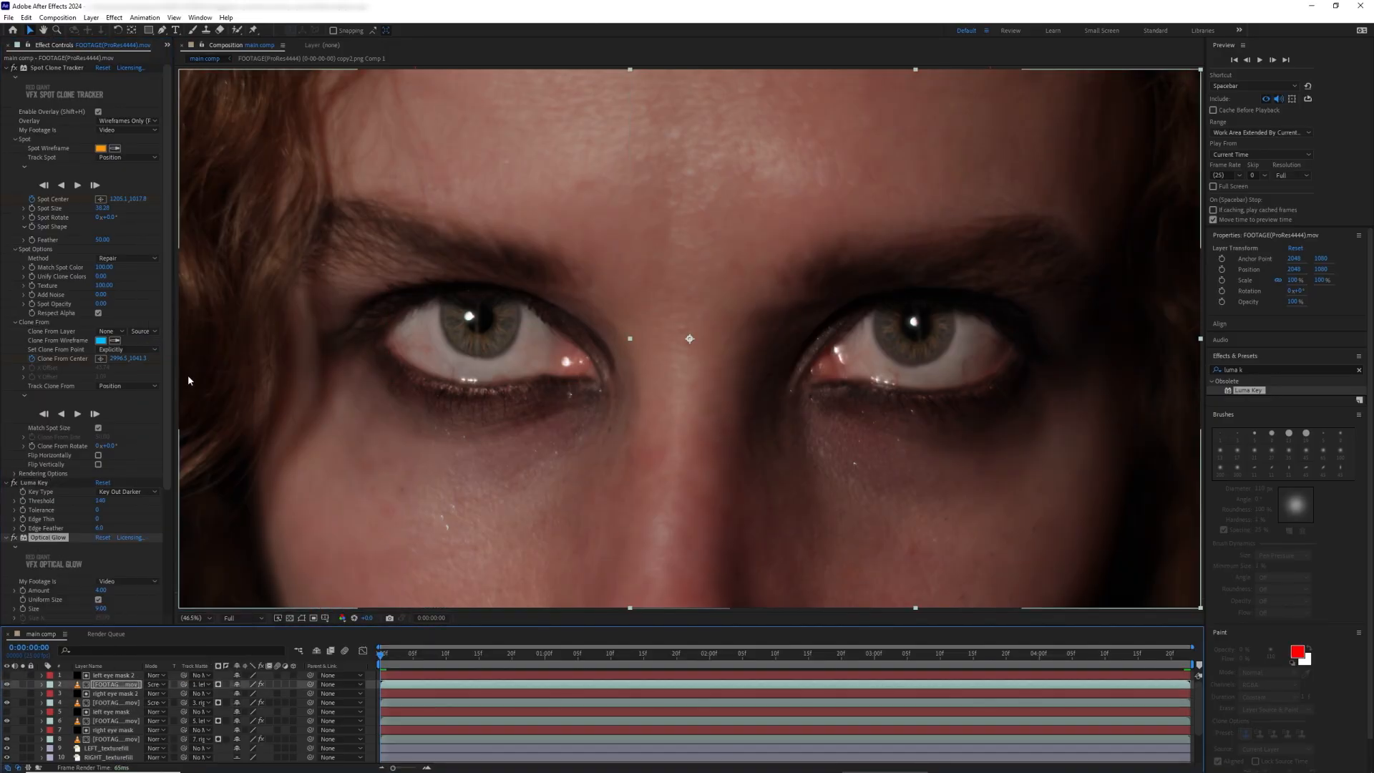
scroll(86, 357, down, 3)
key(space)
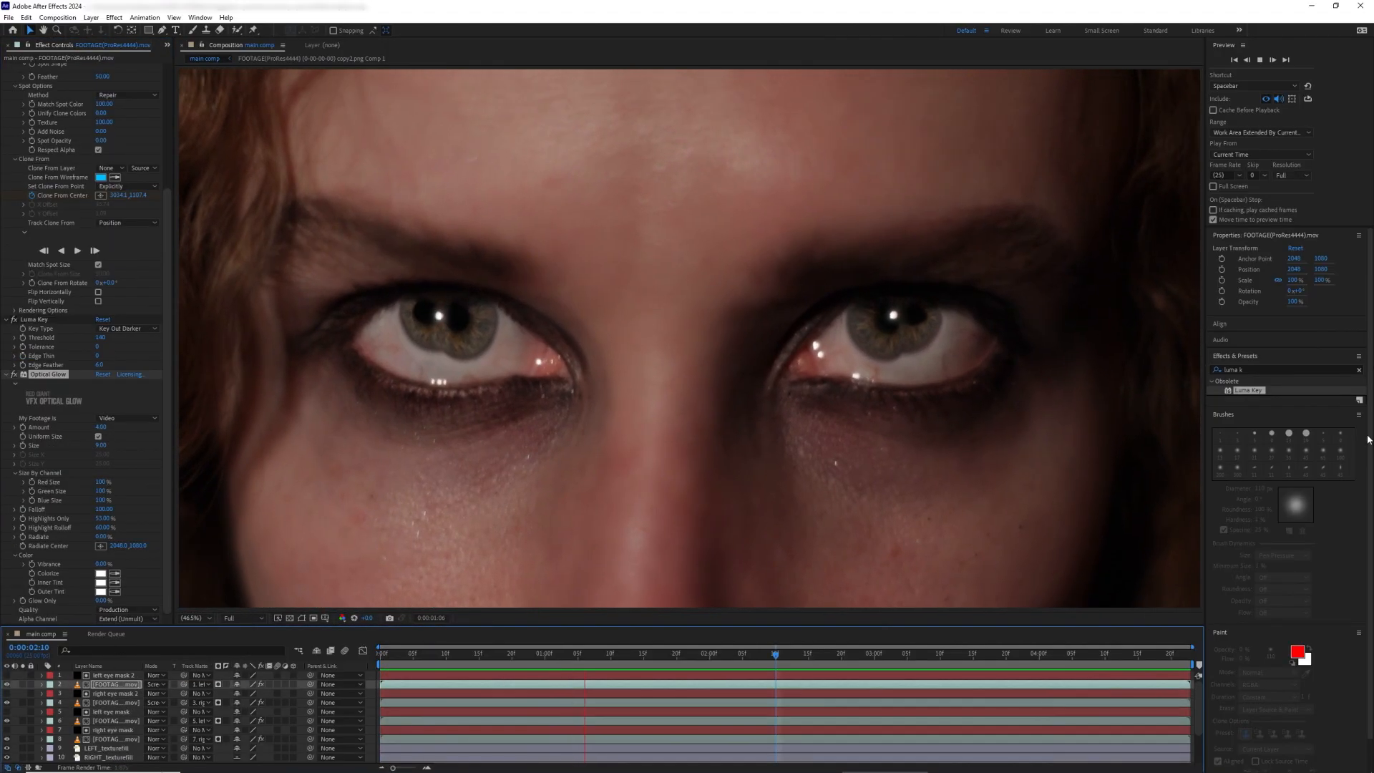